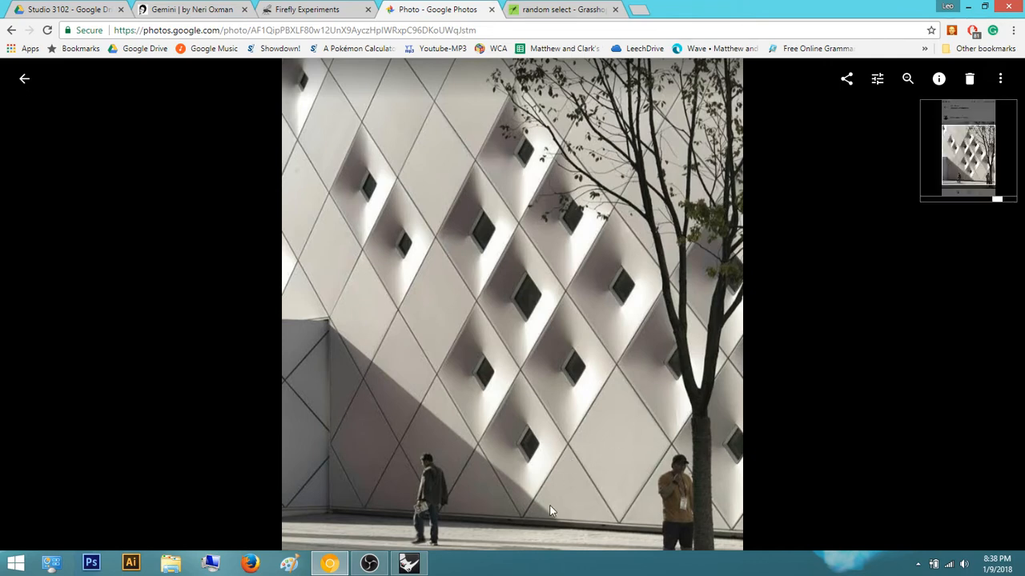
Examine the facade photo, looking at the diamond-shaped panels and the pattern of recessed window openings
{"action": "scroll", "coordinate": [480, 288], "scroll_direction": "up", "scroll_amount": 1}
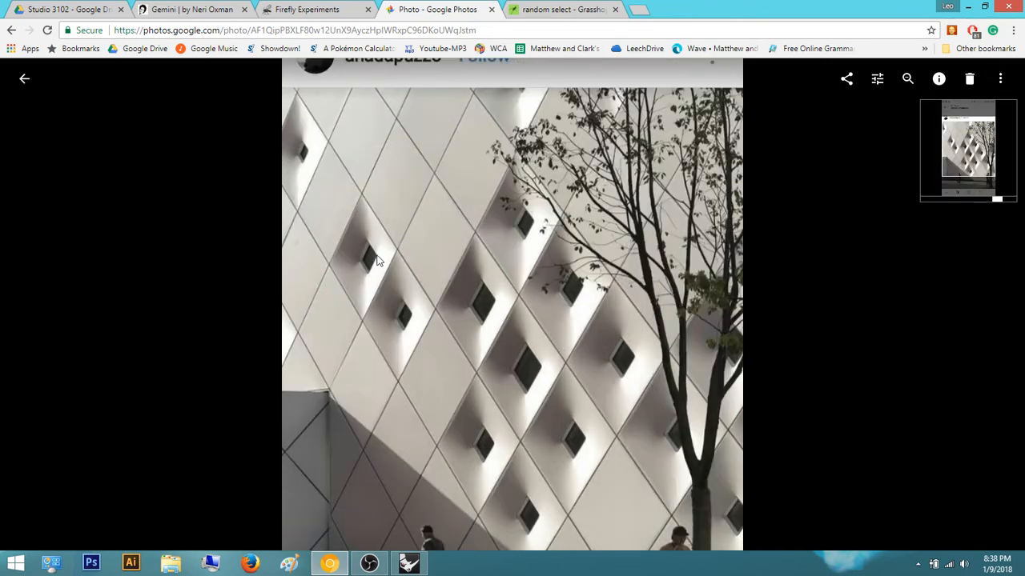
{"action": "scroll", "coordinate": [376, 260], "scroll_direction": "up", "scroll_amount": 1}
{"action": "scroll", "coordinate": [416, 304], "scroll_direction": "down", "scroll_amount": 3}
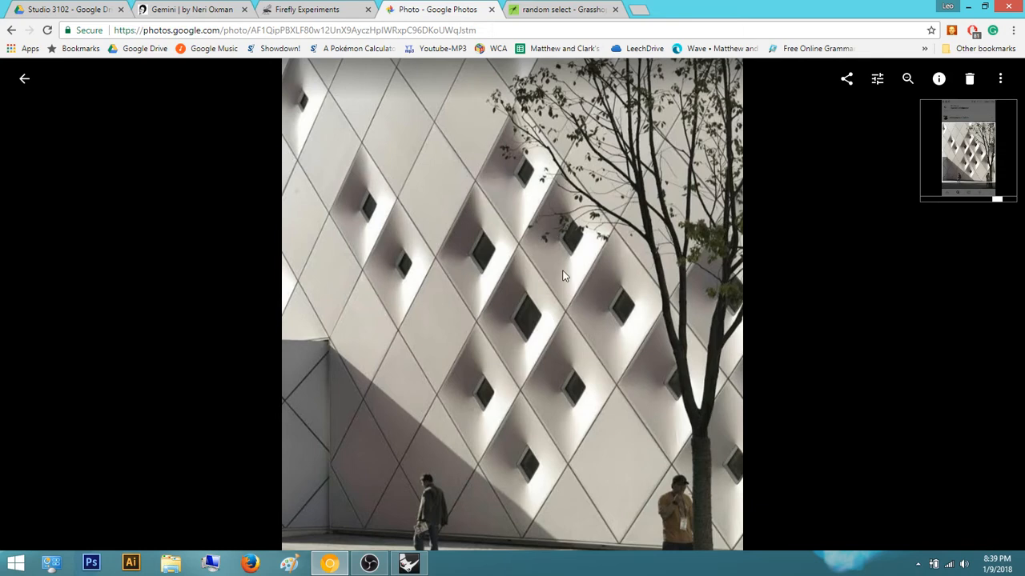
{"action": "scroll", "coordinate": [580, 351], "scroll_direction": "up", "scroll_amount": 2}
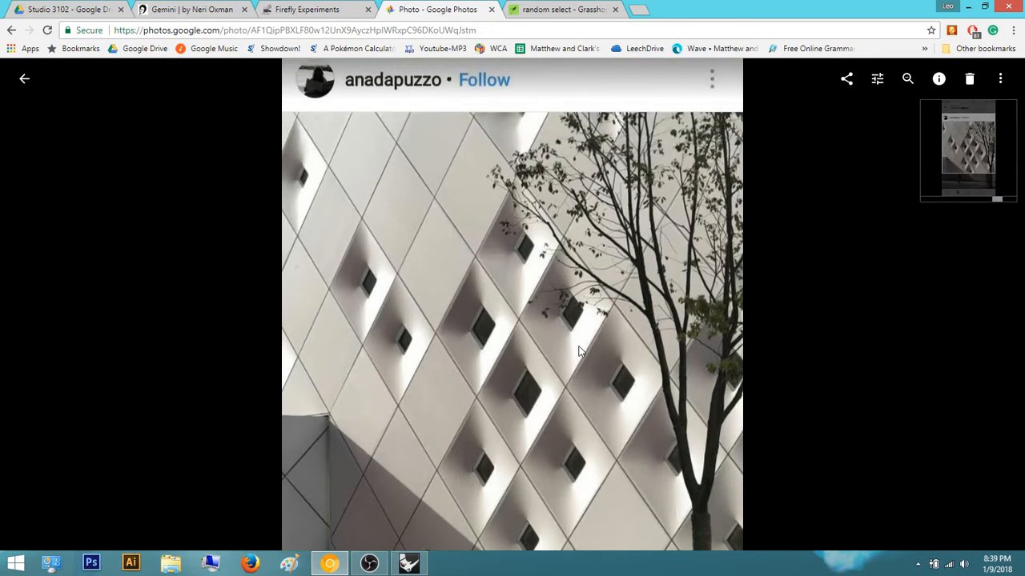
{"action": "scroll", "coordinate": [580, 350], "scroll_direction": "down", "scroll_amount": 1}
{"action": "scroll", "coordinate": [574, 342], "scroll_direction": "up", "scroll_amount": 2}
{"action": "scroll", "coordinate": [573, 342], "scroll_direction": "down", "scroll_amount": 2}
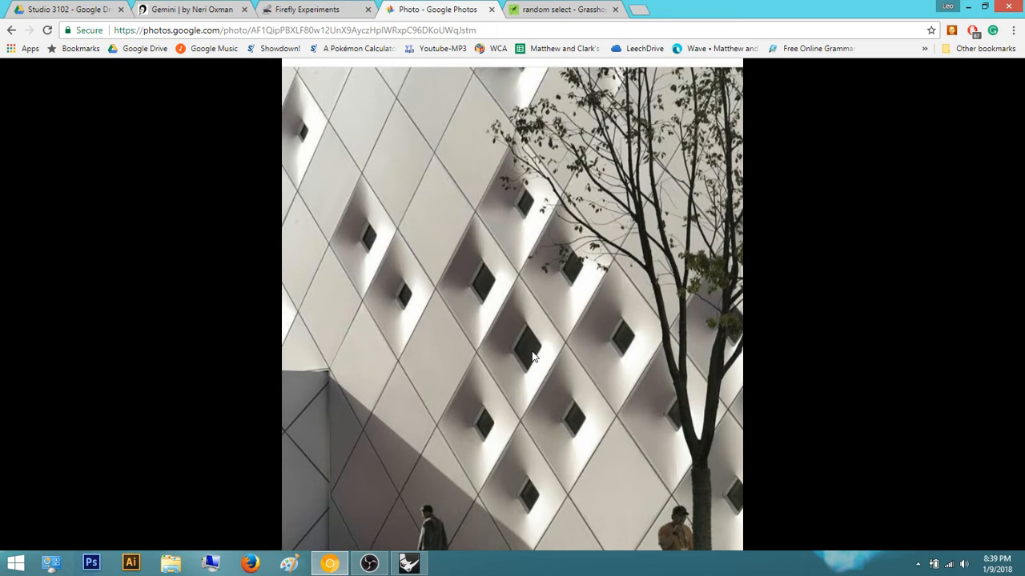
{"action": "left_click_drag", "start_coordinate": [663, 309], "coordinate": [673, 255]}
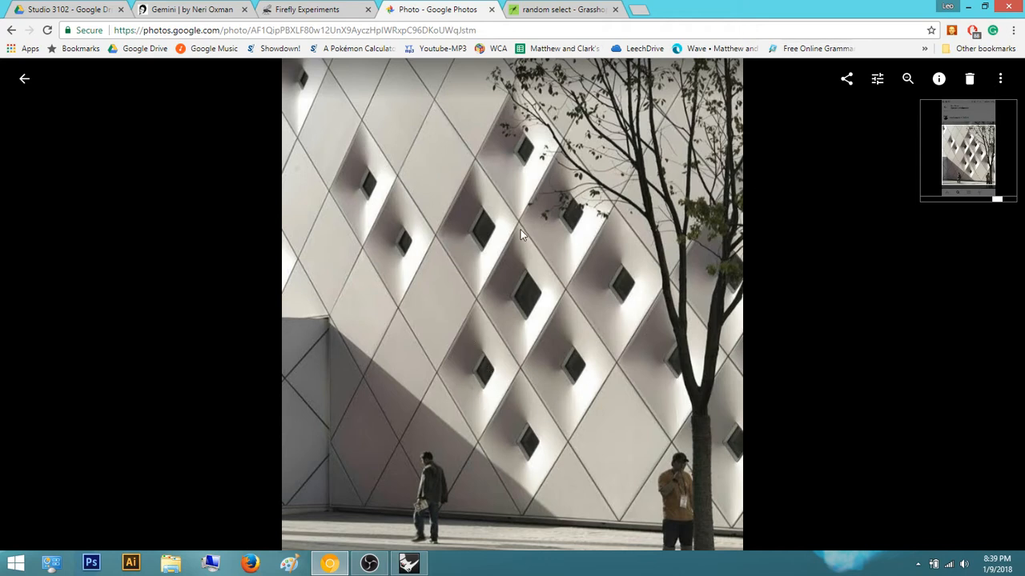
{"action": "left_click_drag", "start_coordinate": [528, 302], "coordinate": [538, 284]}
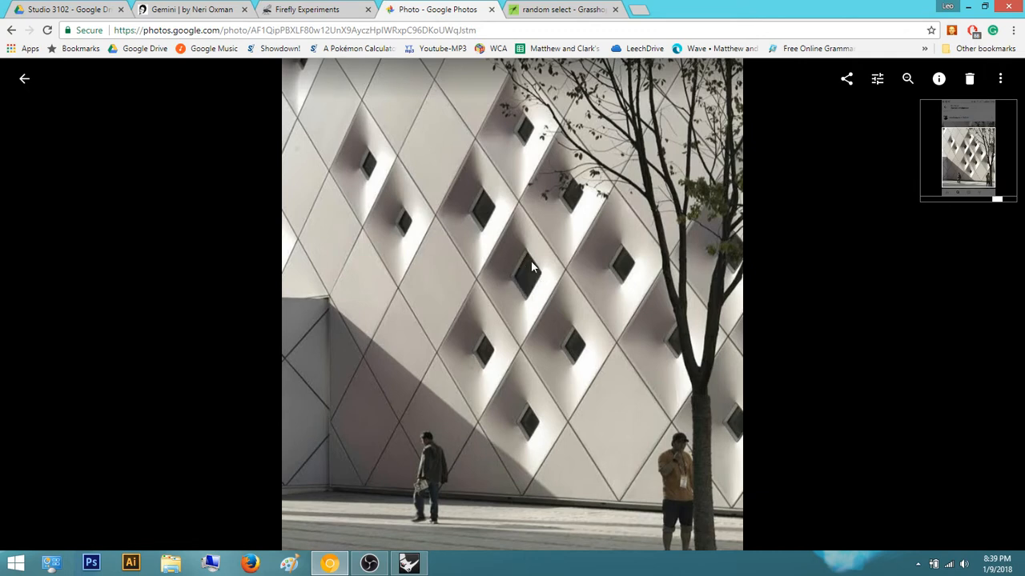
Look through the "random select" forum thread on randomly selecting a share of points, and return to the facade photo
{"action": "left_click", "coordinate": [545, 8]}
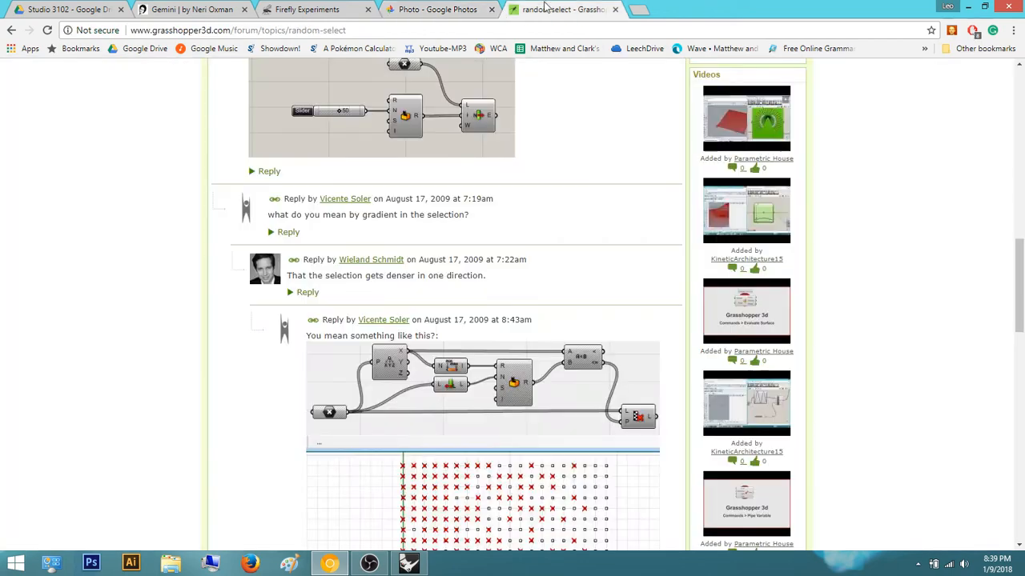
{"action": "left_click", "coordinate": [453, 6]}
{"action": "left_click", "coordinate": [564, 6]}
{"action": "scroll", "coordinate": [560, 270], "scroll_direction": "up", "scroll_amount": 1}
{"action": "scroll", "coordinate": [561, 270], "scroll_direction": "down", "scroll_amount": 6}
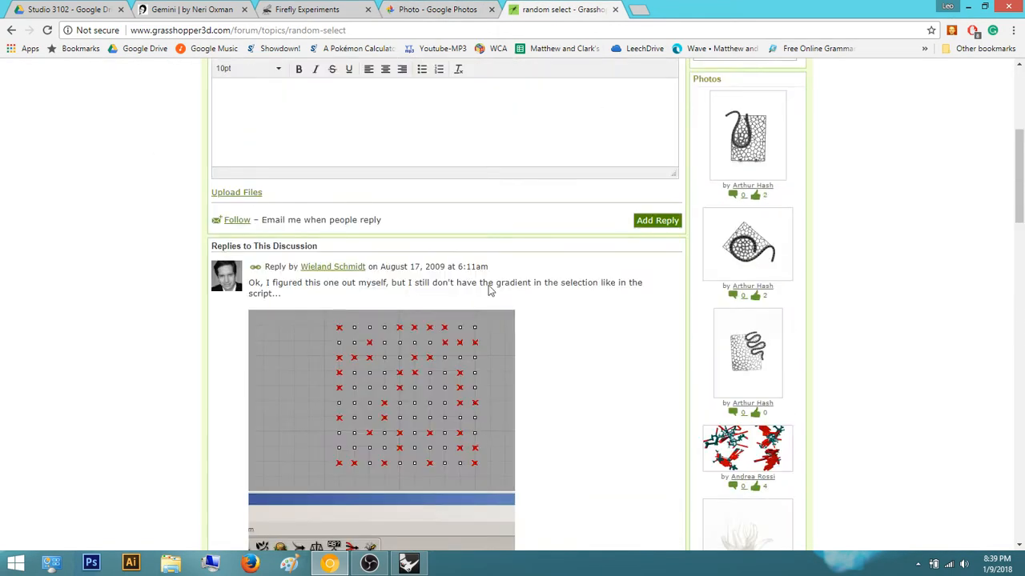
{"action": "scroll", "coordinate": [496, 321], "scroll_direction": "up", "scroll_amount": 4}
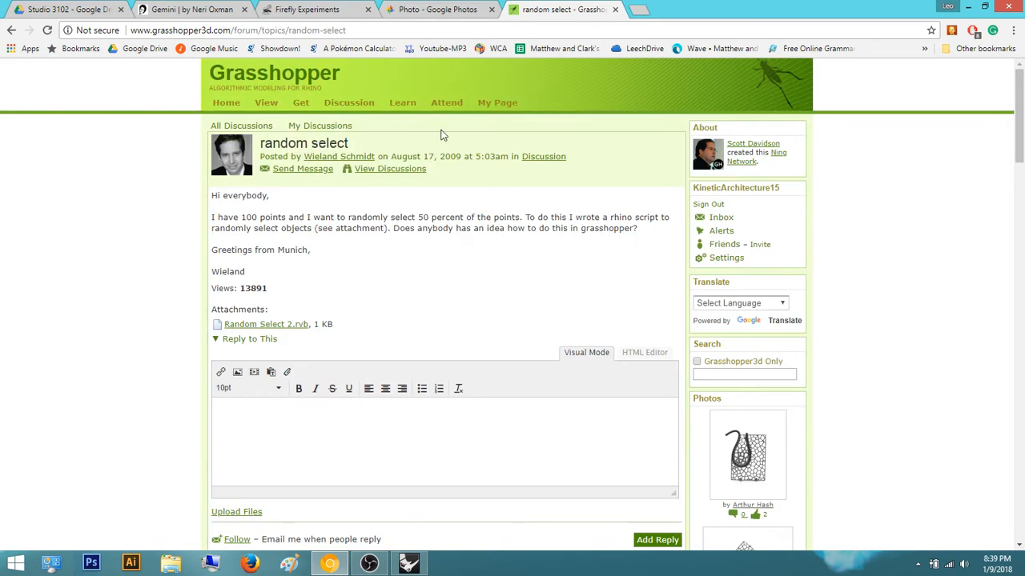
{"action": "left_click", "coordinate": [472, 8]}
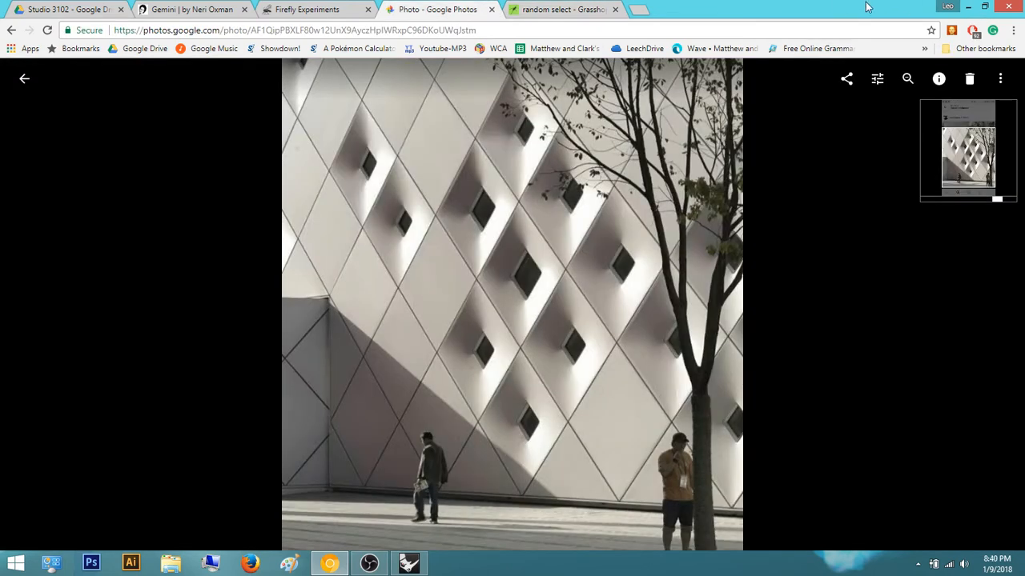
Switch to Rhino and launch Grasshopper
{"action": "left_click_drag", "start_coordinate": [871, 7], "coordinate": [1024, 278]}
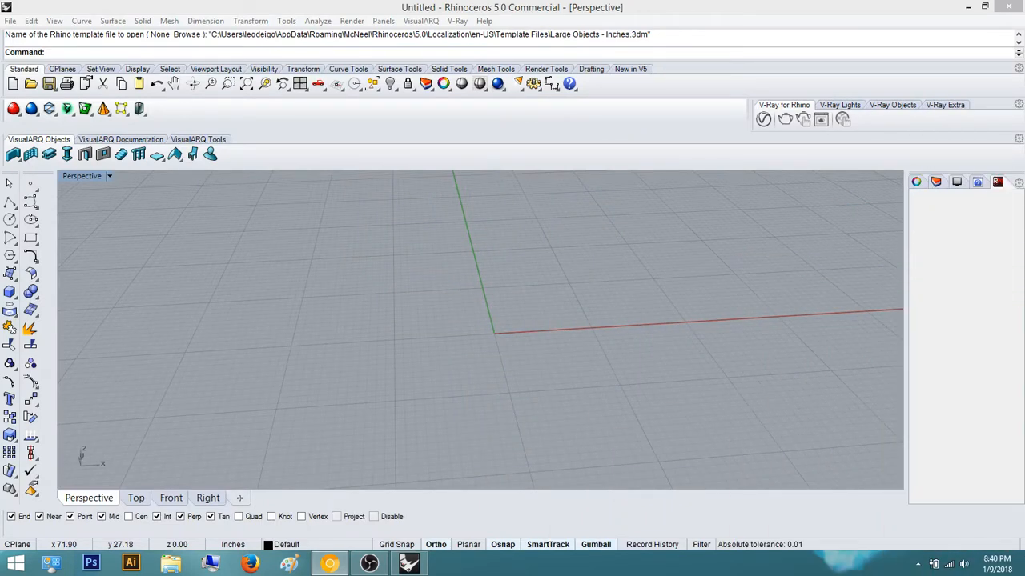
{"action": "left_click_drag", "start_coordinate": [1024, 76], "coordinate": [1023, 74]}
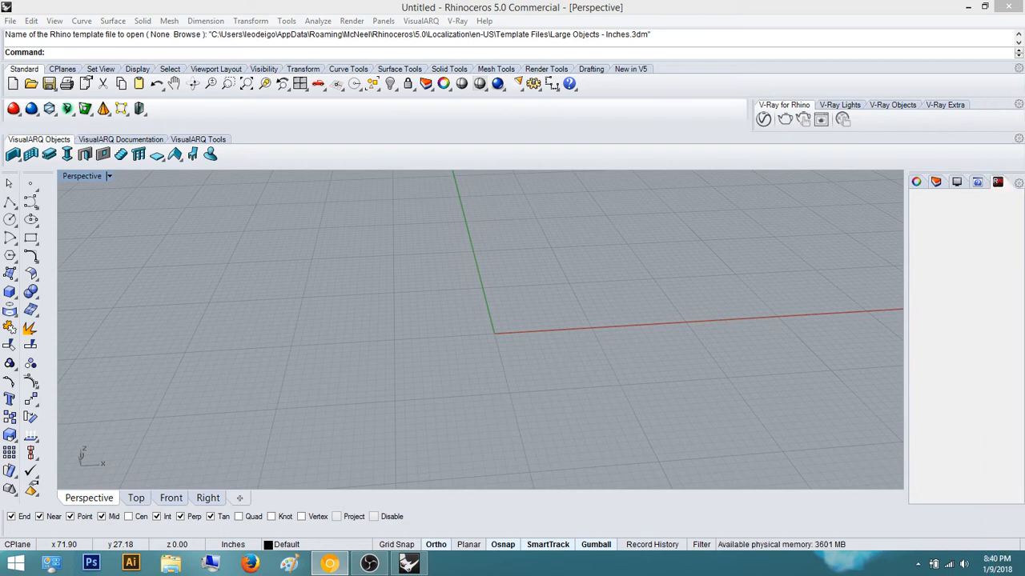
{"action": "right_click_drag", "start_coordinate": [589, 269], "coordinate": [552, 326]}
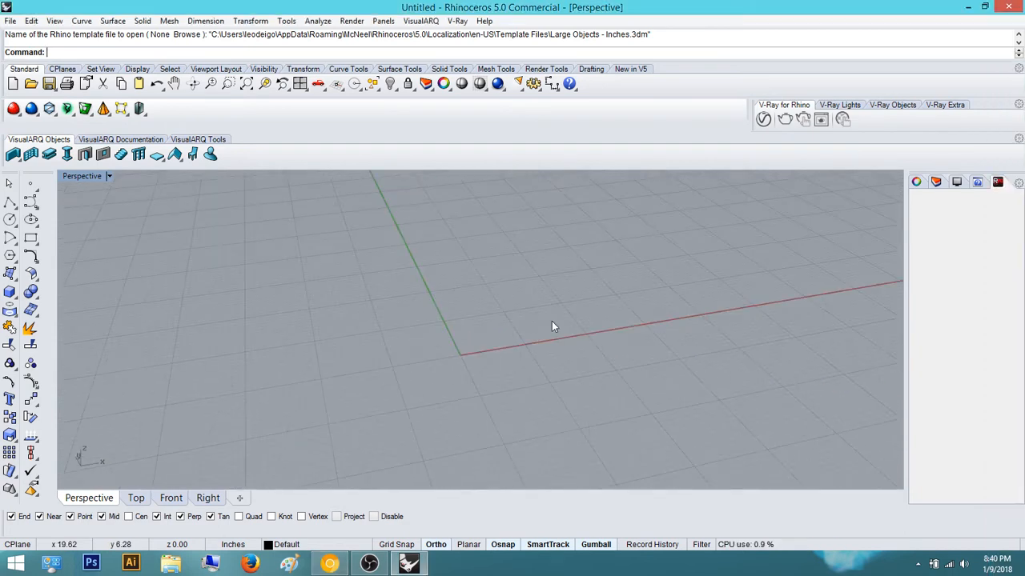
{"action": "type", "text": "Grass"}
{"action": "key", "text": "Return"}
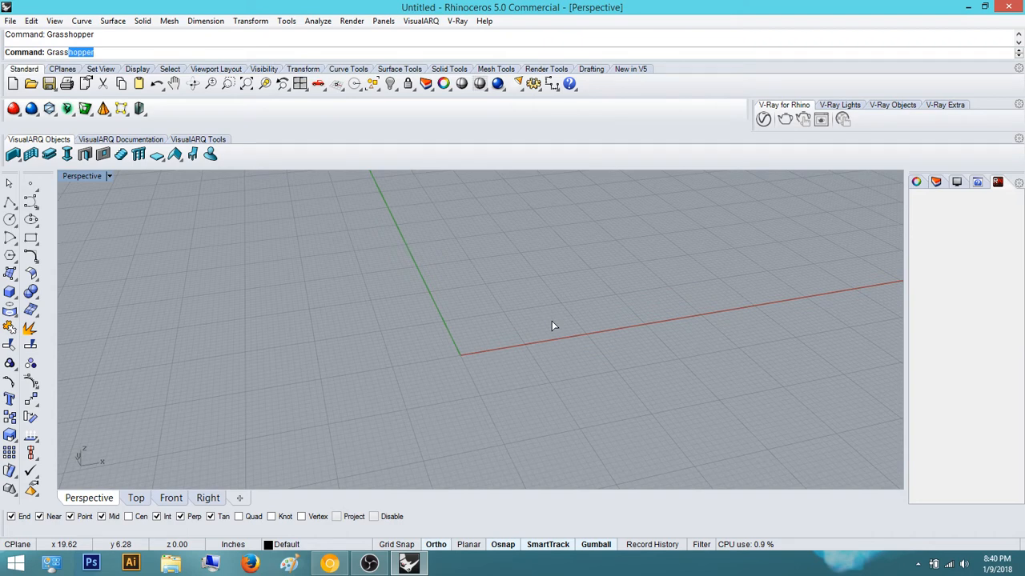
{"action": "key", "text": "Return"}
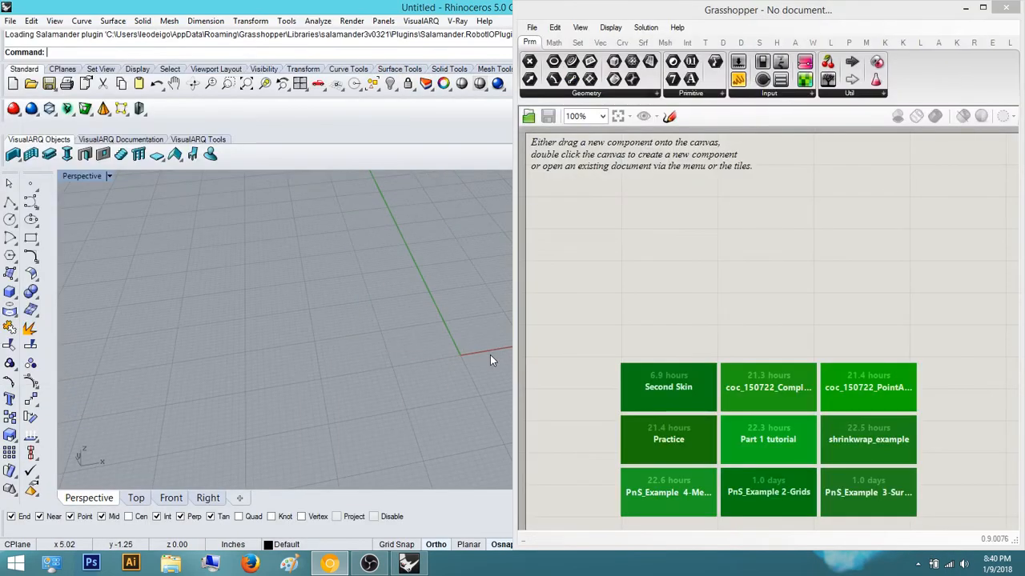
Fit the Rhino window beside the Grasshopper window in half of the screen and switch the viewport to the Top view
{"action": "left_click", "coordinate": [377, 295]}
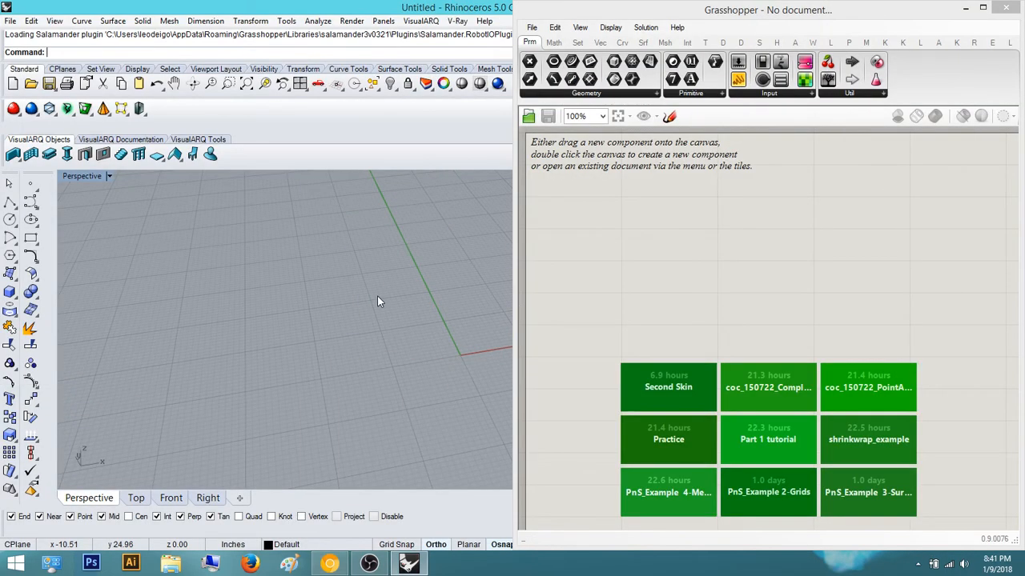
{"action": "right_click_drag", "start_coordinate": [377, 296], "coordinate": [335, 295], "text": "shift"}
{"action": "key", "text": "super"}
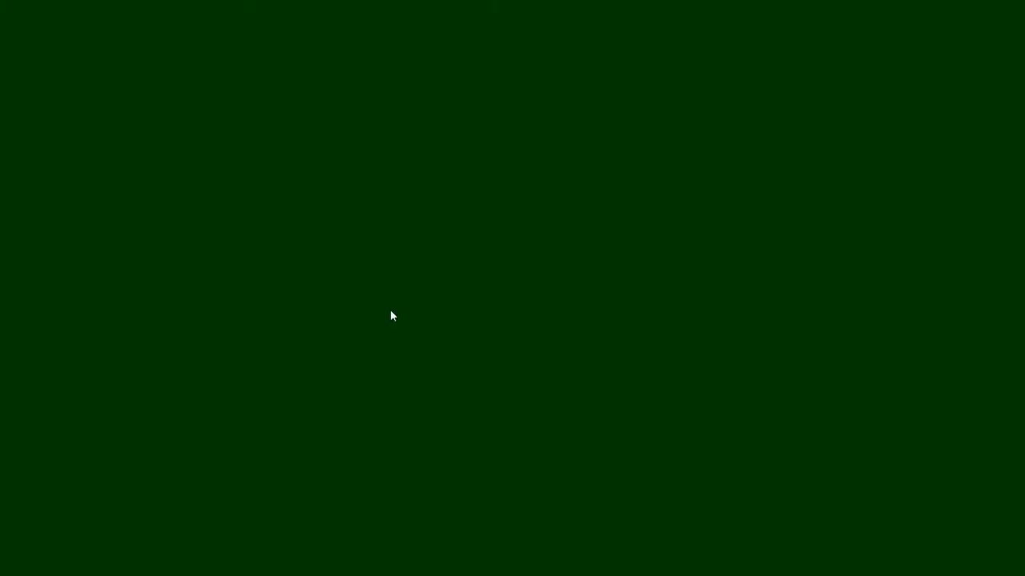
{"action": "key", "text": "super"}
{"action": "key", "text": "super"}
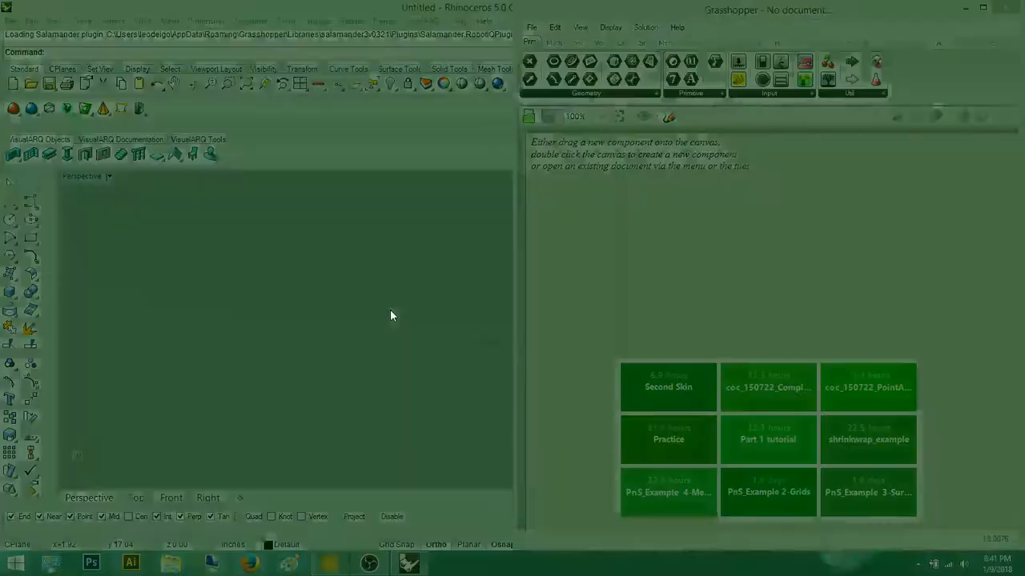
{"action": "key", "text": "super"}
{"action": "key", "text": "super"}
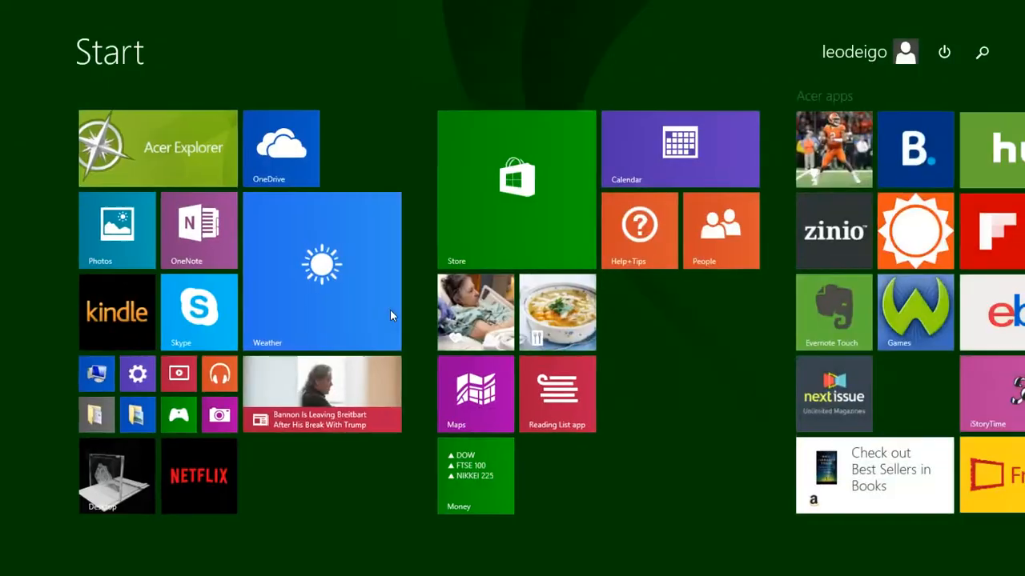
{"action": "key", "text": "super"}
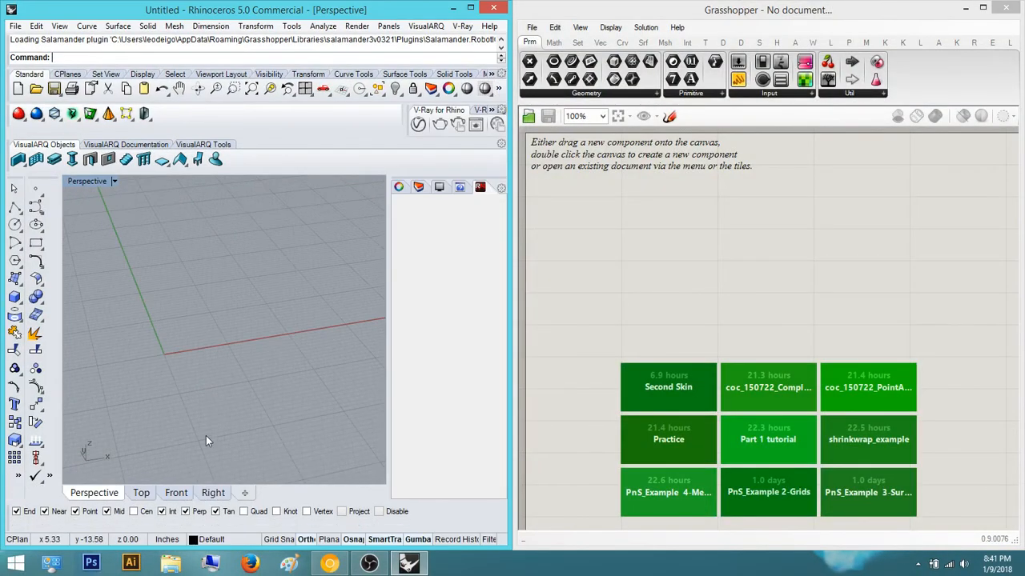
{"action": "left_click", "coordinate": [141, 493]}
{"action": "mouse_move", "coordinate": [247, 286]}
{"action": "right_mouse_down"}
{"action": "mouse_move", "coordinate": [215, 329]}
{"action": "mouse_move", "coordinate": [230, 296]}
{"action": "right_mouse_up"}
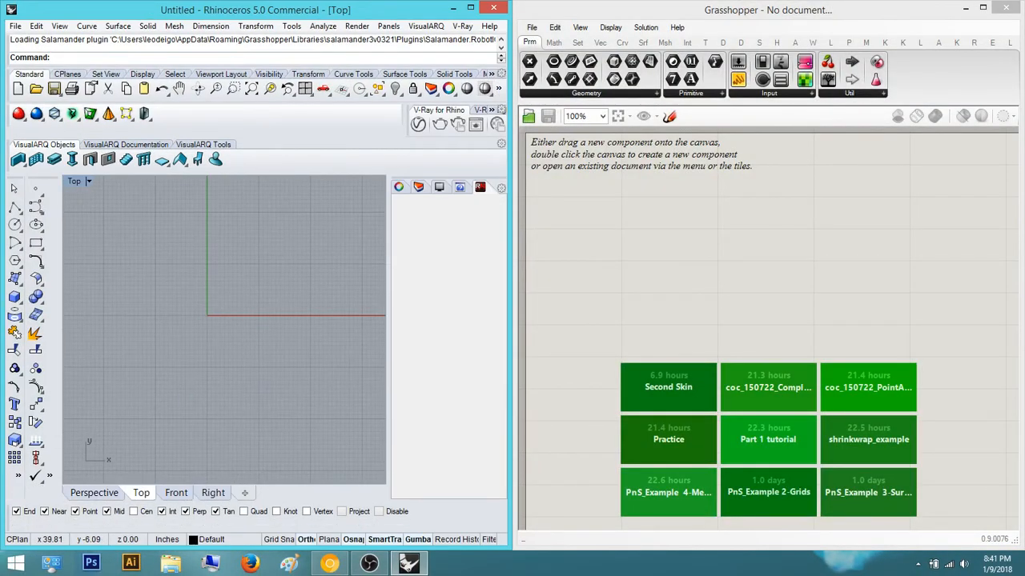
{"action": "left_click", "coordinate": [724, 283]}
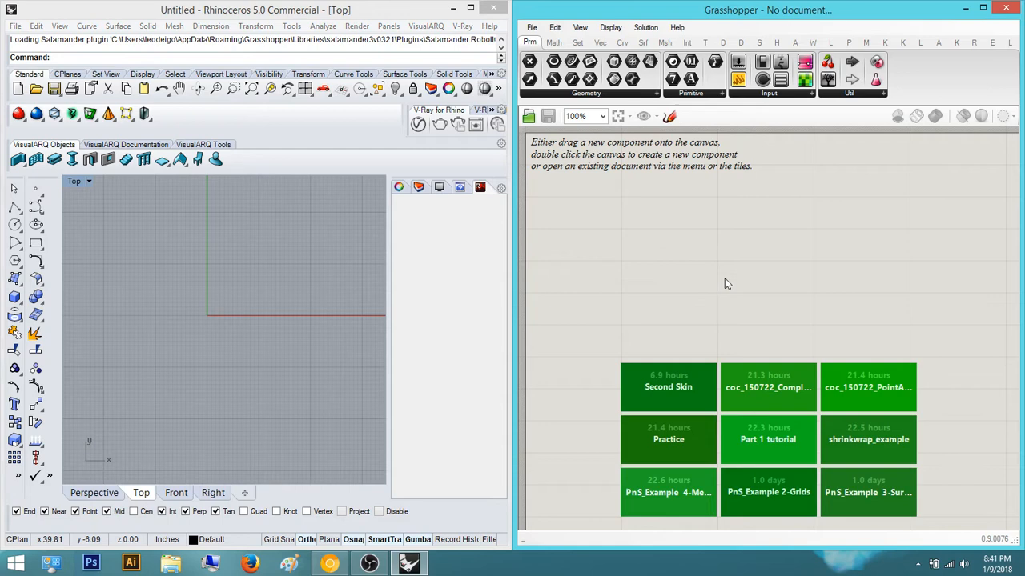
{"action": "double_click", "coordinate": [689, 230]}
{"action": "type", "text": "panel"}
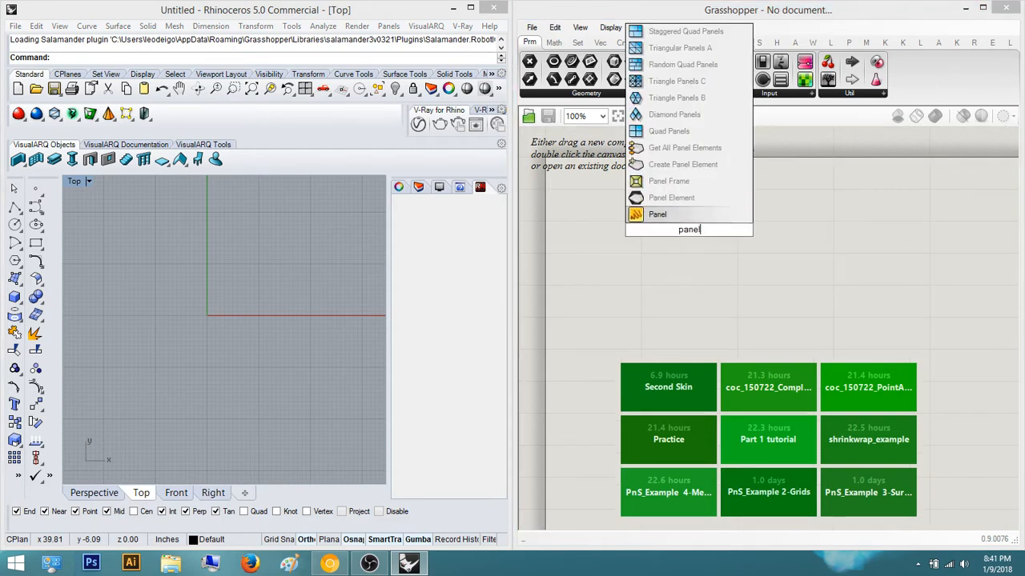
{"action": "key", "text": "Return"}
{"action": "scroll", "coordinate": [718, 218], "scroll_direction": "up", "scroll_amount": 3}
{"action": "scroll", "coordinate": [727, 343], "scroll_direction": "up", "scroll_amount": 1}
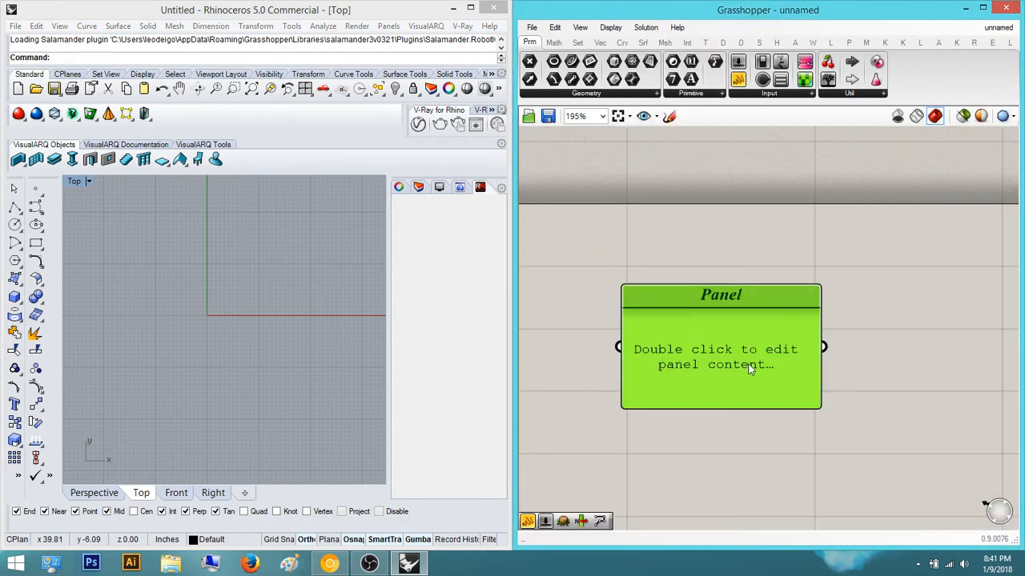
{"action": "key", "text": "Delete"}
Add a Polygon component to the Grasshopper canvas and shift it slightly upward
{"action": "right_click_drag", "start_coordinate": [760, 285], "coordinate": [836, 248]}
{"action": "scroll", "coordinate": [800, 257], "scroll_direction": "down", "scroll_amount": 2}
{"action": "right_click_drag", "start_coordinate": [251, 292], "coordinate": [254, 327]}
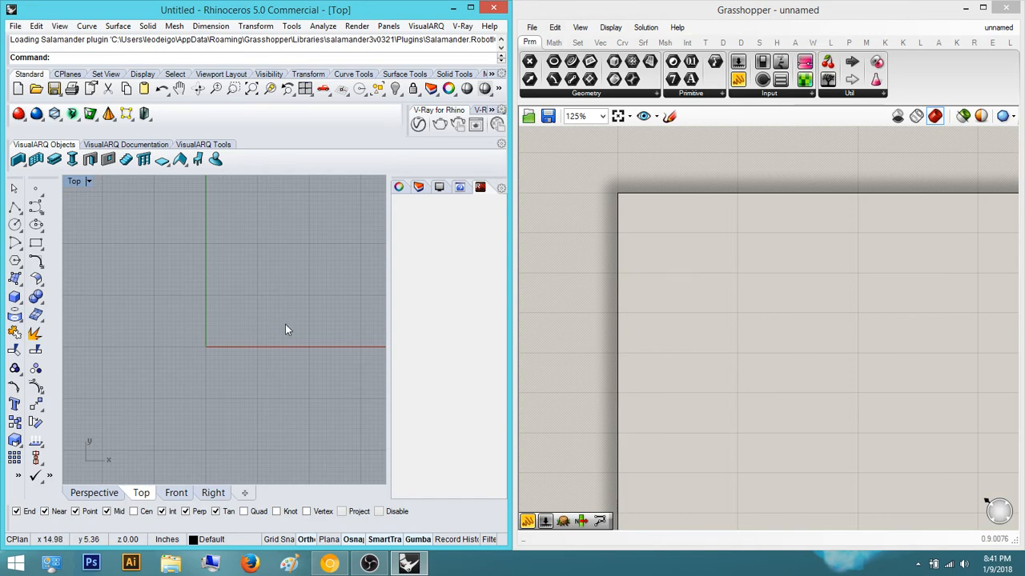
{"action": "right_click_drag", "start_coordinate": [783, 284], "coordinate": [728, 245]}
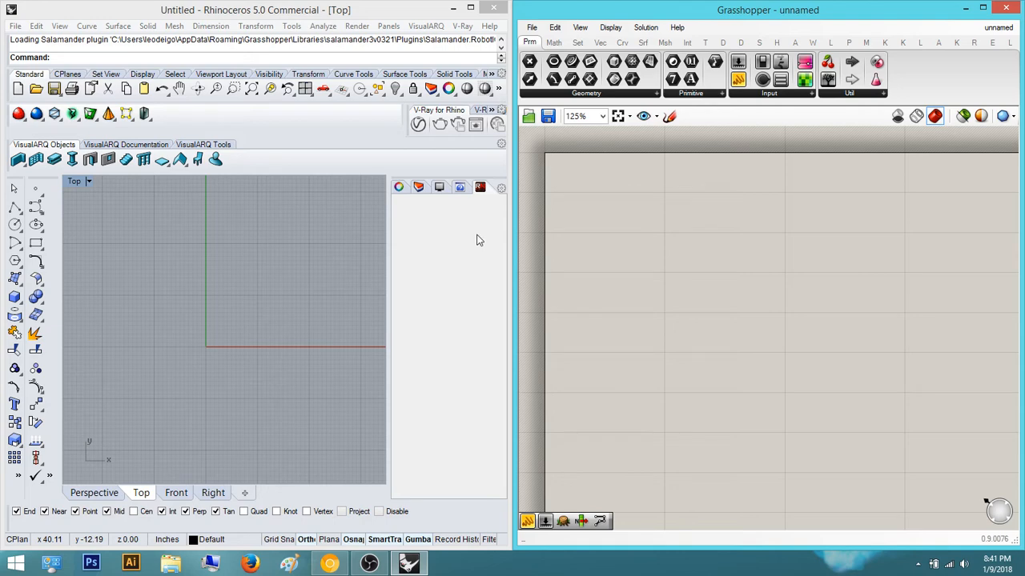
{"action": "double_click", "coordinate": [726, 228]}
{"action": "left_click", "coordinate": [770, 314]}
{"action": "double_click", "coordinate": [771, 312]}
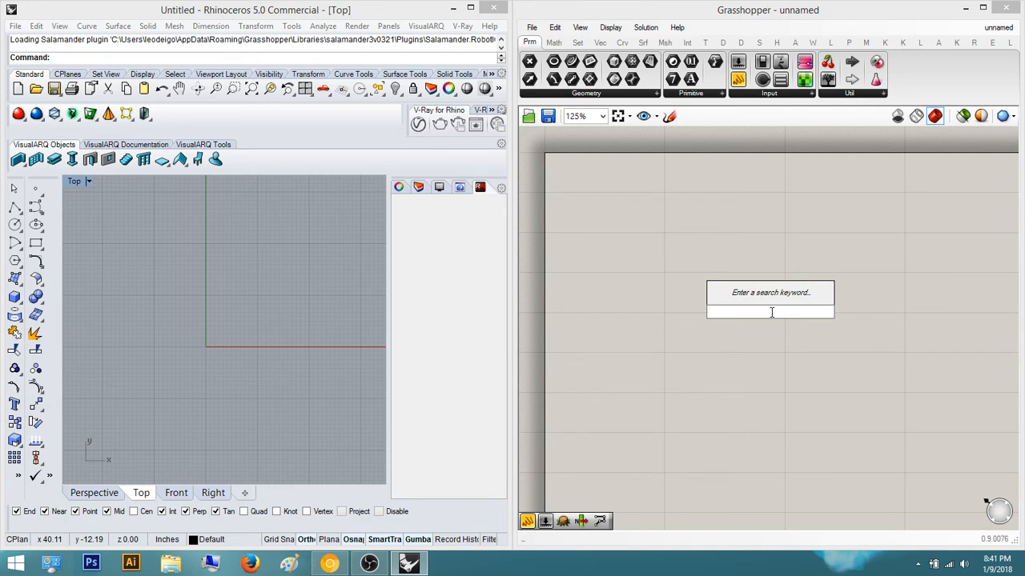
{"action": "type", "text": "polygon"}
{"action": "key", "text": "Return"}
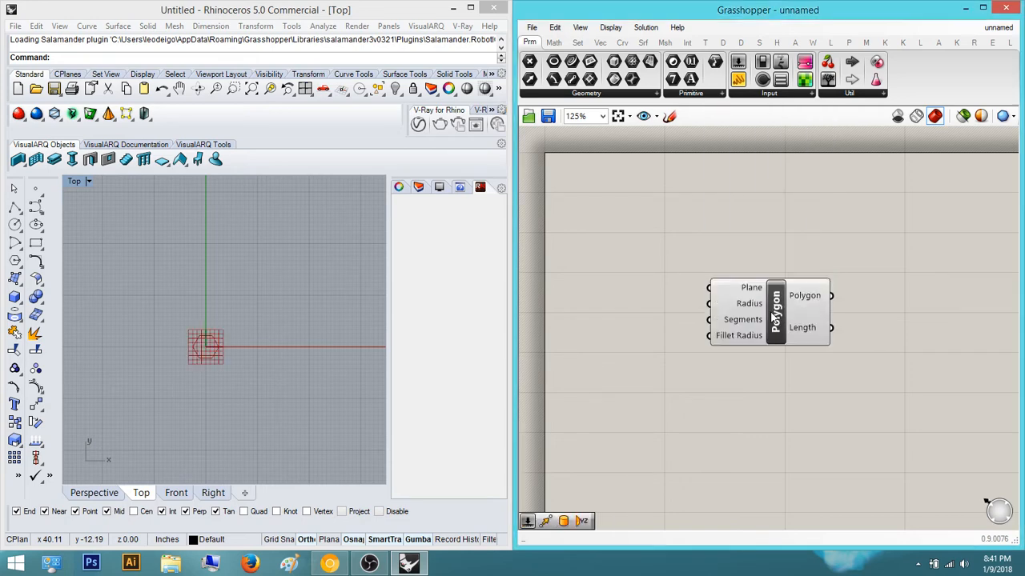
{"action": "left_click_drag", "start_coordinate": [773, 317], "coordinate": [757, 271]}
Add a number slider with the value 6 and connect it to the Polygon component's Radius input
{"action": "scroll", "coordinate": [664, 344], "scroll_direction": "up", "scroll_amount": 4}
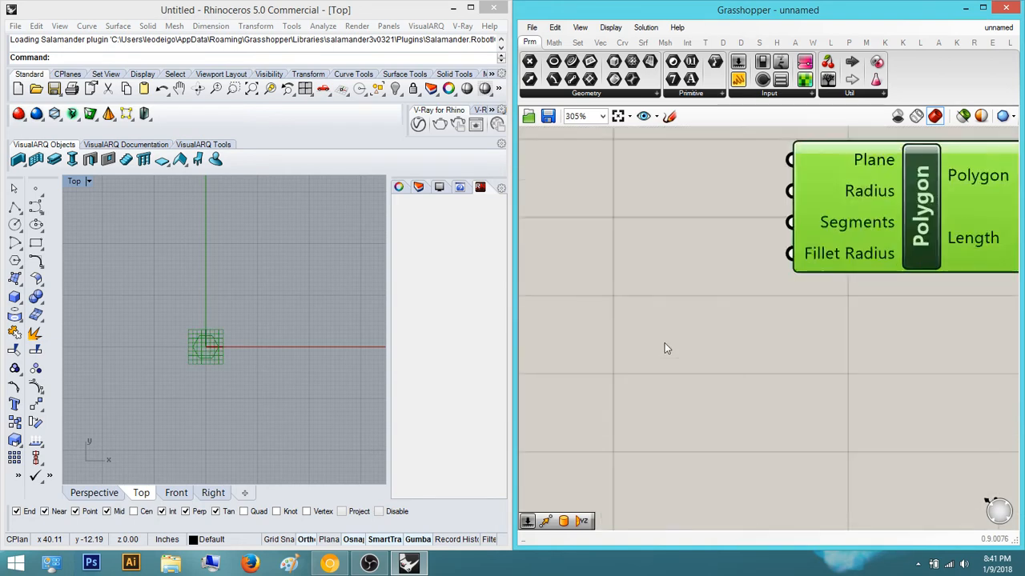
{"action": "double_click", "coordinate": [664, 348]}
{"action": "scroll", "coordinate": [664, 348], "scroll_direction": "down", "scroll_amount": 3}
{"action": "double_click", "coordinate": [650, 335]}
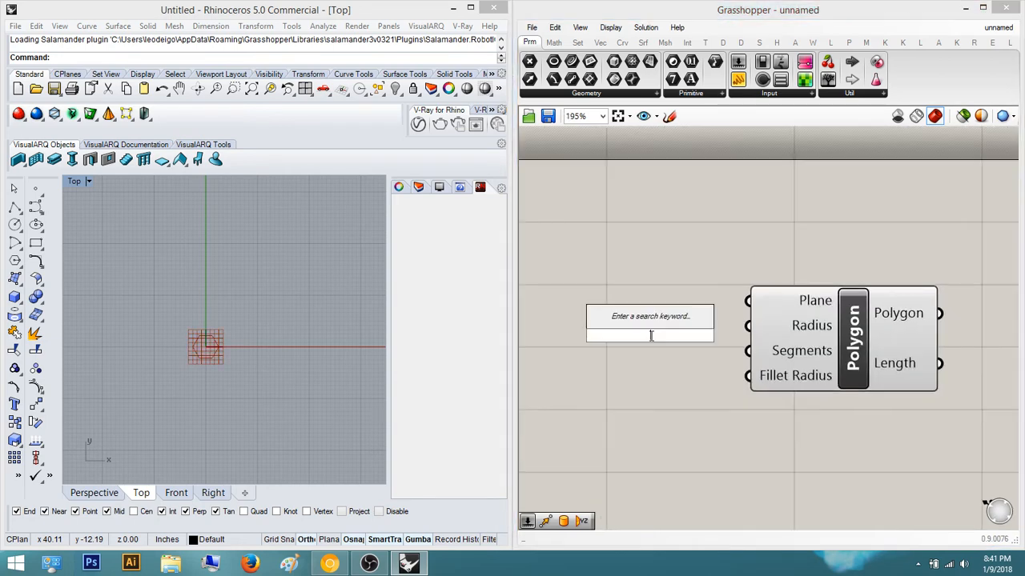
{"action": "type", "text": "6"}
{"action": "key", "text": "Return"}
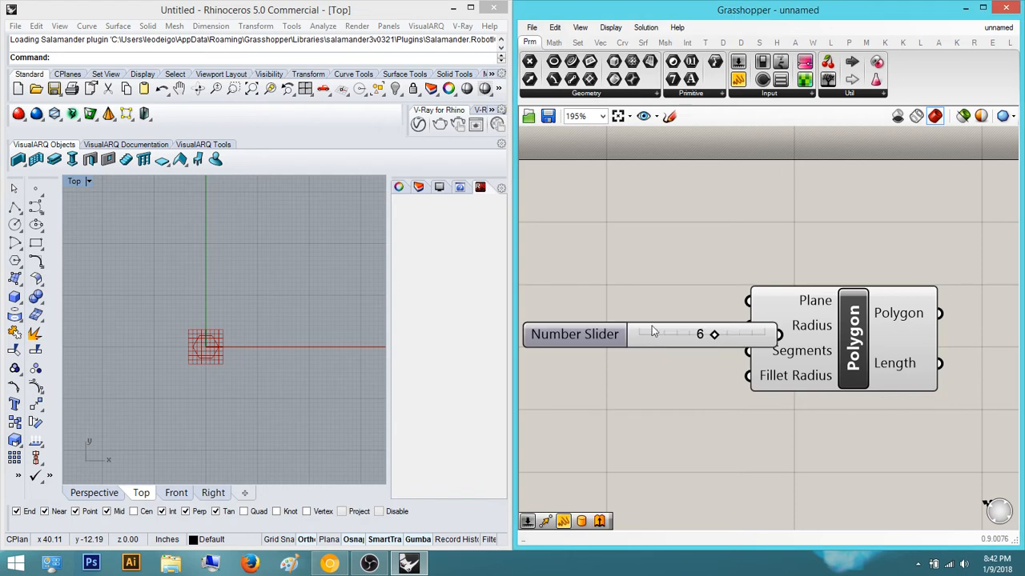
{"action": "scroll", "coordinate": [732, 353], "scroll_direction": "down", "scroll_amount": 2}
{"action": "right_click_drag", "start_coordinate": [736, 353], "coordinate": [827, 322]}
{"action": "scroll", "coordinate": [826, 322], "scroll_direction": "up", "scroll_amount": 2}
{"action": "left_click_drag", "start_coordinate": [833, 308], "coordinate": [879, 281]}
{"action": "scroll", "coordinate": [770, 319], "scroll_direction": "up", "scroll_amount": 2}
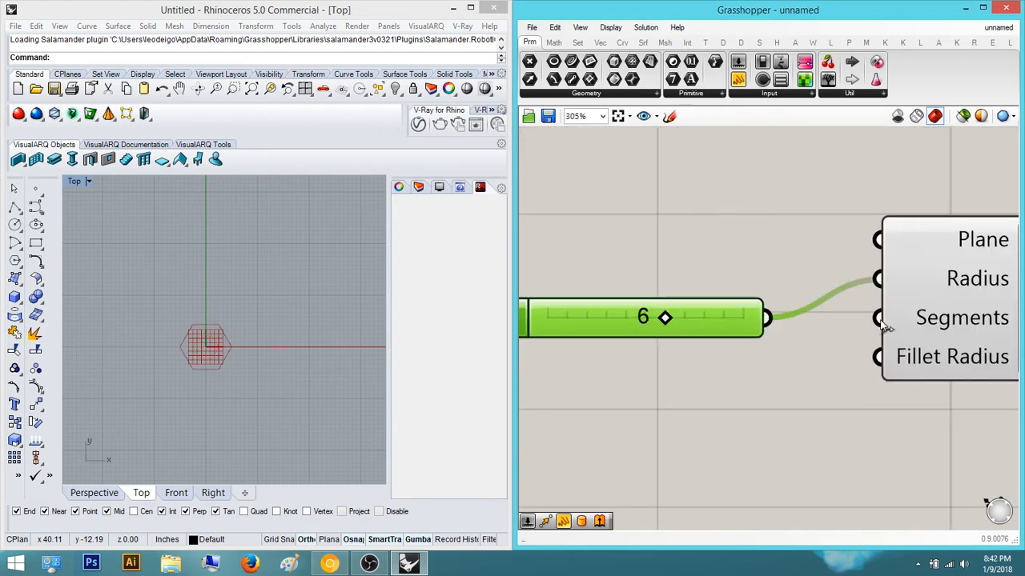
Add a second number slider with the value 3 and place it just below the radius slider
{"action": "right_click_drag", "start_coordinate": [749, 429], "coordinate": [718, 396]}
{"action": "left_click", "coordinate": [774, 413]}
{"action": "double_click", "coordinate": [774, 412]}
{"action": "type", "text": "3"}
{"action": "key", "text": "Return"}
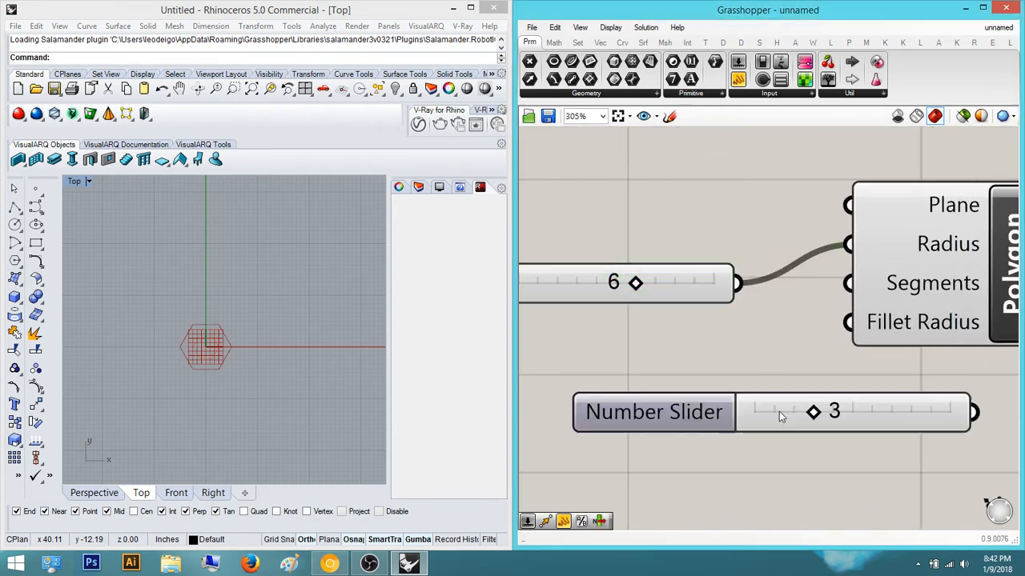
{"action": "scroll", "coordinate": [778, 411], "scroll_direction": "up", "scroll_amount": 1}
{"action": "scroll", "coordinate": [779, 412], "scroll_direction": "down", "scroll_amount": 1}
{"action": "right_click_drag", "start_coordinate": [846, 365], "coordinate": [937, 343]}
{"action": "left_click_drag", "start_coordinate": [729, 391], "coordinate": [656, 360]}
{"action": "scroll", "coordinate": [764, 365], "scroll_direction": "down", "scroll_amount": 1}
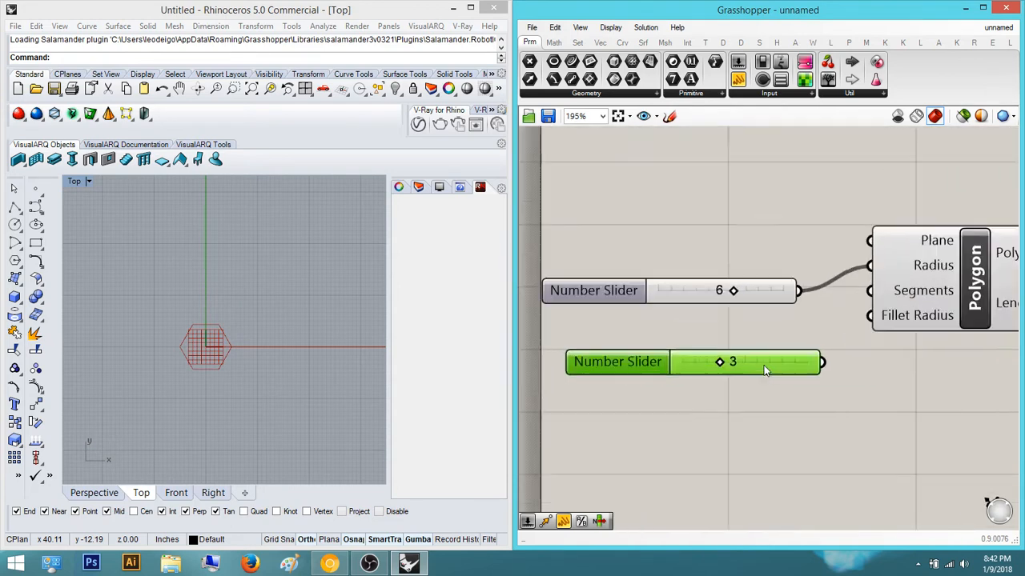
Connect the slider with the value 3 to the Polygon component's Segments input
{"action": "scroll", "coordinate": [800, 368], "scroll_direction": "up", "scroll_amount": 1}
{"action": "left_click_drag", "start_coordinate": [837, 361], "coordinate": [894, 293]}
{"action": "left_click", "coordinate": [826, 388]}
{"action": "right_click_drag", "start_coordinate": [808, 386], "coordinate": [695, 368]}
{"action": "right_click_drag", "start_coordinate": [561, 277], "coordinate": [709, 305]}
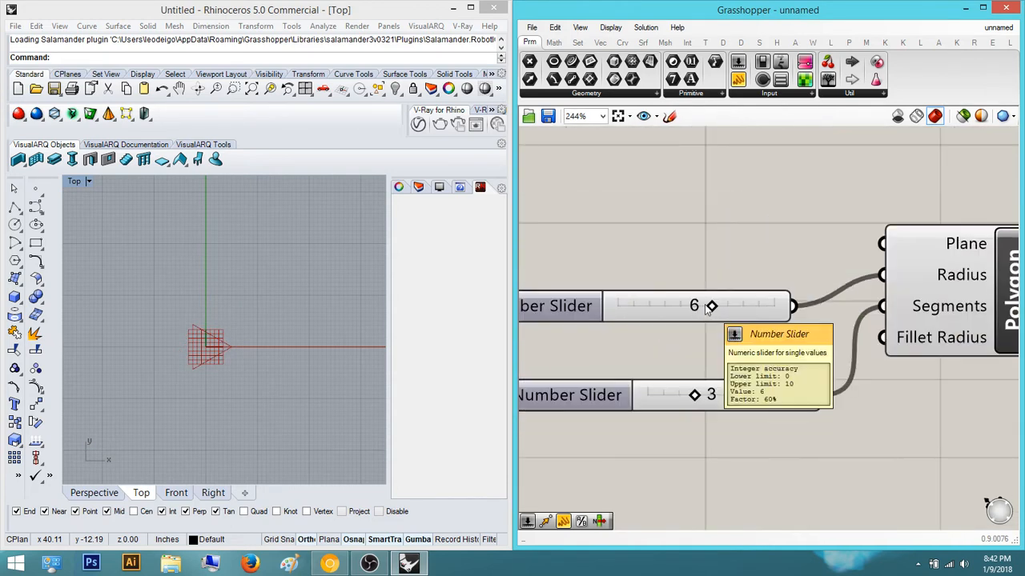
Align the radius and segments number sliders with each other beside the Polygon component
{"action": "scroll", "coordinate": [702, 406], "scroll_direction": "down", "scroll_amount": 3}
{"action": "right_click_drag", "start_coordinate": [651, 360], "coordinate": [569, 351]}
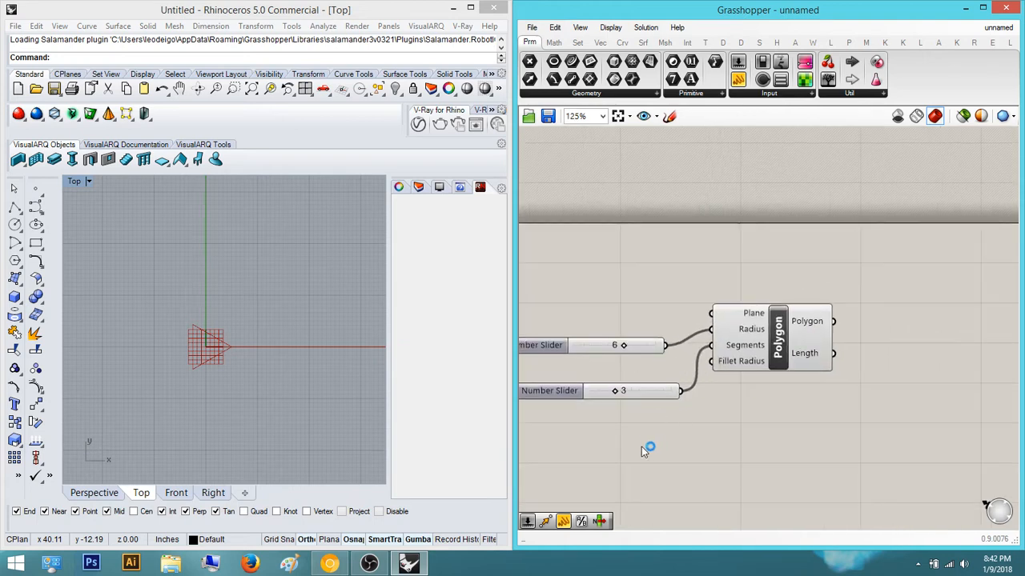
{"action": "left_click_drag", "start_coordinate": [640, 445], "coordinate": [557, 346]}
{"action": "right_click_drag", "start_coordinate": [675, 327], "coordinate": [821, 336]}
{"action": "left_click", "coordinate": [737, 338]}
{"action": "left_click", "coordinate": [766, 330]}
{"action": "right_click_drag", "start_coordinate": [967, 362], "coordinate": [726, 317]}
{"action": "double_click", "coordinate": [830, 321]}
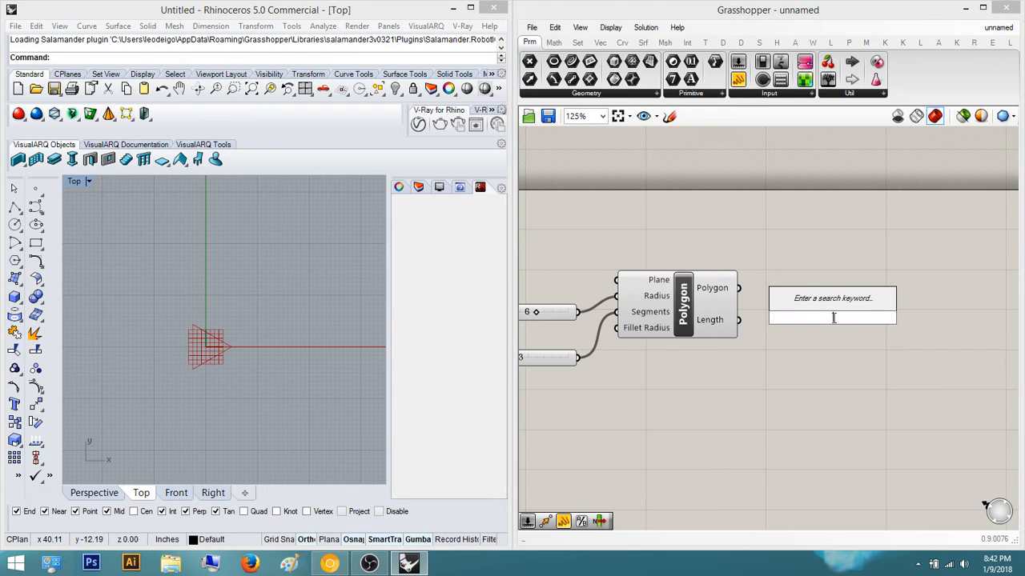
{"action": "type", "text": "rot"}
{"action": "key", "text": "Return"}
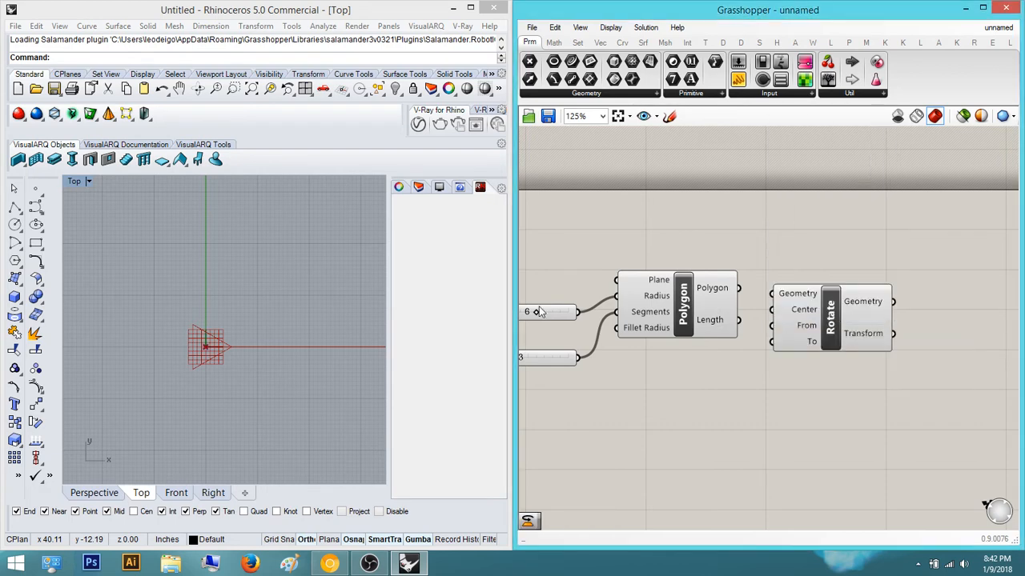
{"action": "right_click_drag", "start_coordinate": [736, 400], "coordinate": [636, 430]}
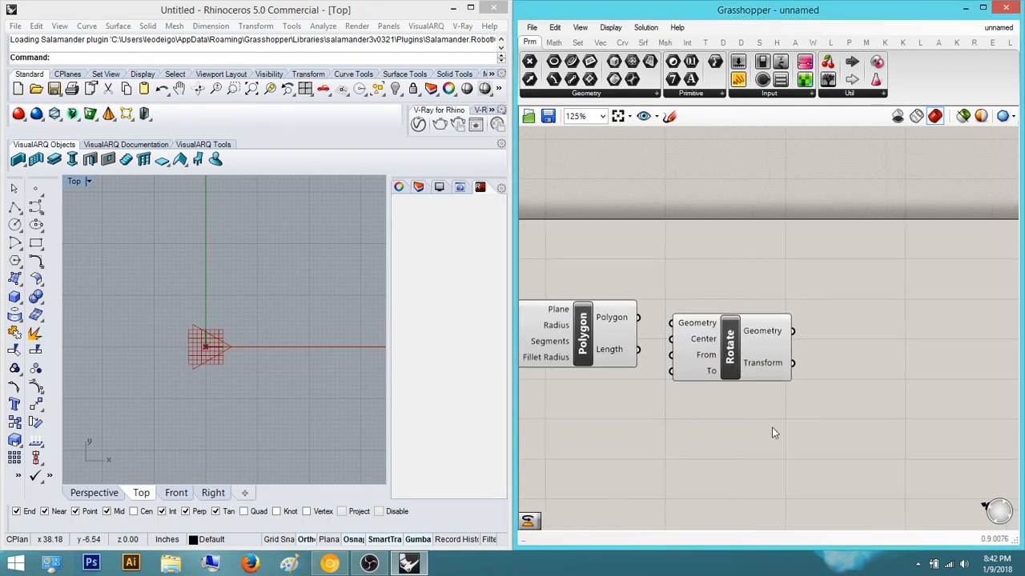
{"action": "left_click", "coordinate": [744, 377]}
{"action": "key", "text": "Delete"}
Add the Rotate component with Geometry, Angle and Plane inputs, and connect the Polygon output to its Geometry input
{"action": "double_click", "coordinate": [796, 276]}
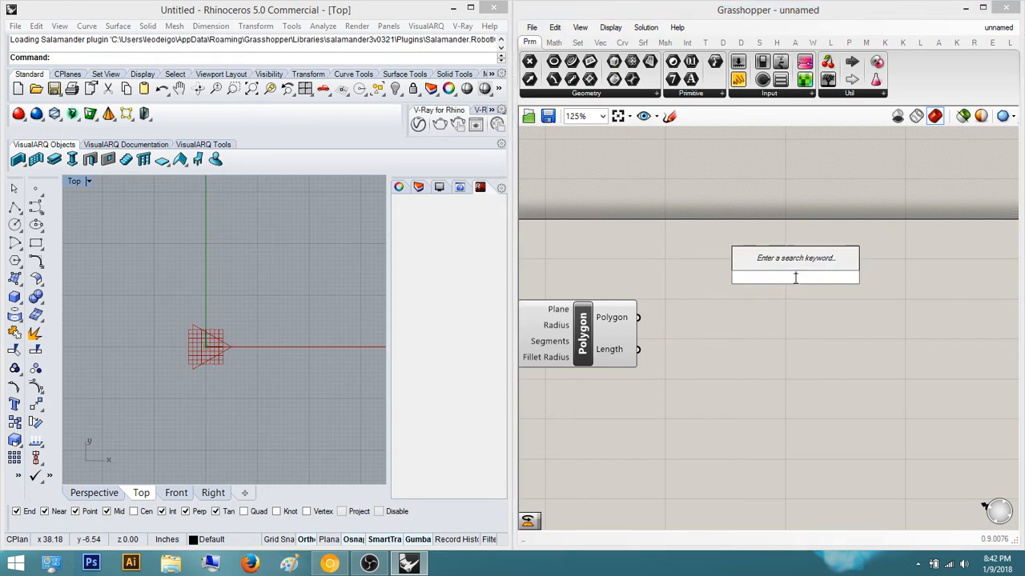
{"action": "type", "text": "rot"}
{"action": "key", "text": "Return"}
{"action": "right_click_drag", "start_coordinate": [810, 287], "coordinate": [777, 289]}
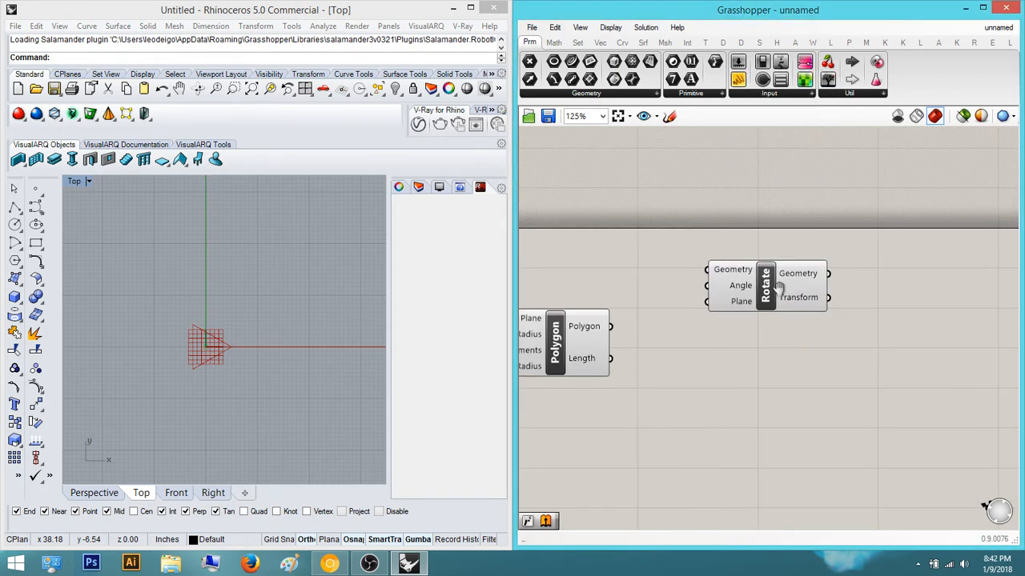
{"action": "left_click_drag", "start_coordinate": [784, 278], "coordinate": [879, 348]}
{"action": "left_click_drag", "start_coordinate": [803, 343], "coordinate": [609, 327]}
Turn off the Polygon component's preview and check the rotated triangle by selecting the Rotate component
{"action": "right_click_drag", "start_coordinate": [743, 359], "coordinate": [977, 325]}
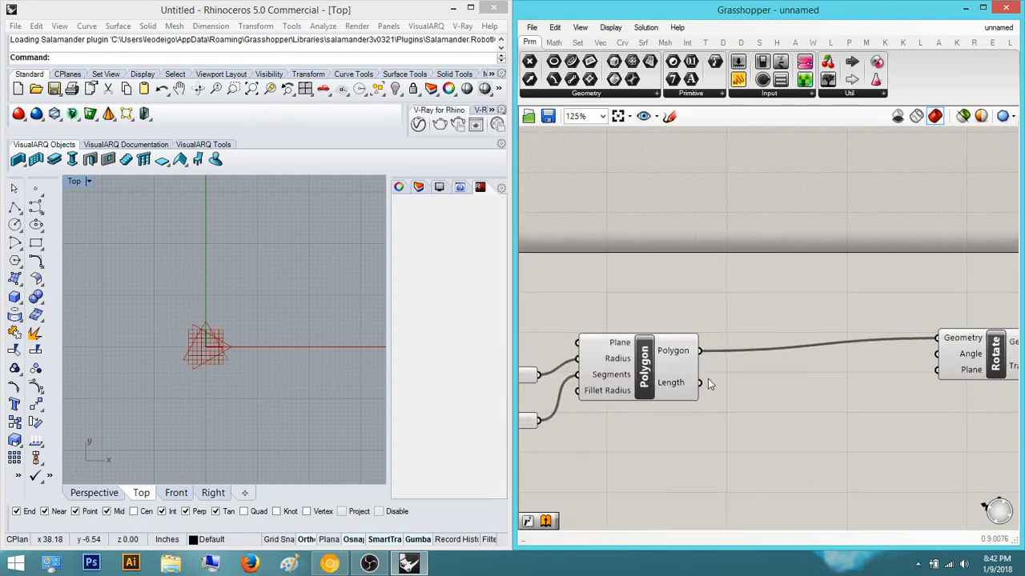
{"action": "left_click", "coordinate": [645, 373]}
{"action": "middle_click", "coordinate": [646, 371]}
{"action": "left_click", "coordinate": [689, 334]}
{"action": "right_click_drag", "start_coordinate": [818, 335], "coordinate": [756, 344]}
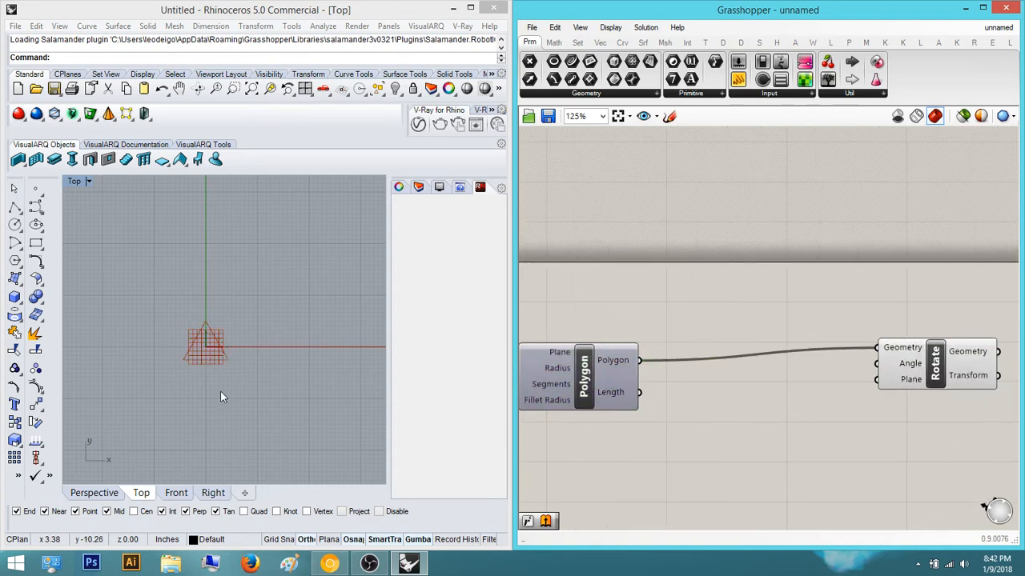
{"action": "scroll", "coordinate": [196, 316], "scroll_direction": "up", "scroll_amount": 3}
{"action": "right_click_drag", "start_coordinate": [808, 379], "coordinate": [709, 315]}
{"action": "left_click_drag", "start_coordinate": [859, 310], "coordinate": [858, 319]}
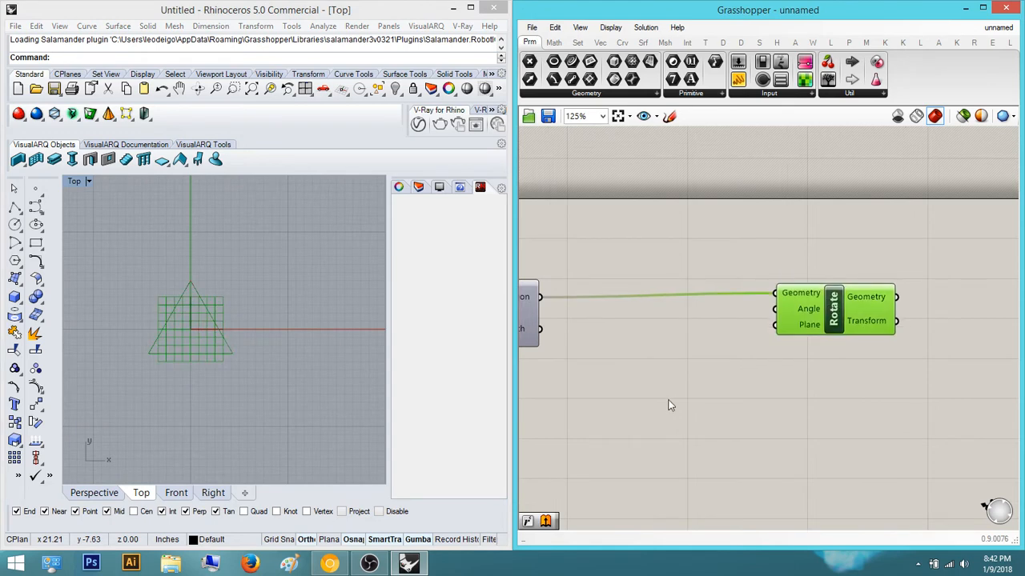
Add a Radians component below the wire between Polygon and Rotate
{"action": "right_click_drag", "start_coordinate": [693, 408], "coordinate": [772, 385]}
{"action": "double_click", "coordinate": [773, 385]}
{"action": "type", "text": "radians"}
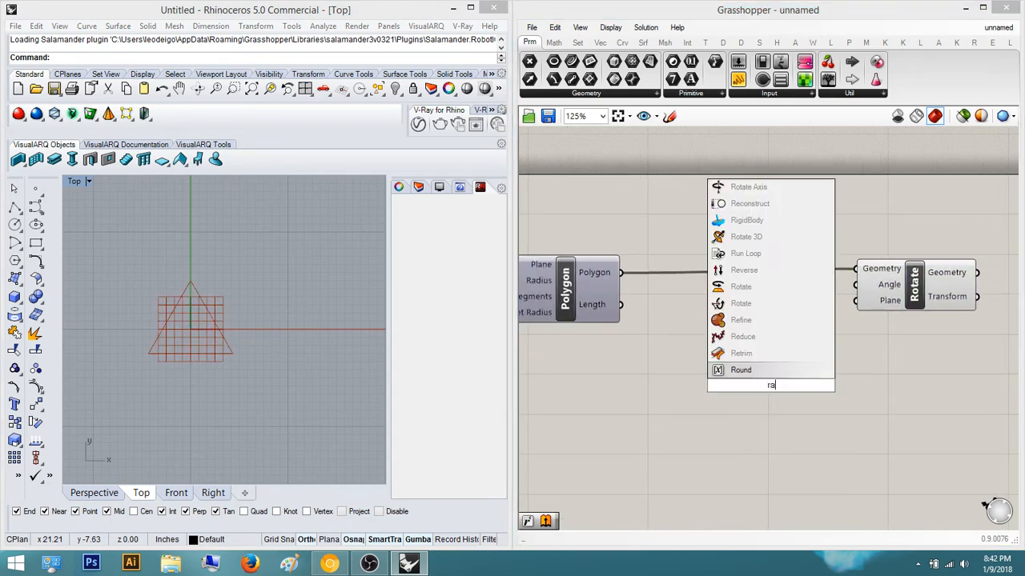
{"action": "key", "text": "Return"}
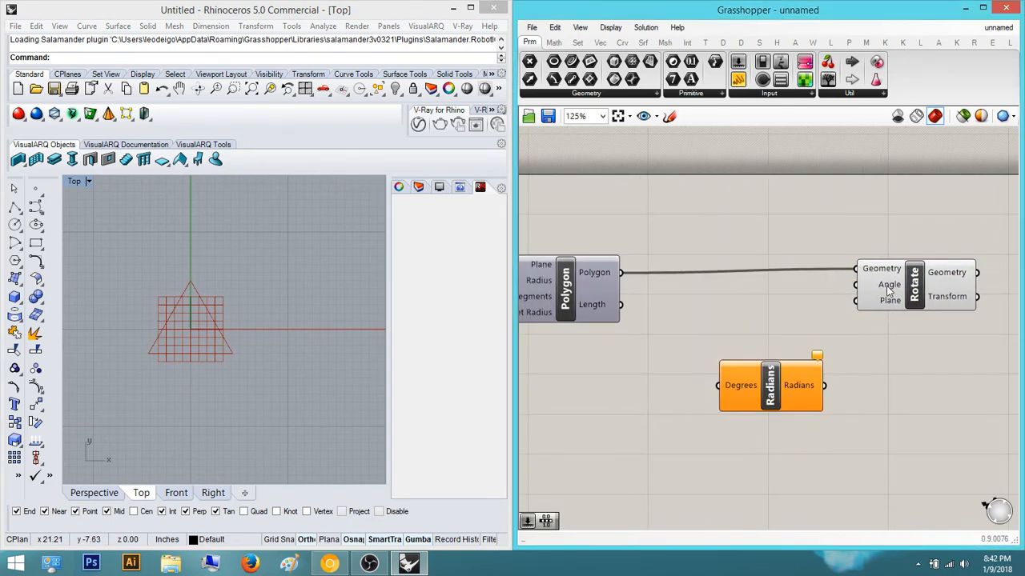
Add a number slider with the value 90, connect it to the Degrees input, and place it before the Radians component
{"action": "scroll", "coordinate": [920, 339], "scroll_direction": "down", "scroll_amount": 2}
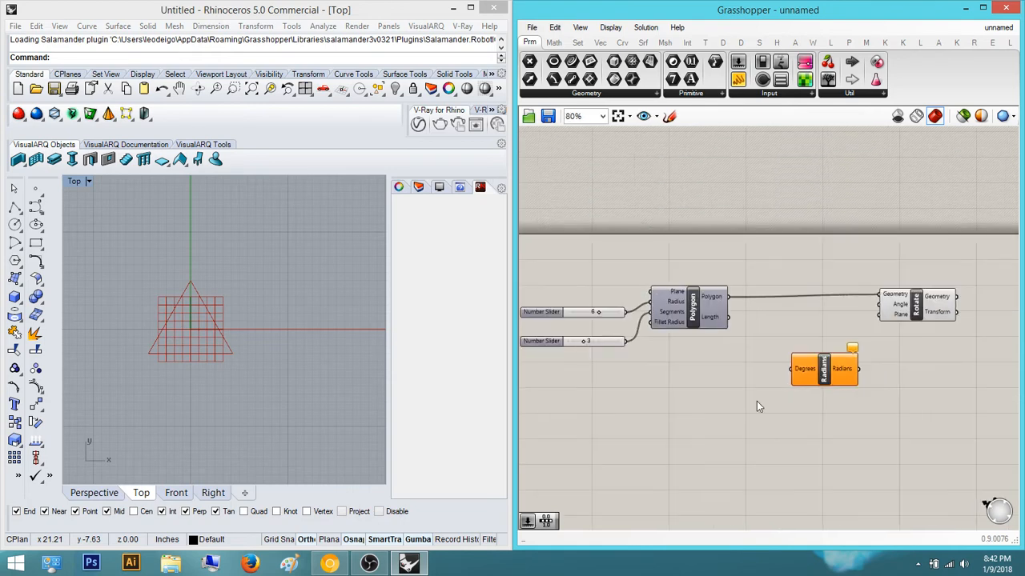
{"action": "double_click", "coordinate": [757, 401]}
{"action": "type", "text": "90"}
{"action": "key", "text": "Return"}
{"action": "scroll", "coordinate": [757, 401], "scroll_direction": "up", "scroll_amount": 4}
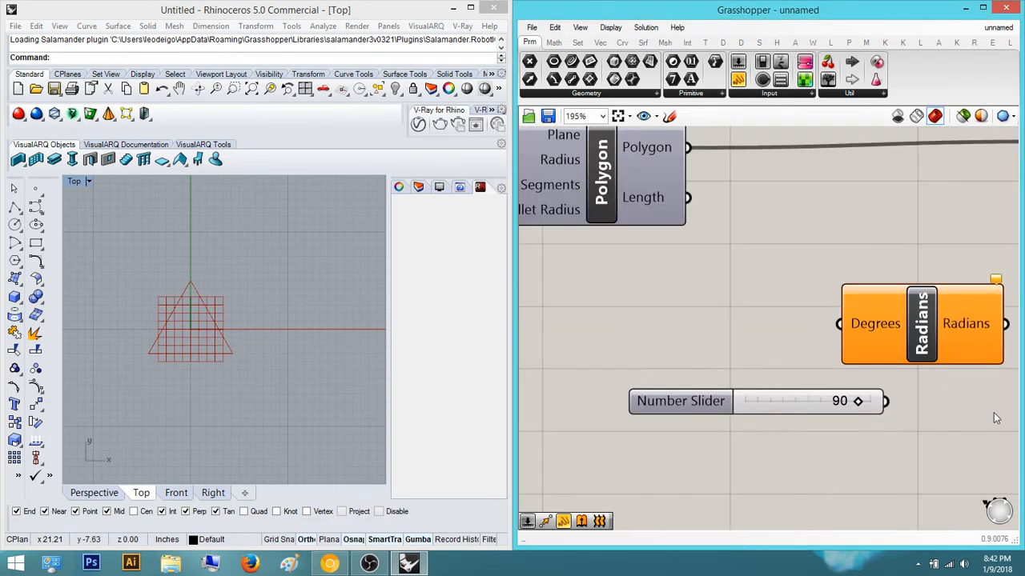
{"action": "left_click_drag", "start_coordinate": [887, 401], "coordinate": [837, 324]}
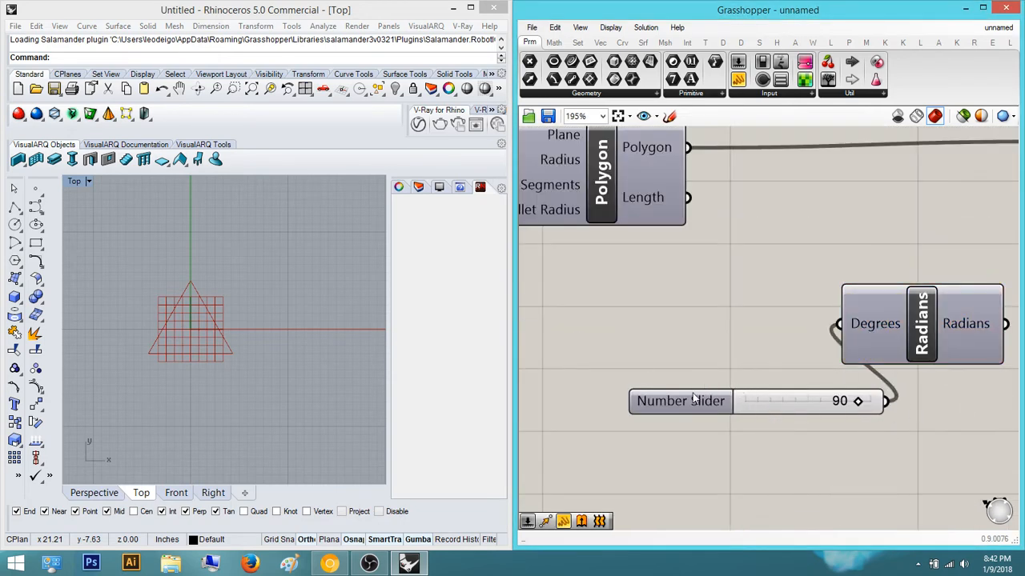
{"action": "left_click_drag", "start_coordinate": [694, 398], "coordinate": [638, 315]}
{"action": "scroll", "coordinate": [639, 316], "scroll_direction": "down", "scroll_amount": 4}
{"action": "scroll", "coordinate": [681, 356], "scroll_direction": "up", "scroll_amount": 3}
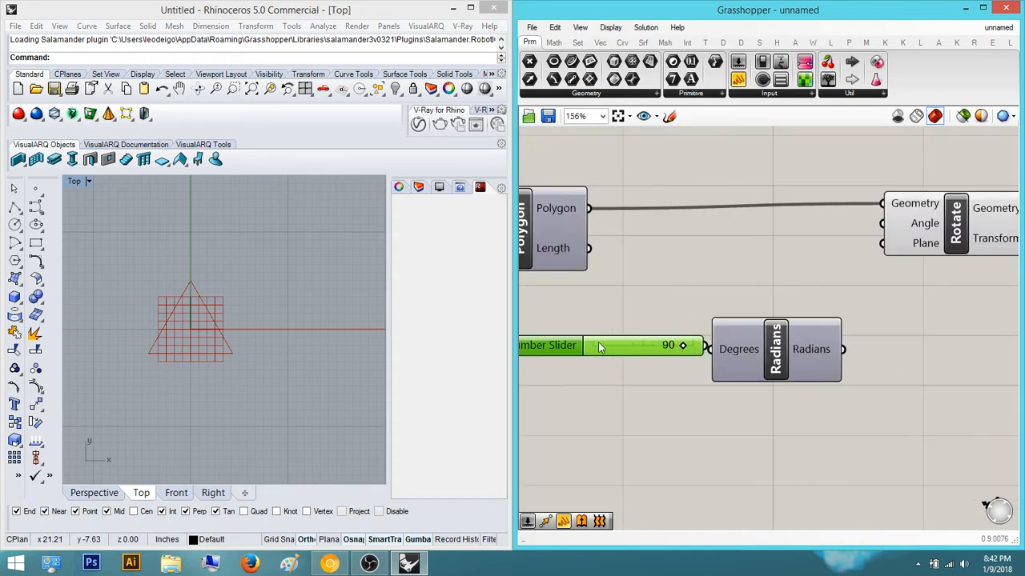
Connect the Radians output to the Rotate component's Angle input
{"action": "right_click_drag", "start_coordinate": [801, 448], "coordinate": [717, 459]}
{"action": "left_click_drag", "start_coordinate": [757, 360], "coordinate": [801, 235]}
{"action": "right_click_drag", "start_coordinate": [904, 249], "coordinate": [763, 271]}
{"action": "left_click_drag", "start_coordinate": [763, 270], "coordinate": [758, 271]}
{"action": "left_click", "coordinate": [919, 349]}
{"action": "right_click_drag", "start_coordinate": [888, 349], "coordinate": [793, 393]}
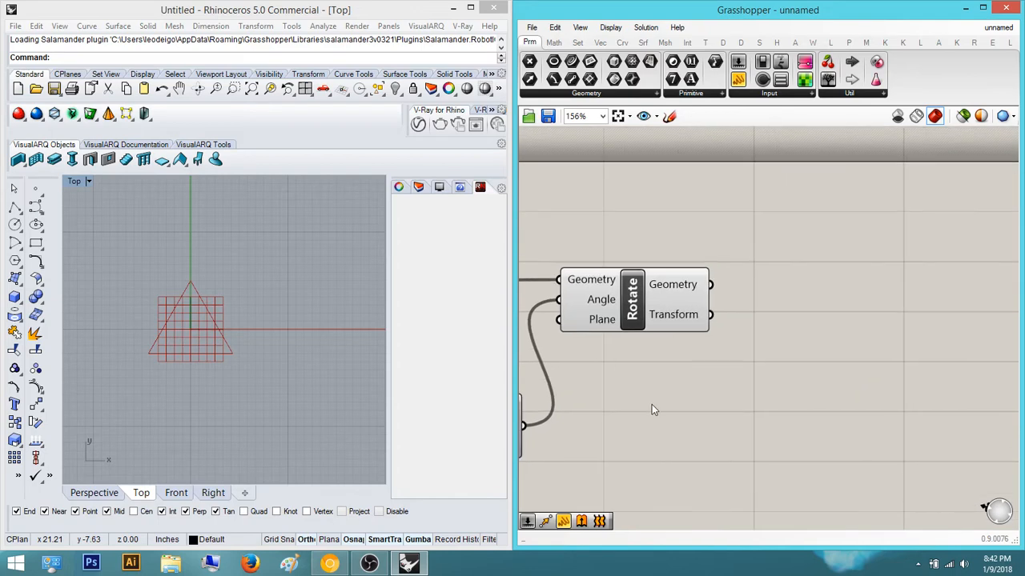
{"action": "scroll", "coordinate": [613, 401], "scroll_direction": "down", "scroll_amount": 2}
{"action": "right_click_drag", "start_coordinate": [612, 400], "coordinate": [752, 371]}
{"action": "right_click_drag", "start_coordinate": [674, 322], "coordinate": [813, 312]}
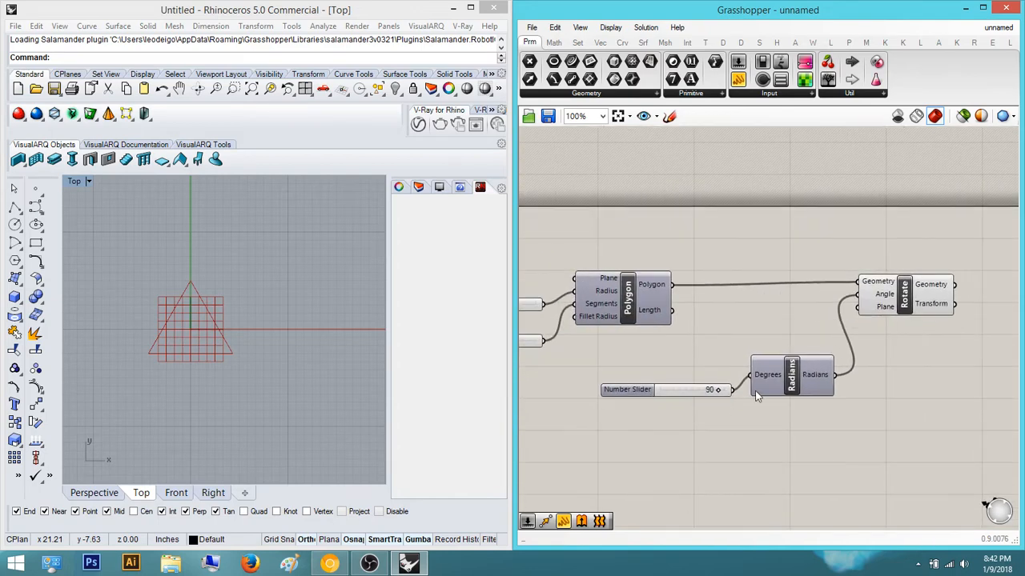
Add a Mirror Curve component after the Rotate component
{"action": "right_click_drag", "start_coordinate": [866, 334], "coordinate": [774, 373]}
{"action": "left_click", "coordinate": [820, 349]}
{"action": "right_click_drag", "start_coordinate": [944, 342], "coordinate": [868, 356]}
{"action": "left_click", "coordinate": [871, 355]}
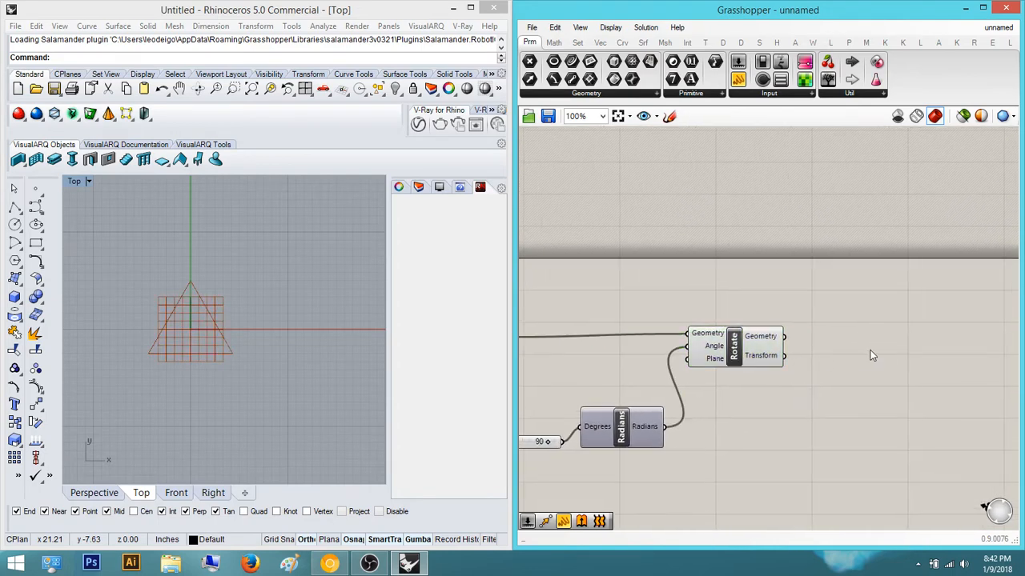
{"action": "double_click", "coordinate": [871, 356]}
{"action": "type", "text": "ro"}
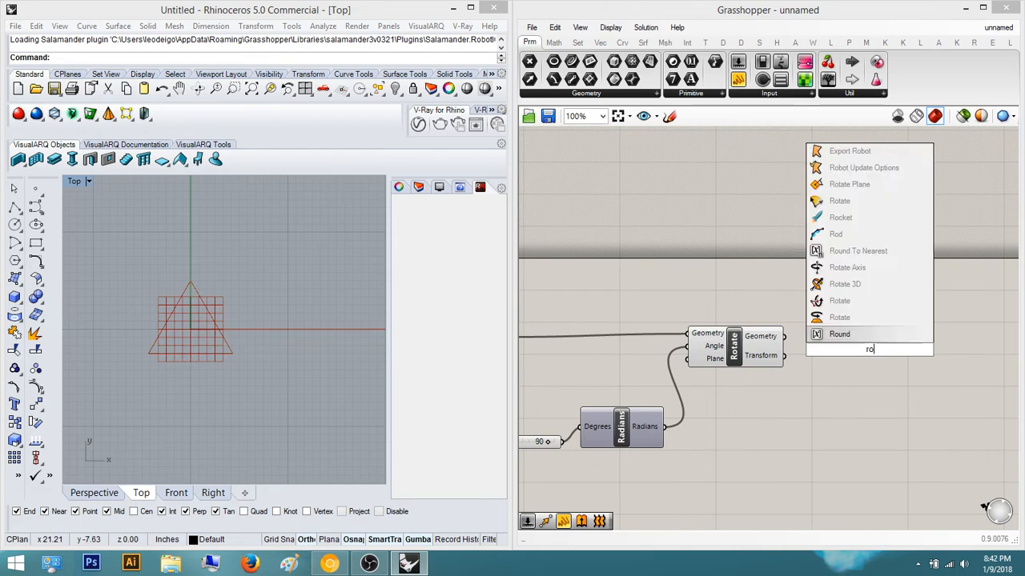
{"action": "key", "text": "BackSpace"}
{"action": "key", "text": "BackSpace"}
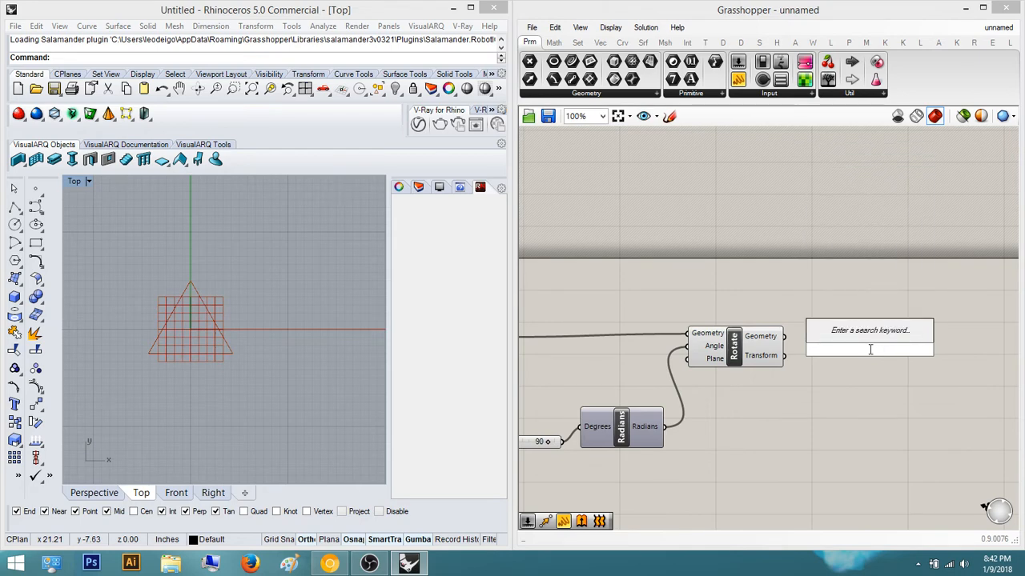
{"action": "type", "text": "mirr"}
{"action": "key", "text": "Up"}
{"action": "key", "text": "Up"}
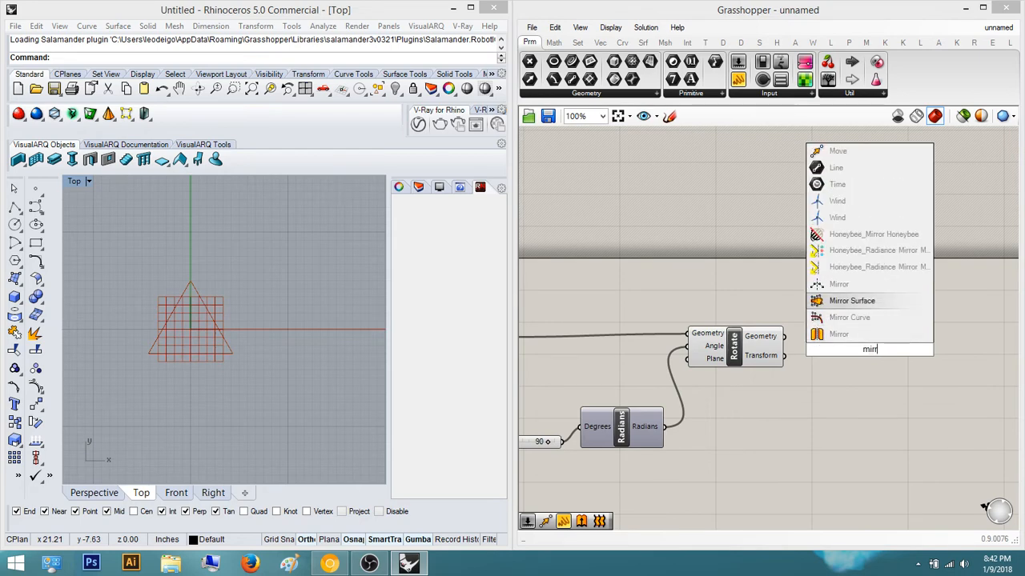
{"action": "key", "text": "Down"}
{"action": "key", "text": "Return"}
{"action": "scroll", "coordinate": [792, 310], "scroll_direction": "up", "scroll_amount": 3}
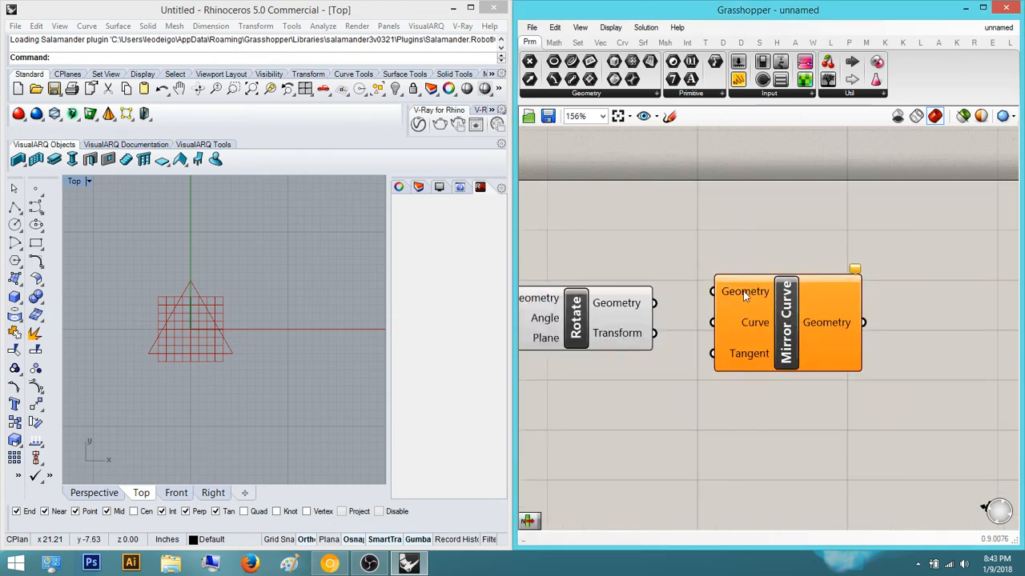
{"action": "scroll", "coordinate": [734, 419], "scroll_direction": "up", "scroll_amount": 2}
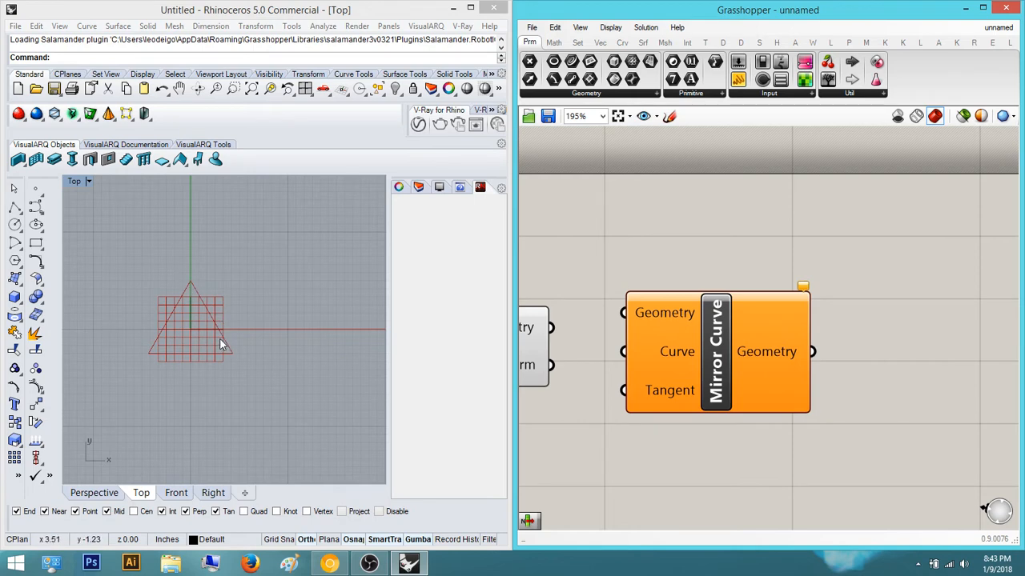
Add an Explode component and connect the Rotate component's Geometry output to its Curve input
{"action": "scroll", "coordinate": [683, 336], "scroll_direction": "down", "scroll_amount": 3}
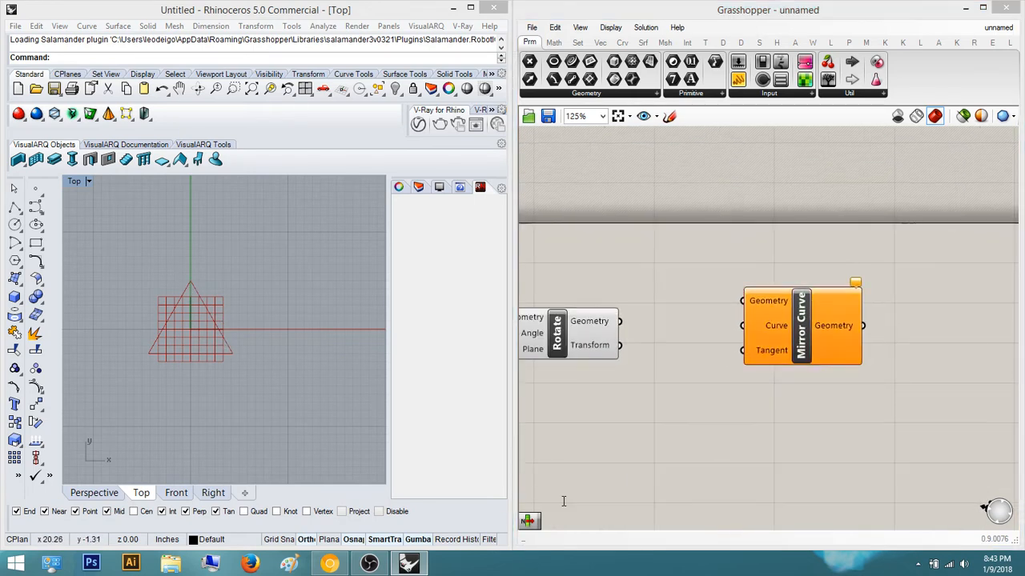
{"action": "double_click", "coordinate": [564, 501]}
{"action": "type", "text": "explode"}
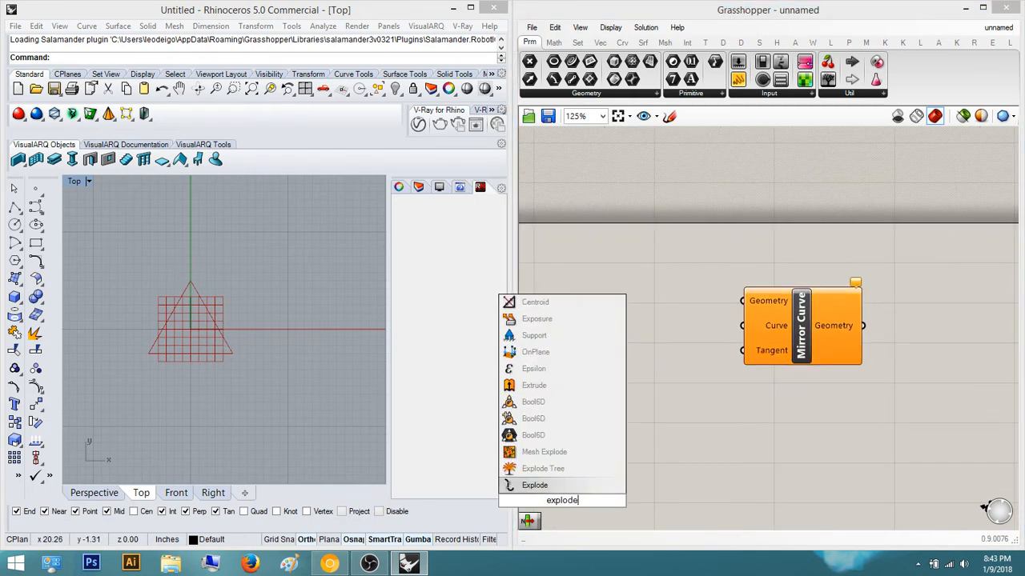
{"action": "key", "text": "Return"}
{"action": "left_click_drag", "start_coordinate": [561, 496], "coordinate": [717, 423]}
{"action": "scroll", "coordinate": [652, 423], "scroll_direction": "up", "scroll_amount": 1}
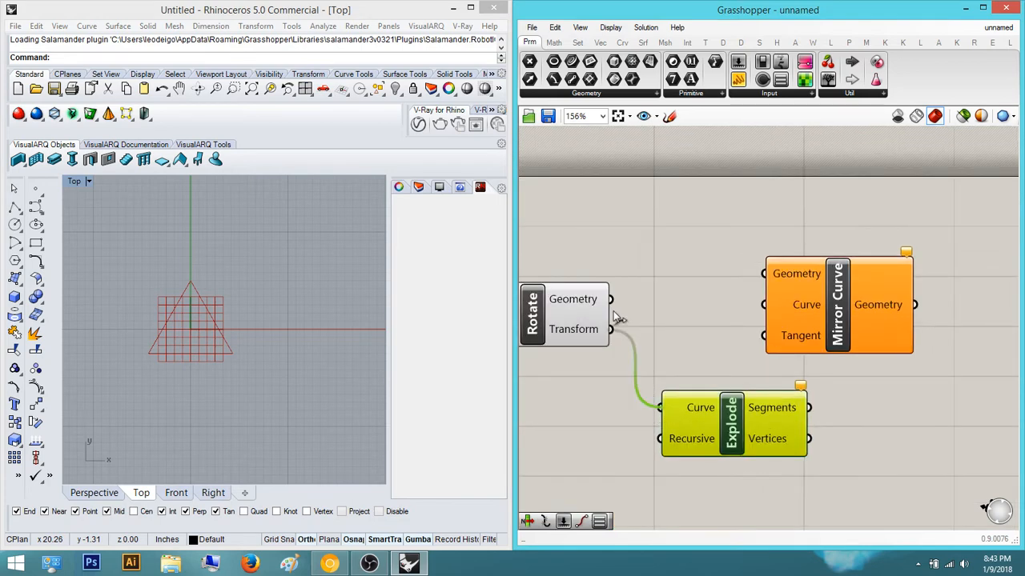
Move Mirror Curve farther along the canvas and place Explode level with the Rotate component
{"action": "scroll", "coordinate": [646, 374], "scroll_direction": "down", "scroll_amount": 2}
{"action": "left_click_drag", "start_coordinate": [699, 250], "coordinate": [967, 250]}
{"action": "left_click_drag", "start_coordinate": [636, 336], "coordinate": [681, 269]}
Add a List Item component and connect Explode's Segments output to its List input
{"action": "double_click", "coordinate": [776, 324]}
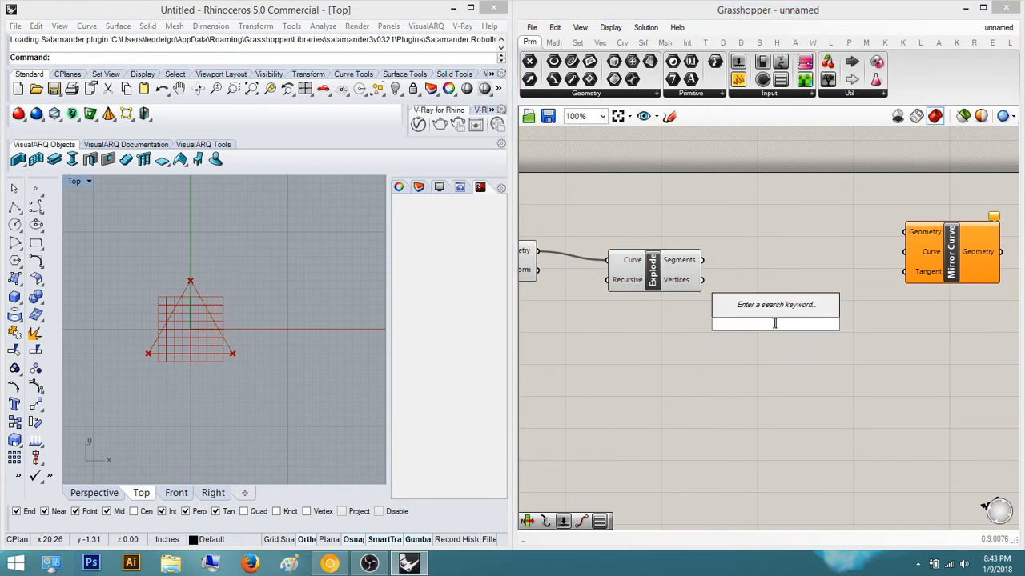
{"action": "type", "text": "list i"}
{"action": "key", "text": "Return"}
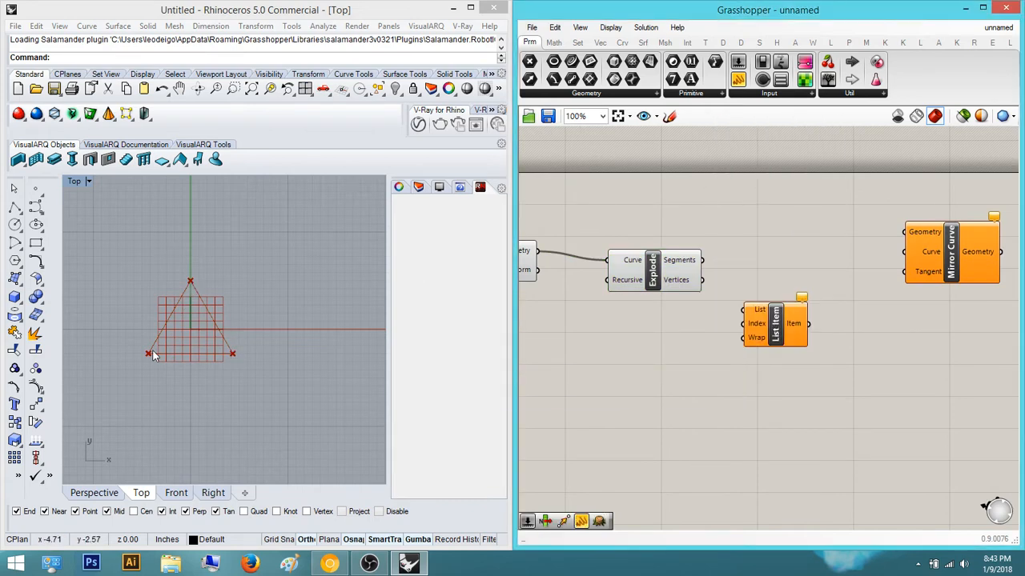
{"action": "scroll", "coordinate": [849, 278], "scroll_direction": "up", "scroll_amount": 2}
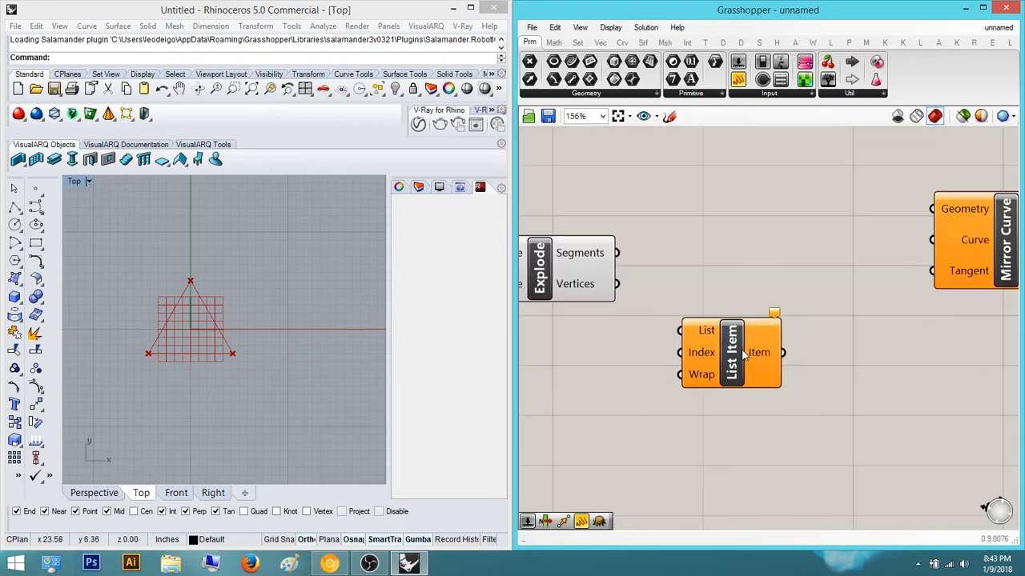
{"action": "right_click_drag", "start_coordinate": [688, 341], "coordinate": [715, 344]}
{"action": "right_click_drag", "start_coordinate": [650, 252], "coordinate": [669, 205]}
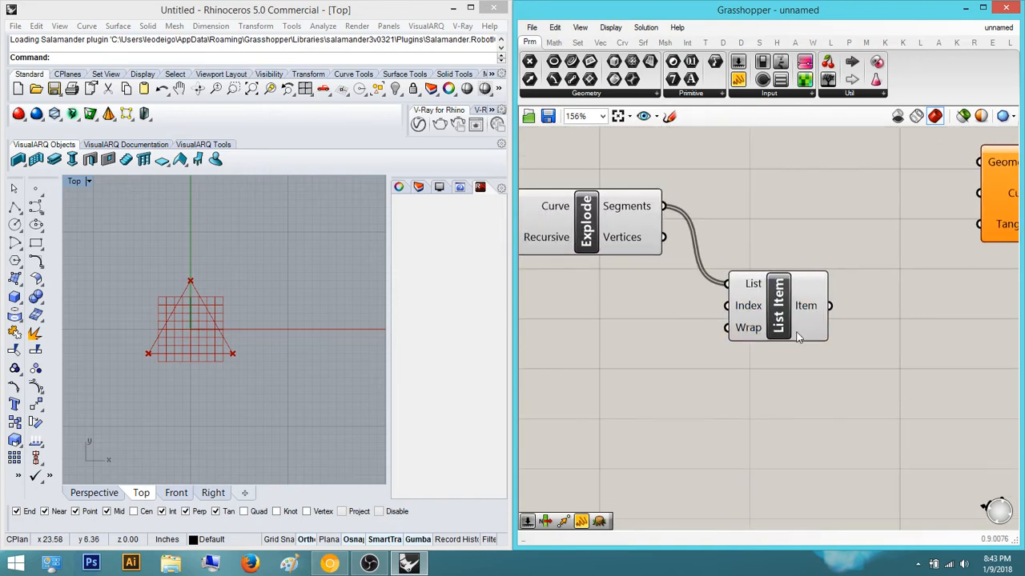
Add a second List Item component below the first and paste a copy of it underneath
{"action": "double_click", "coordinate": [775, 424]}
{"action": "type", "text": "list i"}
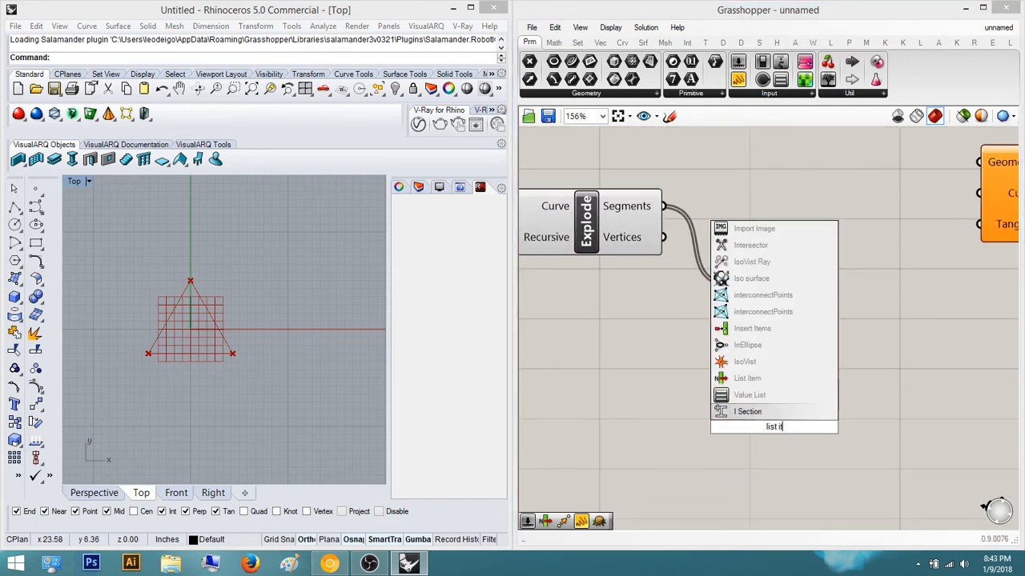
{"action": "key", "text": "Return"}
{"action": "right_click_drag", "start_coordinate": [776, 424], "coordinate": [766, 314]}
{"action": "key", "text": "ctrl+c"}
{"action": "key", "text": "ctrl+v"}
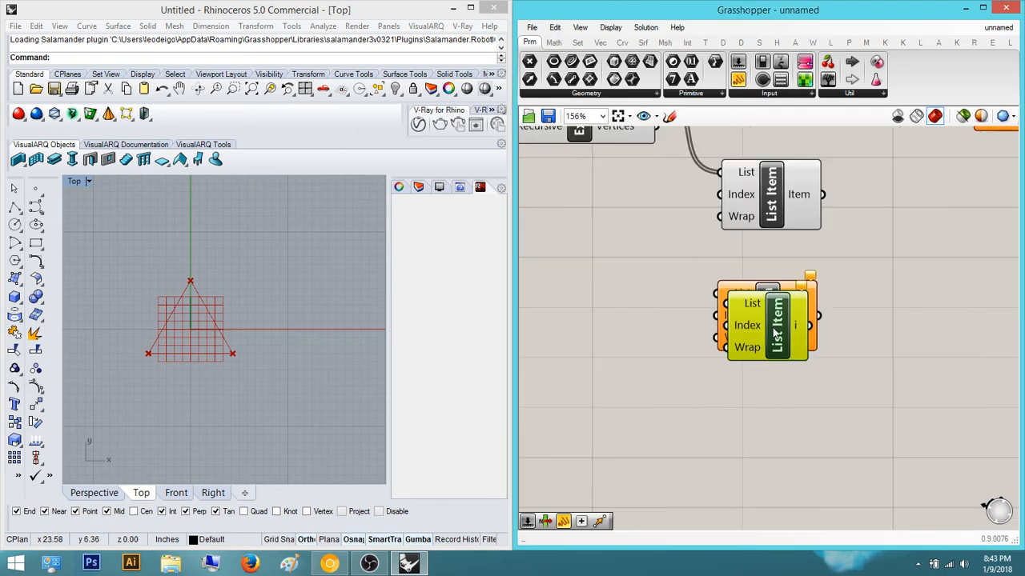
{"action": "right_click_drag", "start_coordinate": [784, 363], "coordinate": [777, 398]}
{"action": "left_click_drag", "start_coordinate": [763, 359], "coordinate": [762, 437]}
{"action": "left_click", "coordinate": [816, 354]}
Connect Explode's Segments output to the List inputs of the two lower List Item components
{"action": "right_click_drag", "start_coordinate": [798, 355], "coordinate": [804, 387]}
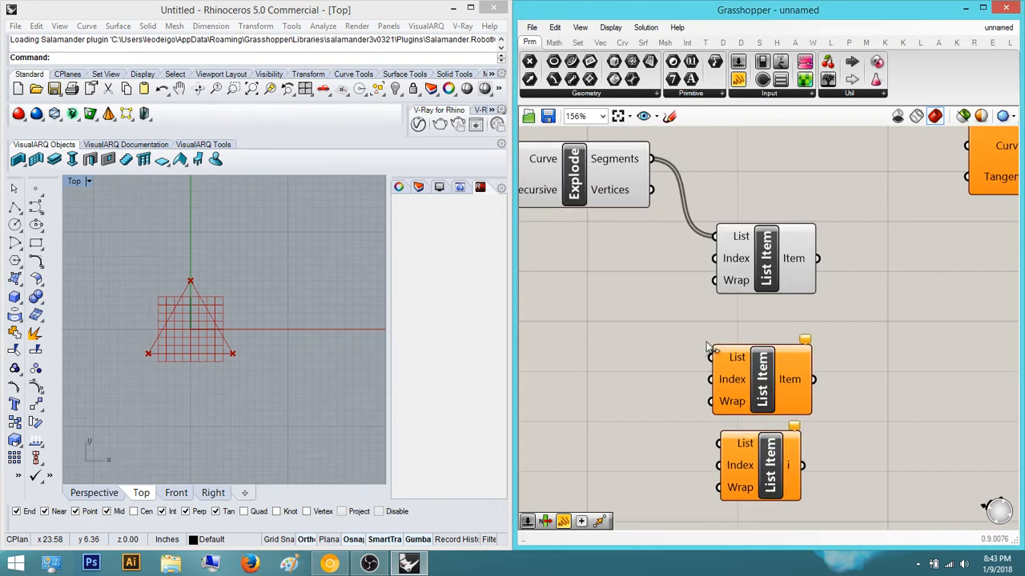
{"action": "left_click_drag", "start_coordinate": [708, 351], "coordinate": [650, 161]}
{"action": "right_click_drag", "start_coordinate": [750, 450], "coordinate": [771, 393]}
{"action": "left_click_drag", "start_coordinate": [730, 242], "coordinate": [675, 109]}
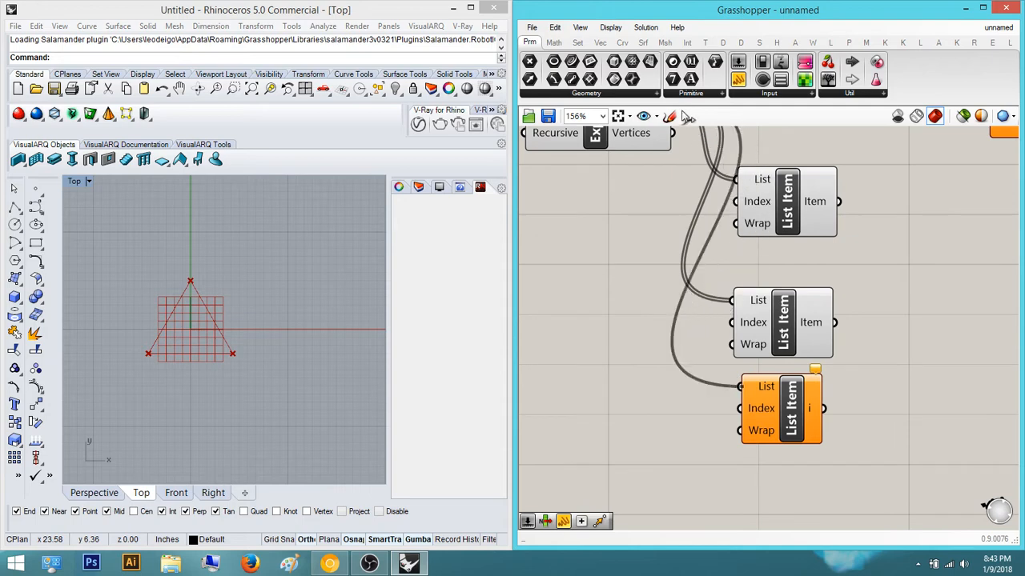
Add a number slider with the value 1 in front of the List Item components
{"action": "right_click_drag", "start_coordinate": [716, 261], "coordinate": [761, 303]}
{"action": "double_click", "coordinate": [612, 369]}
{"action": "type", "text": "1"}
{"action": "key", "text": "Return"}
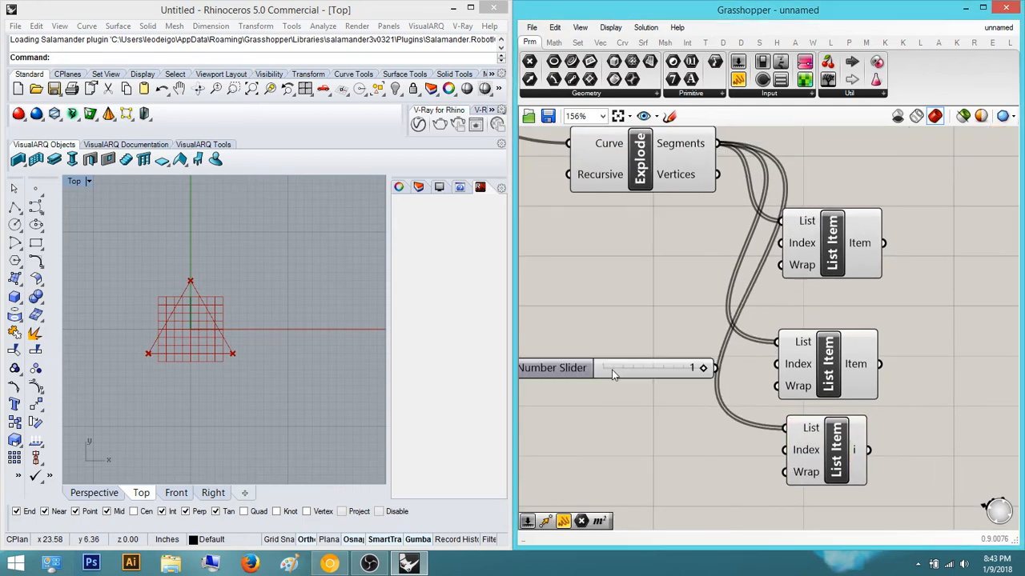
Add a number slider with the value 2, align it with the slider above, and connect both sliders to the lower two List Items' Index inputs
{"action": "double_click", "coordinate": [661, 438]}
{"action": "type", "text": "2"}
{"action": "key", "text": "Return"}
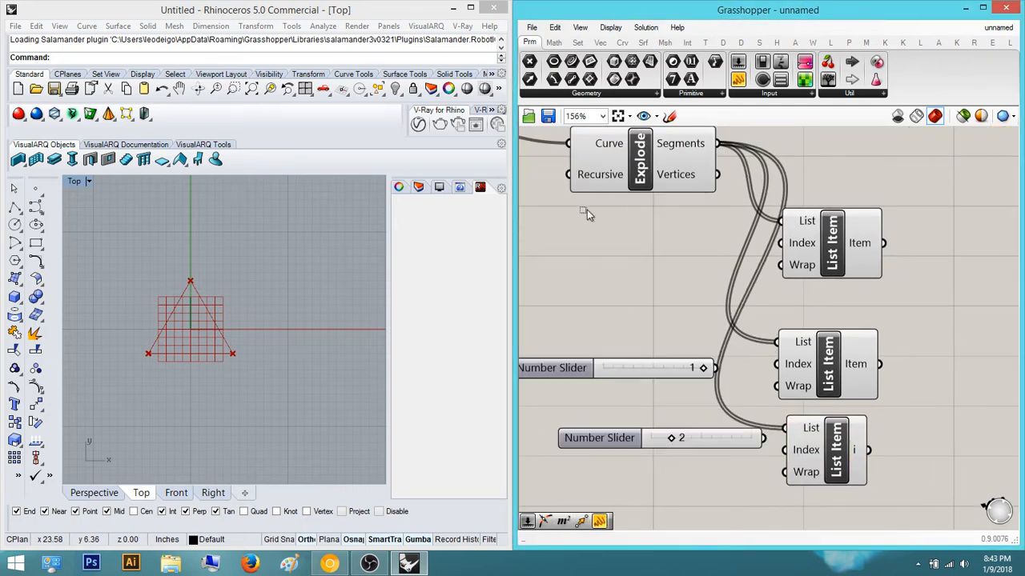
{"action": "left_click_drag", "start_coordinate": [587, 211], "coordinate": [584, 210]}
{"action": "left_click", "coordinate": [630, 350]}
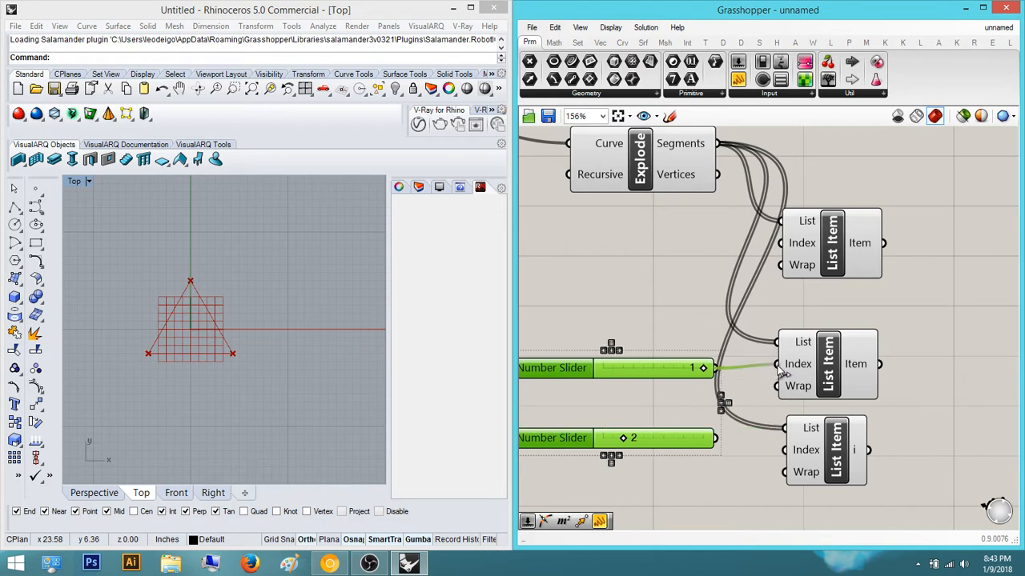
{"action": "left_click", "coordinate": [941, 353]}
{"action": "right_click_drag", "start_coordinate": [893, 410], "coordinate": [831, 444]}
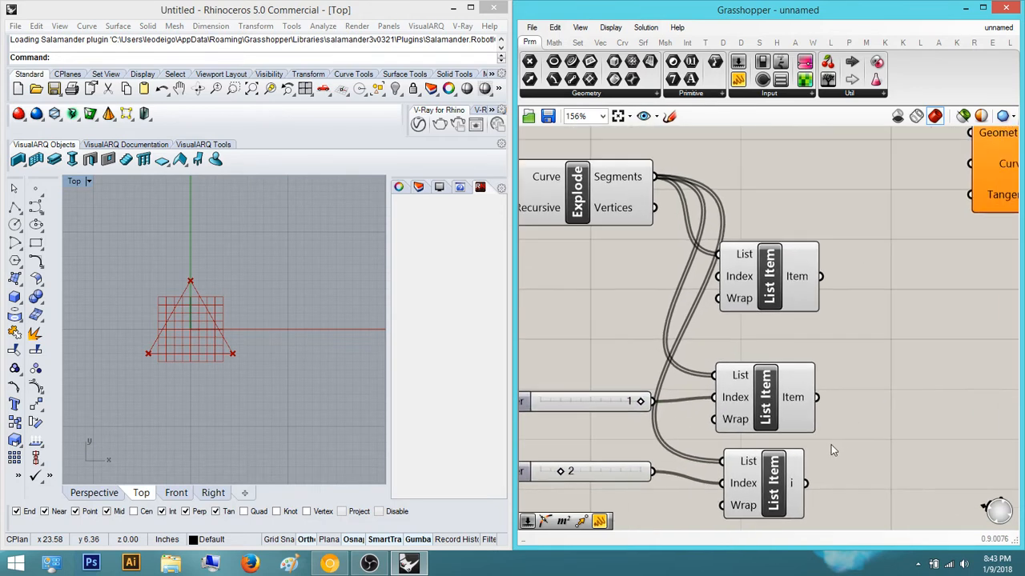
Connect the second List Item's output to Mirror Curve's Curve input and Explode's Segments output to its Geometry input
{"action": "right_click_drag", "start_coordinate": [767, 283], "coordinate": [705, 262]}
{"action": "left_click", "coordinate": [710, 254]}
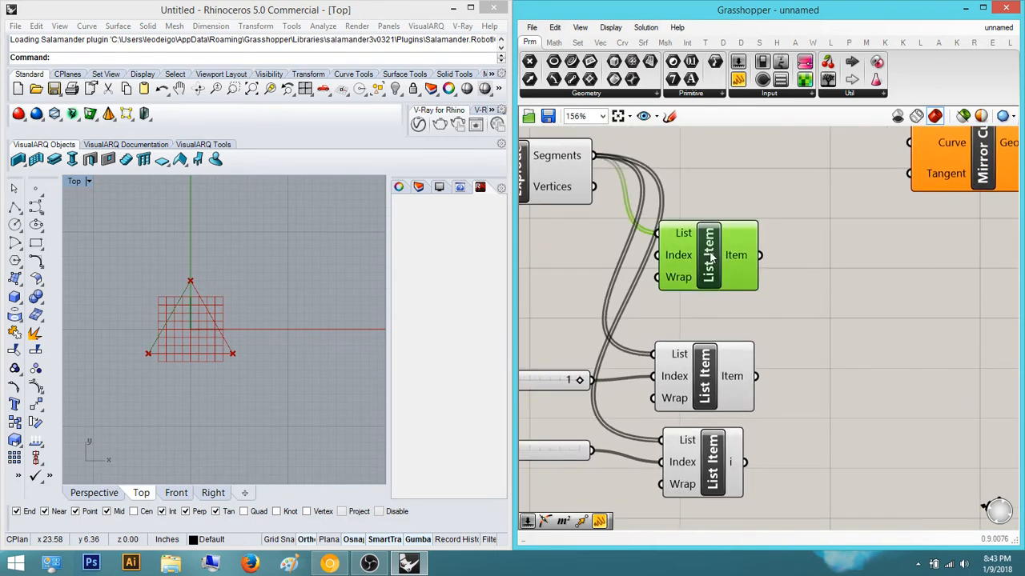
{"action": "left_click", "coordinate": [703, 397]}
{"action": "scroll", "coordinate": [745, 384], "scroll_direction": "down", "scroll_amount": 1}
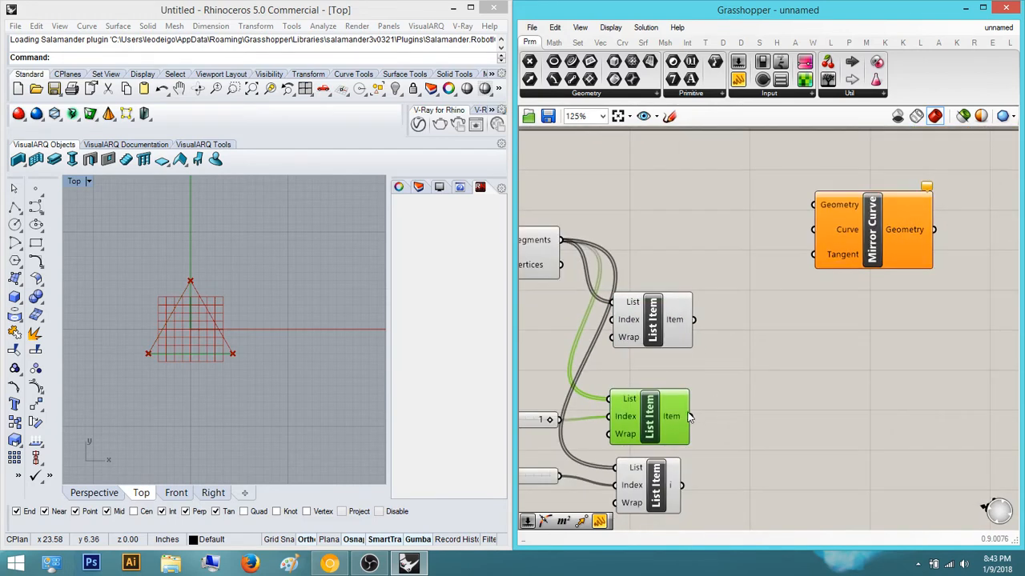
{"action": "left_click_drag", "start_coordinate": [692, 417], "coordinate": [814, 230]}
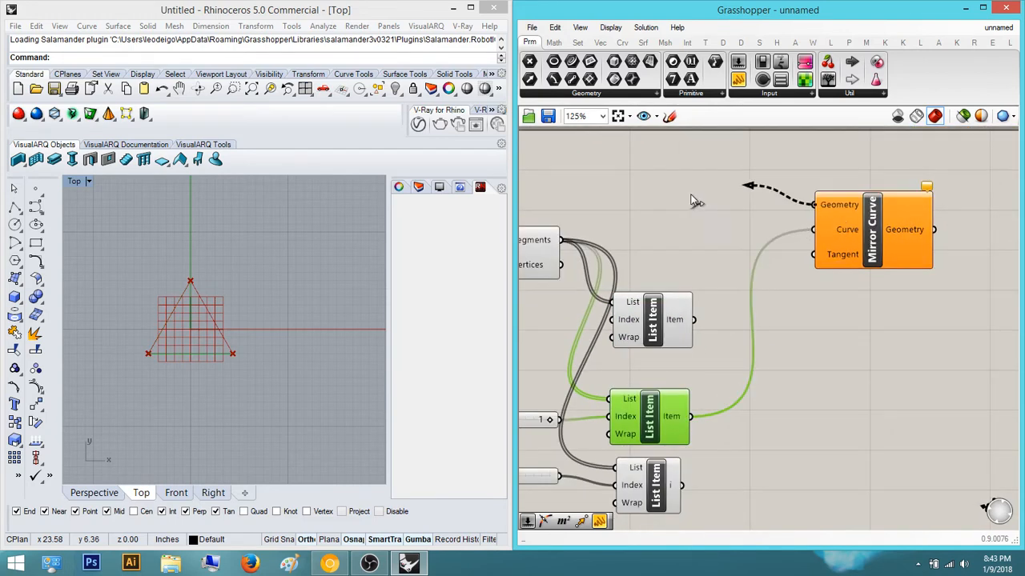
{"action": "left_click_drag", "start_coordinate": [691, 196], "coordinate": [563, 241]}
{"action": "left_click", "coordinate": [859, 379]}
{"action": "right_click_drag", "start_coordinate": [858, 379], "coordinate": [767, 379]}
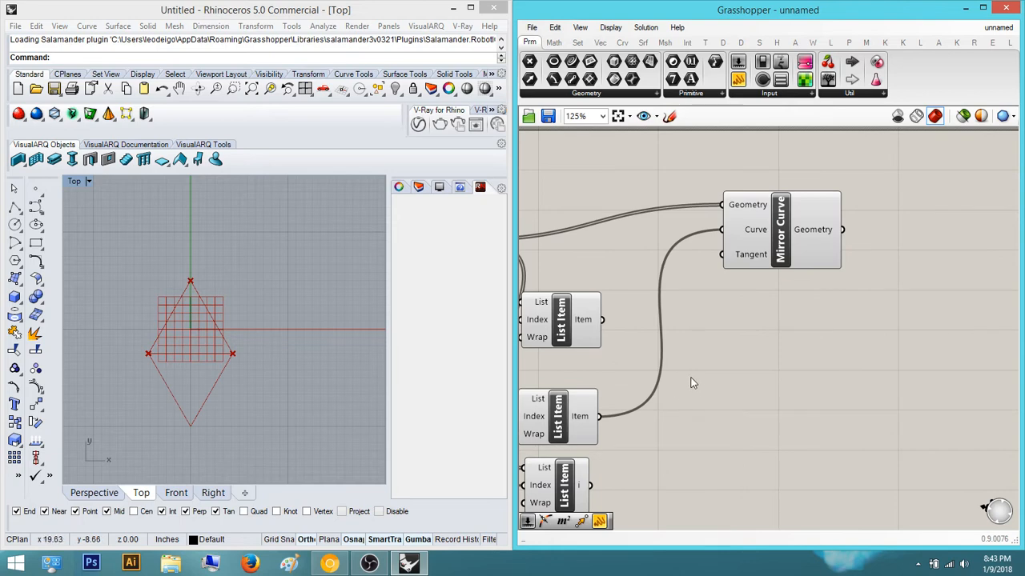
Add an Explode component after Mirror Curve and connect Mirror Curve's Geometry output to its Curve input
{"action": "right_click_drag", "start_coordinate": [693, 384], "coordinate": [641, 358]}
{"action": "left_click", "coordinate": [741, 216]}
{"action": "double_click", "coordinate": [778, 350]}
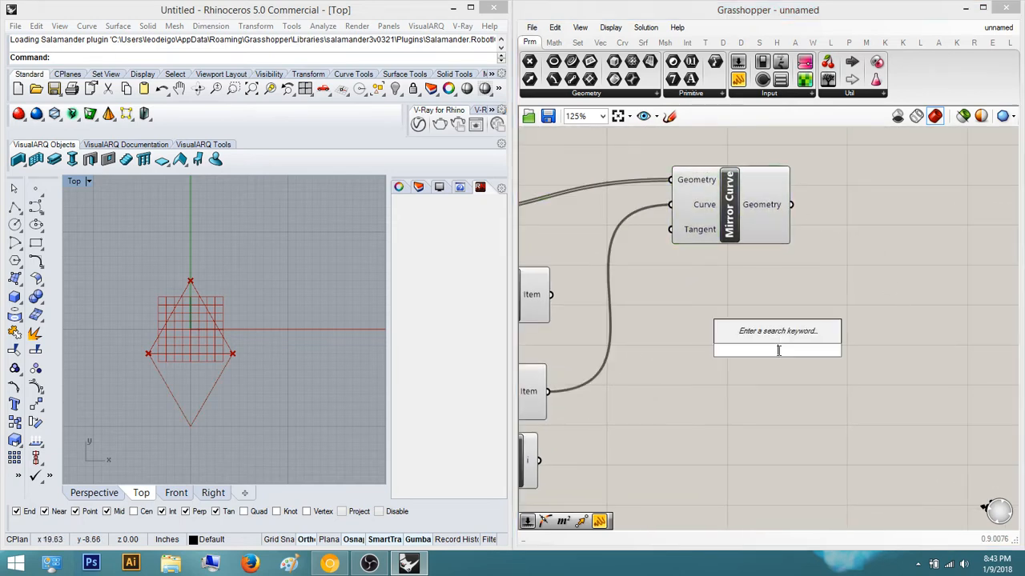
{"action": "type", "text": "explode"}
{"action": "key", "text": "Return"}
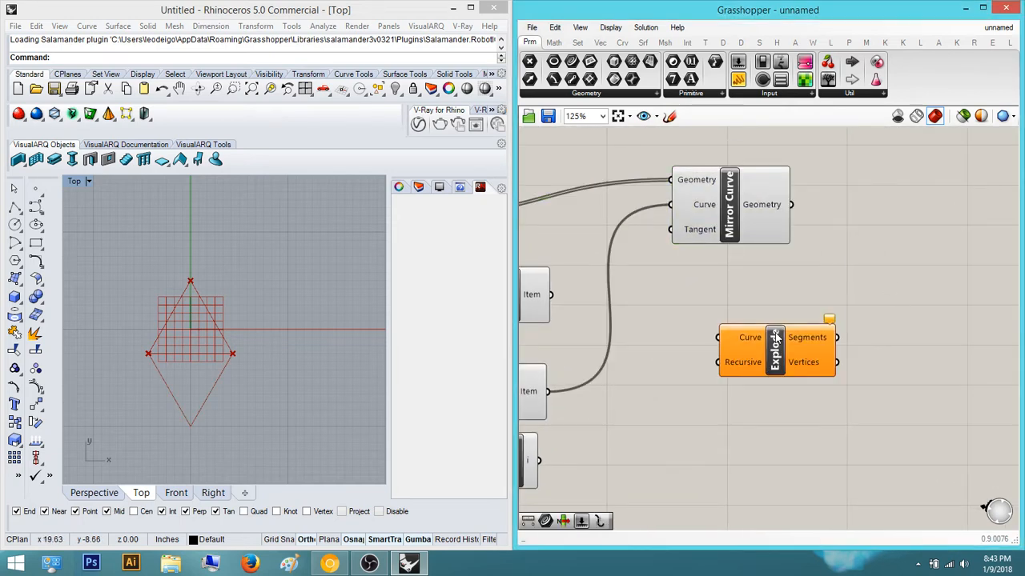
{"action": "left_click_drag", "start_coordinate": [798, 217], "coordinate": [790, 204]}
{"action": "right_click_drag", "start_coordinate": [806, 356], "coordinate": [807, 307]}
{"action": "left_click_drag", "start_coordinate": [802, 309], "coordinate": [878, 308]}
{"action": "left_click", "coordinate": [739, 353]}
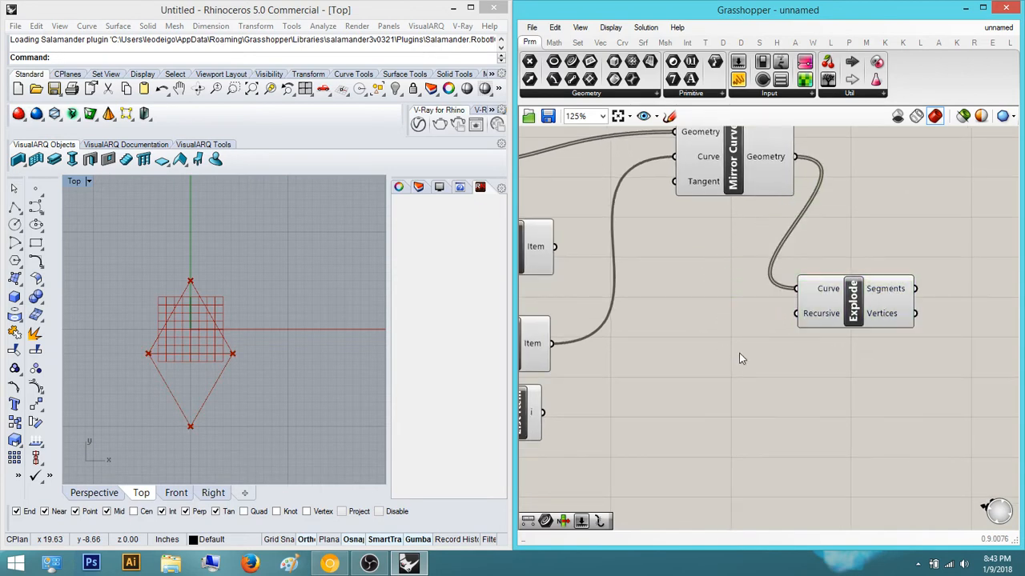
Examine in the viewport which segments and vertices come from the first Explode and from the second Explode
{"action": "scroll", "coordinate": [738, 355], "scroll_direction": "down", "scroll_amount": 4}
{"action": "right_click_drag", "start_coordinate": [656, 354], "coordinate": [766, 368]}
{"action": "scroll", "coordinate": [744, 361], "scroll_direction": "up", "scroll_amount": 5}
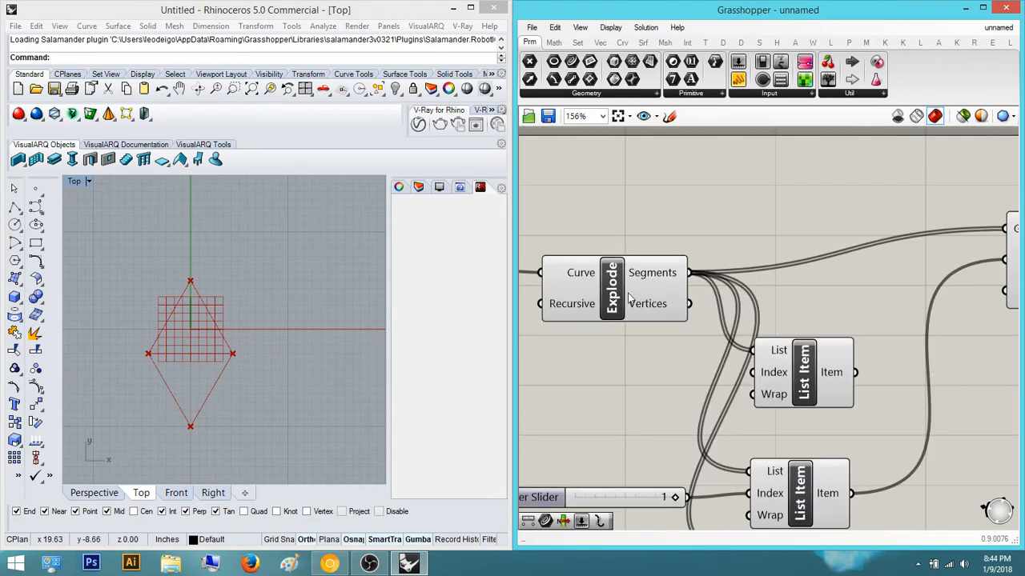
{"action": "scroll", "coordinate": [691, 339], "scroll_direction": "down", "scroll_amount": 1}
{"action": "right_click_drag", "start_coordinate": [679, 321], "coordinate": [672, 293]}
{"action": "left_click", "coordinate": [643, 280]}
{"action": "scroll", "coordinate": [615, 292], "scroll_direction": "down", "scroll_amount": 4}
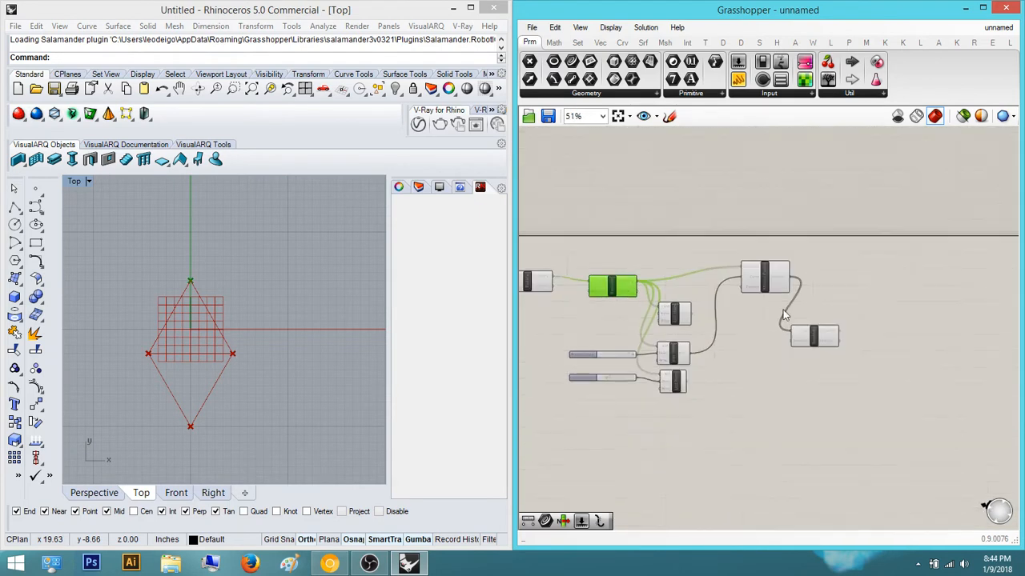
{"action": "left_click", "coordinate": [813, 342]}
{"action": "right_click_drag", "start_coordinate": [712, 424], "coordinate": [760, 424]}
Add a List Item component below the existing three and connect the first Explode's Vertices output to its List input
{"action": "double_click", "coordinate": [761, 429]}
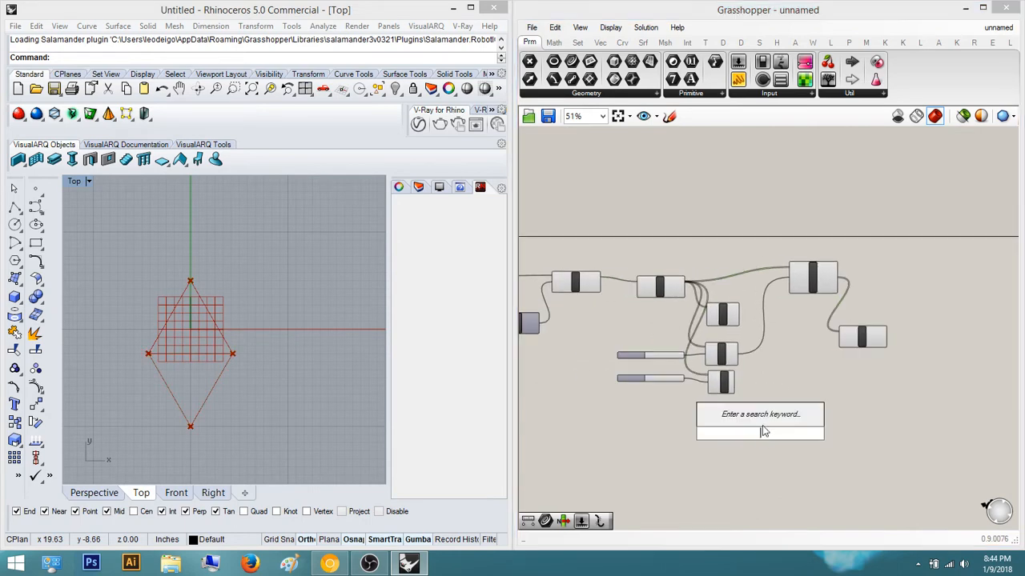
{"action": "type", "text": "list item"}
{"action": "key", "text": "Return"}
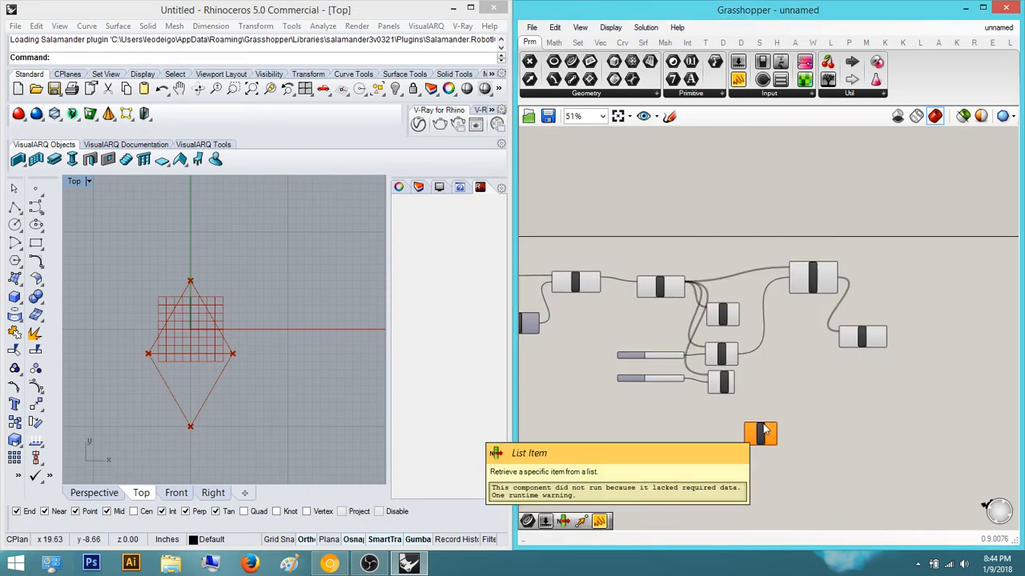
{"action": "scroll", "coordinate": [763, 436], "scroll_direction": "up", "scroll_amount": 2}
{"action": "left_click", "coordinate": [763, 442]}
{"action": "scroll", "coordinate": [758, 410], "scroll_direction": "up", "scroll_amount": 1}
{"action": "right_click_drag", "start_coordinate": [739, 440], "coordinate": [747, 446]}
{"action": "left_click_drag", "start_coordinate": [754, 442], "coordinate": [728, 441]}
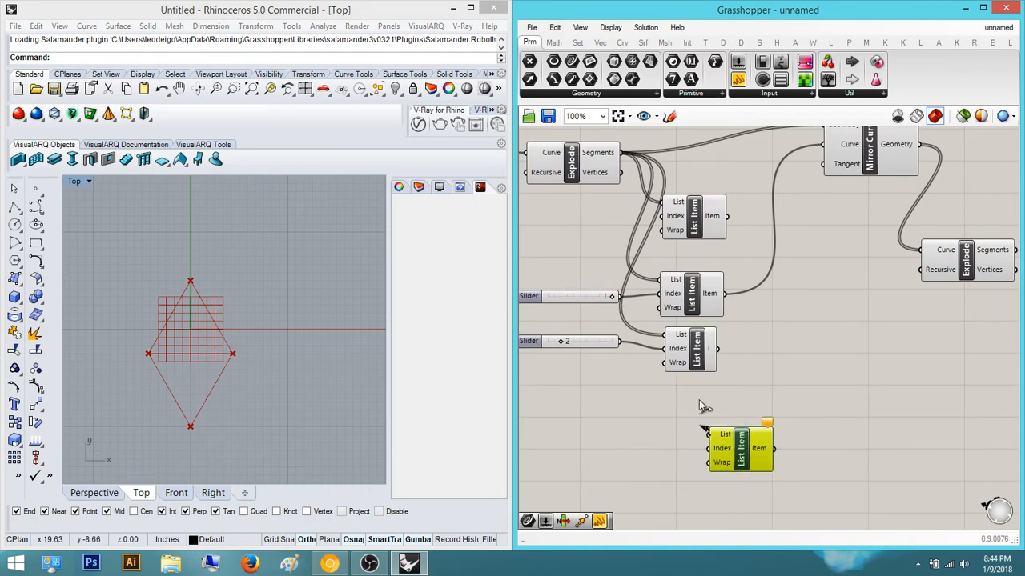
{"action": "left_click_drag", "start_coordinate": [699, 401], "coordinate": [621, 172]}
{"action": "right_click_drag", "start_coordinate": [720, 333], "coordinate": [703, 335]}
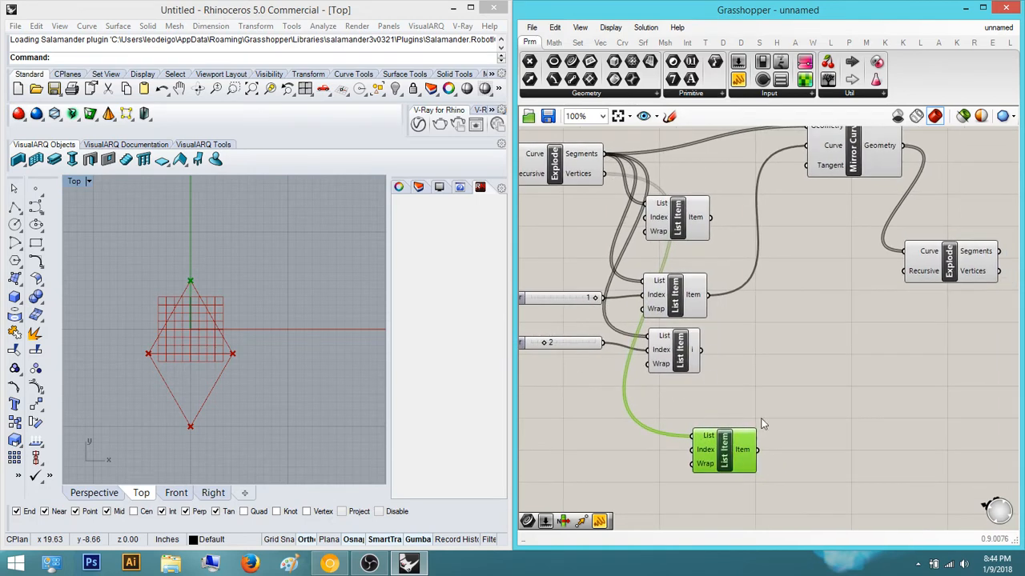
Paste two copies of the vertex List Item and arrange them in a column beneath it
{"action": "left_click", "coordinate": [780, 392]}
{"action": "right_click_drag", "start_coordinate": [784, 386], "coordinate": [767, 368]}
{"action": "left_click", "coordinate": [724, 426]}
{"action": "key", "text": "ctrl+c"}
{"action": "key", "text": "ctrl+v"}
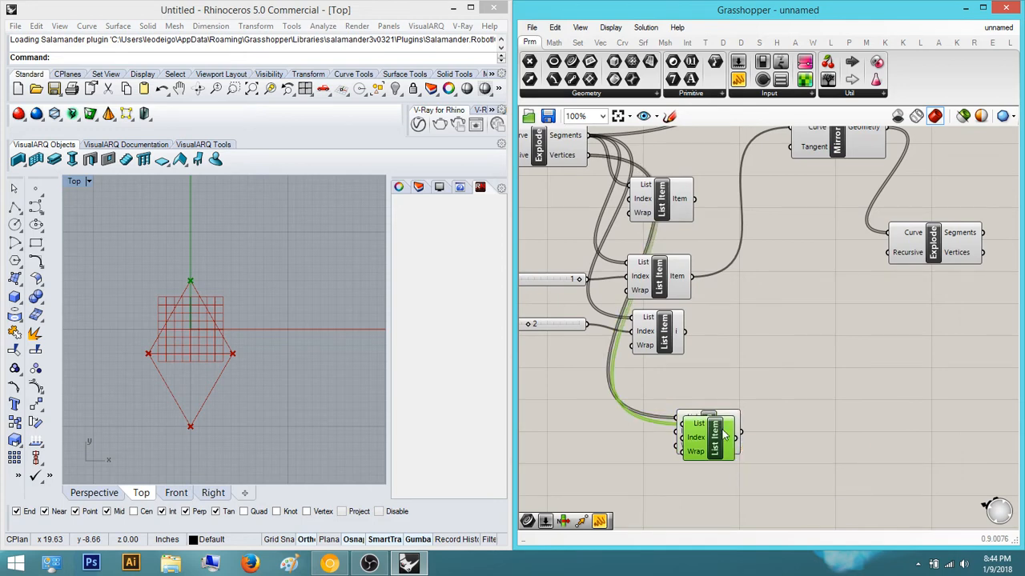
{"action": "key", "text": "ctrl+v"}
{"action": "right_click_drag", "start_coordinate": [722, 435], "coordinate": [732, 330]}
{"action": "left_click_drag", "start_coordinate": [731, 330], "coordinate": [719, 383]}
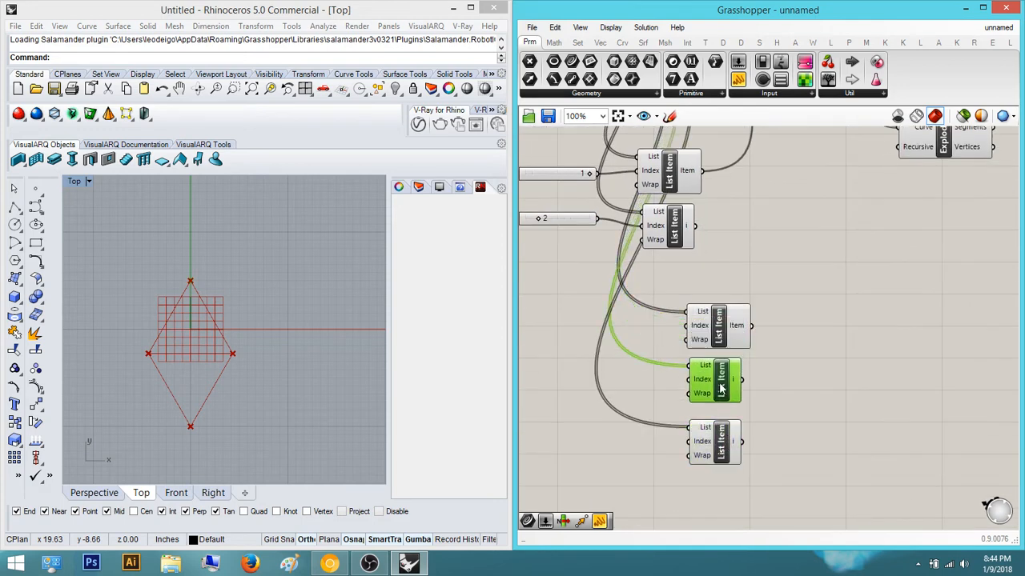
Connect slider 1 to the Index input of the second vertex List Item and slider 2 to that of the third
{"action": "left_click", "coordinate": [819, 392]}
{"action": "right_click_drag", "start_coordinate": [822, 392], "coordinate": [859, 405]}
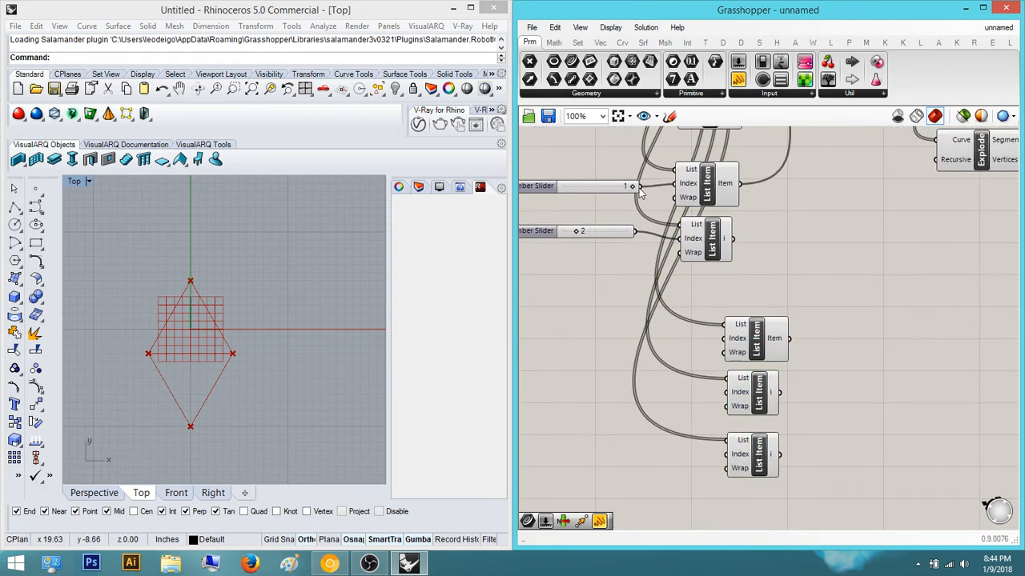
{"action": "left_click_drag", "start_coordinate": [666, 216], "coordinate": [726, 459]}
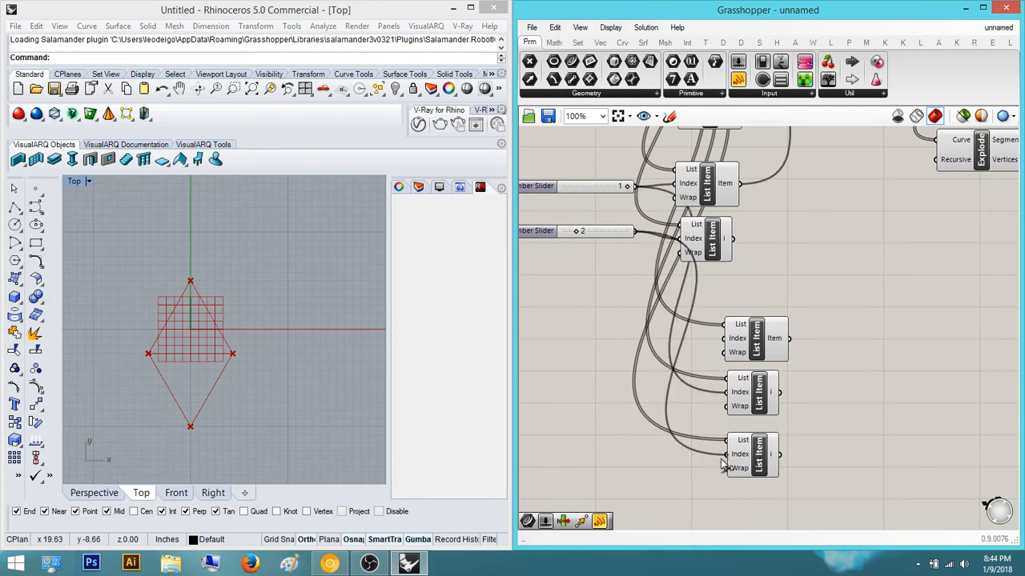
Move the second Explode component up beside Mirror Curve
{"action": "right_click_drag", "start_coordinate": [785, 298], "coordinate": [723, 322]}
{"action": "scroll", "coordinate": [753, 279], "scroll_direction": "down", "scroll_amount": 3}
{"action": "right_click_drag", "start_coordinate": [753, 278], "coordinate": [713, 308]}
{"action": "scroll", "coordinate": [788, 258], "scroll_direction": "up", "scroll_amount": 2}
{"action": "left_click_drag", "start_coordinate": [805, 257], "coordinate": [849, 172]}
{"action": "right_click_drag", "start_coordinate": [803, 194], "coordinate": [791, 192]}
{"action": "right_click_drag", "start_coordinate": [784, 250], "coordinate": [753, 264]}
Add a List Item component below the second Explode
{"action": "double_click", "coordinate": [846, 260]}
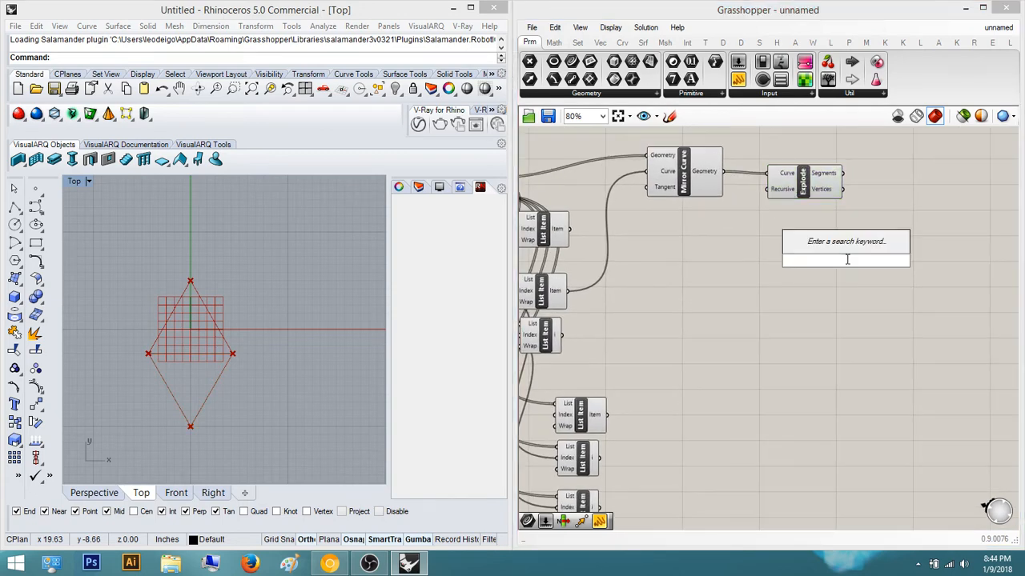
{"action": "type", "text": "list"}
{"action": "key", "text": "Down"}
{"action": "key", "text": "Return"}
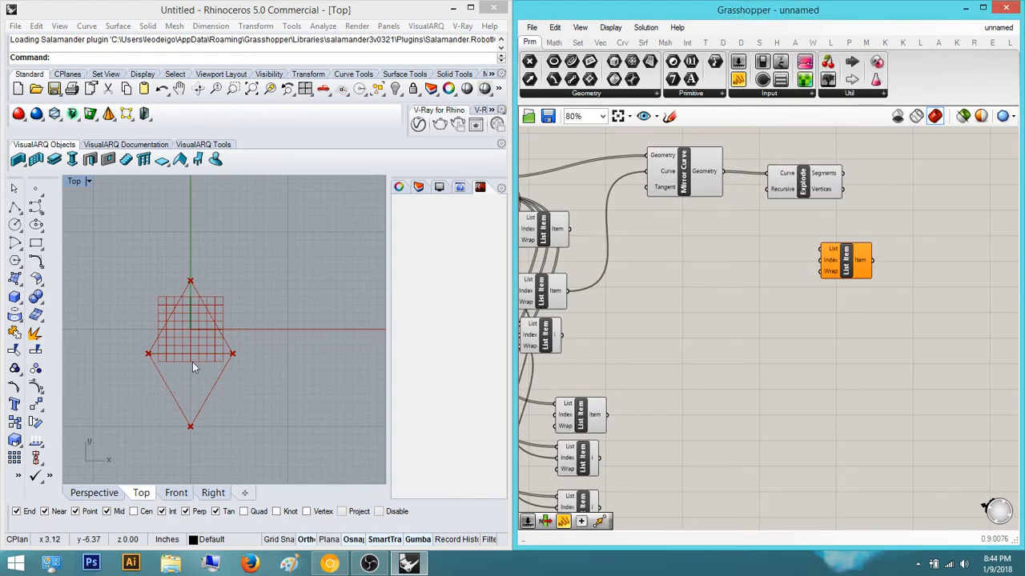
Turn off the preview of Mirror Curve, the first Explode and the selected components that feed it
{"action": "right_click_drag", "start_coordinate": [655, 249], "coordinate": [752, 327]}
{"action": "left_click_drag", "start_coordinate": [756, 321], "coordinate": [723, 213]}
{"action": "right_click_drag", "start_coordinate": [817, 240], "coordinate": [934, 247]}
{"action": "left_click_drag", "start_coordinate": [691, 312], "coordinate": [505, 207], "text": "shift"}
{"action": "scroll", "coordinate": [621, 222], "scroll_direction": "down", "scroll_amount": 1}
{"action": "right_click_drag", "start_coordinate": [621, 222], "coordinate": [779, 216]}
{"action": "left_click", "coordinate": [806, 296]}
{"action": "scroll", "coordinate": [807, 296], "scroll_direction": "down", "scroll_amount": 2}
{"action": "left_click_drag", "start_coordinate": [809, 302], "coordinate": [678, 224]}
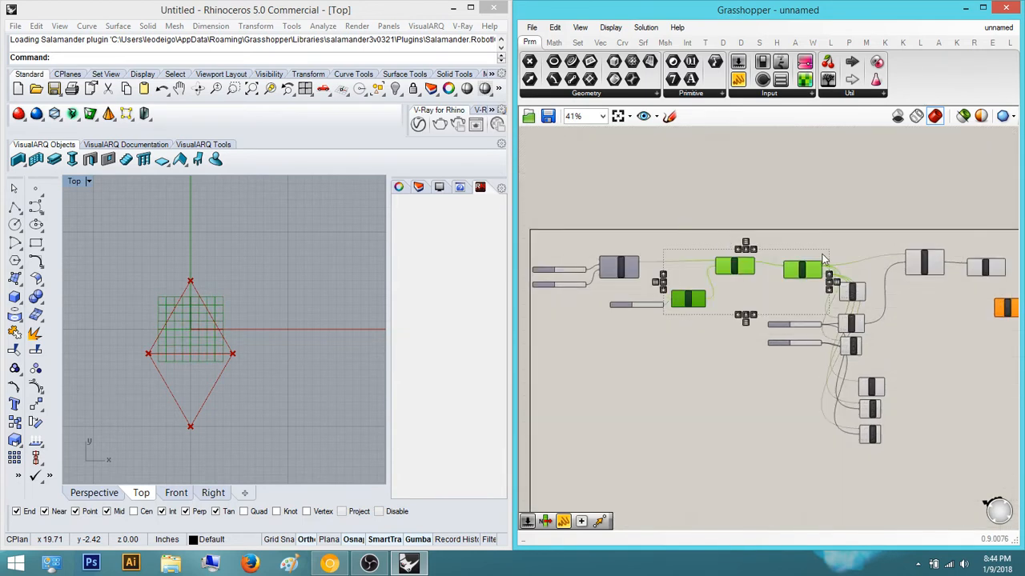
{"action": "scroll", "coordinate": [928, 284], "scroll_direction": "up", "scroll_amount": 3}
{"action": "right_click_drag", "start_coordinate": [928, 284], "coordinate": [824, 285]}
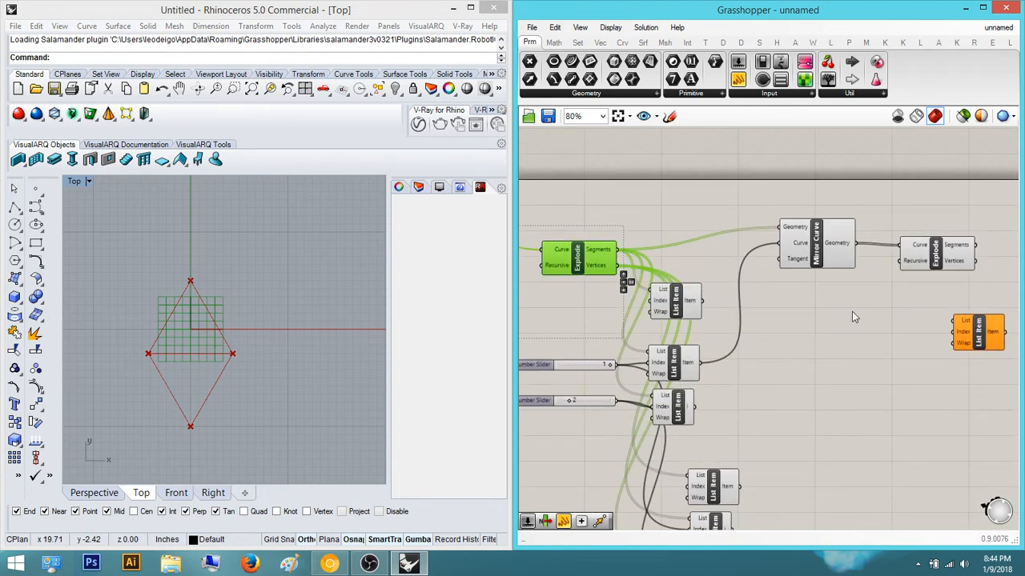
{"action": "left_click_drag", "start_coordinate": [848, 313], "coordinate": [799, 220], "text": "shift"}
{"action": "middle_click", "coordinate": [816, 225]}
{"action": "left_click", "coordinate": [859, 184]}
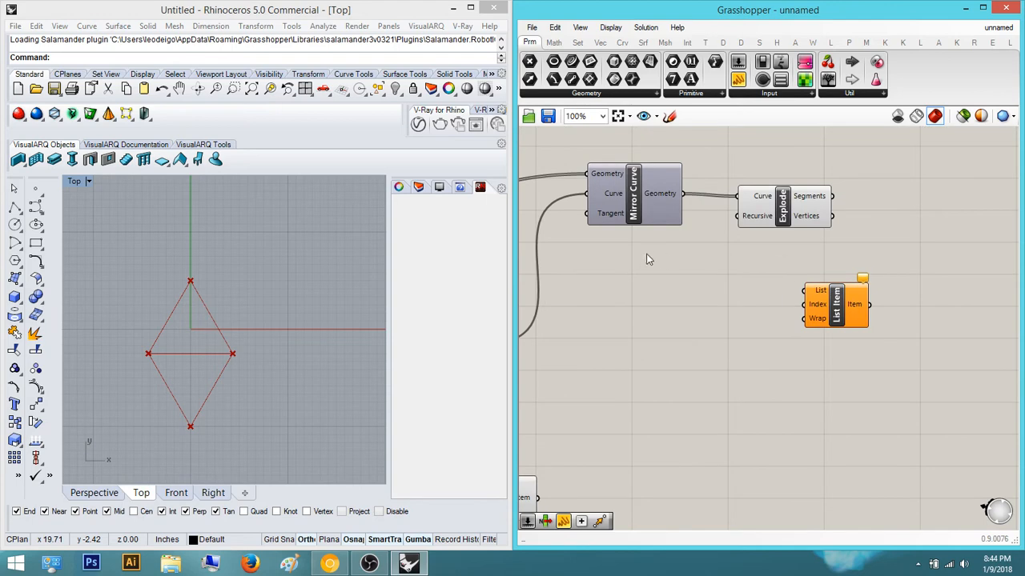
Turn off the preview of the second Explode component
{"action": "scroll", "coordinate": [640, 253], "scroll_direction": "down", "scroll_amount": 1}
{"action": "right_click_drag", "start_coordinate": [611, 247], "coordinate": [712, 272]}
{"action": "left_click", "coordinate": [850, 241]}
{"action": "middle_click", "coordinate": [850, 241]}
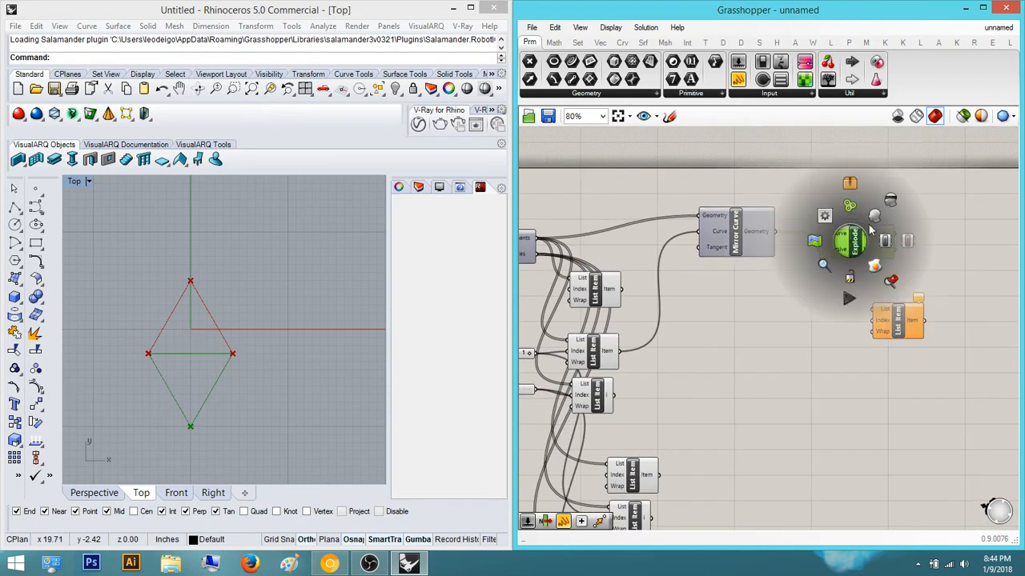
{"action": "left_click", "coordinate": [890, 200]}
{"action": "left_click", "coordinate": [879, 265]}
Turn off the preview of the three List Item components fed by the first Explode's segments
{"action": "right_click_drag", "start_coordinate": [871, 273], "coordinate": [814, 280]}
{"action": "scroll", "coordinate": [705, 294], "scroll_direction": "down", "scroll_amount": 1}
{"action": "right_click_drag", "start_coordinate": [701, 297], "coordinate": [843, 277]}
{"action": "scroll", "coordinate": [738, 344], "scroll_direction": "up", "scroll_amount": 1}
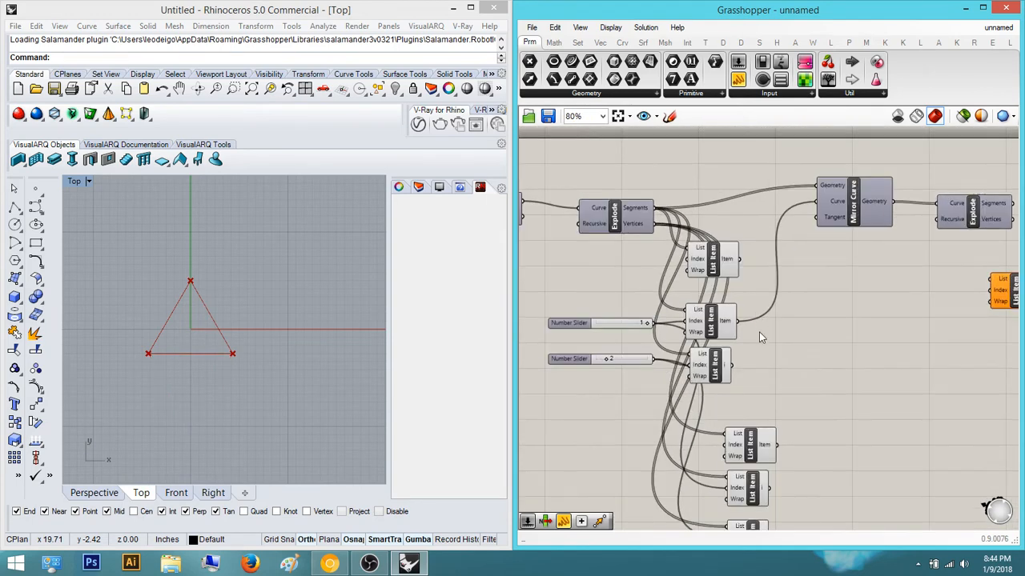
{"action": "left_click_drag", "start_coordinate": [768, 402], "coordinate": [679, 231]}
{"action": "middle_click", "coordinate": [749, 245]}
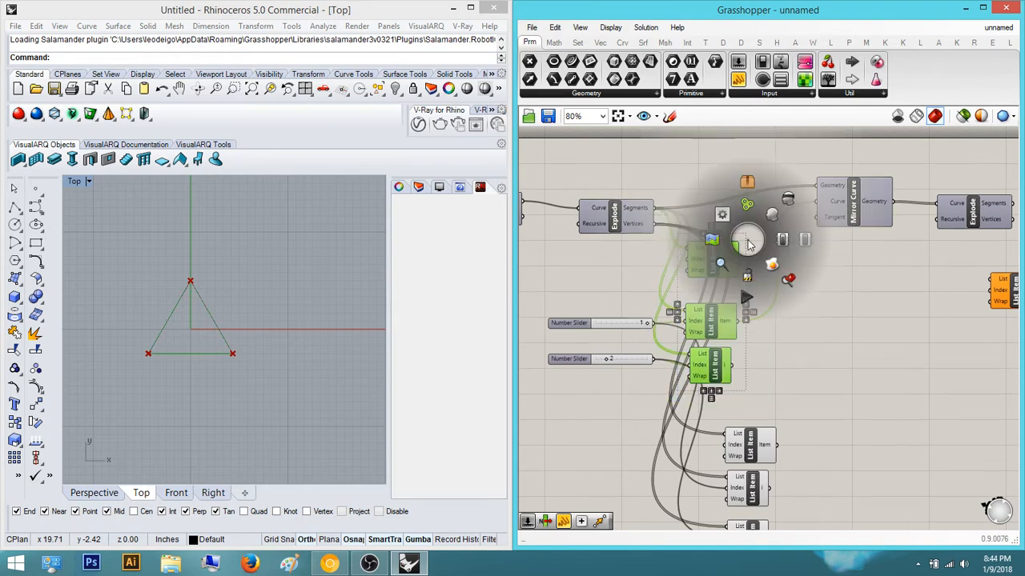
{"action": "left_click", "coordinate": [789, 202]}
{"action": "left_click", "coordinate": [1001, 376]}
Reposition the unconnected List Item near the second Explode and paste two copies of it into a column
{"action": "right_click_drag", "start_coordinate": [947, 362], "coordinate": [752, 336]}
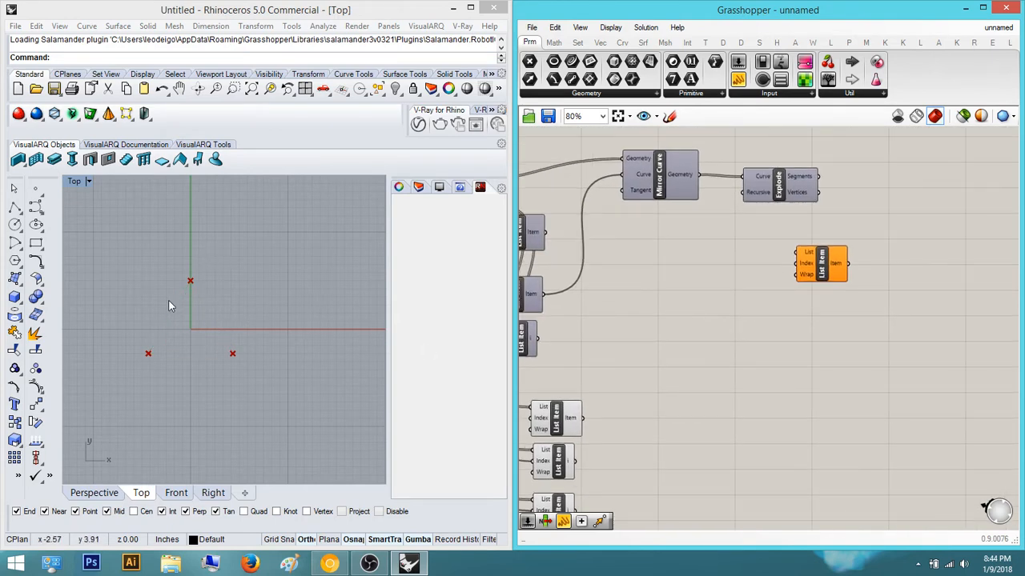
{"action": "right_click_drag", "start_coordinate": [696, 319], "coordinate": [618, 347]}
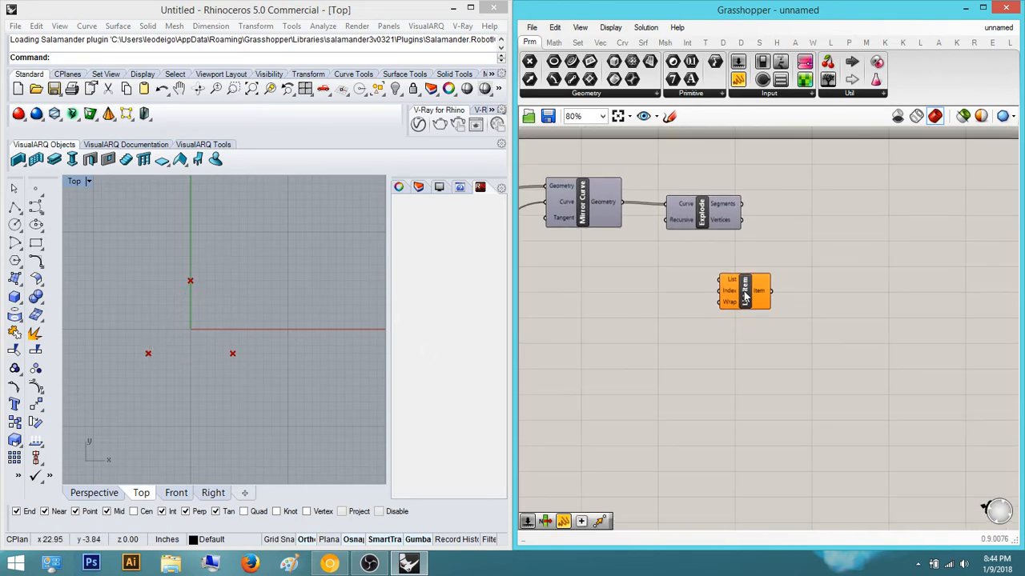
{"action": "left_click_drag", "start_coordinate": [742, 296], "coordinate": [846, 385]}
{"action": "key", "text": "ctrl+v"}
{"action": "left_click_drag", "start_coordinate": [844, 318], "coordinate": [850, 444]}
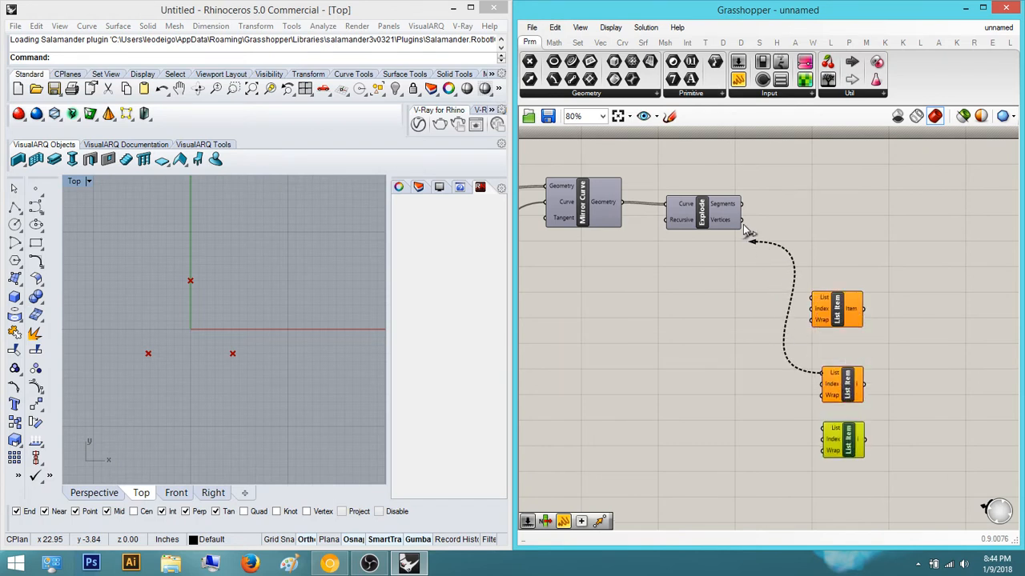
Connect the second Explode's Vertices output to the List inputs of the three new List Item components
{"action": "left_click_drag", "start_coordinate": [744, 230], "coordinate": [743, 220]}
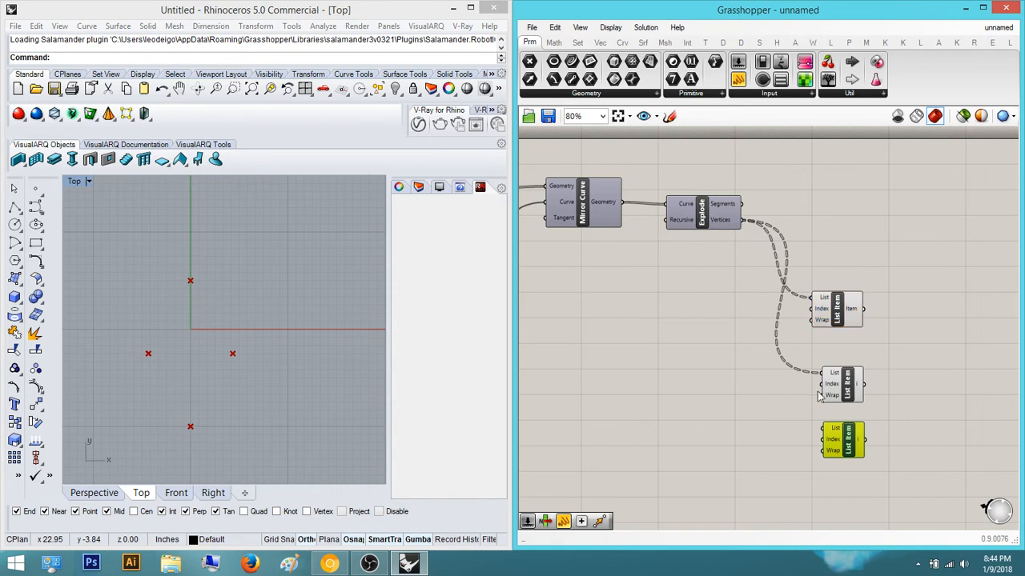
{"action": "mouse_move", "coordinate": [820, 428]}
{"action": "left_mouse_down"}
{"action": "mouse_move", "coordinate": [760, 279]}
{"action": "mouse_move", "coordinate": [757, 240]}
{"action": "mouse_move", "coordinate": [805, 421]}
{"action": "mouse_move", "coordinate": [824, 428]}
{"action": "left_mouse_up"}
{"action": "scroll", "coordinate": [704, 366], "scroll_direction": "down", "scroll_amount": 2}
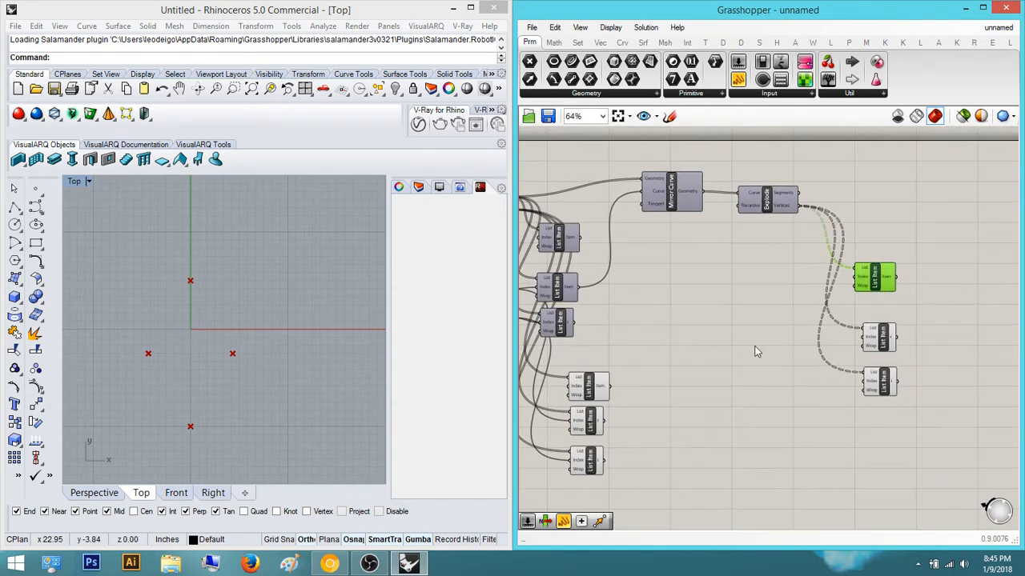
{"action": "right_click_drag", "start_coordinate": [590, 380], "coordinate": [657, 388]}
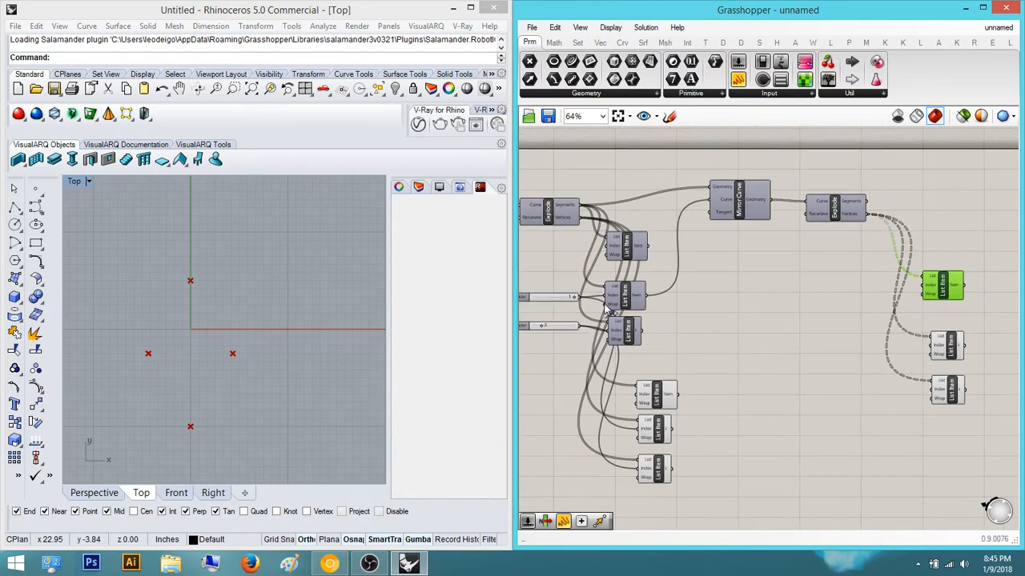
{"action": "left_click_drag", "start_coordinate": [585, 297], "coordinate": [604, 307]}
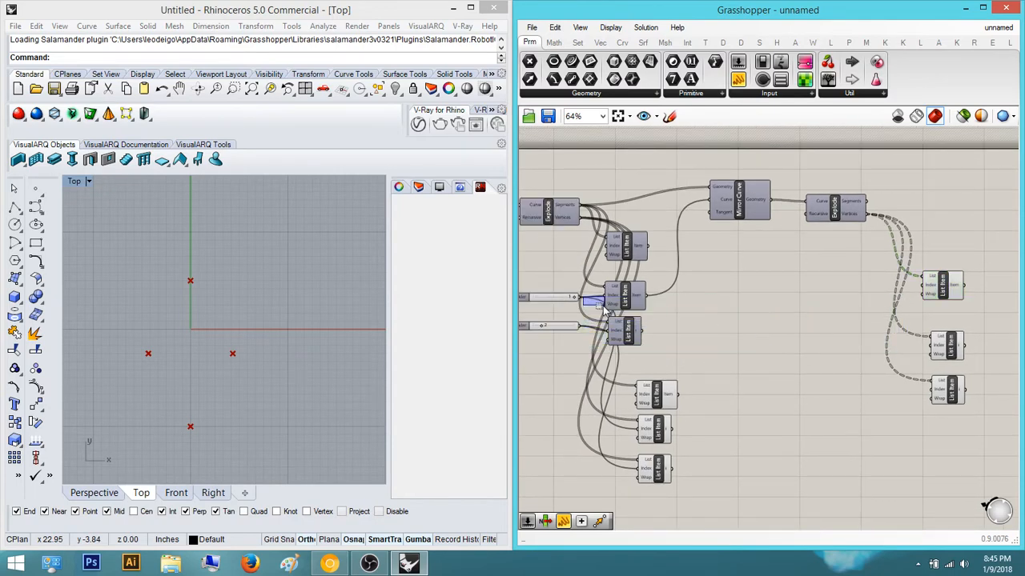
Connect the two index sliders to the Index inputs of the second and third List Items fed by the second Explode
{"action": "left_click_drag", "start_coordinate": [798, 346], "coordinate": [930, 350]}
{"action": "left_click_drag", "start_coordinate": [931, 392], "coordinate": [586, 332]}
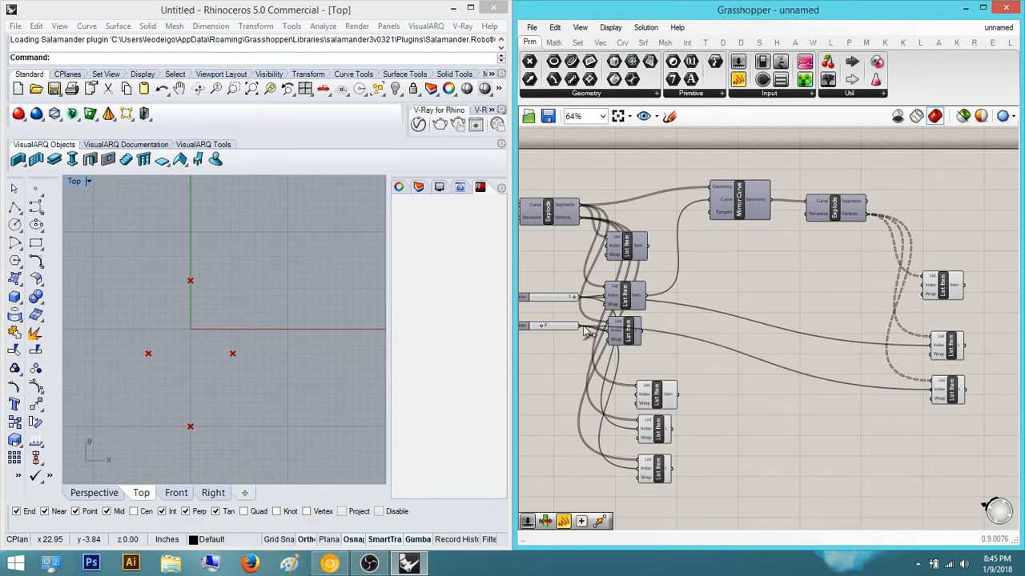
{"action": "scroll", "coordinate": [746, 342], "scroll_direction": "up", "scroll_amount": 3}
{"action": "left_click_drag", "start_coordinate": [886, 439], "coordinate": [746, 186]}
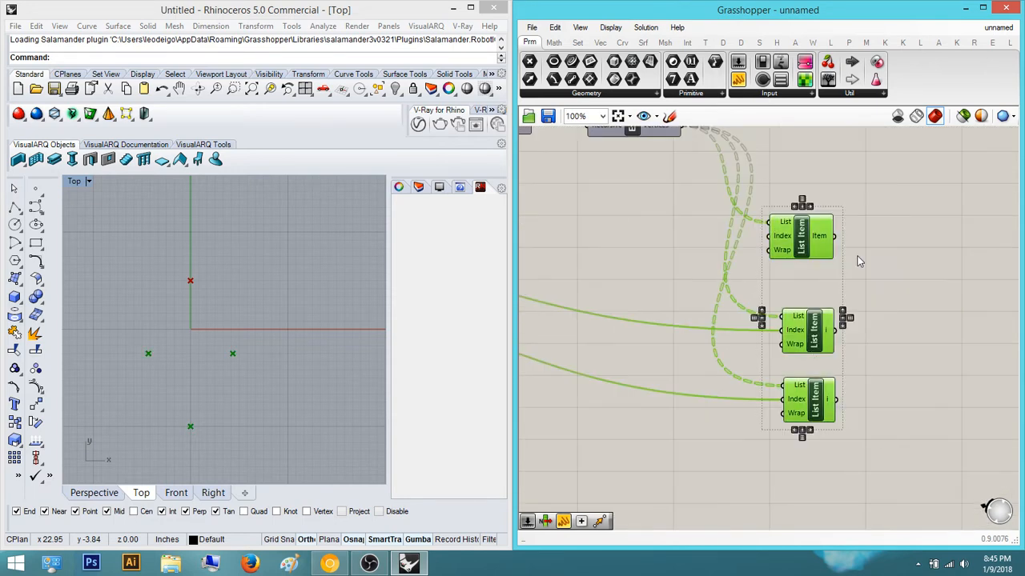
{"action": "left_click", "coordinate": [897, 255]}
{"action": "right_click_drag", "start_coordinate": [897, 254], "coordinate": [861, 365]}
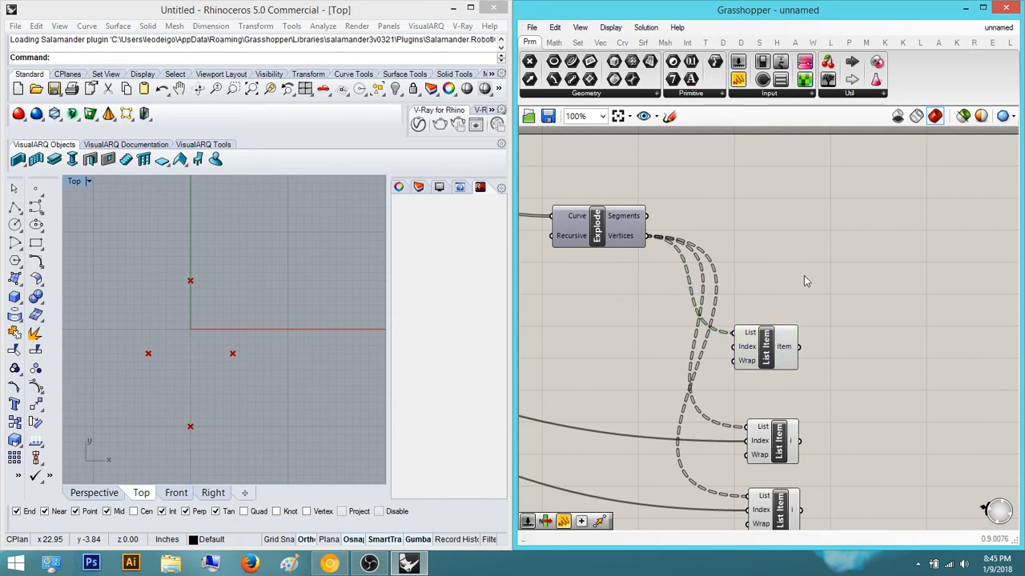
Place a Panel near the second Explode and feed it from that component's Vertices output
{"action": "right_click_drag", "start_coordinate": [805, 280], "coordinate": [781, 315]}
{"action": "left_click_drag", "start_coordinate": [737, 80], "coordinate": [859, 297]}
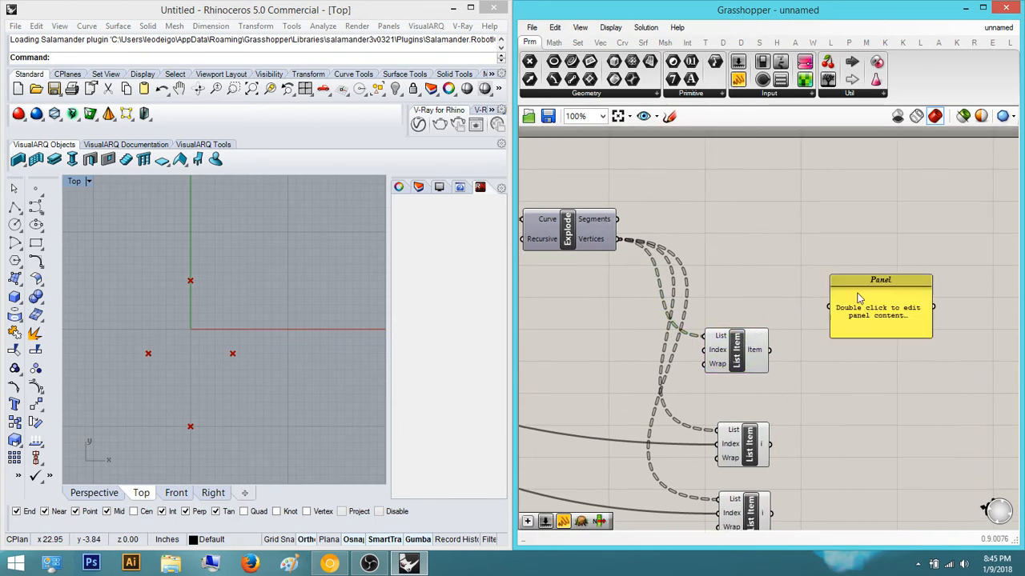
{"action": "left_click_drag", "start_coordinate": [626, 246], "coordinate": [619, 240]}
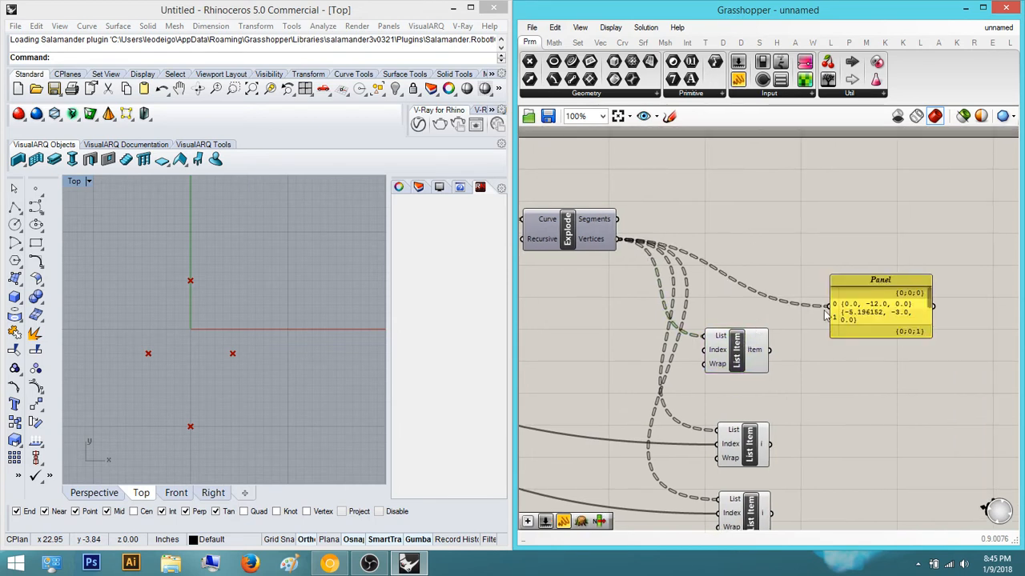
Lengthen the Panel downward and move it above the List Item components
{"action": "right_click_drag", "start_coordinate": [888, 333], "coordinate": [808, 296]}
{"action": "left_click_drag", "start_coordinate": [809, 301], "coordinate": [788, 465]}
{"action": "left_click", "coordinate": [802, 343]}
{"action": "right_click_drag", "start_coordinate": [802, 343], "coordinate": [777, 453]}
{"action": "left_click_drag", "start_coordinate": [779, 471], "coordinate": [745, 205]}
{"action": "left_click", "coordinate": [824, 272]}
Flatten the Vertices output of the second Explode component
{"action": "right_click_drag", "start_coordinate": [823, 272], "coordinate": [898, 224]}
{"action": "right_click_drag", "start_coordinate": [758, 353], "coordinate": [773, 370]}
{"action": "left_click", "coordinate": [768, 430]}
{"action": "scroll", "coordinate": [769, 429], "scroll_direction": "up", "scroll_amount": 1}
{"action": "right_click_drag", "start_coordinate": [601, 249], "coordinate": [637, 269]}
{"action": "right_click", "coordinate": [635, 253]}
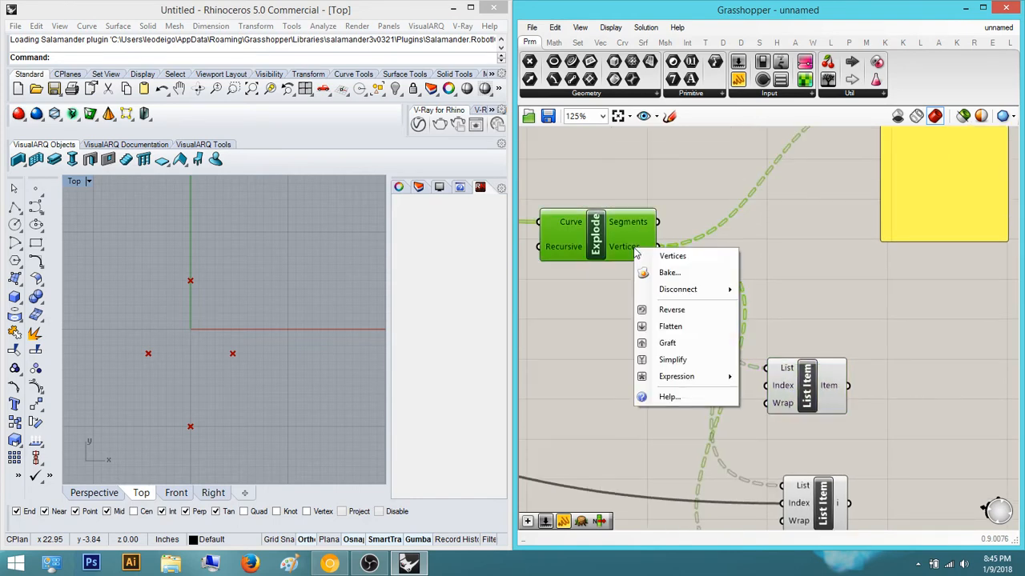
{"action": "left_click", "coordinate": [690, 328]}
Examine the flattened vertex list in the Panel and the wires leaving the second Explode
{"action": "scroll", "coordinate": [905, 160], "scroll_direction": "down", "scroll_amount": 1}
{"action": "right_click_drag", "start_coordinate": [904, 160], "coordinate": [791, 277]}
{"action": "right_click_drag", "start_coordinate": [712, 315], "coordinate": [767, 344]}
{"action": "left_click", "coordinate": [869, 255]}
{"action": "right_click_drag", "start_coordinate": [683, 327], "coordinate": [754, 276]}
{"action": "left_click", "coordinate": [682, 207]}
{"action": "scroll", "coordinate": [673, 280], "scroll_direction": "down", "scroll_amount": 5}
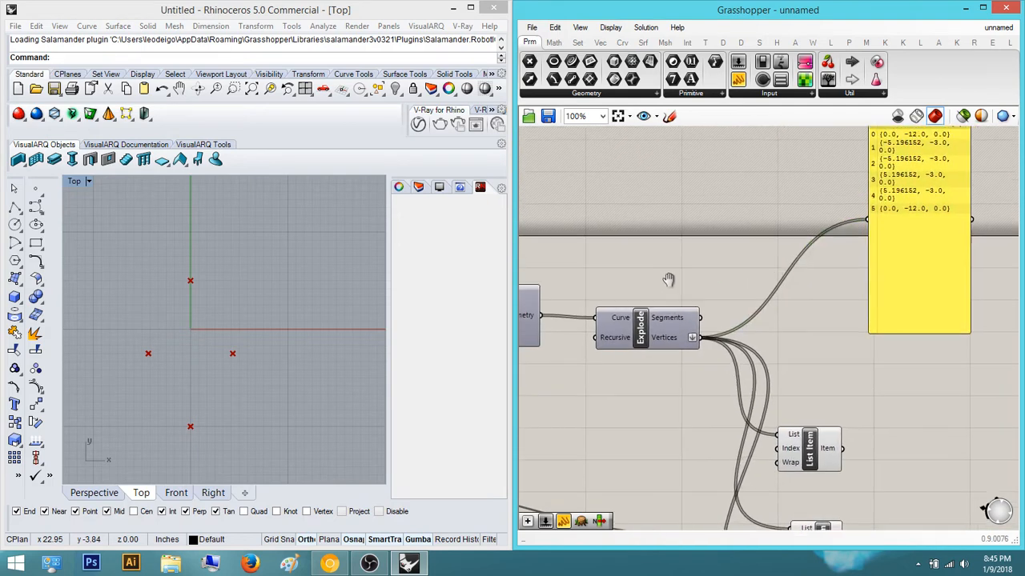
{"action": "scroll", "coordinate": [778, 214], "scroll_direction": "up", "scroll_amount": 2}
{"action": "right_click_drag", "start_coordinate": [544, 397], "coordinate": [717, 446]}
Select the vertex List Items of both Explodes to compare which corner points they pick in the viewport
{"action": "left_click_drag", "start_coordinate": [691, 509], "coordinate": [650, 410]}
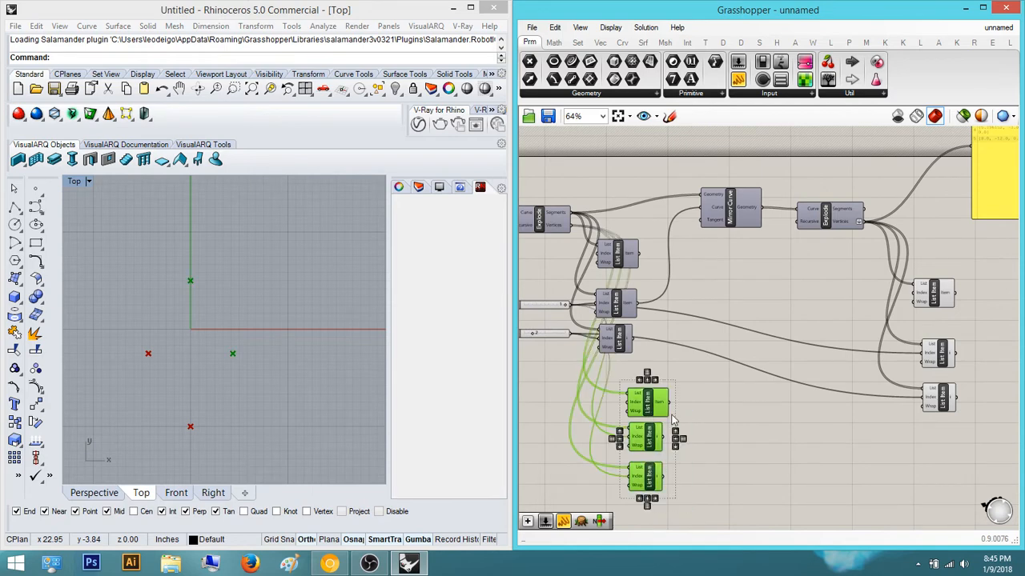
{"action": "right_click_drag", "start_coordinate": [913, 270], "coordinate": [741, 335]}
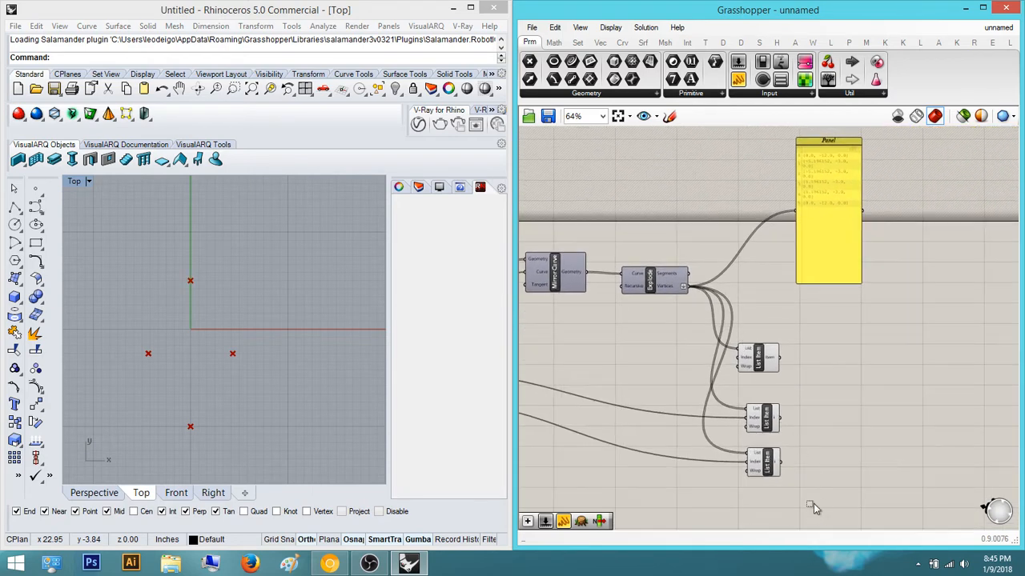
{"action": "left_click_drag", "start_coordinate": [812, 504], "coordinate": [757, 329]}
{"action": "left_click", "coordinate": [837, 360]}
{"action": "right_click_drag", "start_coordinate": [818, 375], "coordinate": [750, 324]}
{"action": "scroll", "coordinate": [735, 341], "scroll_direction": "up", "scroll_amount": 2}
{"action": "left_click", "coordinate": [744, 388]}
{"action": "left_click", "coordinate": [749, 403]}
{"action": "left_click", "coordinate": [761, 486]}
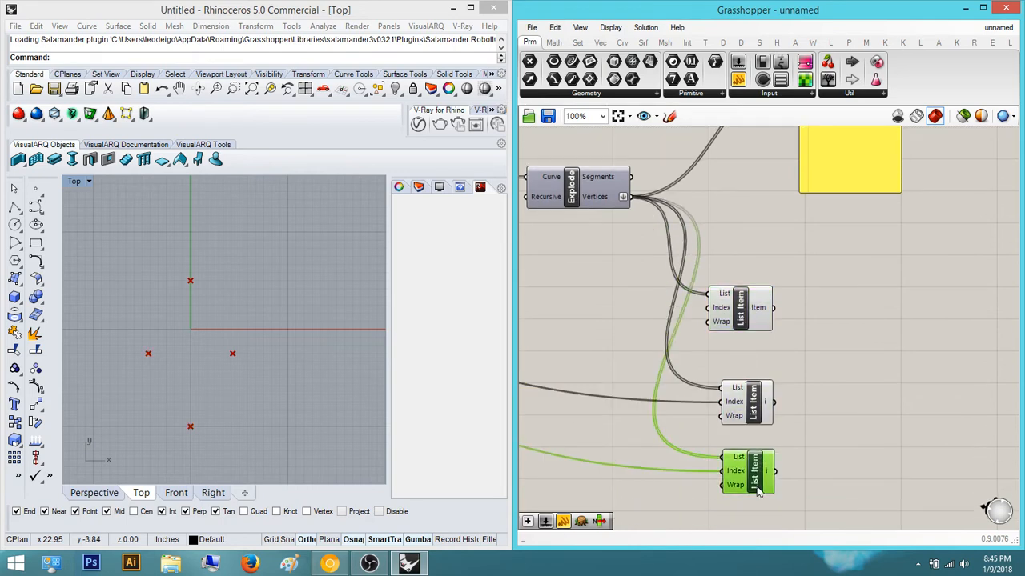
Read the vertex coordinates in the Panel and compare them with the points in the viewport
{"action": "right_click_drag", "start_coordinate": [765, 480], "coordinate": [698, 520]}
{"action": "scroll", "coordinate": [787, 414], "scroll_direction": "down", "scroll_amount": 1}
{"action": "scroll", "coordinate": [738, 210], "scroll_direction": "up", "scroll_amount": 3}
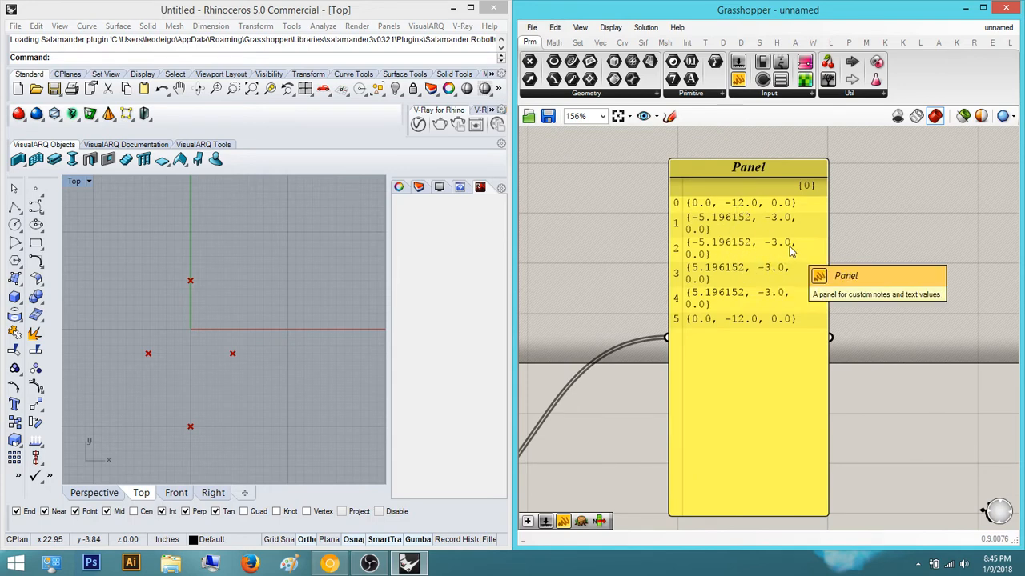
{"action": "scroll", "coordinate": [789, 251], "scroll_direction": "down", "scroll_amount": 4}
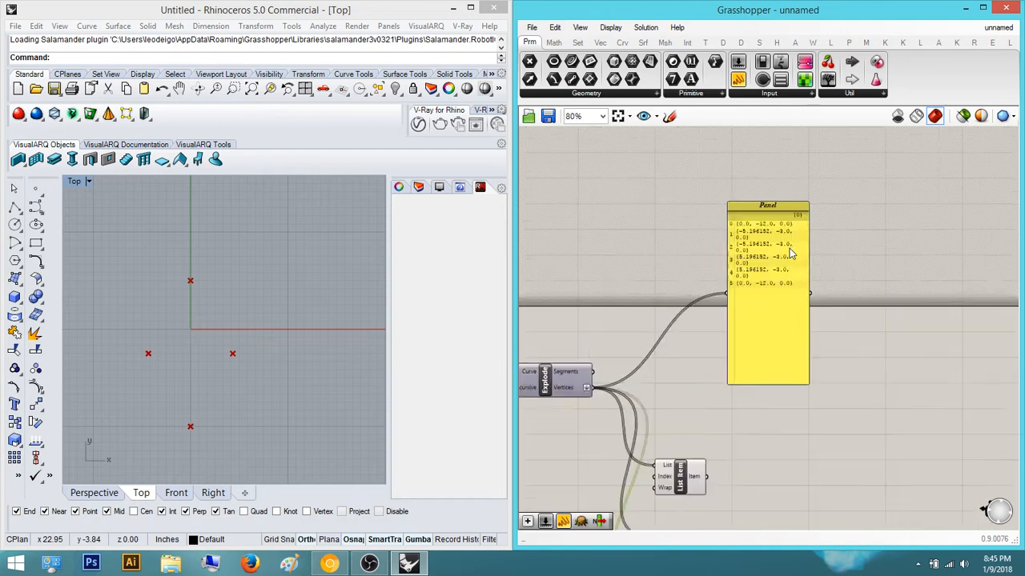
{"action": "scroll", "coordinate": [798, 339], "scroll_direction": "up", "scroll_amount": 2}
{"action": "right_click_drag", "start_coordinate": [798, 338], "coordinate": [808, 279]}
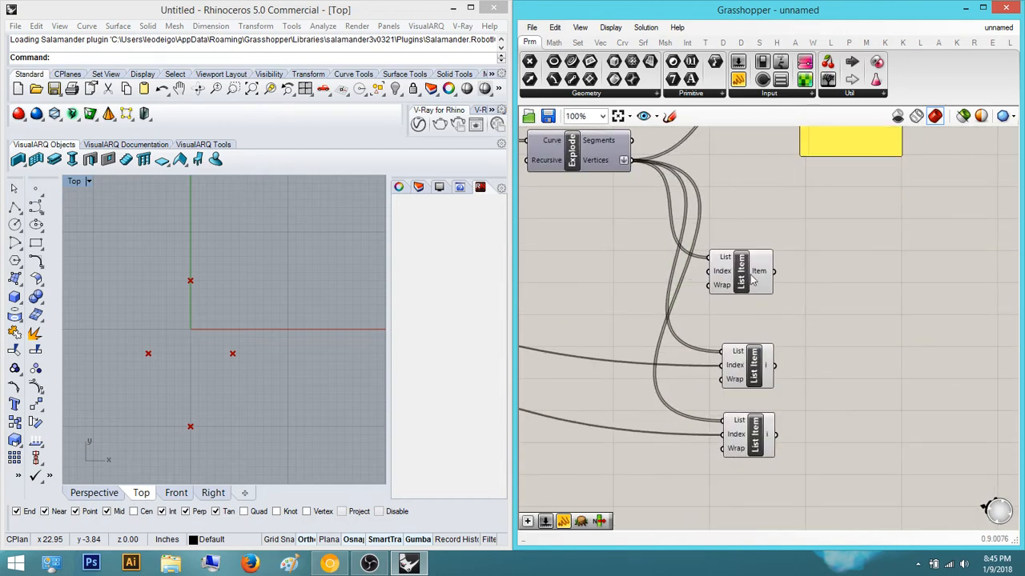
{"action": "right_click_drag", "start_coordinate": [745, 300], "coordinate": [777, 302]}
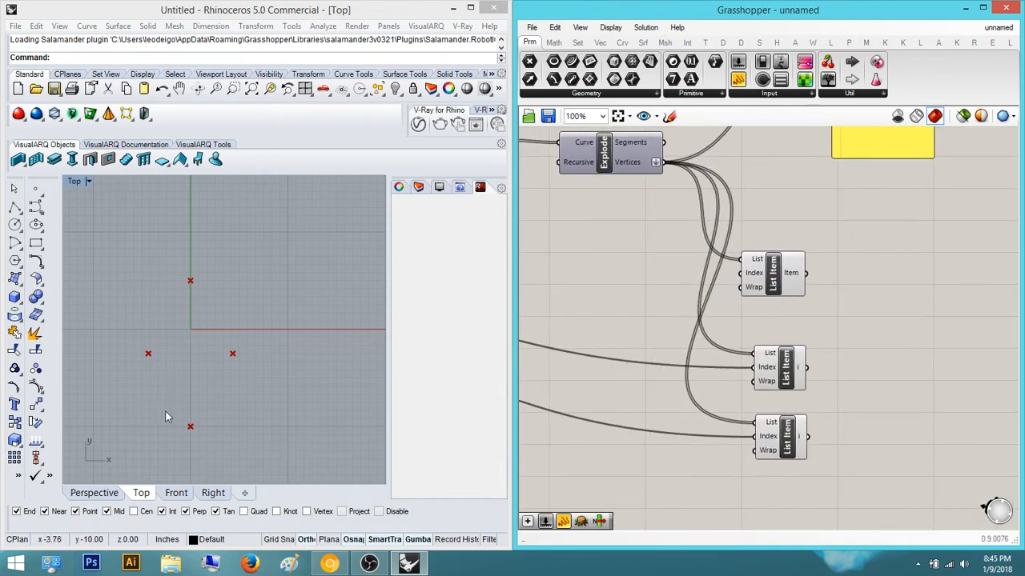
Check which corner point each of the first Explode's three vertex List Items picks
{"action": "right_click_drag", "start_coordinate": [819, 336], "coordinate": [596, 385]}
{"action": "scroll", "coordinate": [806, 355], "scroll_direction": "down", "scroll_amount": 2}
{"action": "left_click", "coordinate": [599, 370]}
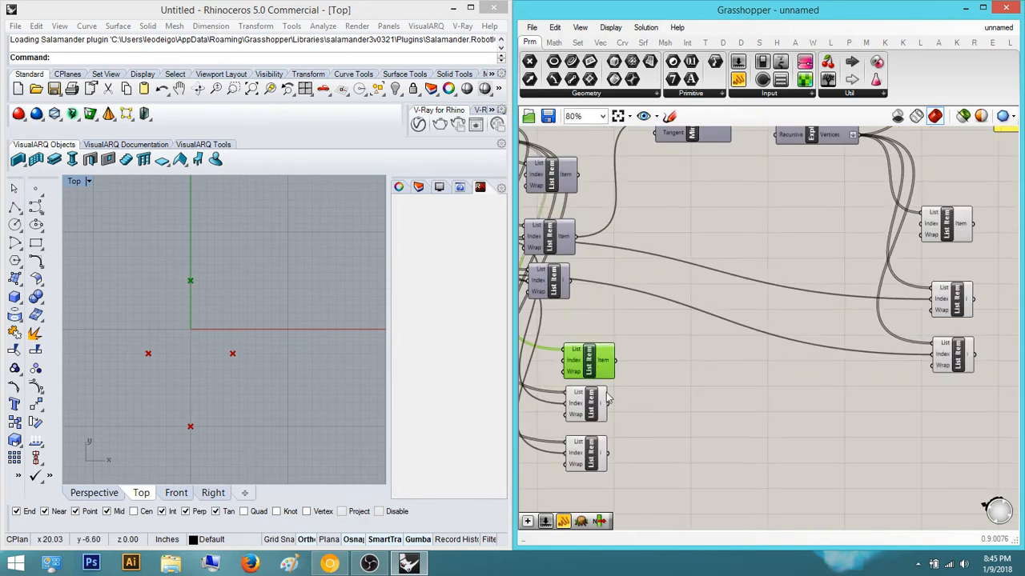
{"action": "left_click", "coordinate": [591, 406]}
{"action": "left_click", "coordinate": [589, 470]}
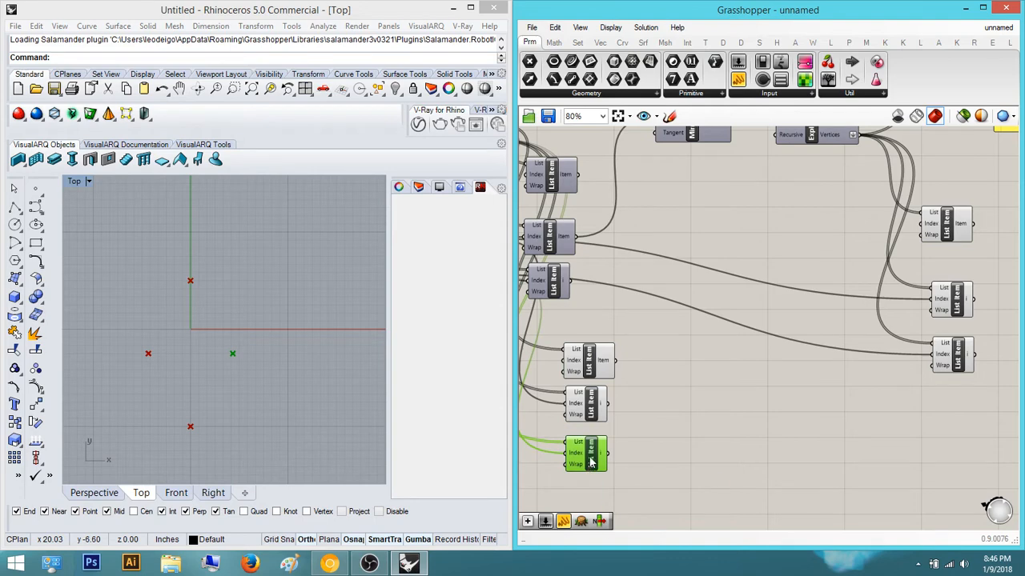
{"action": "left_click", "coordinate": [738, 368]}
{"action": "right_click_drag", "start_coordinate": [739, 369], "coordinate": [514, 405]}
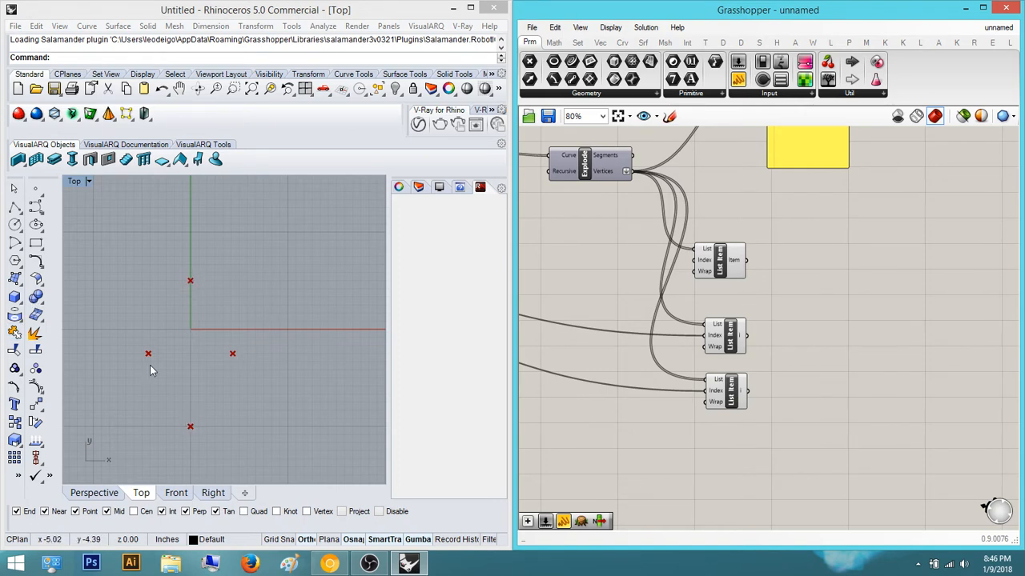
Add a Weave component beside the second Explode's List Items and extend it with streams 2 and 3
{"action": "double_click", "coordinate": [840, 356]}
{"action": "type", "text": "weave"}
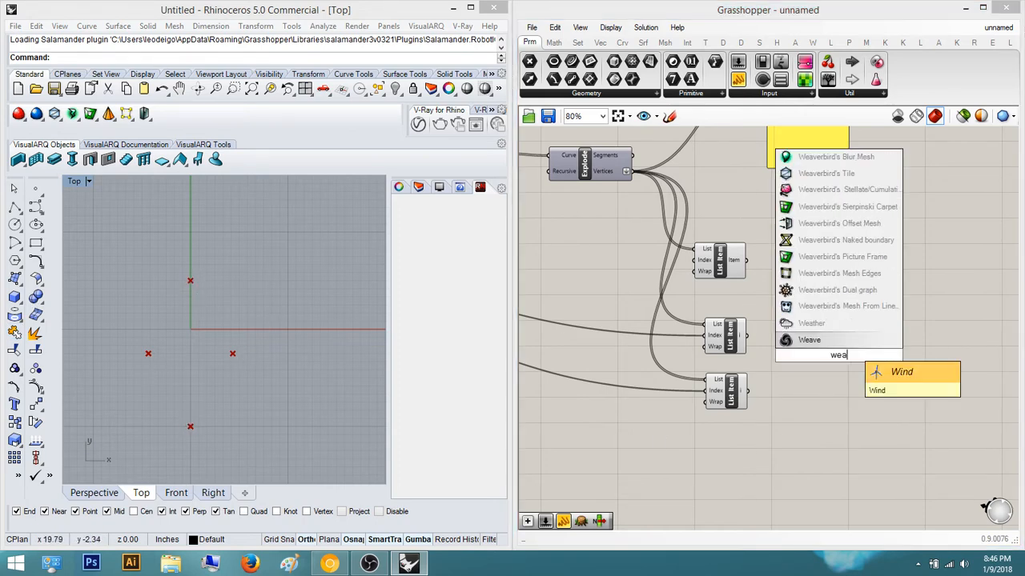
{"action": "key", "text": "Return"}
{"action": "scroll", "coordinate": [841, 349], "scroll_direction": "up", "scroll_amount": 6}
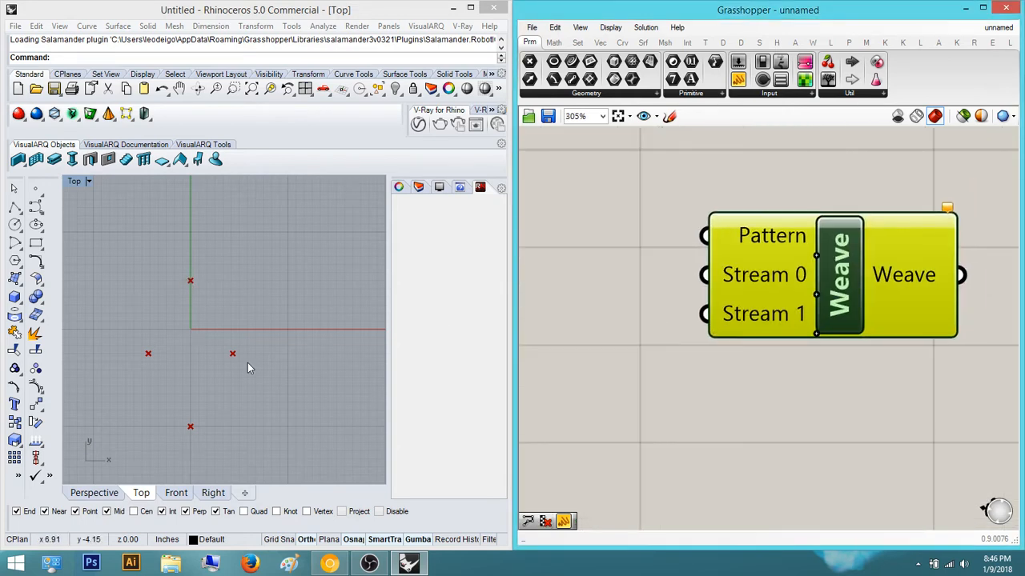
{"action": "left_click", "coordinate": [816, 333]}
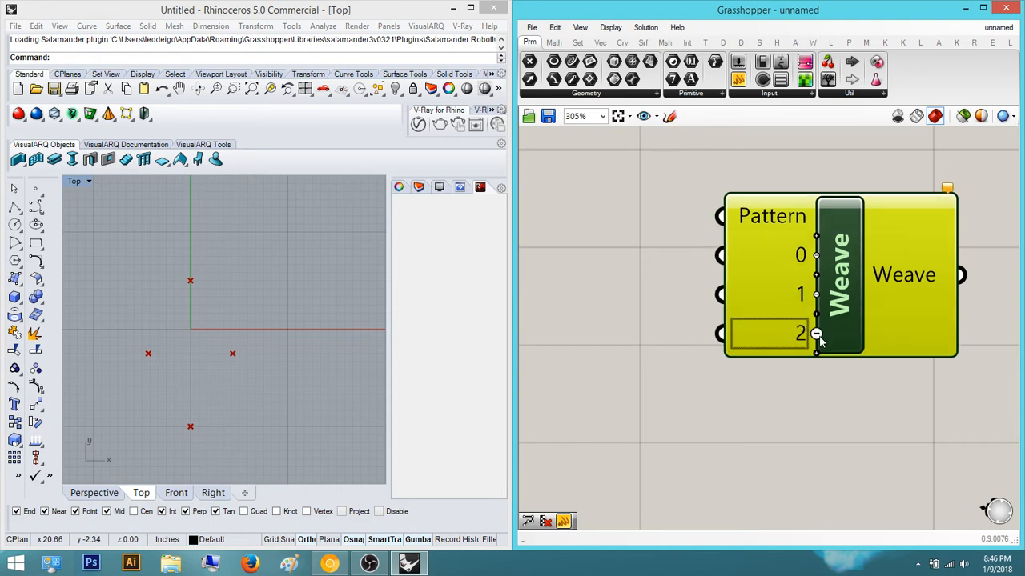
{"action": "left_click", "coordinate": [817, 353]}
{"action": "right_click_drag", "start_coordinate": [745, 435], "coordinate": [823, 484]}
{"action": "scroll", "coordinate": [822, 484], "scroll_direction": "down", "scroll_amount": 3}
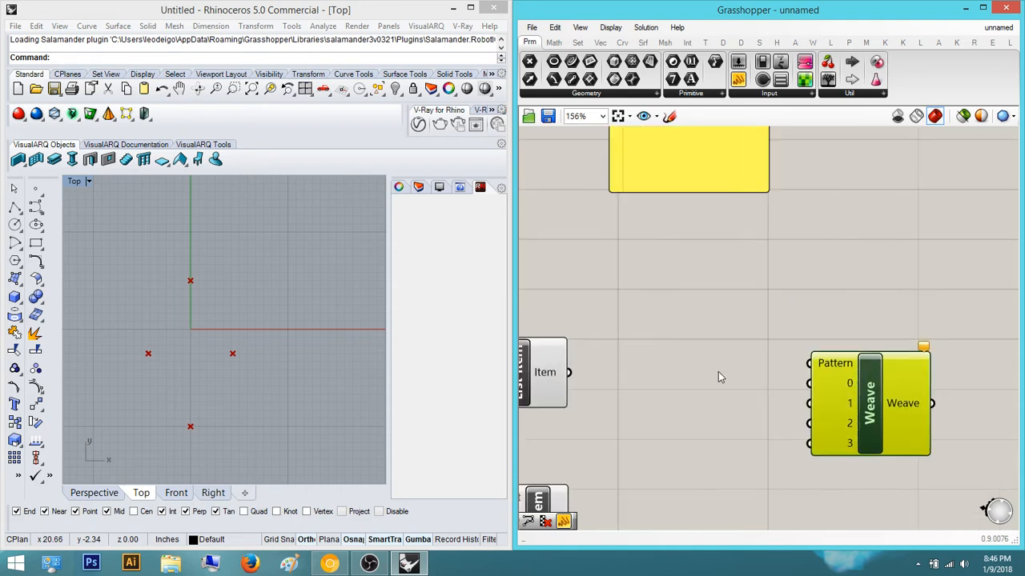
{"action": "left_click", "coordinate": [718, 372]}
Connect the first of the first Explode's vertex List Items to stream 0 of the Weave component
{"action": "right_click_drag", "start_coordinate": [759, 385], "coordinate": [834, 374]}
{"action": "left_click", "coordinate": [605, 366]}
{"action": "right_click_drag", "start_coordinate": [605, 367], "coordinate": [820, 427]}
{"action": "scroll", "coordinate": [709, 379], "scroll_direction": "down", "scroll_amount": 2}
{"action": "left_click", "coordinate": [784, 452]}
{"action": "right_click_drag", "start_coordinate": [788, 493], "coordinate": [804, 407]}
{"action": "left_click", "coordinate": [797, 448]}
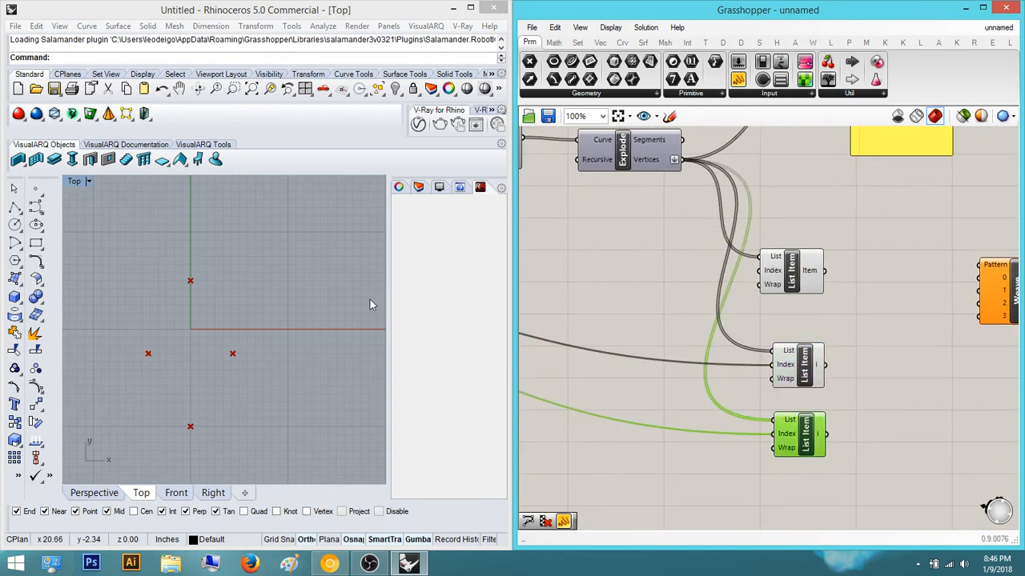
{"action": "scroll", "coordinate": [777, 311], "scroll_direction": "down", "scroll_amount": 2}
{"action": "left_click", "coordinate": [645, 375]}
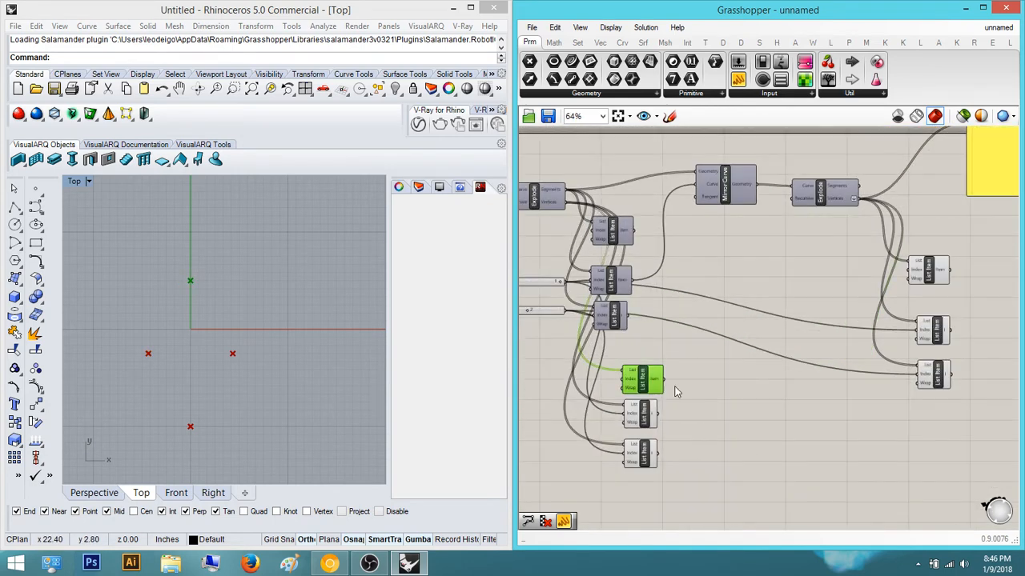
{"action": "right_click_drag", "start_coordinate": [674, 388], "coordinate": [640, 388]}
{"action": "scroll", "coordinate": [640, 388], "scroll_direction": "down", "scroll_amount": 2}
{"action": "scroll", "coordinate": [861, 281], "scroll_direction": "up", "scroll_amount": 4}
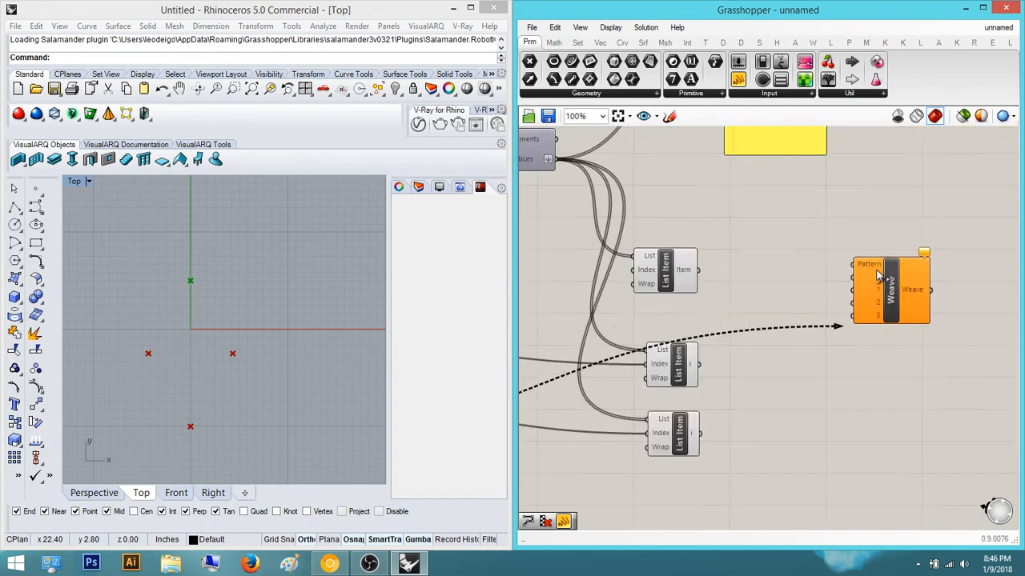
Connect the third of the first Explode's vertex List Items to stream 1 of the Weave component
{"action": "left_click", "coordinate": [666, 365]}
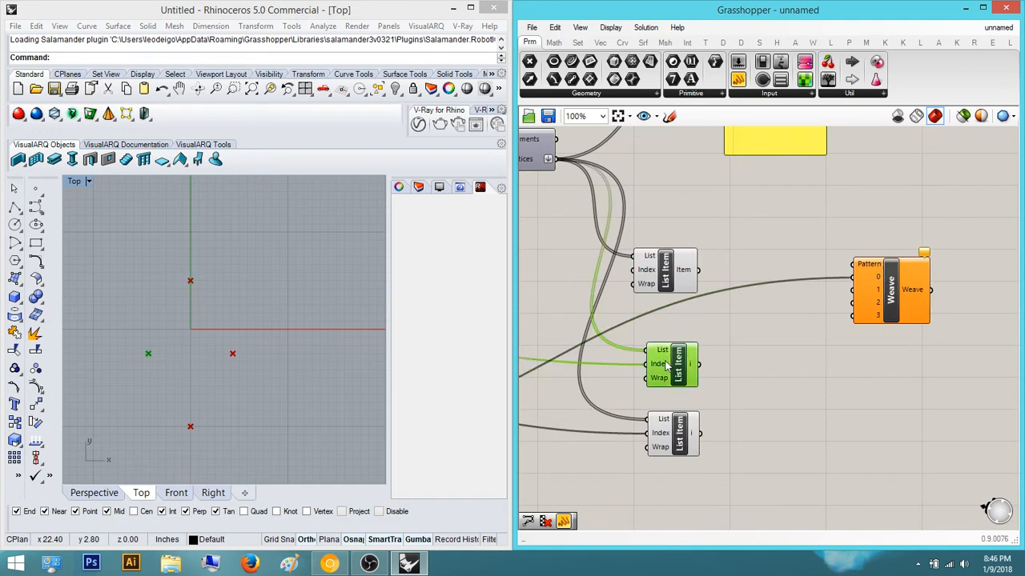
{"action": "left_click", "coordinate": [677, 428]}
{"action": "right_click_drag", "start_coordinate": [640, 318], "coordinate": [731, 263]}
{"action": "left_click", "coordinate": [744, 212]}
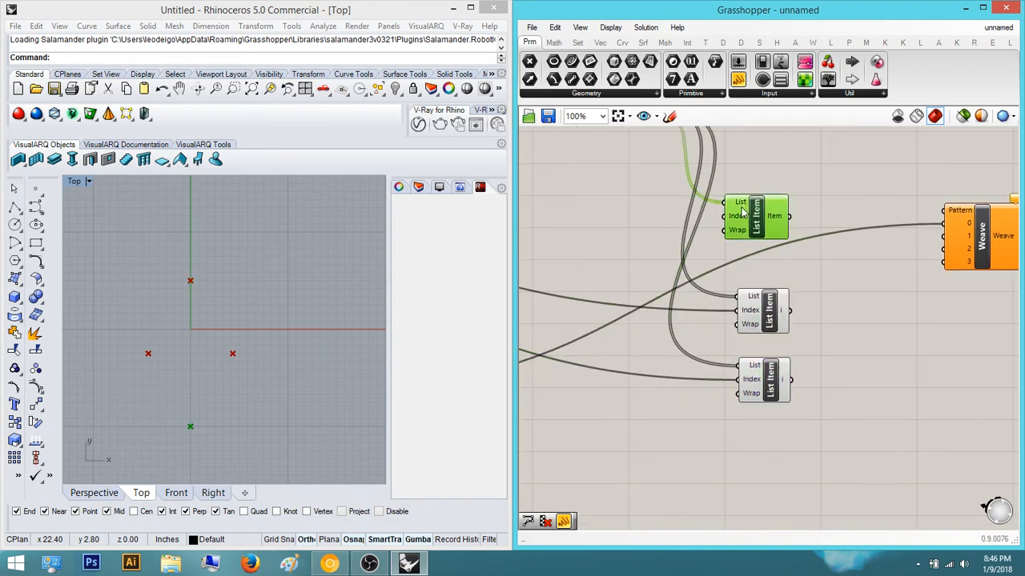
{"action": "right_click_drag", "start_coordinate": [611, 363], "coordinate": [711, 335]}
{"action": "scroll", "coordinate": [714, 334], "scroll_direction": "down", "scroll_amount": 2}
{"action": "left_click", "coordinate": [613, 397]}
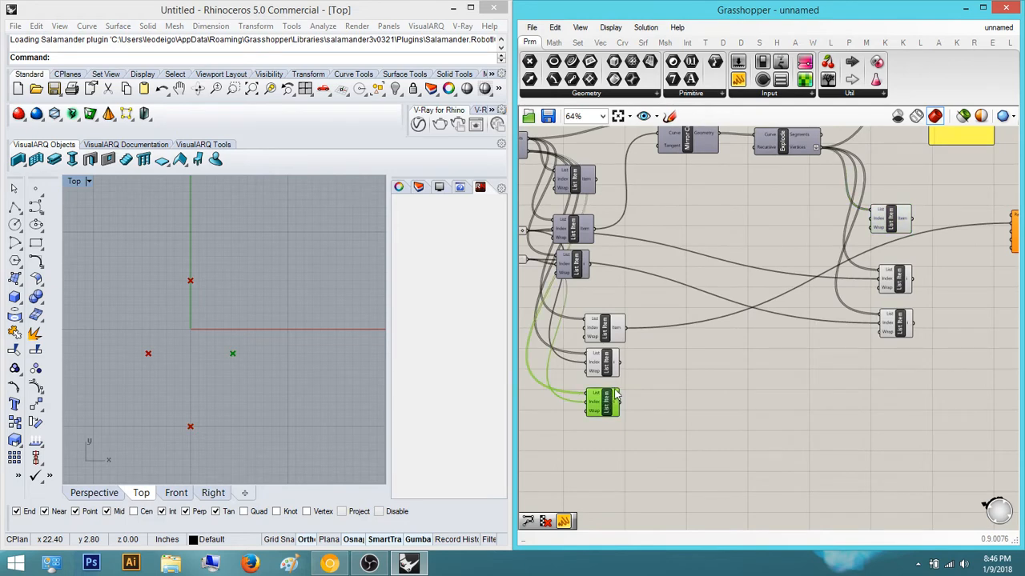
{"action": "left_click_drag", "start_coordinate": [621, 403], "coordinate": [1007, 238]}
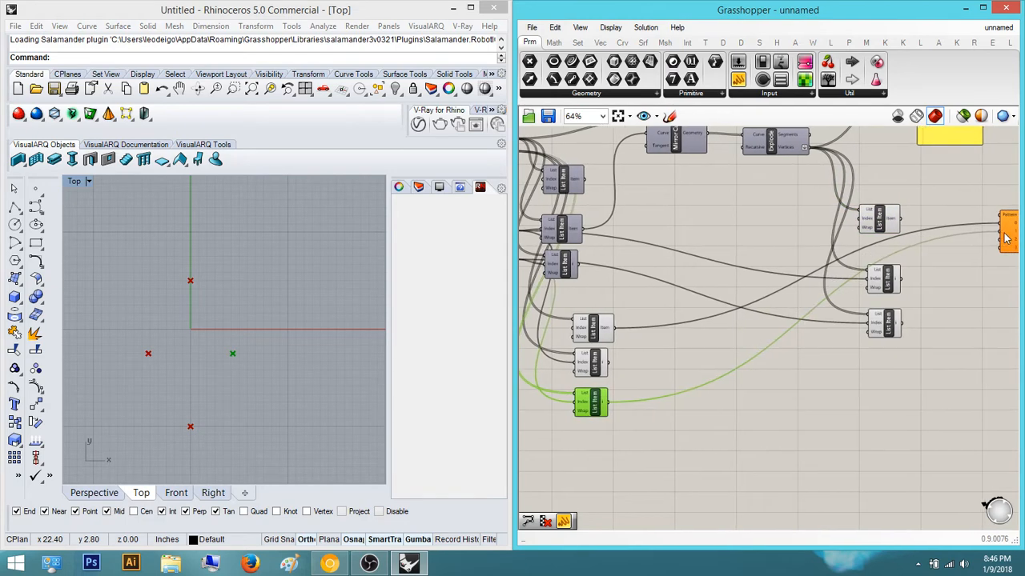
Connect the second Explode's first List Item to Weave stream 2 and its second List Item to stream 3
{"action": "left_click_drag", "start_coordinate": [902, 219], "coordinate": [1003, 241]}
{"action": "left_click", "coordinate": [879, 222]}
{"action": "right_click_drag", "start_coordinate": [818, 283], "coordinate": [792, 284]}
{"action": "left_click", "coordinate": [854, 318]}
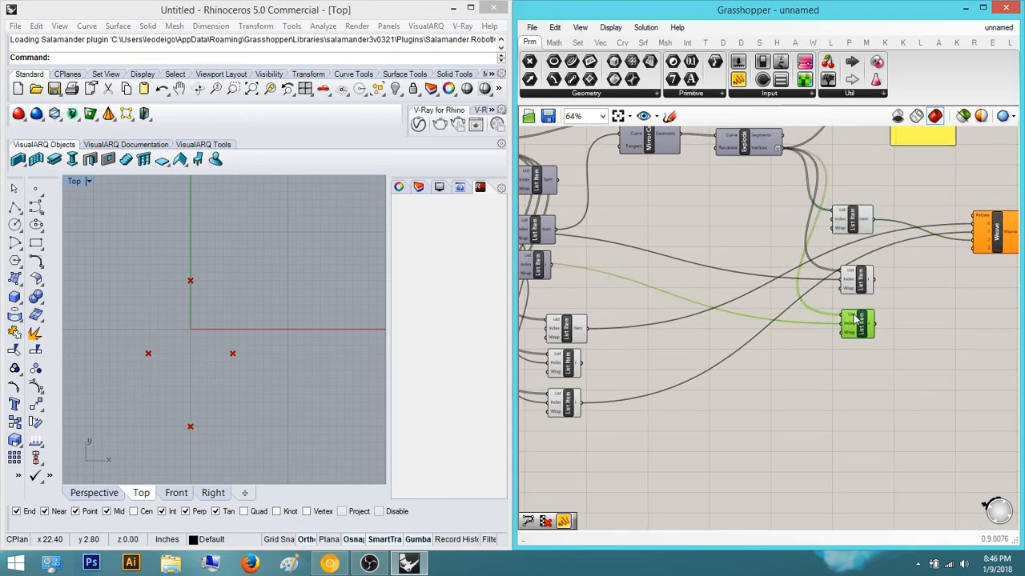
{"action": "left_click", "coordinate": [858, 280]}
{"action": "scroll", "coordinate": [880, 280], "scroll_direction": "up", "scroll_amount": 3}
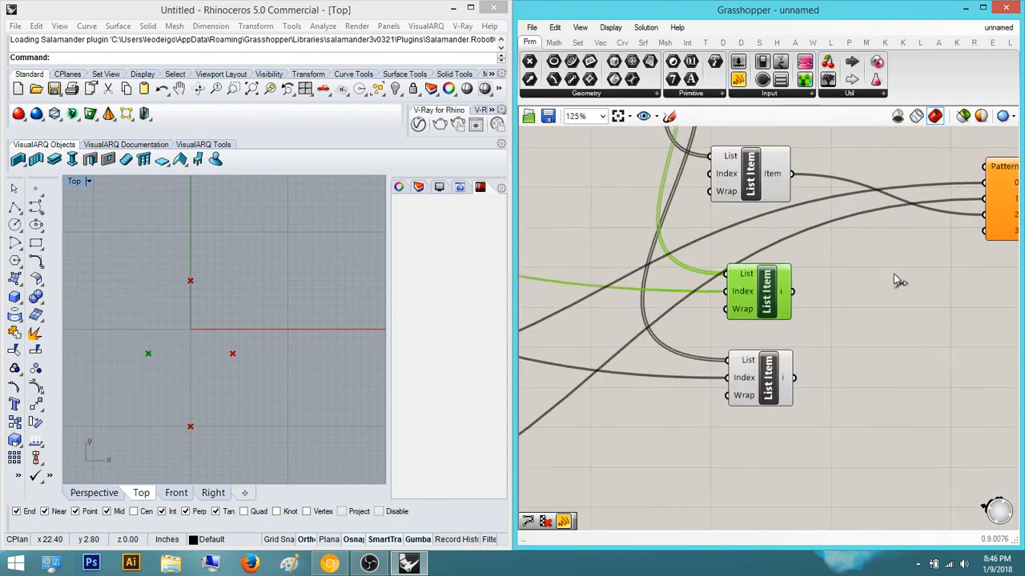
{"action": "right_click_drag", "start_coordinate": [890, 283], "coordinate": [642, 372]}
{"action": "scroll", "coordinate": [774, 266], "scroll_direction": "up", "scroll_amount": 2}
{"action": "left_click", "coordinate": [777, 269]}
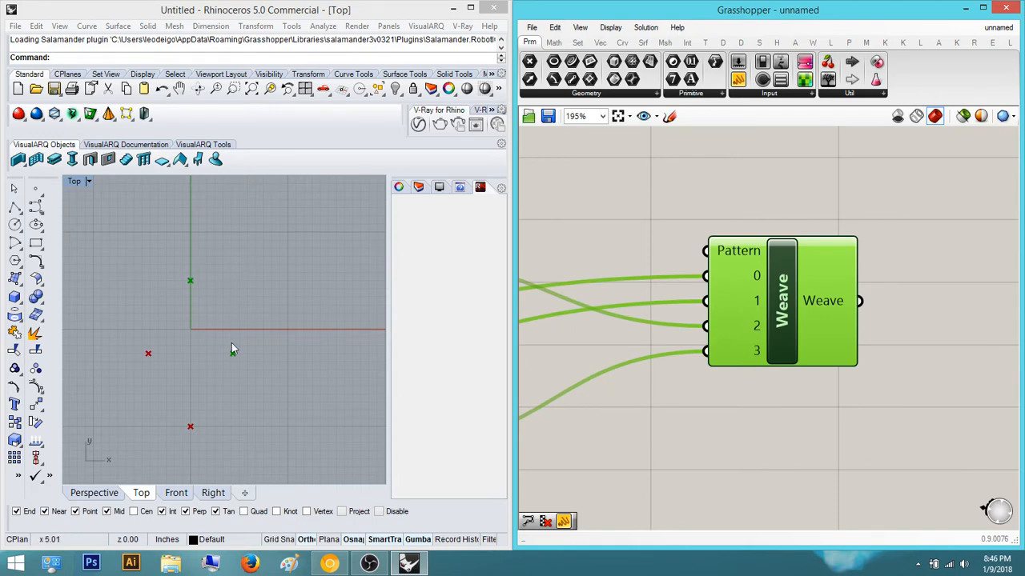
Check the Weave's Pattern input and move the component farther away from the List Items
{"action": "mouse_move", "coordinate": [747, 253]}
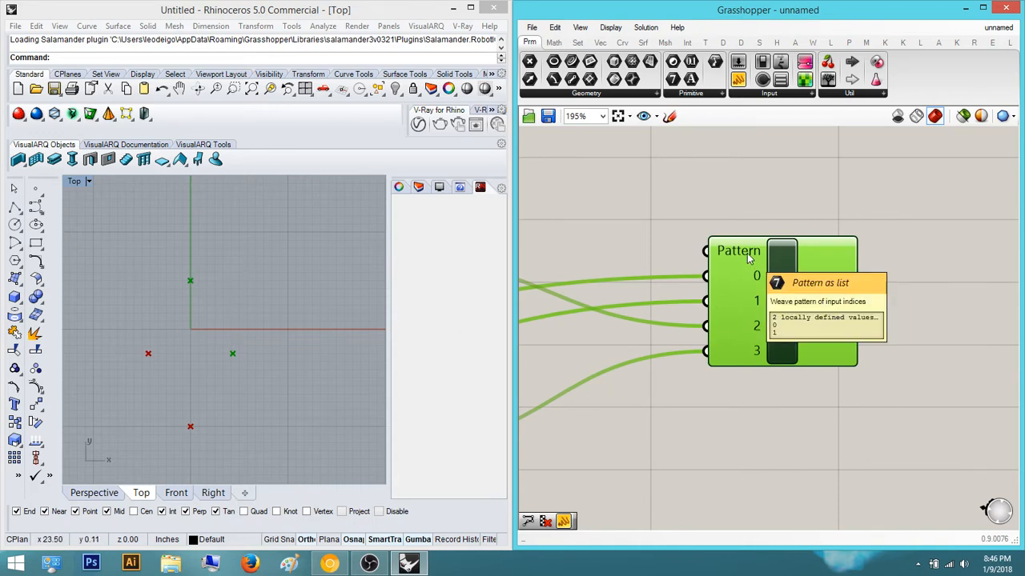
{"action": "scroll", "coordinate": [747, 253], "scroll_direction": "down", "scroll_amount": 2}
{"action": "right_click_drag", "start_coordinate": [756, 266], "coordinate": [644, 300]}
{"action": "left_click_drag", "start_coordinate": [657, 310], "coordinate": [741, 310]}
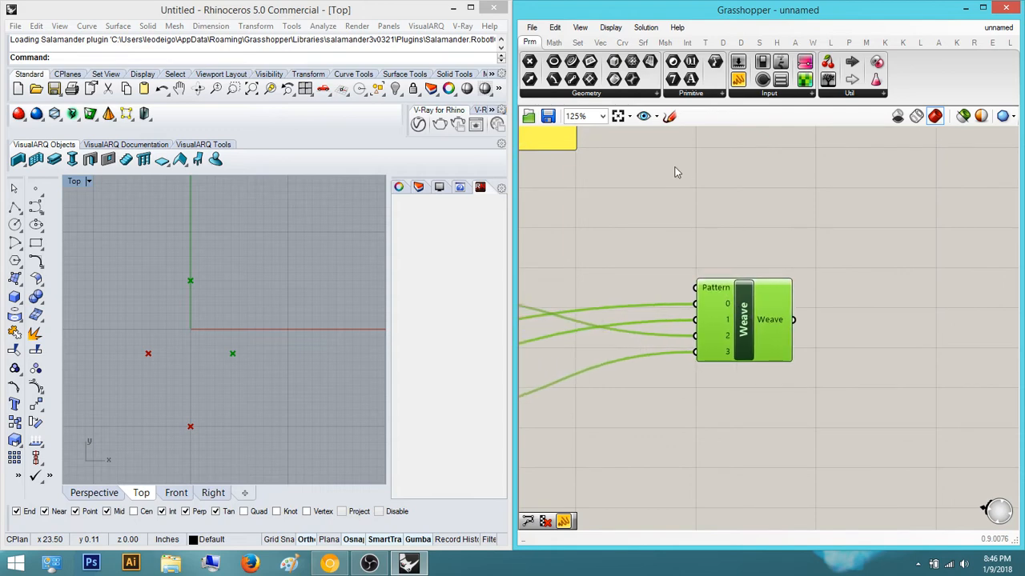
{"action": "left_click", "coordinate": [693, 182]}
Add a Panel above the Weave component containing 0, 1, 2 and 3 on separate lines
{"action": "right_click_drag", "start_coordinate": [703, 189], "coordinate": [811, 264]}
{"action": "double_click", "coordinate": [792, 256]}
{"action": "type", "text": "pane"}
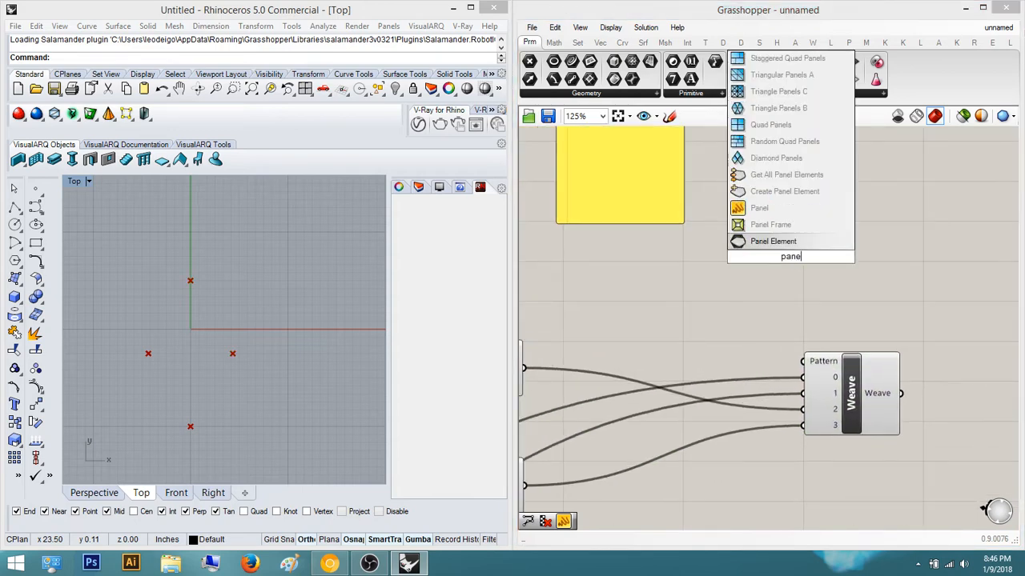
{"action": "key", "text": "Up"}
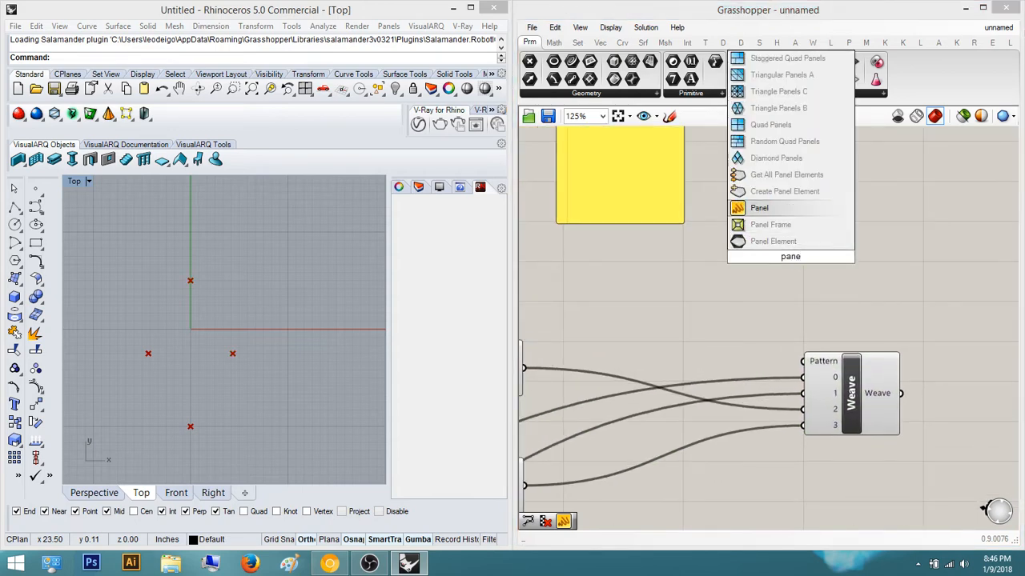
{"action": "key", "text": "Return"}
{"action": "double_click", "coordinate": [823, 247]}
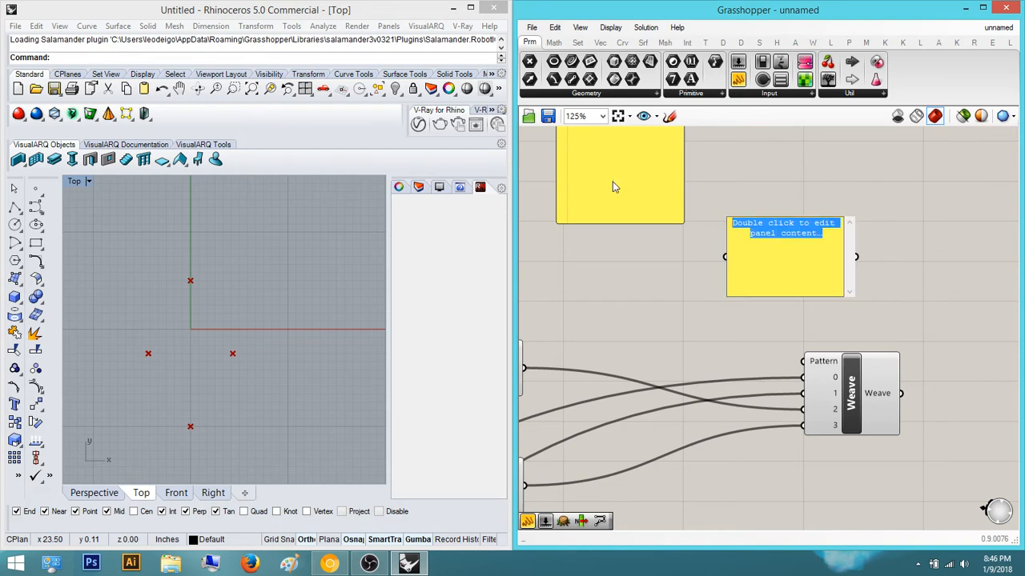
{"action": "type", "text": "0"}
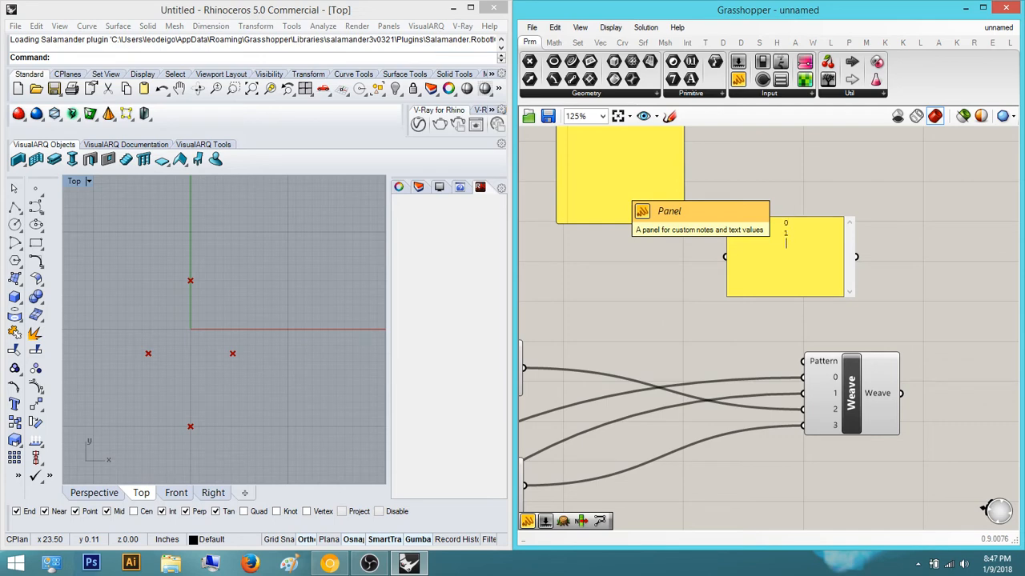
{"action": "left_click", "coordinate": [942, 269]}
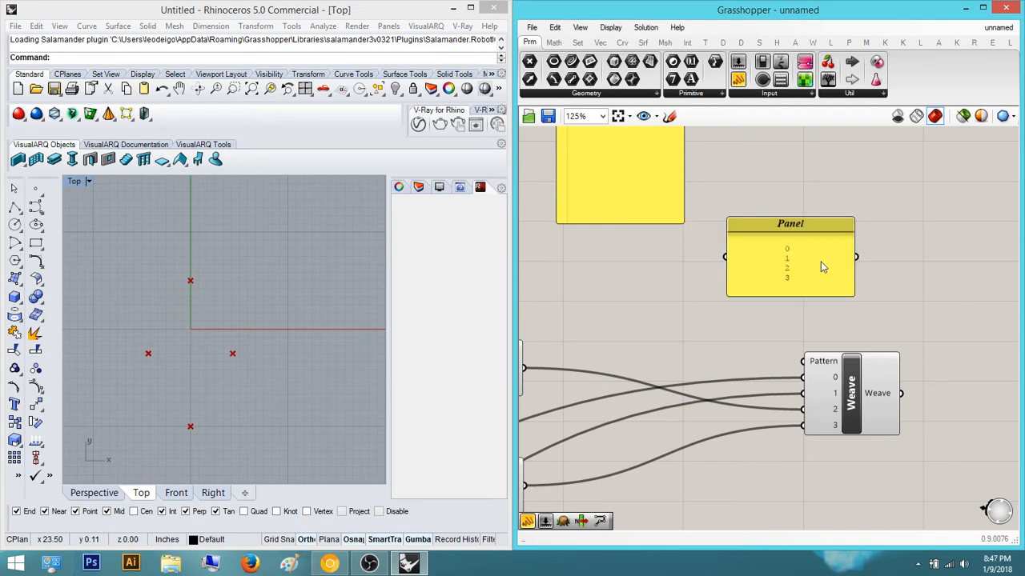
Make the new Panel output each line as a separate item and connect it to the Weave's Pattern input
{"action": "right_click", "coordinate": [823, 257]}
{"action": "left_click", "coordinate": [880, 294]}
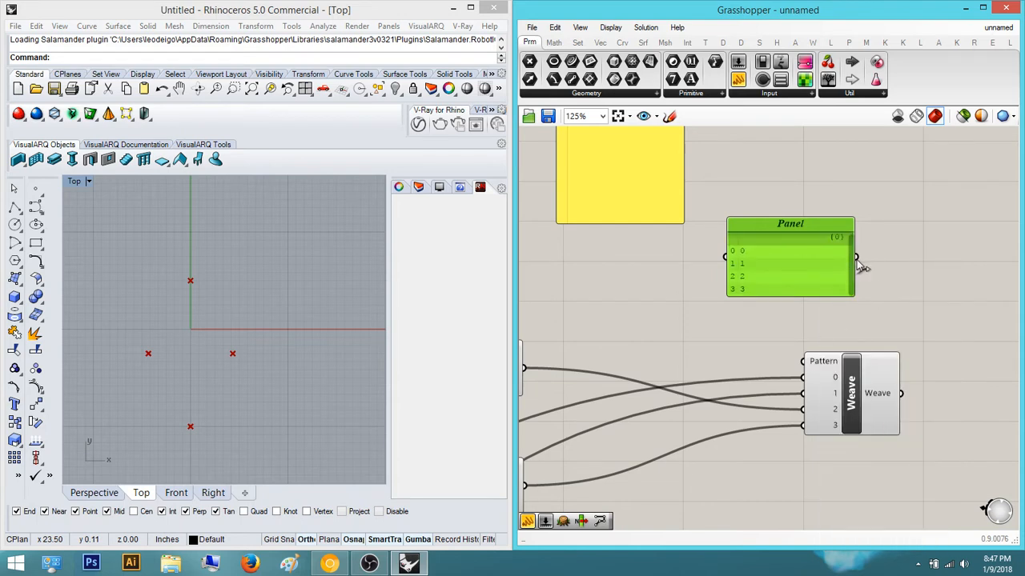
{"action": "left_click_drag", "start_coordinate": [857, 259], "coordinate": [814, 360]}
{"action": "right_click_drag", "start_coordinate": [840, 350], "coordinate": [775, 336]}
{"action": "left_click_drag", "start_coordinate": [711, 257], "coordinate": [590, 285]}
{"action": "left_click", "coordinate": [727, 250]}
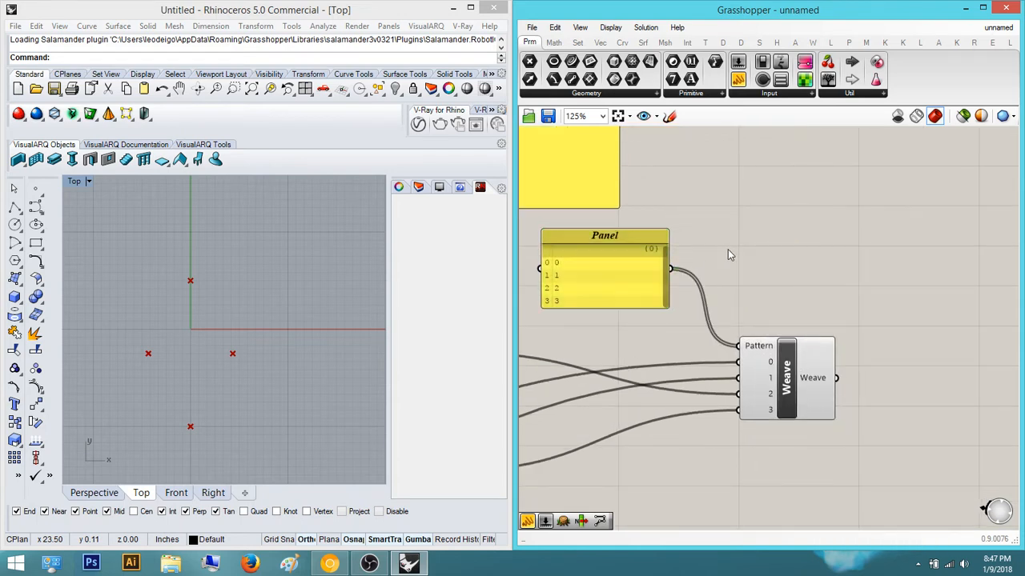
Add a PolyLine component beside the Weave and connect the Weave output to its Vertices input
{"action": "right_click_drag", "start_coordinate": [728, 250], "coordinate": [640, 222]}
{"action": "left_click", "coordinate": [695, 332]}
{"action": "left_click", "coordinate": [830, 344]}
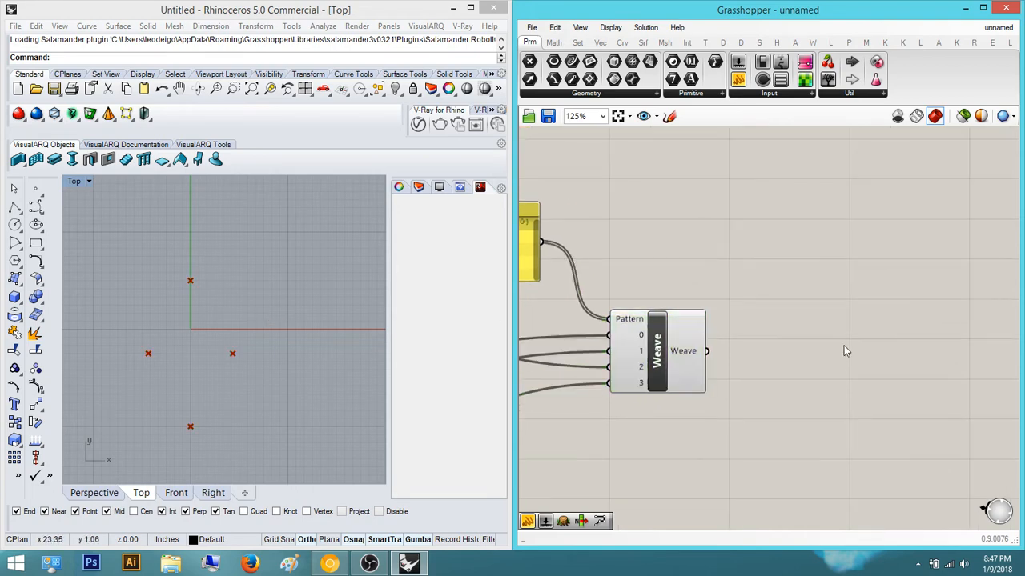
{"action": "double_click", "coordinate": [844, 345]}
{"action": "type", "text": "polyline"}
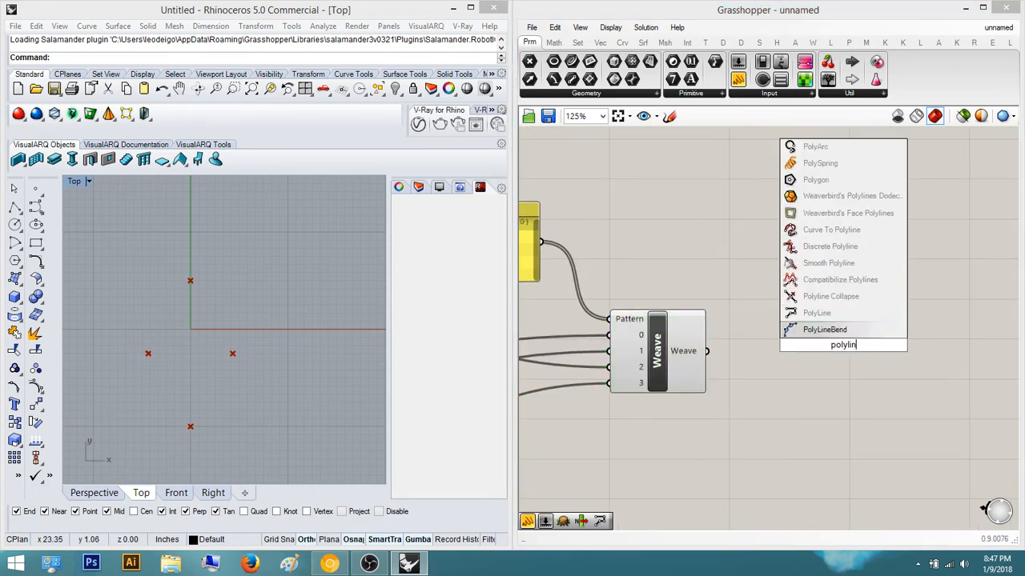
{"action": "key", "text": "Return"}
{"action": "scroll", "coordinate": [803, 344], "scroll_direction": "up", "scroll_amount": 3}
{"action": "left_click_drag", "start_coordinate": [740, 321], "coordinate": [575, 358]}
{"action": "right_click_drag", "start_coordinate": [778, 240], "coordinate": [777, 140]}
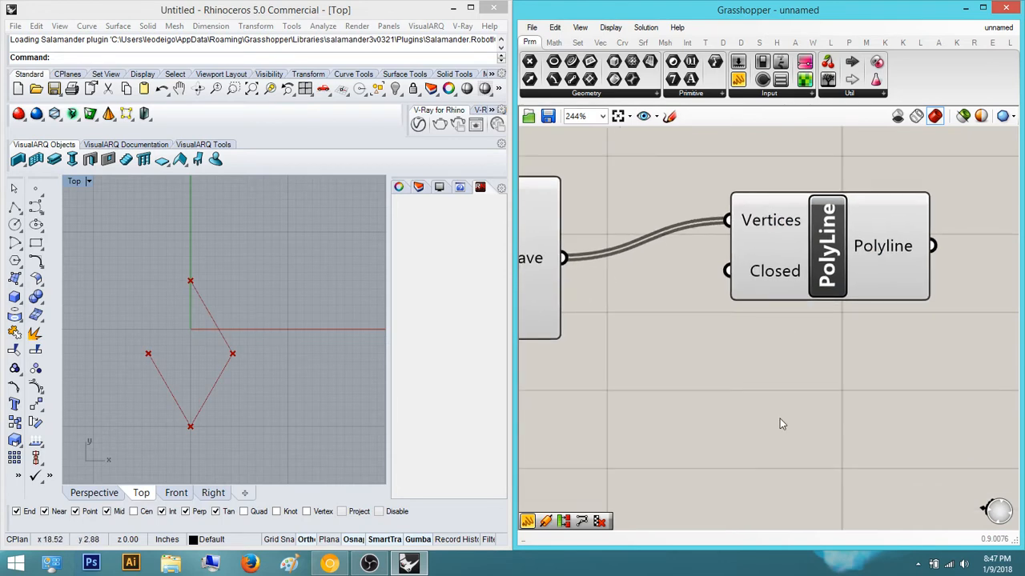
Add a Boolean Toggle, connect it to the PolyLine's Closed input and set it to True
{"action": "double_click", "coordinate": [780, 417]}
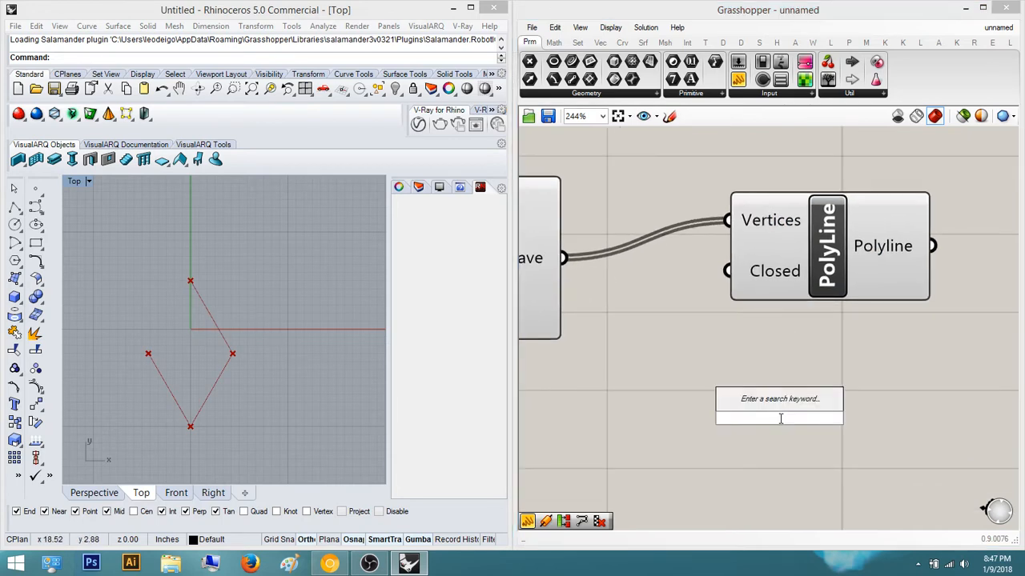
{"action": "type", "text": "boolean"}
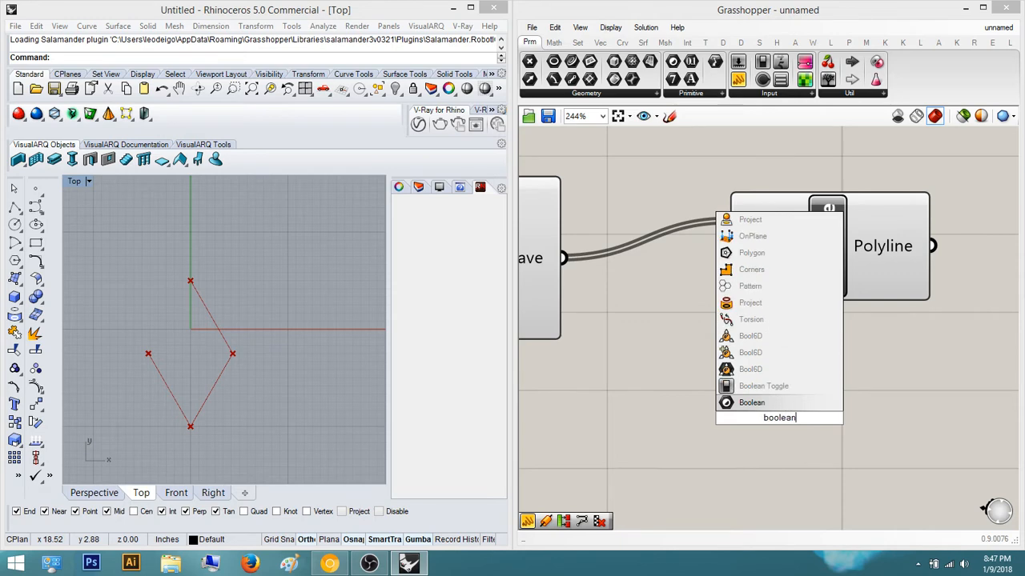
{"action": "left_click", "coordinate": [762, 386]}
{"action": "left_click_drag", "start_coordinate": [896, 417], "coordinate": [728, 271]}
{"action": "double_click", "coordinate": [863, 427]}
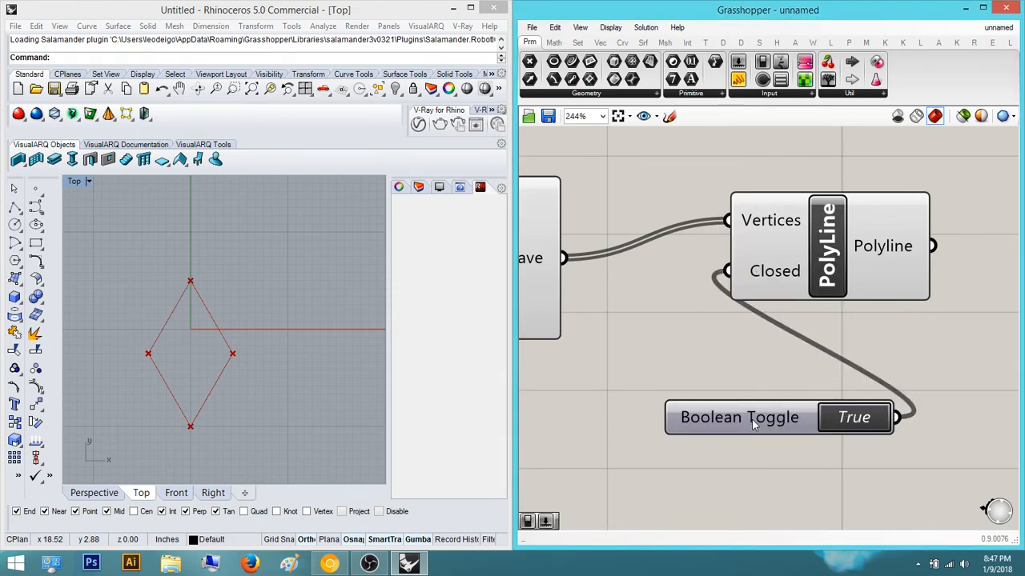
Move the Boolean Toggle to a clear spot below the Weave component
{"action": "left_click_drag", "start_coordinate": [751, 424], "coordinate": [671, 424]}
{"action": "scroll", "coordinate": [754, 425], "scroll_direction": "down", "scroll_amount": 2}
{"action": "right_click_drag", "start_coordinate": [823, 416], "coordinate": [928, 391]}
{"action": "left_click_drag", "start_coordinate": [823, 404], "coordinate": [732, 404]}
{"action": "left_click", "coordinate": [868, 436]}
{"action": "right_click_drag", "start_coordinate": [905, 439], "coordinate": [867, 440]}
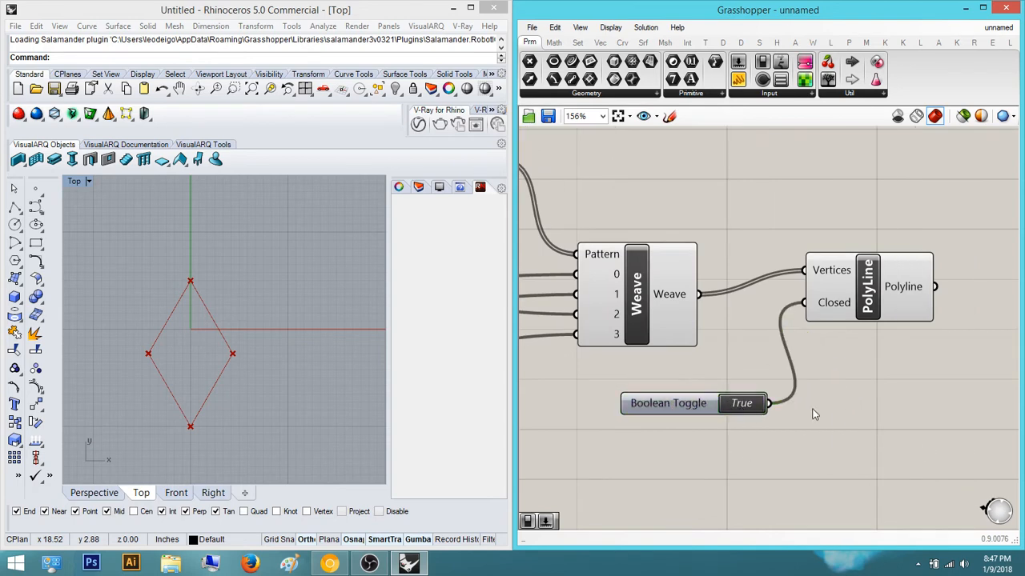
{"action": "scroll", "coordinate": [711, 425], "scroll_direction": "up", "scroll_amount": 2}
{"action": "right_click_drag", "start_coordinate": [775, 436], "coordinate": [706, 446]}
{"action": "left_click", "coordinate": [653, 443]}
{"action": "left_click", "coordinate": [687, 472]}
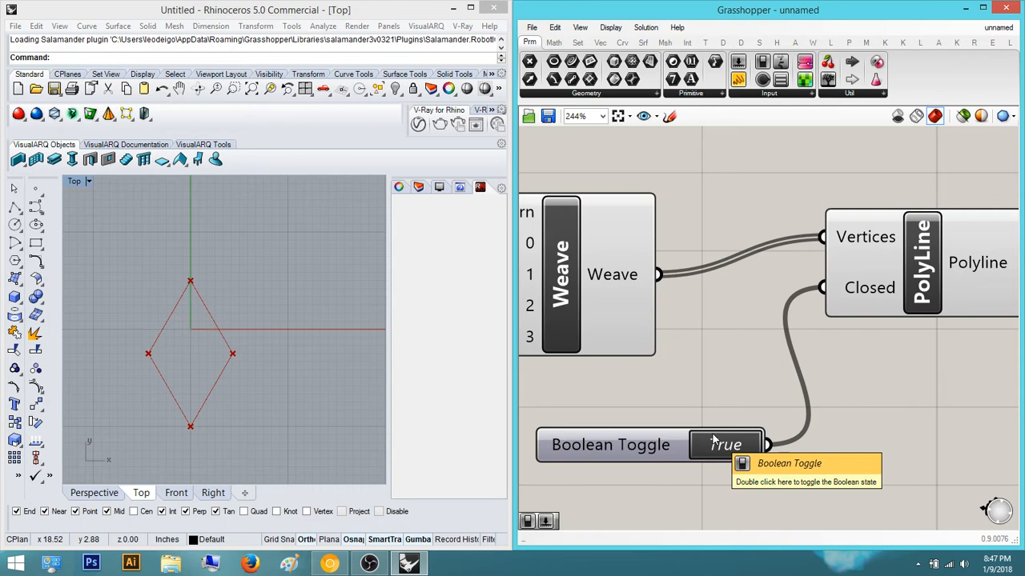
Try a Number Slider with the value 1 as the PolyLine's Closed input instead of the Boolean Toggle
{"action": "right_click_drag", "start_coordinate": [714, 438], "coordinate": [732, 342]}
{"action": "double_click", "coordinate": [762, 512]}
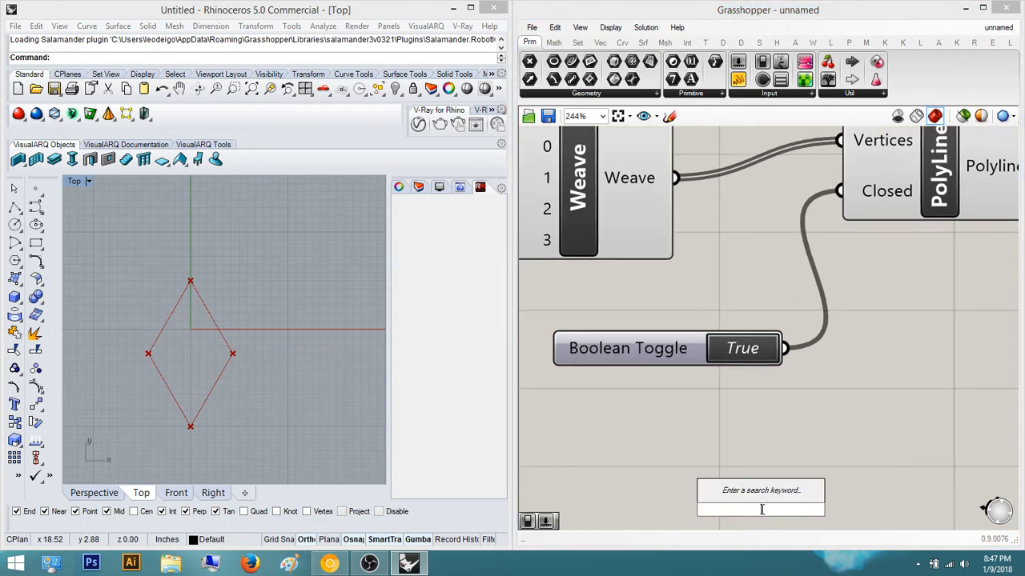
{"action": "type", "text": "1"}
{"action": "key", "text": "Return"}
{"action": "scroll", "coordinate": [580, 498], "scroll_direction": "down", "scroll_amount": 1}
{"action": "left_click_drag", "start_coordinate": [854, 508], "coordinate": [787, 253]}
{"action": "right_click_drag", "start_coordinate": [870, 412], "coordinate": [958, 387]}
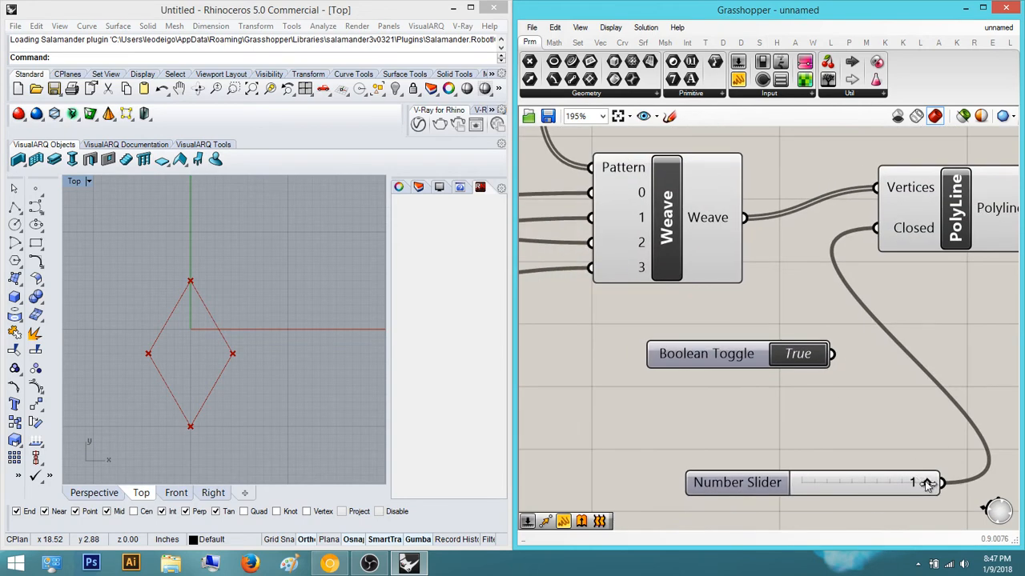
{"action": "mouse_move", "coordinate": [927, 483]}
{"action": "left_mouse_down"}
{"action": "mouse_move", "coordinate": [979, 481]}
{"action": "mouse_move", "coordinate": [589, 477]}
{"action": "mouse_move", "coordinate": [950, 478]}
{"action": "mouse_move", "coordinate": [686, 476]}
{"action": "mouse_move", "coordinate": [920, 475]}
{"action": "left_mouse_up"}
Reconnect the Boolean Toggle to the PolyLine's Closed input and delete the Number Slider
{"action": "right_click_drag", "start_coordinate": [922, 478], "coordinate": [868, 511]}
{"action": "left_click_drag", "start_coordinate": [776, 388], "coordinate": [822, 261]}
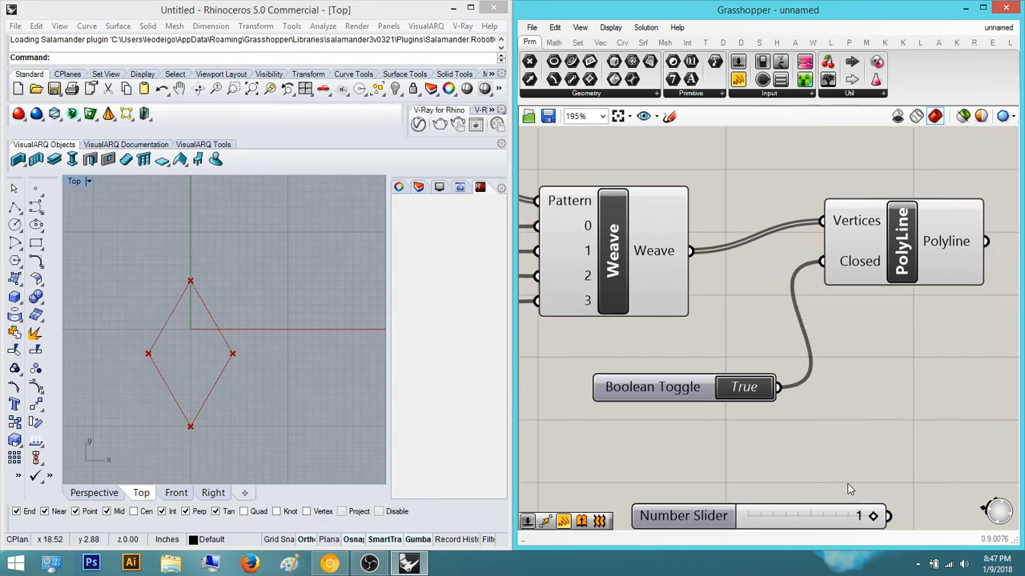
{"action": "left_click", "coordinate": [831, 512]}
{"action": "right_click_drag", "start_coordinate": [831, 506], "coordinate": [781, 473]}
{"action": "key", "text": "Delete"}
Switch the Boolean Toggle to False and back to True to compare the open and closed polyline
{"action": "left_click", "coordinate": [702, 367]}
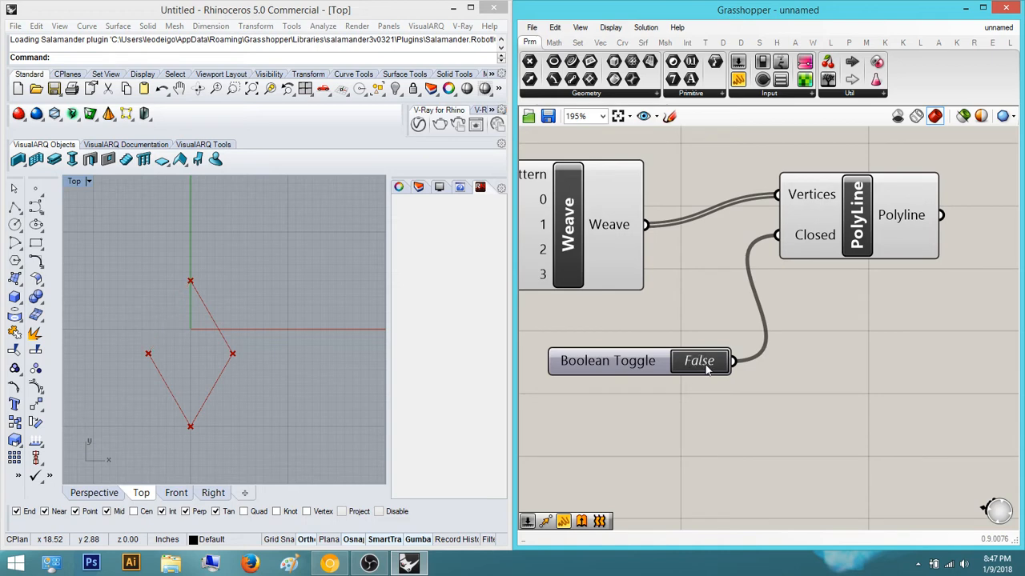
{"action": "right_click_drag", "start_coordinate": [720, 453], "coordinate": [811, 496]}
{"action": "left_click", "coordinate": [794, 401]}
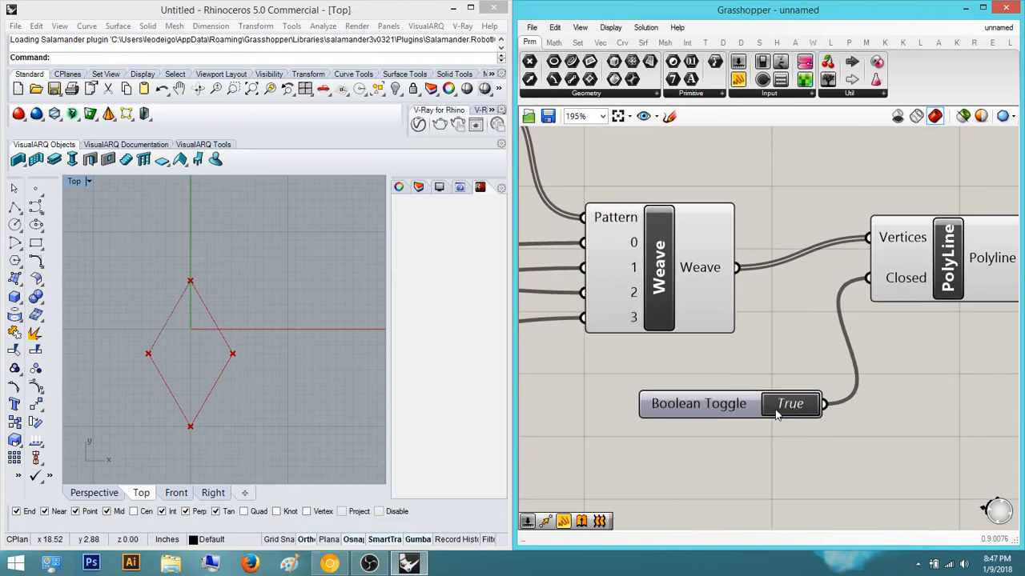
{"action": "left_click", "coordinate": [793, 405]}
{"action": "left_click", "coordinate": [792, 405]}
{"action": "scroll", "coordinate": [715, 430], "scroll_direction": "down", "scroll_amount": 3}
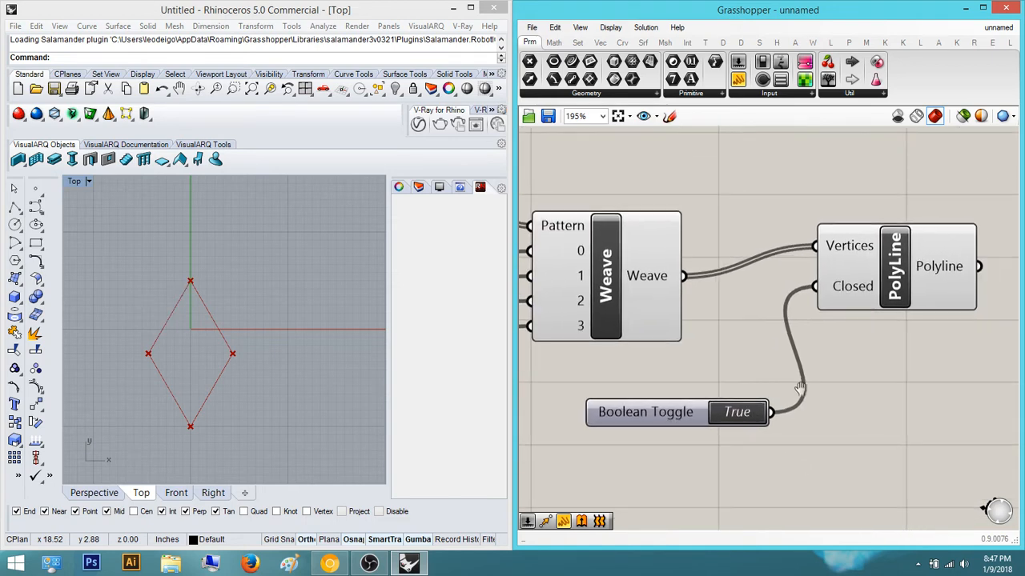
{"action": "double_click", "coordinate": [864, 318]}
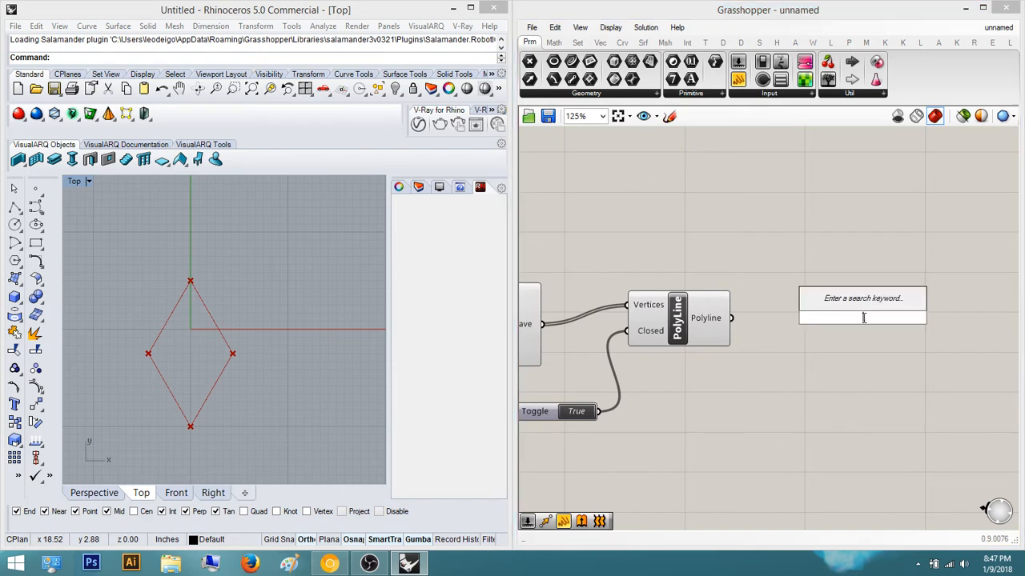
{"action": "right_click_drag", "start_coordinate": [733, 395], "coordinate": [757, 456]}
{"action": "left_click", "coordinate": [722, 393]}
{"action": "left_click", "coordinate": [792, 382]}
{"action": "right_click_drag", "start_coordinate": [879, 354], "coordinate": [812, 372]}
{"action": "double_click", "coordinate": [806, 397]}
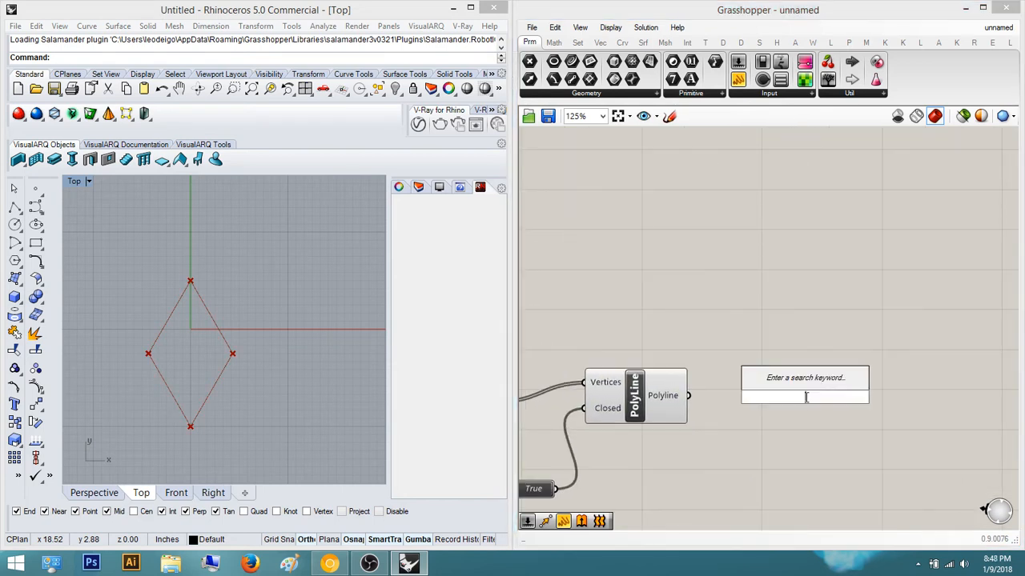
{"action": "right_click_drag", "start_coordinate": [801, 413], "coordinate": [768, 435]}
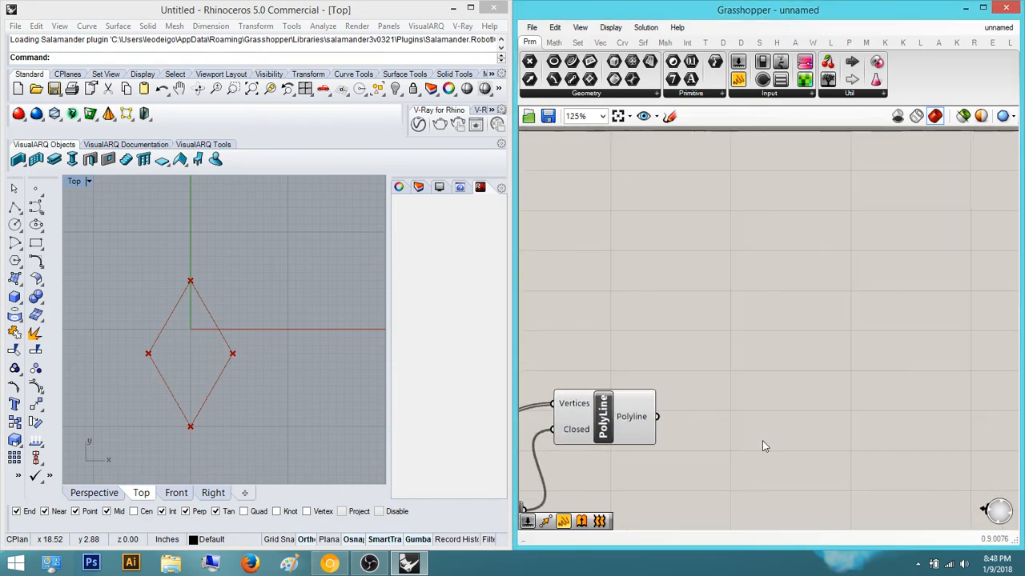
Examine the diamond outline that the PolyLine component produces in the Top viewport
{"action": "right_click_drag", "start_coordinate": [697, 353], "coordinate": [771, 319]}
{"action": "right_click_drag", "start_coordinate": [833, 345], "coordinate": [941, 337]}
{"action": "left_click", "coordinate": [798, 373]}
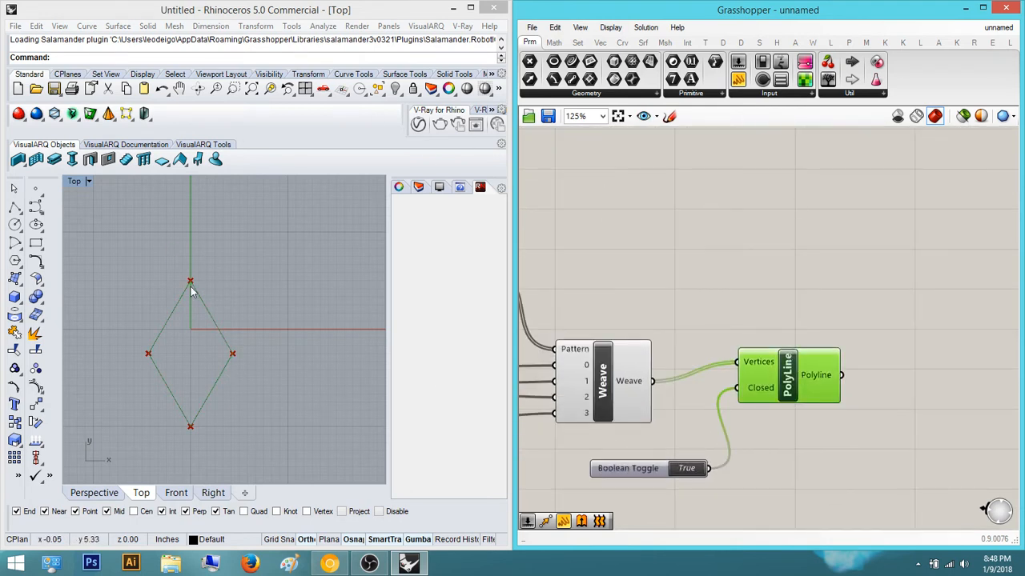
{"action": "left_click", "coordinate": [772, 256]}
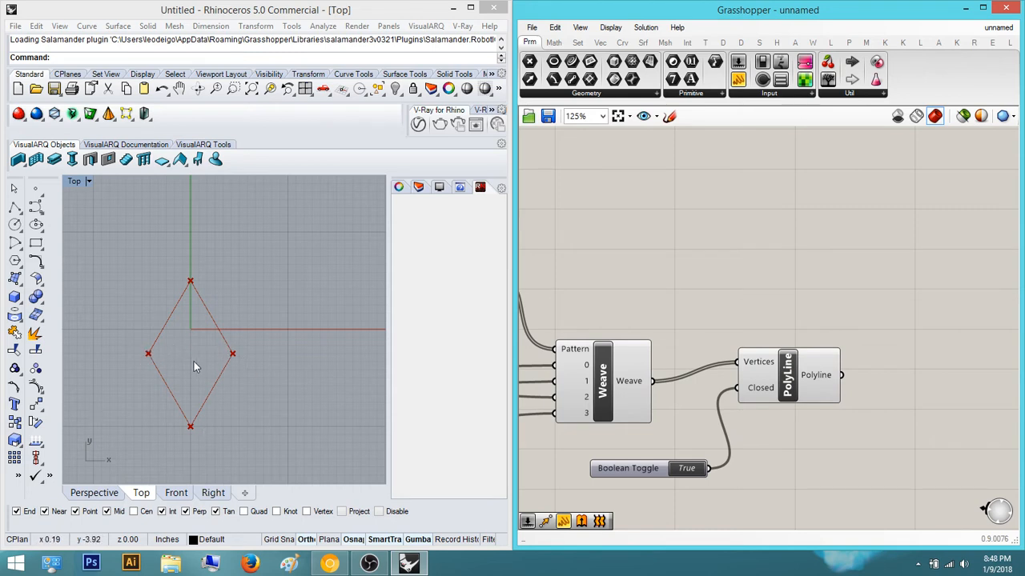
Add an Area component and connect the PolyLine's output to its Geometry input
{"action": "right_click_drag", "start_coordinate": [862, 363], "coordinate": [829, 360]}
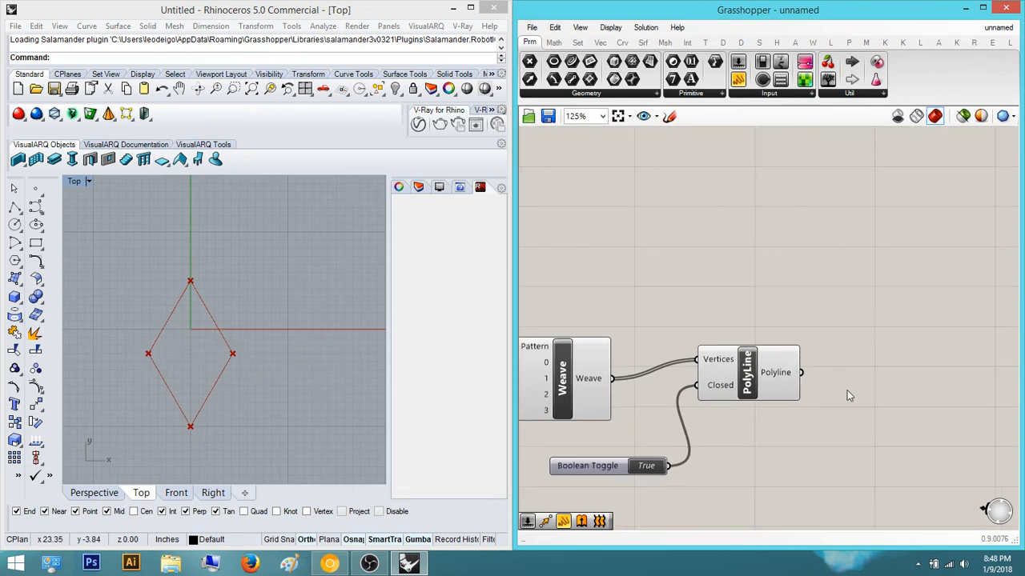
{"action": "double_click", "coordinate": [847, 390]}
{"action": "type", "text": "area"}
{"action": "key", "text": "Return"}
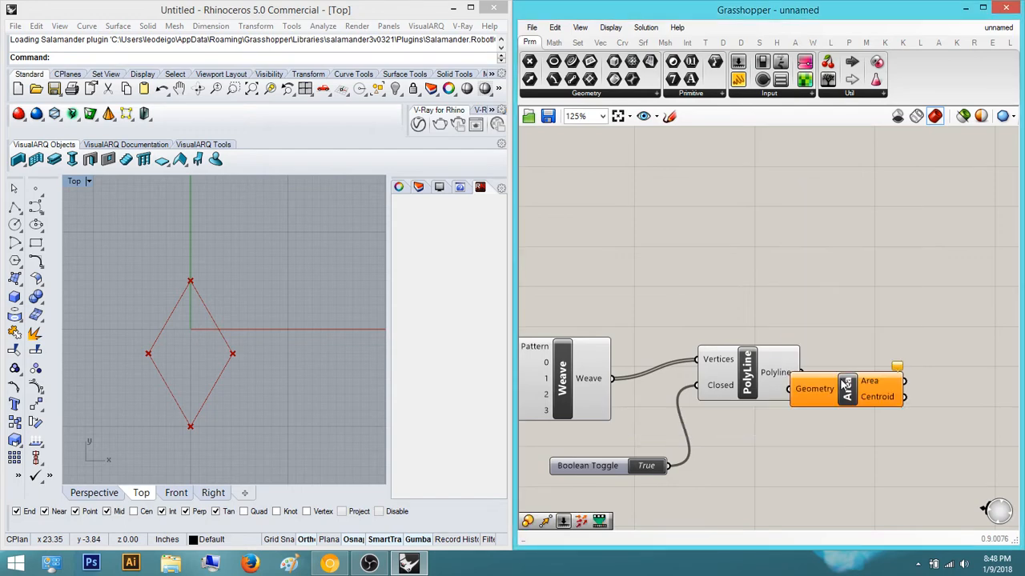
{"action": "left_click_drag", "start_coordinate": [843, 386], "coordinate": [799, 374]}
{"action": "right_click_drag", "start_coordinate": [844, 390], "coordinate": [758, 448]}
{"action": "left_click_drag", "start_coordinate": [823, 396], "coordinate": [821, 349]}
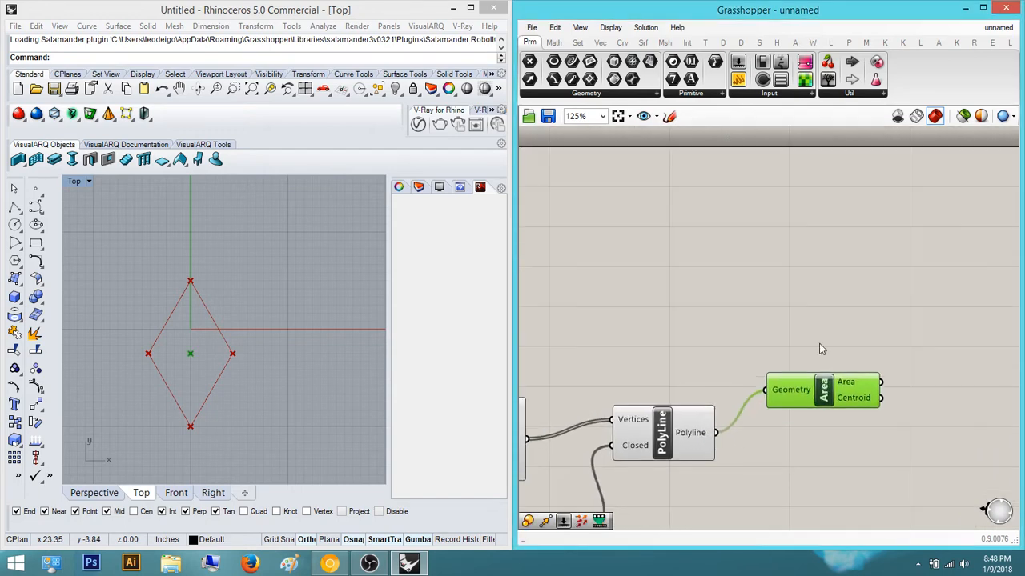
{"action": "left_click", "coordinate": [834, 309]}
Add a Distance component and place it below and beyond the Area component
{"action": "right_click_drag", "start_coordinate": [834, 307], "coordinate": [732, 302]}
{"action": "double_click", "coordinate": [737, 450]}
{"action": "type", "text": "di"}
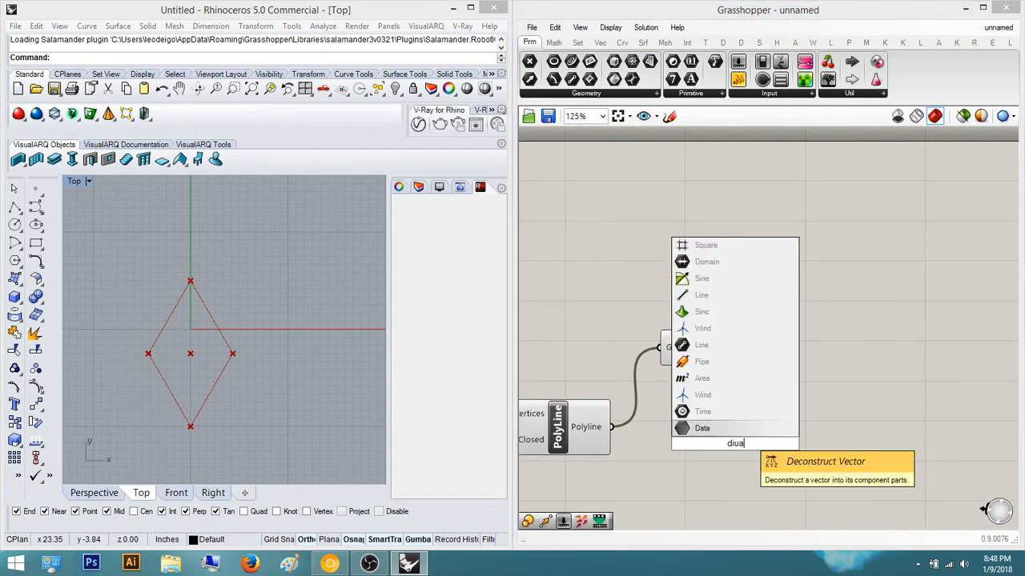
{"action": "type", "text": "stance"}
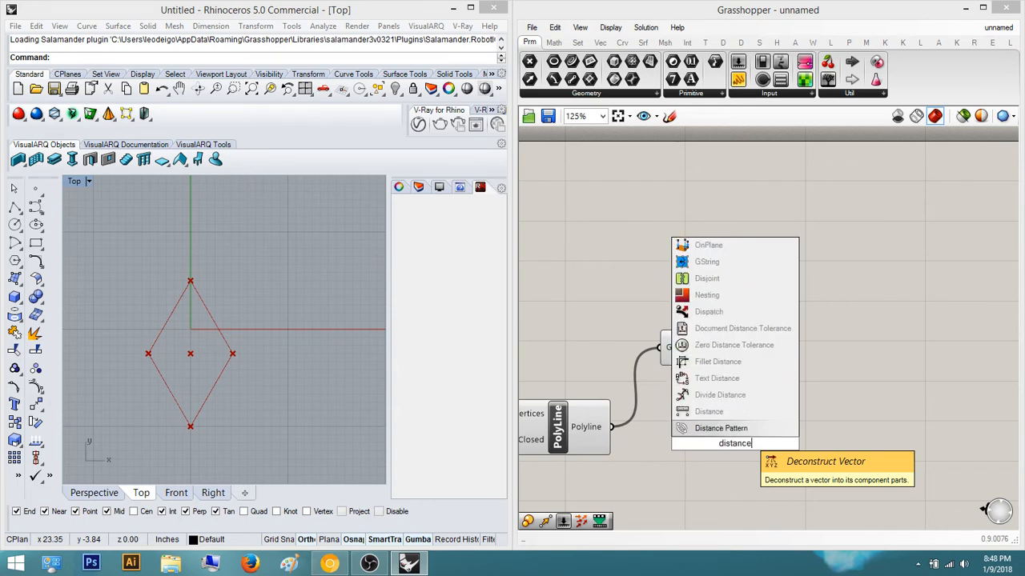
{"action": "key", "text": "Return"}
{"action": "left_click_drag", "start_coordinate": [685, 423], "coordinate": [775, 404]}
{"action": "left_click", "coordinate": [719, 363]}
{"action": "right_click_drag", "start_coordinate": [805, 409], "coordinate": [739, 409]}
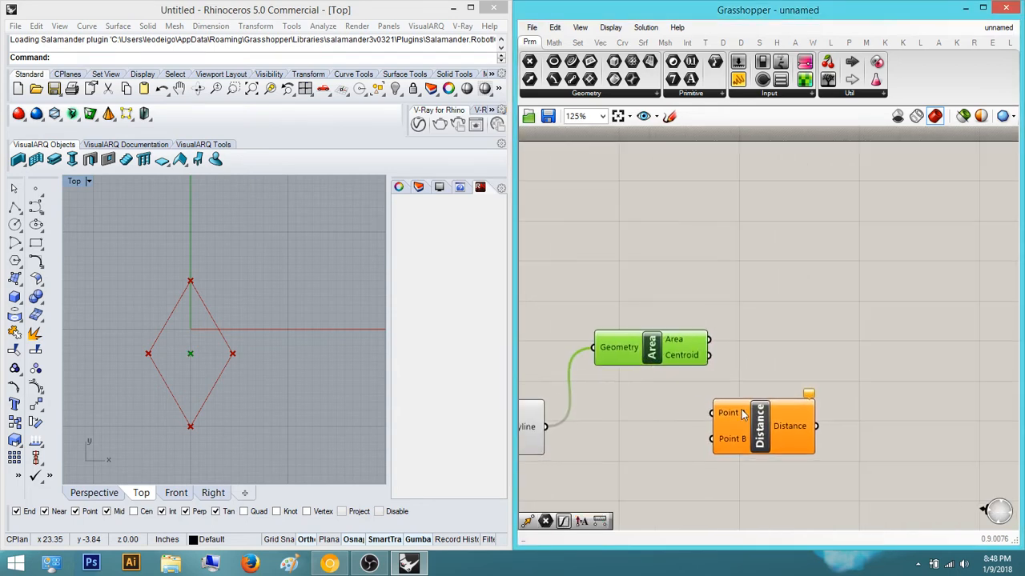
{"action": "left_click_drag", "start_coordinate": [801, 422], "coordinate": [868, 415]}
Examine the List Item components feeding the Weave component to identify the diamond corner each one supplies
{"action": "right_click_drag", "start_coordinate": [562, 441], "coordinate": [619, 432]}
{"action": "scroll", "coordinate": [629, 444], "scroll_direction": "down", "scroll_amount": 2}
{"action": "right_click_drag", "start_coordinate": [568, 465], "coordinate": [866, 357]}
{"action": "right_click_drag", "start_coordinate": [567, 385], "coordinate": [649, 375]}
{"action": "left_click", "coordinate": [616, 385]}
{"action": "left_click", "coordinate": [619, 431]}
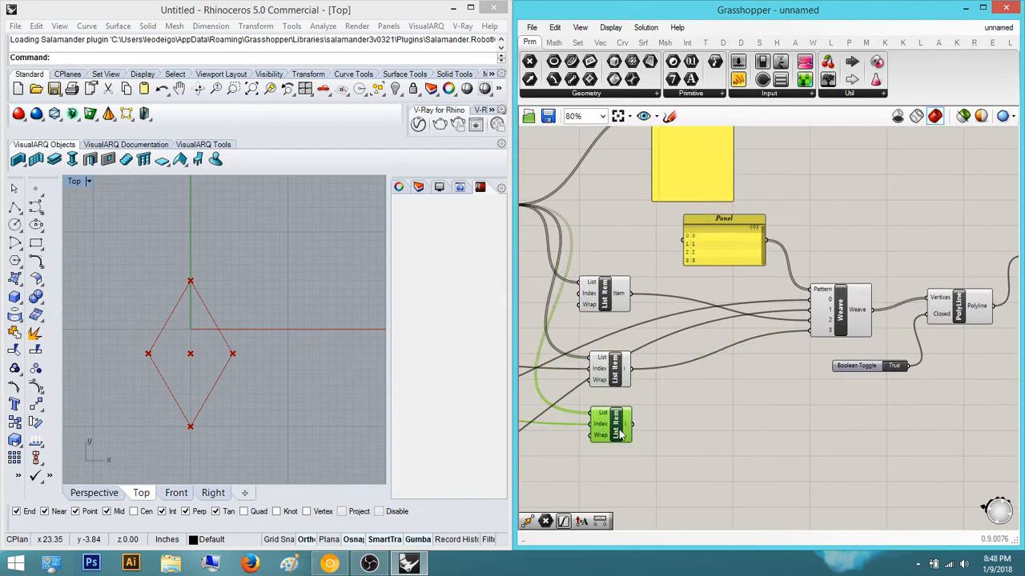
{"action": "scroll", "coordinate": [622, 432], "scroll_direction": "down", "scroll_amount": 1}
{"action": "right_click_drag", "start_coordinate": [623, 433], "coordinate": [788, 419]}
{"action": "right_click_drag", "start_coordinate": [578, 423], "coordinate": [676, 412]}
{"action": "left_click", "coordinate": [579, 411]}
{"action": "left_click", "coordinate": [592, 437]}
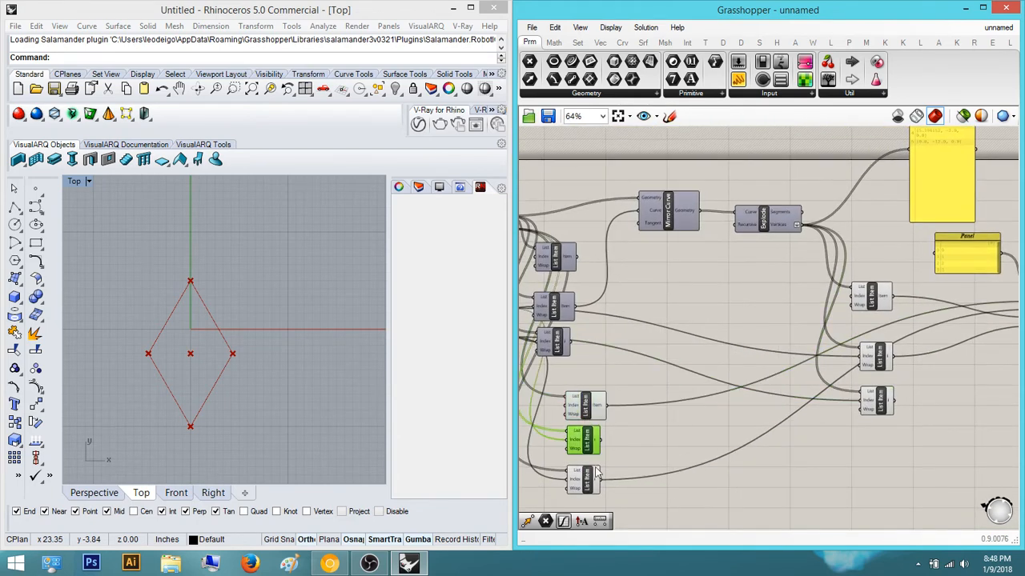
{"action": "left_click", "coordinate": [591, 496]}
{"action": "right_click_drag", "start_coordinate": [866, 471], "coordinate": [791, 470]}
{"action": "right_click_drag", "start_coordinate": [908, 362], "coordinate": [814, 361]}
{"action": "scroll", "coordinate": [879, 324], "scroll_direction": "up", "scroll_amount": 2}
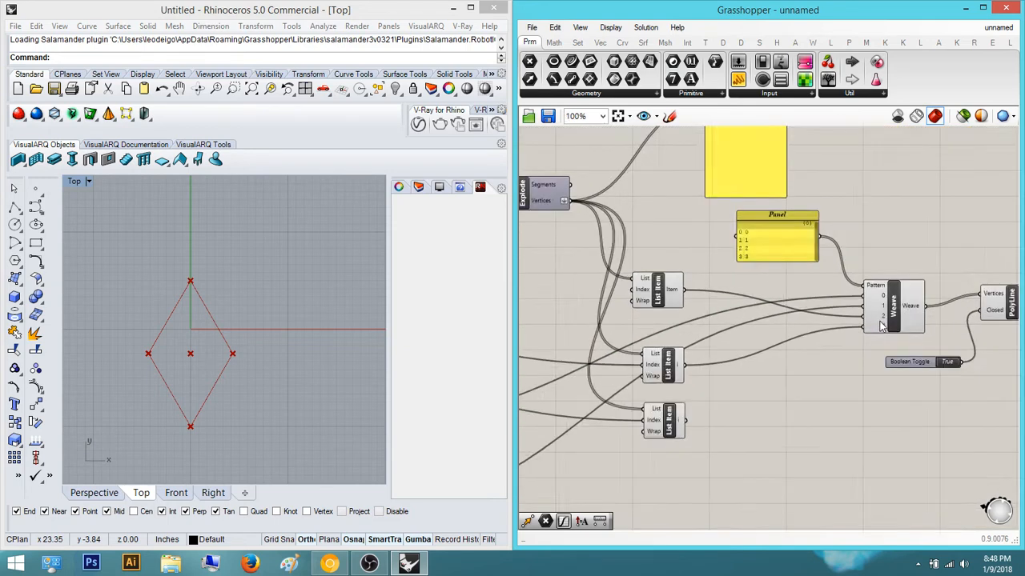
{"action": "right_click_drag", "start_coordinate": [859, 314], "coordinate": [722, 361]}
{"action": "scroll", "coordinate": [726, 365], "scroll_direction": "up", "scroll_amount": 2}
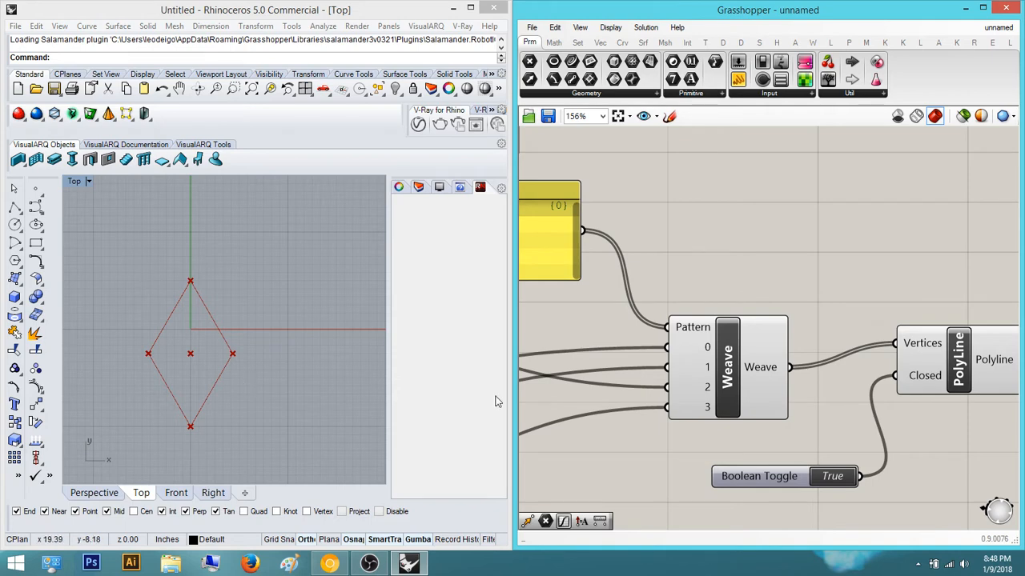
{"action": "right_click_drag", "start_coordinate": [741, 343], "coordinate": [806, 339]}
{"action": "left_click_drag", "start_coordinate": [793, 360], "coordinate": [790, 360]}
{"action": "scroll", "coordinate": [770, 365], "scroll_direction": "down", "scroll_amount": 4}
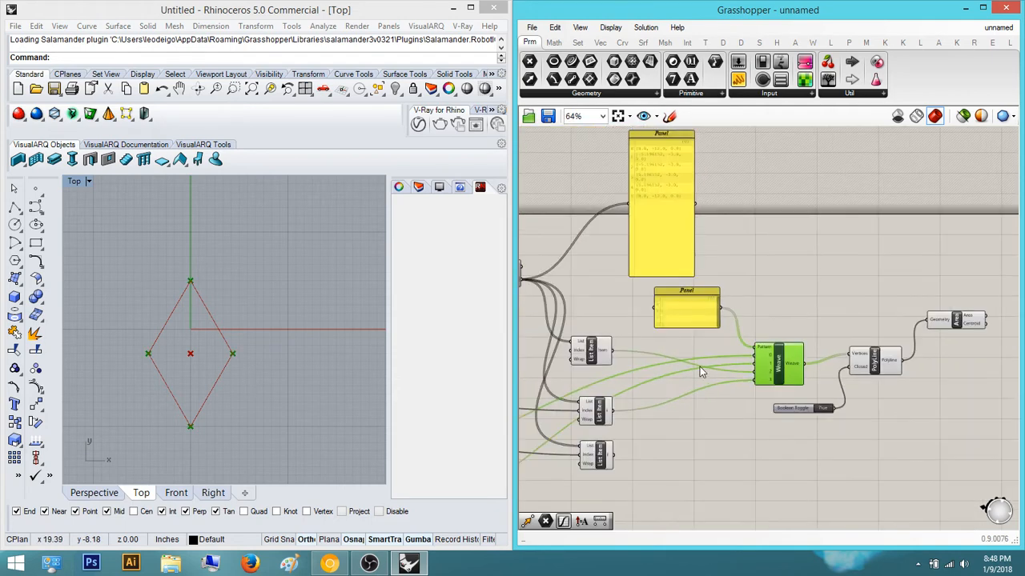
Connect the lowest of the three List Items below Mirror Curve to the Distance component's Point A and the Area's Centroid to Point B
{"action": "right_click_drag", "start_coordinate": [627, 402], "coordinate": [776, 363]}
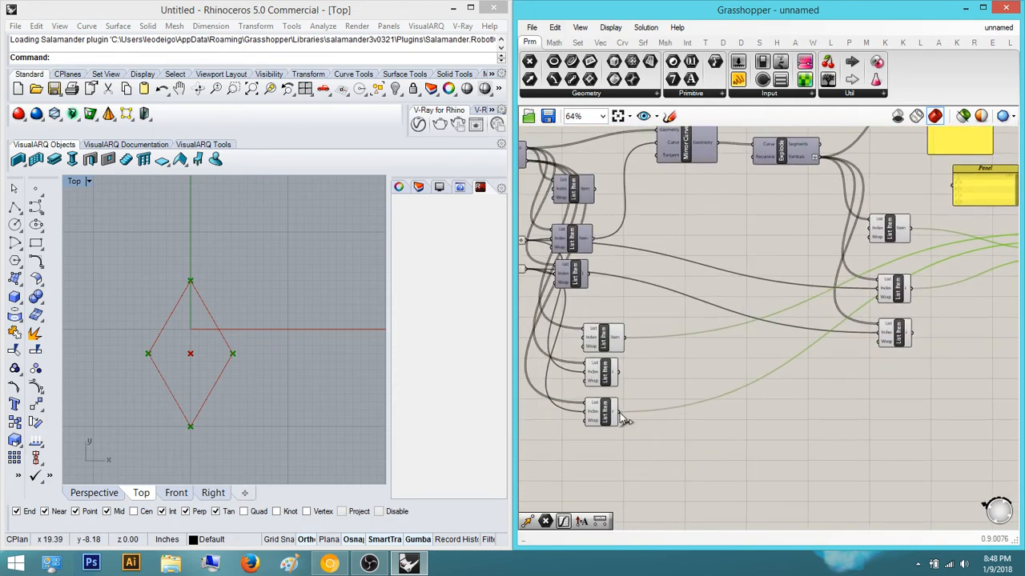
{"action": "scroll", "coordinate": [664, 405], "scroll_direction": "down", "scroll_amount": 4}
{"action": "left_click_drag", "start_coordinate": [619, 412], "coordinate": [834, 318]}
{"action": "scroll", "coordinate": [836, 368], "scroll_direction": "up", "scroll_amount": 5}
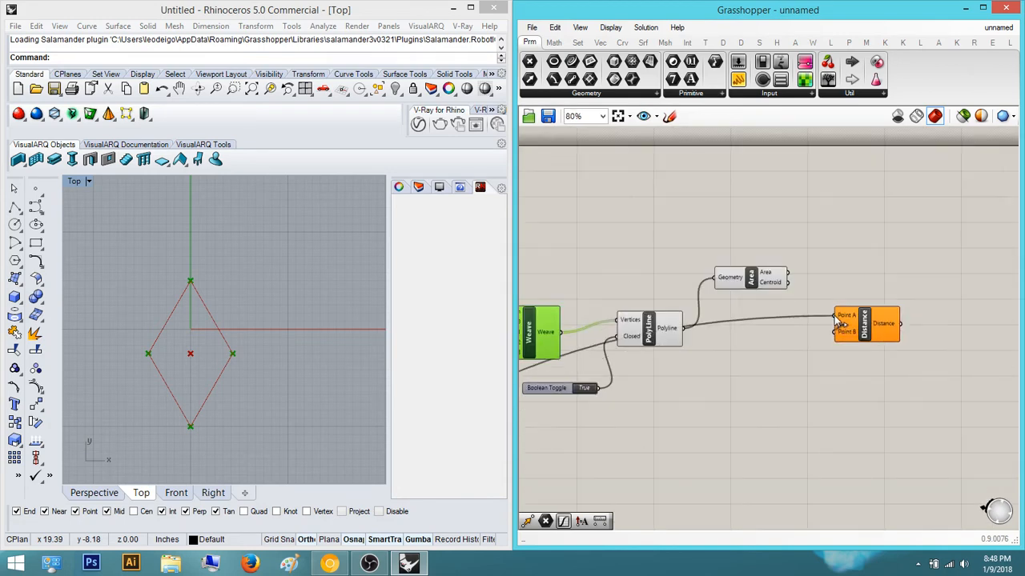
{"action": "left_click_drag", "start_coordinate": [787, 283], "coordinate": [850, 342]}
{"action": "left_click", "coordinate": [893, 362]}
{"action": "mouse_move", "coordinate": [869, 359]}
{"action": "right_mouse_down"}
{"action": "mouse_move", "coordinate": [736, 385]}
{"action": "mouse_move", "coordinate": [883, 349]}
{"action": "right_mouse_up"}
{"action": "left_click", "coordinate": [749, 361]}
{"action": "right_click_drag", "start_coordinate": [840, 383], "coordinate": [882, 377]}
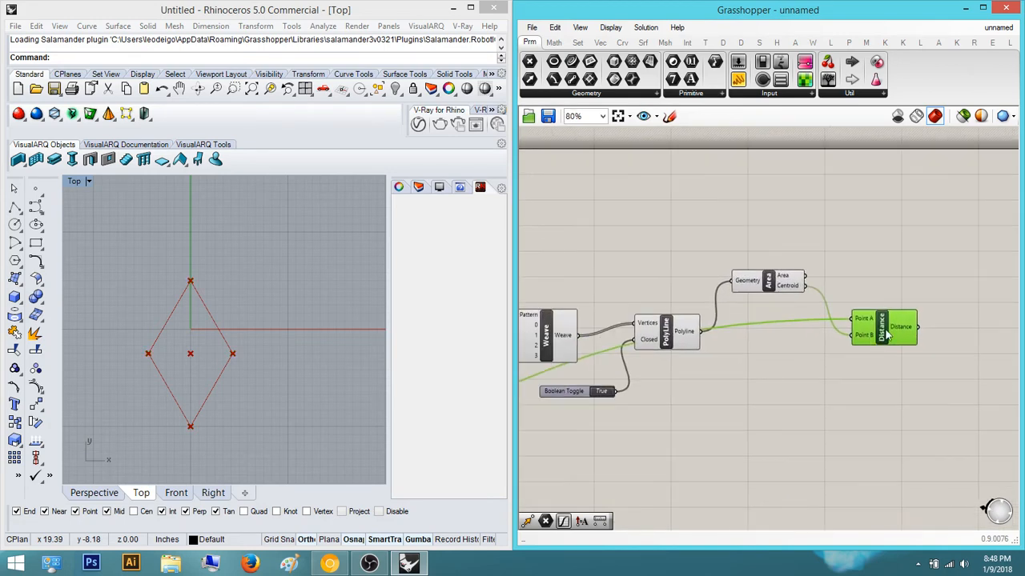
Add a second Distance component in the empty canvas area below the Boolean Toggle
{"action": "mouse_move", "coordinate": [904, 328]}
{"action": "mouse_move", "coordinate": [543, 429]}
{"action": "right_mouse_down"}
{"action": "mouse_move", "coordinate": [792, 349]}
{"action": "mouse_move", "coordinate": [798, 319]}
{"action": "mouse_move", "coordinate": [798, 393]}
{"action": "mouse_move", "coordinate": [777, 376]}
{"action": "mouse_move", "coordinate": [649, 381]}
{"action": "mouse_move", "coordinate": [537, 422]}
{"action": "right_mouse_up"}
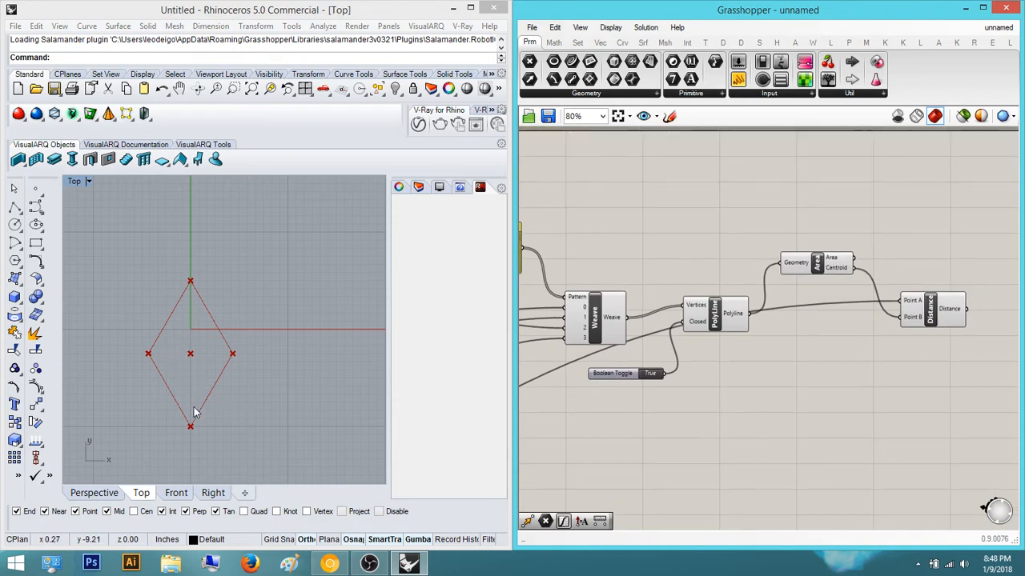
{"action": "right_click_drag", "start_coordinate": [589, 399], "coordinate": [672, 389]}
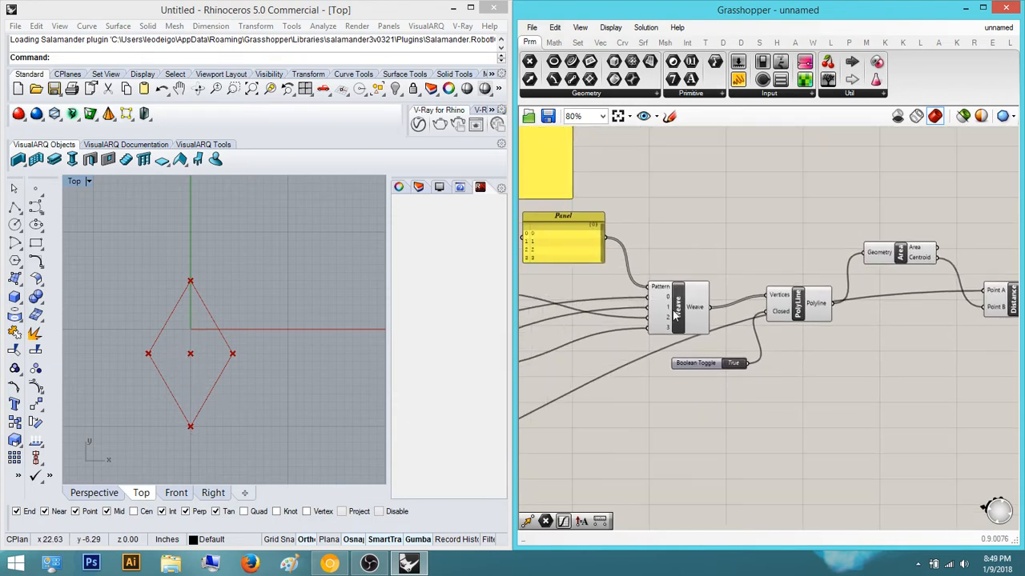
{"action": "left_click", "coordinate": [657, 315]}
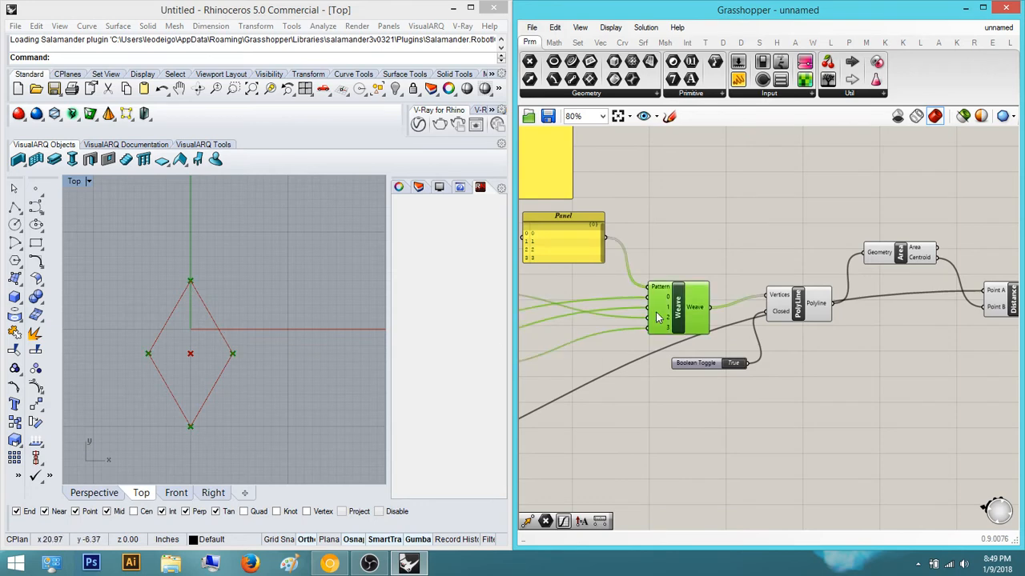
{"action": "right_click_drag", "start_coordinate": [677, 341], "coordinate": [729, 340]}
{"action": "left_click", "coordinate": [726, 488]}
{"action": "double_click", "coordinate": [726, 492]}
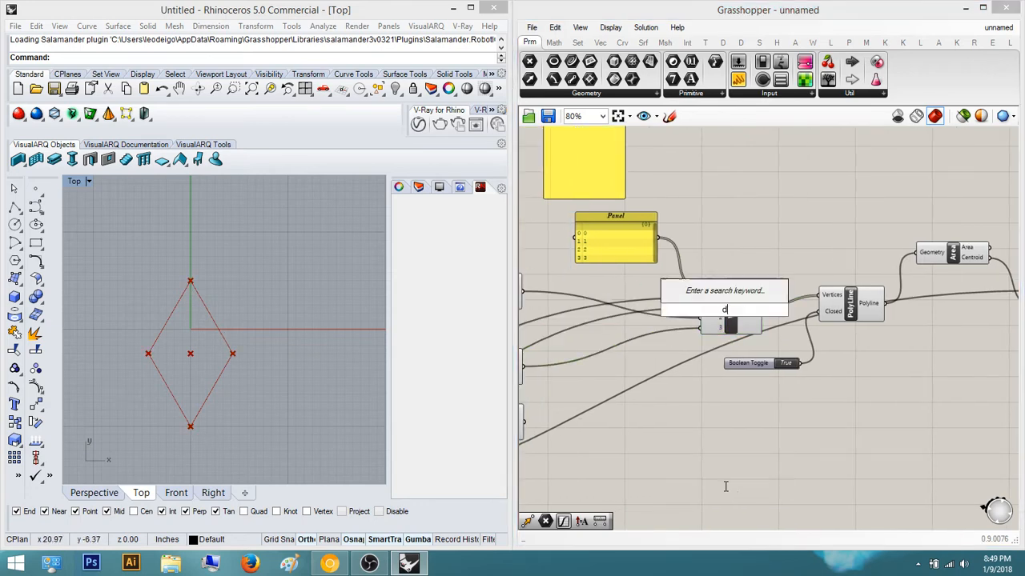
{"action": "type", "text": "dist"}
{"action": "key", "text": "Return"}
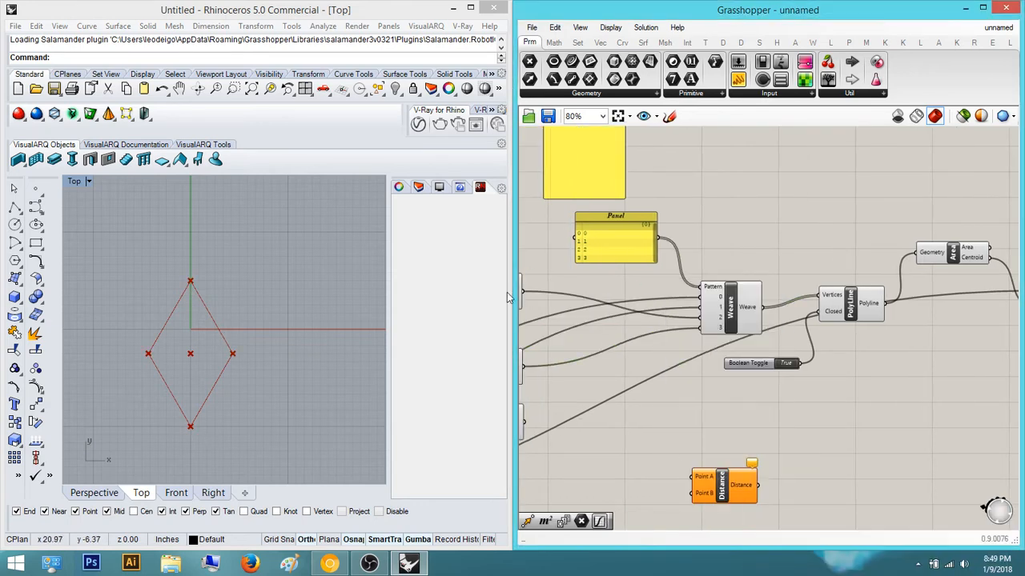
Connect the topmost List Item after Explode to the second Distance's Point A and the Area's Centroid to its Point B
{"action": "left_click_drag", "start_coordinate": [524, 293], "coordinate": [693, 478]}
{"action": "right_click_drag", "start_coordinate": [730, 485], "coordinate": [685, 442]}
{"action": "left_click_drag", "start_coordinate": [684, 442], "coordinate": [916, 407]}
{"action": "right_click_drag", "start_coordinate": [909, 377], "coordinate": [691, 338]}
{"action": "left_click_drag", "start_coordinate": [725, 177], "coordinate": [664, 383]}
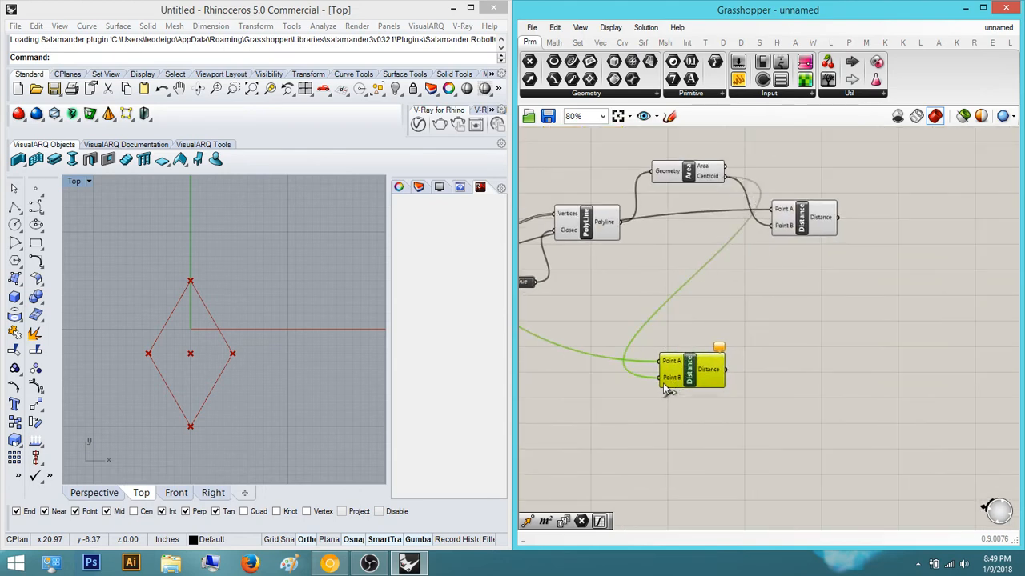
Place the second Distance component directly beneath the first one, lined up with it
{"action": "right_click_drag", "start_coordinate": [711, 370], "coordinate": [681, 398]}
{"action": "left_click_drag", "start_coordinate": [681, 399], "coordinate": [798, 348]}
{"action": "right_click_drag", "start_coordinate": [812, 333], "coordinate": [789, 342]}
{"action": "left_click_drag", "start_coordinate": [849, 391], "coordinate": [711, 176]}
{"action": "left_click", "coordinate": [832, 229]}
{"action": "right_click_drag", "start_coordinate": [835, 263], "coordinate": [821, 295]}
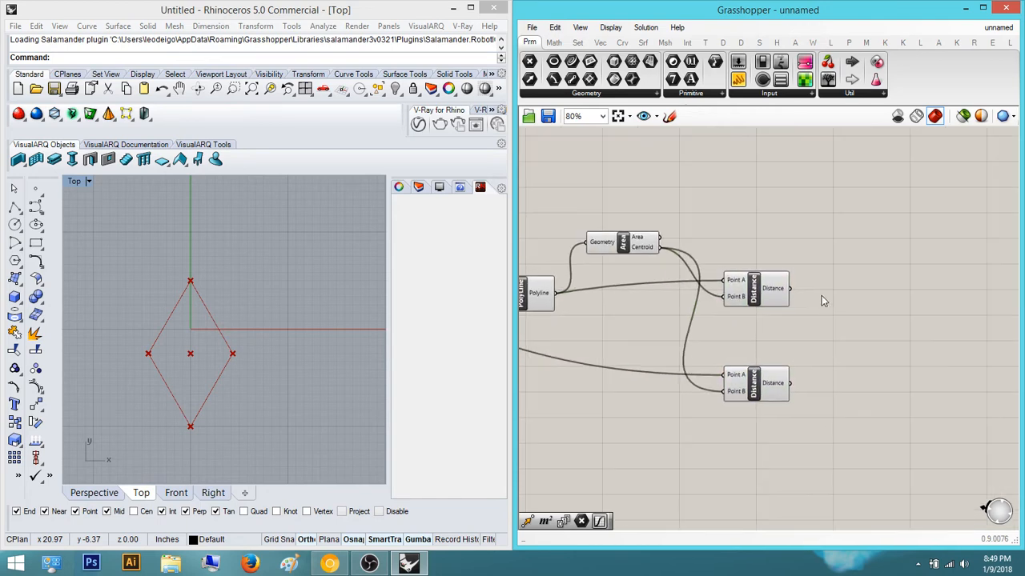
Add a Move component beyond the first Distance component and connect the PolyLine's output to its Geometry input
{"action": "double_click", "coordinate": [821, 293]}
{"action": "type", "text": "move"}
{"action": "key", "text": "Return"}
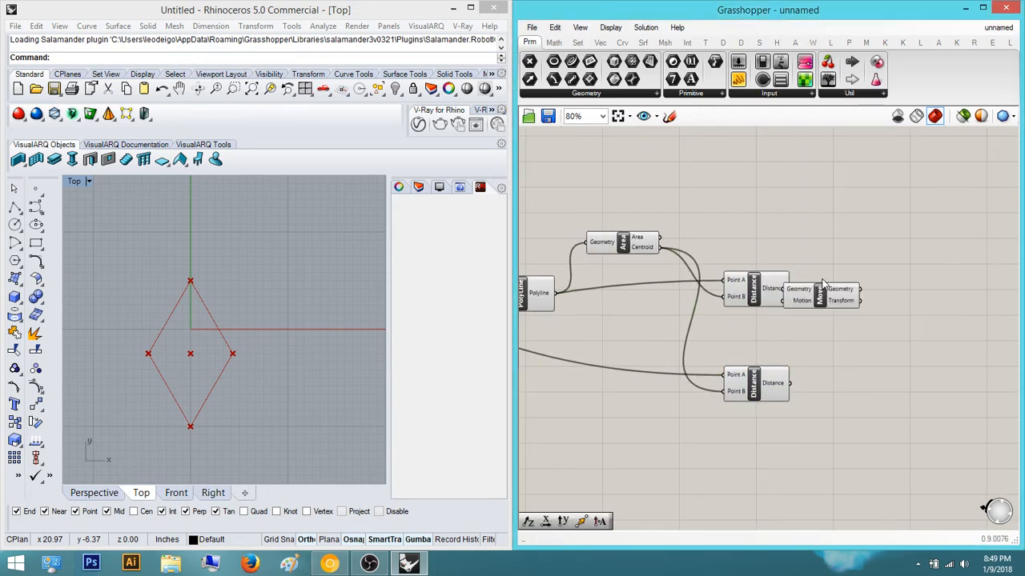
{"action": "left_click_drag", "start_coordinate": [825, 284], "coordinate": [884, 267]}
{"action": "left_click", "coordinate": [539, 323]}
{"action": "left_click_drag", "start_coordinate": [554, 295], "coordinate": [856, 273]}
{"action": "right_click_drag", "start_coordinate": [805, 279], "coordinate": [709, 280]}
{"action": "left_click_drag", "start_coordinate": [814, 285], "coordinate": [898, 286]}
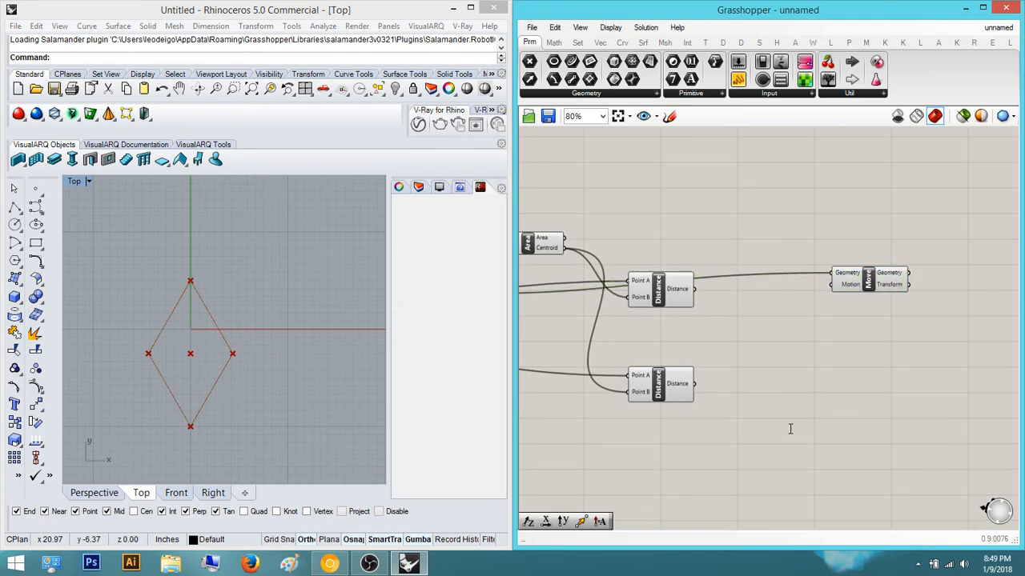
Add a Unit X component, connecting its vector to the Move's Motion input and the first Distance's output to its Factor
{"action": "double_click", "coordinate": [789, 428]}
{"action": "type", "text": "x"}
{"action": "key", "text": "Return"}
{"action": "scroll", "coordinate": [829, 454], "scroll_direction": "up", "scroll_amount": 2}
{"action": "left_click_drag", "start_coordinate": [822, 413], "coordinate": [832, 189]}
{"action": "left_click_drag", "start_coordinate": [618, 196], "coordinate": [749, 405]}
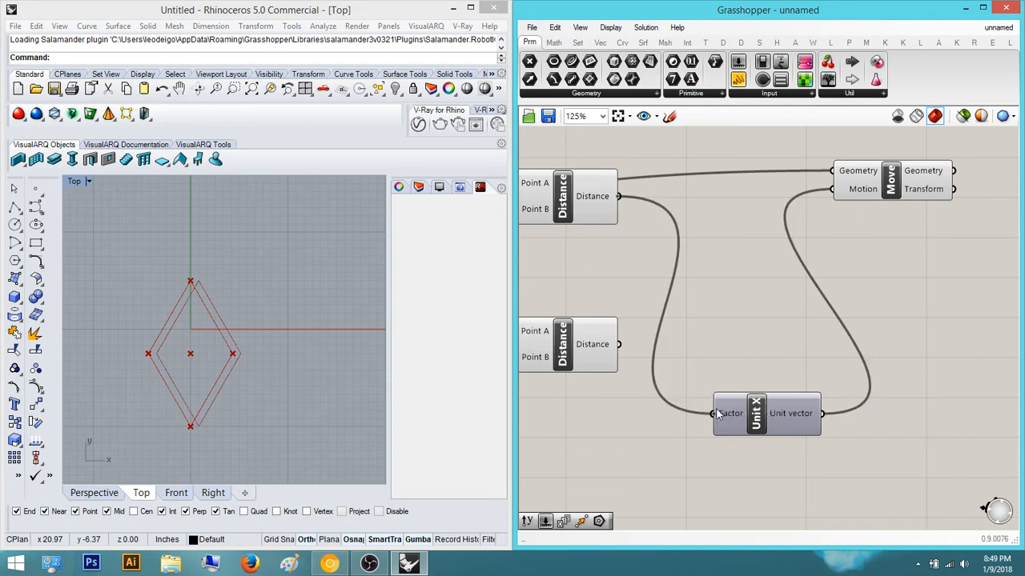
Rearrange the Unit X and Move components in a row beyond the first Distance component, with Unit X between Distance and Move
{"action": "scroll", "coordinate": [705, 275], "scroll_direction": "down", "scroll_amount": 2}
{"action": "left_click_drag", "start_coordinate": [794, 469], "coordinate": [719, 231]}
{"action": "left_click", "coordinate": [827, 200]}
{"action": "right_click_drag", "start_coordinate": [823, 279], "coordinate": [790, 305]}
{"action": "scroll", "coordinate": [778, 337], "scroll_direction": "up", "scroll_amount": 1}
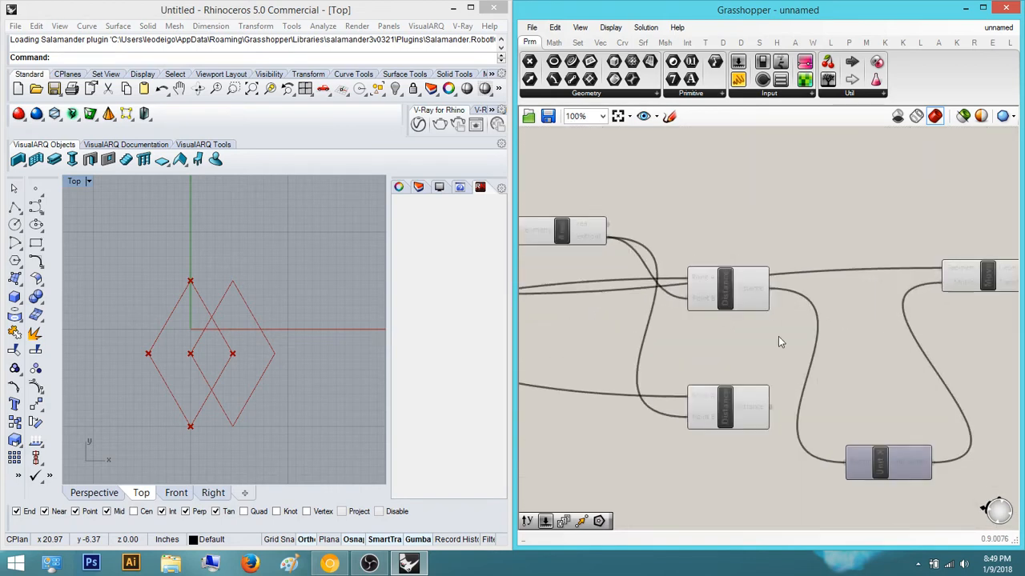
{"action": "right_click_drag", "start_coordinate": [932, 469], "coordinate": [874, 450]}
{"action": "right_click_drag", "start_coordinate": [985, 471], "coordinate": [908, 488]}
{"action": "left_click_drag", "start_coordinate": [907, 488], "coordinate": [734, 205]}
{"action": "right_click_drag", "start_coordinate": [795, 330], "coordinate": [735, 351]}
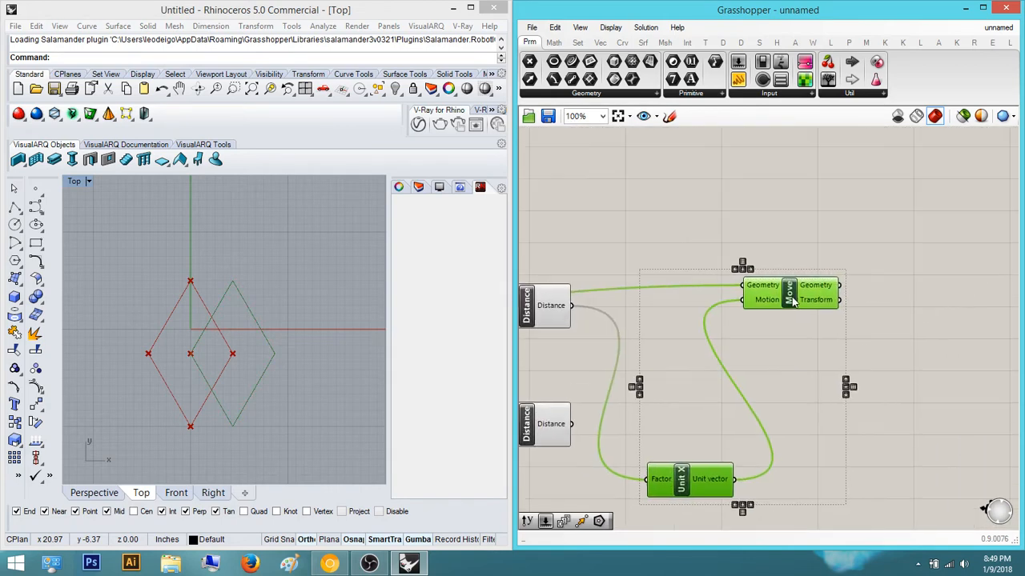
{"action": "left_click_drag", "start_coordinate": [815, 288], "coordinate": [947, 196]}
{"action": "left_click", "coordinate": [864, 289]}
{"action": "left_click_drag", "start_coordinate": [851, 390], "coordinate": [795, 299]}
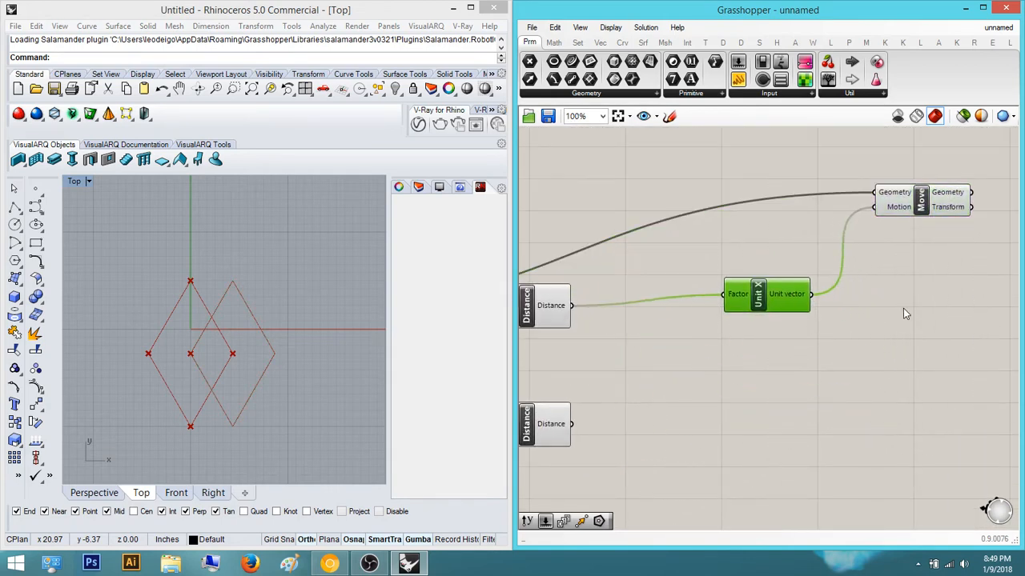
{"action": "left_click", "coordinate": [929, 200]}
{"action": "left_click_drag", "start_coordinate": [928, 200], "coordinate": [968, 287]}
Add a Scribble label between the two Distance components
{"action": "left_click", "coordinate": [864, 406]}
{"action": "right_click_drag", "start_coordinate": [864, 406], "coordinate": [995, 410]}
{"action": "scroll", "coordinate": [608, 297], "scroll_direction": "up", "scroll_amount": 2}
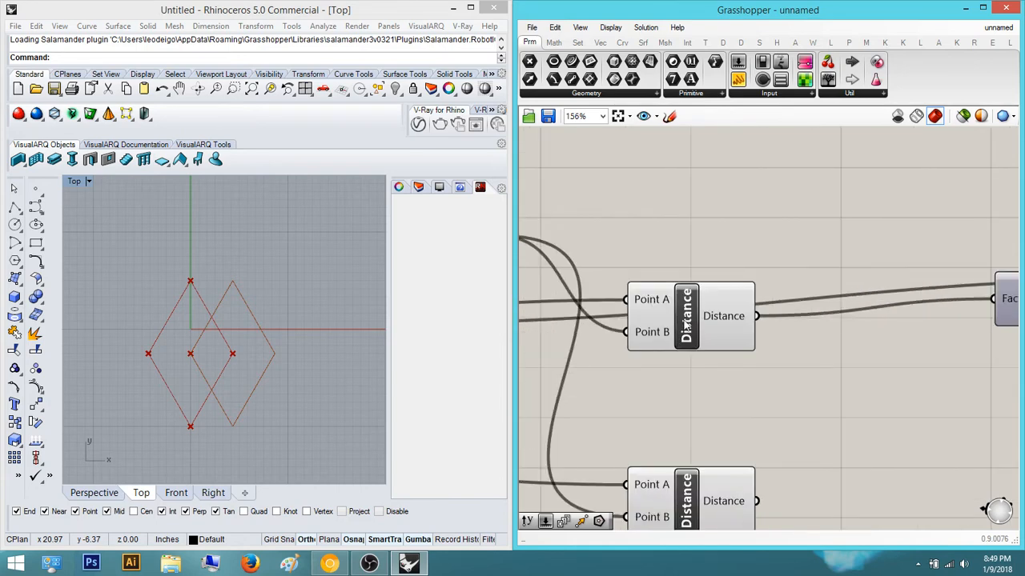
{"action": "left_click", "coordinate": [686, 320]}
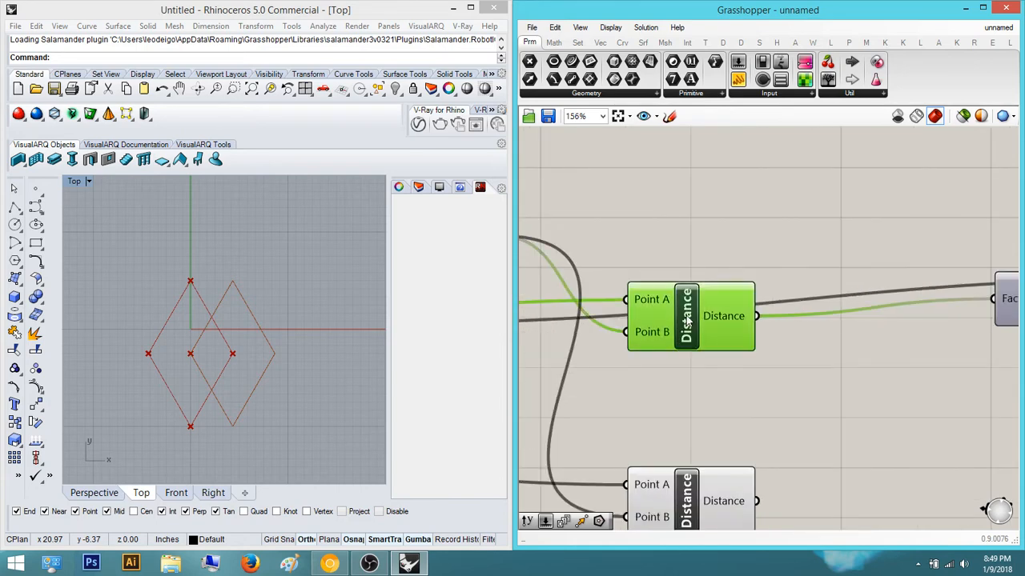
{"action": "left_click", "coordinate": [702, 400]}
{"action": "right_click_drag", "start_coordinate": [702, 400], "coordinate": [745, 391]}
{"action": "double_click", "coordinate": [729, 391]}
{"action": "type", "text": "scribble"}
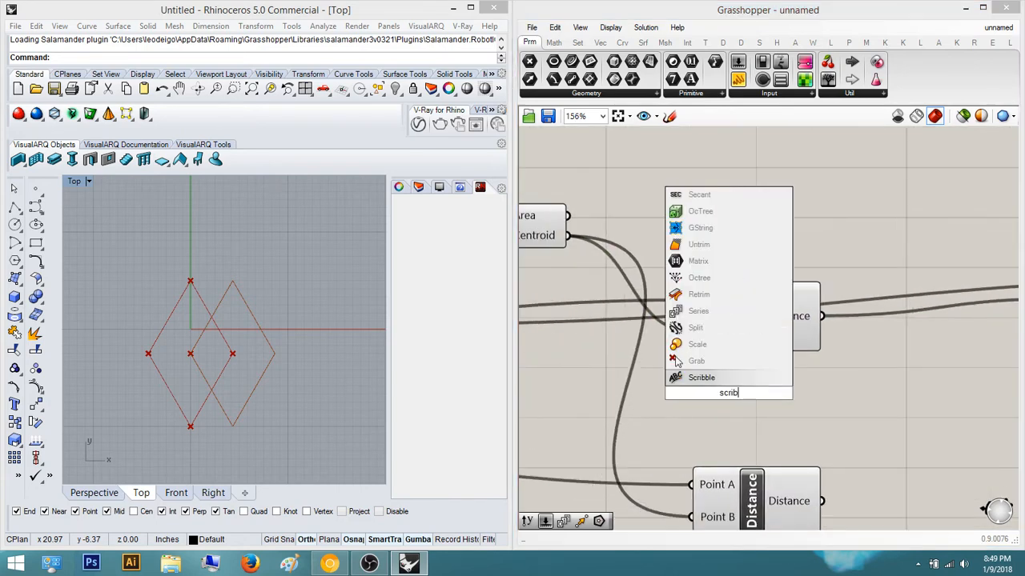
{"action": "key", "text": "Return"}
Set the Scribble's text to "Short Length Distance to Midpoint" and position it just beneath the first Distance component
{"action": "double_click", "coordinate": [730, 395]}
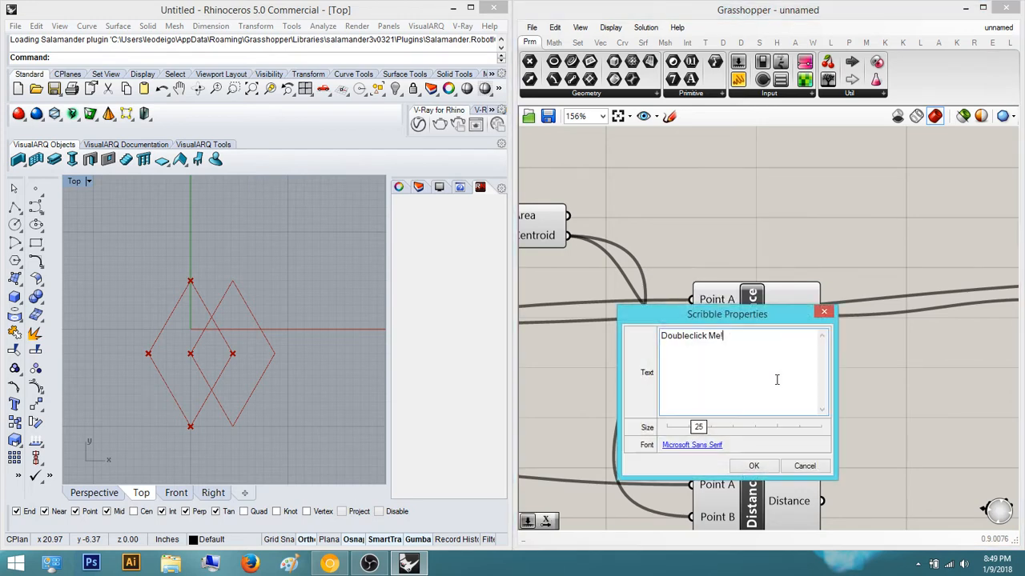
{"action": "key", "text": "ctrl+a"}
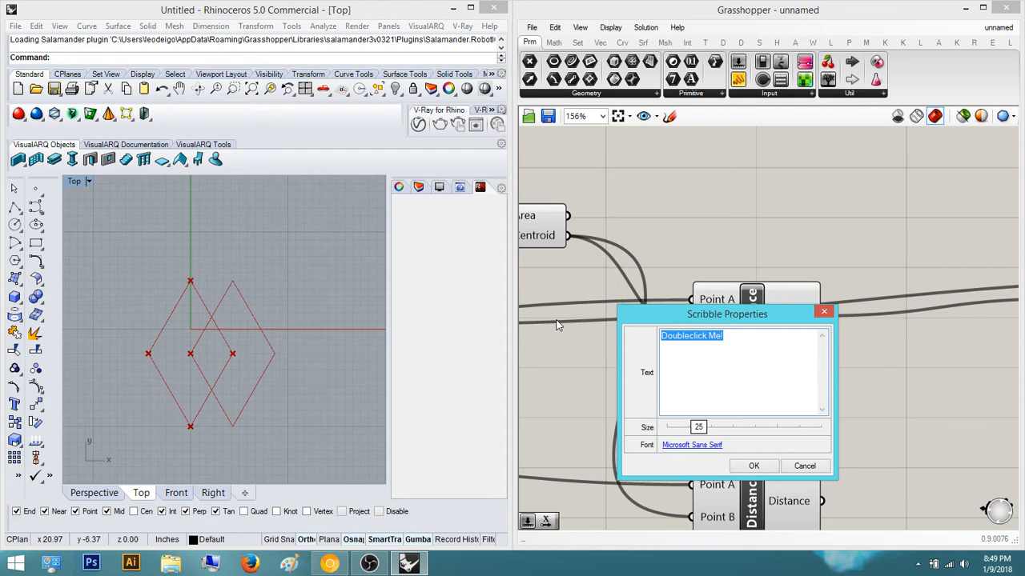
{"action": "type", "text": "Midpoint"}
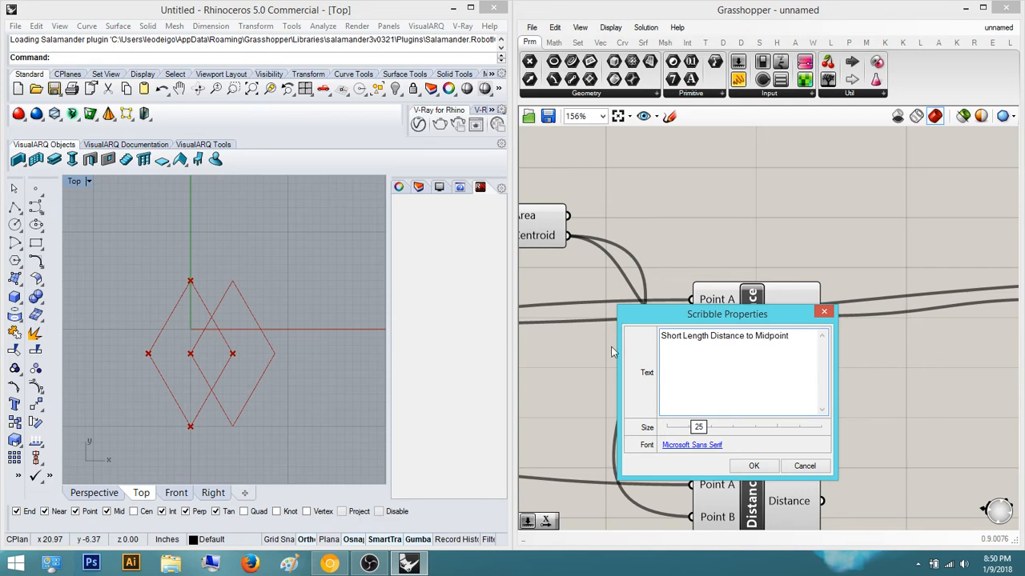
{"action": "left_click", "coordinate": [747, 470]}
{"action": "scroll", "coordinate": [803, 405], "scroll_direction": "down", "scroll_amount": 3}
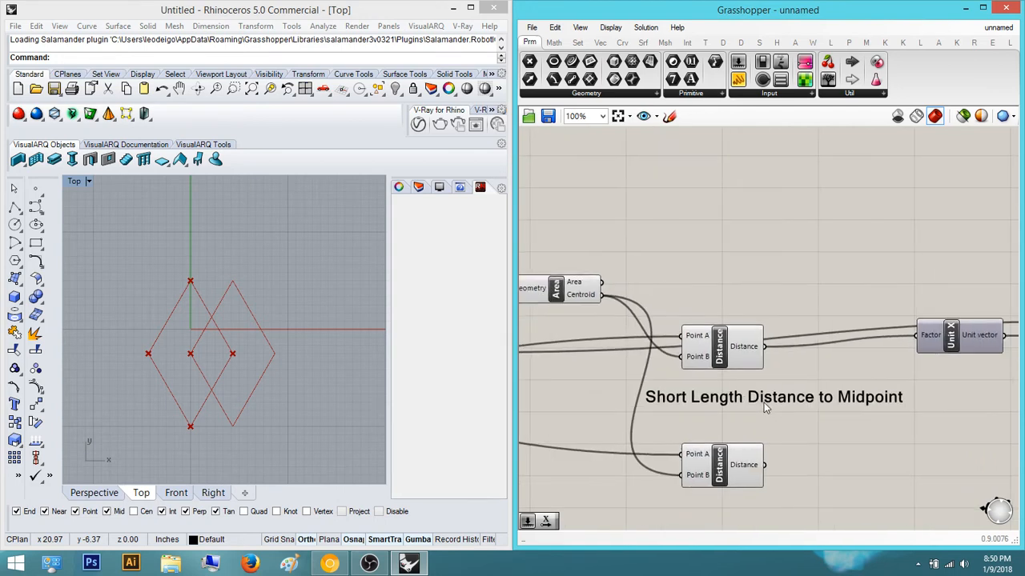
{"action": "left_click_drag", "start_coordinate": [712, 388], "coordinate": [688, 399]}
{"action": "left_click", "coordinate": [847, 404]}
{"action": "right_click_drag", "start_coordinate": [847, 403], "coordinate": [823, 392]}
Duplicate the Scribble label and place the copy beneath the second Distance component
{"action": "left_click", "coordinate": [764, 375]}
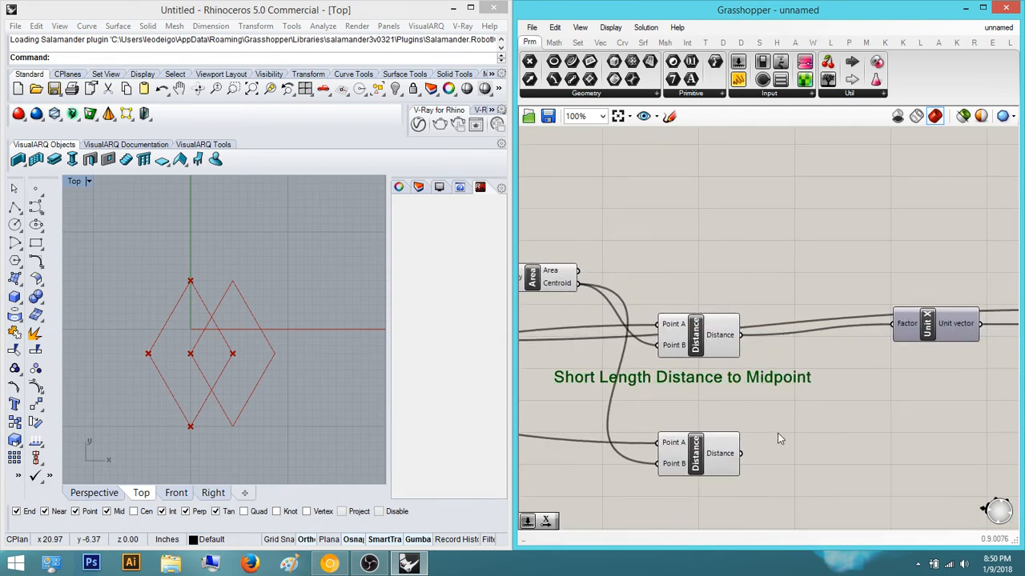
{"action": "mouse_move", "coordinate": [777, 434]}
{"action": "right_mouse_down"}
{"action": "mouse_move", "coordinate": [796, 401]}
{"action": "mouse_move", "coordinate": [790, 336]}
{"action": "right_mouse_up"}
{"action": "key", "text": "ctrl+c"}
{"action": "key", "text": "ctrl+v"}
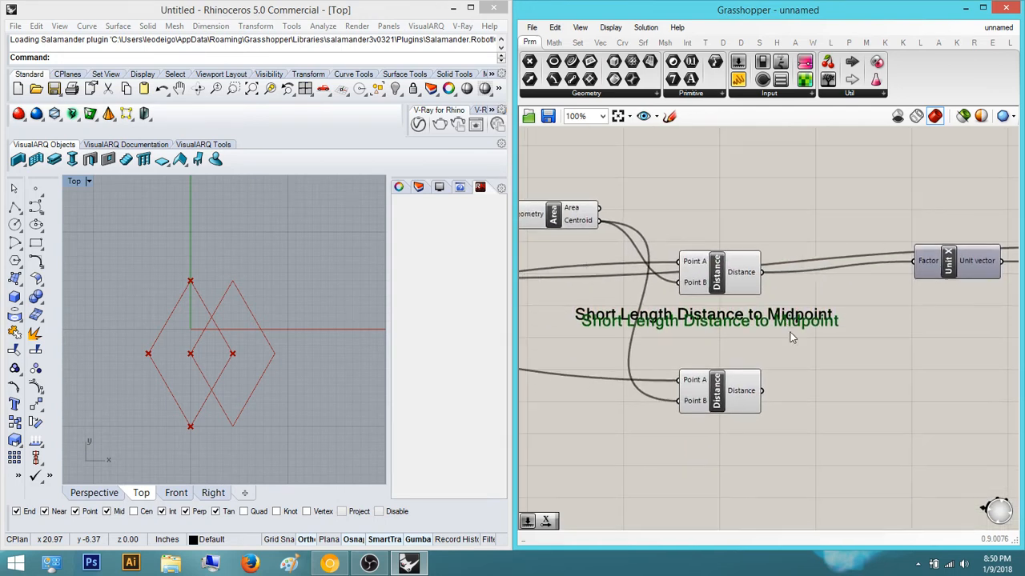
{"action": "left_click_drag", "start_coordinate": [787, 322], "coordinate": [766, 443]}
Change the copied Scribble's text to "Long Length Distance to Midpoint"
{"action": "double_click", "coordinate": [707, 442]}
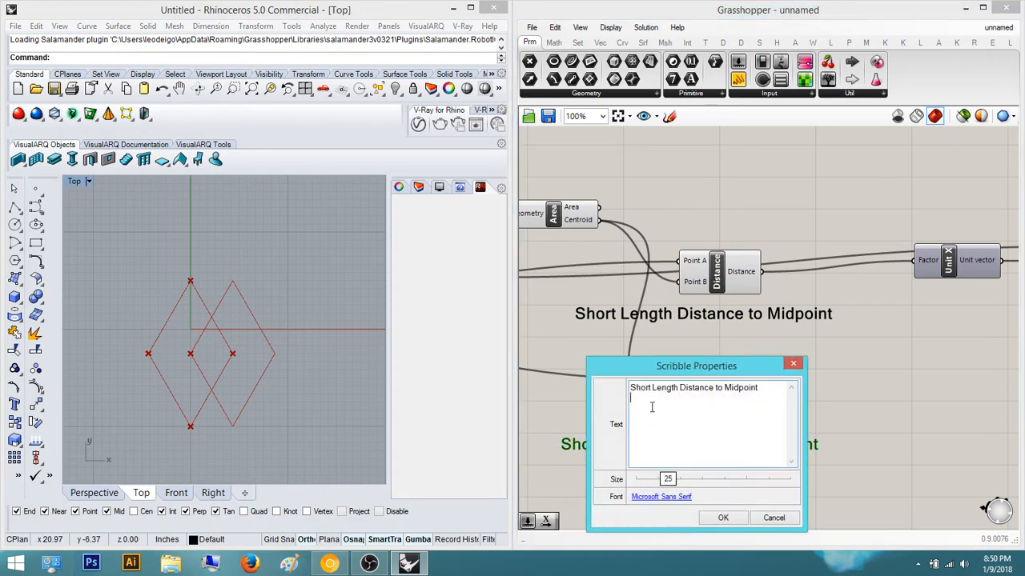
{"action": "left_click_drag", "start_coordinate": [652, 390], "coordinate": [585, 385]}
{"action": "key", "text": "BackSpace"}
{"action": "type", "text": "Long"}
{"action": "left_click", "coordinate": [723, 518]}
Align the two Scribble labels on a common vertical centre line
{"action": "left_click", "coordinate": [900, 371]}
{"action": "left_click_drag", "start_coordinate": [876, 490], "coordinate": [813, 305]}
{"action": "left_click", "coordinate": [697, 297]}
{"action": "left_click", "coordinate": [827, 337]}
{"action": "right_click_drag", "start_coordinate": [824, 346], "coordinate": [809, 373]}
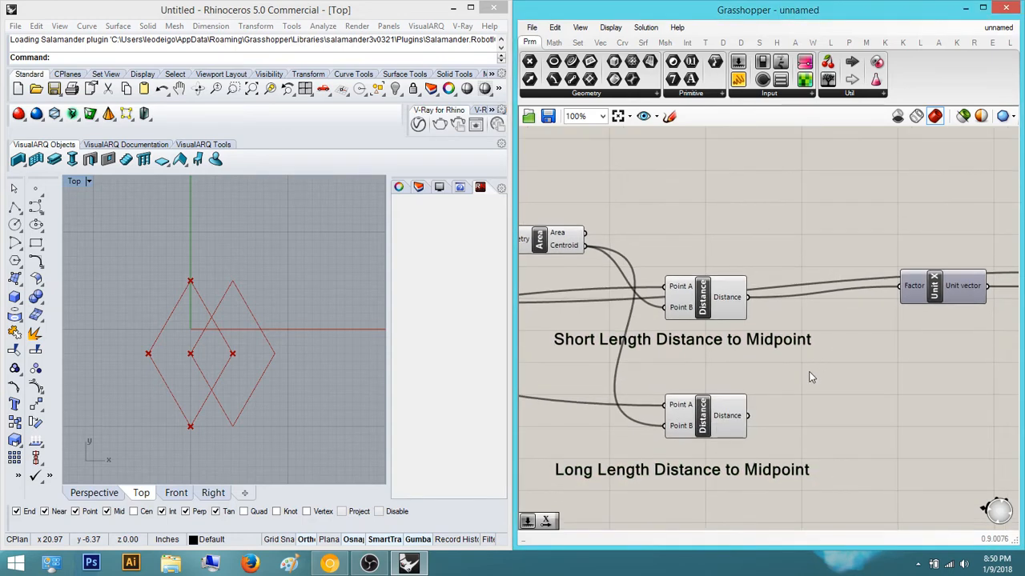
Group each Distance component with the Scribble label beneath it
{"action": "left_click_drag", "start_coordinate": [723, 369], "coordinate": [674, 282]}
{"action": "middle_click", "coordinate": [706, 292]}
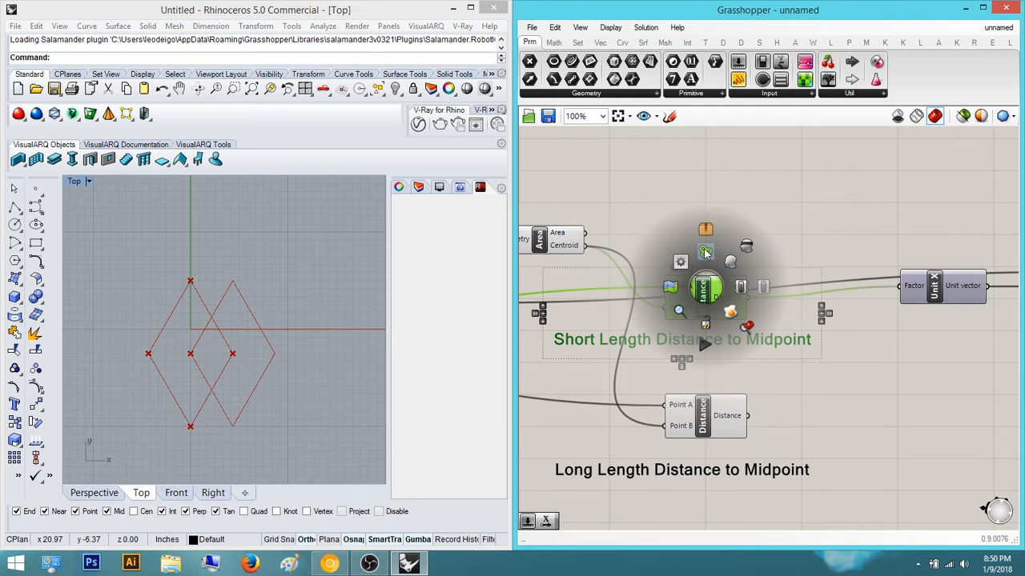
{"action": "left_click", "coordinate": [706, 253]}
{"action": "right_click_drag", "start_coordinate": [736, 375], "coordinate": [776, 313]}
{"action": "left_click_drag", "start_coordinate": [796, 451], "coordinate": [698, 330]}
{"action": "middle_click", "coordinate": [749, 344]}
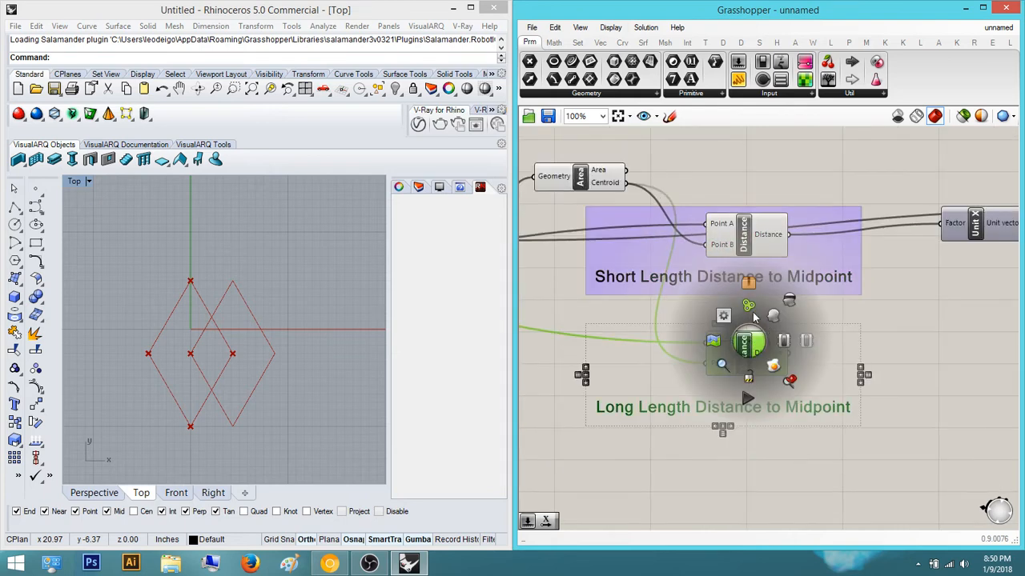
{"action": "left_click", "coordinate": [749, 308]}
Move the Unit X component slightly lower, closer to the Move component
{"action": "right_click_drag", "start_coordinate": [853, 351], "coordinate": [732, 361]}
{"action": "left_click_drag", "start_coordinate": [793, 261], "coordinate": [862, 313]}
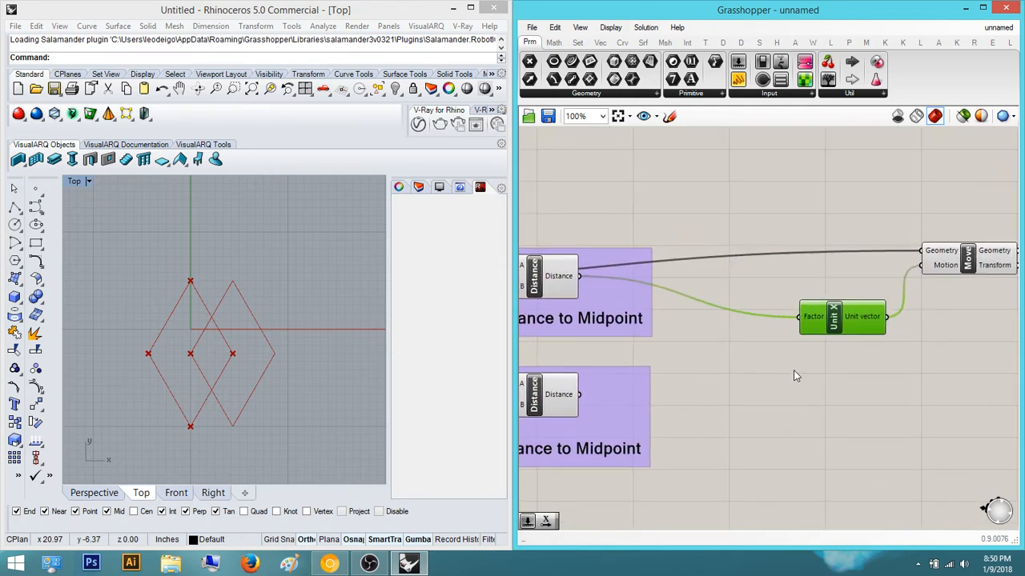
Add a Multiplication component below the Unit X component and connect the upper Distance output to its A input
{"action": "double_click", "coordinate": [795, 375]}
{"action": "type", "text": "mult"}
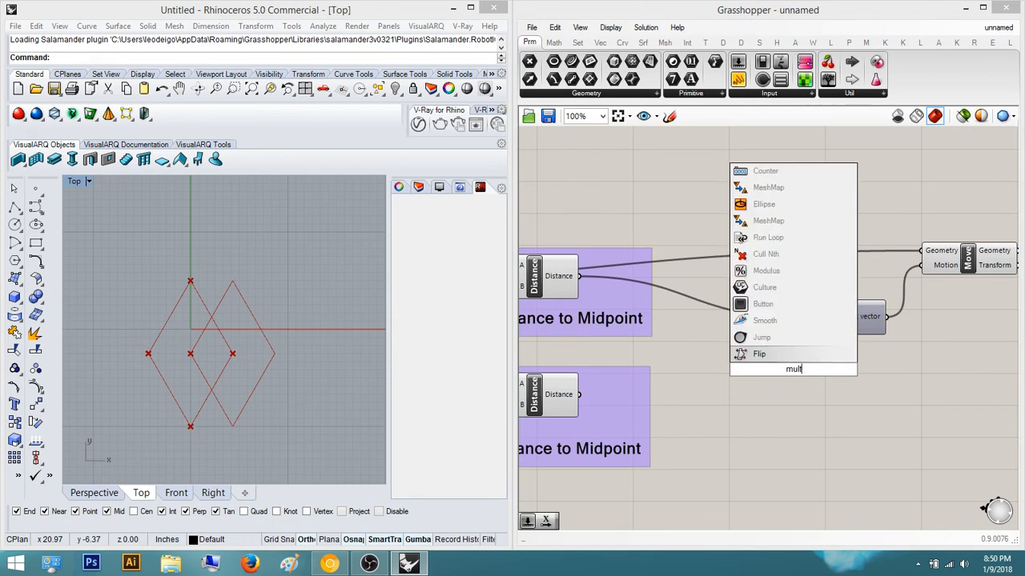
{"action": "type", "text": "pp"}
{"action": "key", "text": "BackSpace"}
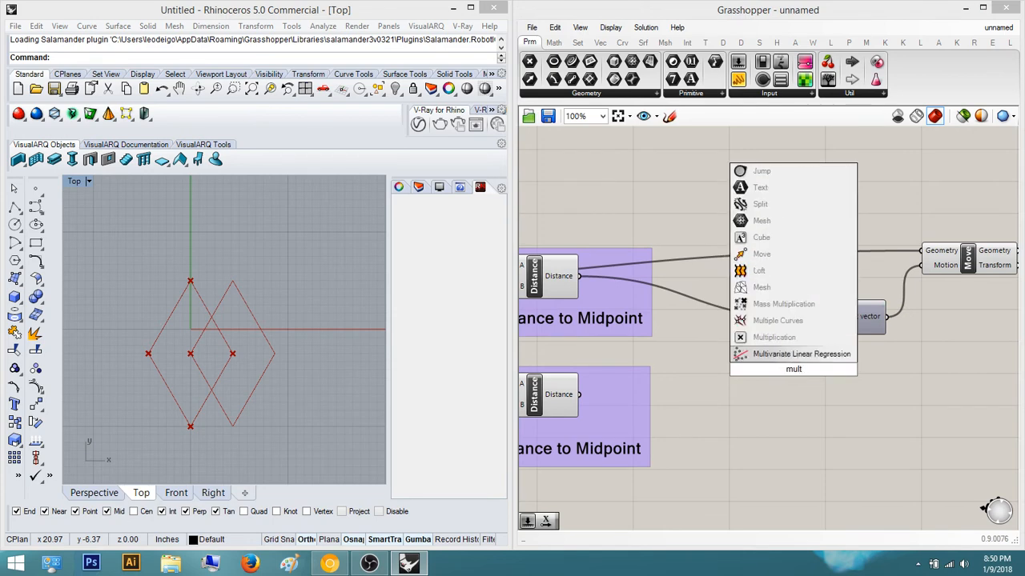
{"action": "left_click", "coordinate": [774, 337]}
{"action": "left_click_drag", "start_coordinate": [785, 355], "coordinate": [762, 352]}
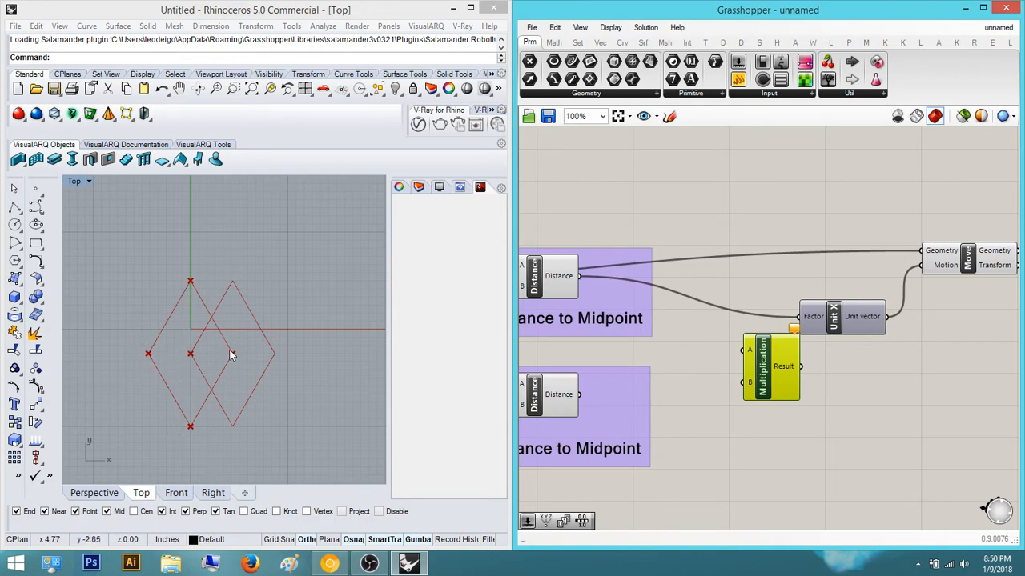
{"action": "right_click_drag", "start_coordinate": [527, 289], "coordinate": [600, 329]}
{"action": "left_click_drag", "start_coordinate": [835, 404], "coordinate": [789, 380]}
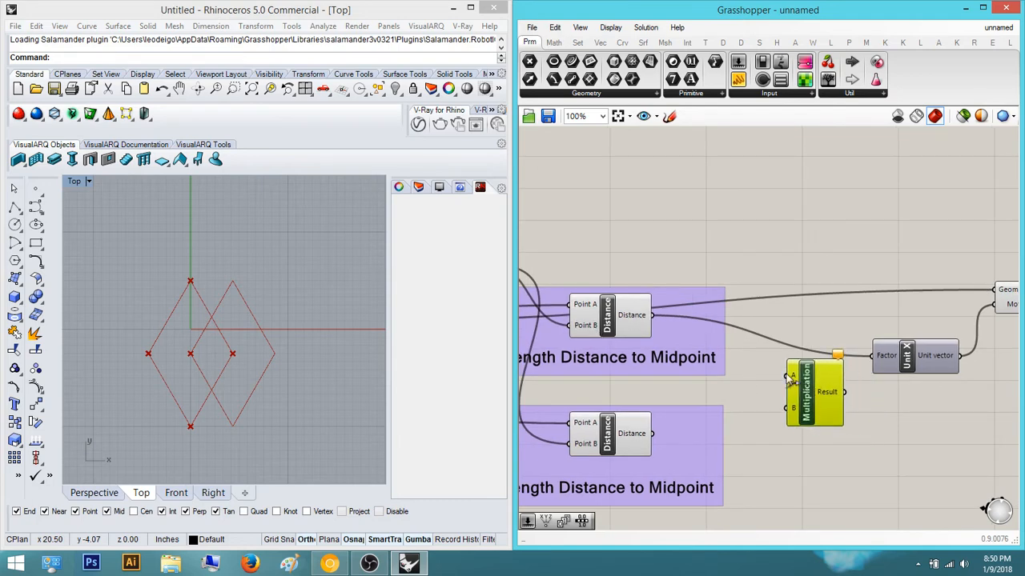
{"action": "left_click_drag", "start_coordinate": [656, 316], "coordinate": [786, 375]}
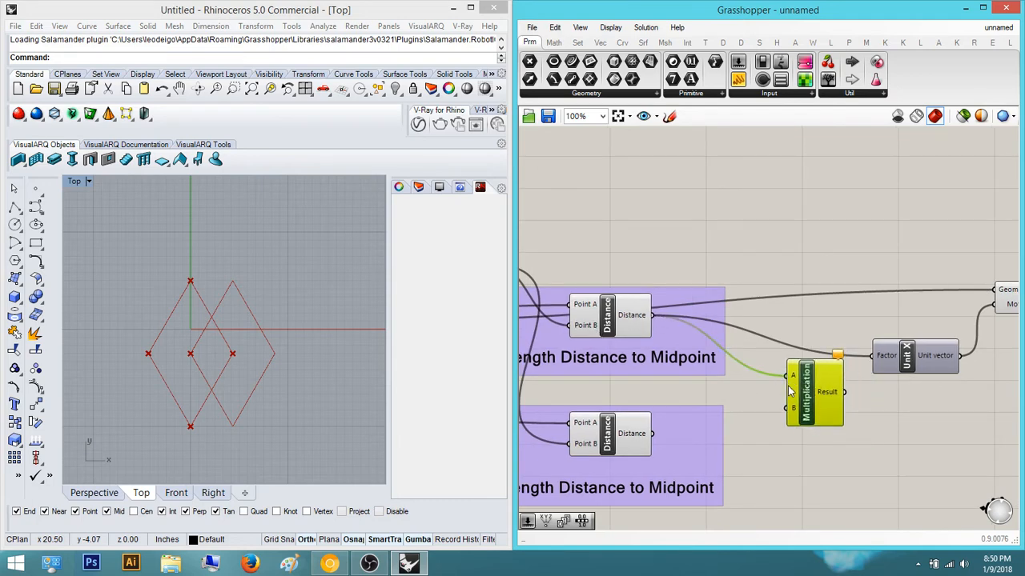
Add a Number Slider with value 2 and connect it to the Multiplication's B input
{"action": "double_click", "coordinate": [796, 463]}
{"action": "type", "text": "2"}
{"action": "key", "text": "Return"}
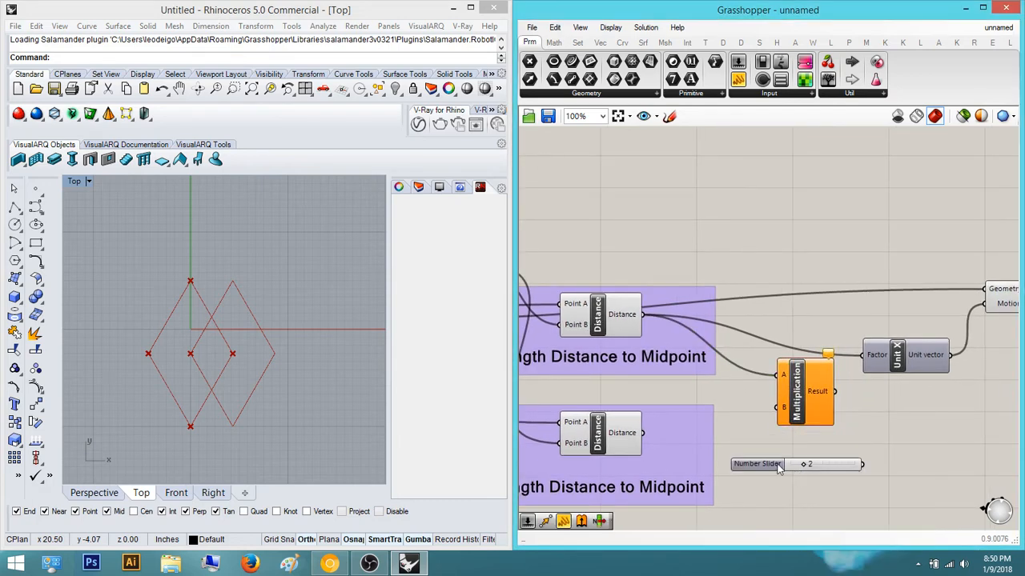
{"action": "left_click_drag", "start_coordinate": [778, 469], "coordinate": [632, 393]}
{"action": "left_click_drag", "start_coordinate": [717, 391], "coordinate": [776, 409]}
Feed the Multiplication result into the Unit X Factor input in place of the direct Distance wire
{"action": "right_click_drag", "start_coordinate": [773, 411], "coordinate": [707, 422]}
{"action": "left_click_drag", "start_coordinate": [768, 404], "coordinate": [795, 367]}
{"action": "right_click_drag", "start_coordinate": [892, 430], "coordinate": [806, 444]}
{"action": "left_click", "coordinate": [804, 443]}
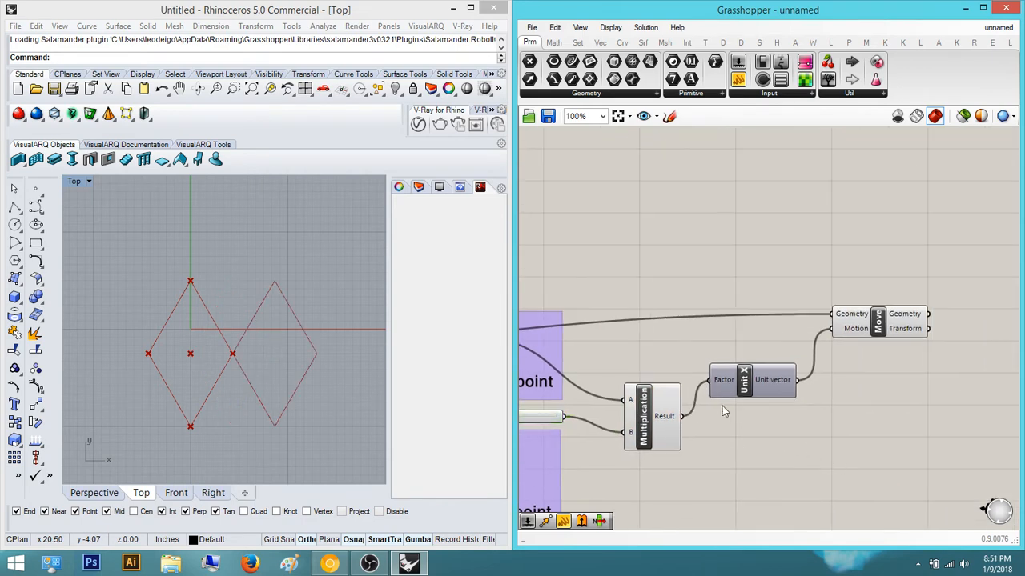
Line up the Multiplication and Unit X components and move the Move component farther along the canvas
{"action": "left_click_drag", "start_coordinate": [756, 392], "coordinate": [788, 408]}
{"action": "left_click_drag", "start_coordinate": [674, 415], "coordinate": [679, 399]}
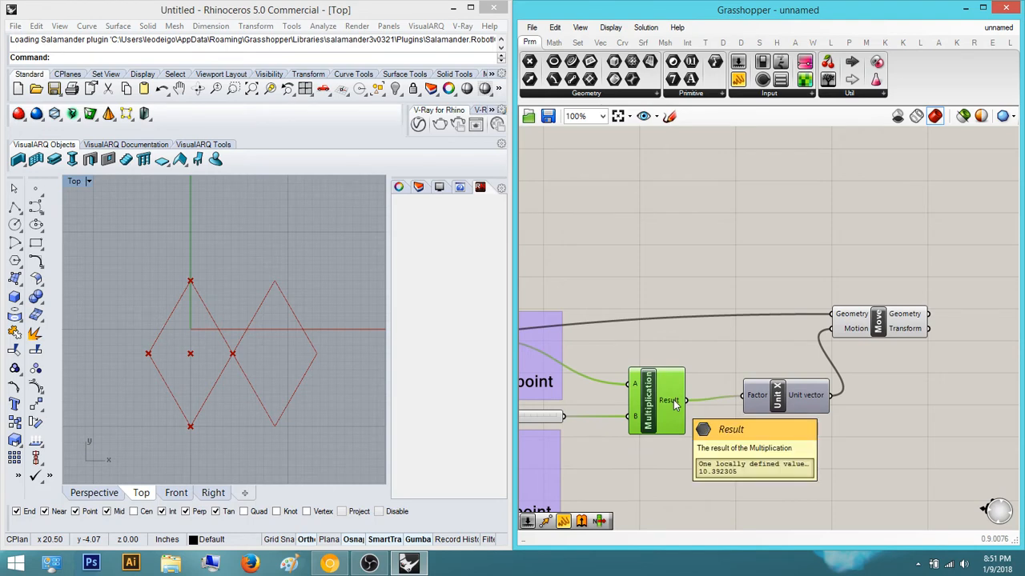
{"action": "left_click", "coordinate": [730, 345]}
{"action": "right_click_drag", "start_coordinate": [731, 345], "coordinate": [608, 355]}
{"action": "left_click_drag", "start_coordinate": [790, 329], "coordinate": [859, 329]}
{"action": "left_click", "coordinate": [794, 300]}
{"action": "mouse_move", "coordinate": [794, 300]}
{"action": "right_mouse_down"}
{"action": "mouse_move", "coordinate": [784, 304]}
{"action": "mouse_move", "coordinate": [798, 286]}
{"action": "right_mouse_up"}
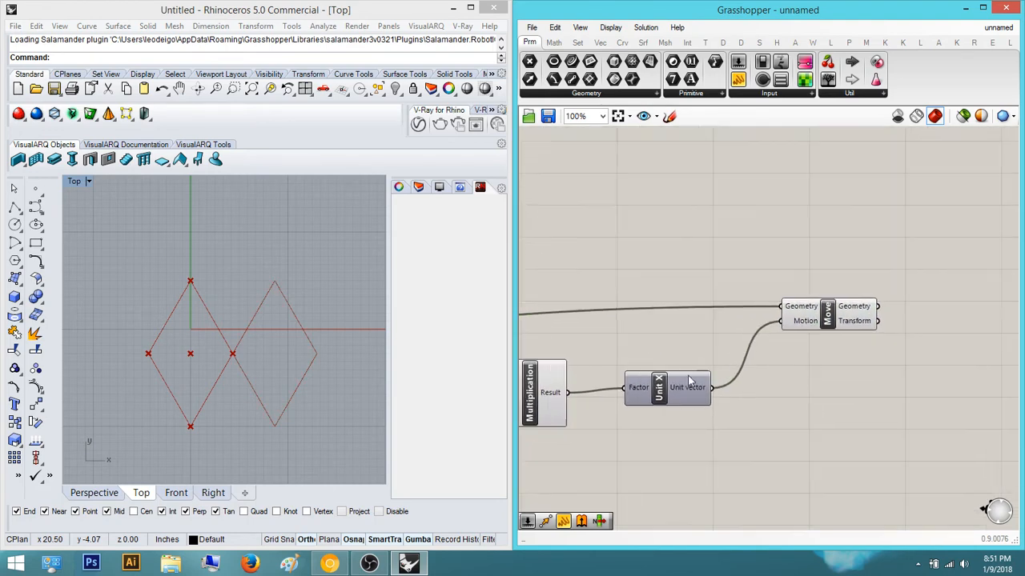
{"action": "left_click", "coordinate": [688, 379]}
Add a Series component below the Multiplication and Unit X components
{"action": "right_click_drag", "start_coordinate": [861, 395], "coordinate": [828, 451]}
{"action": "double_click", "coordinate": [825, 449]}
{"action": "type", "text": "seri"}
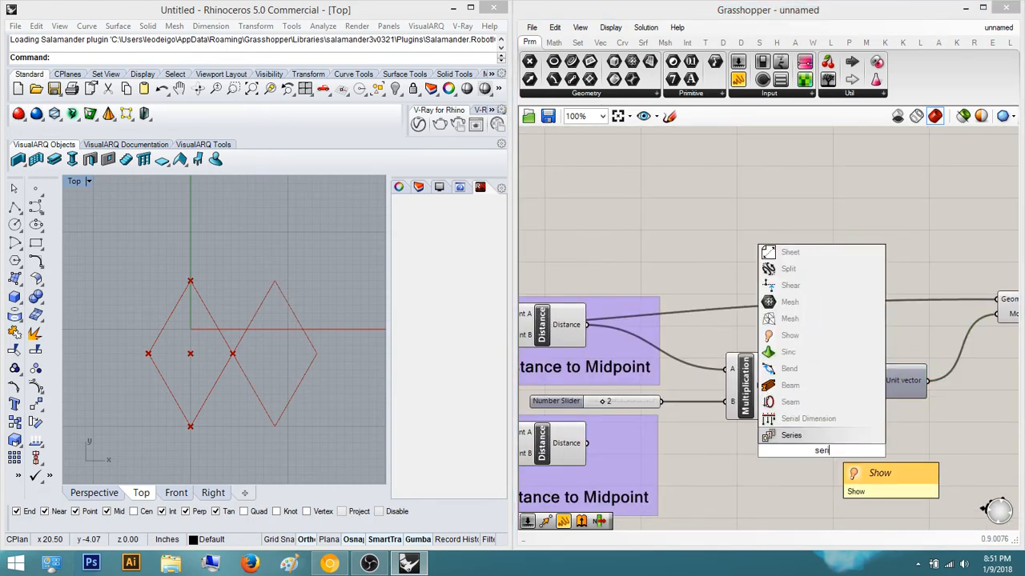
{"action": "key", "text": "Return"}
{"action": "scroll", "coordinate": [794, 447], "scroll_direction": "up", "scroll_amount": 3}
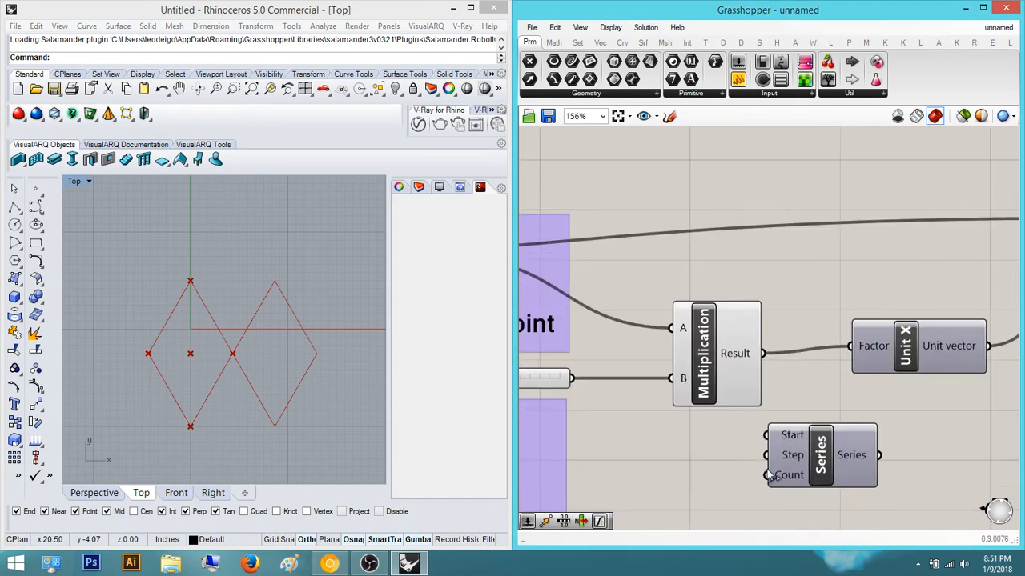
Try to drive Unit X with the Series by feeding the Multiplication result into the Series Count input
{"action": "left_click_drag", "start_coordinate": [766, 475], "coordinate": [766, 369]}
{"action": "right_click_drag", "start_coordinate": [857, 431], "coordinate": [786, 446]}
{"action": "left_click_drag", "start_coordinate": [806, 469], "coordinate": [787, 374]}
{"action": "right_click_drag", "start_coordinate": [821, 385], "coordinate": [781, 389]}
{"action": "left_click_drag", "start_coordinate": [782, 390], "coordinate": [902, 401]}
{"action": "left_click_drag", "start_coordinate": [708, 476], "coordinate": [774, 366]}
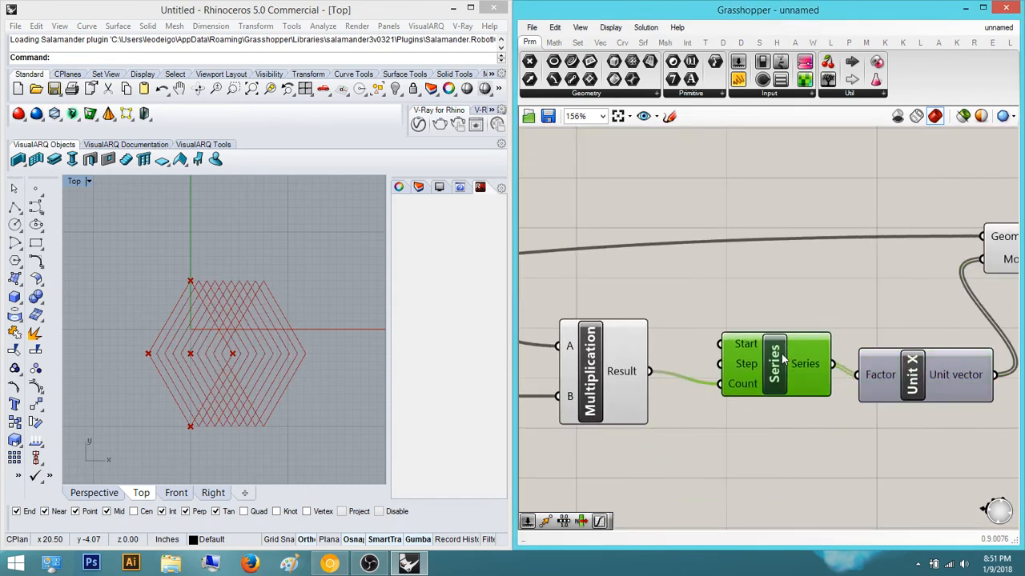
Undo the Series-to-Unit X connection and the repositioning of the two components
{"action": "left_click", "coordinate": [741, 306]}
{"action": "key", "text": "ctrl+z"}
{"action": "key", "text": "ctrl+z"}
{"action": "key", "text": "ctrl+z"}
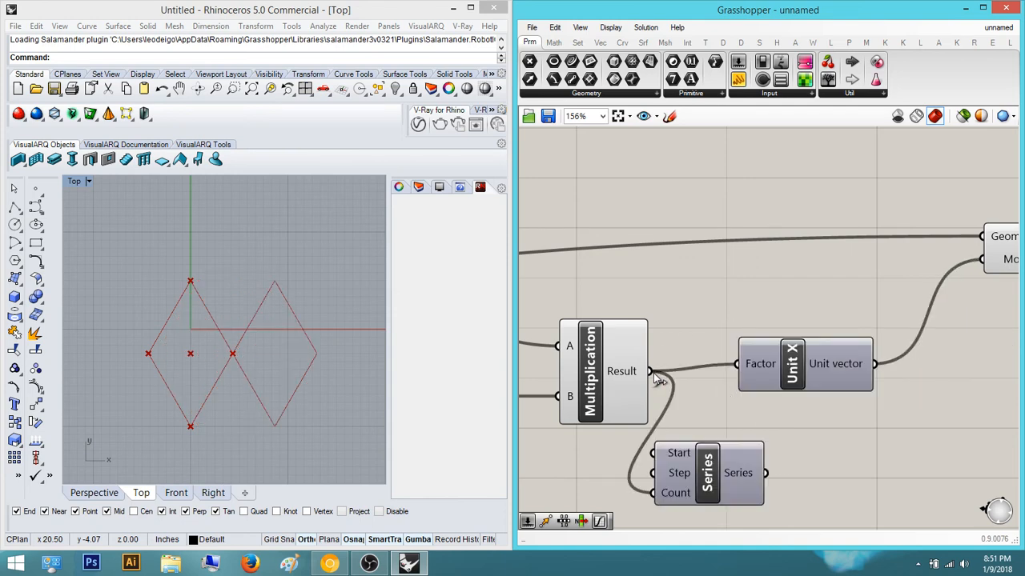
Connect the Multiplication result to the Series Step input and disconnect it from Count
{"action": "left_click_drag", "start_coordinate": [650, 372], "coordinate": [654, 473]}
{"action": "right_click", "coordinate": [661, 497]}
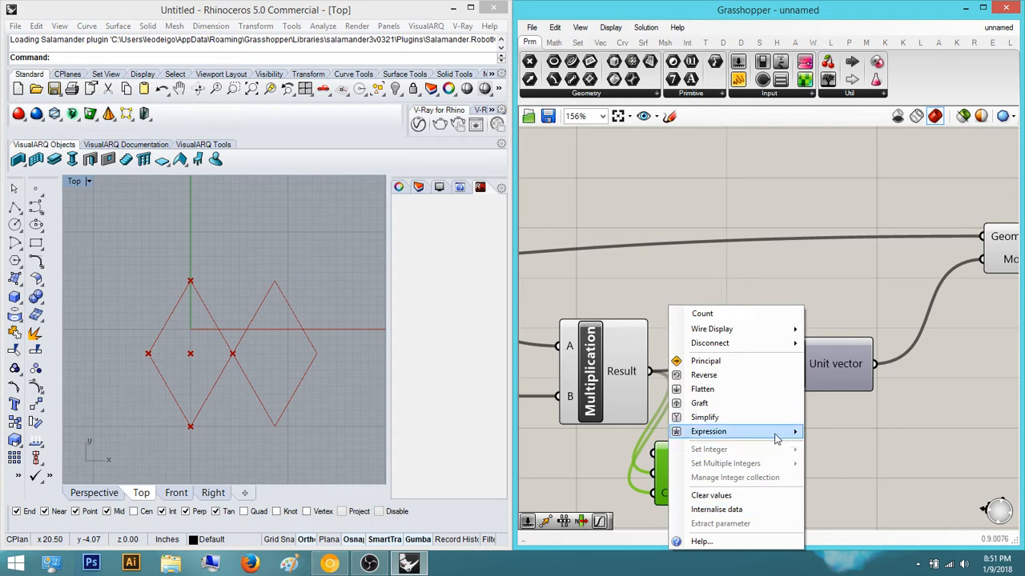
{"action": "mouse_move", "coordinate": [791, 344]}
{"action": "left_click", "coordinate": [832, 347]}
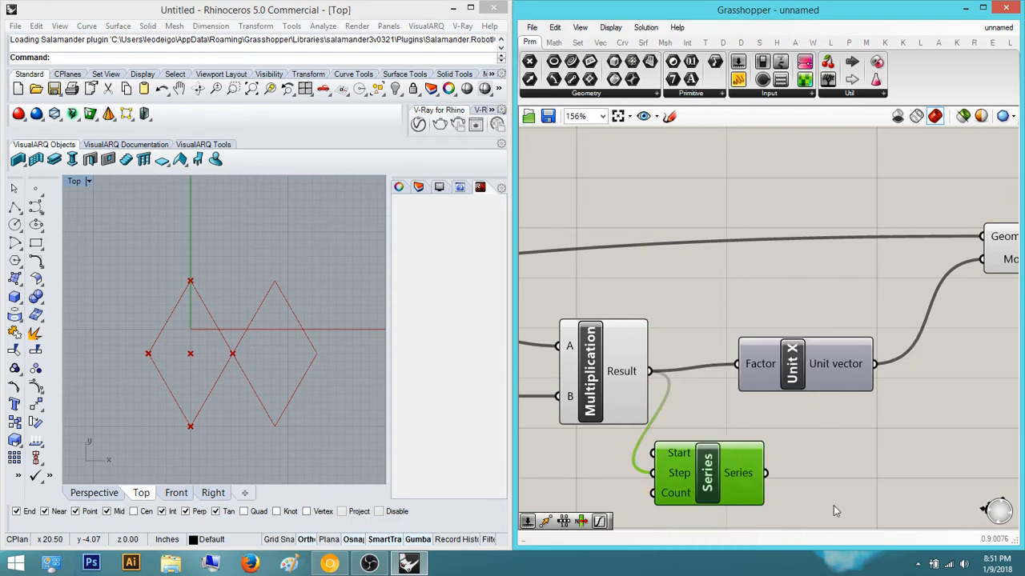
Move Unit X farther along the canvas and connect the Series output to its Factor input
{"action": "right_click_drag", "start_coordinate": [838, 511], "coordinate": [765, 511]}
{"action": "left_click_drag", "start_coordinate": [726, 366], "coordinate": [893, 378]}
{"action": "left_click_drag", "start_coordinate": [693, 466], "coordinate": [832, 400]}
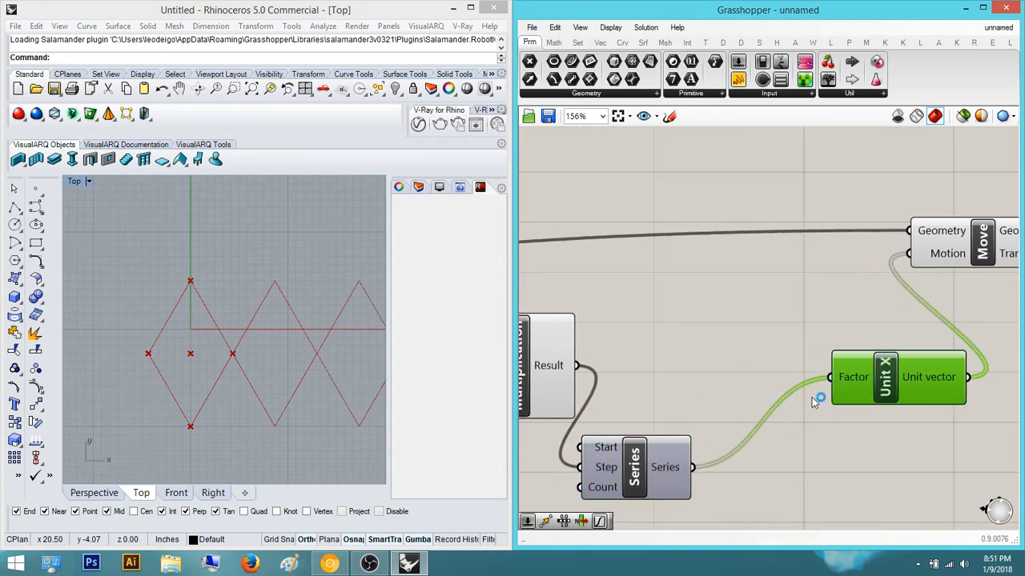
Place the Series between the Multiplication and Unit X components, and space the Move component farther out
{"action": "right_click_drag", "start_coordinate": [815, 398], "coordinate": [794, 409]}
{"action": "left_click_drag", "start_coordinate": [592, 502], "coordinate": [686, 368]}
{"action": "right_click_drag", "start_coordinate": [686, 368], "coordinate": [609, 405]}
{"action": "left_click_drag", "start_coordinate": [608, 405], "coordinate": [597, 417]}
{"action": "left_click", "coordinate": [698, 372]}
{"action": "right_click_drag", "start_coordinate": [736, 344], "coordinate": [661, 352]}
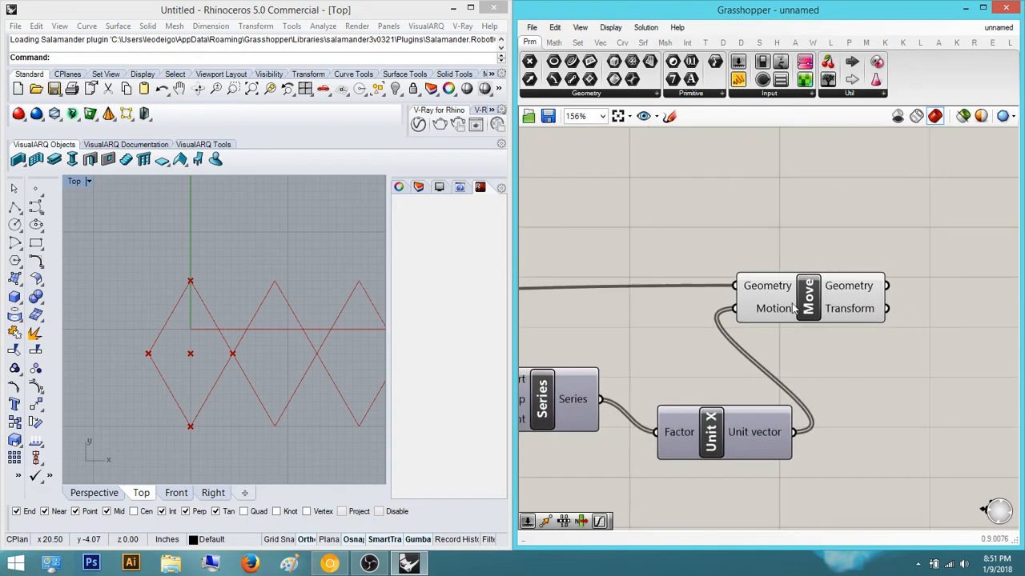
{"action": "left_click_drag", "start_coordinate": [797, 307], "coordinate": [977, 326]}
{"action": "left_click", "coordinate": [689, 340]}
{"action": "right_click_drag", "start_coordinate": [683, 338], "coordinate": [825, 286]}
{"action": "left_click", "coordinate": [694, 369]}
{"action": "right_click_drag", "start_coordinate": [640, 361], "coordinate": [732, 393]}
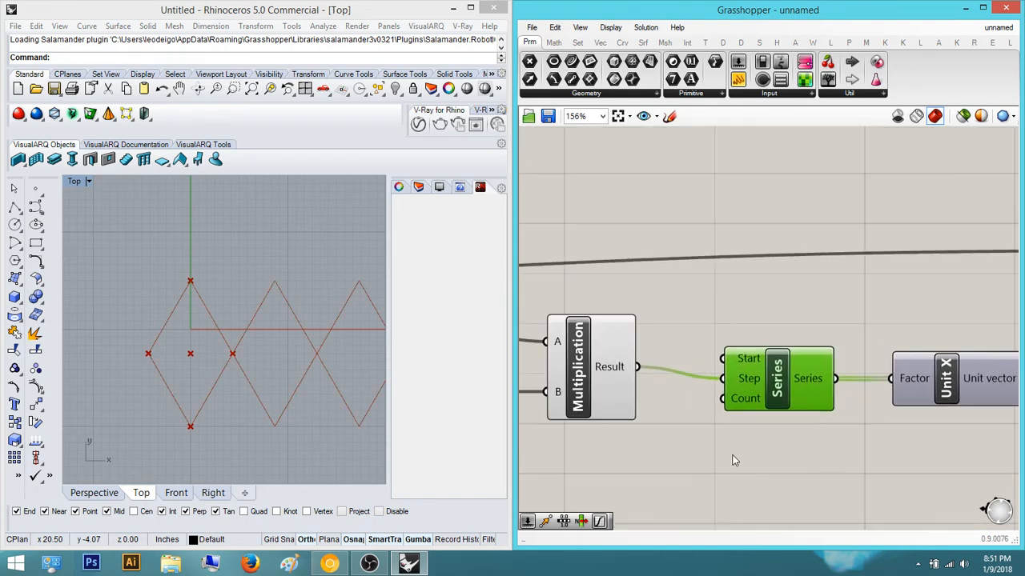
Add a Number Slider with value 11 and connect it to the Series Count input
{"action": "double_click", "coordinate": [721, 461]}
{"action": "type", "text": "11"}
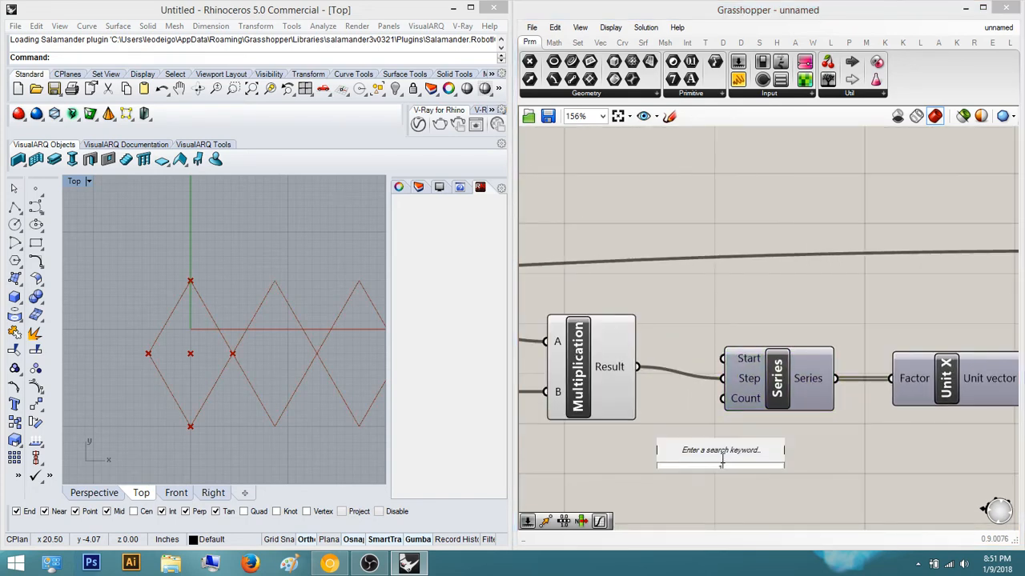
{"action": "key", "text": "Return"}
{"action": "left_click_drag", "start_coordinate": [823, 462], "coordinate": [723, 398]}
{"action": "scroll", "coordinate": [247, 305], "scroll_direction": "down", "scroll_amount": 5}
{"action": "scroll", "coordinate": [281, 336], "scroll_direction": "up", "scroll_amount": 2}
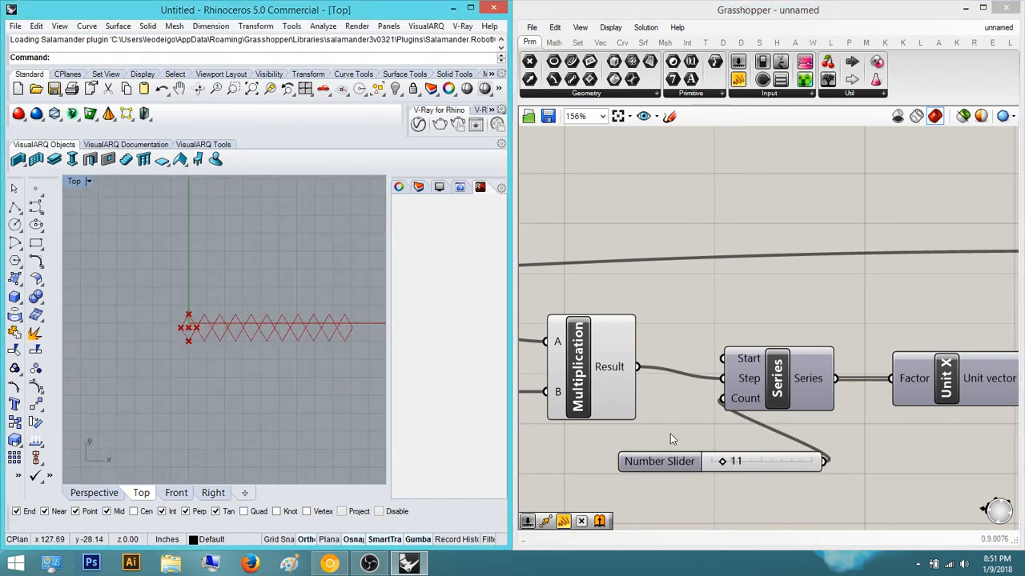
Set the Series Count slider to 16 and place it beneath the Multiplication and Series components
{"action": "left_click_drag", "start_coordinate": [722, 462], "coordinate": [597, 478]}
{"action": "right_click_drag", "start_coordinate": [235, 279], "coordinate": [196, 294]}
{"action": "scroll", "coordinate": [195, 297], "scroll_direction": "down", "scroll_amount": 2}
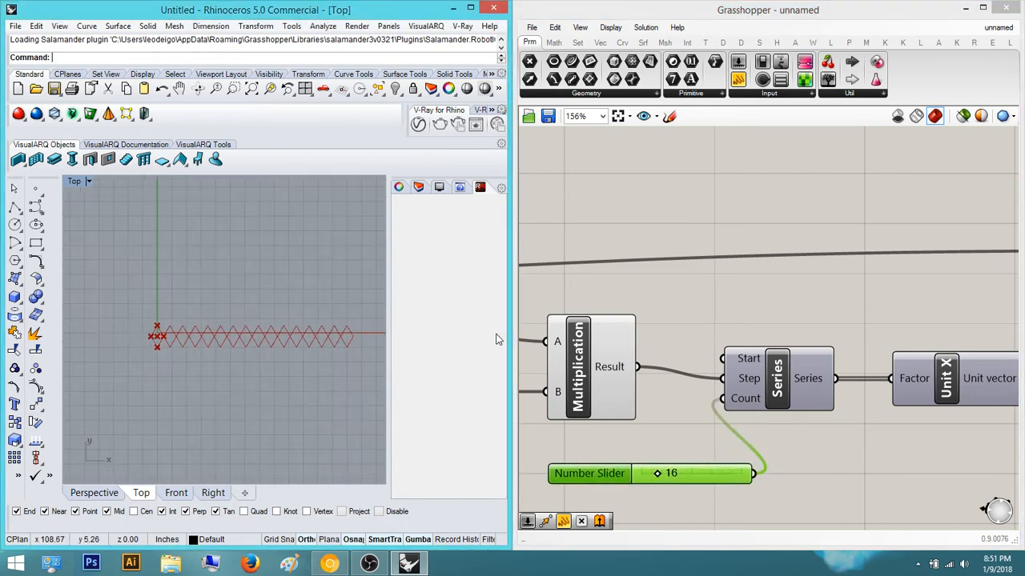
{"action": "scroll", "coordinate": [683, 353], "scroll_direction": "down", "scroll_amount": 2}
Add a second Move component and a Unit Y component below the first Move component
{"action": "right_click_drag", "start_coordinate": [835, 358], "coordinate": [643, 357]}
{"action": "left_click", "coordinate": [596, 379]}
{"action": "right_click_drag", "start_coordinate": [910, 388], "coordinate": [872, 397]}
{"action": "left_click", "coordinate": [901, 384]}
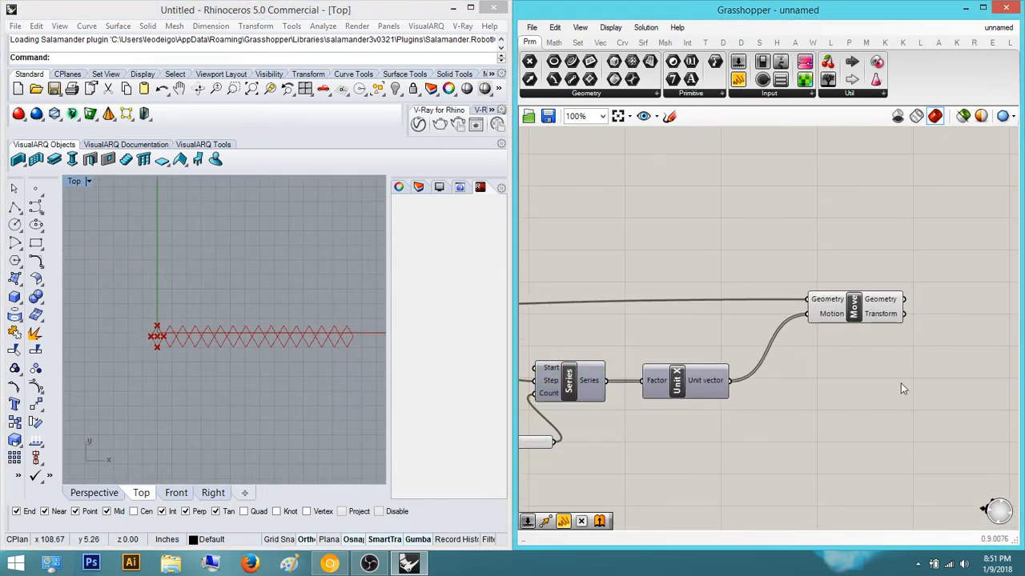
{"action": "double_click", "coordinate": [947, 372]}
{"action": "type", "text": "move"}
{"action": "key", "text": "Return"}
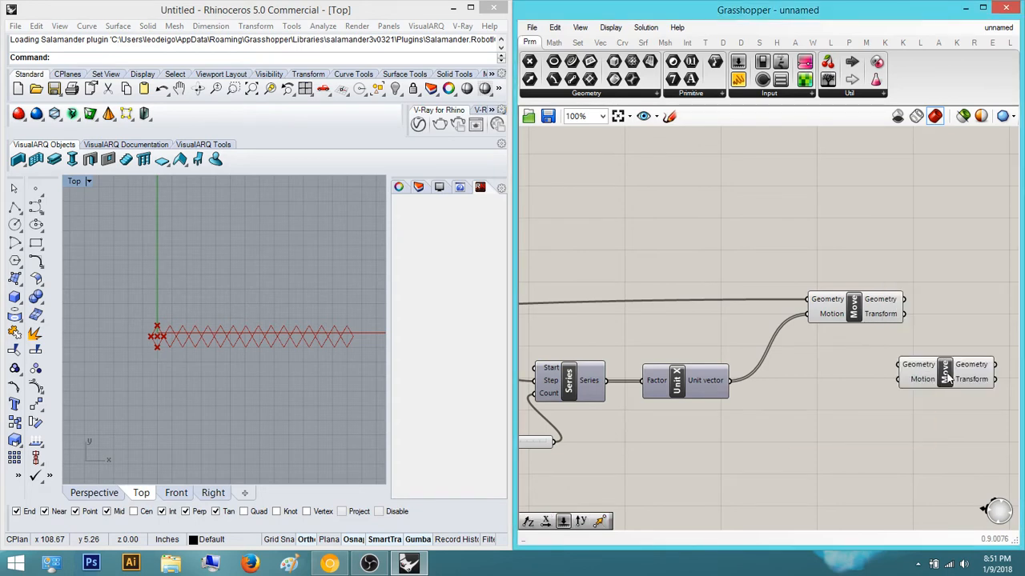
{"action": "double_click", "coordinate": [820, 404]}
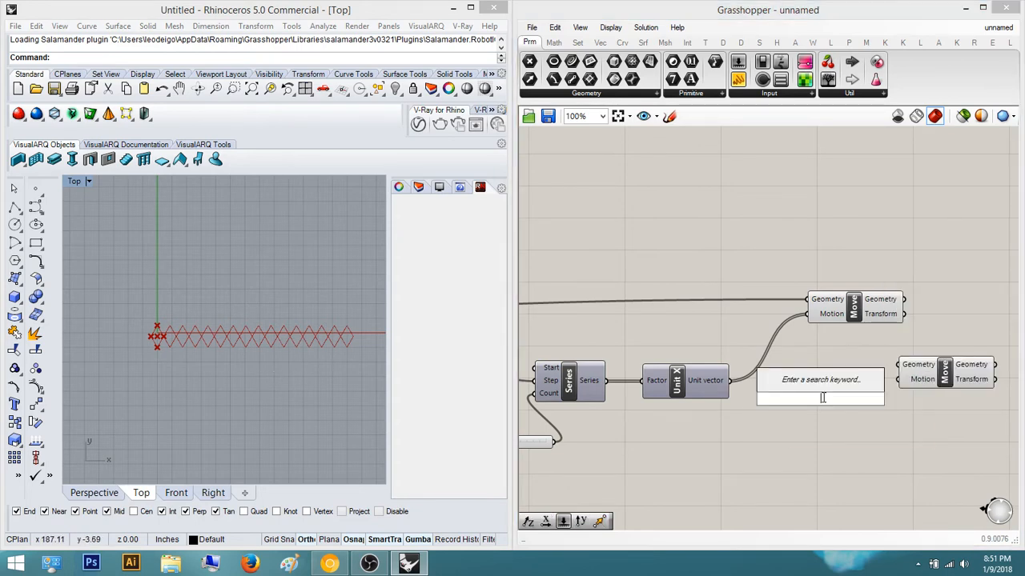
{"action": "type", "text": "unit y"}
{"action": "key", "text": "Return"}
Add a second Multiplication beneath the first, with the lower Distance output in A and the slider of value 2 in B
{"action": "right_click_drag", "start_coordinate": [578, 477], "coordinate": [819, 387]}
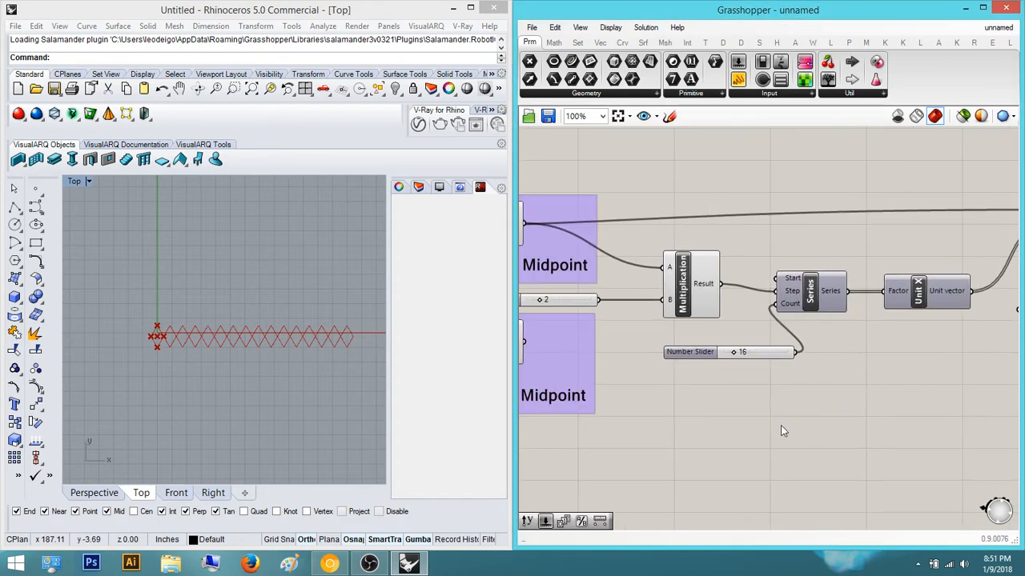
{"action": "double_click", "coordinate": [780, 425]}
{"action": "type", "text": "mul"}
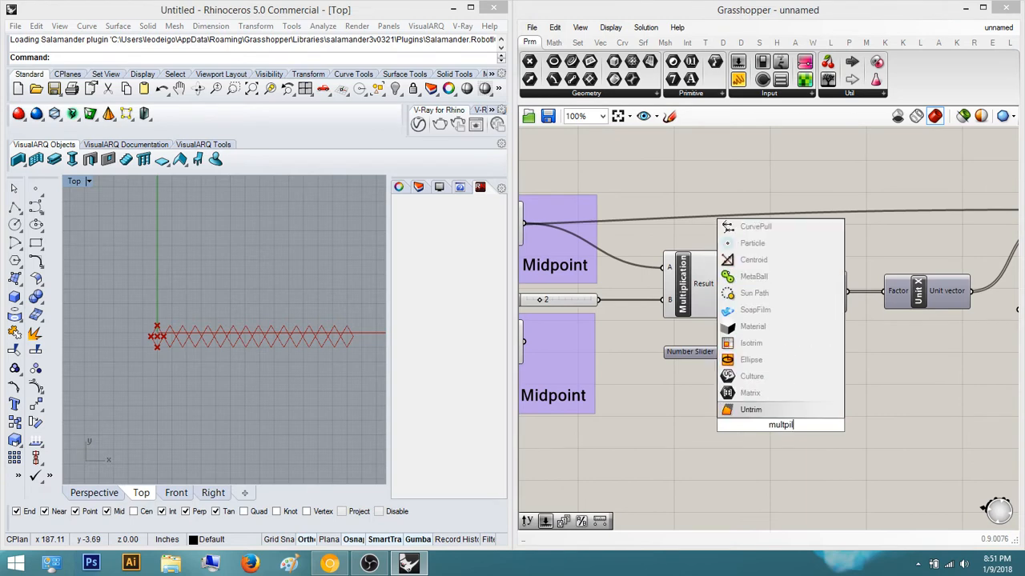
{"action": "type", "text": "tip"}
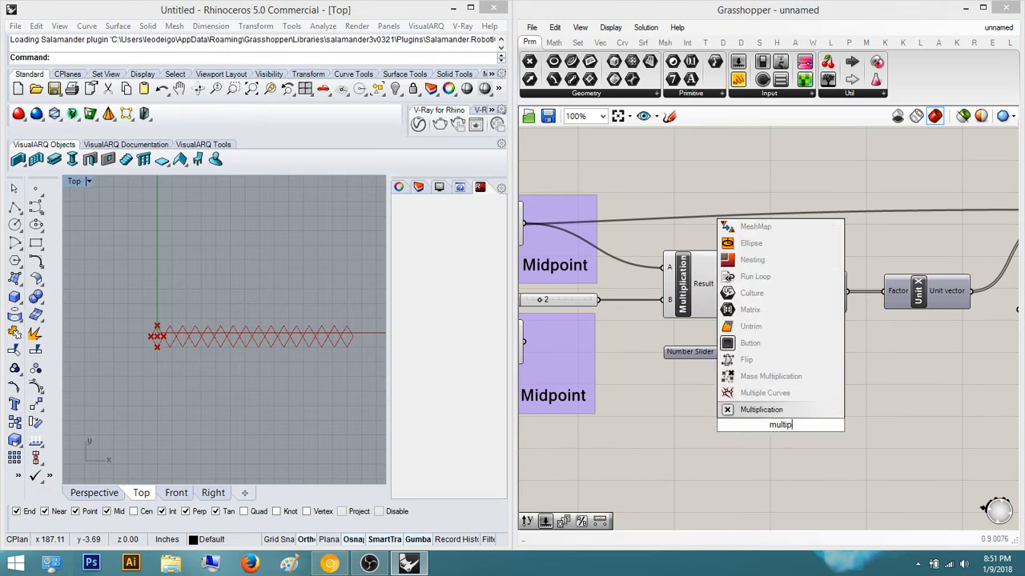
{"action": "left_click", "coordinate": [760, 410]}
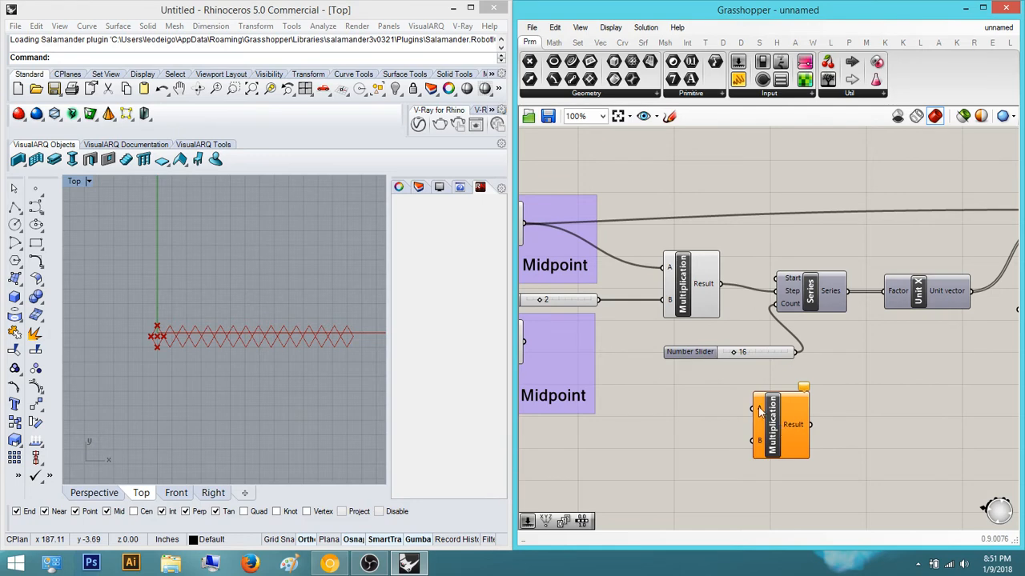
{"action": "left_click_drag", "start_coordinate": [751, 409], "coordinate": [524, 342]}
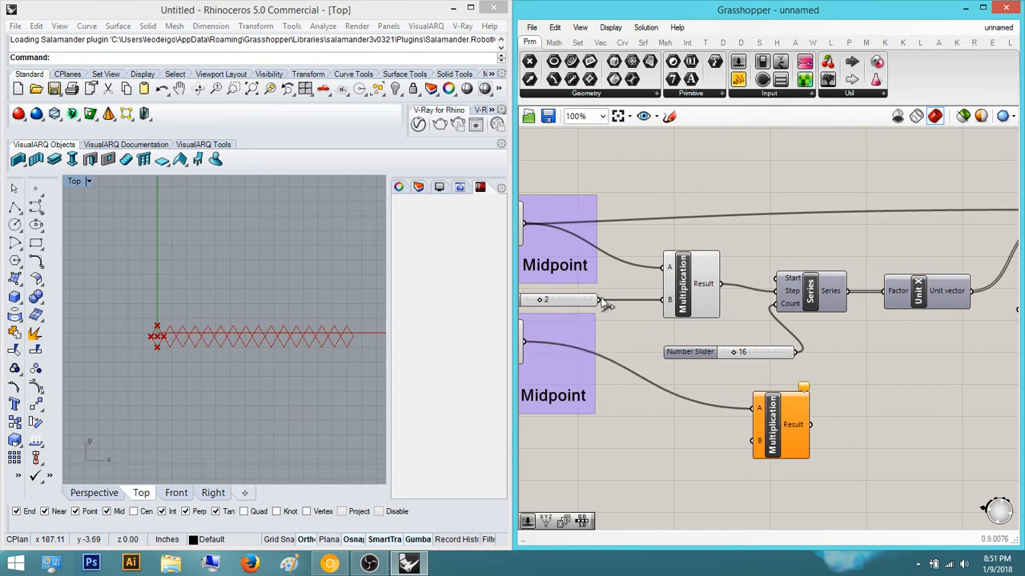
{"action": "left_click_drag", "start_coordinate": [600, 300], "coordinate": [753, 441]}
{"action": "left_click", "coordinate": [814, 431]}
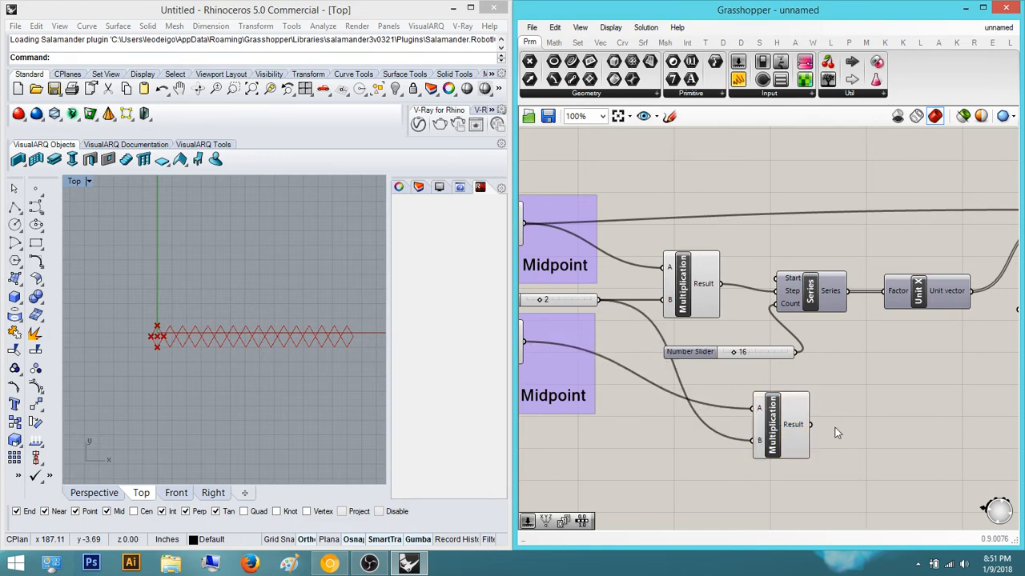
{"action": "right_click_drag", "start_coordinate": [794, 434], "coordinate": [775, 453]}
{"action": "left_click_drag", "start_coordinate": [775, 453], "coordinate": [683, 426]}
Add a second Series component and connect the second Multiplication's result to its Step input
{"action": "right_click_drag", "start_coordinate": [812, 434], "coordinate": [790, 438]}
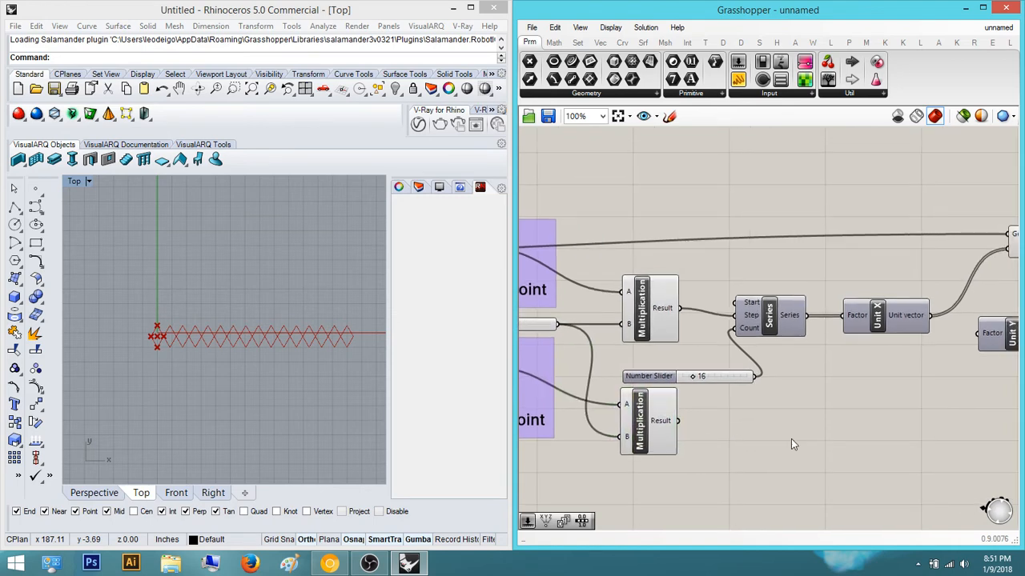
{"action": "double_click", "coordinate": [791, 439]}
{"action": "type", "text": "seri"}
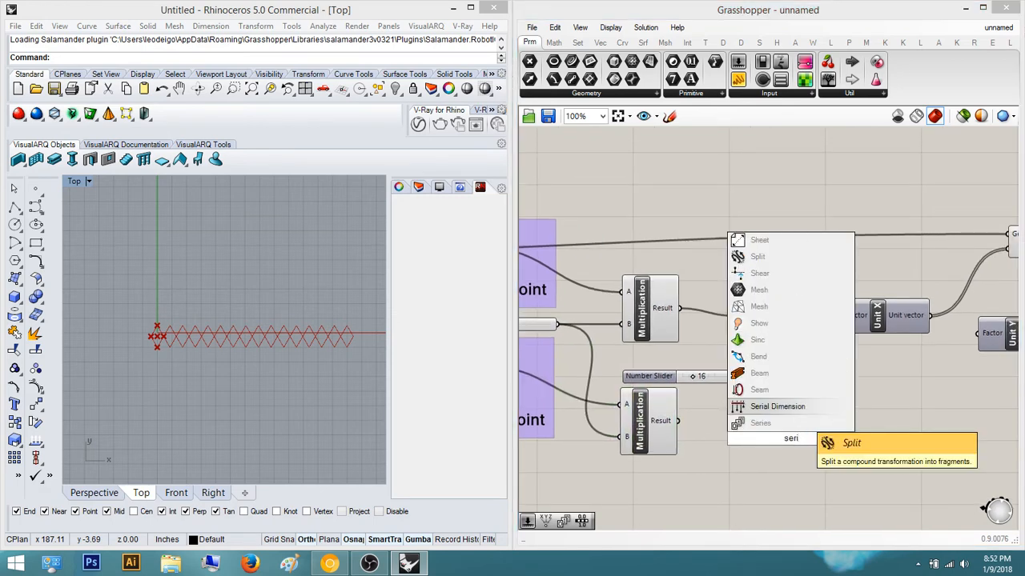
{"action": "left_click", "coordinate": [760, 423]}
{"action": "left_click_drag", "start_coordinate": [755, 438], "coordinate": [679, 422]}
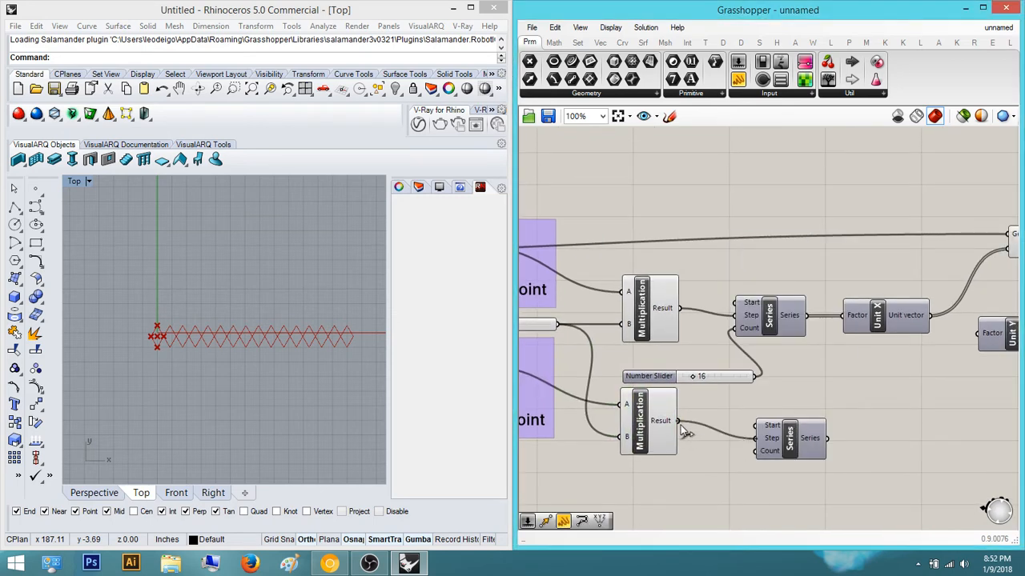
Connect the second Series output to the Unit Y Factor and the slider of value 16 to its Count input
{"action": "left_click_drag", "start_coordinate": [820, 433], "coordinate": [978, 333]}
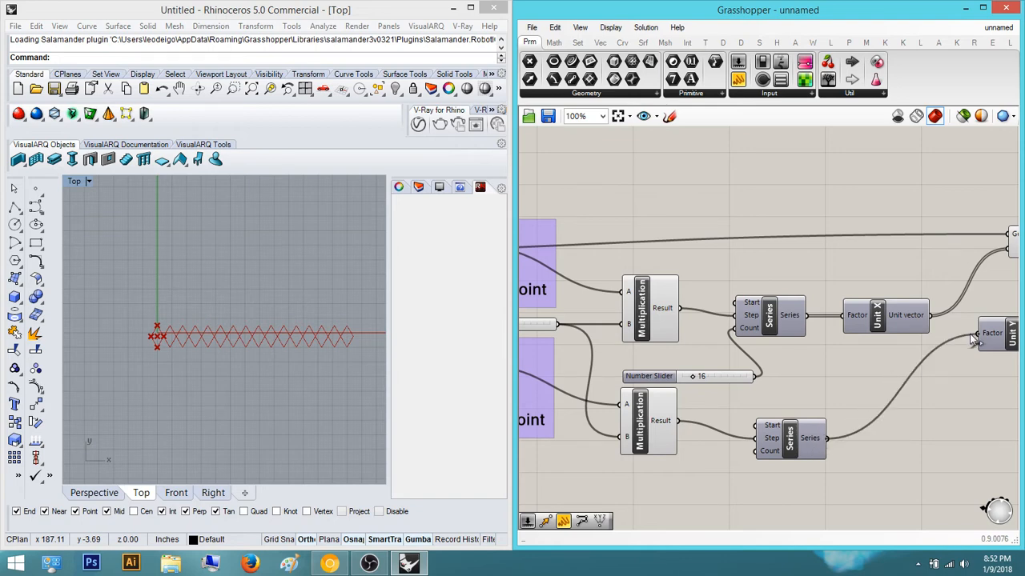
{"action": "left_click_drag", "start_coordinate": [754, 376], "coordinate": [758, 451]}
{"action": "right_click_drag", "start_coordinate": [745, 418], "coordinate": [712, 460]}
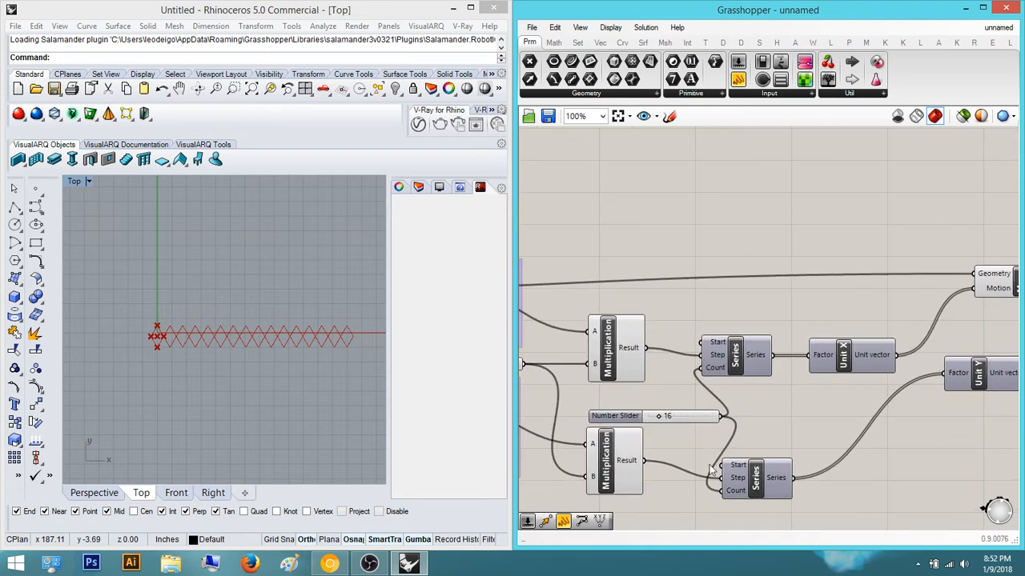
Connect the first Move's Geometry output and the Unit Y vector to the second Move's Geometry and Motion inputs
{"action": "right_click_drag", "start_coordinate": [861, 445], "coordinate": [693, 433]}
{"action": "left_click_drag", "start_coordinate": [873, 365], "coordinate": [858, 358]}
{"action": "left_click_drag", "start_coordinate": [929, 276], "coordinate": [926, 277]}
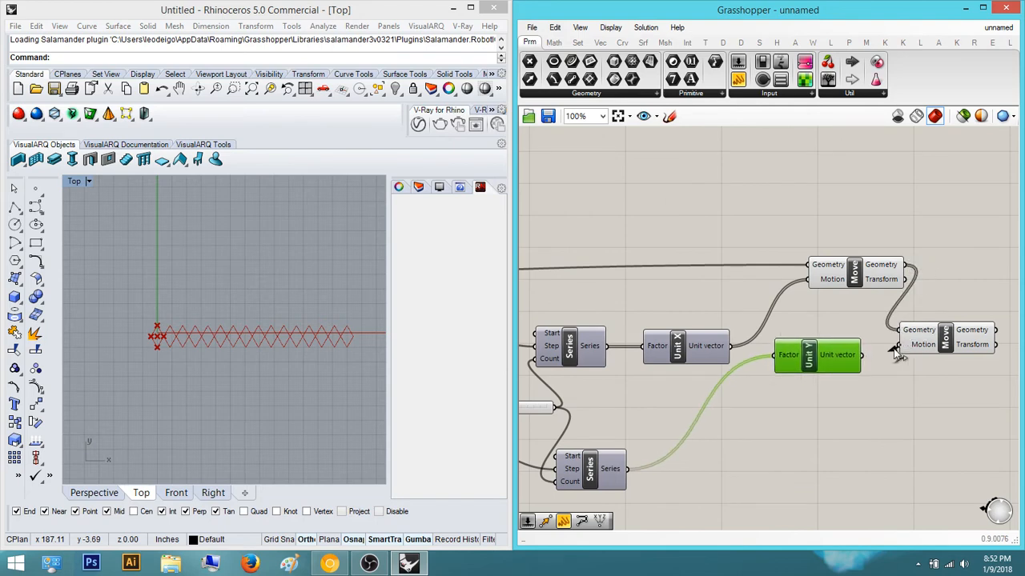
{"action": "left_click_drag", "start_coordinate": [894, 349], "coordinate": [862, 358]}
{"action": "right_click_drag", "start_coordinate": [867, 371], "coordinate": [817, 405]}
{"action": "left_click_drag", "start_coordinate": [891, 383], "coordinate": [937, 334]}
{"action": "left_click_drag", "start_coordinate": [799, 404], "coordinate": [897, 421]}
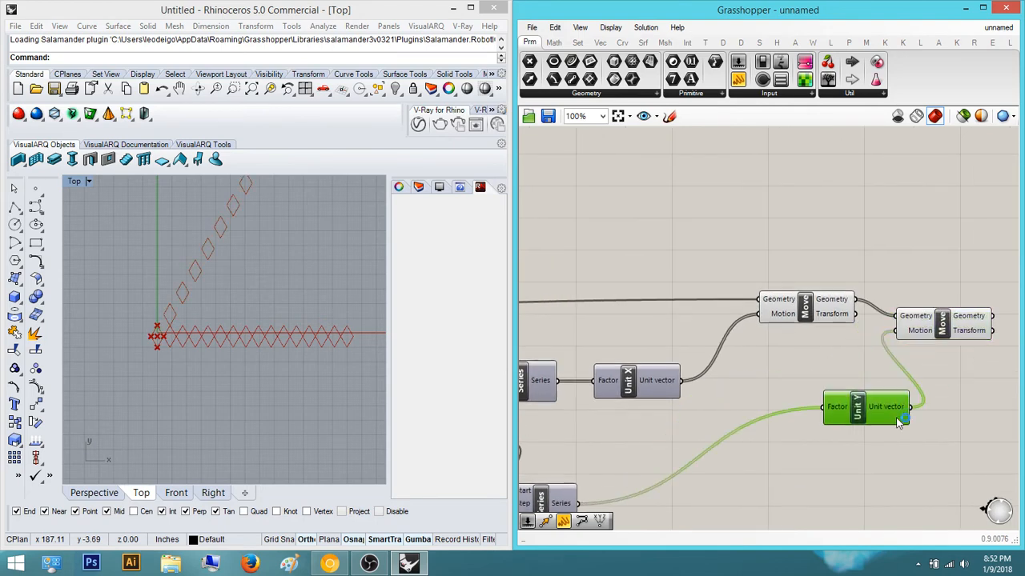
{"action": "right_click_drag", "start_coordinate": [874, 426], "coordinate": [819, 447]}
{"action": "right_click_drag", "start_coordinate": [276, 340], "coordinate": [258, 394]}
{"action": "scroll", "coordinate": [224, 329], "scroll_direction": "down", "scroll_amount": 6}
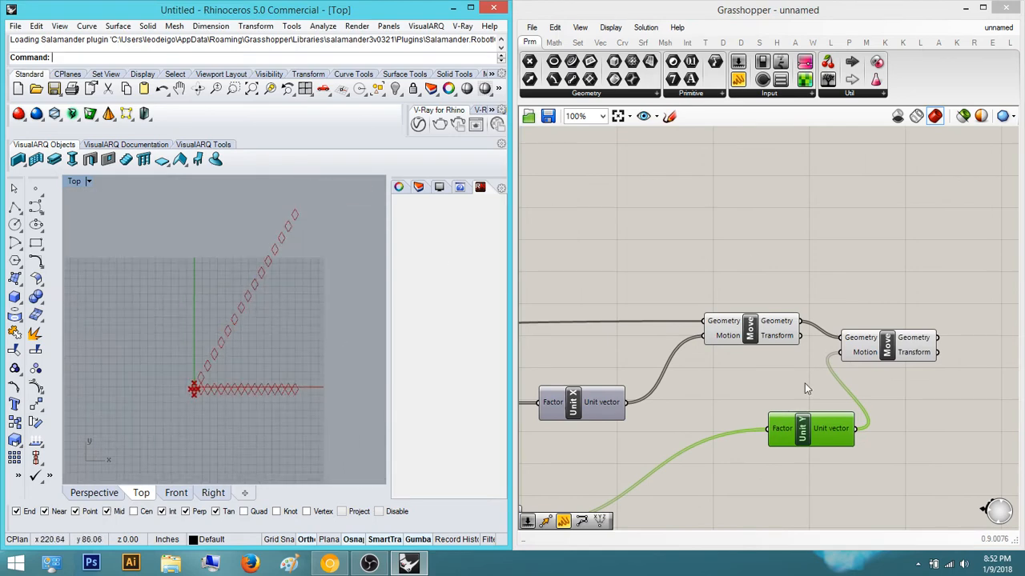
{"action": "scroll", "coordinate": [804, 388], "scroll_direction": "up", "scroll_amount": 4}
{"action": "double_click", "coordinate": [853, 246]}
{"action": "type", "text": "graft"}
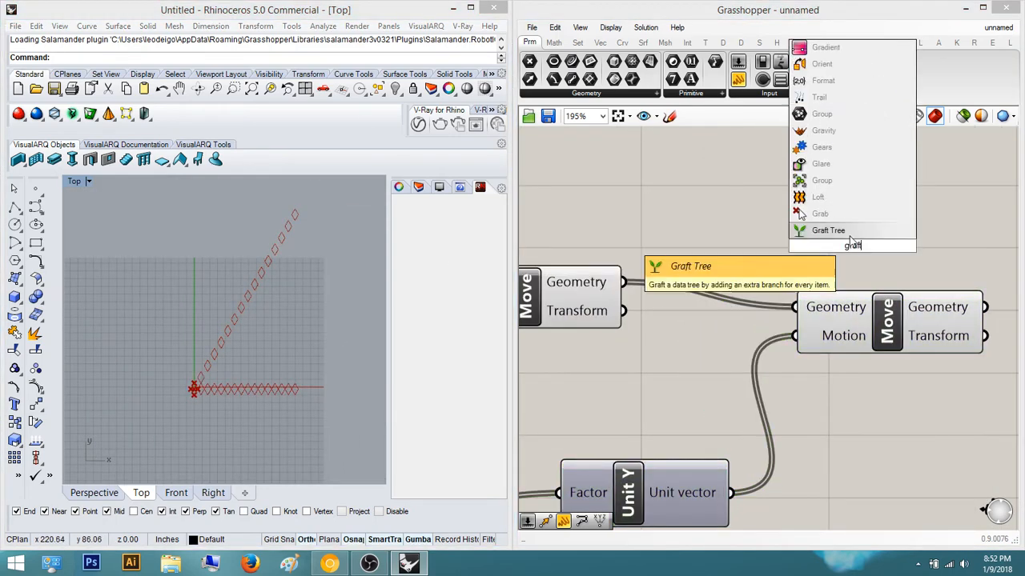
{"action": "left_click", "coordinate": [800, 164]}
{"action": "left_click", "coordinate": [863, 248]}
{"action": "right_click_drag", "start_coordinate": [853, 240], "coordinate": [829, 256]}
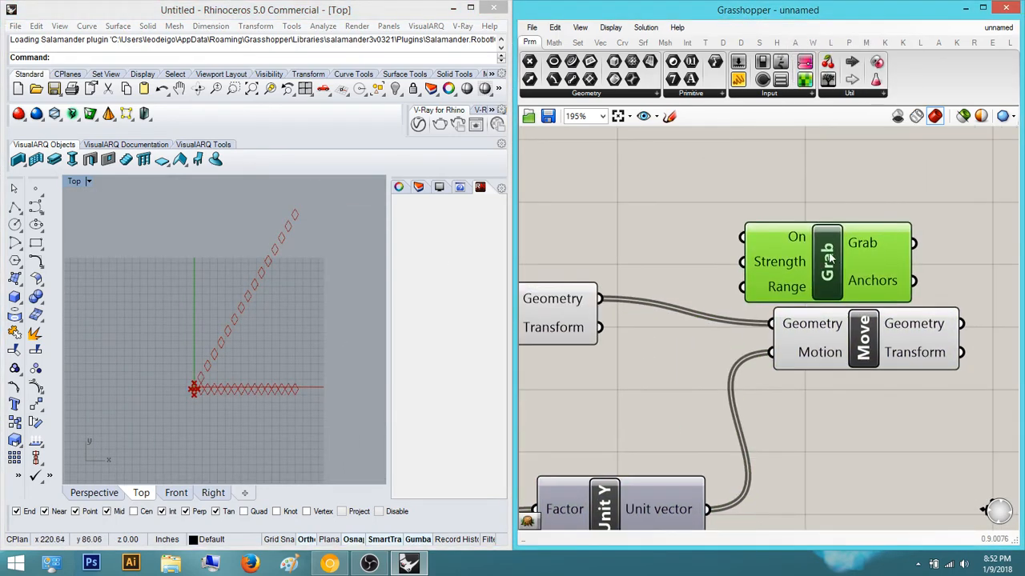
{"action": "key", "text": "Delete"}
Add a Graft Tree component and place it between the first and second Move components, spacing the two Moves apart
{"action": "double_click", "coordinate": [665, 200]}
{"action": "type", "text": "graft"}
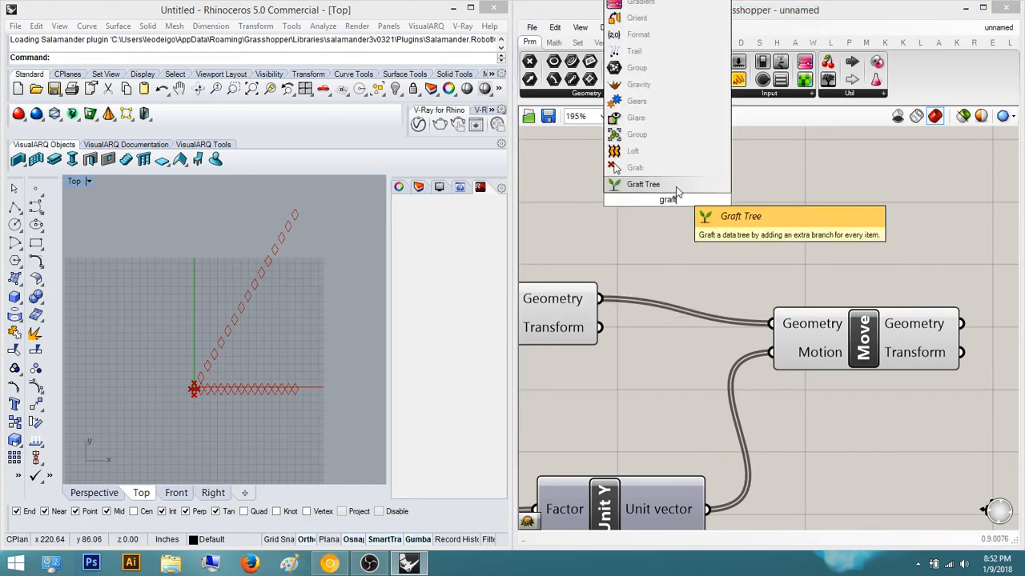
{"action": "left_click", "coordinate": [660, 185]}
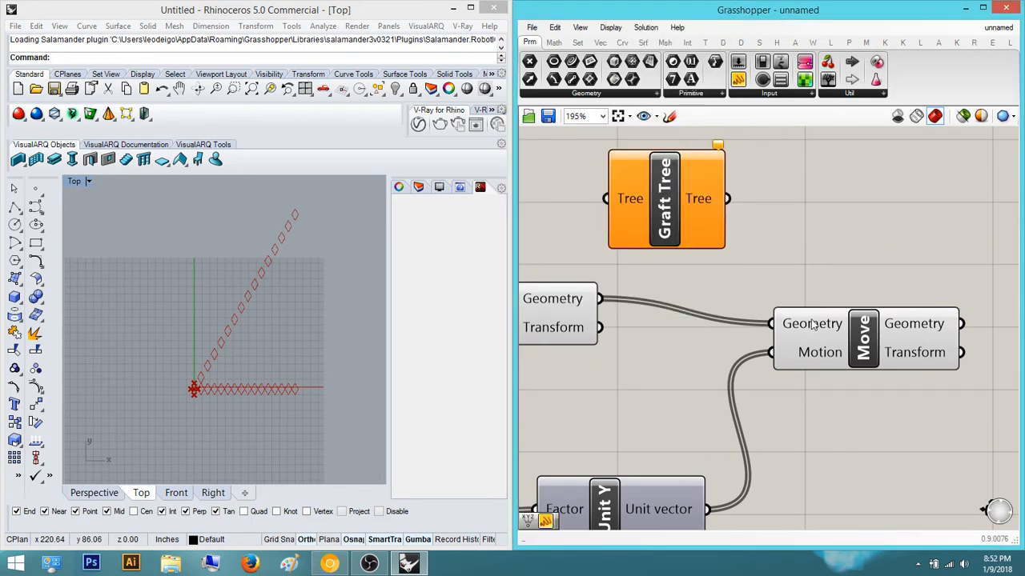
{"action": "mouse_move", "coordinate": [811, 323]}
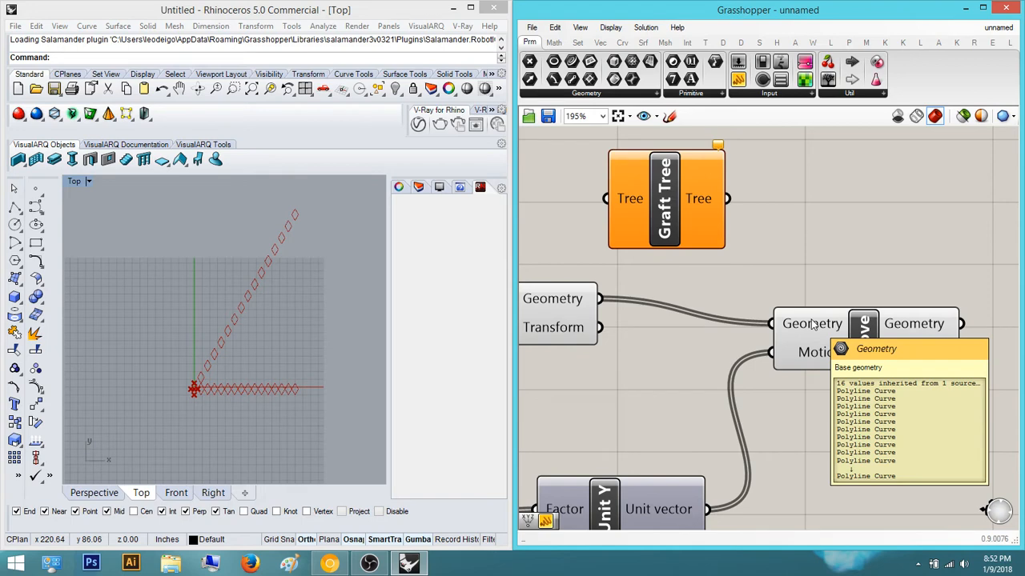
{"action": "right_click", "coordinate": [811, 323]}
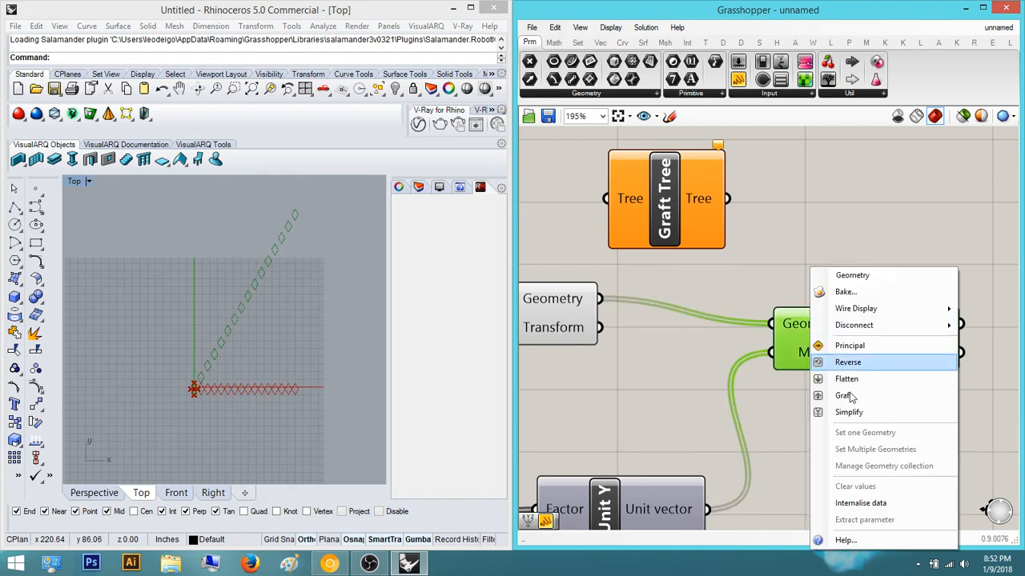
{"action": "left_click", "coordinate": [820, 253]}
{"action": "right_click_drag", "start_coordinate": [837, 254], "coordinate": [798, 293]}
{"action": "left_click_drag", "start_coordinate": [752, 347], "coordinate": [934, 336]}
{"action": "left_click", "coordinate": [872, 304]}
{"action": "left_click_drag", "start_coordinate": [609, 244], "coordinate": [707, 310]}
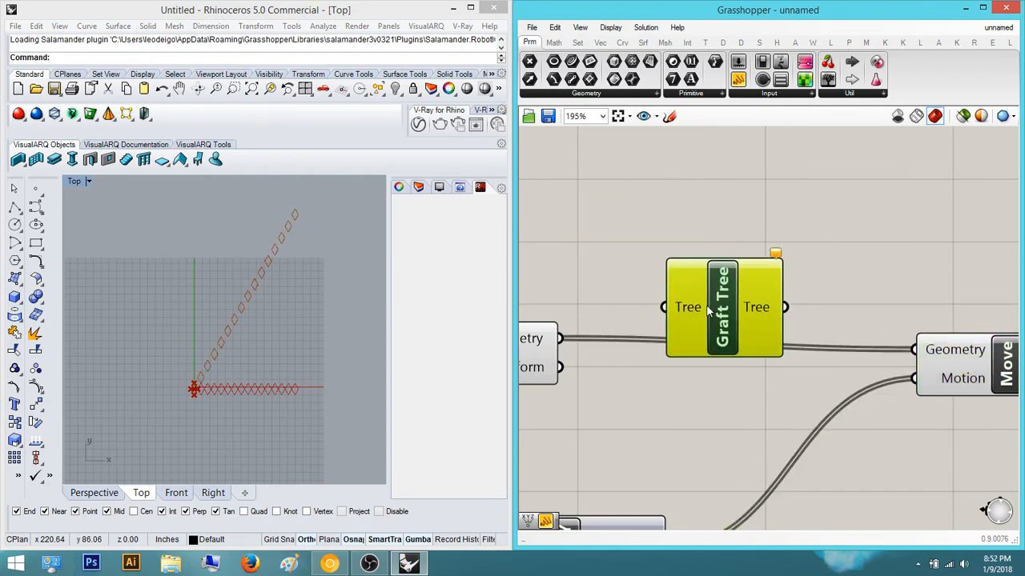
Examine the Graft option offered for the second Move's Geometry input alongside the Graft Tree component
{"action": "right_click_drag", "start_coordinate": [760, 270], "coordinate": [685, 263]}
{"action": "right_click", "coordinate": [885, 344]}
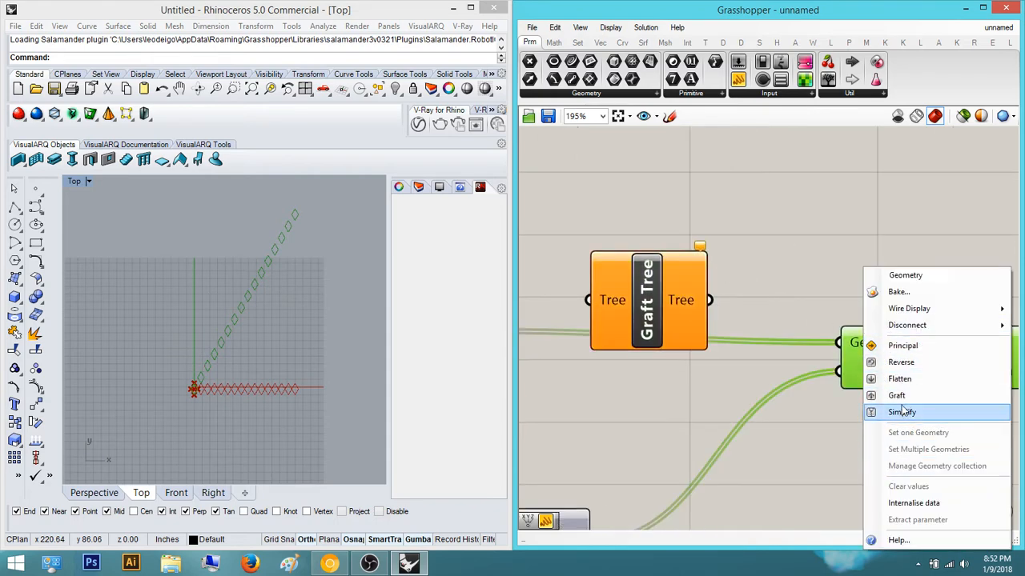
{"action": "left_click", "coordinate": [866, 193]}
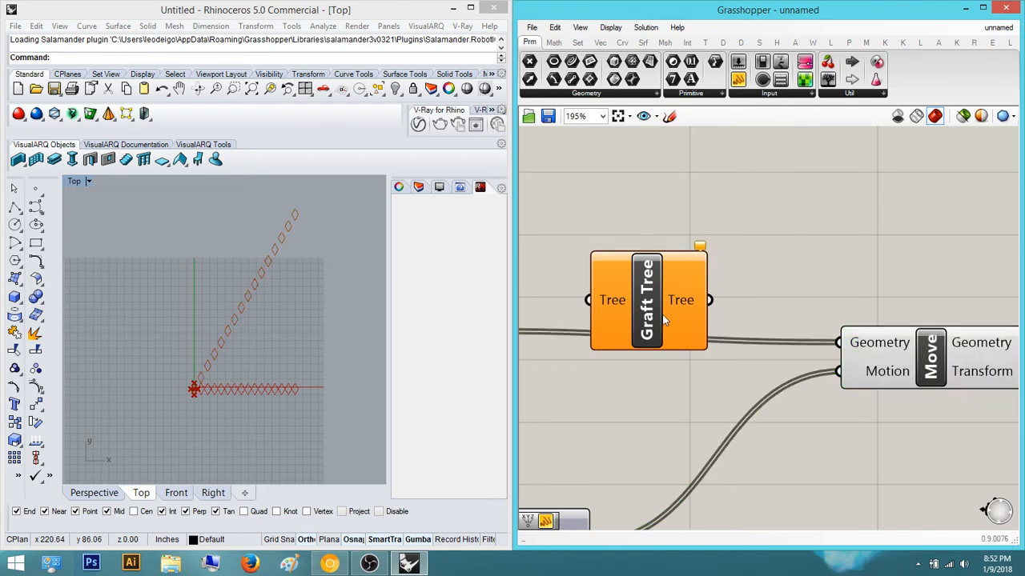
{"action": "right_click_drag", "start_coordinate": [661, 295], "coordinate": [671, 344]}
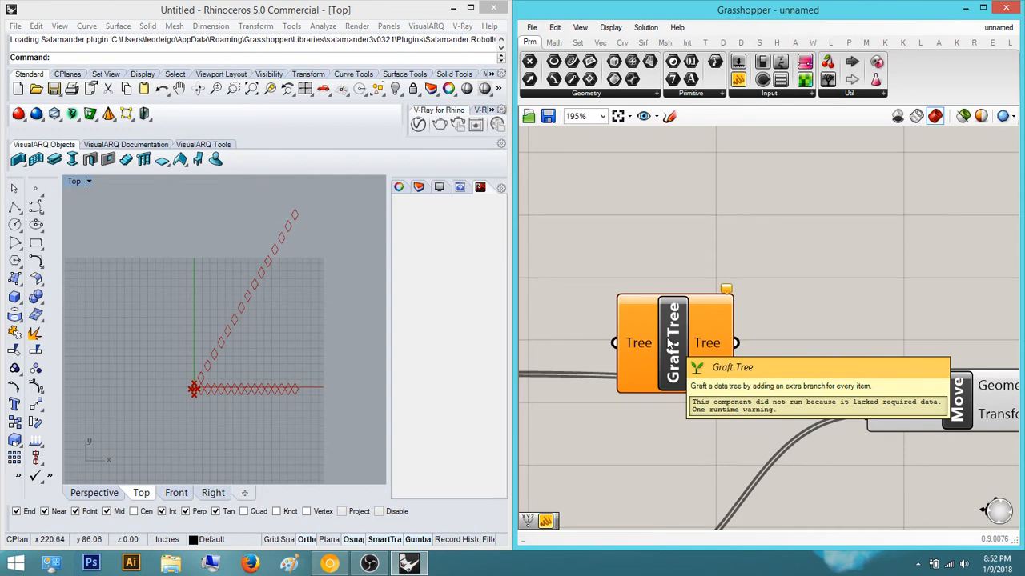
{"action": "right_click_drag", "start_coordinate": [781, 302], "coordinate": [760, 293]}
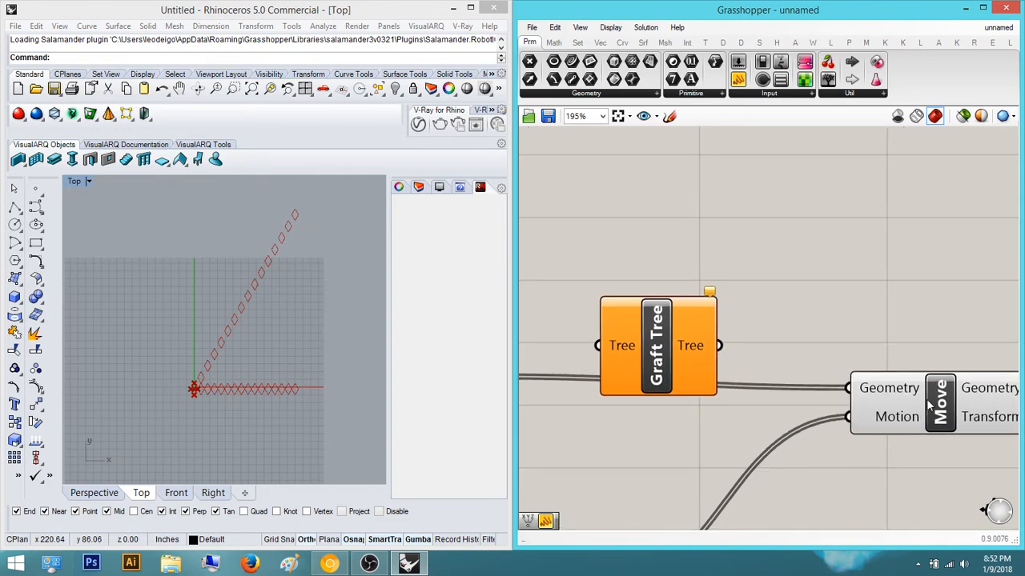
{"action": "right_click", "coordinate": [876, 389]}
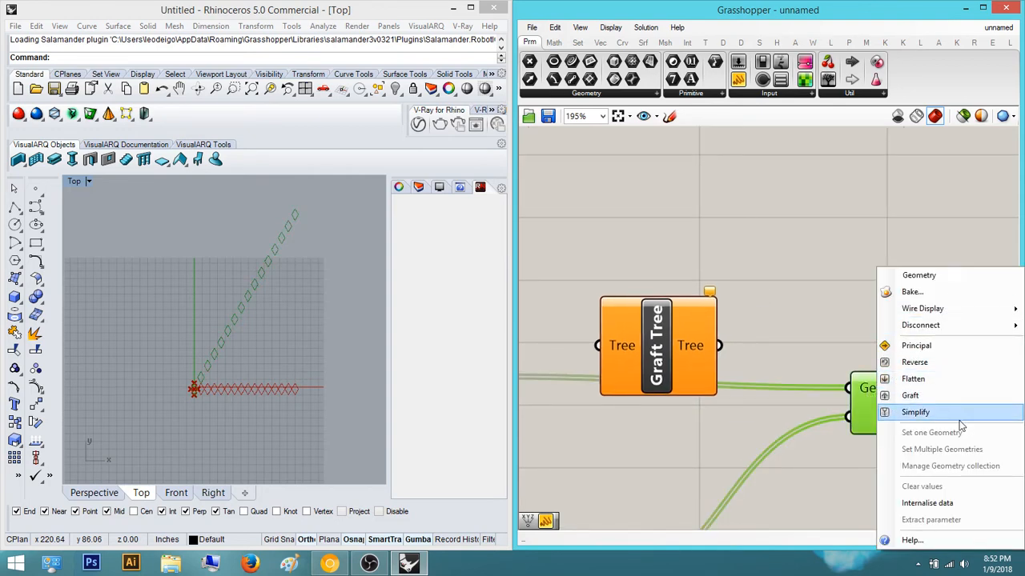
{"action": "left_click", "coordinate": [748, 169]}
Route the first Move's Geometry output through the Graft Tree into the second Move's Geometry input and align the Graft Tree
{"action": "right_click_drag", "start_coordinate": [724, 361], "coordinate": [788, 366]}
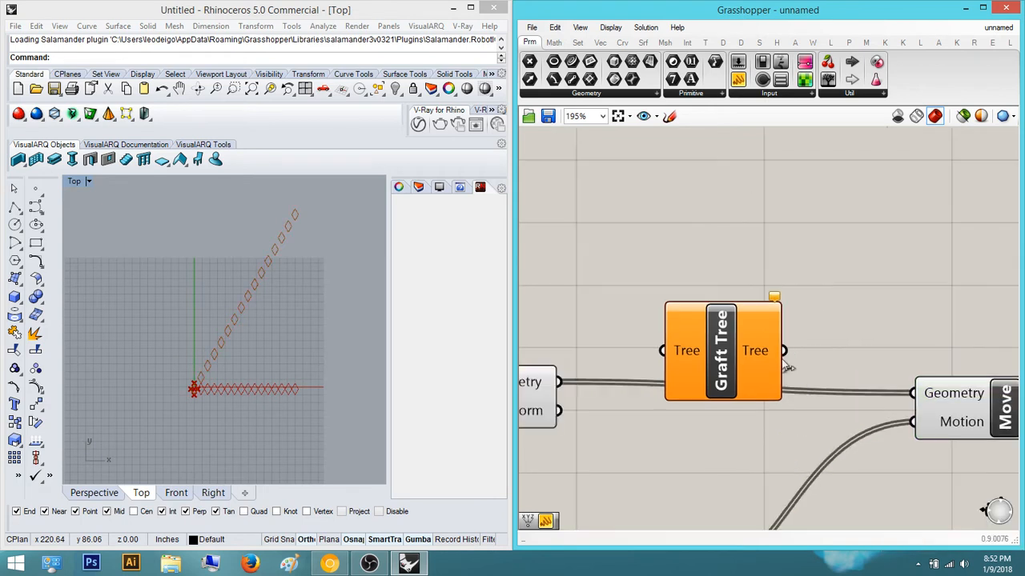
{"action": "left_click_drag", "start_coordinate": [564, 382], "coordinate": [562, 382]}
{"action": "right_click_drag", "start_coordinate": [806, 372], "coordinate": [730, 345]}
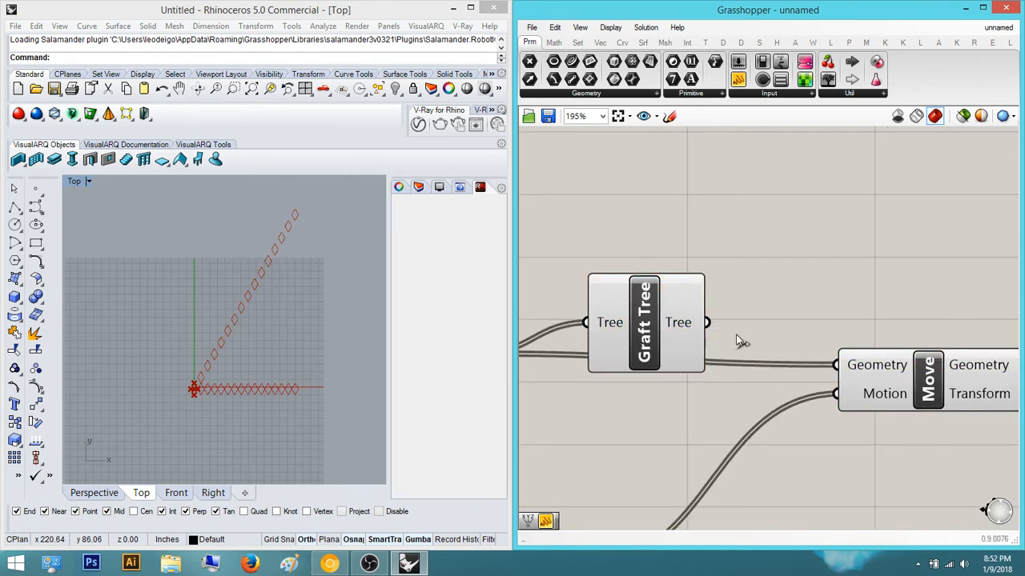
{"action": "left_click_drag", "start_coordinate": [708, 323], "coordinate": [835, 365]}
{"action": "left_click_drag", "start_coordinate": [665, 339], "coordinate": [663, 371]}
{"action": "left_click", "coordinate": [693, 272]}
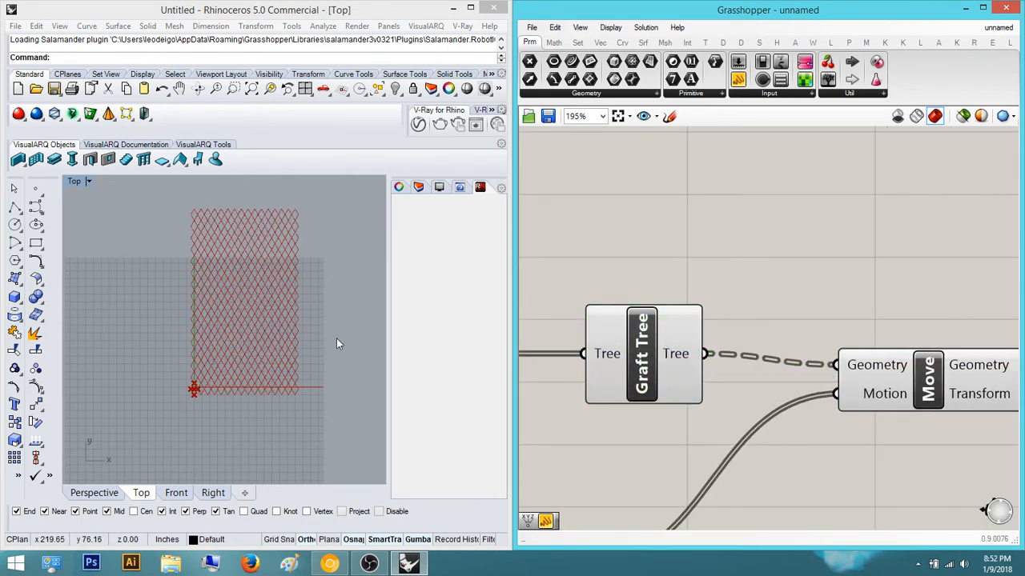
Examine the diamond grid by highlighting what the second Move and the Graft Tree each contribute
{"action": "scroll", "coordinate": [215, 357], "scroll_direction": "up", "scroll_amount": 5}
{"action": "left_click", "coordinate": [883, 381]}
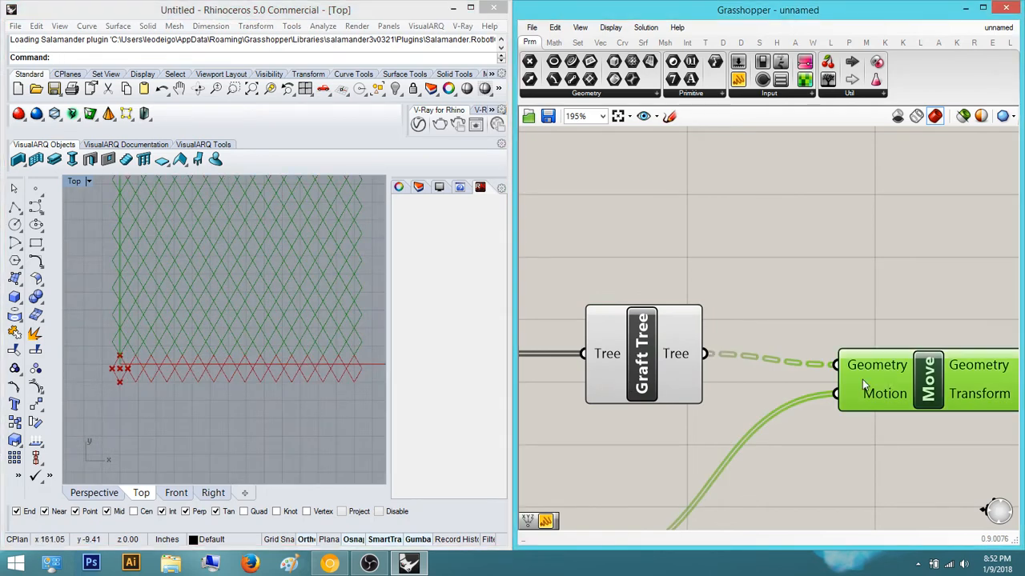
{"action": "scroll", "coordinate": [193, 382], "scroll_direction": "up", "scroll_amount": 5}
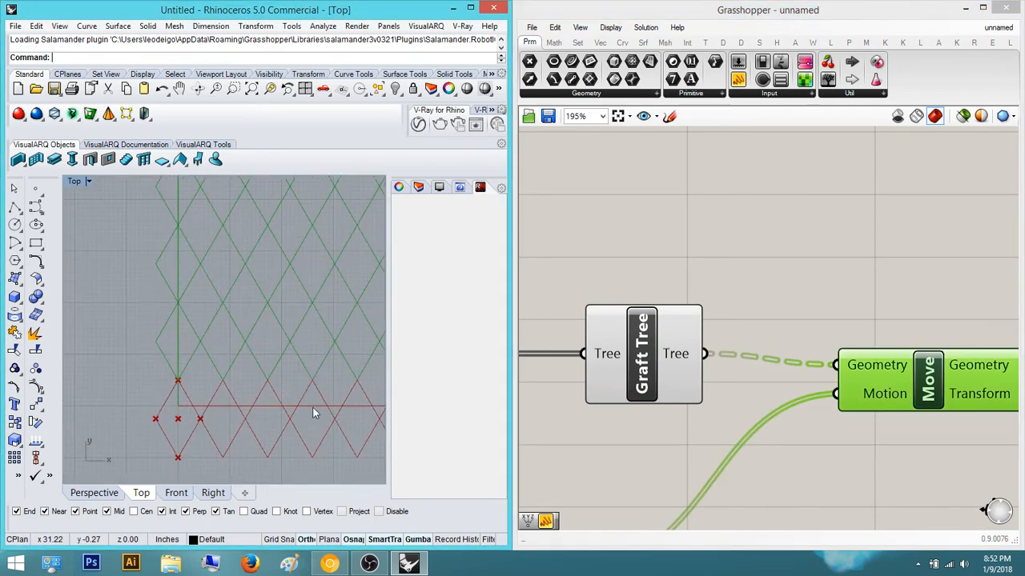
{"action": "right_click_drag", "start_coordinate": [739, 407], "coordinate": [787, 425]}
{"action": "left_click", "coordinate": [682, 387]}
{"action": "right_click_drag", "start_coordinate": [691, 402], "coordinate": [611, 399]}
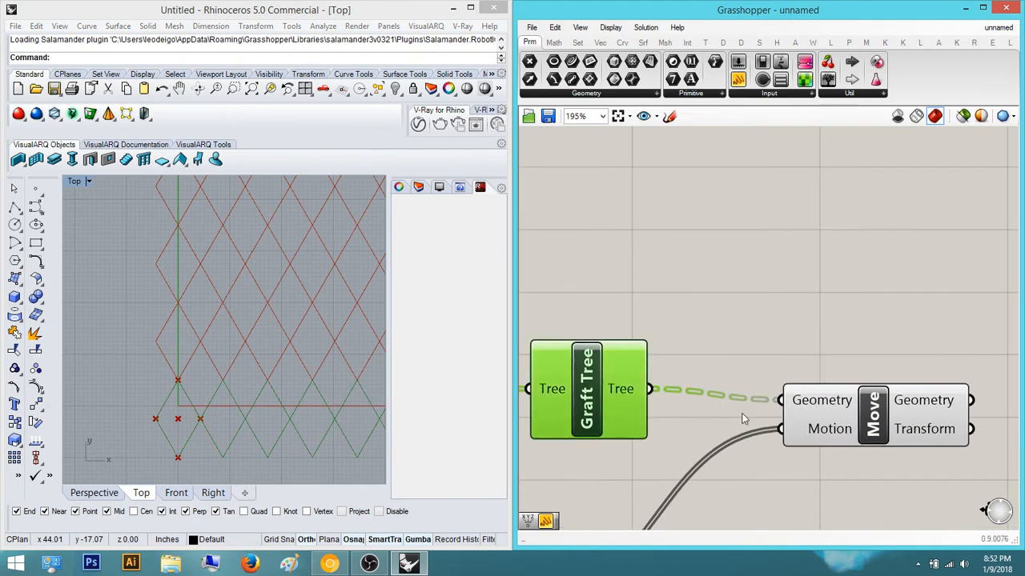
Add an Area component fed by the second Move's Geometry output and inspect the diamond centroids
{"action": "right_click_drag", "start_coordinate": [742, 418], "coordinate": [616, 393]}
{"action": "double_click", "coordinate": [928, 352]}
{"action": "type", "text": "ar"}
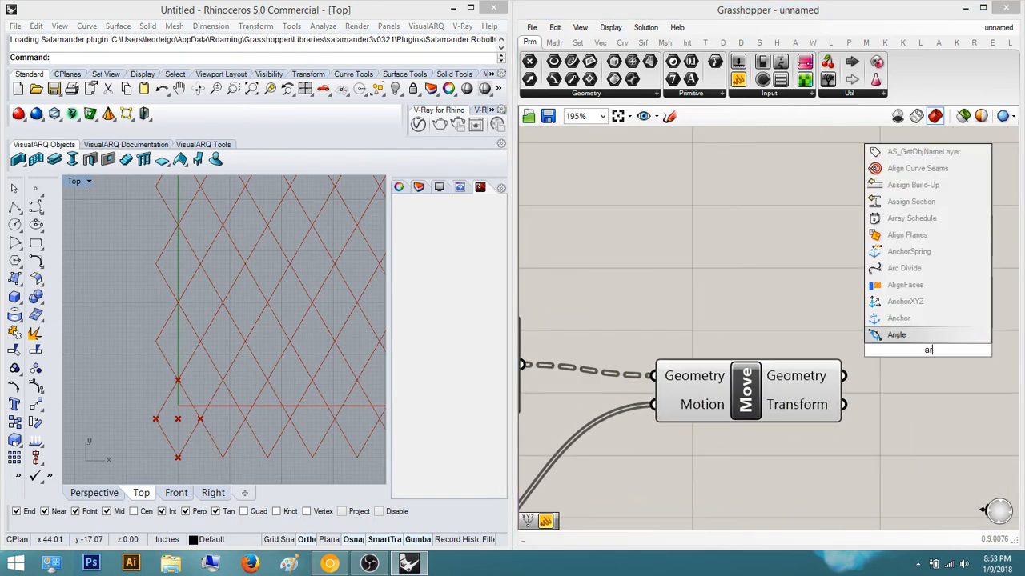
{"action": "type", "text": "ea"}
{"action": "key", "text": "Return"}
{"action": "left_click_drag", "start_coordinate": [837, 349], "coordinate": [844, 379]}
{"action": "right_click_drag", "start_coordinate": [189, 360], "coordinate": [169, 390]}
{"action": "scroll", "coordinate": [173, 409], "scroll_direction": "down", "scroll_amount": 2}
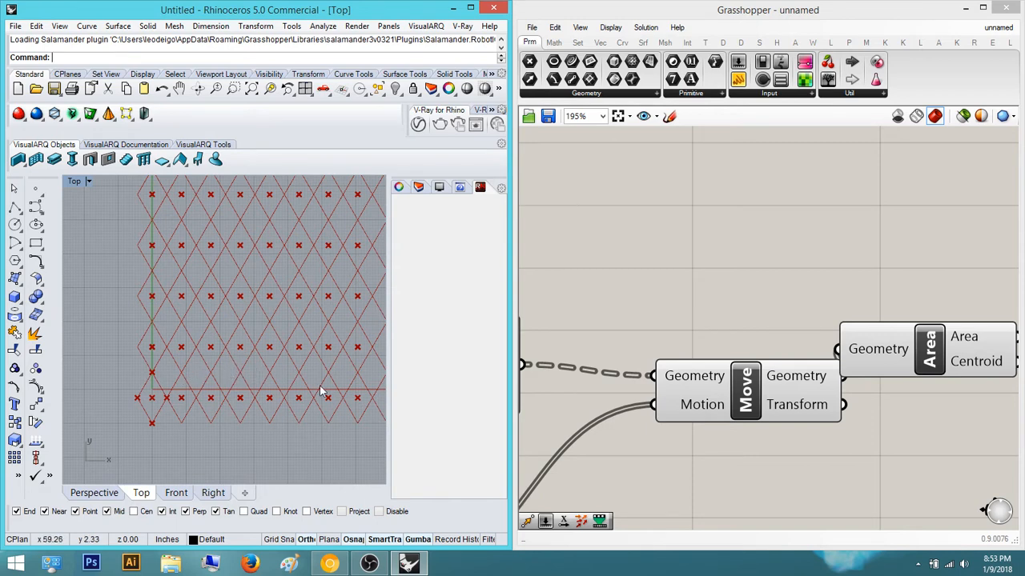
Delete the Area component and the second Move component, keeping the Graft Tree and Unit Y components
{"action": "right_click_drag", "start_coordinate": [800, 240], "coordinate": [712, 232]}
{"action": "left_click_drag", "start_coordinate": [862, 285], "coordinate": [805, 419]}
{"action": "scroll", "coordinate": [809, 352], "scroll_direction": "down", "scroll_amount": 3}
{"action": "key", "text": "Delete"}
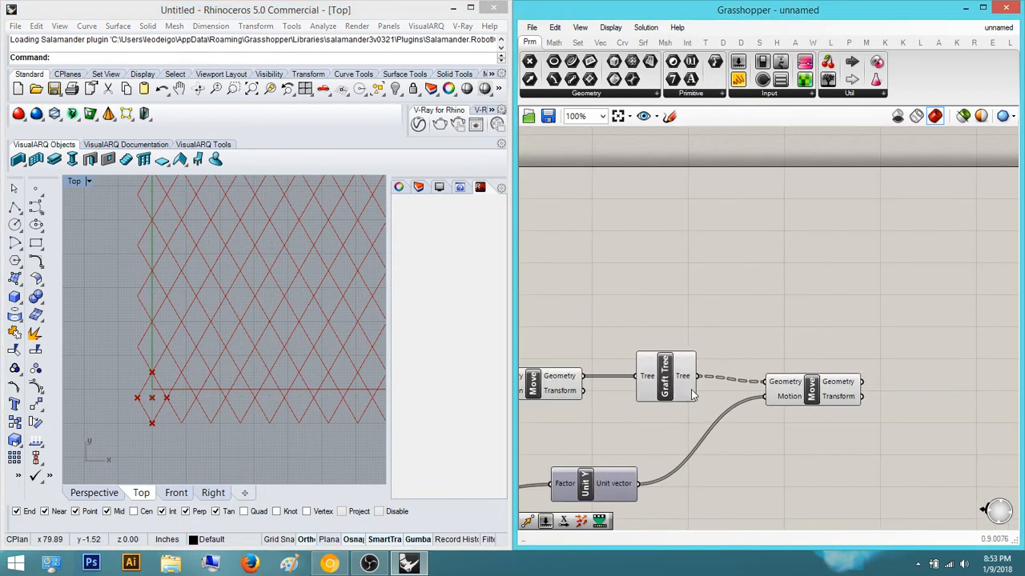
{"action": "left_click_drag", "start_coordinate": [947, 442], "coordinate": [805, 302]}
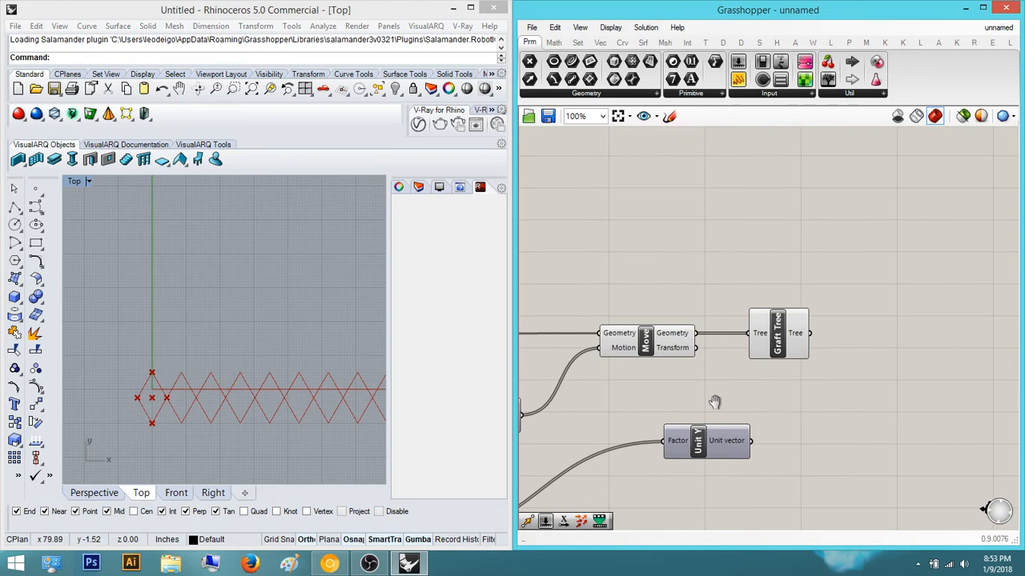
{"action": "scroll", "coordinate": [819, 400], "scroll_direction": "up", "scroll_amount": 2}
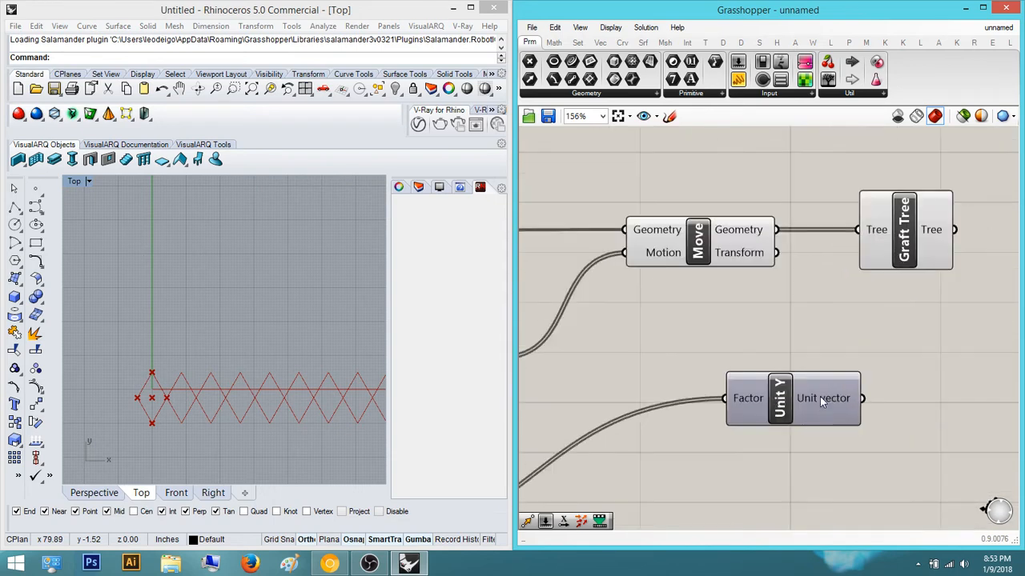
{"action": "scroll", "coordinate": [819, 396], "scroll_direction": "down", "scroll_amount": 3}
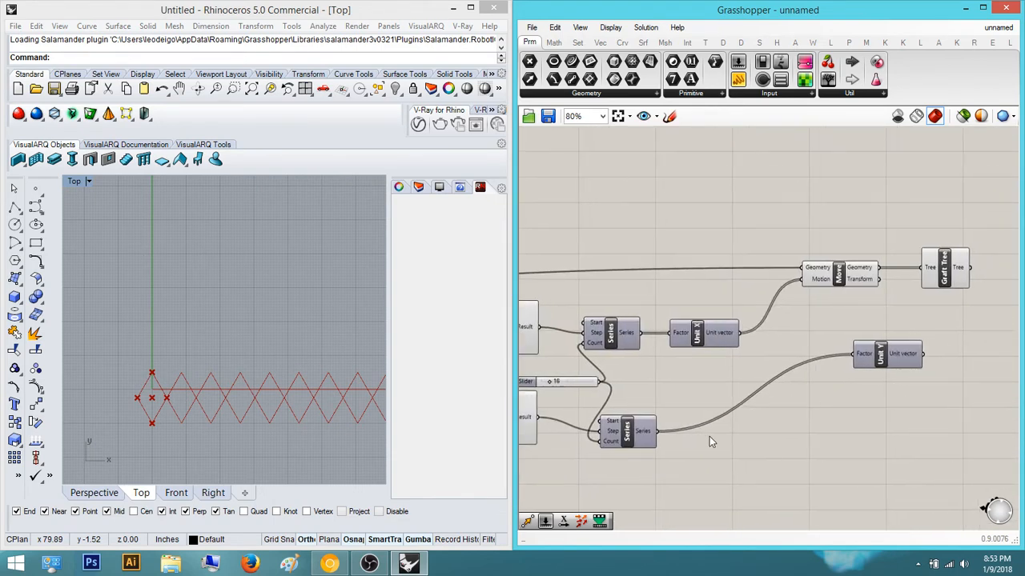
Add a new Move component beyond the Graft Tree and Unit Y components
{"action": "right_click_drag", "start_coordinate": [908, 410], "coordinate": [860, 383]}
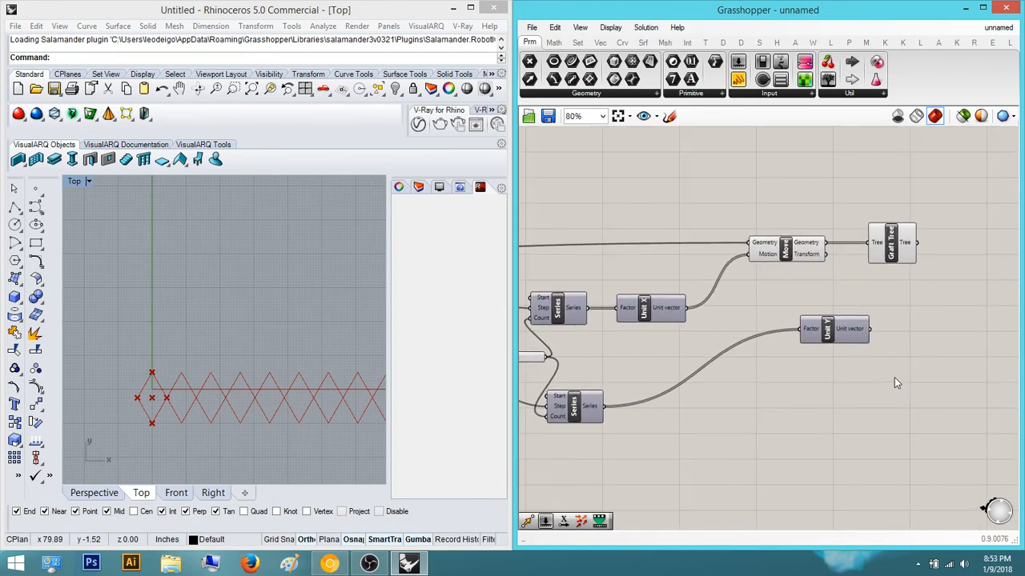
{"action": "double_click", "coordinate": [894, 377]}
{"action": "type", "text": "move"}
{"action": "key", "text": "Return"}
{"action": "left_click_drag", "start_coordinate": [896, 383], "coordinate": [980, 306]}
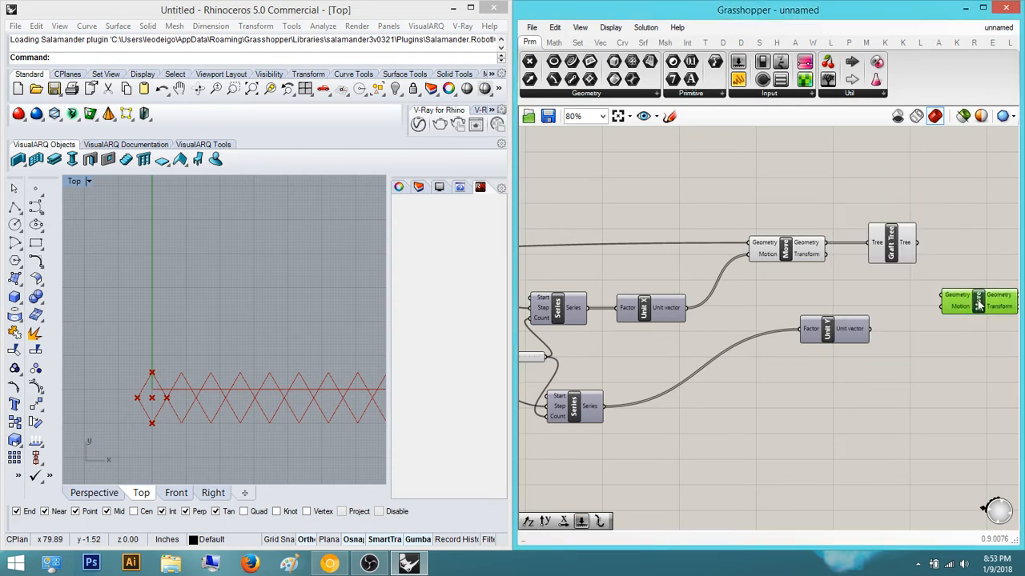
{"action": "right_click", "coordinate": [979, 307]}
{"action": "left_click", "coordinate": [839, 381]}
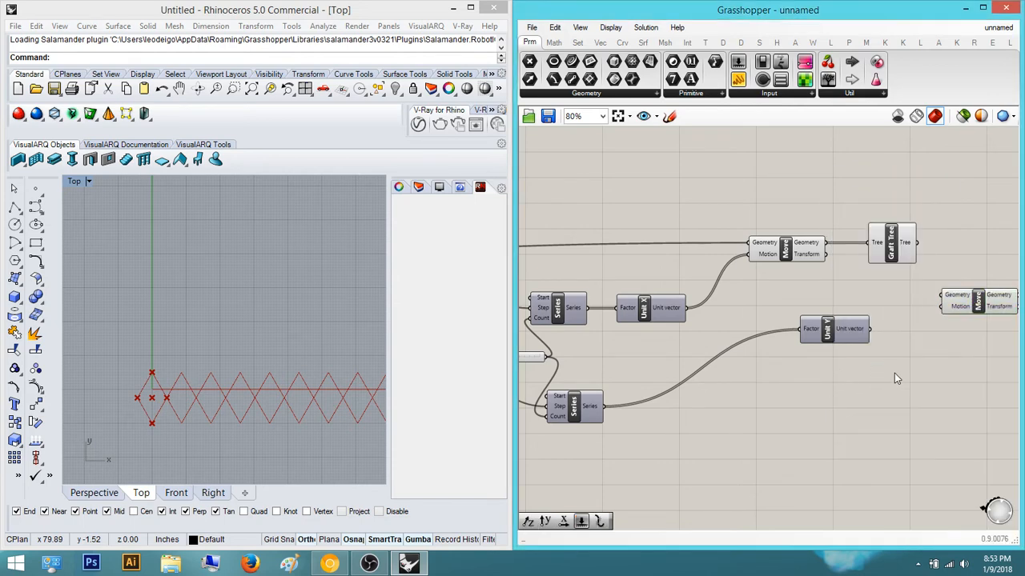
Add another Move component and place it below the second Series component
{"action": "right_click_drag", "start_coordinate": [833, 361], "coordinate": [977, 325]}
{"action": "scroll", "coordinate": [608, 352], "scroll_direction": "up", "scroll_amount": 3}
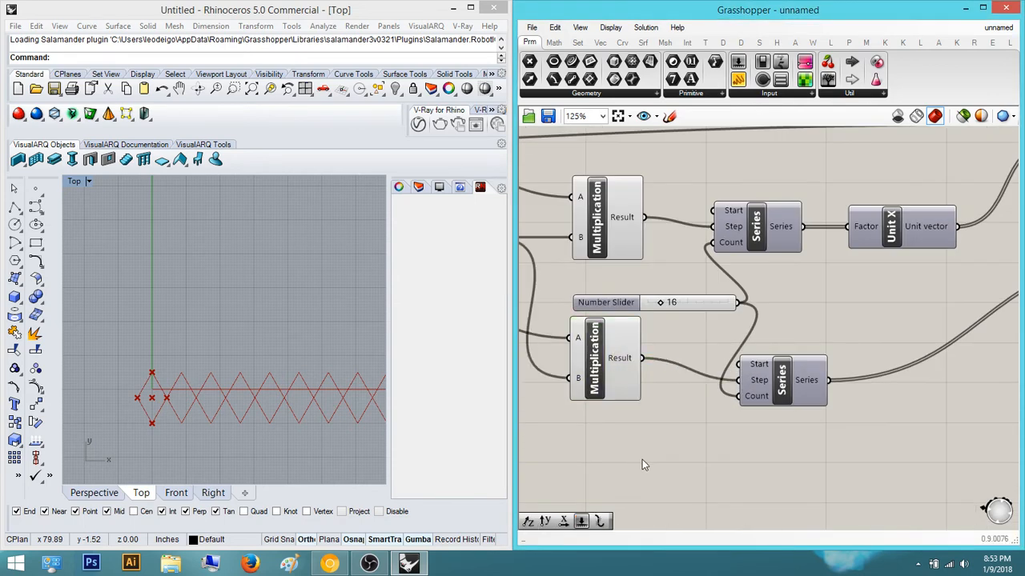
{"action": "right_click_drag", "start_coordinate": [642, 460], "coordinate": [760, 443]}
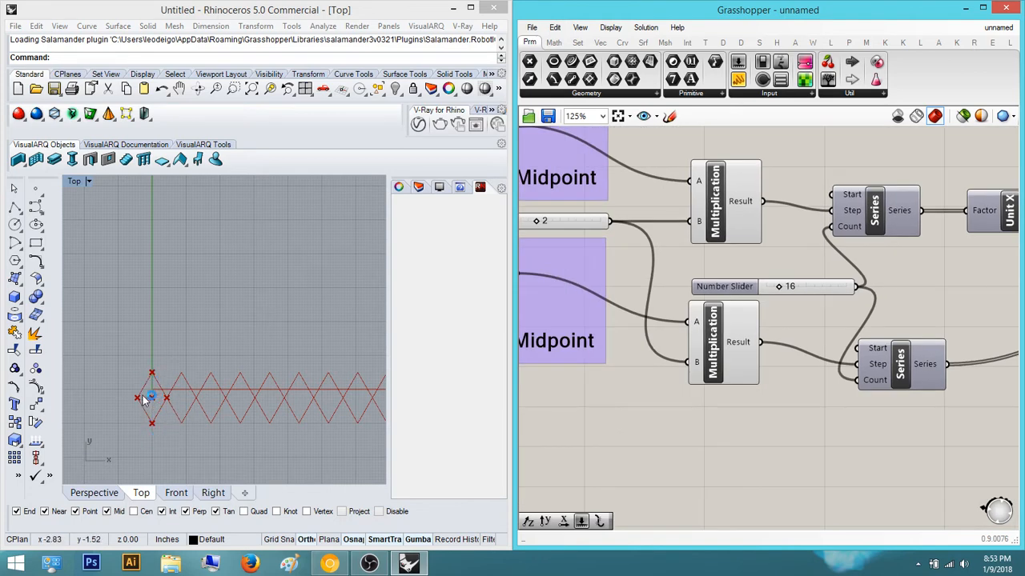
{"action": "right_click_drag", "start_coordinate": [789, 462], "coordinate": [736, 473]}
{"action": "double_click", "coordinate": [735, 467]}
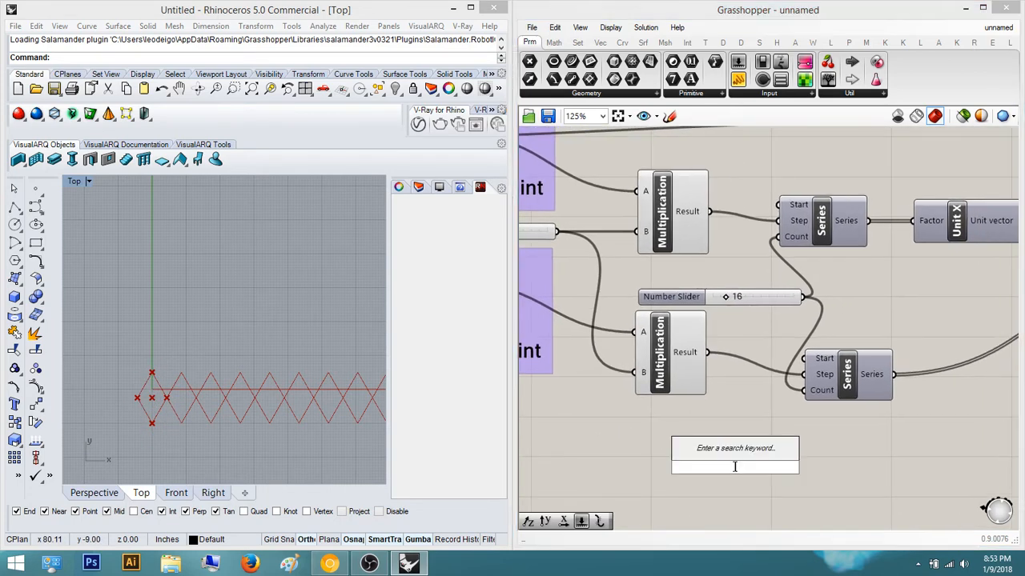
{"action": "type", "text": "move"}
{"action": "key", "text": "Return"}
{"action": "left_click_drag", "start_coordinate": [734, 471], "coordinate": [869, 466]}
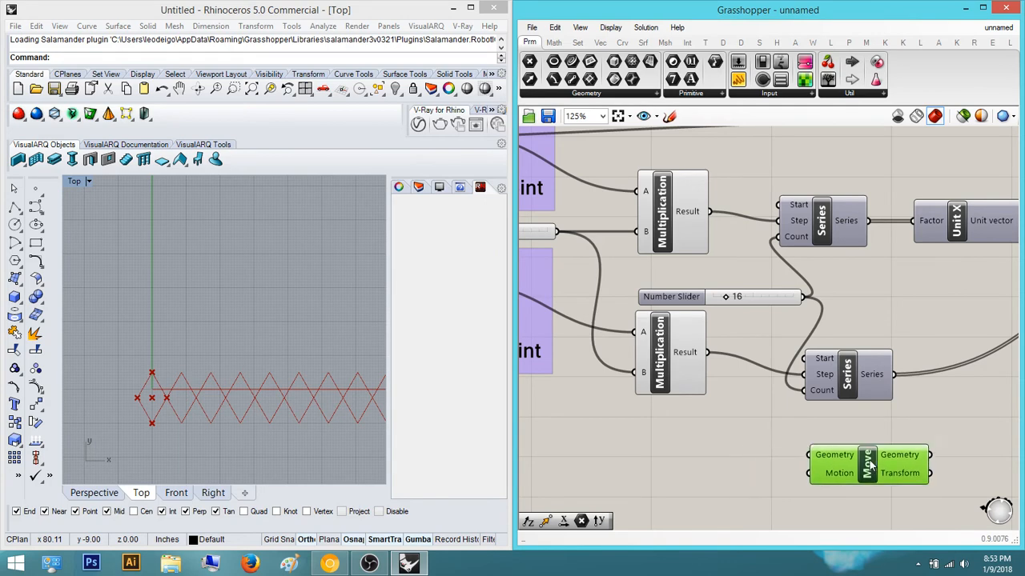
{"action": "scroll", "coordinate": [949, 459], "scroll_direction": "down", "scroll_amount": 3}
{"action": "right_click_drag", "start_coordinate": [950, 459], "coordinate": [877, 470]}
{"action": "left_click_drag", "start_coordinate": [818, 471], "coordinate": [913, 456]}
{"action": "left_click", "coordinate": [937, 412]}
{"action": "right_click_drag", "start_coordinate": [937, 412], "coordinate": [871, 428]}
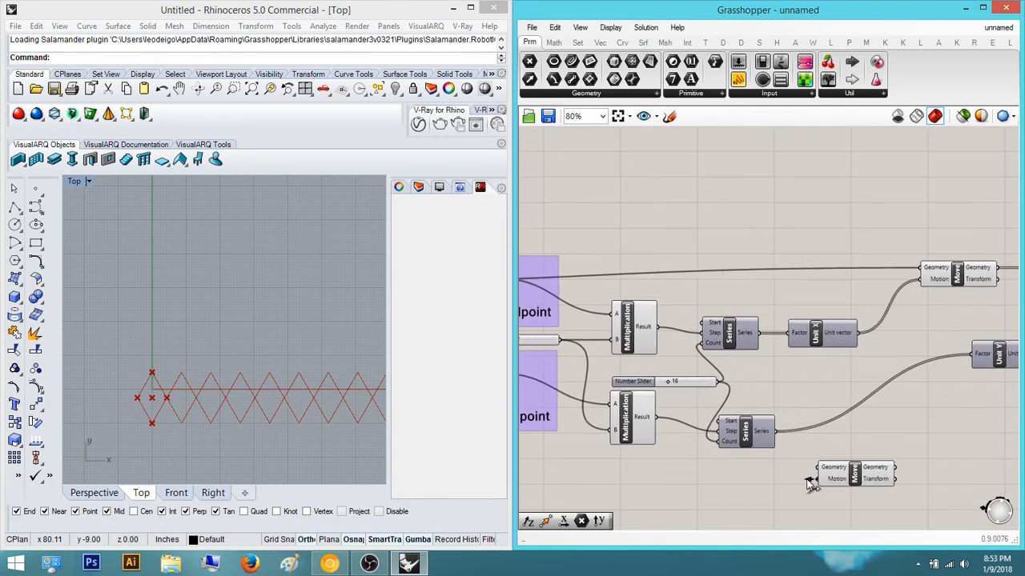
Add another Series component below the second Series and the lower Move component
{"action": "right_click_drag", "start_coordinate": [702, 452], "coordinate": [818, 432]}
{"action": "left_click", "coordinate": [585, 359]}
{"action": "right_click_drag", "start_coordinate": [623, 365], "coordinate": [707, 370]}
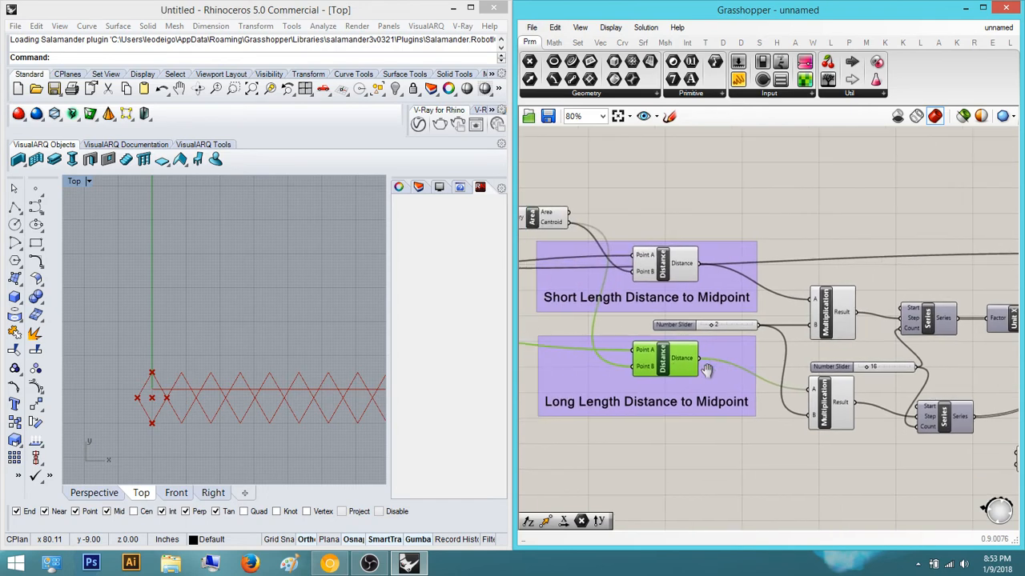
{"action": "left_click", "coordinate": [665, 274]}
{"action": "scroll", "coordinate": [711, 275], "scroll_direction": "down", "scroll_amount": 4}
{"action": "left_click_drag", "start_coordinate": [702, 267], "coordinate": [814, 377]}
{"action": "scroll", "coordinate": [806, 362], "scroll_direction": "up", "scroll_amount": 5}
{"action": "double_click", "coordinate": [814, 381]}
{"action": "type", "text": "series"}
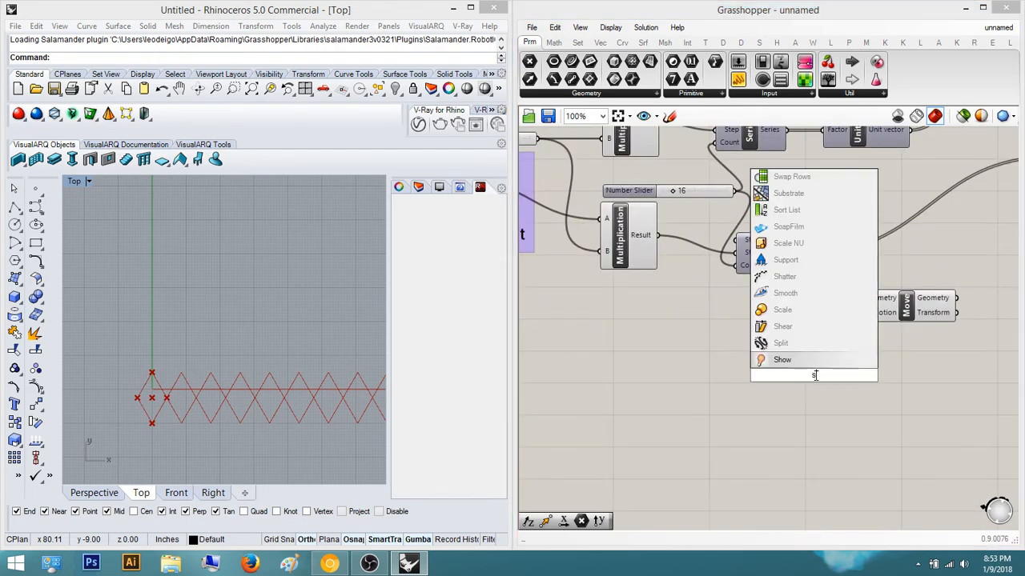
{"action": "key", "text": "Return"}
Add a Unit X component fed by the new Series and connect its Unit vector to the lower Move's Motion input
{"action": "double_click", "coordinate": [769, 437]}
{"action": "type", "text": "x"}
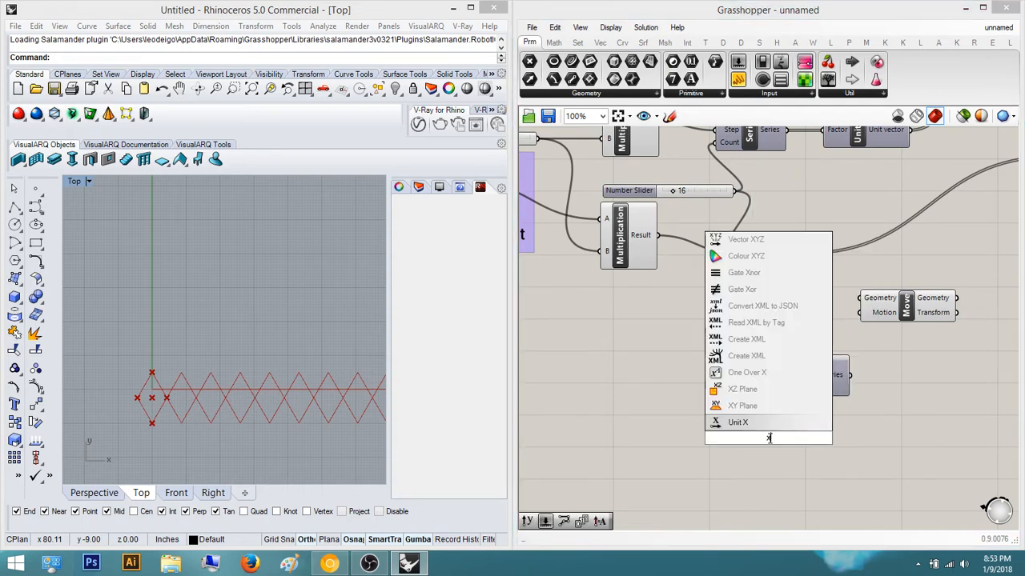
{"action": "key", "text": "Return"}
{"action": "left_click_drag", "start_coordinate": [781, 433], "coordinate": [850, 376]}
{"action": "right_click_drag", "start_coordinate": [827, 402], "coordinate": [758, 438]}
{"action": "left_click_drag", "start_coordinate": [824, 350], "coordinate": [949, 332]}
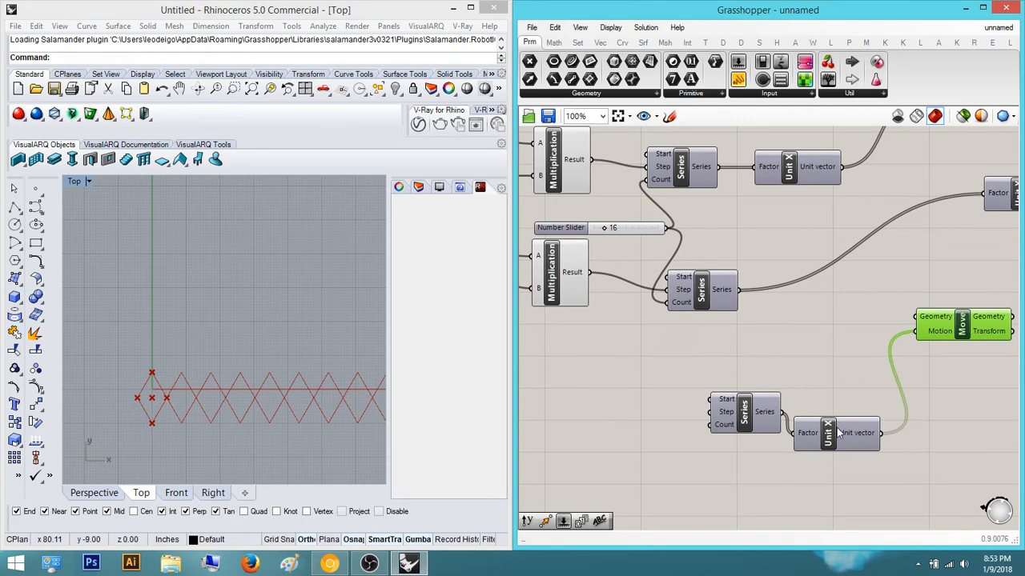
{"action": "left_click_drag", "start_coordinate": [838, 433], "coordinate": [838, 364]}
Connect the Short Length Distance to Midpoint output to the Step input of the lowest Series
{"action": "right_click_drag", "start_coordinate": [726, 404], "coordinate": [835, 472]}
{"action": "scroll", "coordinate": [813, 480], "scroll_direction": "down", "scroll_amount": 3}
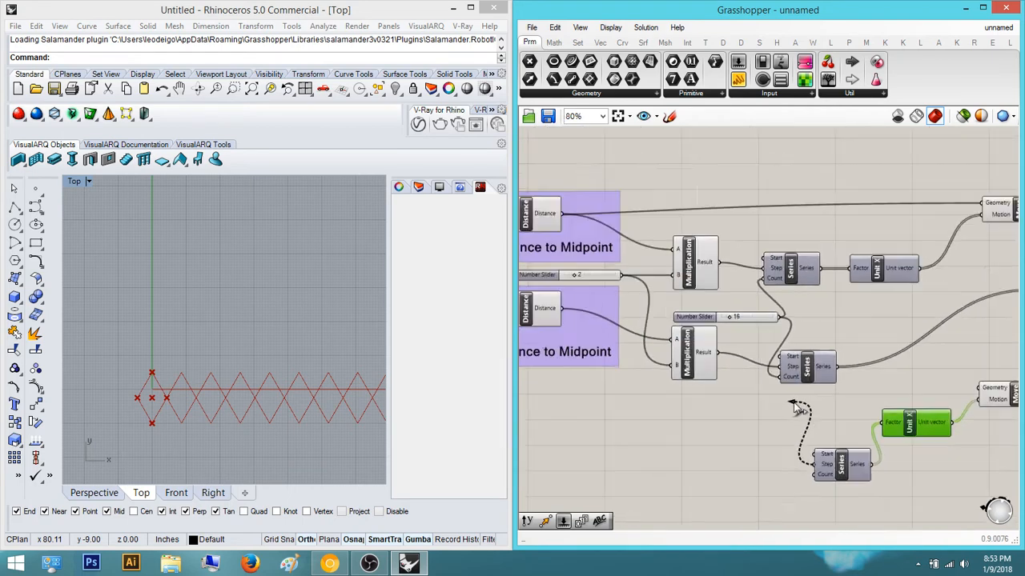
{"action": "right_click_drag", "start_coordinate": [770, 420], "coordinate": [717, 379]}
{"action": "scroll", "coordinate": [750, 411], "scroll_direction": "up", "scroll_amount": 4}
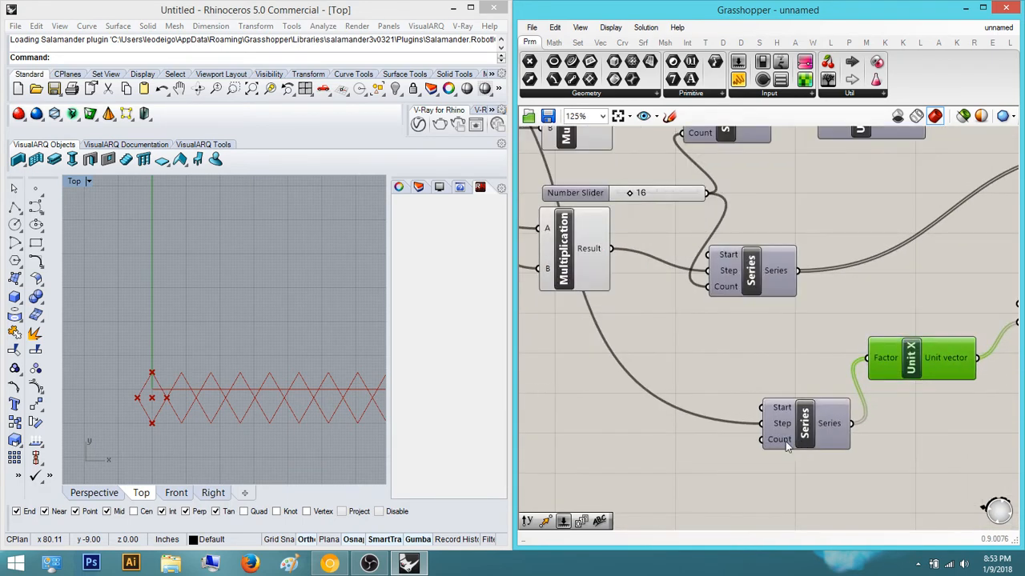
Add a Subtraction component beside the lowest Series
{"action": "double_click", "coordinate": [677, 455]}
{"action": "left_click", "coordinate": [558, 416]}
{"action": "right_click_drag", "start_coordinate": [582, 387], "coordinate": [703, 438]}
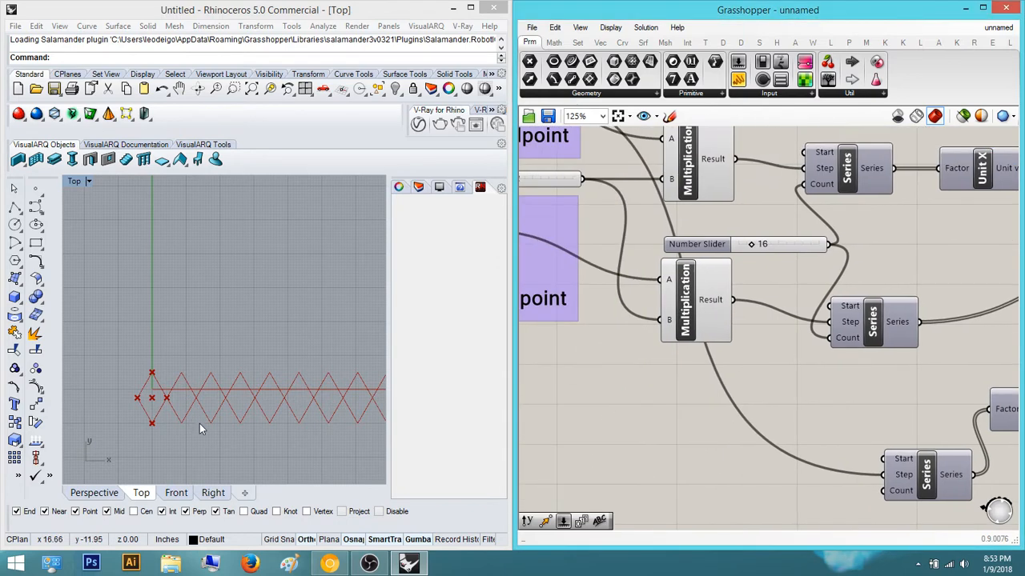
{"action": "right_click_drag", "start_coordinate": [340, 402], "coordinate": [312, 387]}
{"action": "right_click_drag", "start_coordinate": [750, 470], "coordinate": [719, 465]}
{"action": "left_click", "coordinate": [750, 249]}
{"action": "double_click", "coordinate": [719, 465]}
{"action": "type", "text": "subtraction"}
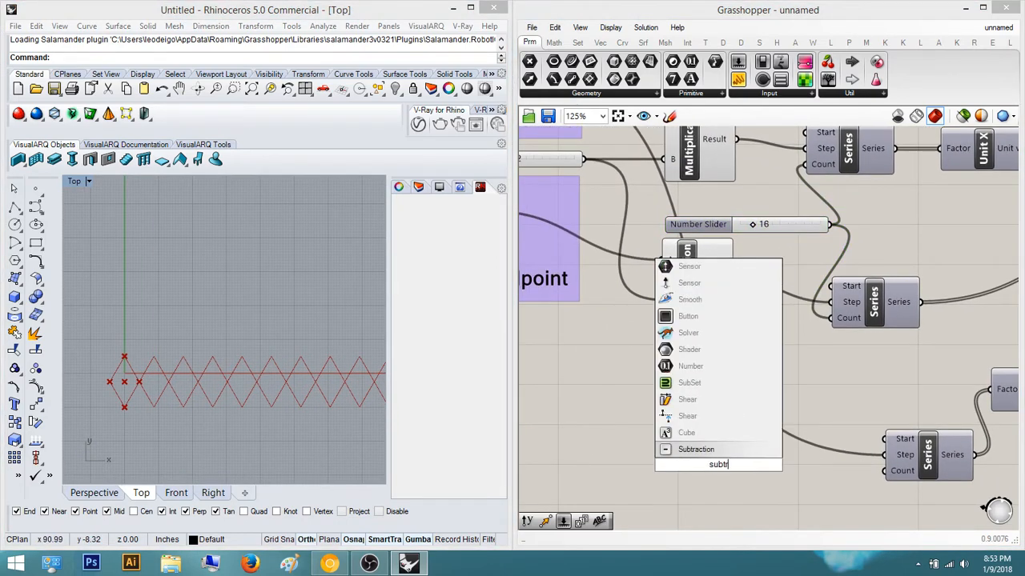
{"action": "key", "text": "Return"}
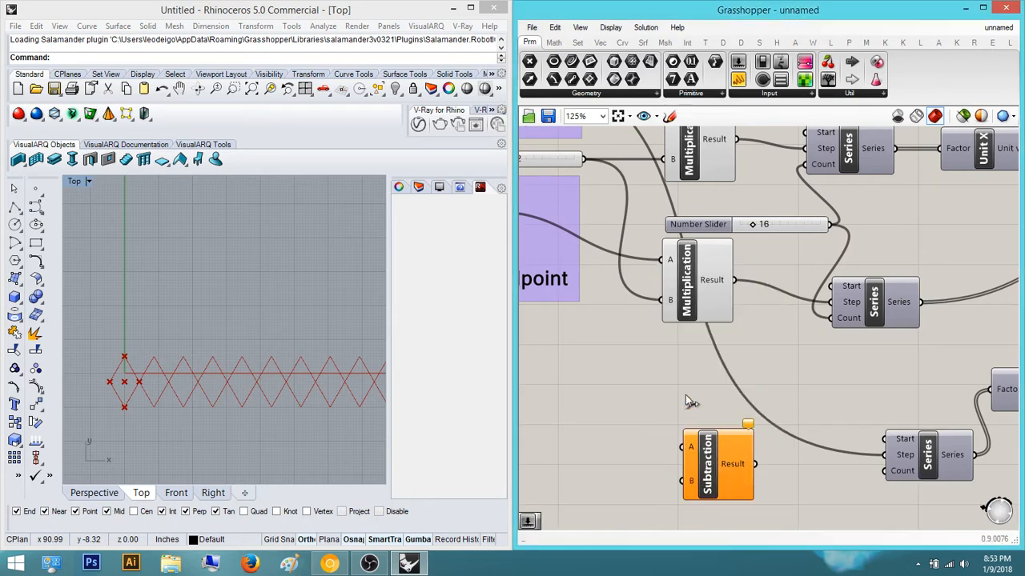
Connect the count slider (16) to the Subtraction's A input and a new slider with value 1 to its B input
{"action": "left_click_drag", "start_coordinate": [685, 395], "coordinate": [829, 225]}
{"action": "right_click_drag", "start_coordinate": [649, 482], "coordinate": [717, 457]}
{"action": "double_click", "coordinate": [696, 465]}
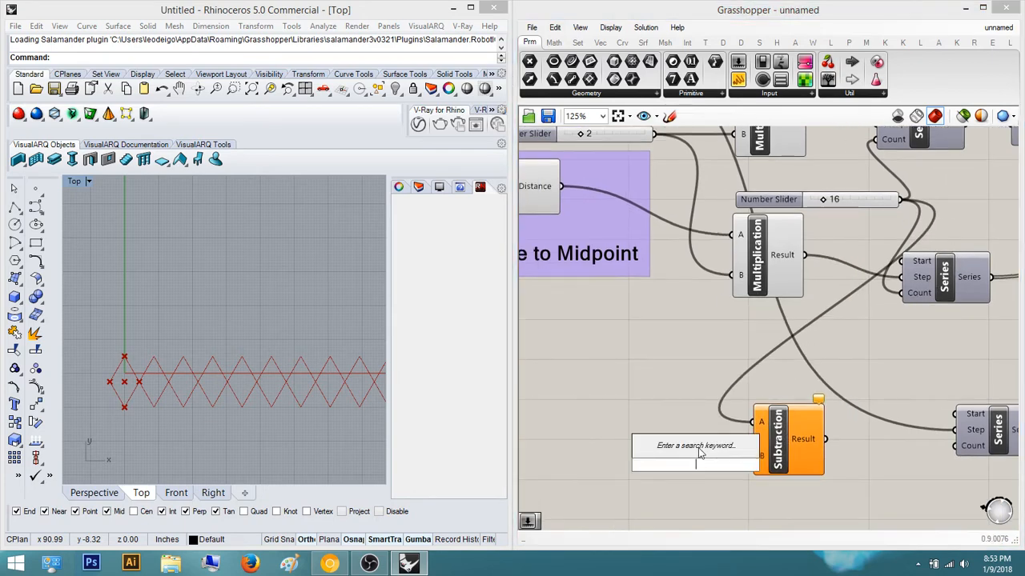
{"action": "type", "text": "1"}
{"action": "key", "text": "Return"}
{"action": "left_click_drag", "start_coordinate": [709, 465], "coordinate": [754, 456]}
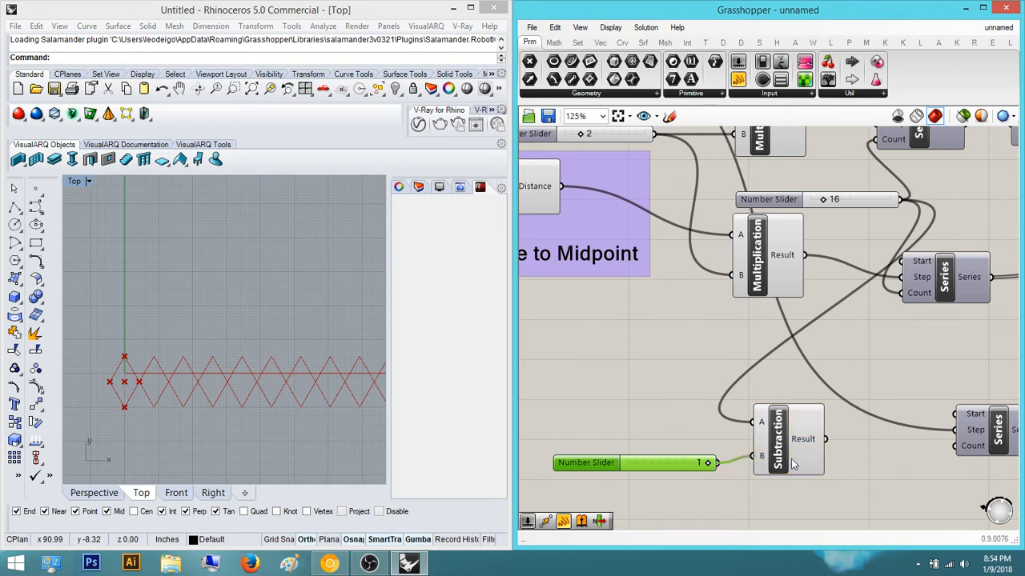
Connect the Subtraction result to the Count input of the lowest Series
{"action": "right_click_drag", "start_coordinate": [791, 460], "coordinate": [677, 474]}
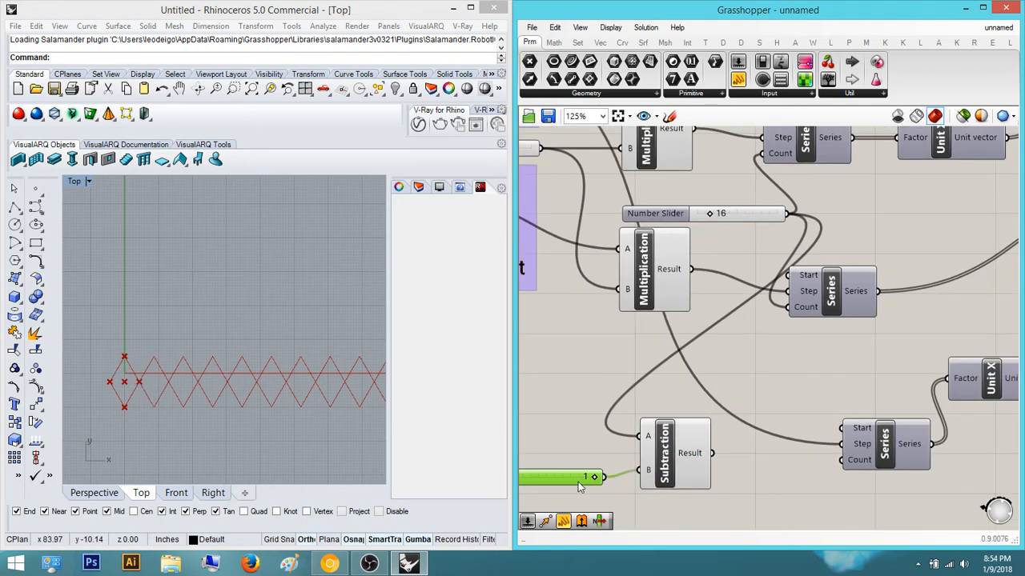
{"action": "left_click_drag", "start_coordinate": [712, 454], "coordinate": [841, 459]}
{"action": "right_click_drag", "start_coordinate": [870, 459], "coordinate": [659, 436]}
Connect the first Move's Geometry output to the lower Move's Geometry input and reposition the lower Move
{"action": "left_click", "coordinate": [786, 367]}
{"action": "right_click_drag", "start_coordinate": [904, 370], "coordinate": [780, 445]}
{"action": "left_click_drag", "start_coordinate": [831, 380], "coordinate": [890, 374]}
{"action": "right_click_drag", "start_coordinate": [804, 365], "coordinate": [738, 474]}
{"action": "scroll", "coordinate": [766, 302], "scroll_direction": "down", "scroll_amount": 1}
{"action": "left_click", "coordinate": [783, 241]}
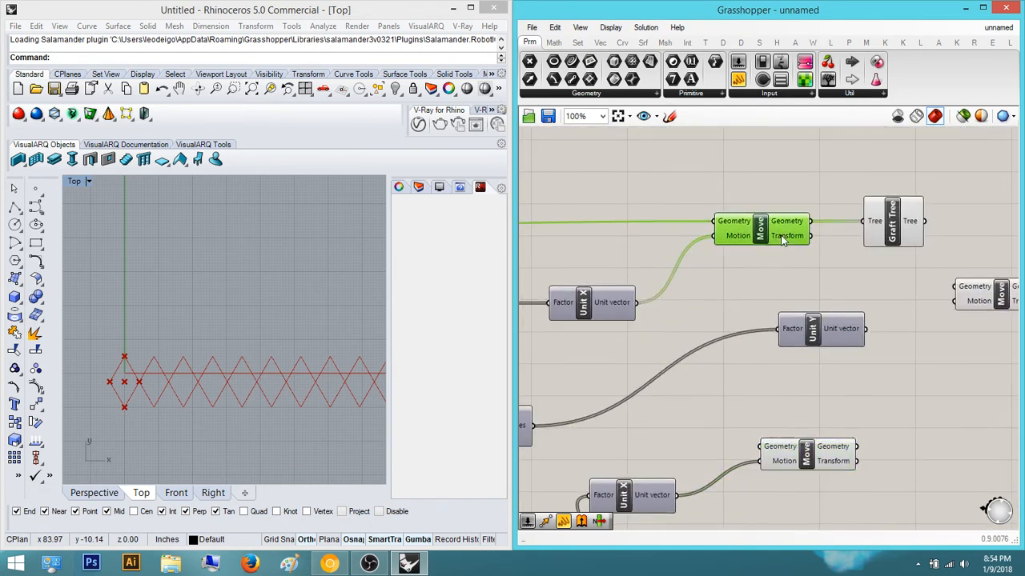
{"action": "left_click", "coordinate": [909, 221]}
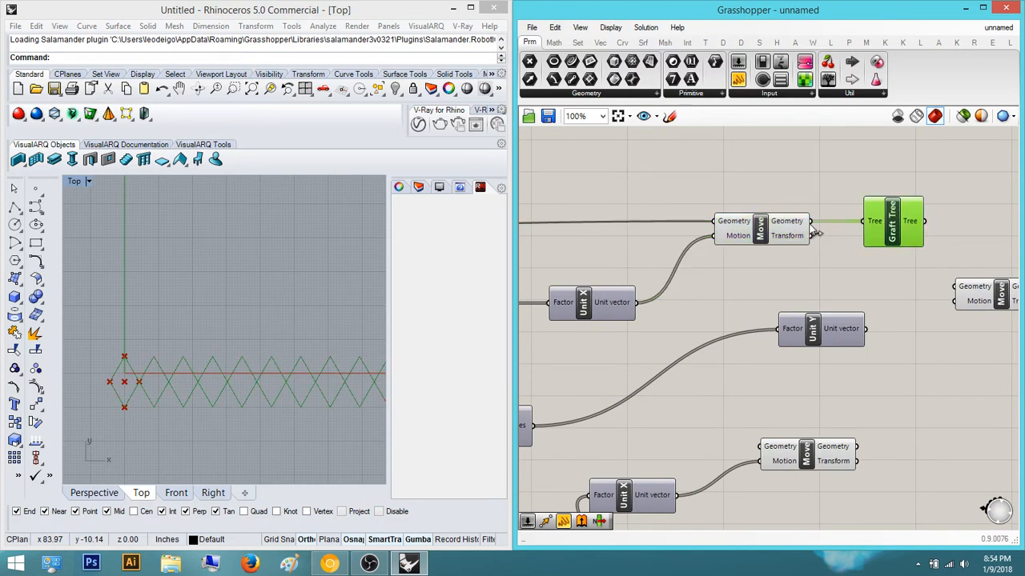
{"action": "left_click_drag", "start_coordinate": [810, 222], "coordinate": [766, 451]}
{"action": "right_click_drag", "start_coordinate": [779, 454], "coordinate": [732, 441]}
{"action": "left_click_drag", "start_coordinate": [757, 446], "coordinate": [851, 425]}
Examine the shifted diamond copies along the row in the Top viewport
{"action": "scroll", "coordinate": [271, 378], "scroll_direction": "up", "scroll_amount": 8}
{"action": "right_click_drag", "start_coordinate": [163, 382], "coordinate": [185, 382]}
{"action": "scroll", "coordinate": [186, 383], "scroll_direction": "down", "scroll_amount": 2}
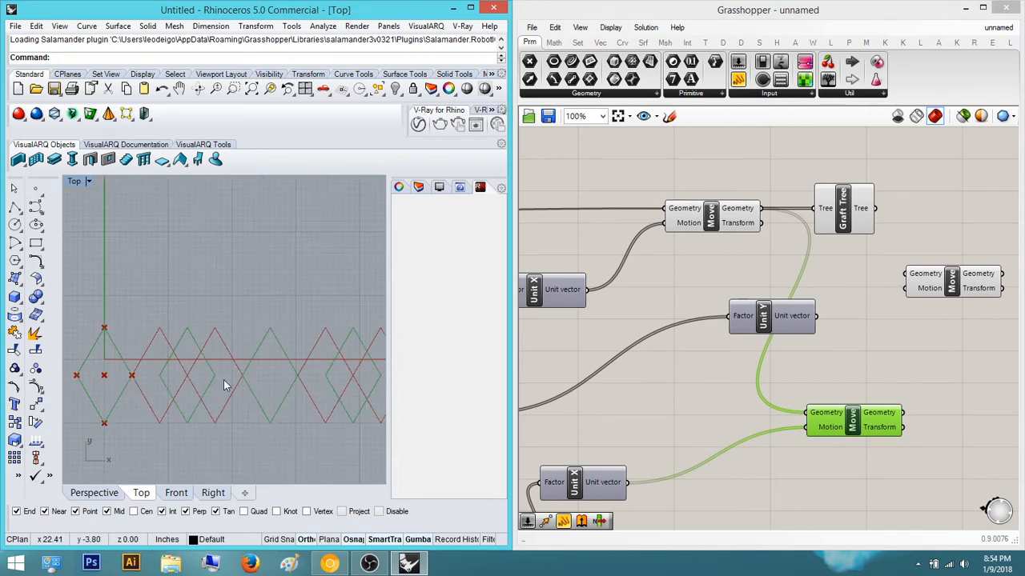
{"action": "scroll", "coordinate": [271, 300], "scroll_direction": "down", "scroll_amount": 8}
{"action": "right_click_drag", "start_coordinate": [271, 299], "coordinate": [209, 360]}
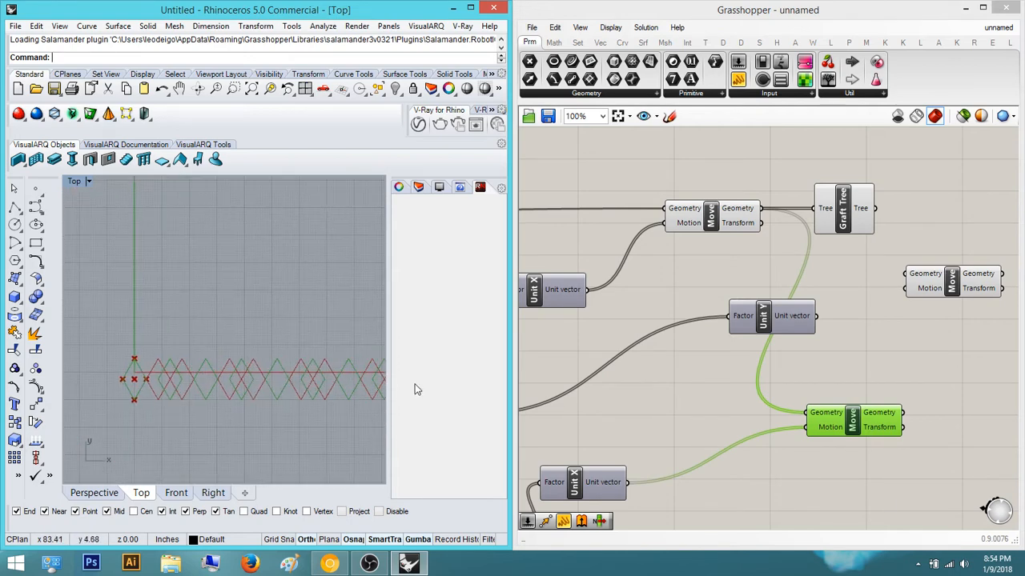
{"action": "left_click", "coordinate": [908, 466]}
{"action": "right_click_drag", "start_coordinate": [908, 467], "coordinate": [808, 463]}
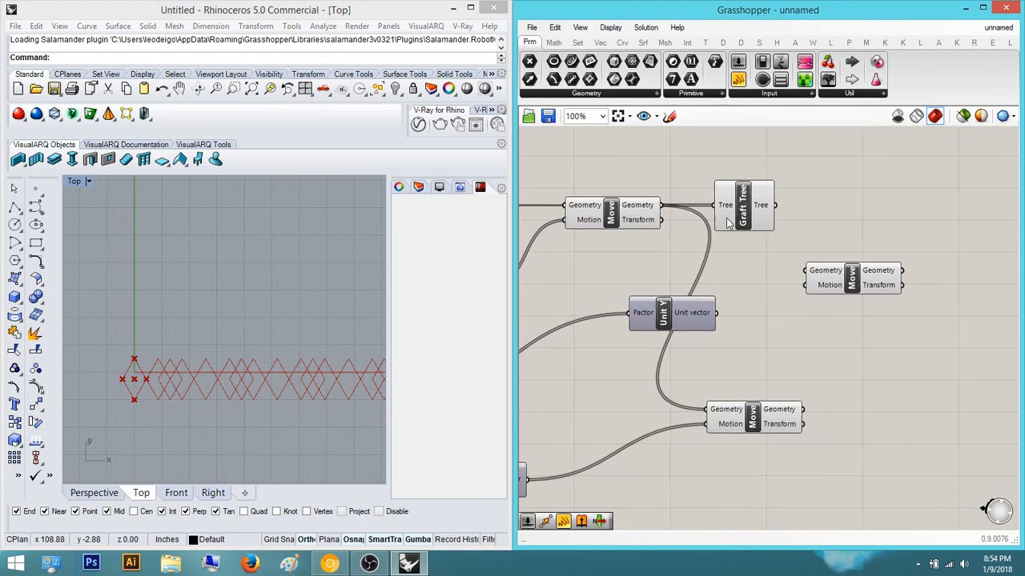
Feed the lower Move's Geometry input from the Graft Tree output instead and inspect the diamonds
{"action": "left_click_drag", "start_coordinate": [706, 409], "coordinate": [773, 207]}
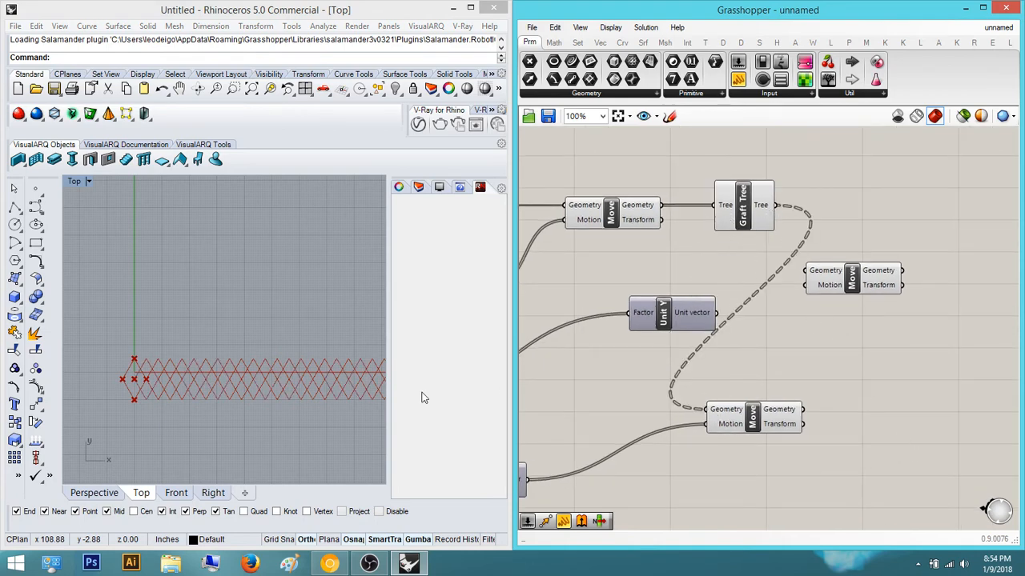
{"action": "right_click_drag", "start_coordinate": [275, 395], "coordinate": [362, 345]}
{"action": "left_click", "coordinate": [775, 404]}
{"action": "scroll", "coordinate": [206, 349], "scroll_direction": "up", "scroll_amount": 4}
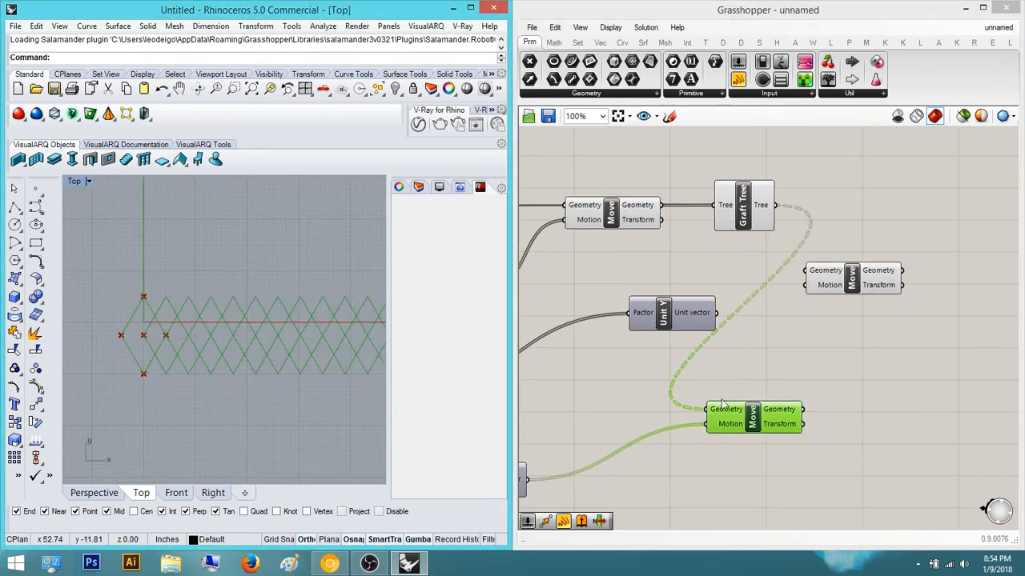
{"action": "right_click_drag", "start_coordinate": [797, 360], "coordinate": [769, 376]}
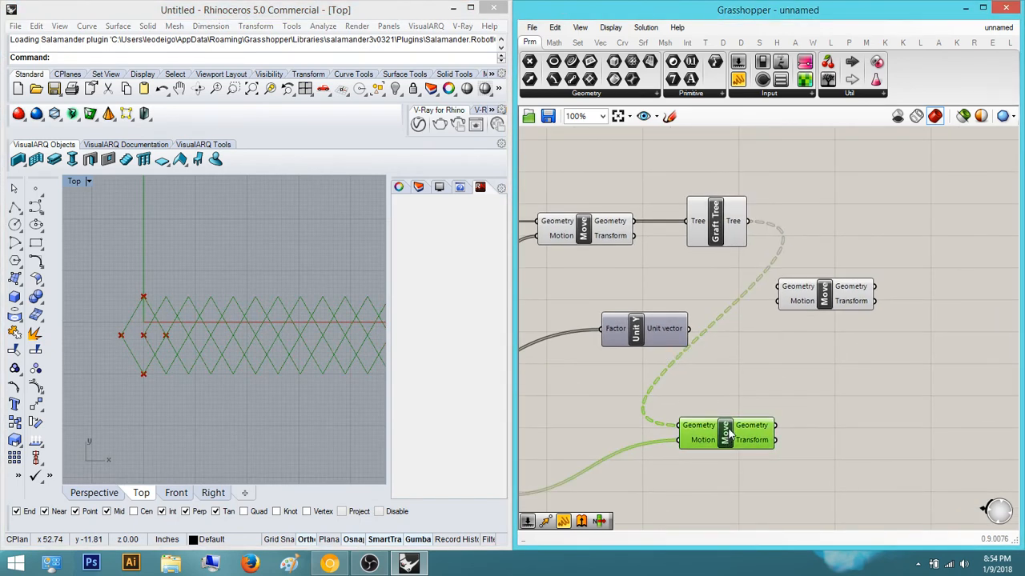
{"action": "left_click", "coordinate": [750, 400]}
Add another Move component and place it beyond the lower Move
{"action": "right_click_drag", "start_coordinate": [705, 459], "coordinate": [785, 427]}
{"action": "double_click", "coordinate": [825, 468]}
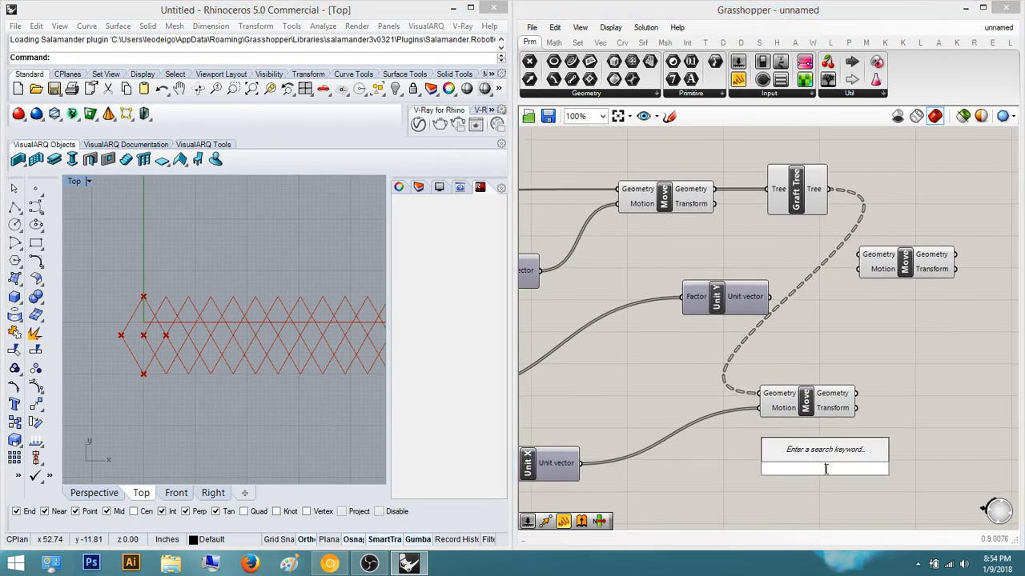
{"action": "type", "text": "move"}
{"action": "key", "text": "Return"}
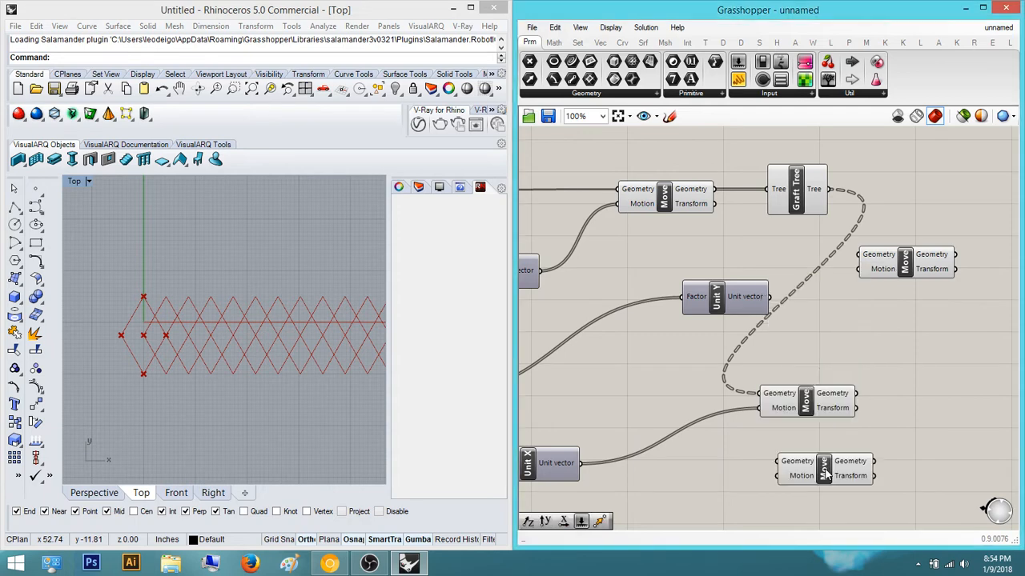
{"action": "left_click_drag", "start_coordinate": [825, 470], "coordinate": [920, 366]}
{"action": "right_click_drag", "start_coordinate": [911, 370], "coordinate": [829, 410]}
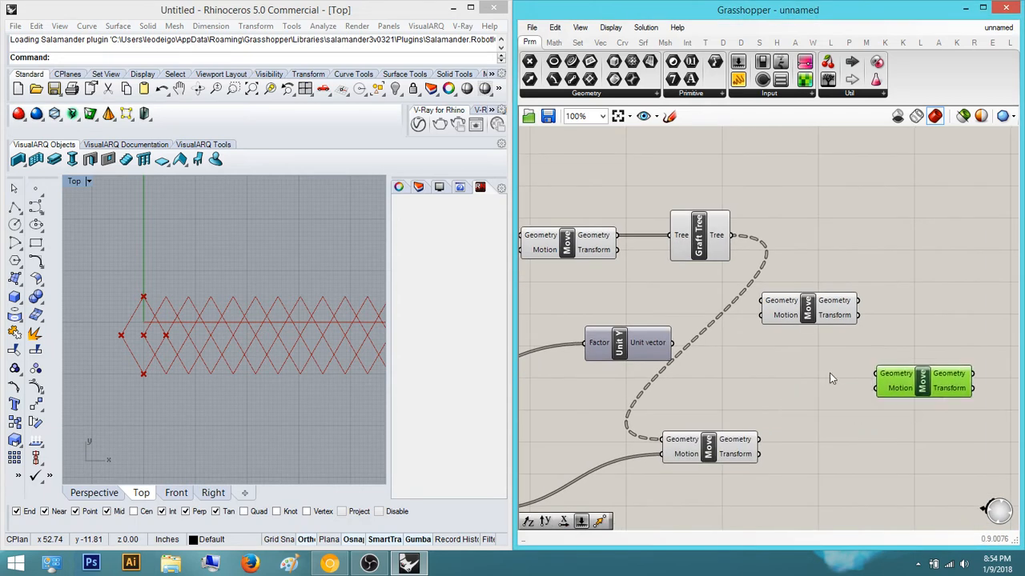
Add a Unit Y component driving the new Move's Motion and connect the lower Move's Geometry output to its Geometry input
{"action": "double_click", "coordinate": [825, 372]}
{"action": "type", "text": "y"}
{"action": "key", "text": "Return"}
{"action": "left_click_drag", "start_coordinate": [827, 378], "coordinate": [847, 513]}
{"action": "left_click_drag", "start_coordinate": [897, 431], "coordinate": [770, 439]}
{"action": "right_click_drag", "start_coordinate": [839, 449], "coordinate": [911, 386]}
Create a number slider from 12, connect it to the new Unit Y's Factor, and set it to 27
{"action": "double_click", "coordinate": [795, 510]}
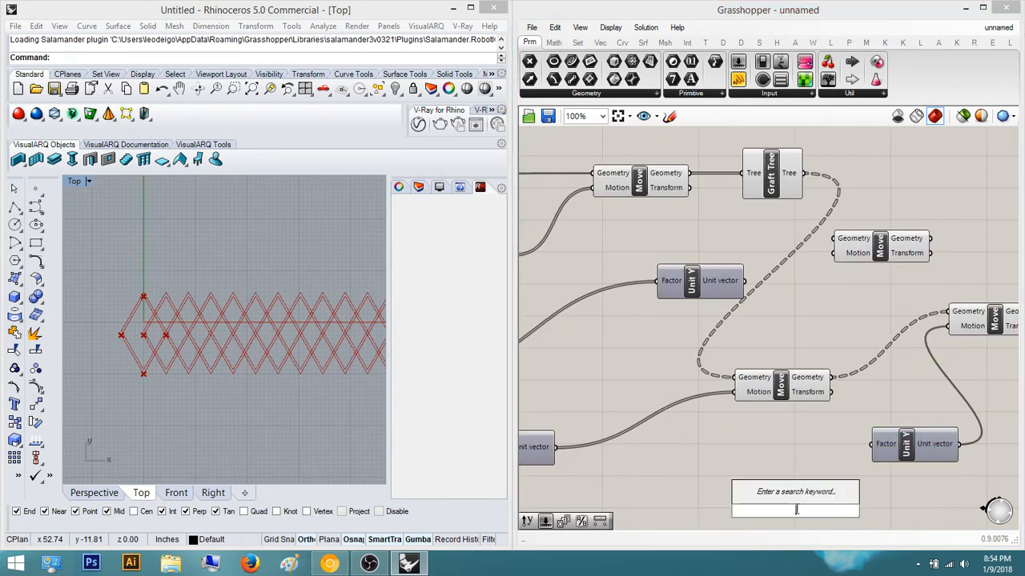
{"action": "type", "text": "12"}
{"action": "key", "text": "Return"}
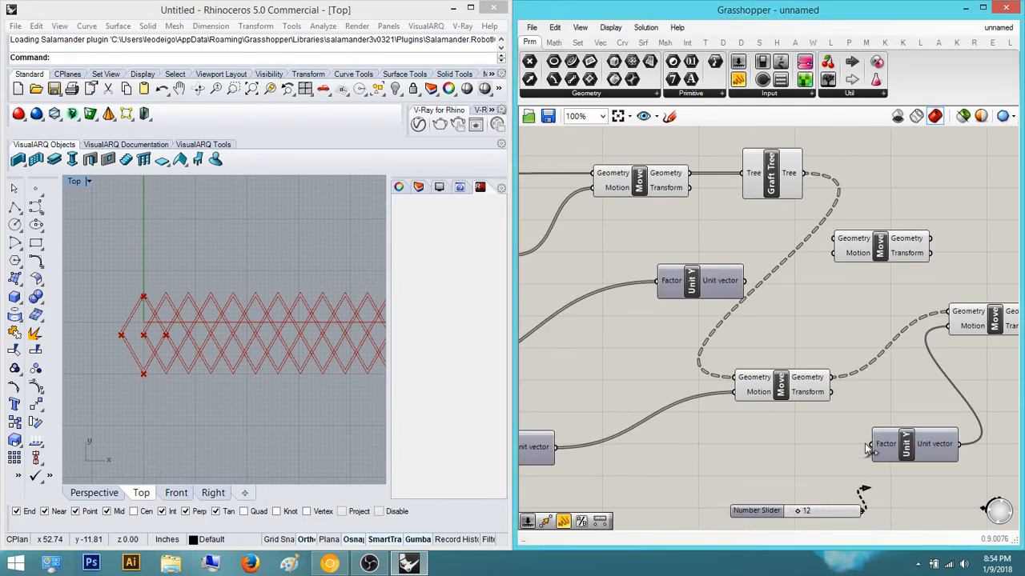
{"action": "left_click_drag", "start_coordinate": [863, 489], "coordinate": [862, 510]}
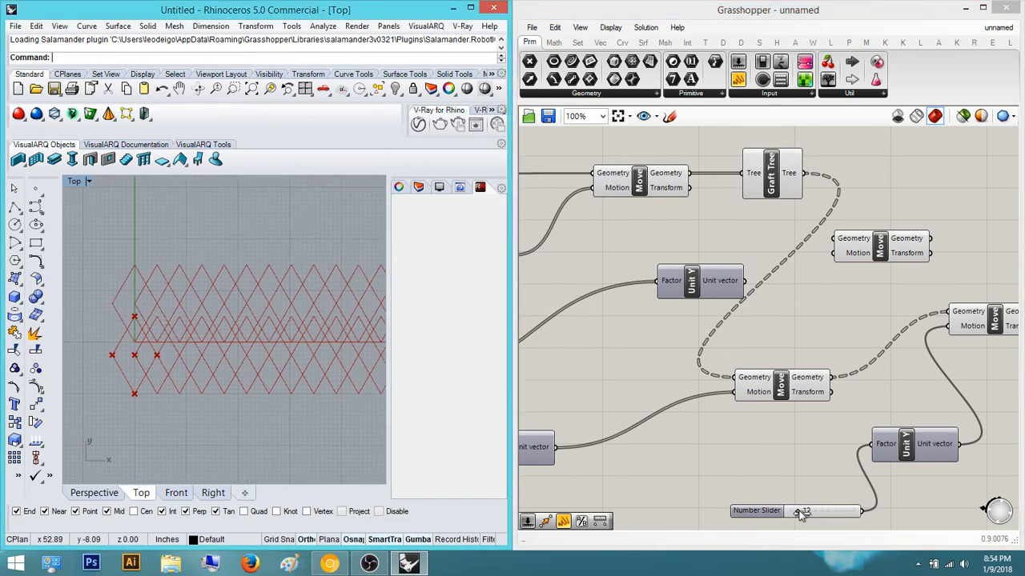
{"action": "mouse_move", "coordinate": [799, 513]}
{"action": "left_mouse_down"}
{"action": "mouse_move", "coordinate": [850, 513]}
{"action": "mouse_move", "coordinate": [811, 517]}
{"action": "left_mouse_up"}
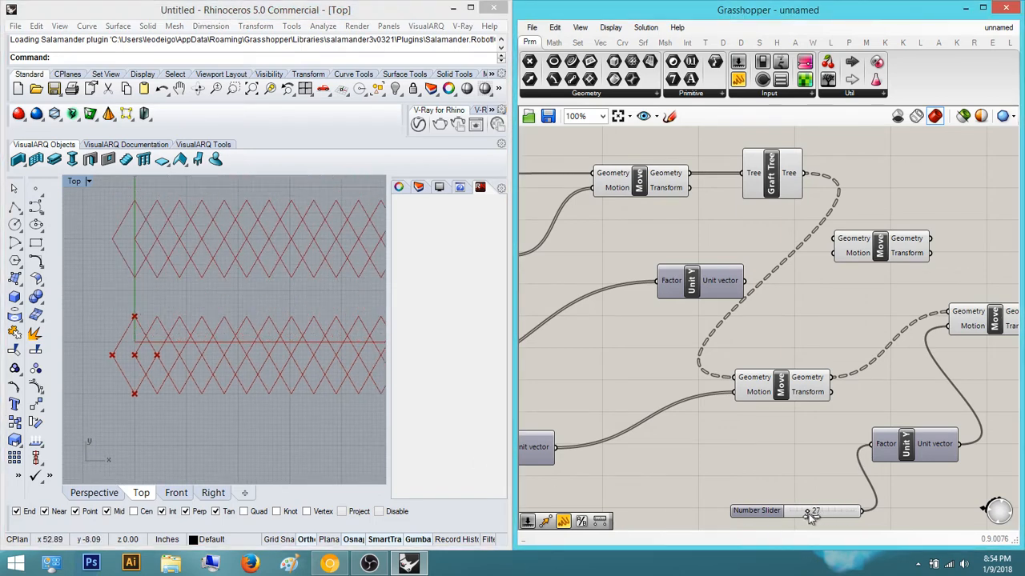
Reconnect the lower Move's Geometry input to the first Move's Geometry output and inspect the separated diamond row
{"action": "scroll", "coordinate": [804, 361], "scroll_direction": "down", "scroll_amount": 2}
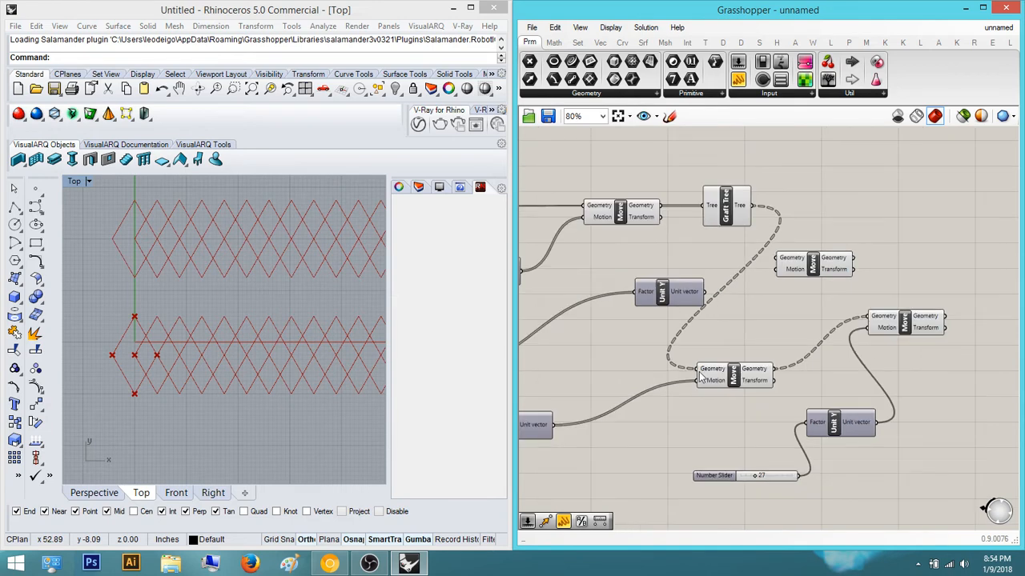
{"action": "left_click_drag", "start_coordinate": [663, 228], "coordinate": [663, 209]}
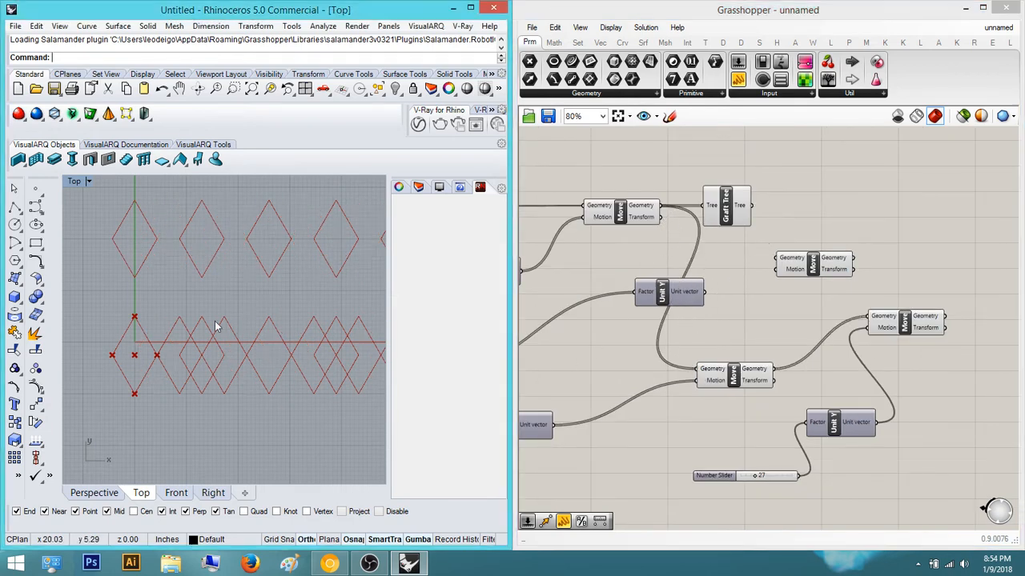
{"action": "right_click_drag", "start_coordinate": [217, 325], "coordinate": [181, 359]}
{"action": "scroll", "coordinate": [189, 380], "scroll_direction": "down", "scroll_amount": 4}
{"action": "right_click_drag", "start_coordinate": [668, 373], "coordinate": [699, 382]}
{"action": "scroll", "coordinate": [699, 382], "scroll_direction": "up", "scroll_amount": 1}
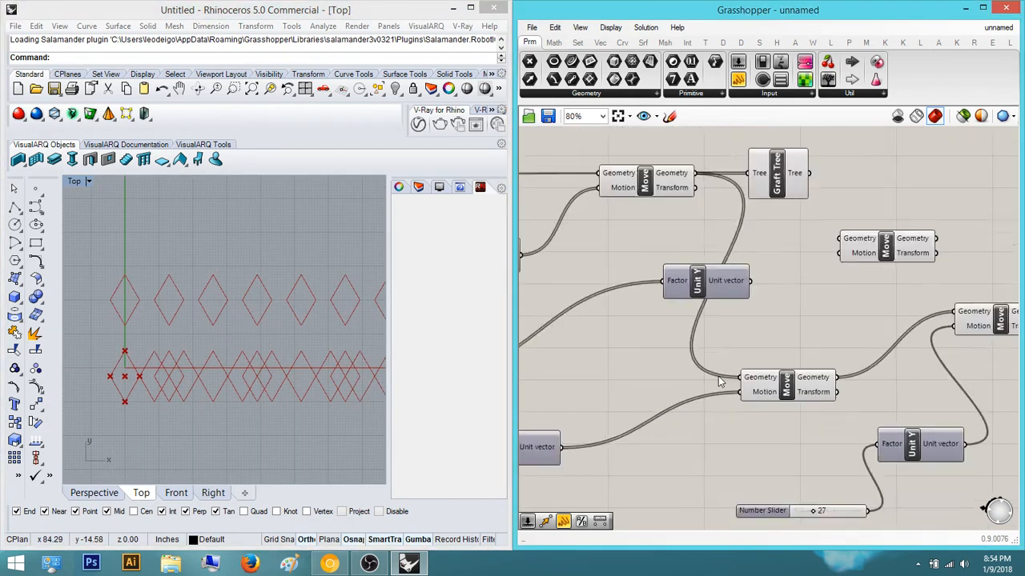
{"action": "scroll", "coordinate": [714, 371], "scroll_direction": "down", "scroll_amount": 1}
{"action": "right_click_drag", "start_coordinate": [706, 342], "coordinate": [771, 344]}
Add a Panel fed by the first Move's Geometry output, enlarge it and place it above the definition
{"action": "right_click_drag", "start_coordinate": [896, 258], "coordinate": [863, 410]}
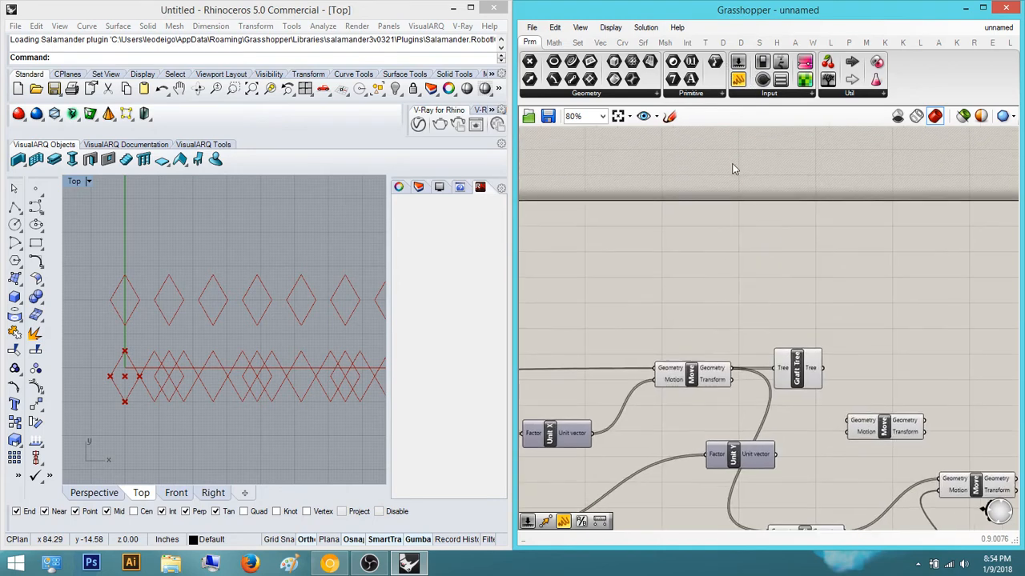
{"action": "left_click_drag", "start_coordinate": [738, 81], "coordinate": [864, 286]}
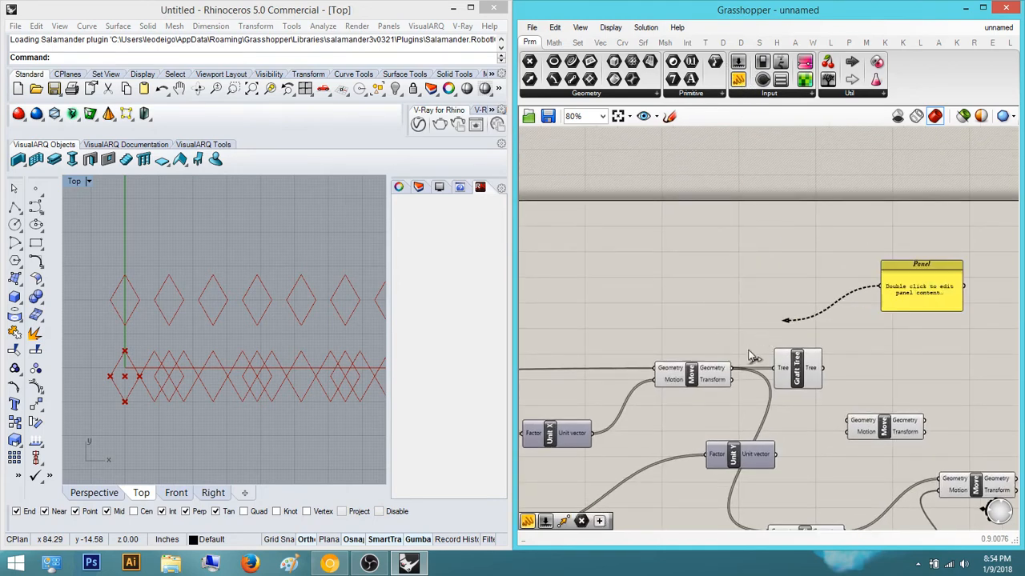
{"action": "left_click_drag", "start_coordinate": [753, 357], "coordinate": [732, 368]}
{"action": "right_click_drag", "start_coordinate": [1009, 308], "coordinate": [906, 291]}
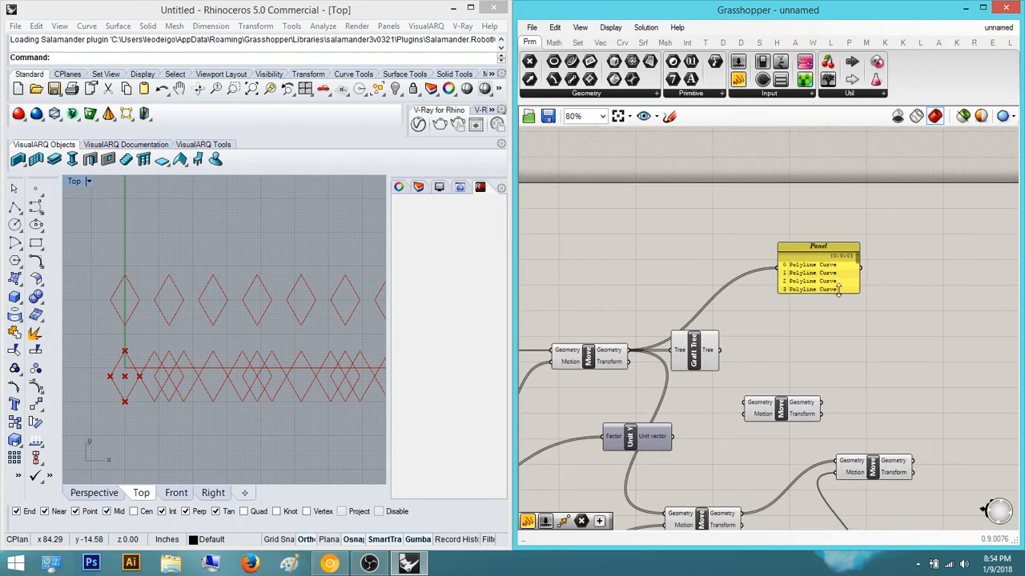
{"action": "left_click_drag", "start_coordinate": [838, 291], "coordinate": [845, 490]}
{"action": "left_click_drag", "start_coordinate": [834, 361], "coordinate": [846, 232]}
{"action": "left_click", "coordinate": [869, 383]}
Trace the first Move's wiring and the Series and Unit X chains to check how the copies are generated
{"action": "scroll", "coordinate": [869, 383], "scroll_direction": "down", "scroll_amount": 1}
{"action": "right_click_drag", "start_coordinate": [682, 474], "coordinate": [823, 384]}
{"action": "left_click", "coordinate": [782, 274]}
{"action": "right_click_drag", "start_coordinate": [656, 326], "coordinate": [594, 340]}
{"action": "right_click_drag", "start_coordinate": [901, 295], "coordinate": [775, 313]}
{"action": "scroll", "coordinate": [775, 315], "scroll_direction": "up", "scroll_amount": 2}
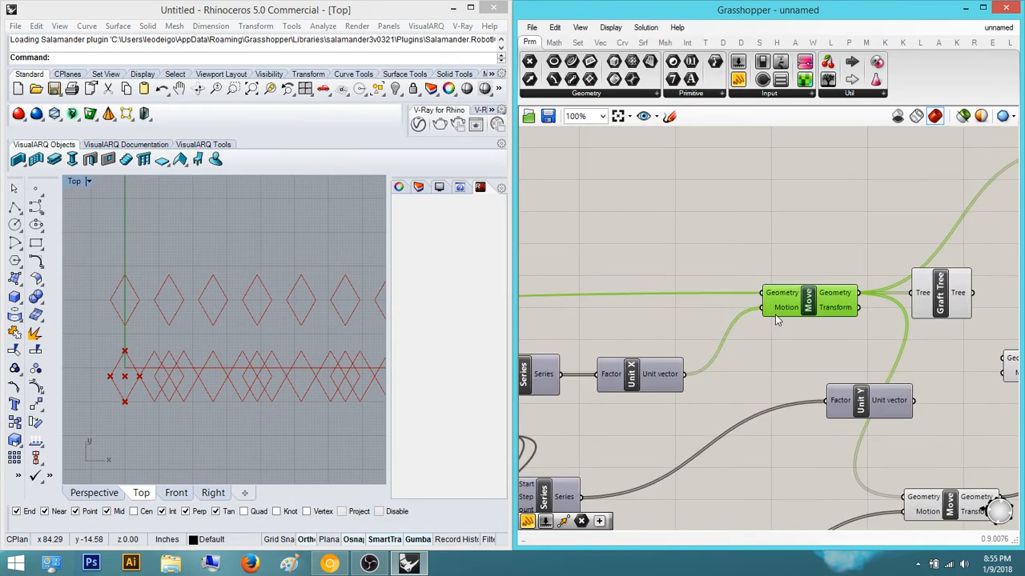
{"action": "left_click", "coordinate": [779, 361]}
{"action": "right_click_drag", "start_coordinate": [778, 361], "coordinate": [731, 377]}
{"action": "right_click_drag", "start_coordinate": [822, 505], "coordinate": [736, 337]}
{"action": "right_click_drag", "start_coordinate": [611, 409], "coordinate": [858, 400]}
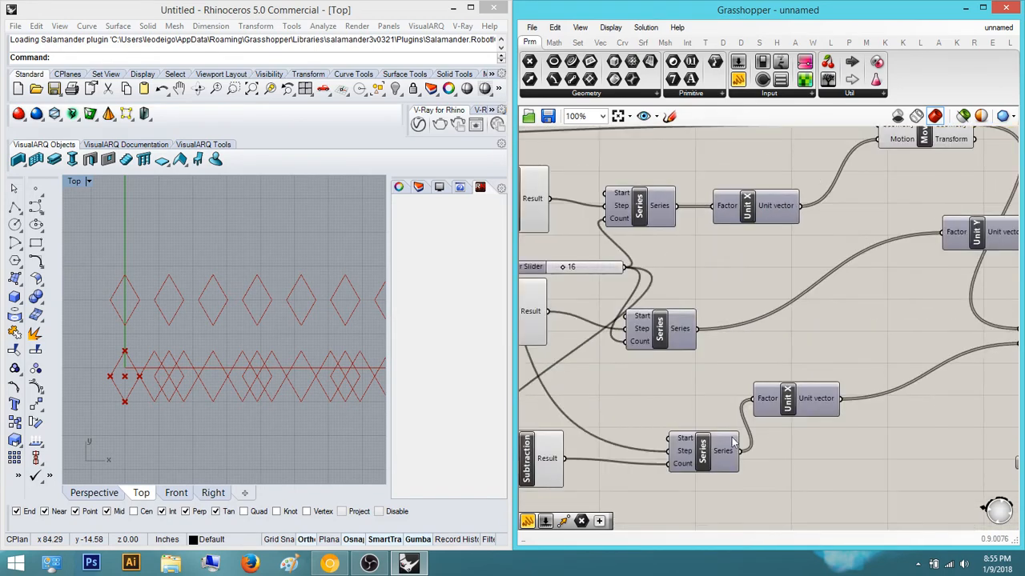
Try flattening the lower Move's Geometry input, and remove the flatten setting again
{"action": "right_click_drag", "start_coordinate": [731, 441], "coordinate": [770, 453]}
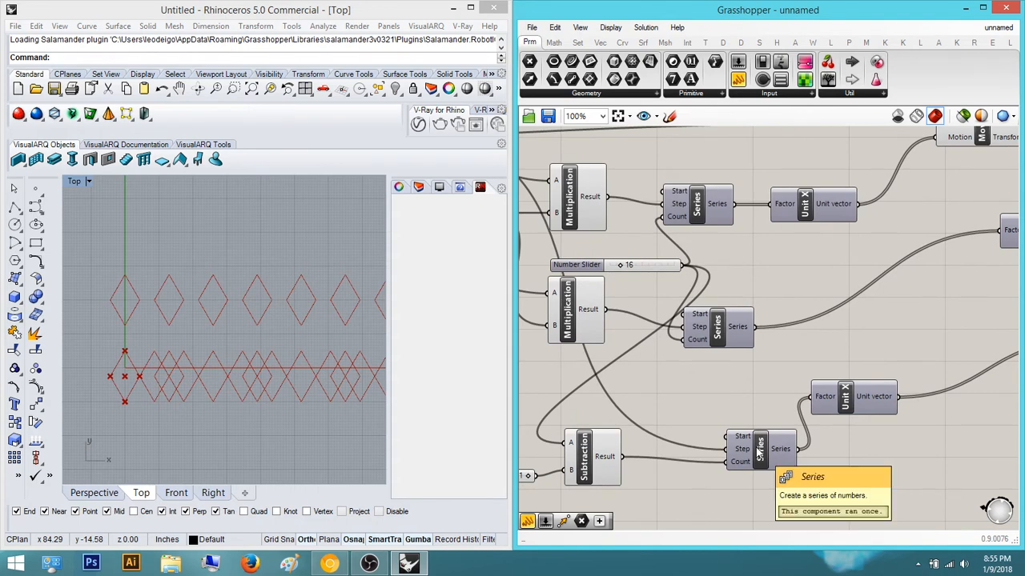
{"action": "right_click_drag", "start_coordinate": [855, 400], "coordinate": [791, 401]}
{"action": "left_click", "coordinate": [791, 400]}
{"action": "right_click_drag", "start_coordinate": [728, 469], "coordinate": [672, 437]}
{"action": "left_click", "coordinate": [776, 424]}
{"action": "scroll", "coordinate": [853, 428], "scroll_direction": "down", "scroll_amount": 1}
{"action": "scroll", "coordinate": [919, 311], "scroll_direction": "up", "scroll_amount": 2}
{"action": "right_click", "coordinate": [857, 340]}
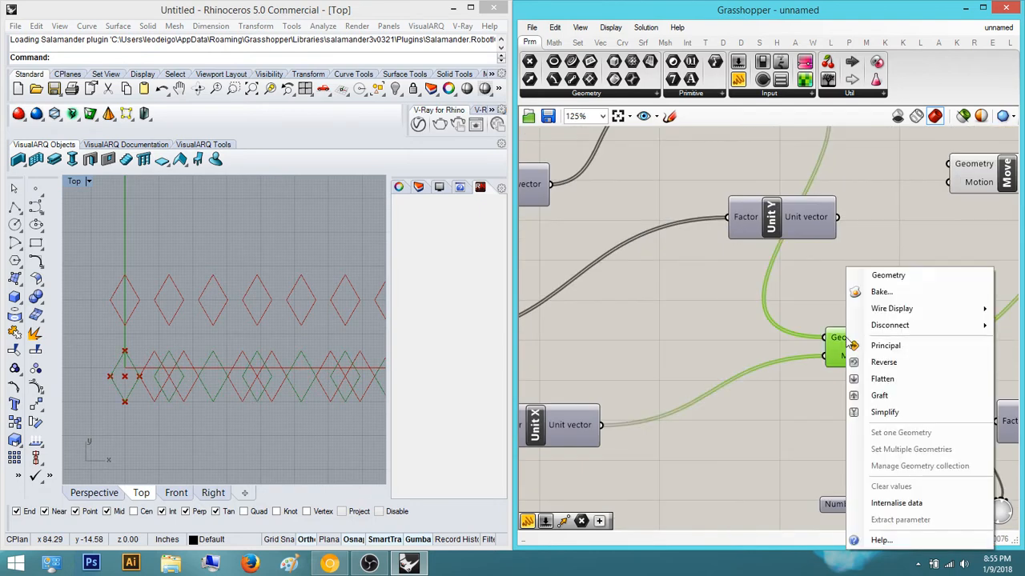
{"action": "left_click", "coordinate": [933, 378]}
{"action": "right_click_drag", "start_coordinate": [852, 429], "coordinate": [814, 427]}
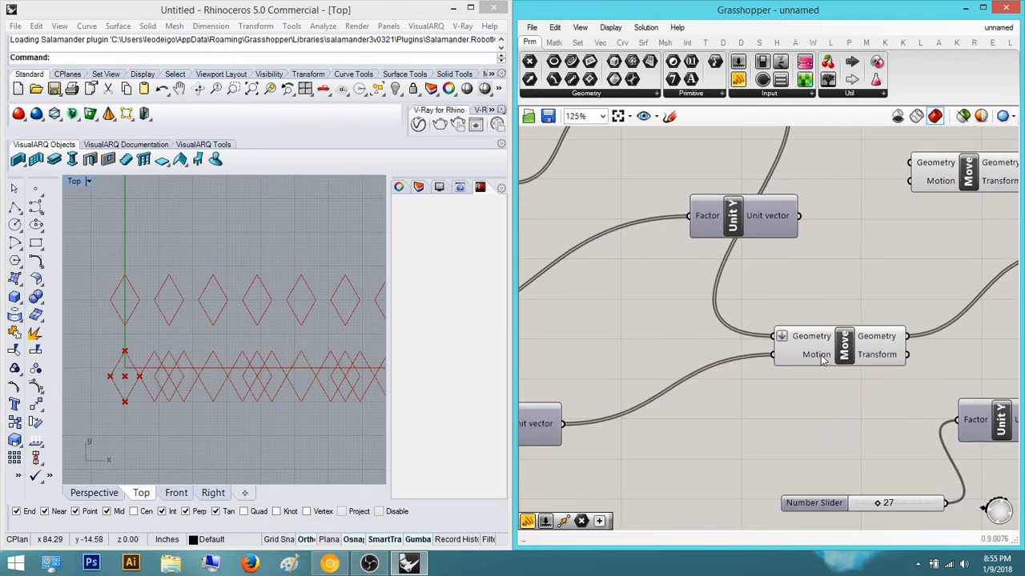
{"action": "right_click", "coordinate": [818, 340]}
{"action": "left_click", "coordinate": [848, 392]}
{"action": "left_click", "coordinate": [868, 299]}
Delete the Panel that lists the first Move's Geometry output above the definition
{"action": "right_click_drag", "start_coordinate": [868, 299], "coordinate": [823, 389]}
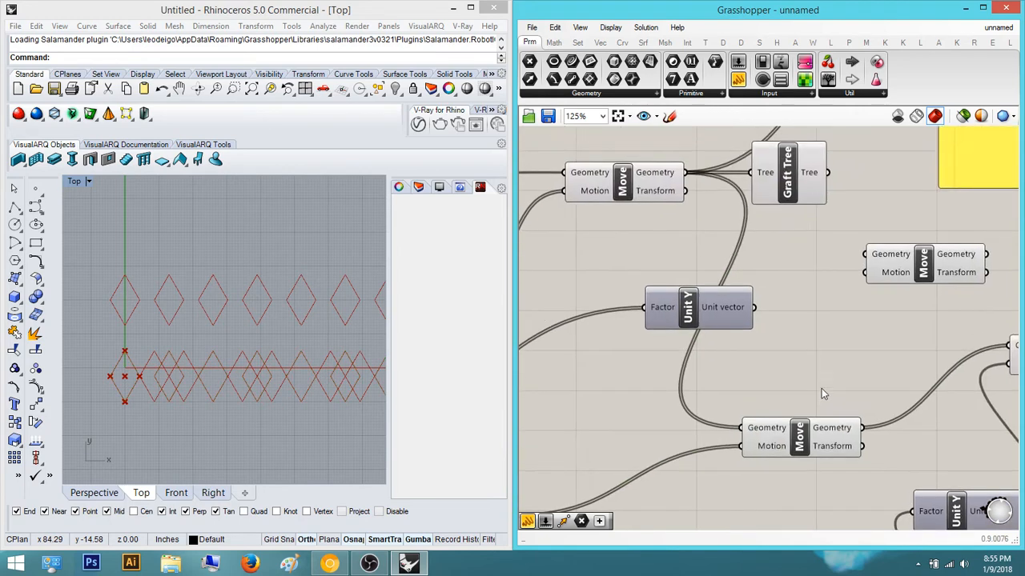
{"action": "scroll", "coordinate": [823, 389], "scroll_direction": "down", "scroll_amount": 3}
{"action": "right_click_drag", "start_coordinate": [861, 277], "coordinate": [800, 359]}
{"action": "scroll", "coordinate": [909, 136], "scroll_direction": "up", "scroll_amount": 3}
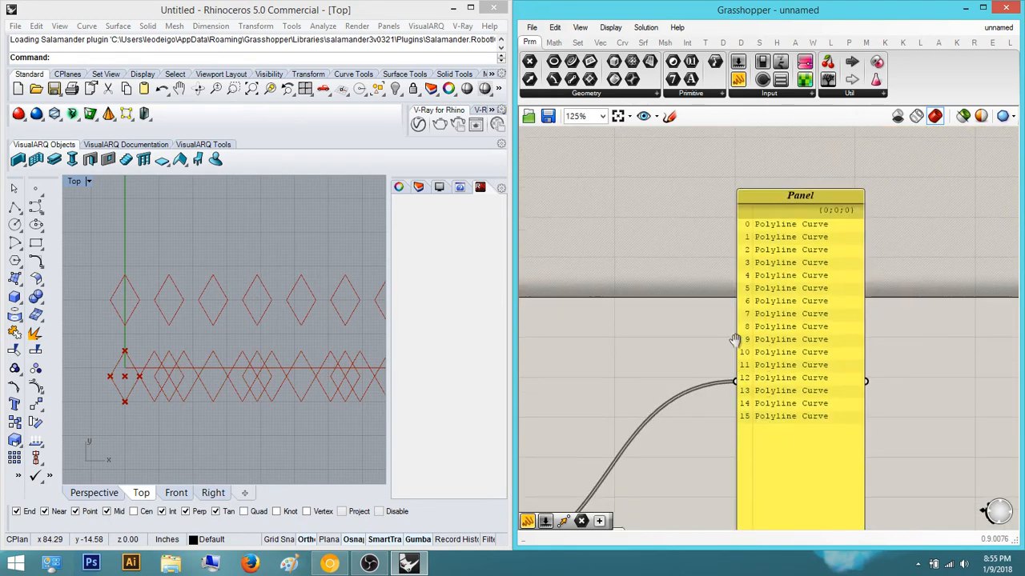
{"action": "left_click", "coordinate": [781, 347]}
{"action": "key", "text": "Delete"}
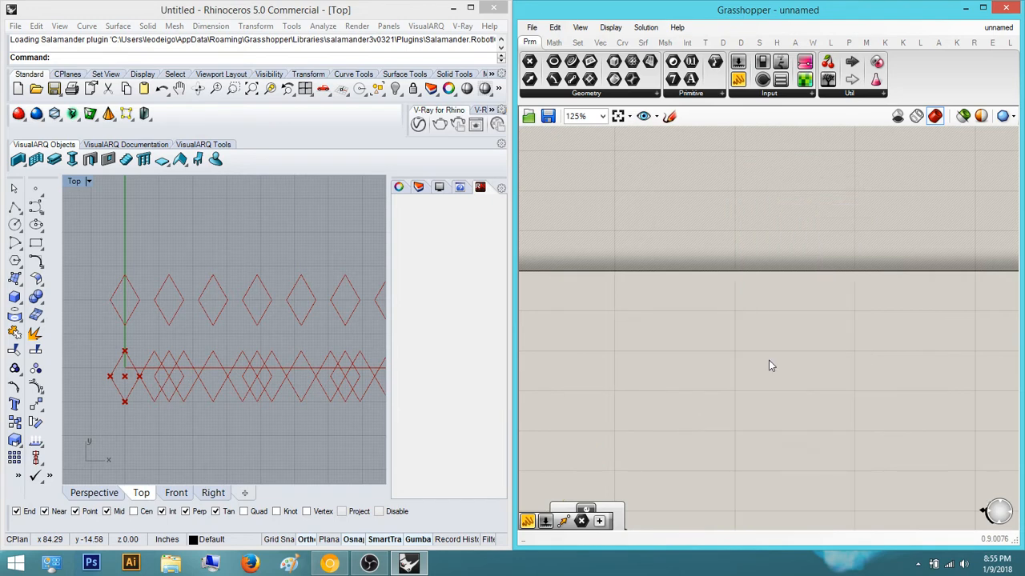
Try deleting the lower Move together with the separated-row Move, Unit Y and slider, and undo the deletion
{"action": "scroll", "coordinate": [768, 361], "scroll_direction": "down", "scroll_amount": 4}
{"action": "scroll", "coordinate": [875, 445], "scroll_direction": "up", "scroll_amount": 2}
{"action": "left_click_drag", "start_coordinate": [941, 497], "coordinate": [730, 279]}
{"action": "key", "text": "Delete"}
{"action": "right_click_drag", "start_coordinate": [725, 354], "coordinate": [825, 367]}
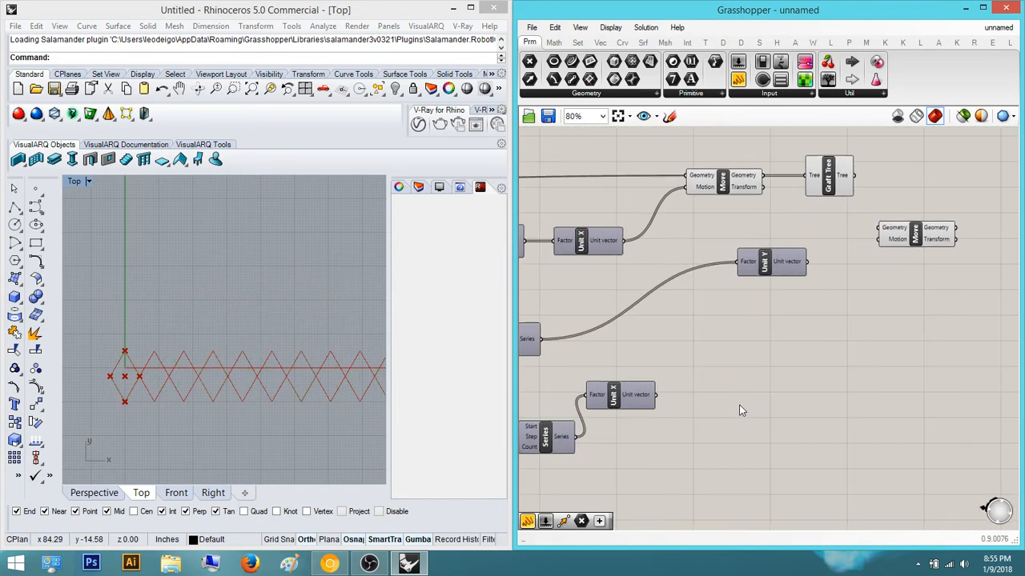
{"action": "key", "text": "ctrl+z"}
Delete the separated row's Move, its Unit Y and the 27 number slider, keeping the lower Move
{"action": "right_click_drag", "start_coordinate": [883, 400], "coordinate": [789, 397]}
{"action": "left_click", "coordinate": [960, 439]}
{"action": "left_click_drag", "start_coordinate": [983, 489], "coordinate": [833, 260]}
{"action": "right_click_drag", "start_coordinate": [850, 294], "coordinate": [881, 313]}
{"action": "key", "text": "Delete"}
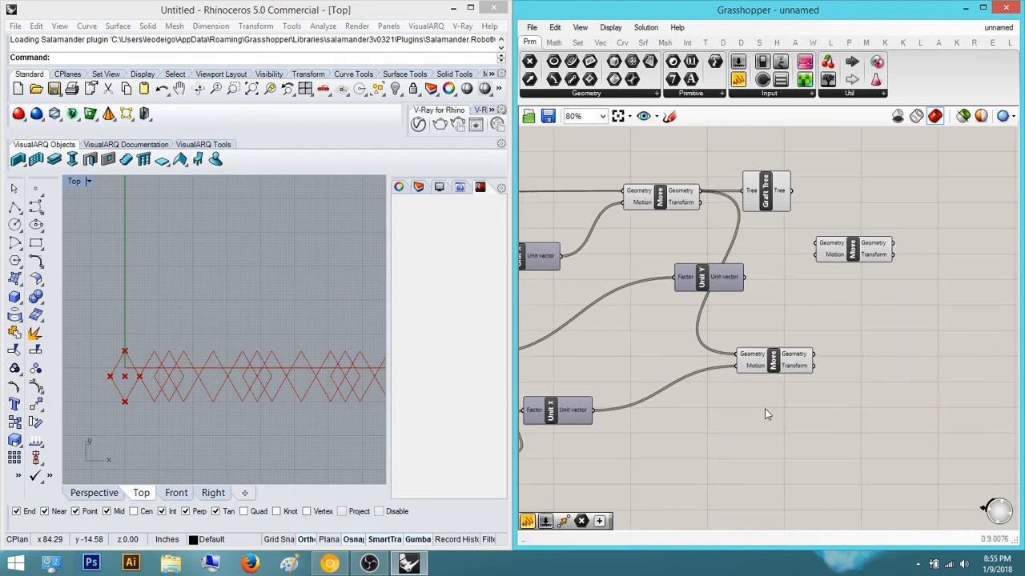
{"action": "right_click_drag", "start_coordinate": [700, 345], "coordinate": [790, 356]}
{"action": "scroll", "coordinate": [790, 355], "scroll_direction": "up", "scroll_amount": 3}
{"action": "right_click_drag", "start_coordinate": [874, 290], "coordinate": [846, 317]}
{"action": "scroll", "coordinate": [845, 317], "scroll_direction": "down", "scroll_amount": 2}
{"action": "right_click_drag", "start_coordinate": [780, 365], "coordinate": [786, 365]}
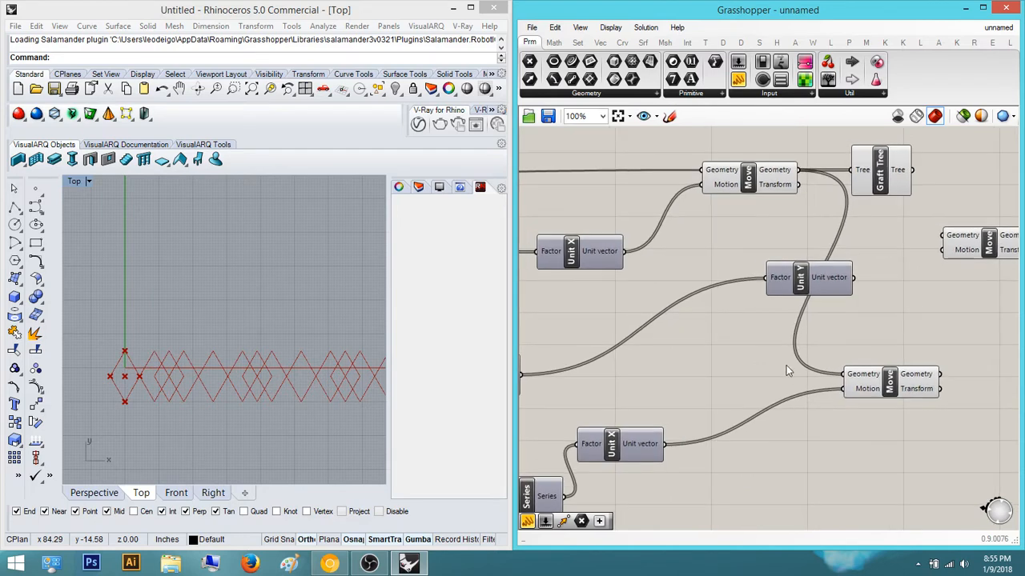
{"action": "double_click", "coordinate": [791, 431]}
{"action": "type", "text": "me"}
{"action": "key", "text": "BackSpace"}
{"action": "key", "text": "BackSpace"}
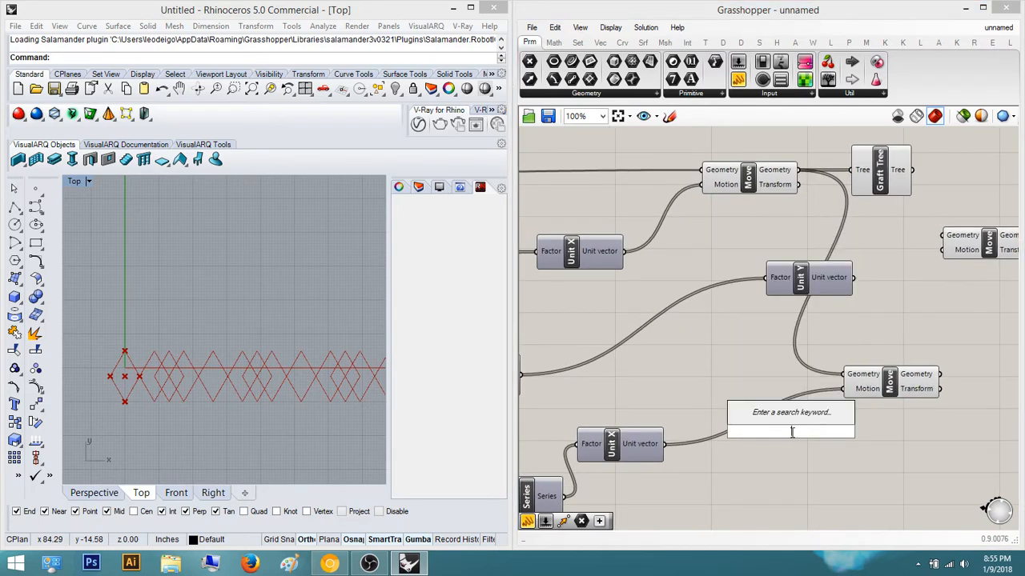
Delete the lower Move component and the Graft Tree attached to the first Move
{"action": "left_click", "coordinate": [752, 185]}
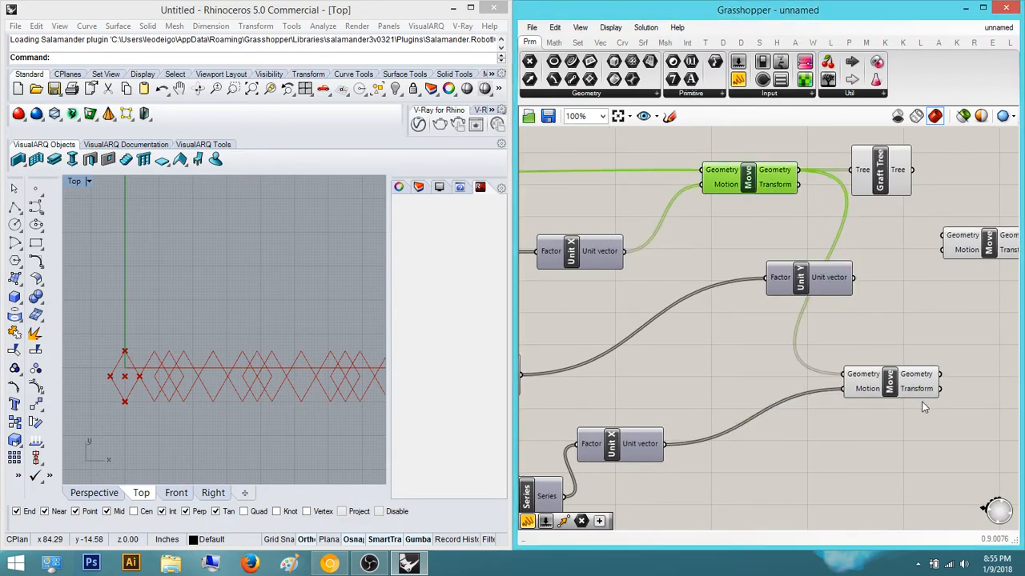
{"action": "left_click", "coordinate": [890, 384]}
{"action": "key", "text": "Delete"}
{"action": "right_click_drag", "start_coordinate": [799, 247], "coordinate": [856, 240]}
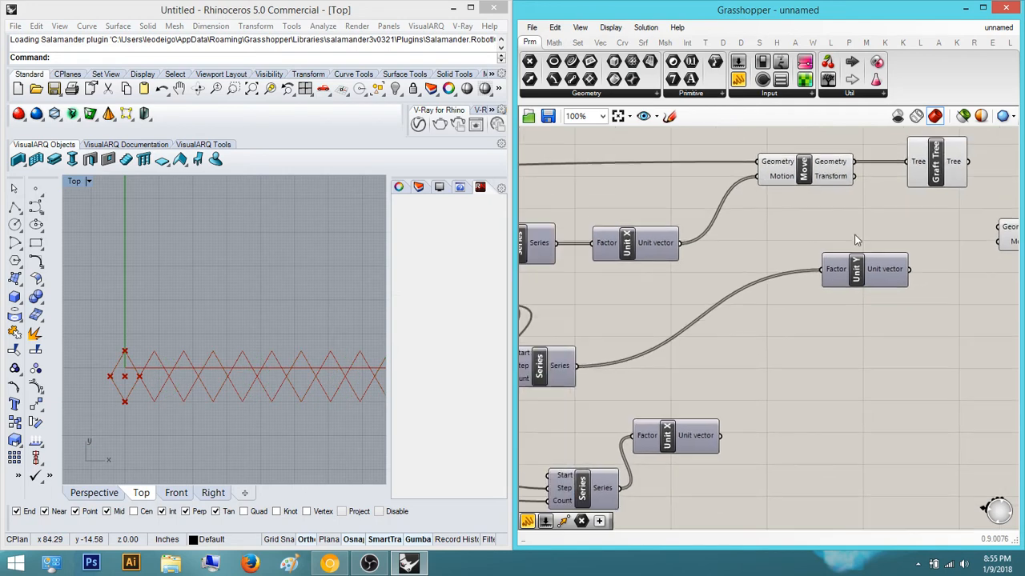
{"action": "left_click", "coordinate": [817, 165]}
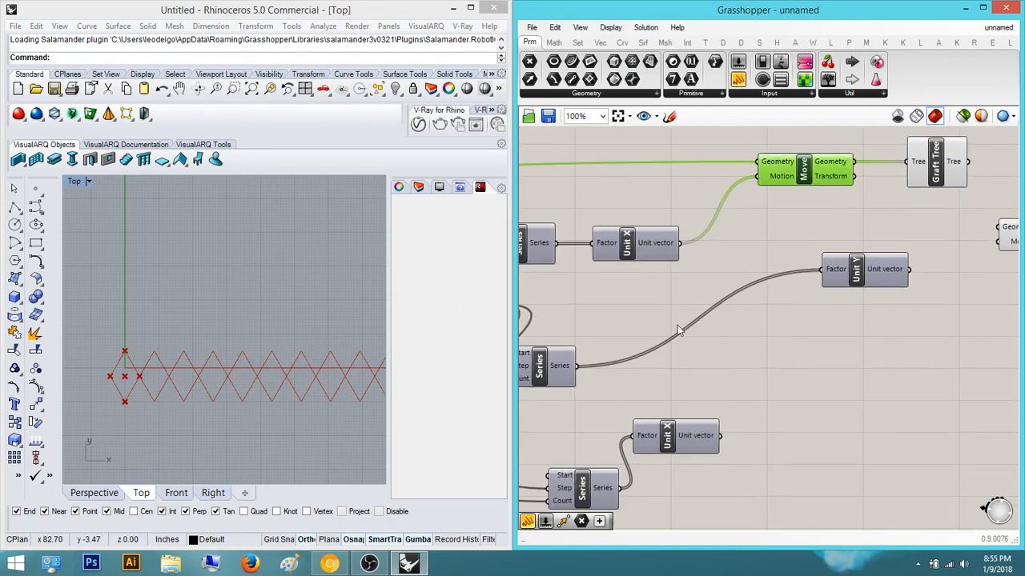
{"action": "left_click", "coordinate": [938, 168]}
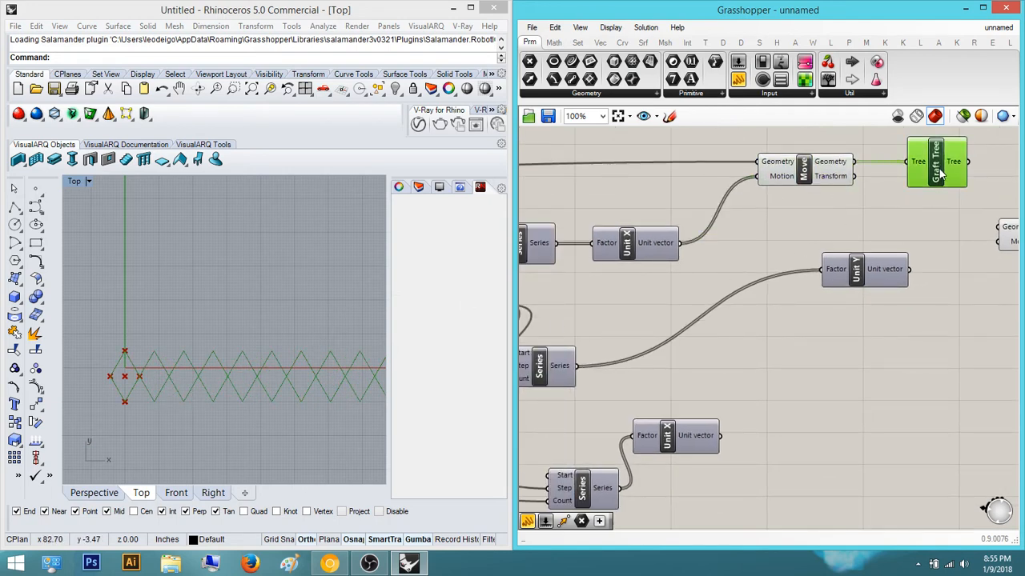
{"action": "left_click", "coordinate": [818, 180]}
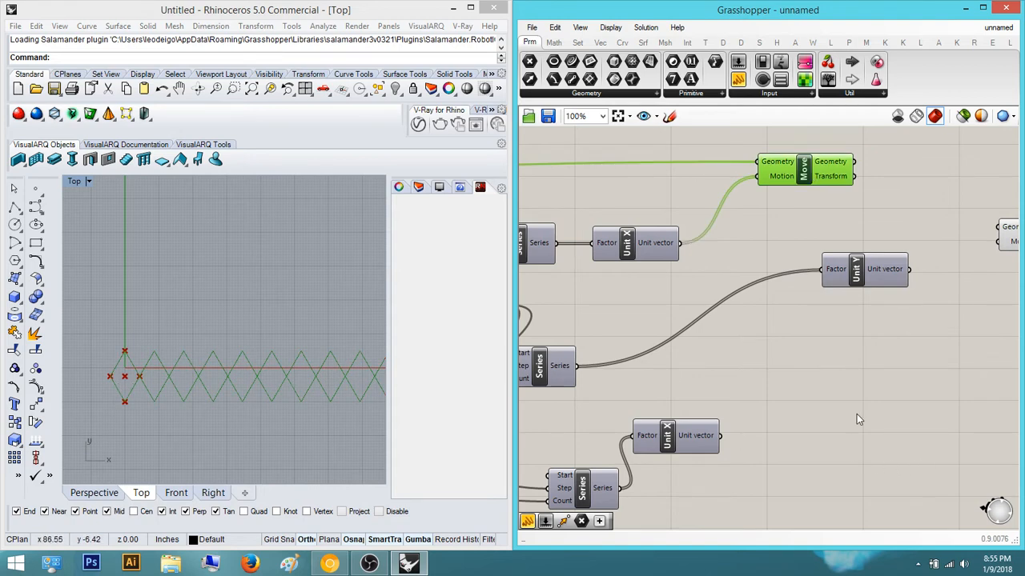
Delete the lower Series and the Subtraction with its number slider, keeping the lower Unit X
{"action": "right_click_drag", "start_coordinate": [856, 414], "coordinate": [871, 399]}
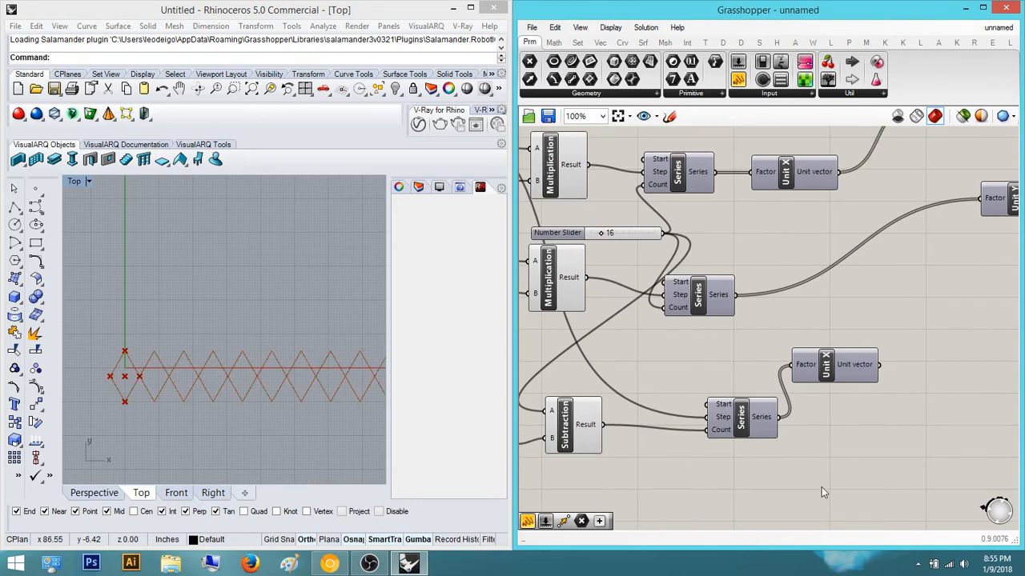
{"action": "right_click_drag", "start_coordinate": [802, 485], "coordinate": [953, 445]}
{"action": "left_click_drag", "start_coordinate": [911, 476], "coordinate": [598, 327]}
{"action": "right_click_drag", "start_coordinate": [846, 398], "coordinate": [715, 432]}
{"action": "key", "text": "Delete"}
Connect the upper midpoint Distance output directly to the lower Unit X's Factor input
{"action": "right_click_drag", "start_coordinate": [647, 282], "coordinate": [780, 321]}
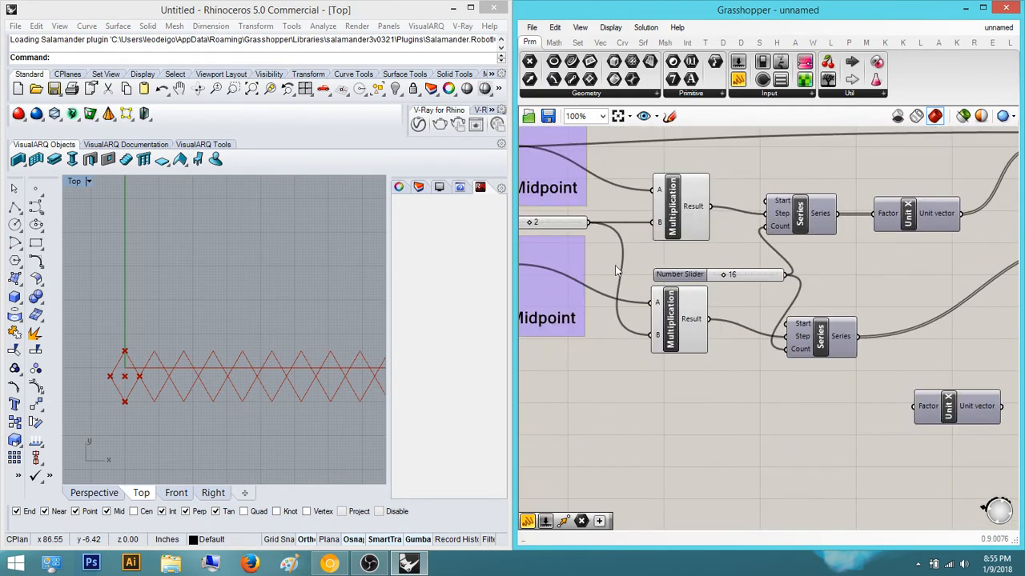
{"action": "right_click_drag", "start_coordinate": [573, 194], "coordinate": [608, 201]}
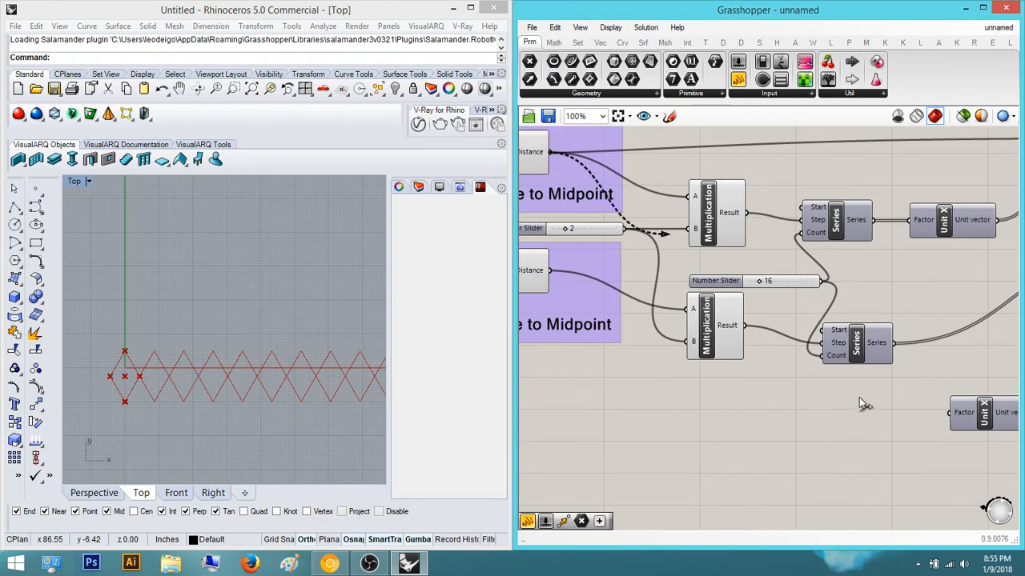
{"action": "right_click_drag", "start_coordinate": [864, 405], "coordinate": [772, 431]}
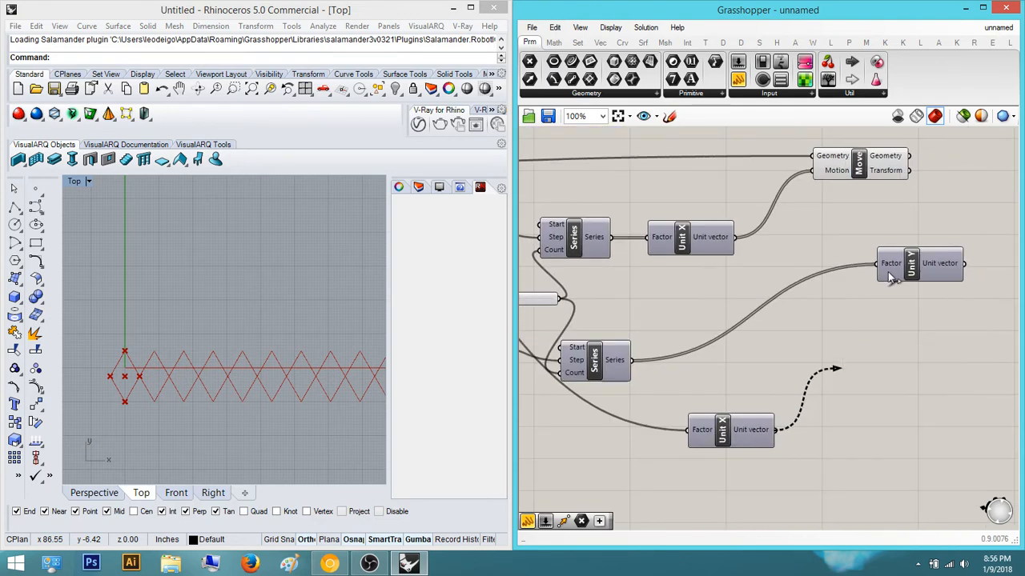
Add a Move driven by the lower Unit X's vector and connect the first Move's Geometry output to its Geometry input
{"action": "right_click_drag", "start_coordinate": [916, 434], "coordinate": [877, 432]}
{"action": "double_click", "coordinate": [877, 431]}
{"action": "type", "text": "m"}
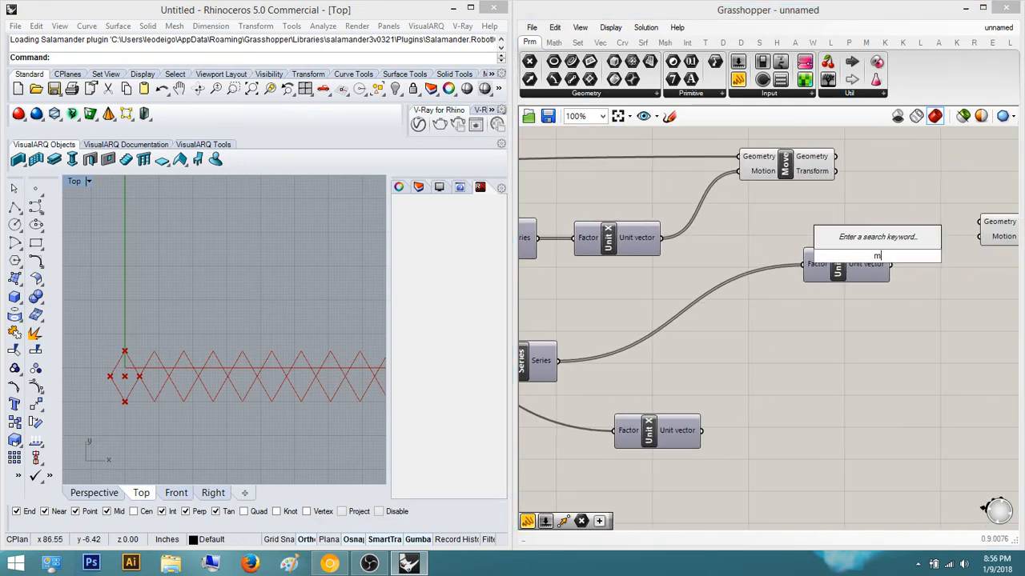
{"action": "key", "text": "Return"}
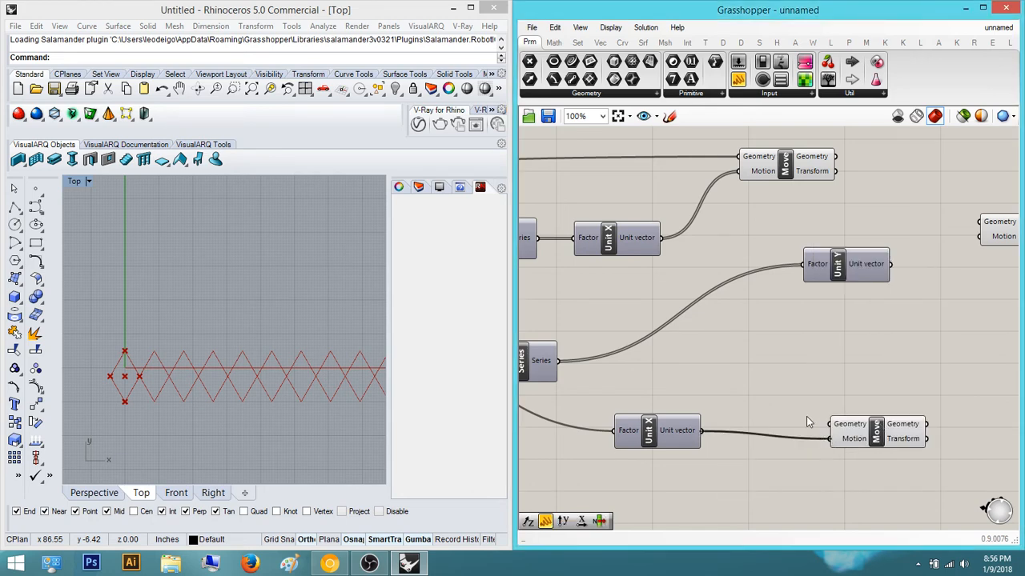
{"action": "left_click_drag", "start_coordinate": [830, 429], "coordinate": [835, 156]}
{"action": "right_click_drag", "start_coordinate": [835, 156], "coordinate": [746, 174]}
{"action": "left_click_drag", "start_coordinate": [793, 446], "coordinate": [822, 407]}
{"action": "right_click_drag", "start_coordinate": [900, 387], "coordinate": [836, 380]}
{"action": "double_click", "coordinate": [836, 379]}
{"action": "key", "text": "Escape"}
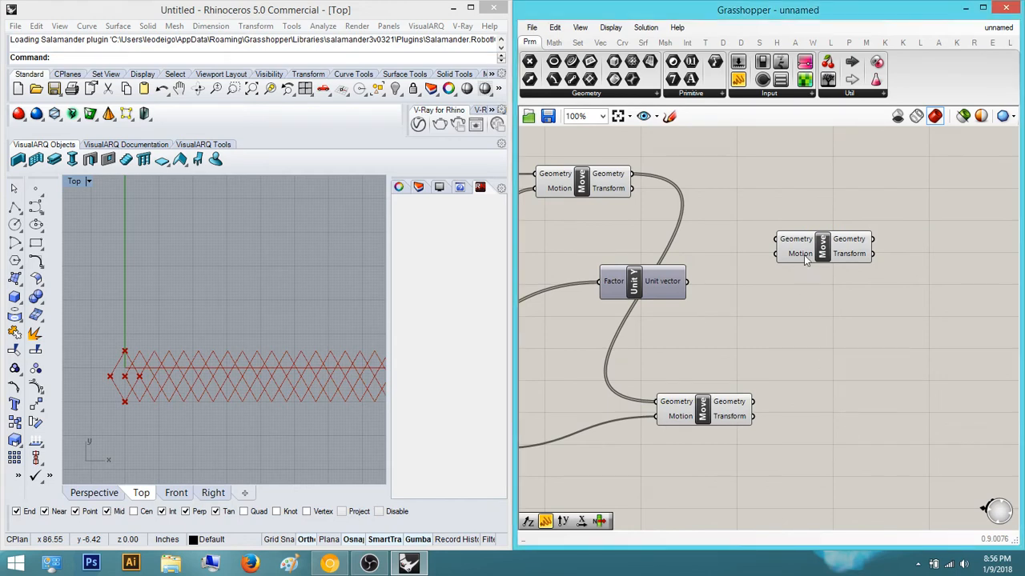
Reposition the new Move component, add a Unit Y component beside the lower Move, and wire its vector into the new Move's Motion input
{"action": "left_click_drag", "start_coordinate": [791, 265], "coordinate": [872, 277]}
{"action": "left_click", "coordinate": [718, 297]}
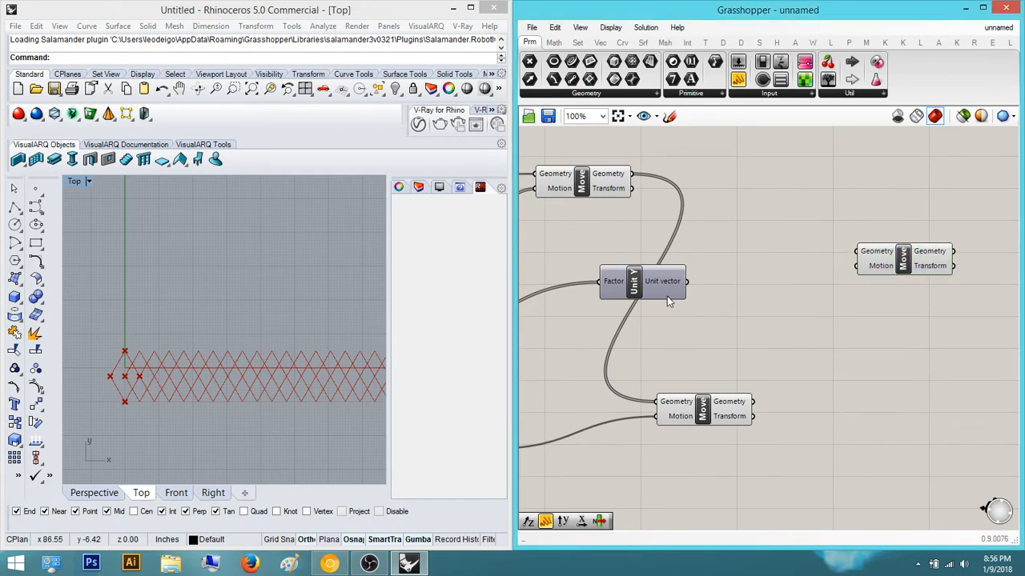
{"action": "double_click", "coordinate": [797, 328]}
{"action": "key", "text": "Escape"}
{"action": "double_click", "coordinate": [849, 415]}
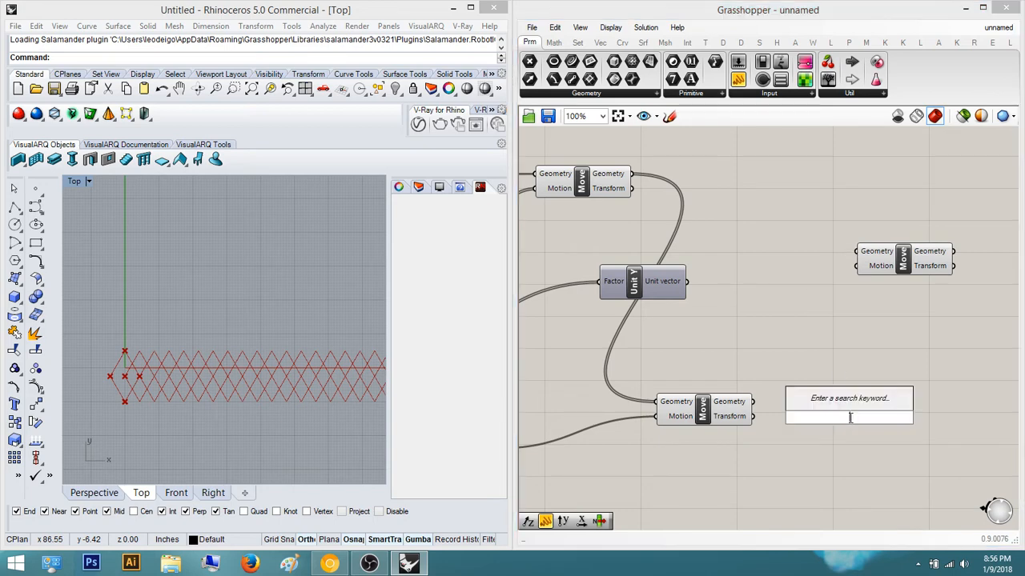
{"action": "type", "text": "unit y"}
{"action": "key", "text": "Return"}
{"action": "scroll", "coordinate": [923, 448], "scroll_direction": "up", "scroll_amount": 3}
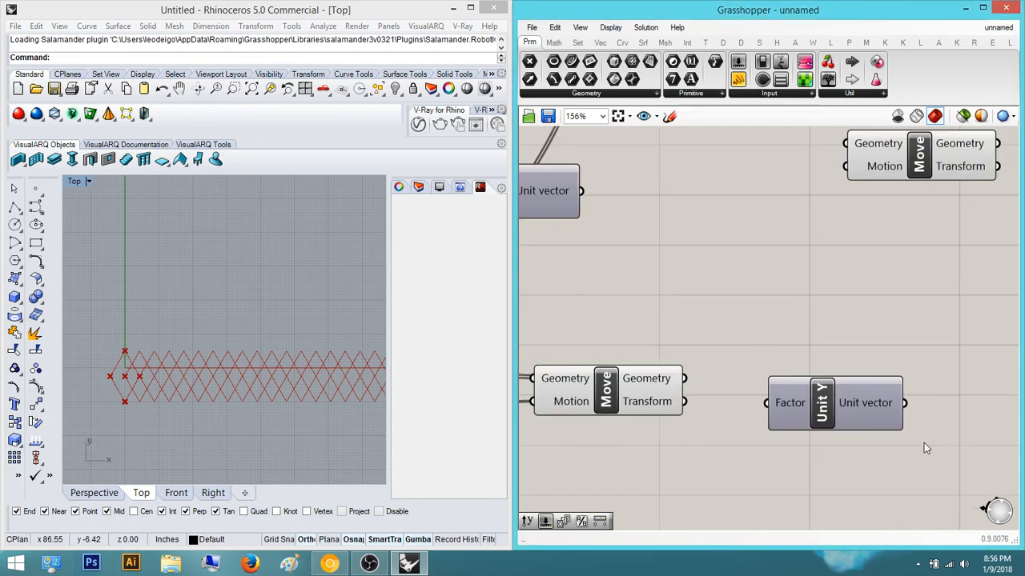
{"action": "scroll", "coordinate": [712, 420], "scroll_direction": "down", "scroll_amount": 3}
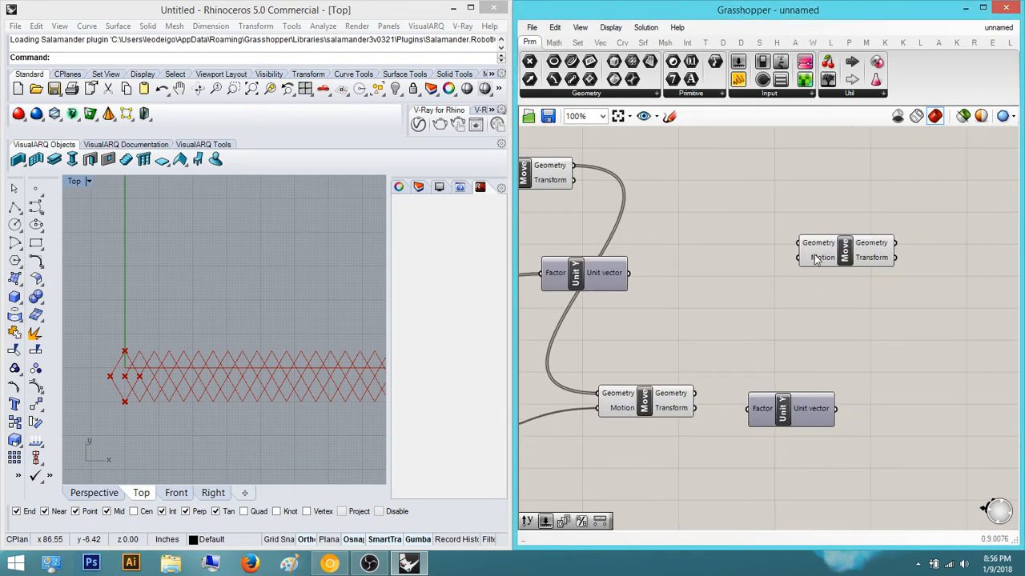
{"action": "left_click_drag", "start_coordinate": [886, 406], "coordinate": [822, 415]}
{"action": "right_click_drag", "start_coordinate": [822, 416], "coordinate": [834, 424]}
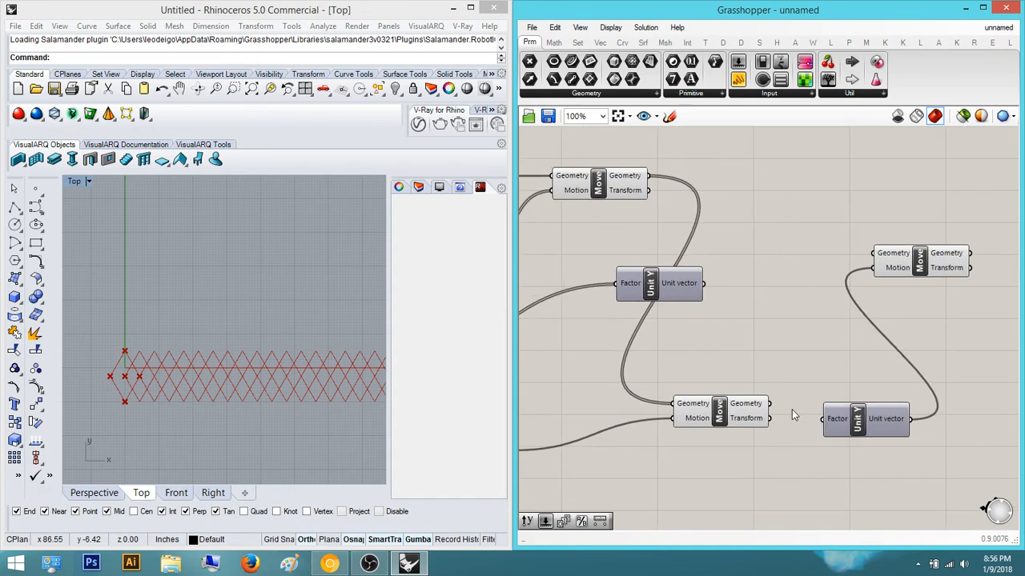
Connect the Long Length Distance to Midpoint output to the new Unit Y component's Factor input
{"action": "right_click_drag", "start_coordinate": [761, 376], "coordinate": [831, 290]}
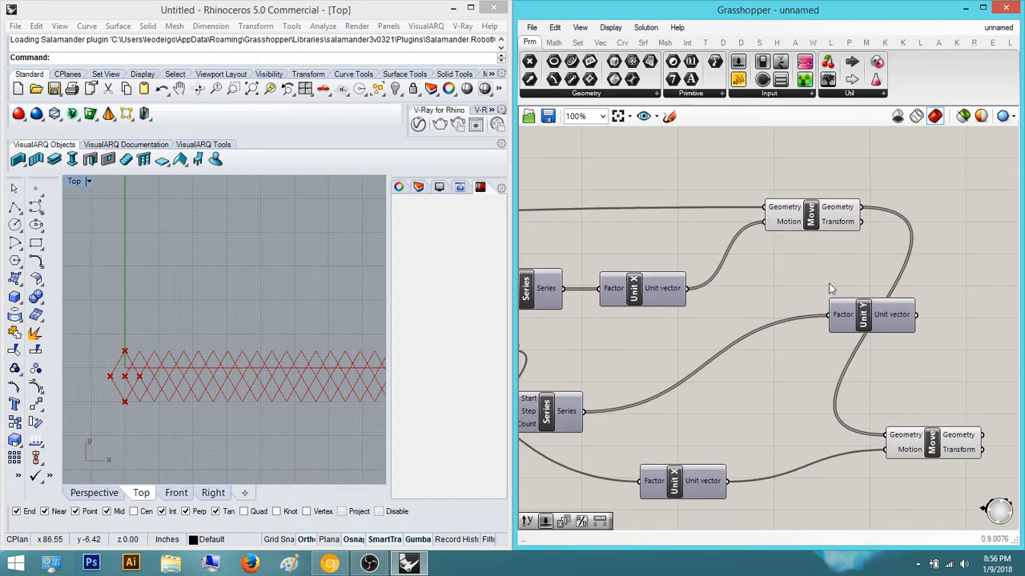
{"action": "left_click", "coordinate": [890, 313]}
{"action": "right_click_drag", "start_coordinate": [665, 370], "coordinate": [796, 357]}
{"action": "left_click", "coordinate": [663, 405]}
{"action": "left_click", "coordinate": [845, 326]}
{"action": "mouse_move", "coordinate": [849, 323]}
{"action": "right_mouse_down"}
{"action": "mouse_move", "coordinate": [940, 317]}
{"action": "mouse_move", "coordinate": [859, 319]}
{"action": "right_mouse_up"}
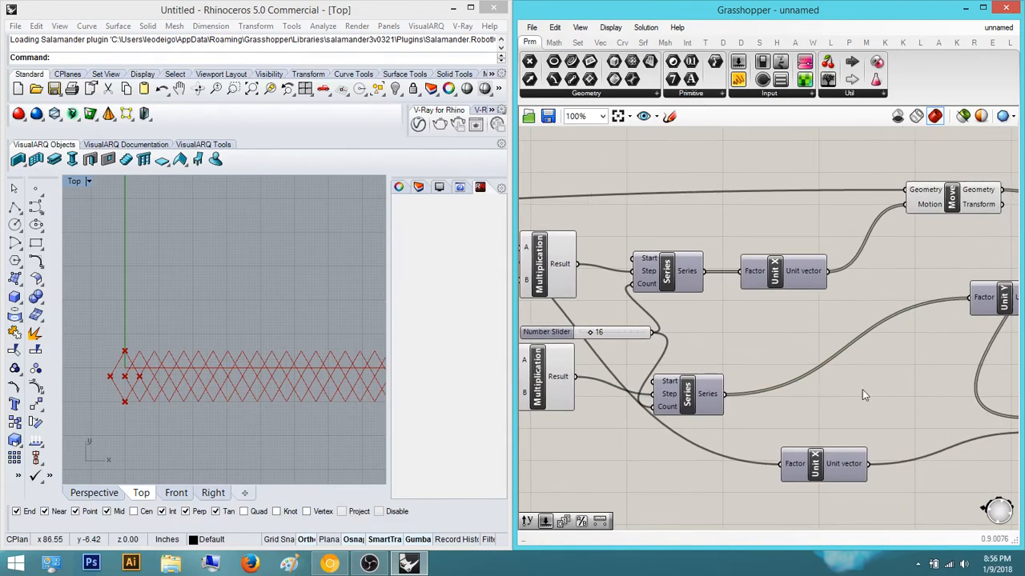
{"action": "right_click_drag", "start_coordinate": [778, 403], "coordinate": [571, 416]}
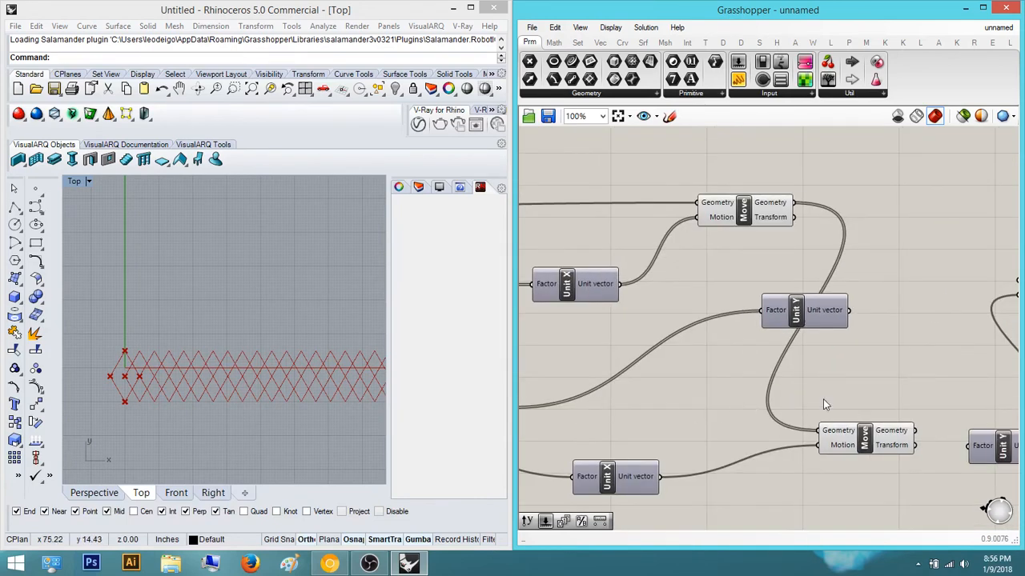
{"action": "right_click_drag", "start_coordinate": [965, 440], "coordinate": [808, 411]}
{"action": "scroll", "coordinate": [810, 410], "scroll_direction": "down", "scroll_amount": 1}
{"action": "scroll", "coordinate": [801, 417], "scroll_direction": "up", "scroll_amount": 1}
{"action": "scroll", "coordinate": [804, 404], "scroll_direction": "down", "scroll_amount": 3}
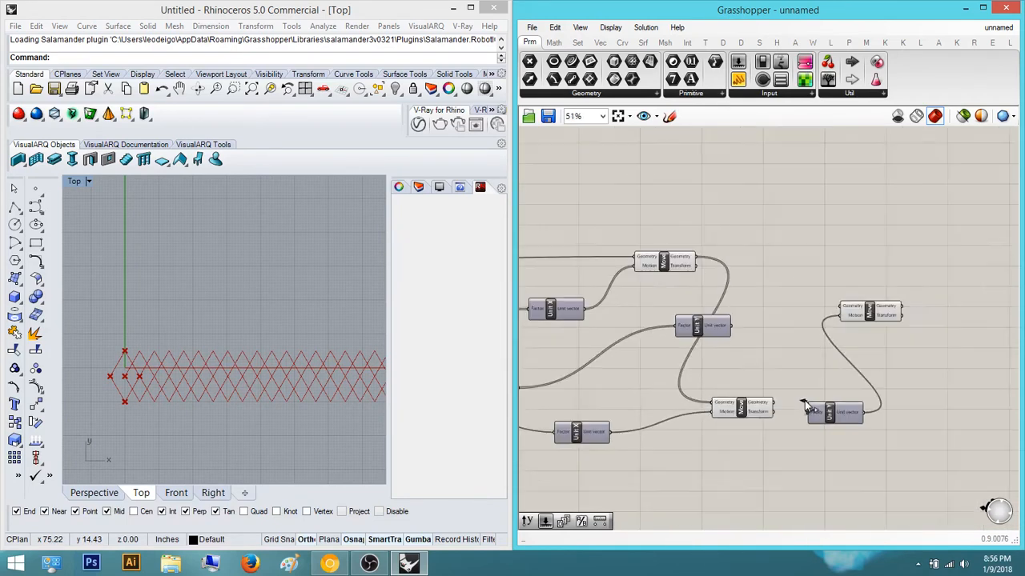
{"action": "scroll", "coordinate": [640, 384], "scroll_direction": "up", "scroll_amount": 5}
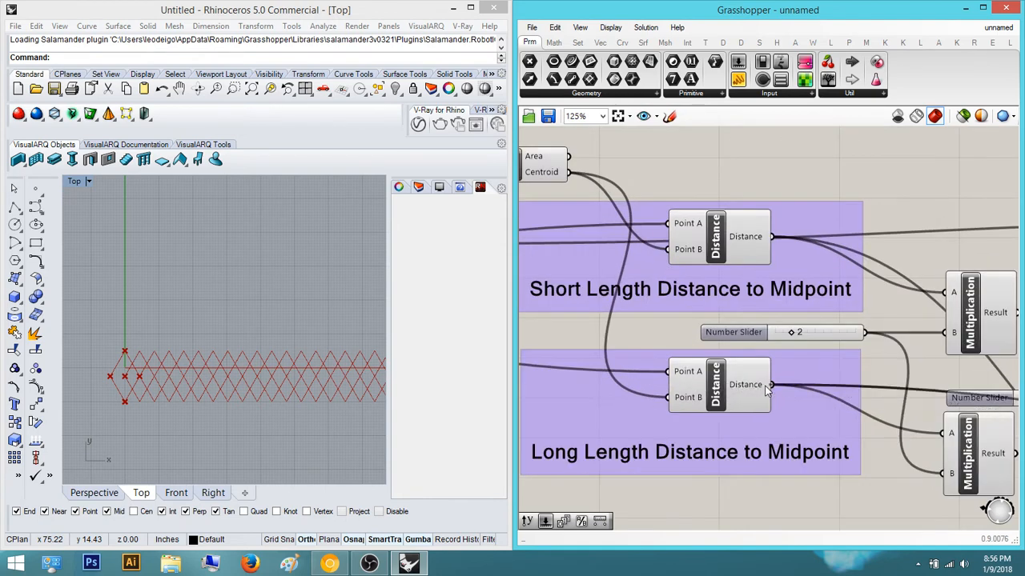
{"action": "right_click_drag", "start_coordinate": [712, 432], "coordinate": [624, 432]}
{"action": "scroll", "coordinate": [683, 391], "scroll_direction": "down", "scroll_amount": 3}
{"action": "right_click_drag", "start_coordinate": [825, 398], "coordinate": [553, 393]}
{"action": "scroll", "coordinate": [955, 453], "scroll_direction": "up", "scroll_amount": 1}
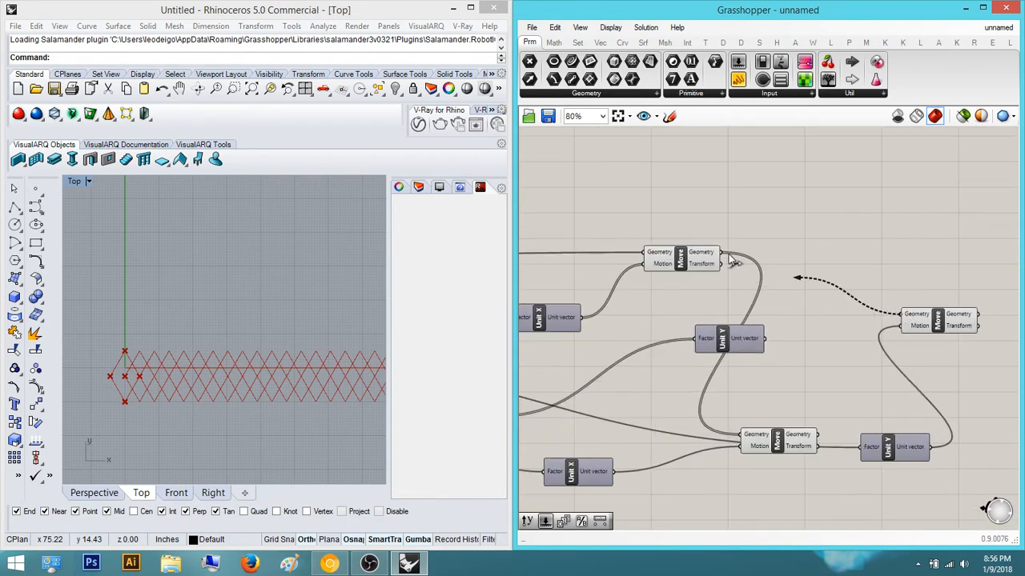
Shift the new Unit Y lower and wire the second Move's Geometry output into the third Move's Geometry input
{"action": "left_click_drag", "start_coordinate": [730, 256], "coordinate": [869, 510]}
{"action": "left_click", "coordinate": [756, 452]}
{"action": "right_click_drag", "start_coordinate": [768, 449], "coordinate": [737, 470]}
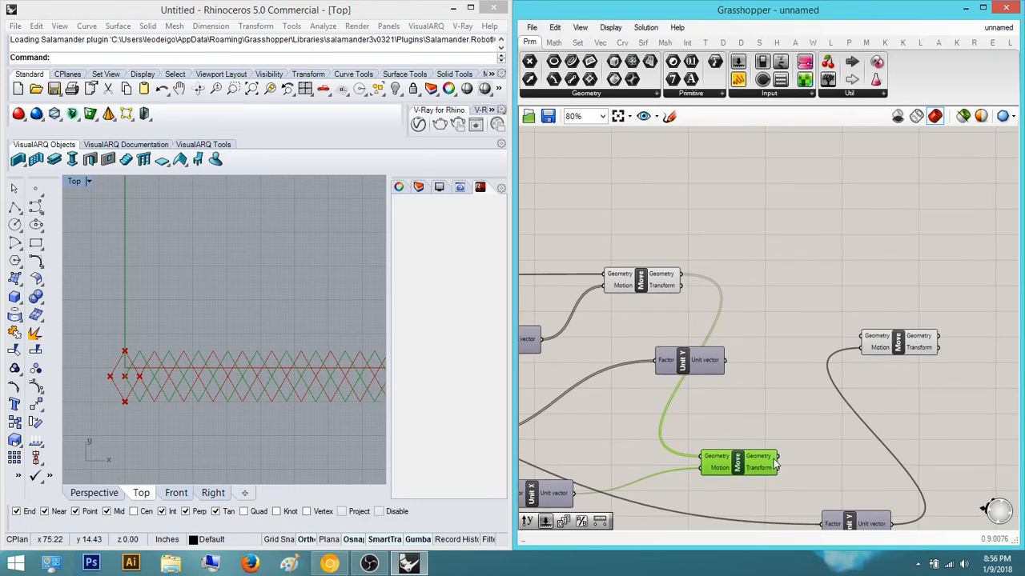
{"action": "left_click_drag", "start_coordinate": [855, 336], "coordinate": [861, 336]}
{"action": "right_click_drag", "start_coordinate": [208, 384], "coordinate": [251, 353]}
Turn off the second Move's preview and check which diamond rows the first and third Moves produce
{"action": "middle_click", "coordinate": [733, 463]}
{"action": "left_click", "coordinate": [774, 421]}
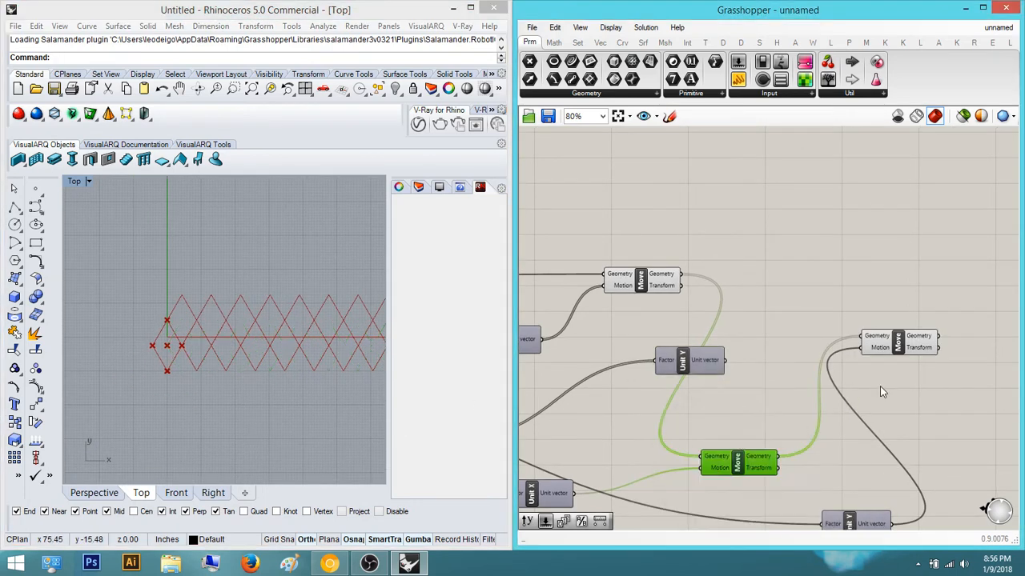
{"action": "left_click", "coordinate": [920, 424]}
{"action": "right_click_drag", "start_coordinate": [889, 391], "coordinate": [798, 406]}
{"action": "left_click", "coordinate": [565, 301]}
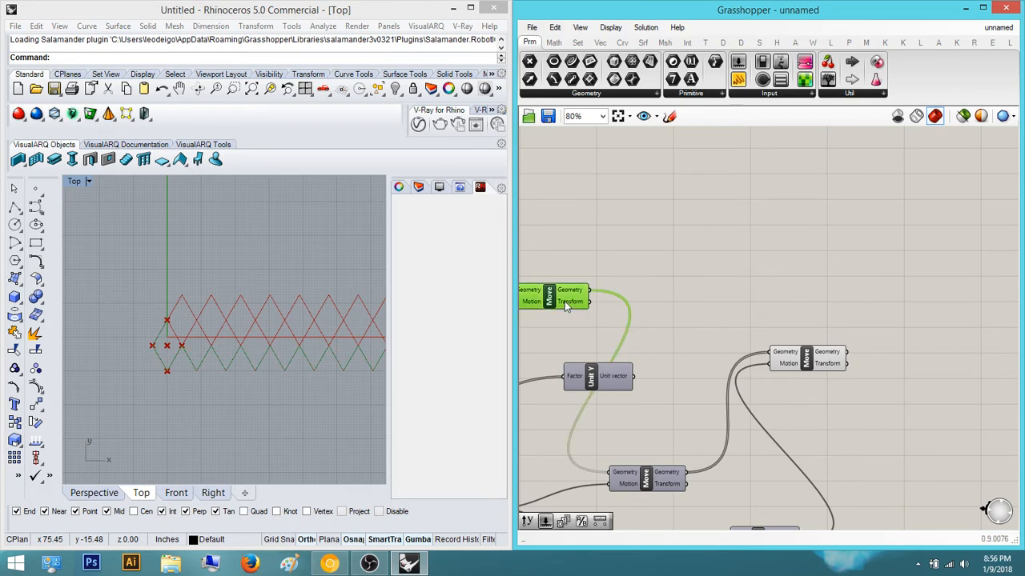
{"action": "left_click", "coordinate": [800, 362]}
{"action": "right_click_drag", "start_coordinate": [829, 367], "coordinate": [761, 401]}
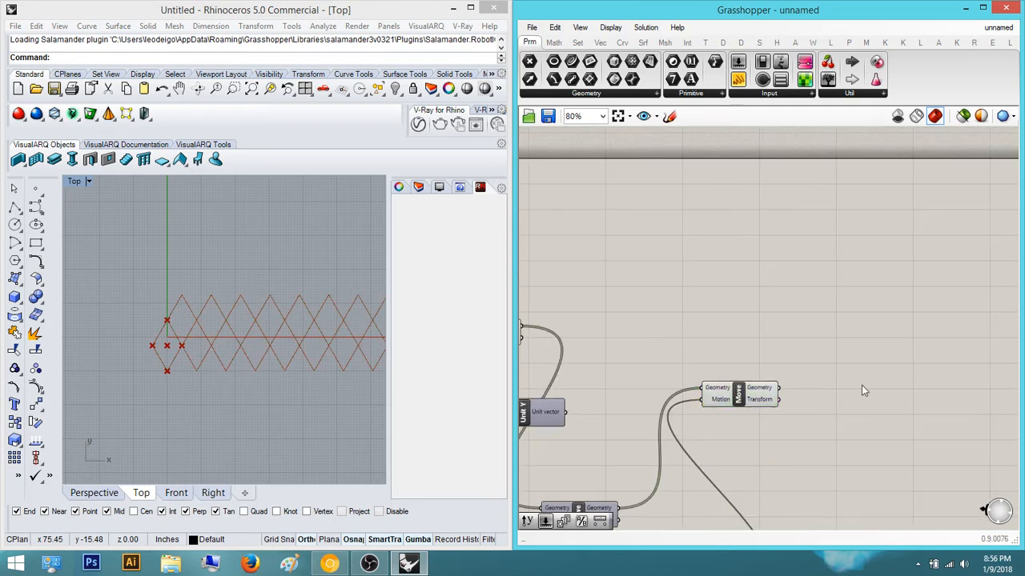
Add a fourth Move component and place it above and to the right of the third Move
{"action": "double_click", "coordinate": [861, 385]}
{"action": "type", "text": "move"}
{"action": "key", "text": "Return"}
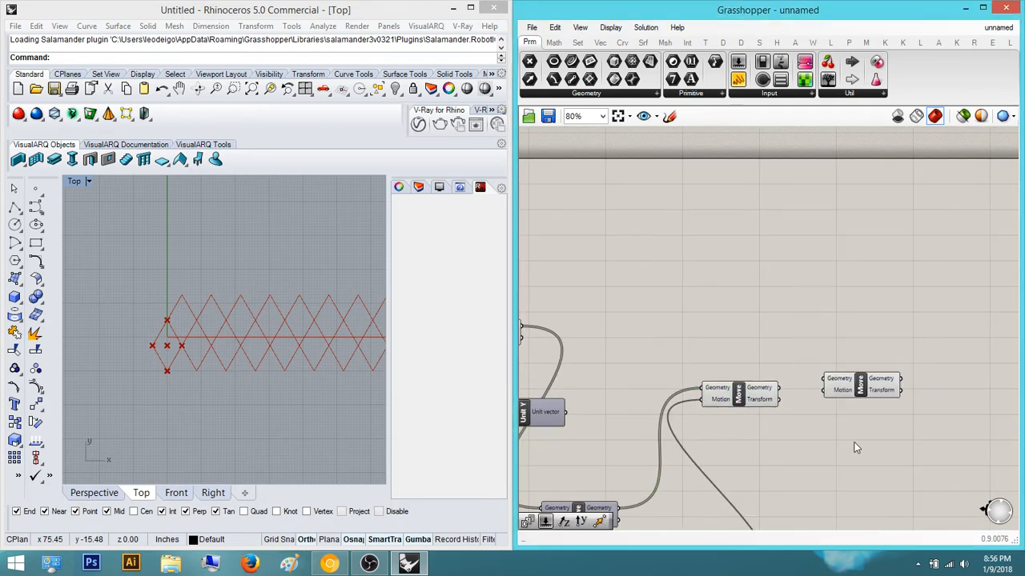
{"action": "left_click_drag", "start_coordinate": [883, 387], "coordinate": [857, 322]}
{"action": "left_click", "coordinate": [782, 245]}
{"action": "right_click_drag", "start_coordinate": [606, 314], "coordinate": [741, 347]}
{"action": "left_click", "coordinate": [654, 362]}
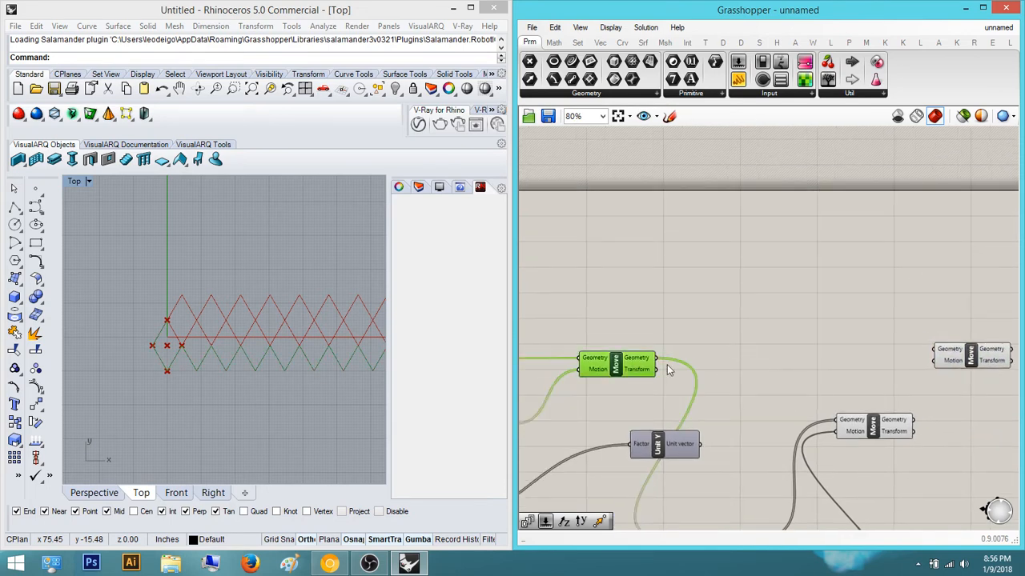
{"action": "left_click", "coordinate": [885, 429]}
{"action": "right_click_drag", "start_coordinate": [947, 376], "coordinate": [865, 372]}
{"action": "left_click_drag", "start_coordinate": [912, 353], "coordinate": [953, 358]}
{"action": "left_click", "coordinate": [830, 394]}
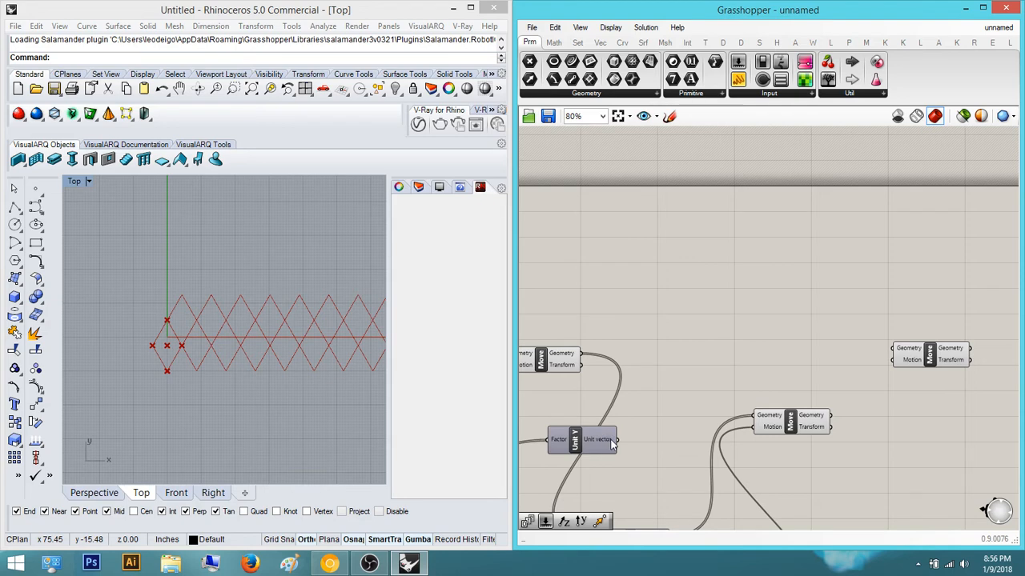
Wire the Series-driven Unit Y vector into the fourth Move's Motion, and the first and third Moves' geometry into its Geometry input
{"action": "mouse_move", "coordinate": [616, 445]}
{"action": "left_click_drag", "start_coordinate": [664, 417], "coordinate": [893, 359]}
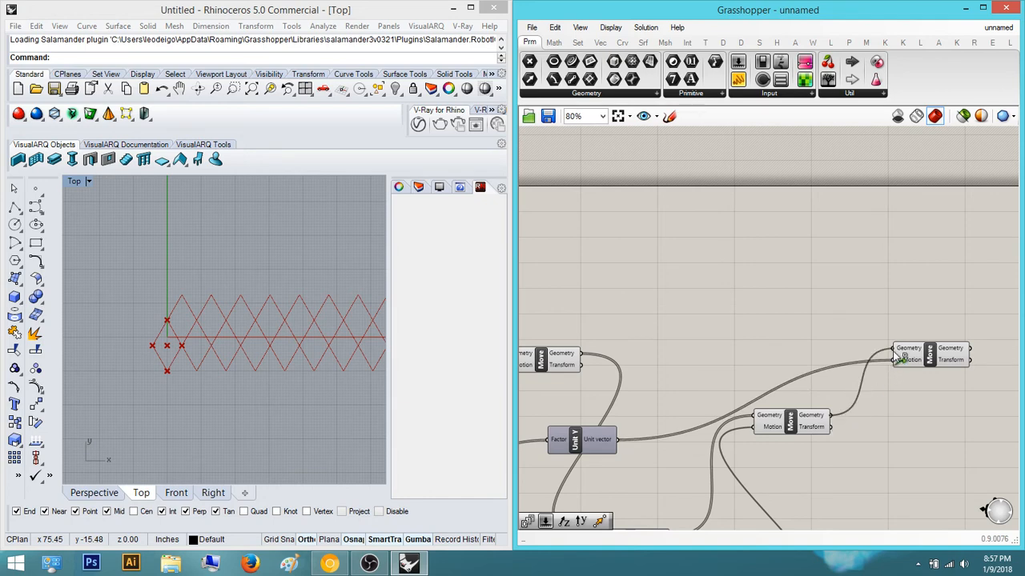
{"action": "left_click_drag", "start_coordinate": [580, 356], "coordinate": [898, 358]}
Graft the fourth Move's Geometry input
{"action": "scroll", "coordinate": [873, 389], "scroll_direction": "up", "scroll_amount": 2}
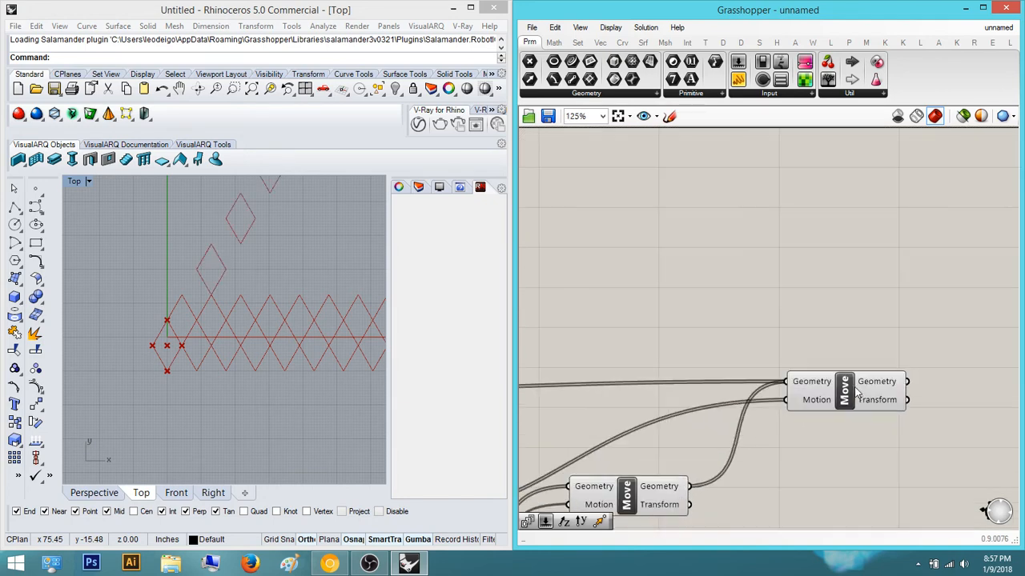
{"action": "left_click", "coordinate": [843, 403]}
{"action": "right_click", "coordinate": [819, 388]}
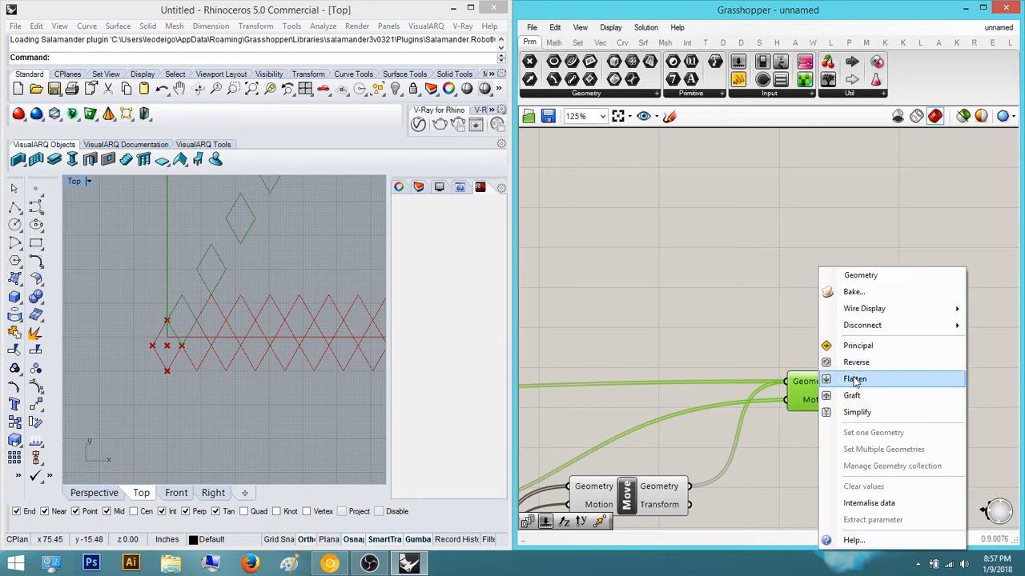
{"action": "left_click", "coordinate": [842, 393]}
{"action": "left_click", "coordinate": [762, 290]}
{"action": "right_click_drag", "start_coordinate": [761, 290], "coordinate": [685, 334]}
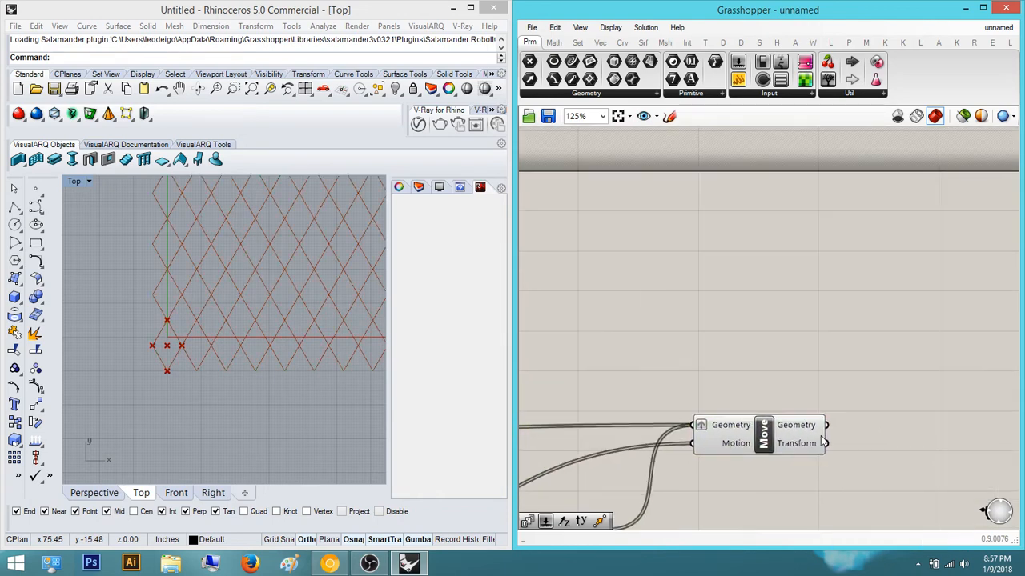
Add an Area component beside the grafted Move component
{"action": "left_click", "coordinate": [821, 437]}
{"action": "right_click_drag", "start_coordinate": [840, 392], "coordinate": [789, 383]}
{"action": "double_click", "coordinate": [869, 384]}
{"action": "type", "text": "move"}
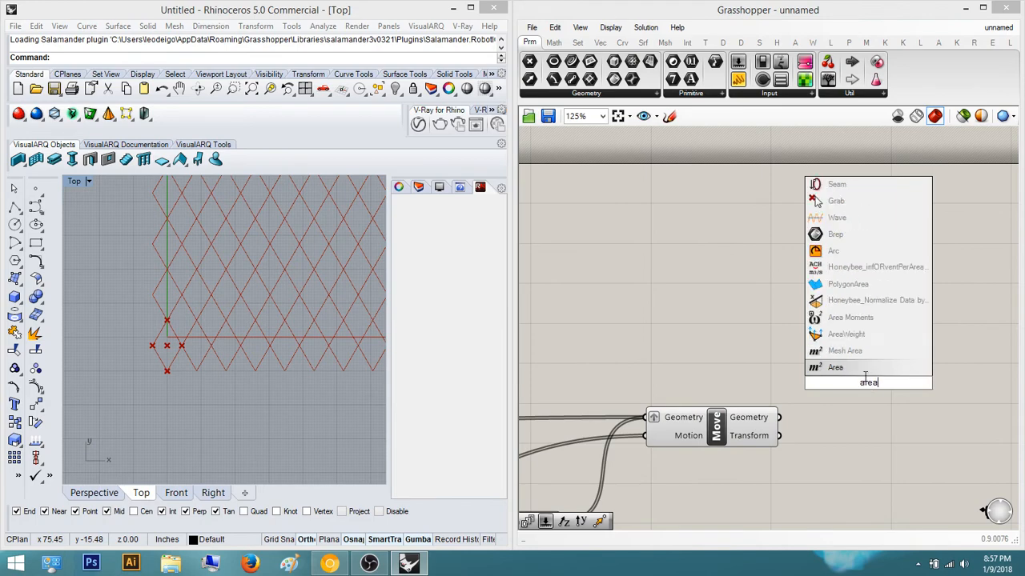
{"action": "key", "text": "Return"}
Hide the preview of the original diamond's Area component near the Short Length Distance group
{"action": "scroll", "coordinate": [846, 401], "scroll_direction": "down", "scroll_amount": 5}
{"action": "right_click_drag", "start_coordinate": [847, 401], "coordinate": [1000, 405]}
{"action": "scroll", "coordinate": [1001, 405], "scroll_direction": "down", "scroll_amount": 3}
{"action": "scroll", "coordinate": [680, 421], "scroll_direction": "up", "scroll_amount": 3}
{"action": "right_click_drag", "start_coordinate": [679, 421], "coordinate": [844, 426]}
{"action": "scroll", "coordinate": [669, 420], "scroll_direction": "up", "scroll_amount": 3}
{"action": "scroll", "coordinate": [760, 478], "scroll_direction": "down", "scroll_amount": 2}
{"action": "right_click_drag", "start_coordinate": [760, 478], "coordinate": [795, 401]}
{"action": "scroll", "coordinate": [795, 402], "scroll_direction": "down", "scroll_amount": 1}
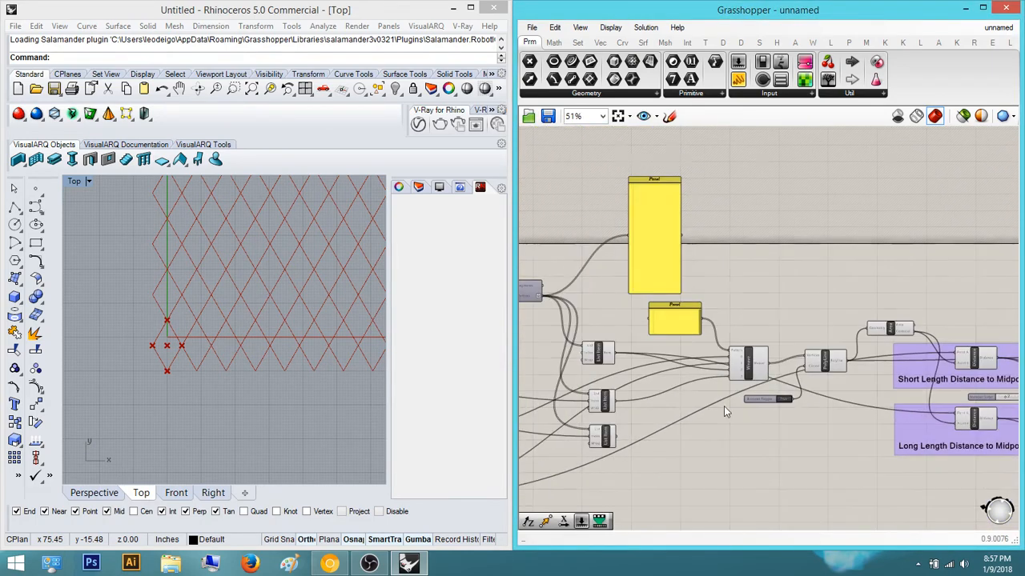
{"action": "scroll", "coordinate": [644, 404], "scroll_direction": "up", "scroll_amount": 2}
{"action": "right_click_drag", "start_coordinate": [644, 403], "coordinate": [679, 406]}
{"action": "scroll", "coordinate": [679, 406], "scroll_direction": "down", "scroll_amount": 1}
{"action": "right_click_drag", "start_coordinate": [992, 385], "coordinate": [632, 403]}
{"action": "key", "text": "space"}
{"action": "left_click", "coordinate": [815, 276]}
{"action": "scroll", "coordinate": [784, 304], "scroll_direction": "down", "scroll_amount": 2}
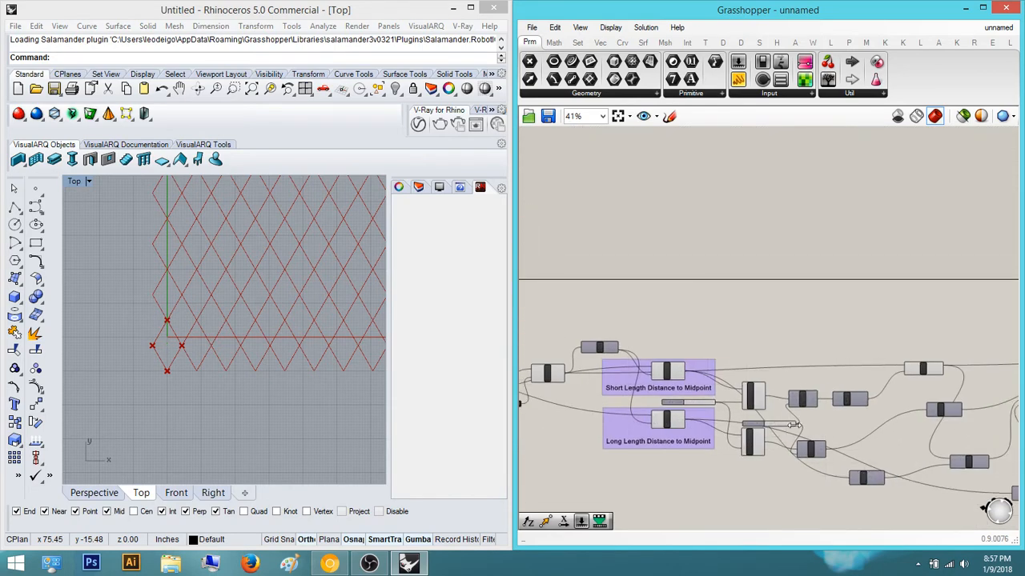
Connect the grafted Move's Geometry output to the new Area component's Geometry input
{"action": "right_click_drag", "start_coordinate": [964, 418], "coordinate": [728, 409]}
{"action": "scroll", "coordinate": [881, 344], "scroll_direction": "up", "scroll_amount": 3}
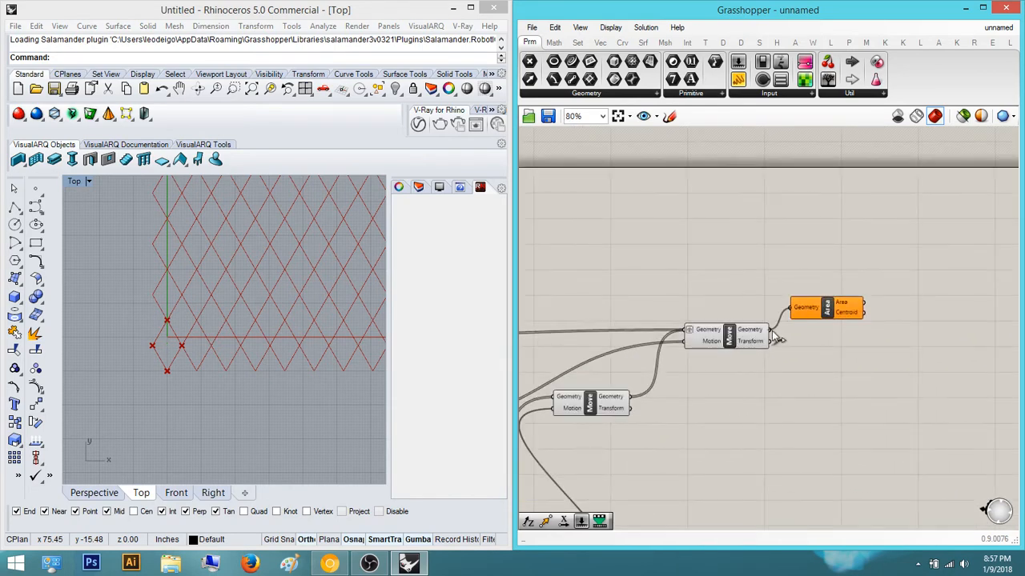
{"action": "left_click_drag", "start_coordinate": [778, 340], "coordinate": [773, 336]}
Examine the centroid points across the diamond grid and the Move components that generate its rows
{"action": "scroll", "coordinate": [270, 334], "scroll_direction": "down", "scroll_amount": 3}
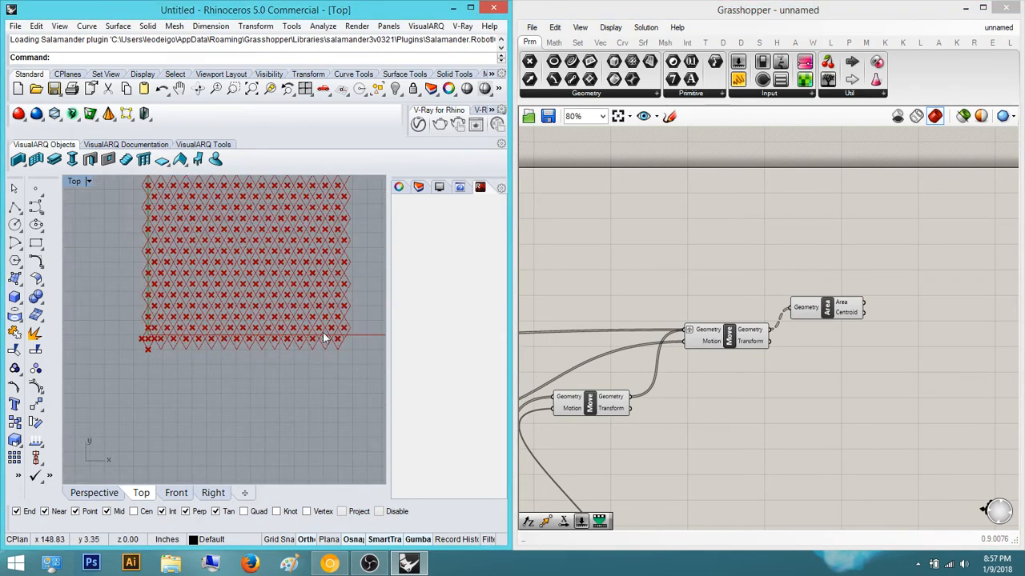
{"action": "scroll", "coordinate": [337, 340], "scroll_direction": "up", "scroll_amount": 3}
{"action": "scroll", "coordinate": [722, 452], "scroll_direction": "up", "scroll_amount": 3}
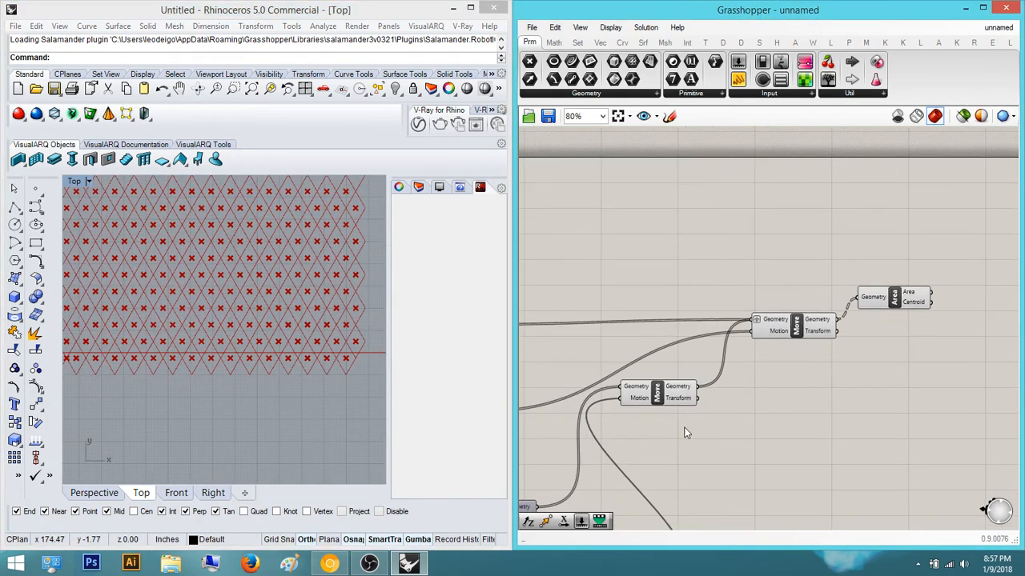
{"action": "right_click_drag", "start_coordinate": [693, 425], "coordinate": [689, 369]}
{"action": "scroll", "coordinate": [689, 369], "scroll_direction": "down", "scroll_amount": 3}
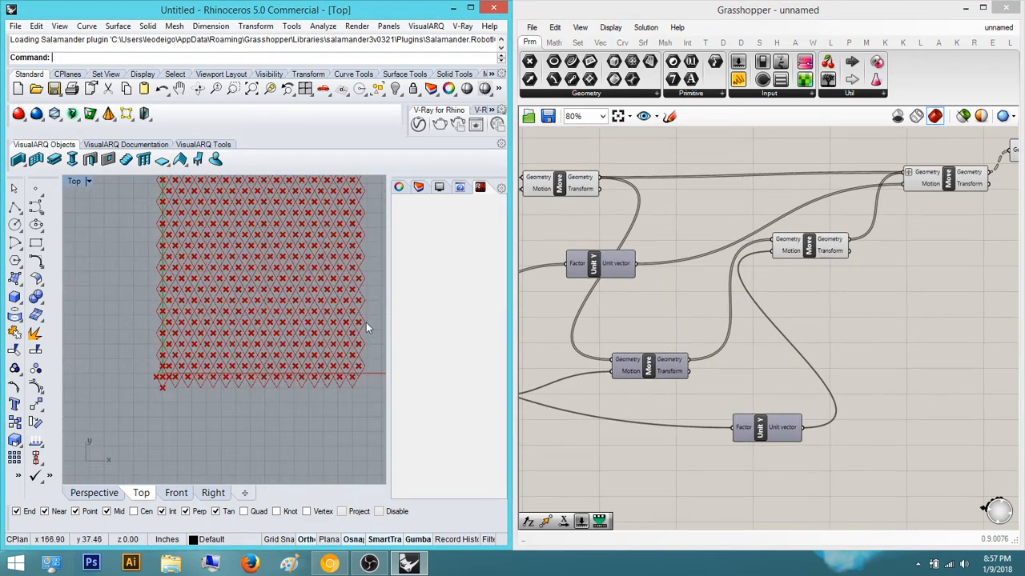
{"action": "scroll", "coordinate": [734, 398], "scroll_direction": "up", "scroll_amount": 1}
{"action": "right_click_drag", "start_coordinate": [692, 391], "coordinate": [718, 399]}
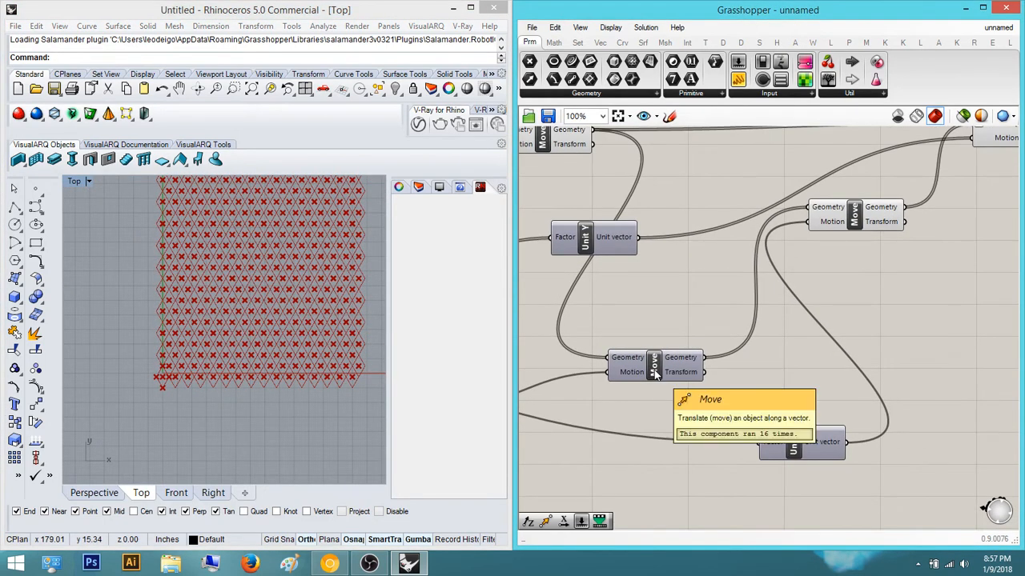
{"action": "right_click_drag", "start_coordinate": [817, 339], "coordinate": [737, 397]}
{"action": "left_click", "coordinate": [783, 272]}
{"action": "right_click_drag", "start_coordinate": [970, 201], "coordinate": [912, 230]}
{"action": "left_click", "coordinate": [913, 229]}
{"action": "right_click_drag", "start_coordinate": [772, 350], "coordinate": [735, 401]}
{"action": "scroll", "coordinate": [736, 401], "scroll_direction": "up", "scroll_amount": 2}
{"action": "left_click", "coordinate": [634, 350]}
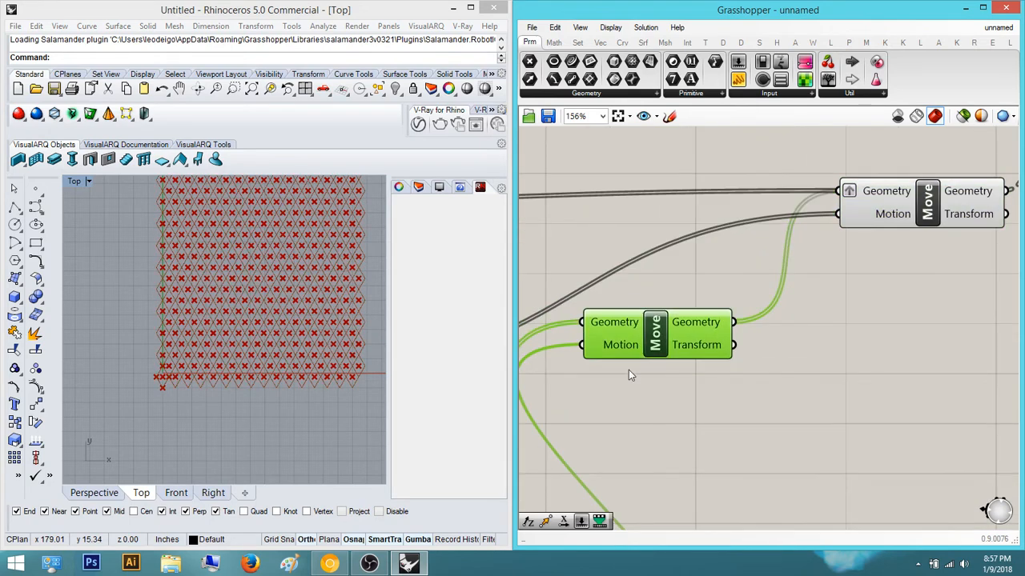
{"action": "scroll", "coordinate": [588, 381], "scroll_direction": "down", "scroll_amount": 2}
{"action": "right_click_drag", "start_coordinate": [588, 381], "coordinate": [702, 385]}
{"action": "left_click", "coordinate": [916, 374]}
{"action": "double_click", "coordinate": [917, 373]}
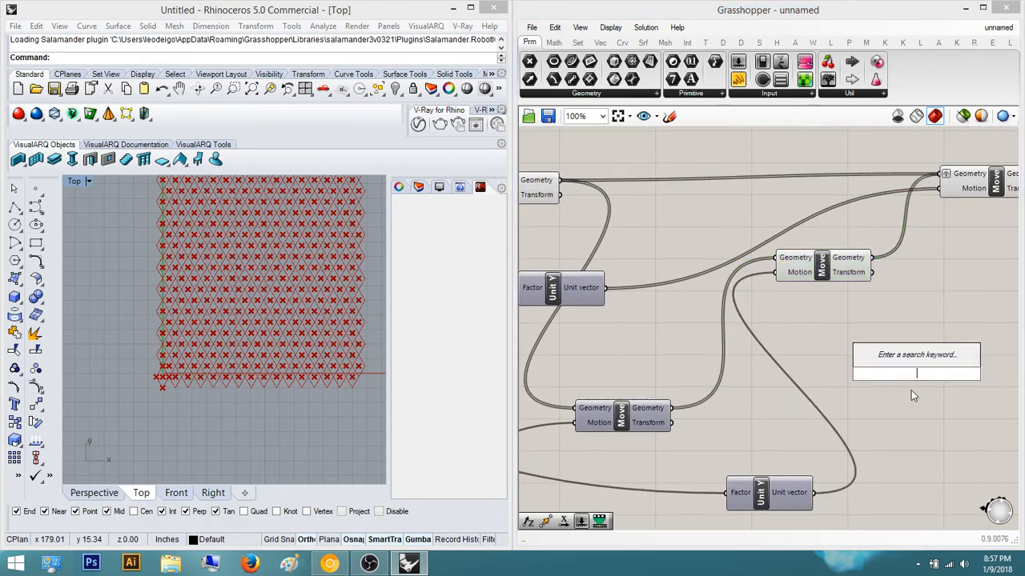
{"action": "type", "text": "cull"}
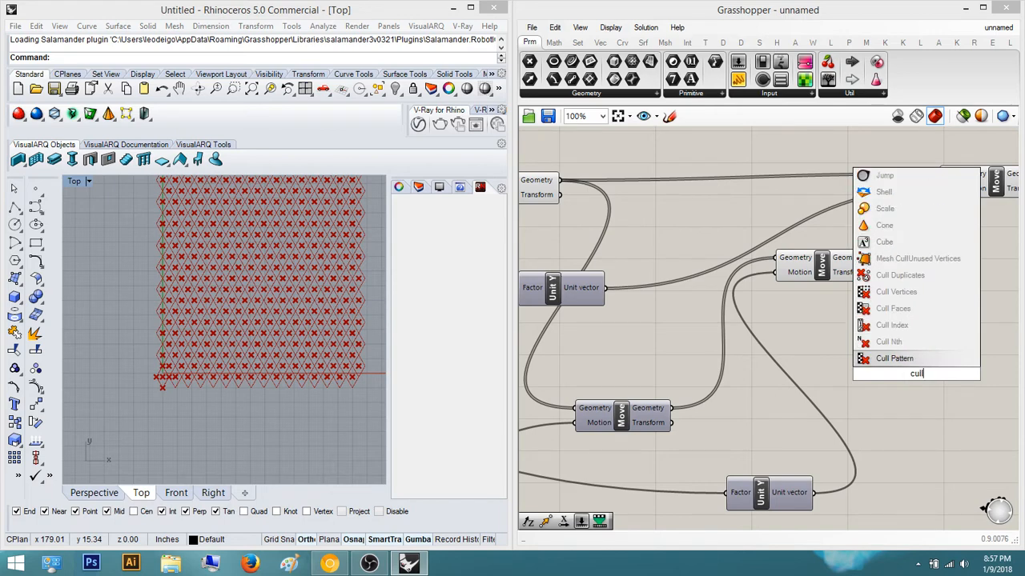
{"action": "type", "text": " pat"}
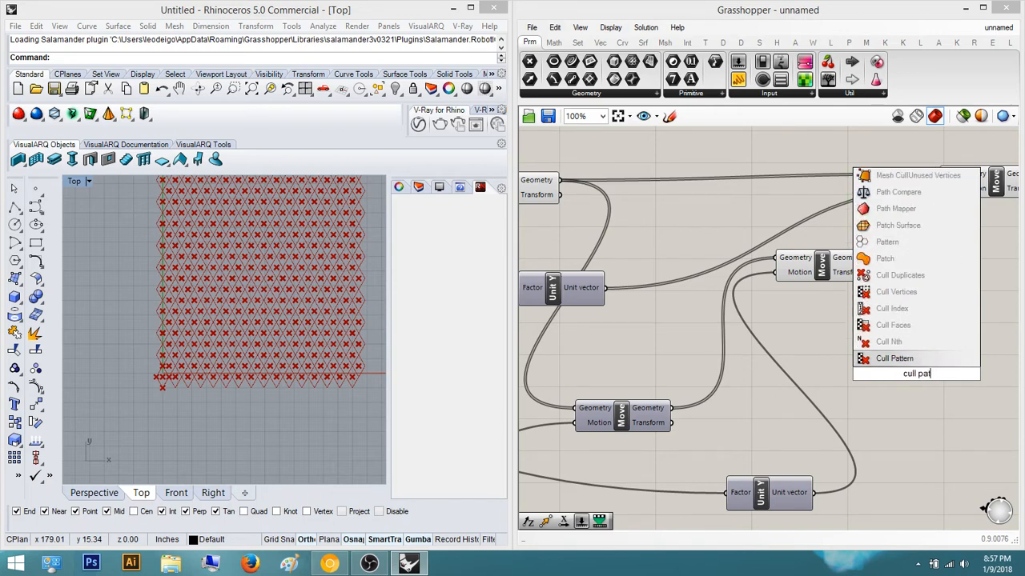
{"action": "key", "text": "BackSpace"}
{"action": "key", "text": "BackSpace"}
{"action": "key", "text": "BackSpace"}
{"action": "key", "text": "BackSpace"}
{"action": "key", "text": "BackSpace"}
{"action": "key", "text": "BackSpace"}
{"action": "key", "text": "BackSpace"}
{"action": "key", "text": "BackSpace"}
{"action": "key", "text": "Escape"}
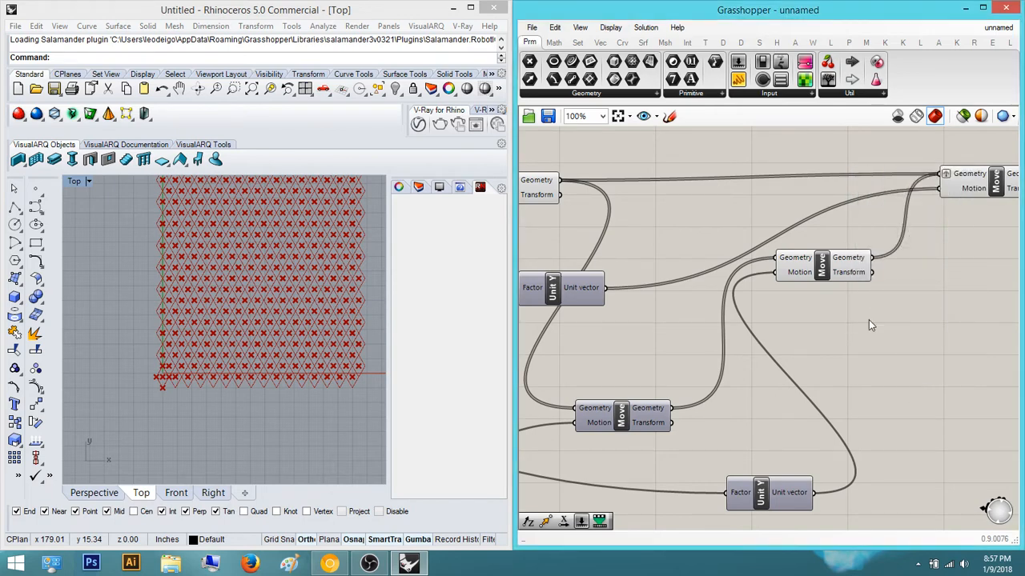
Add a Panel connected to the Geometry output of the Move feeding the grafted Move, and enlarge it to list every curve
{"action": "left_click_drag", "start_coordinate": [738, 80], "coordinate": [888, 326]}
{"action": "right_click_drag", "start_coordinate": [888, 326], "coordinate": [759, 332]}
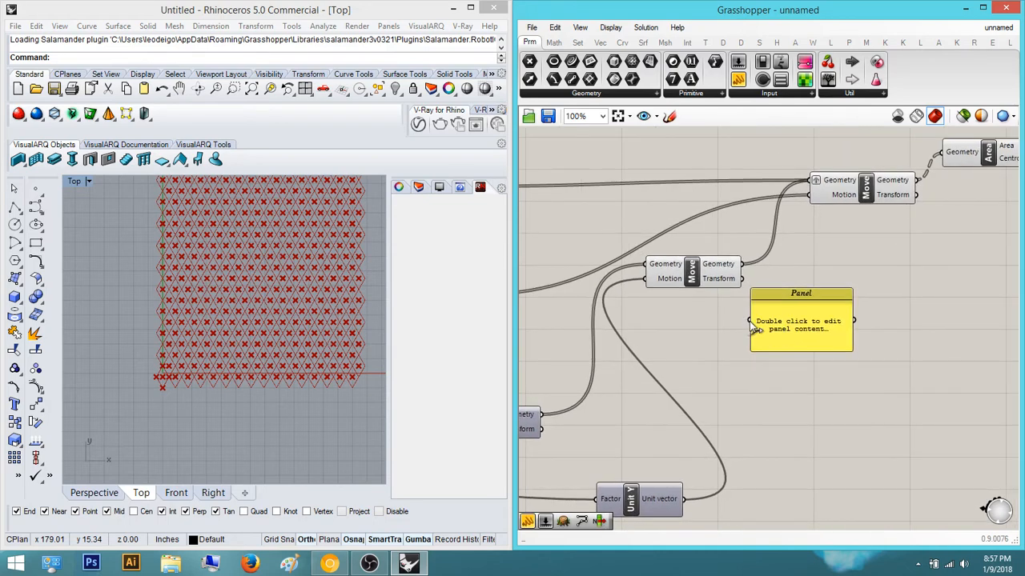
{"action": "left_click_drag", "start_coordinate": [745, 267], "coordinate": [744, 265]}
{"action": "right_click_drag", "start_coordinate": [812, 338], "coordinate": [789, 304]}
{"action": "left_click_drag", "start_coordinate": [785, 319], "coordinate": [786, 517]}
{"action": "left_click_drag", "start_coordinate": [779, 448], "coordinate": [886, 385]}
{"action": "right_click_drag", "start_coordinate": [695, 350], "coordinate": [617, 377]}
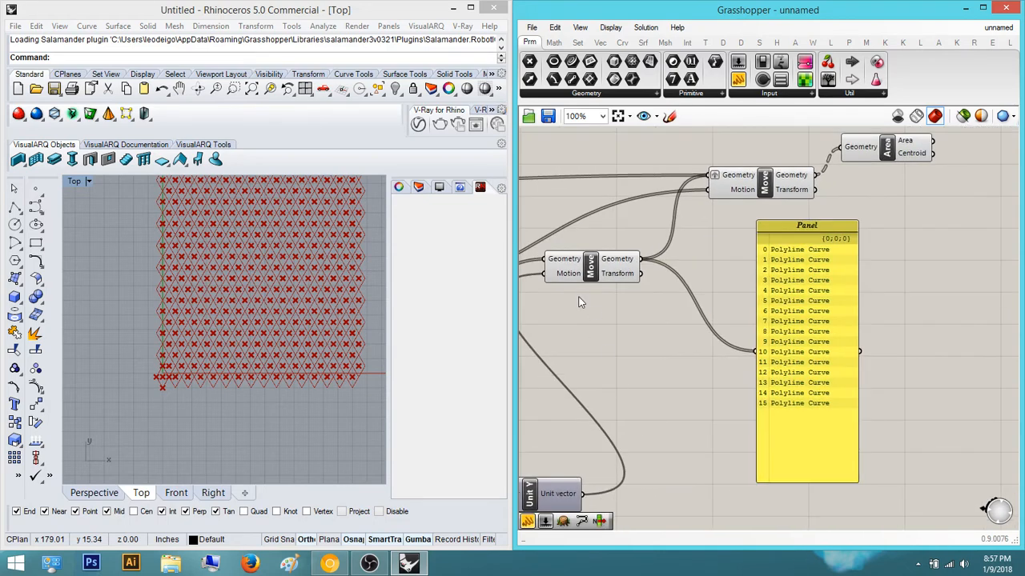
Add a Cull Index component, feed its List input from the second-row Move's Geometry output, and place it beyond the Panel
{"action": "double_click", "coordinate": [675, 417]}
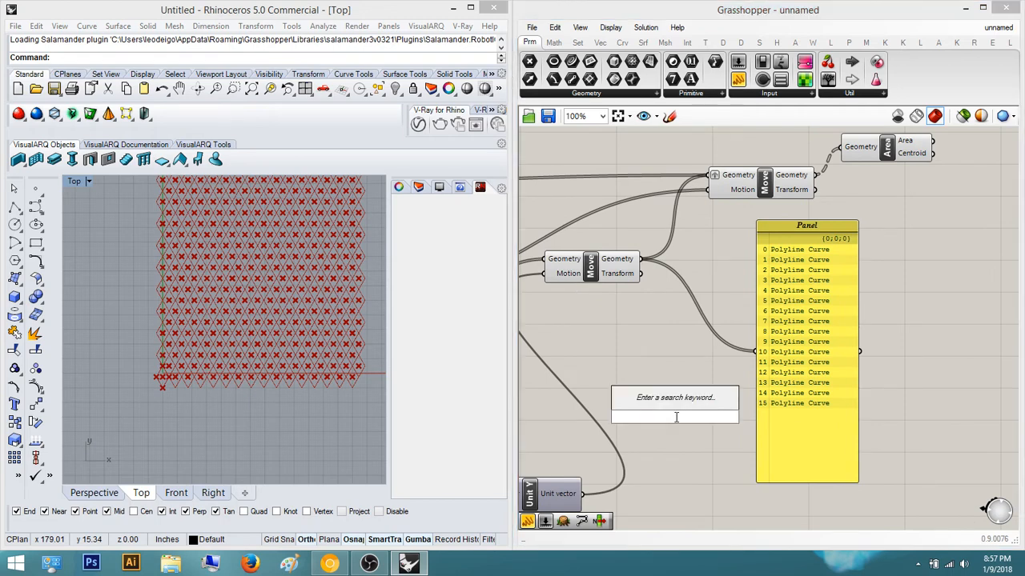
{"action": "type", "text": "cu"}
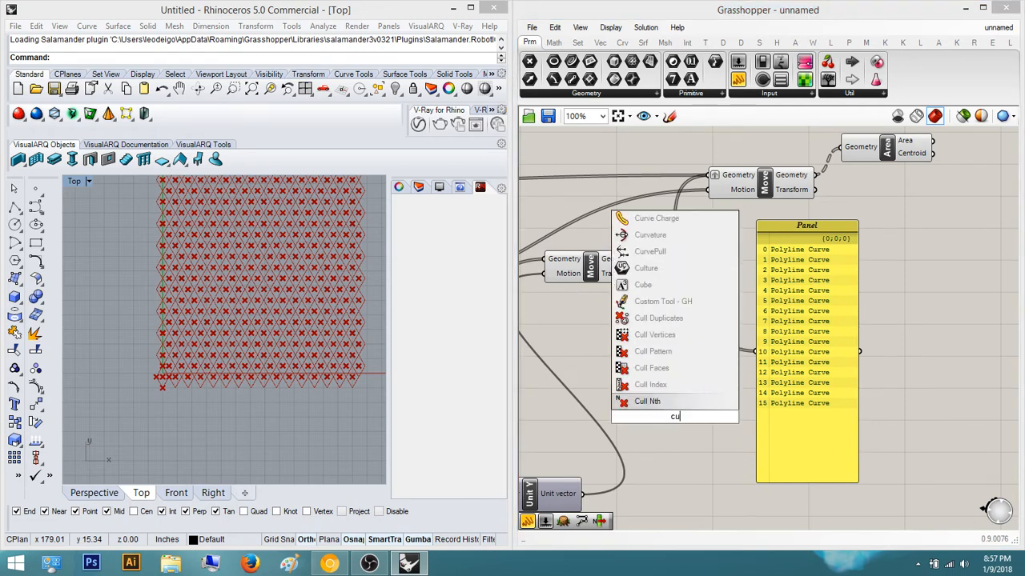
{"action": "type", "text": "ll i"}
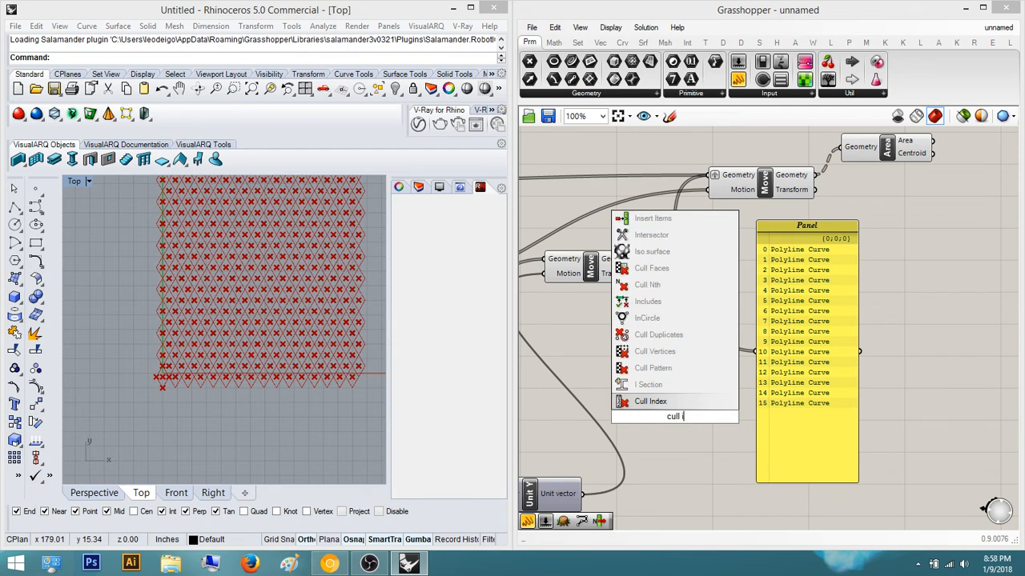
{"action": "type", "text": "ndex"}
{"action": "key", "text": "Return"}
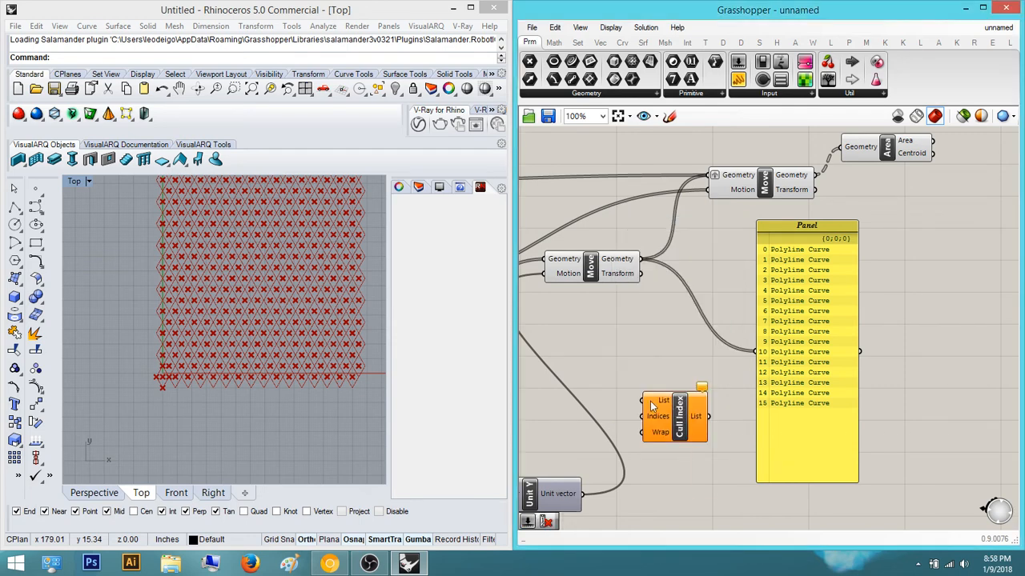
{"action": "left_click_drag", "start_coordinate": [648, 402], "coordinate": [642, 260]}
{"action": "right_click_drag", "start_coordinate": [724, 372], "coordinate": [672, 357]}
{"action": "left_click_drag", "start_coordinate": [627, 403], "coordinate": [908, 390]}
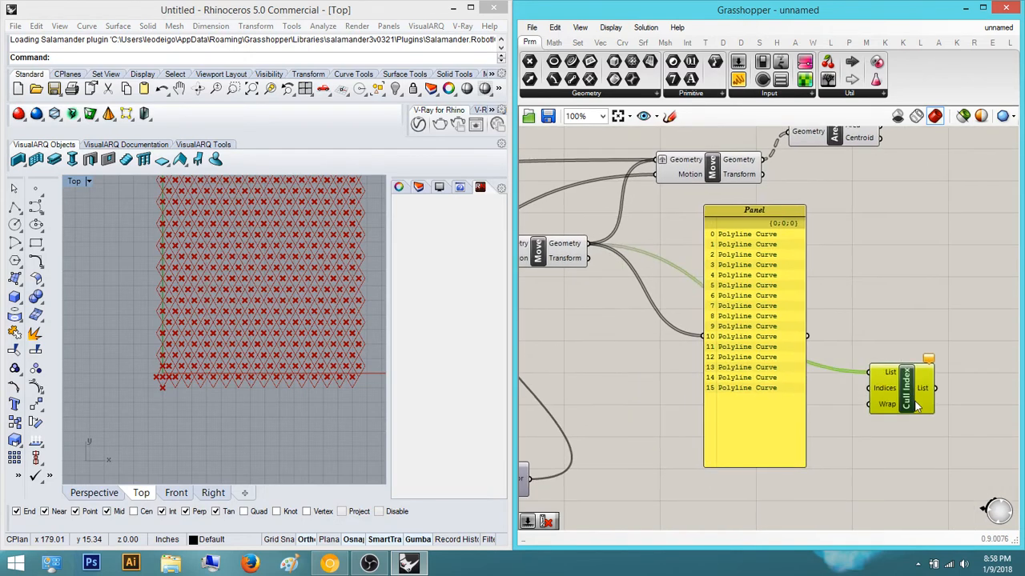
Add a number slider set to 15, connect it to the Cull Index's Indices input, and shift it toward the Panel
{"action": "left_click", "coordinate": [898, 472]}
{"action": "double_click", "coordinate": [898, 471]}
{"action": "type", "text": "15"}
{"action": "key", "text": "Return"}
{"action": "scroll", "coordinate": [920, 461], "scroll_direction": "up", "scroll_amount": 1}
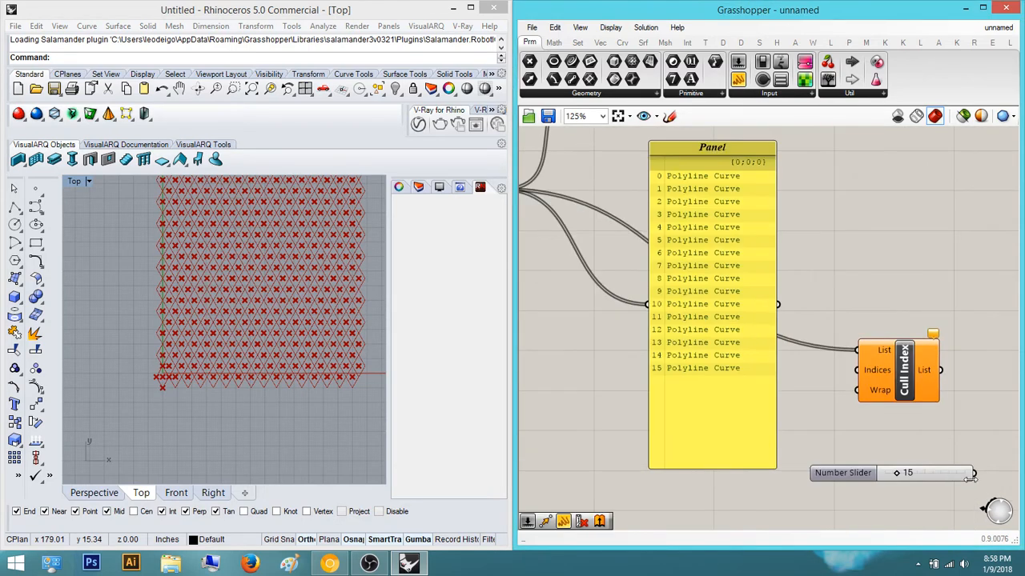
{"action": "left_click_drag", "start_coordinate": [942, 432], "coordinate": [863, 375]}
{"action": "left_click", "coordinate": [904, 374]}
{"action": "right_click_drag", "start_coordinate": [869, 456], "coordinate": [923, 457]}
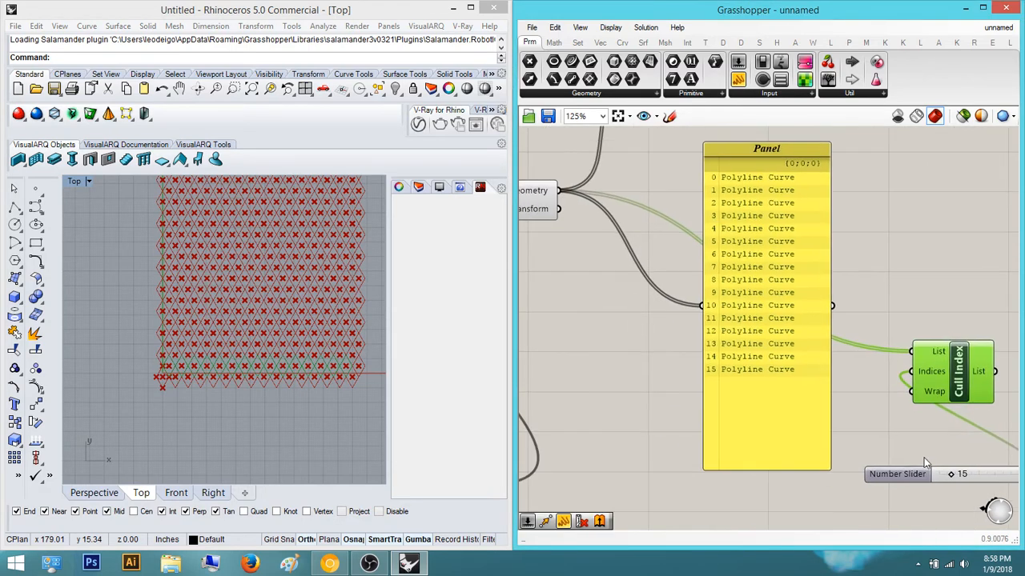
{"action": "left_click_drag", "start_coordinate": [918, 475], "coordinate": [889, 466]}
{"action": "left_click_drag", "start_coordinate": [698, 400], "coordinate": [659, 391]}
Add a Subtraction component near the count slider and the lower Series component
{"action": "scroll", "coordinate": [659, 391], "scroll_direction": "down", "scroll_amount": 4}
{"action": "right_click_drag", "start_coordinate": [660, 391], "coordinate": [993, 379]}
{"action": "scroll", "coordinate": [993, 379], "scroll_direction": "down", "scroll_amount": 1}
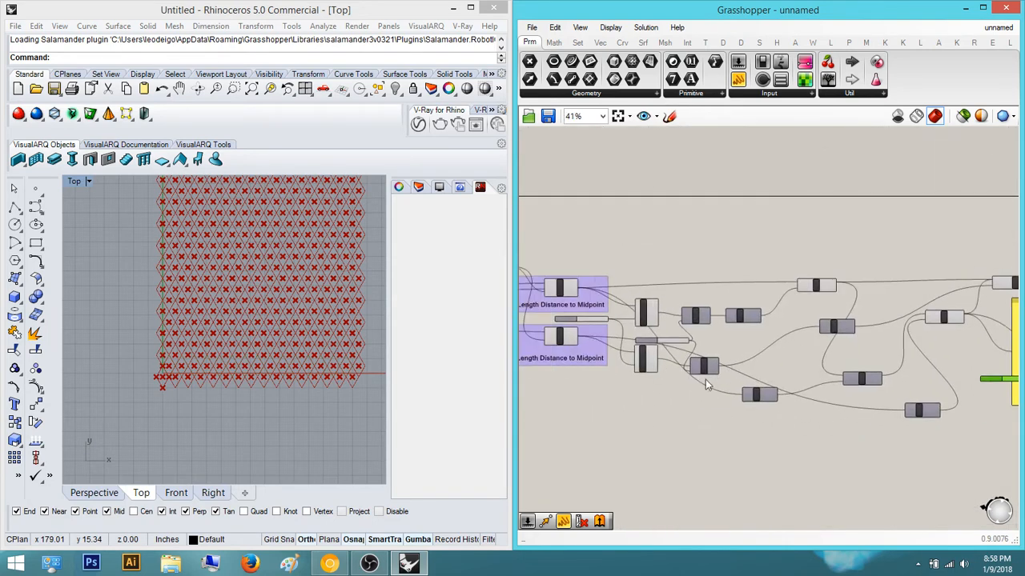
{"action": "scroll", "coordinate": [669, 375], "scroll_direction": "up", "scroll_amount": 6}
{"action": "right_click_drag", "start_coordinate": [668, 374], "coordinate": [702, 400]}
{"action": "double_click", "coordinate": [697, 448]}
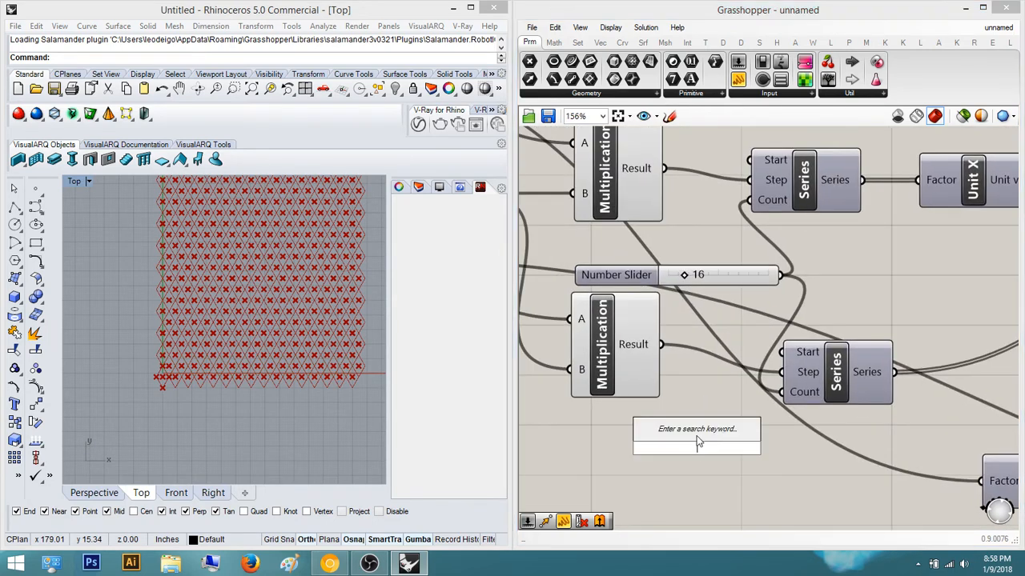
{"action": "type", "text": "sub"}
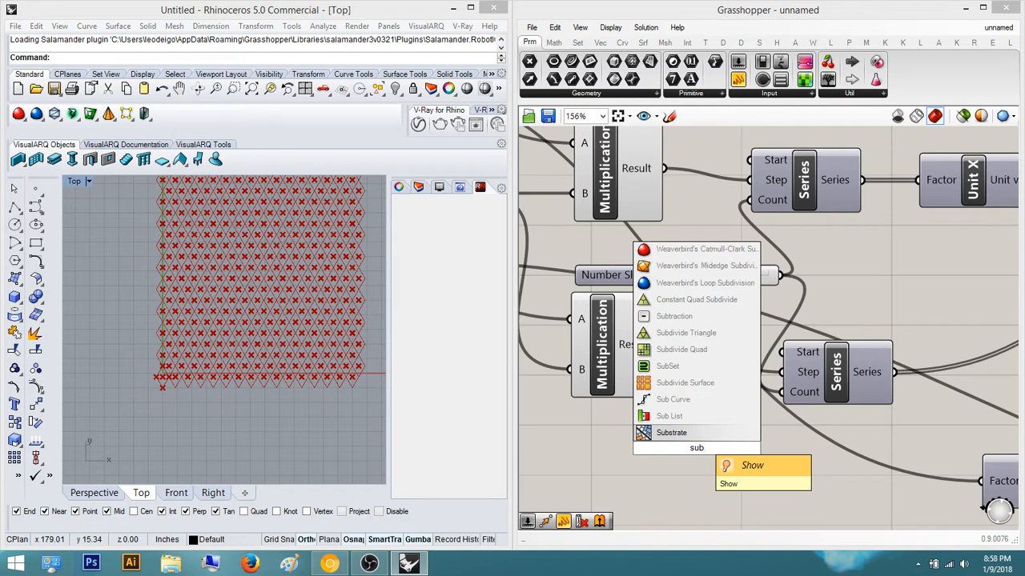
{"action": "type", "text": "tract"}
{"action": "key", "text": "Return"}
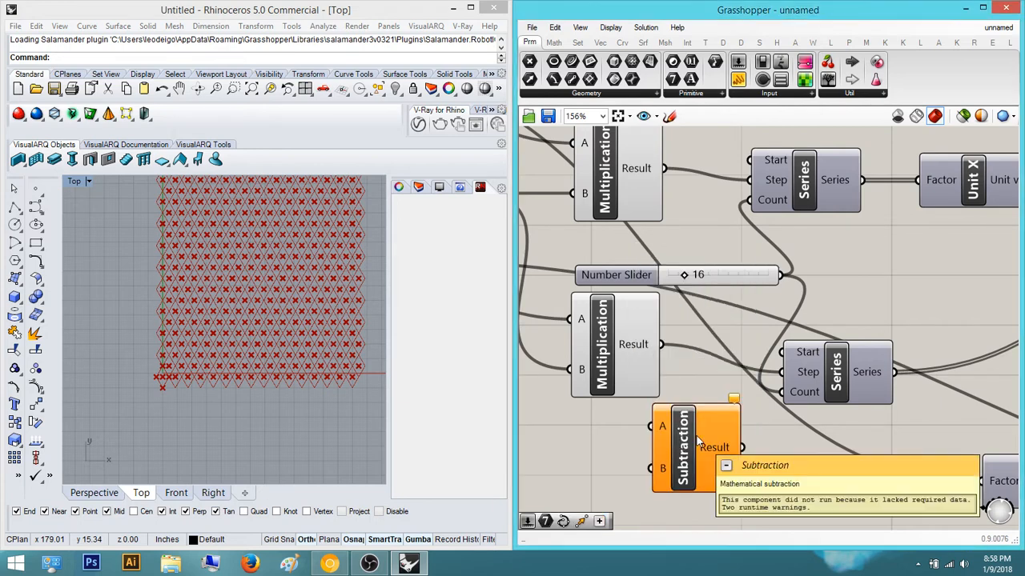
Connect the 16 count slider to the Subtraction's A input and move the component toward the Cull Index
{"action": "left_click", "coordinate": [721, 278]}
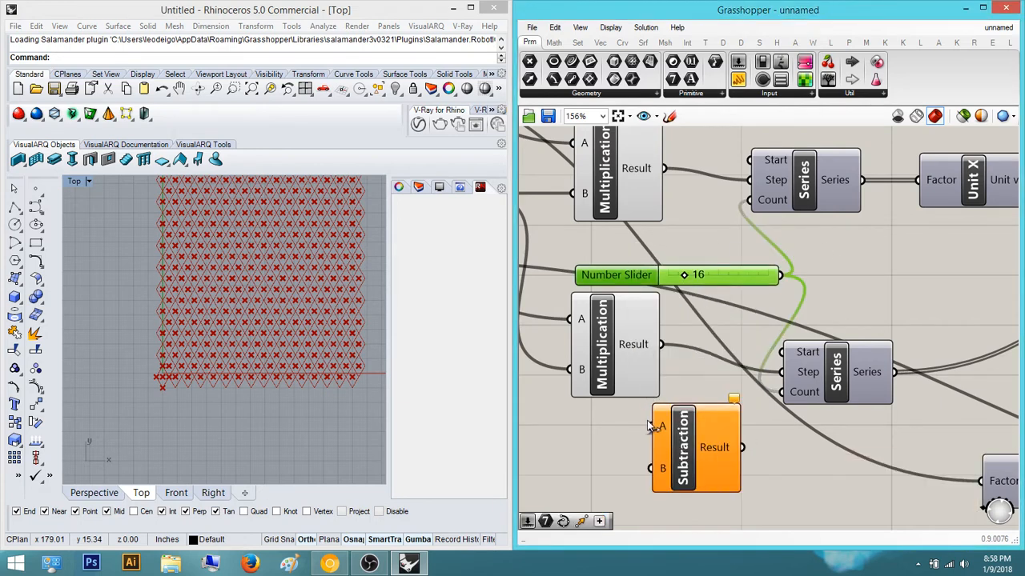
{"action": "left_click_drag", "start_coordinate": [651, 426], "coordinate": [779, 276]}
{"action": "scroll", "coordinate": [741, 389], "scroll_direction": "down", "scroll_amount": 3}
{"action": "left_click_drag", "start_coordinate": [643, 398], "coordinate": [1023, 428]}
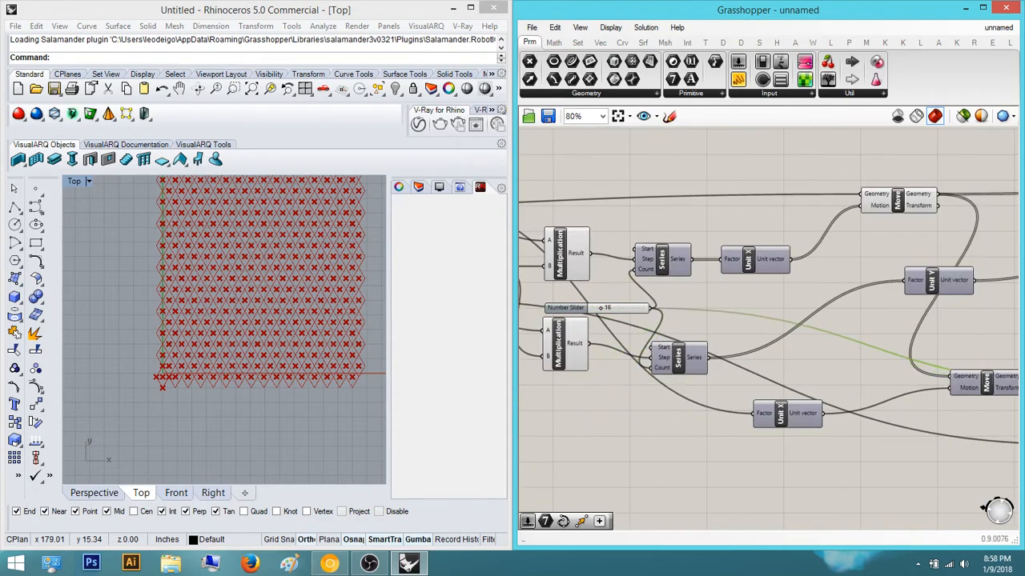
{"action": "mouse_move", "coordinate": [850, 359]}
{"action": "right_mouse_down"}
{"action": "mouse_move", "coordinate": [667, 365]}
{"action": "mouse_move", "coordinate": [697, 365]}
{"action": "right_mouse_up"}
{"action": "right_click_drag", "start_coordinate": [867, 393], "coordinate": [734, 397]}
{"action": "scroll", "coordinate": [690, 402], "scroll_direction": "up", "scroll_amount": 1}
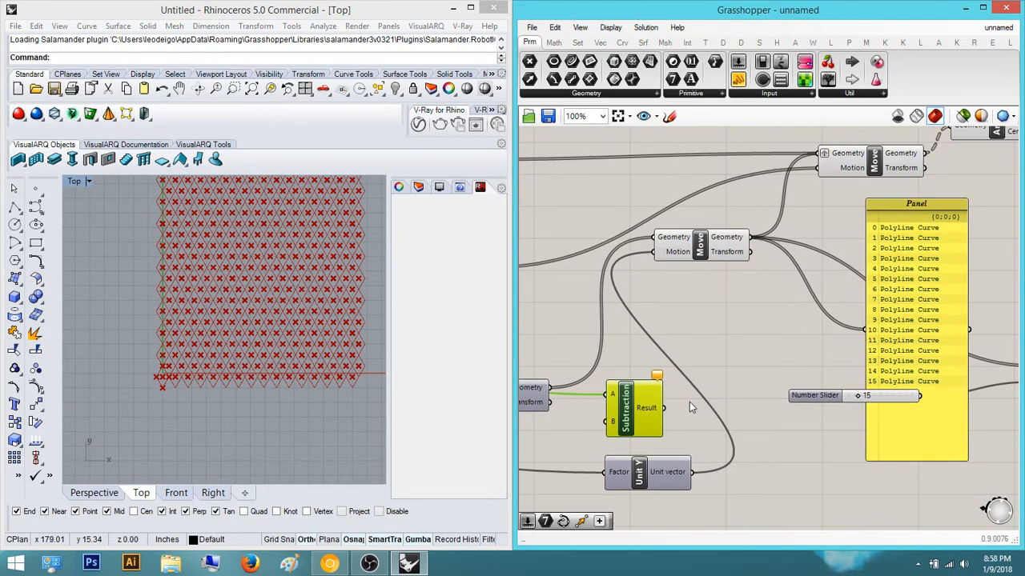
{"action": "left_click_drag", "start_coordinate": [653, 421], "coordinate": [797, 424]}
{"action": "right_click_drag", "start_coordinate": [847, 405], "coordinate": [801, 405]}
{"action": "scroll", "coordinate": [801, 405], "scroll_direction": "up", "scroll_amount": 3}
Delete the 15 slider and connect the Subtraction's Result to the Cull Index's Indices input
{"action": "left_click", "coordinate": [789, 347]}
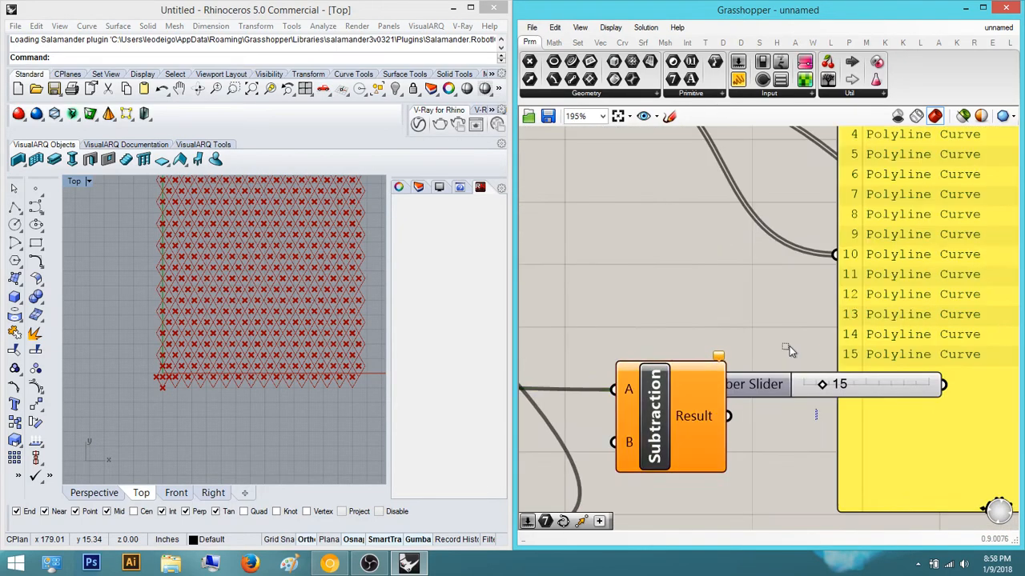
{"action": "scroll", "coordinate": [744, 376], "scroll_direction": "down", "scroll_amount": 2}
{"action": "left_click", "coordinate": [837, 386]}
{"action": "key", "text": "Delete"}
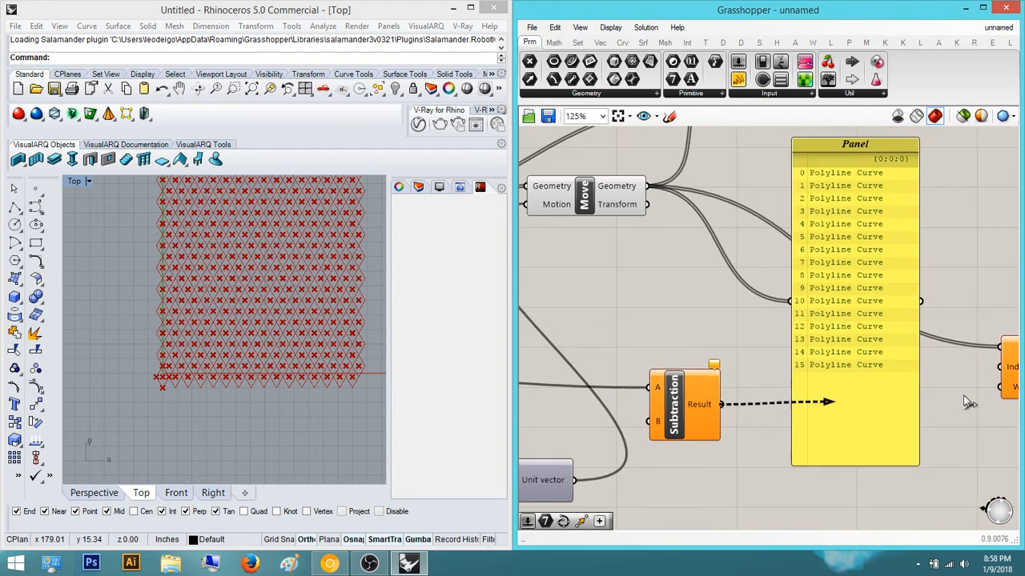
{"action": "left_click_drag", "start_coordinate": [964, 397], "coordinate": [1002, 367]}
{"action": "right_click_drag", "start_coordinate": [971, 395], "coordinate": [727, 354]}
{"action": "scroll", "coordinate": [677, 442], "scroll_direction": "down", "scroll_amount": 3}
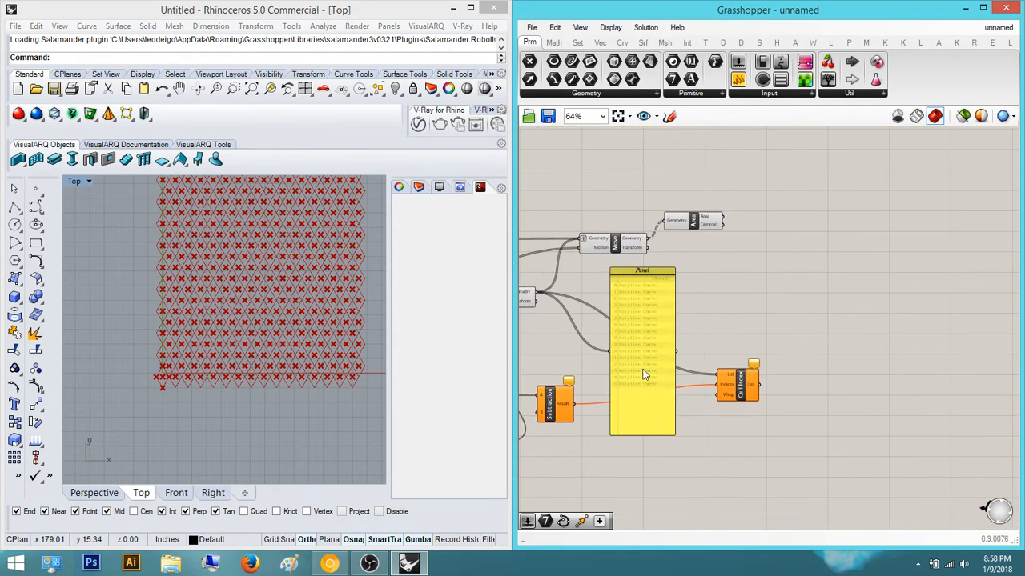
Move the Panel clear of the wires and place the Subtraction component closer to the Cull Index
{"action": "left_click_drag", "start_coordinate": [643, 368], "coordinate": [876, 263]}
{"action": "left_click", "coordinate": [879, 382]}
{"action": "right_click_drag", "start_coordinate": [878, 386], "coordinate": [902, 358]}
{"action": "scroll", "coordinate": [692, 359], "scroll_direction": "up", "scroll_amount": 3}
{"action": "right_click_drag", "start_coordinate": [525, 423], "coordinate": [669, 400]}
{"action": "left_click_drag", "start_coordinate": [627, 393], "coordinate": [769, 391]}
Add a number slider set to 1, connect it to the Subtraction's B input, and shift it toward the Unit Y component
{"action": "double_click", "coordinate": [746, 457]}
{"action": "type", "text": "1"}
{"action": "key", "text": "Return"}
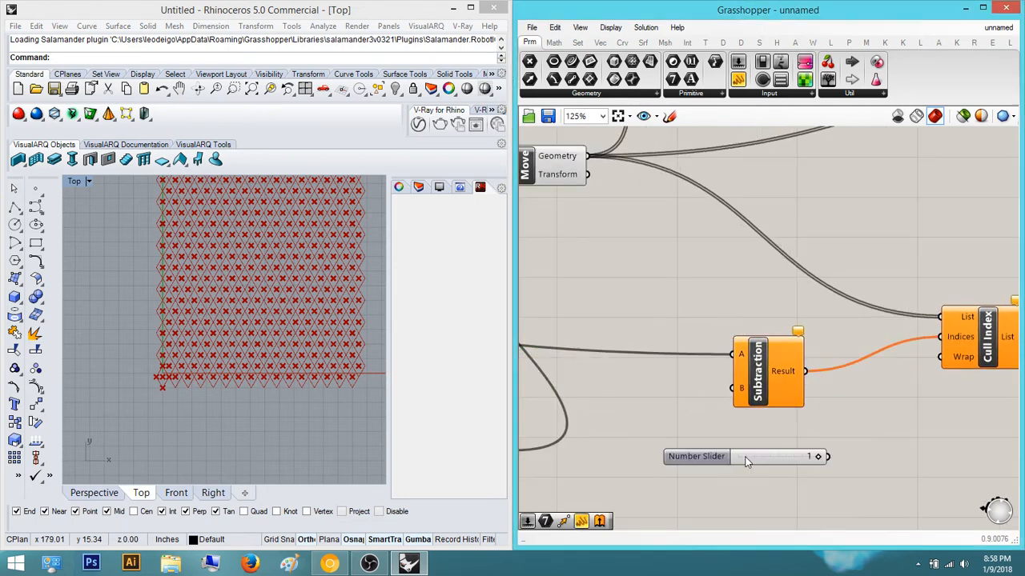
{"action": "left_click_drag", "start_coordinate": [829, 457], "coordinate": [733, 388]}
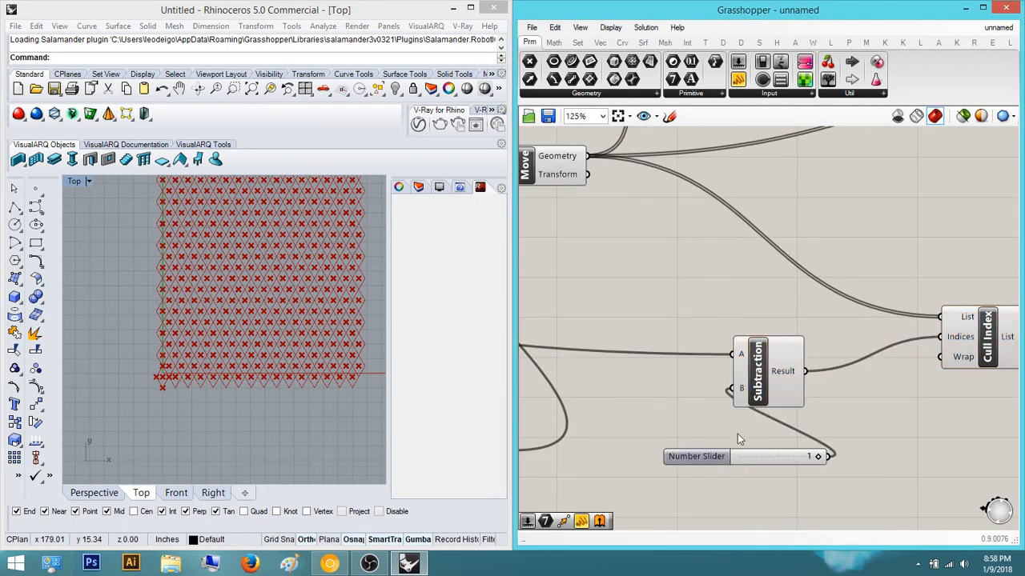
{"action": "left_click_drag", "start_coordinate": [715, 457], "coordinate": [632, 465]}
{"action": "left_click", "coordinate": [780, 450]}
{"action": "right_click_drag", "start_coordinate": [782, 451], "coordinate": [669, 470]}
Connect the Cull Index's List output to the grafted Move's Geometry input, replacing its existing wires
{"action": "left_click", "coordinate": [863, 358]}
{"action": "right_click_drag", "start_coordinate": [864, 361], "coordinate": [791, 412]}
{"action": "right_click_drag", "start_coordinate": [829, 371], "coordinate": [809, 412]}
{"action": "right_click_drag", "start_coordinate": [572, 218], "coordinate": [728, 239]}
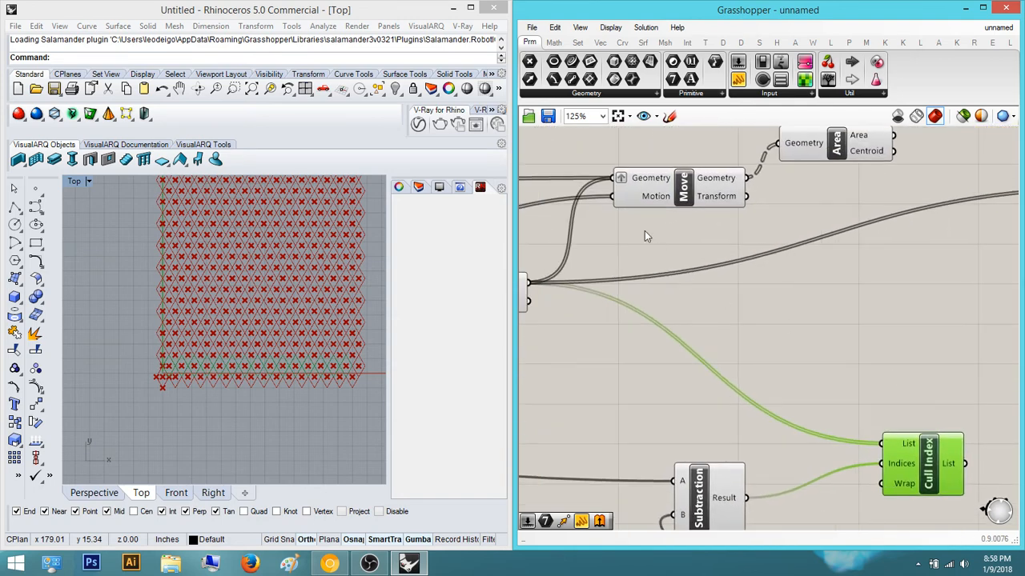
{"action": "left_click_drag", "start_coordinate": [963, 464], "coordinate": [615, 180]}
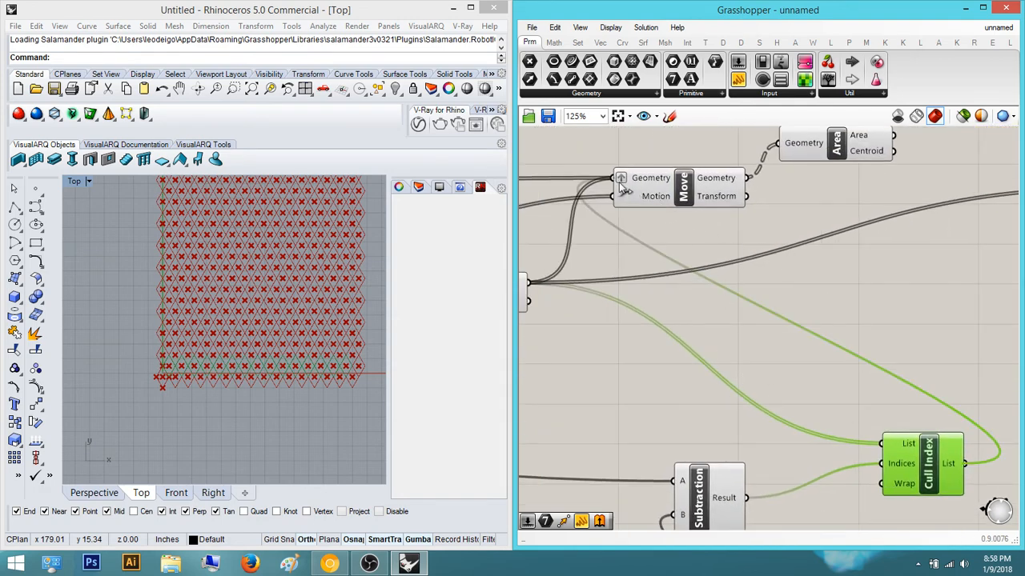
{"action": "left_click", "coordinate": [865, 325]}
{"action": "right_click_drag", "start_coordinate": [814, 333], "coordinate": [734, 365]}
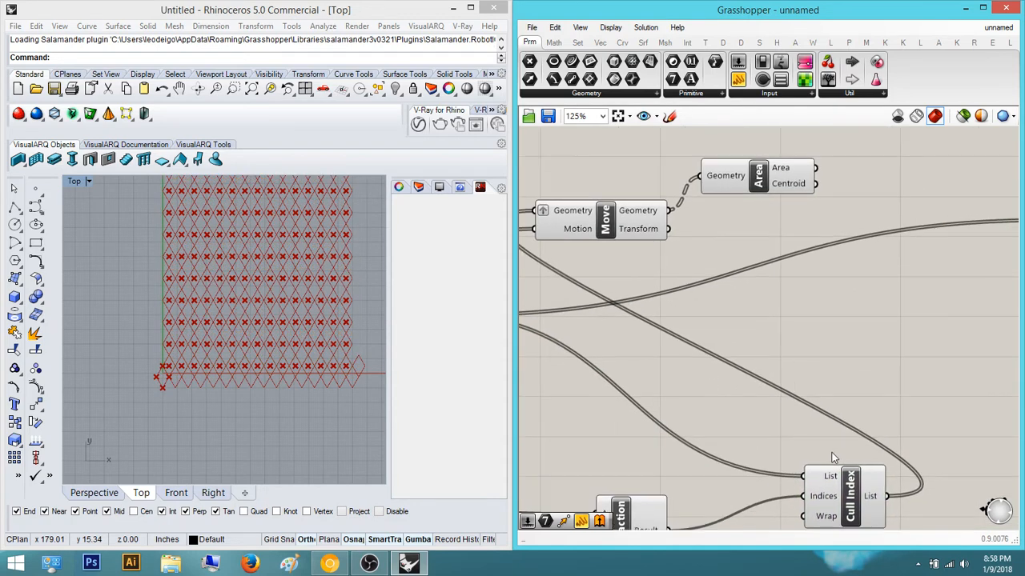
Add a Panel connected to the Cull Index's List output and enlarge it to show the whole list
{"action": "right_click_drag", "start_coordinate": [831, 451], "coordinate": [728, 317]}
{"action": "left_click_drag", "start_coordinate": [915, 364], "coordinate": [911, 370]}
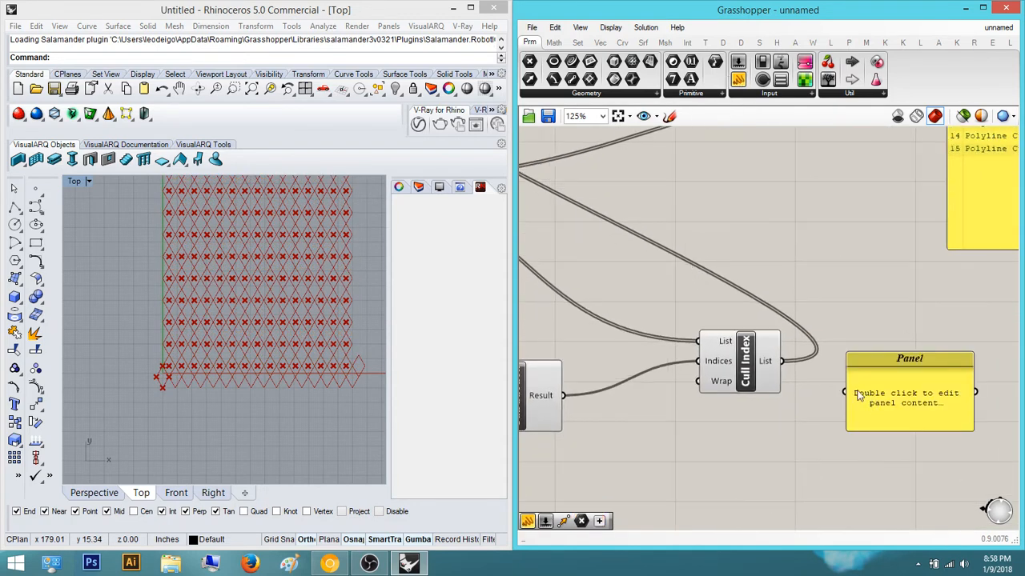
{"action": "left_click_drag", "start_coordinate": [834, 388], "coordinate": [778, 358]}
{"action": "left_click_drag", "start_coordinate": [868, 362], "coordinate": [863, 490]}
{"action": "scroll", "coordinate": [922, 439], "scroll_direction": "down", "scroll_amount": 1}
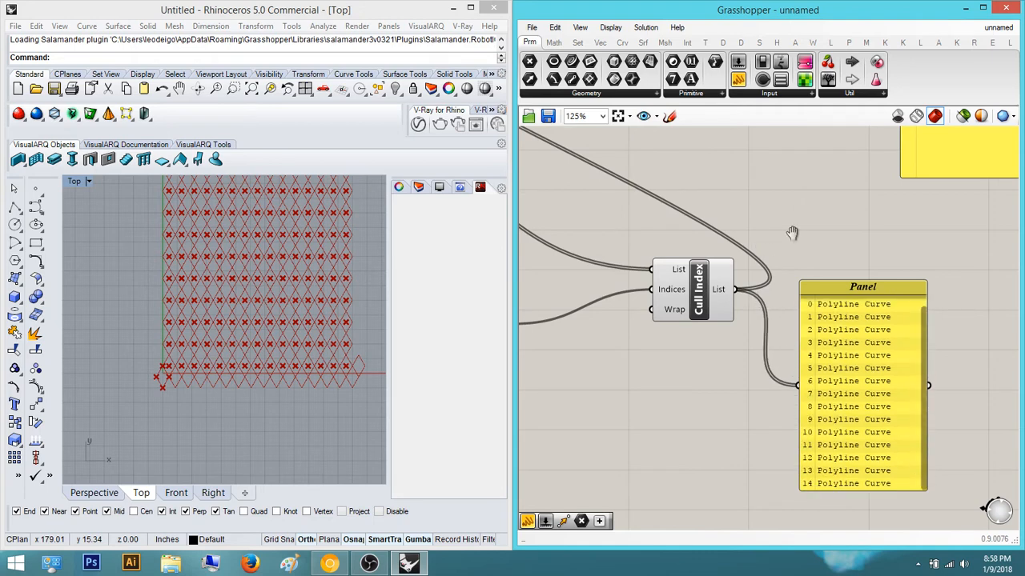
Undo the Panel on the Cull Index output and the wire that replaced the grafted Move's Geometry inputs
{"action": "right_click_drag", "start_coordinate": [793, 233], "coordinate": [860, 298]}
{"action": "scroll", "coordinate": [860, 298], "scroll_direction": "down", "scroll_amount": 3}
{"action": "right_click_drag", "start_coordinate": [699, 190], "coordinate": [777, 222]}
{"action": "scroll", "coordinate": [777, 220], "scroll_direction": "up", "scroll_amount": 3}
{"action": "scroll", "coordinate": [725, 218], "scroll_direction": "down", "scroll_amount": 2}
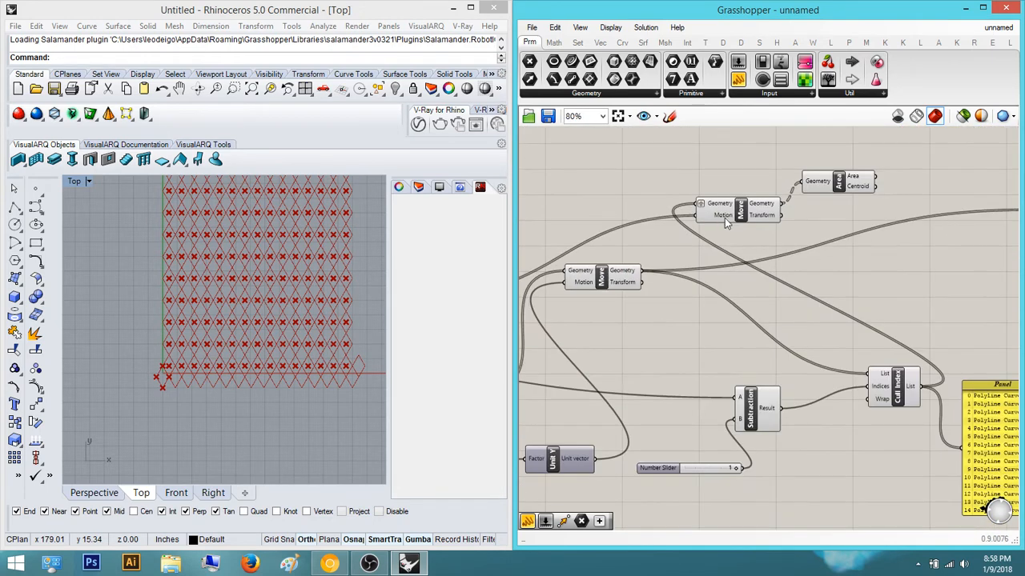
{"action": "key", "text": "ctrl+z"}
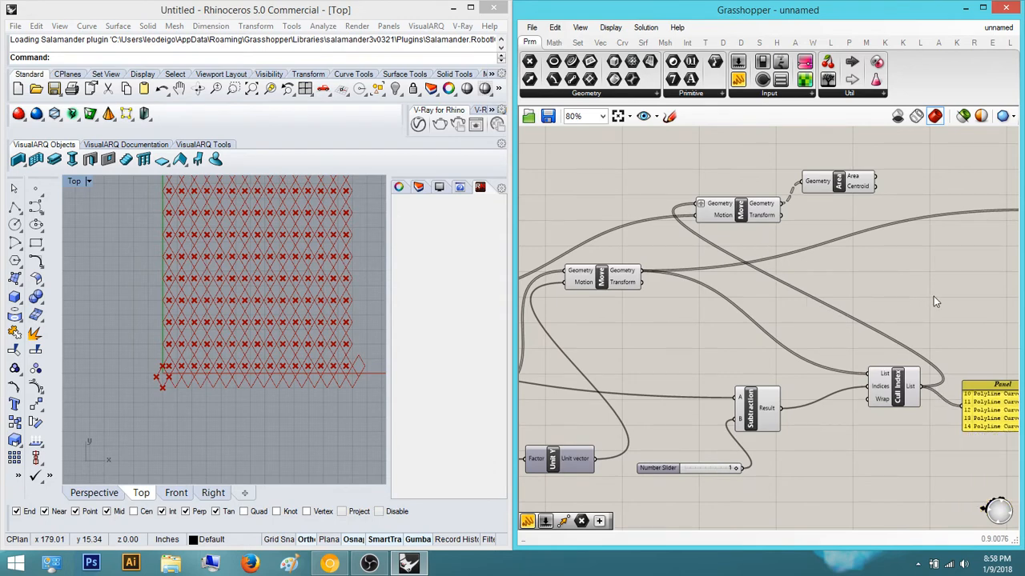
{"action": "key", "text": "ctrl+z"}
{"action": "key", "text": "ctrl+z"}
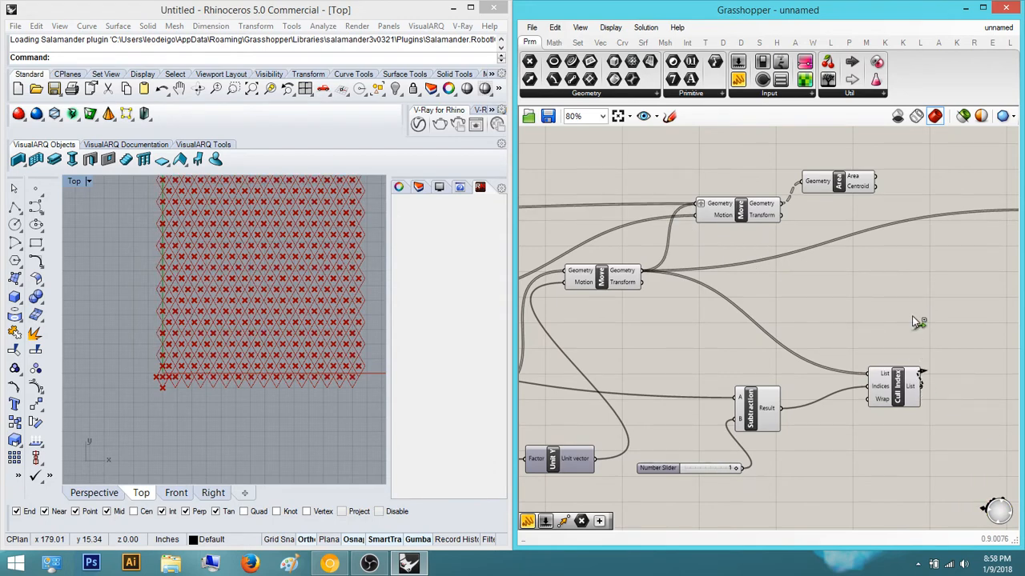
Disconnect the second-row Move from the grafted Move's Geometry input and add the Cull Index's List output to that input
{"action": "left_click_drag", "start_coordinate": [917, 322], "coordinate": [775, 311], "text": "shift"}
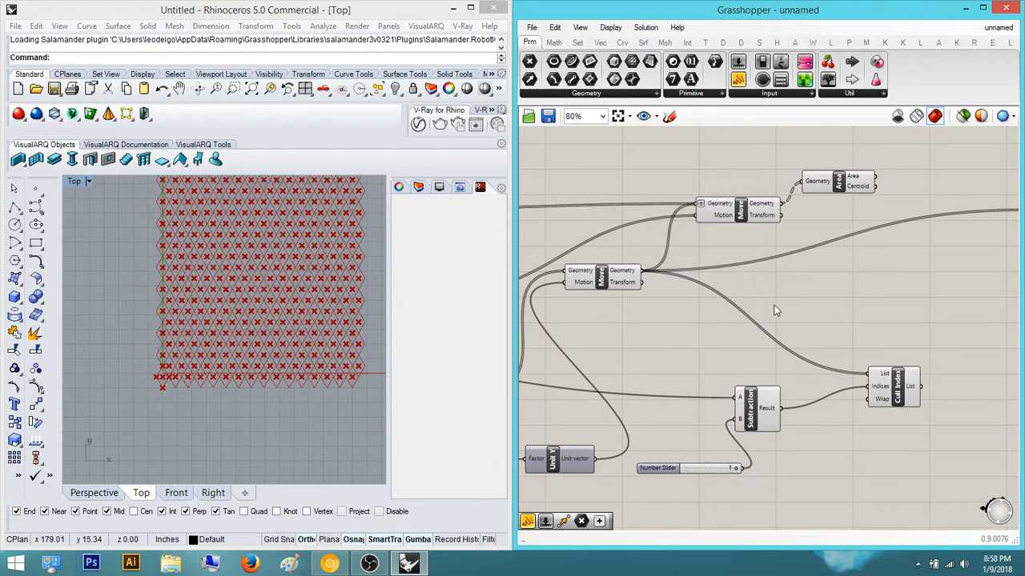
{"action": "right_click", "coordinate": [616, 277]}
{"action": "mouse_move", "coordinate": [688, 312]}
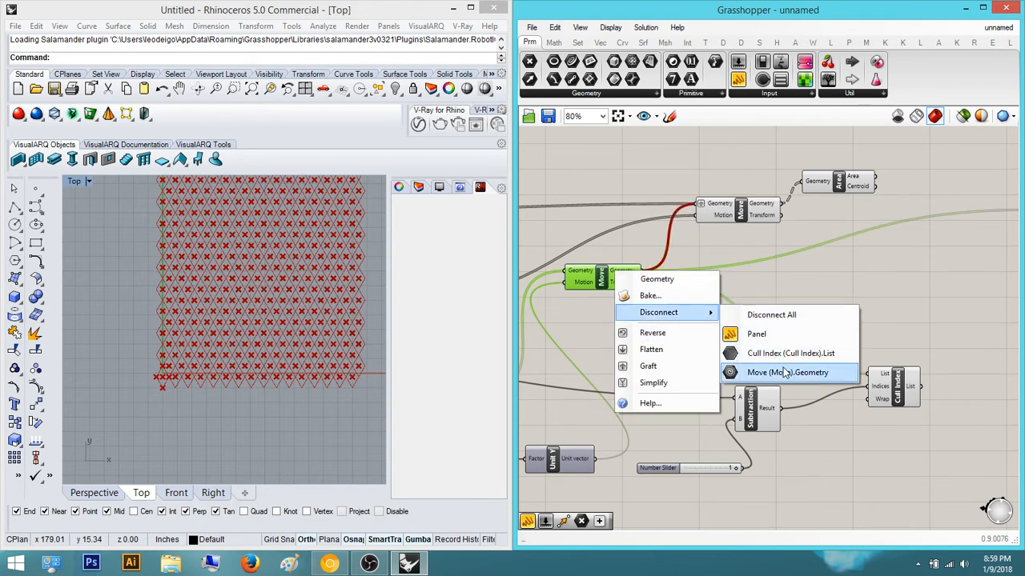
{"action": "left_click", "coordinate": [777, 373]}
{"action": "left_click_drag", "start_coordinate": [694, 207], "coordinate": [922, 387]}
{"action": "scroll", "coordinate": [920, 412], "scroll_direction": "up", "scroll_amount": 5}
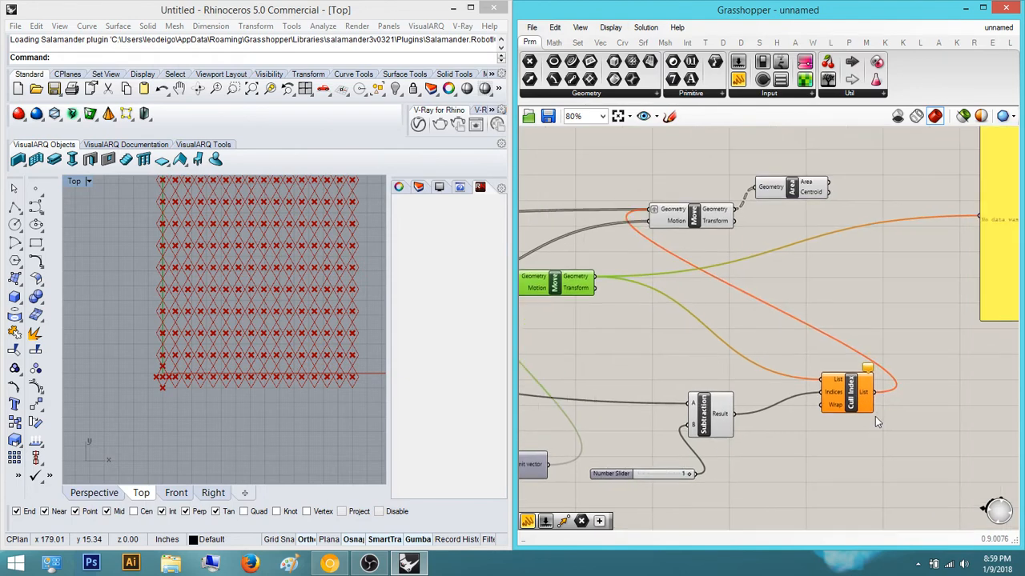
Delete the Cull Index component together with its wires
{"action": "scroll", "coordinate": [853, 339], "scroll_direction": "down", "scroll_amount": 3}
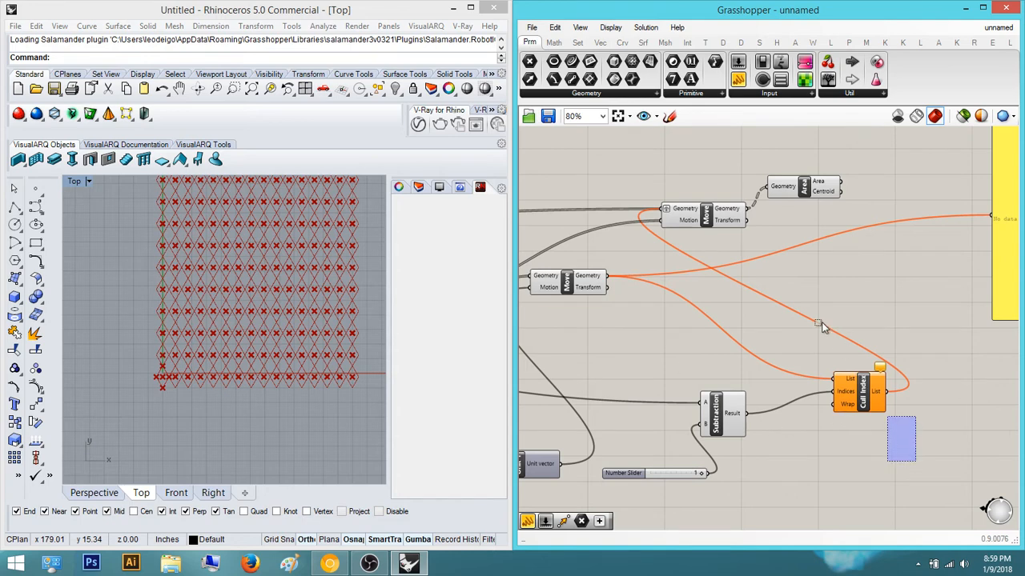
{"action": "left_click_drag", "start_coordinate": [821, 322], "coordinate": [820, 324]}
{"action": "scroll", "coordinate": [823, 381], "scroll_direction": "down", "scroll_amount": 2}
{"action": "key", "text": "Delete"}
{"action": "right_click_drag", "start_coordinate": [844, 375], "coordinate": [863, 363]}
{"action": "scroll", "coordinate": [873, 328], "scroll_direction": "up", "scroll_amount": 3}
{"action": "right_click_drag", "start_coordinate": [873, 328], "coordinate": [773, 308]}
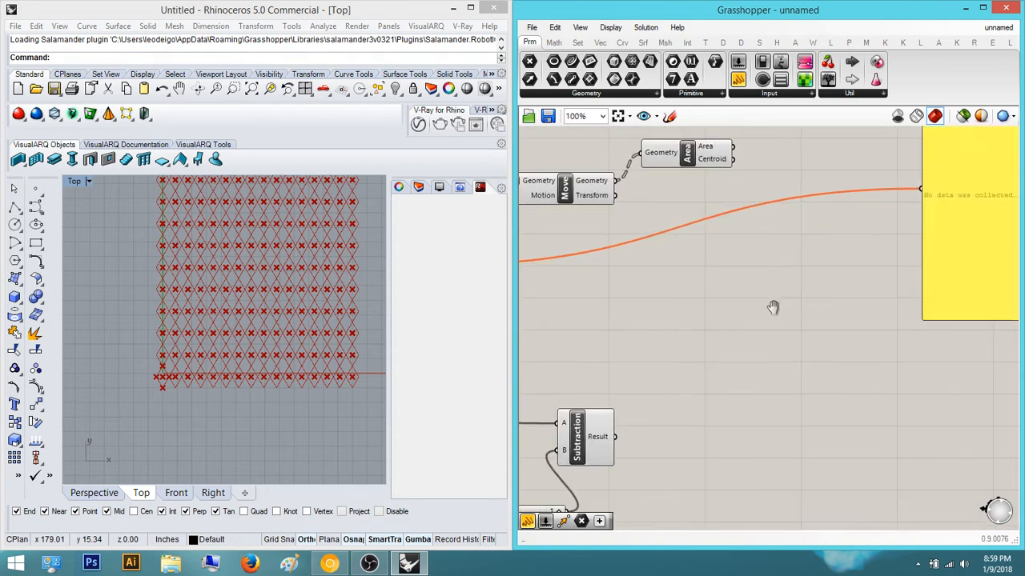
Delete the remaining Panel connected to the second-row Move's Geometry output
{"action": "scroll", "coordinate": [772, 307], "scroll_direction": "down", "scroll_amount": 2}
{"action": "left_click", "coordinate": [912, 264]}
{"action": "right_click_drag", "start_coordinate": [887, 303], "coordinate": [943, 316]}
{"action": "key", "text": "Delete"}
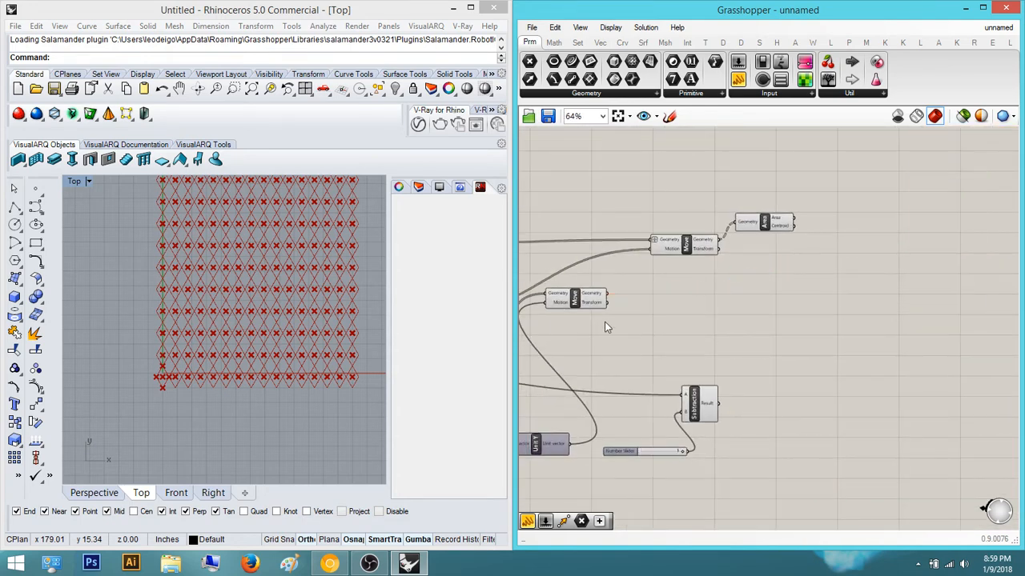
{"action": "left_click", "coordinate": [579, 298]}
{"action": "scroll", "coordinate": [638, 321], "scroll_direction": "up", "scroll_amount": 2}
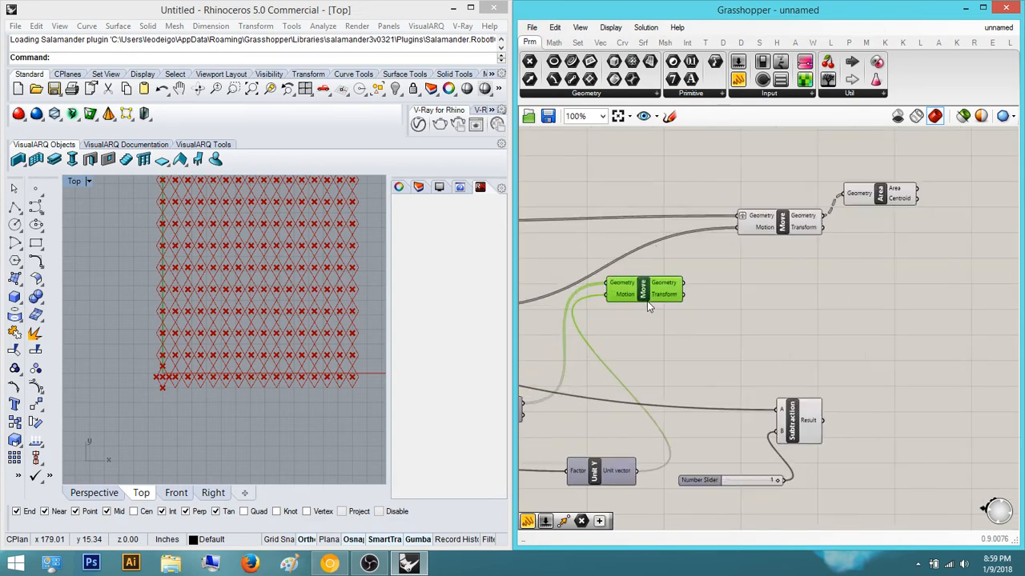
{"action": "double_click", "coordinate": [761, 300]}
{"action": "type", "text": "movw"}
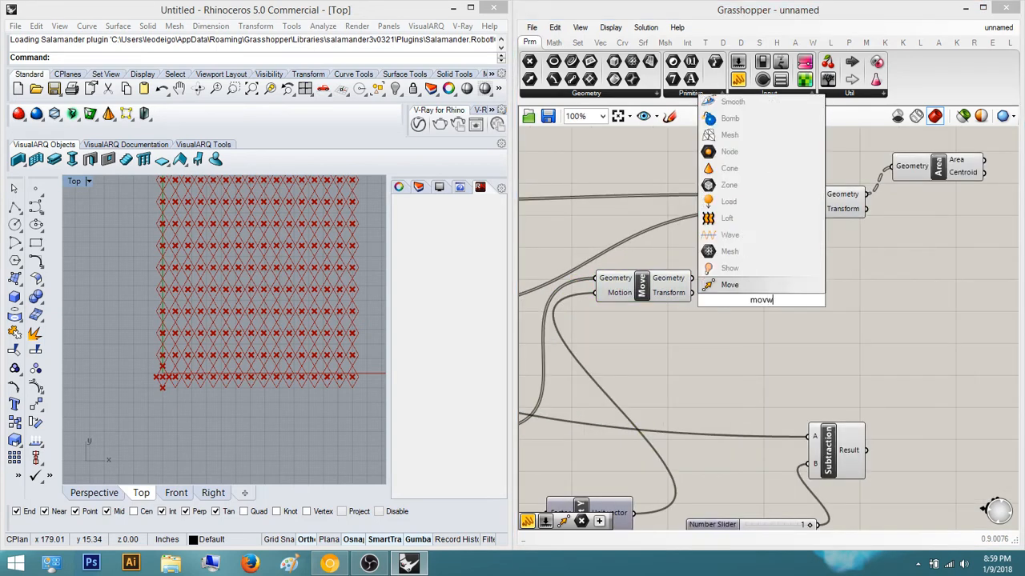
{"action": "double_click", "coordinate": [931, 347]}
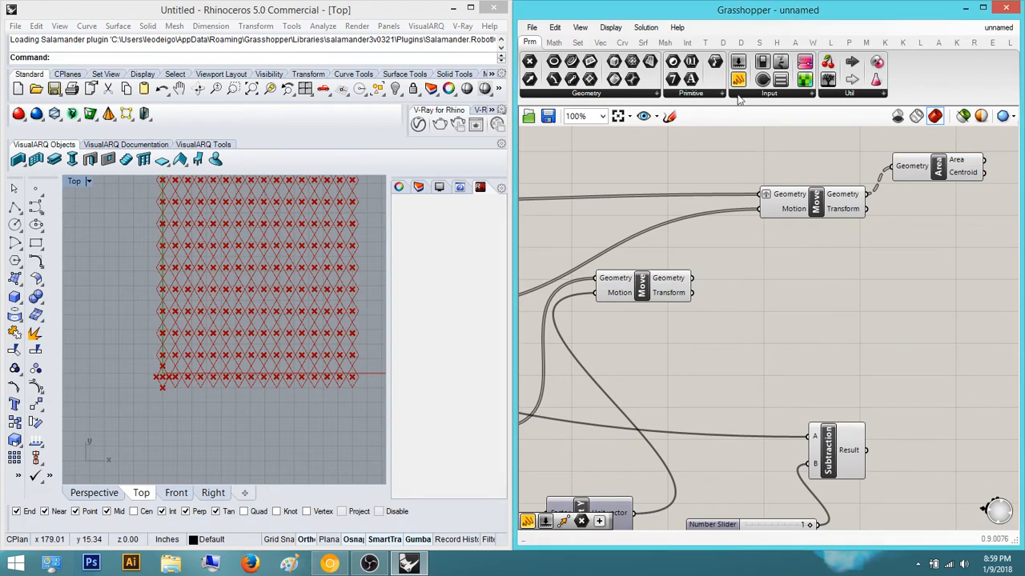
Place a Panel connected to the second-row Move's Geometry output to inspect its data
{"action": "left_click_drag", "start_coordinate": [738, 81], "coordinate": [693, 278]}
{"action": "right_click_drag", "start_coordinate": [777, 309], "coordinate": [708, 299]}
{"action": "left_click", "coordinate": [774, 293]}
{"action": "right_click_drag", "start_coordinate": [549, 287], "coordinate": [753, 284]}
{"action": "scroll", "coordinate": [753, 284], "scroll_direction": "down", "scroll_amount": 1}
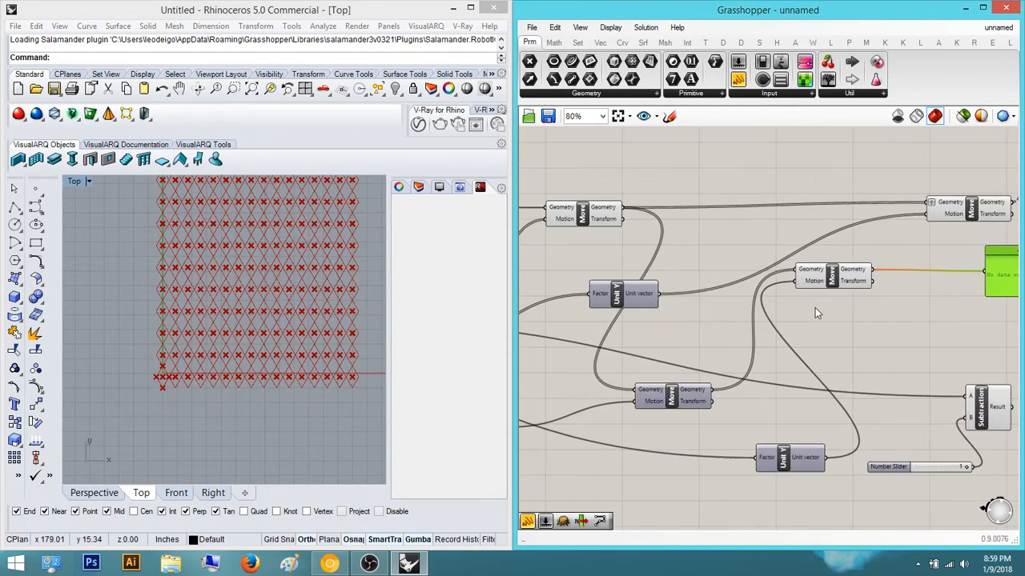
Add a replacement Move component fed by the preceding Move's Geometry output, with the Unit Y vector as its Motion
{"action": "double_click", "coordinate": [890, 339]}
{"action": "type", "text": "move"}
{"action": "key", "text": "Return"}
{"action": "scroll", "coordinate": [913, 339], "scroll_direction": "up", "scroll_amount": 1}
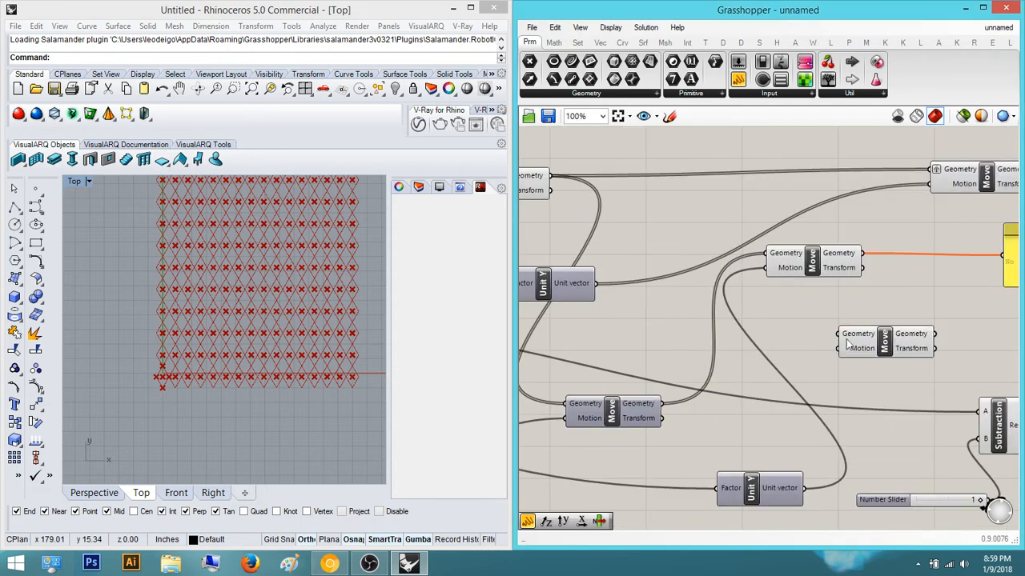
{"action": "left_click_drag", "start_coordinate": [695, 385], "coordinate": [661, 404]}
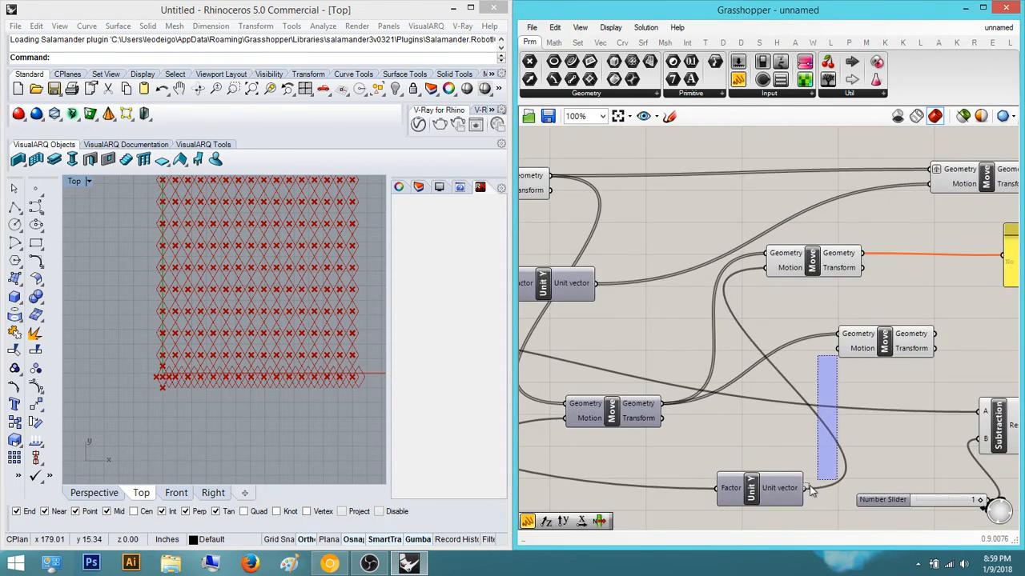
{"action": "left_click_drag", "start_coordinate": [838, 348], "coordinate": [802, 489]}
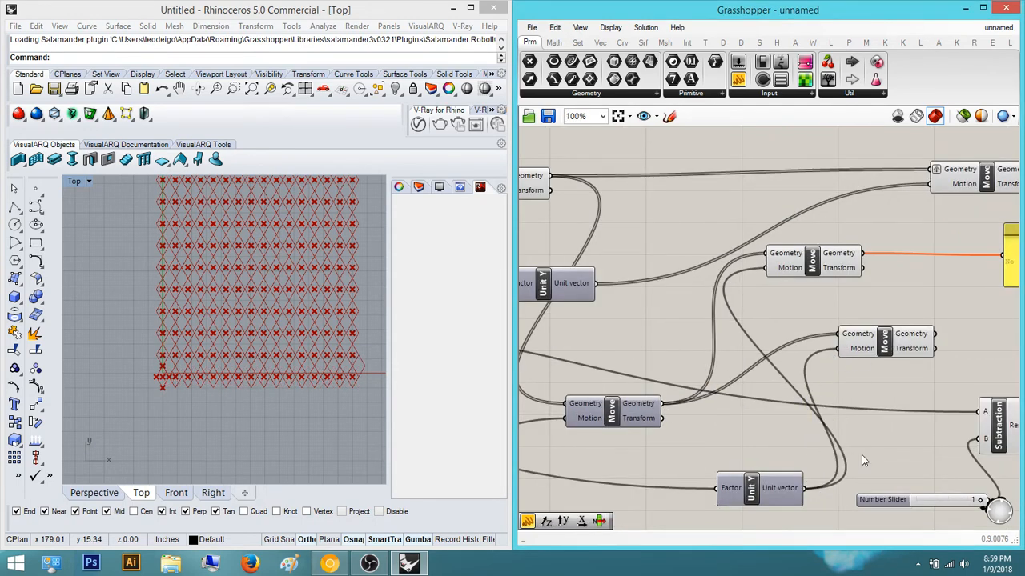
{"action": "right_click_drag", "start_coordinate": [802, 488], "coordinate": [754, 501]}
{"action": "left_click", "coordinate": [871, 355]}
{"action": "right_click_drag", "start_coordinate": [873, 353], "coordinate": [773, 389]}
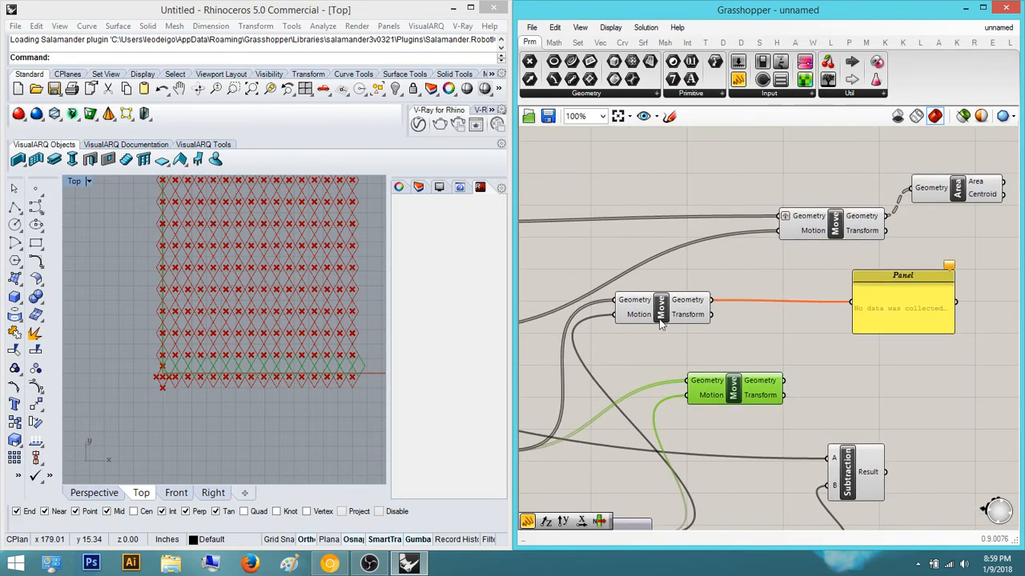
Delete the old second-row Move and shift the replacement Move up towards its place
{"action": "left_click", "coordinate": [679, 312]}
{"action": "right_click_drag", "start_coordinate": [683, 311], "coordinate": [744, 314]}
{"action": "key", "text": "Delete"}
{"action": "left_click_drag", "start_coordinate": [794, 392], "coordinate": [803, 360]}
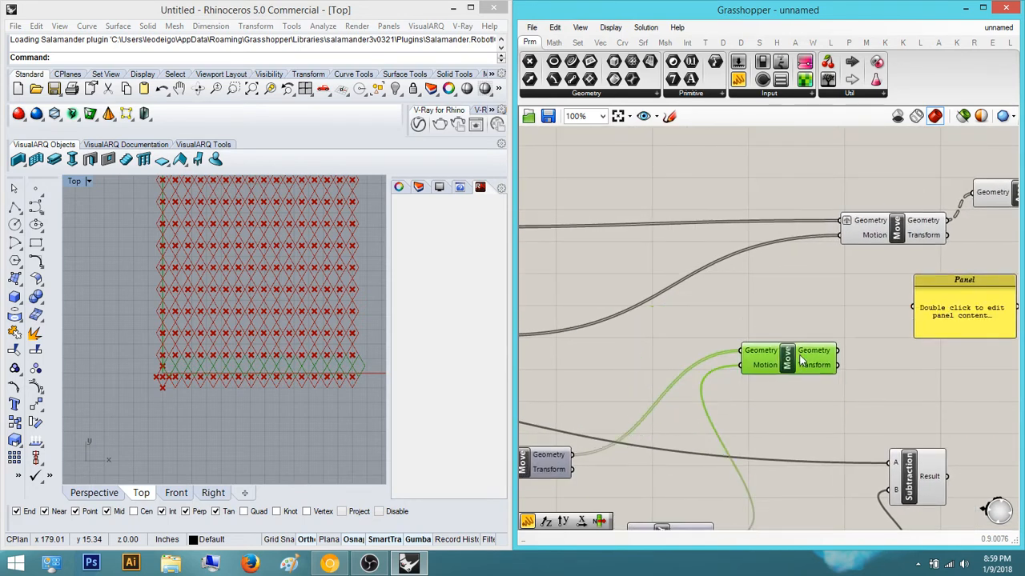
{"action": "right_click_drag", "start_coordinate": [802, 360], "coordinate": [761, 376]}
Connect the replacement Move's Geometry output to the Panel and reposition the Panel farther to the right of it
{"action": "left_click_drag", "start_coordinate": [793, 366], "coordinate": [870, 325]}
{"action": "right_click_drag", "start_coordinate": [920, 340], "coordinate": [800, 339]}
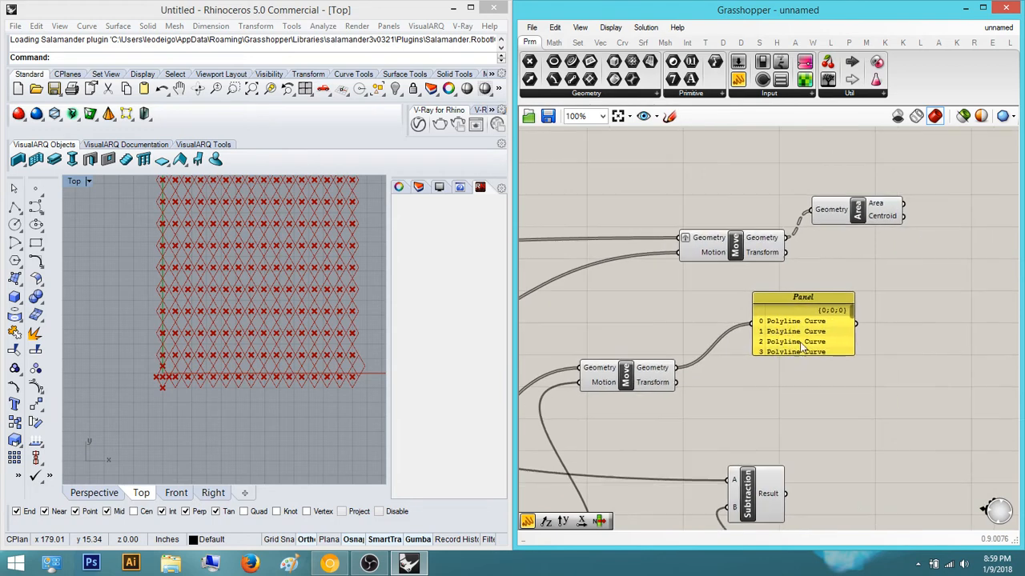
{"action": "left_click_drag", "start_coordinate": [800, 340], "coordinate": [965, 304]}
{"action": "left_click", "coordinate": [948, 363]}
{"action": "right_click_drag", "start_coordinate": [938, 392], "coordinate": [883, 373]}
Add a Cull Index component with the replacement Move's Geometry as its List and the Subtraction Result as its Indices
{"action": "double_click", "coordinate": [823, 440]}
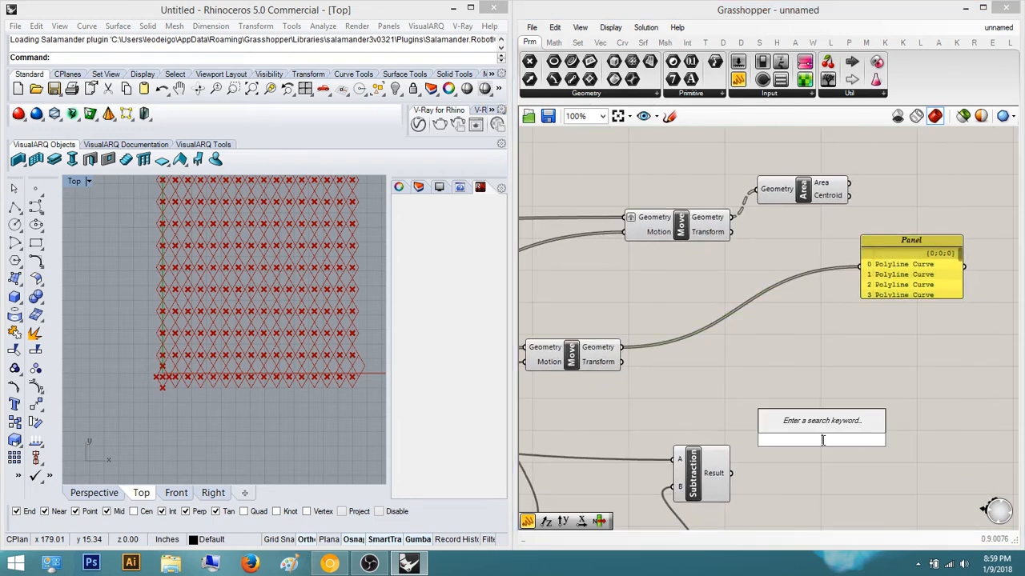
{"action": "type", "text": "cull"}
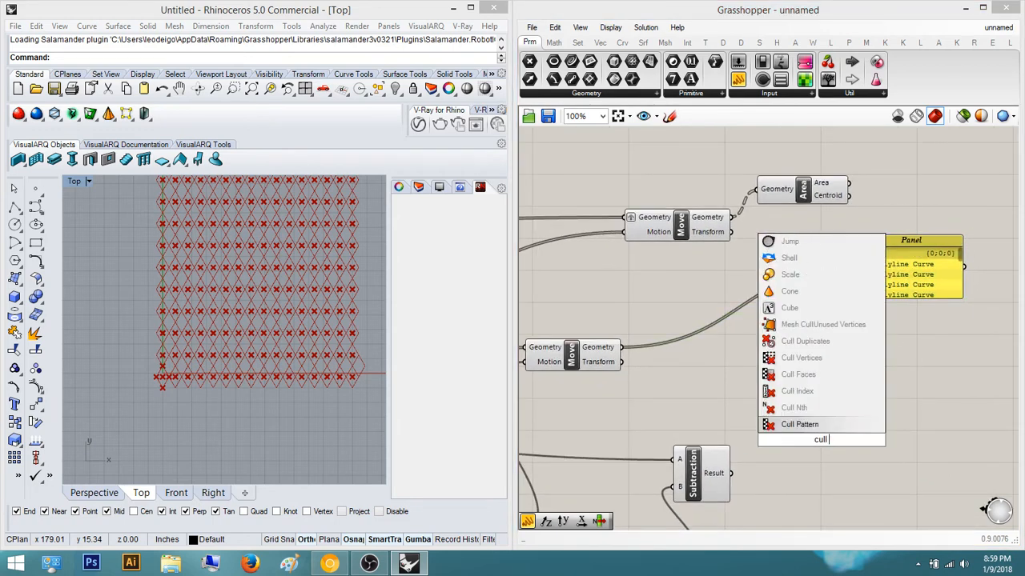
{"action": "type", "text": " index"}
{"action": "key", "text": "Return"}
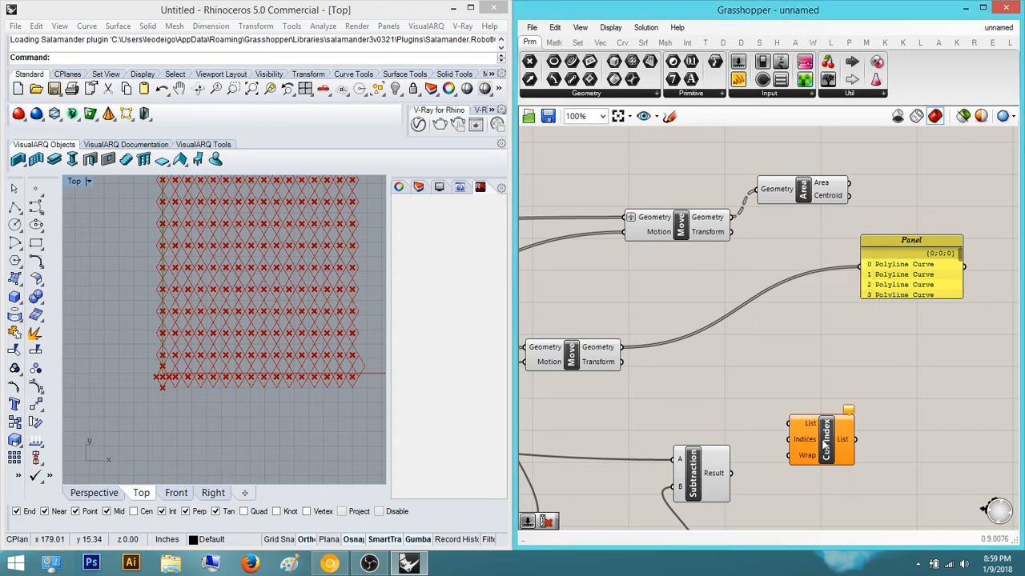
{"action": "left_click_drag", "start_coordinate": [647, 360], "coordinate": [622, 347]}
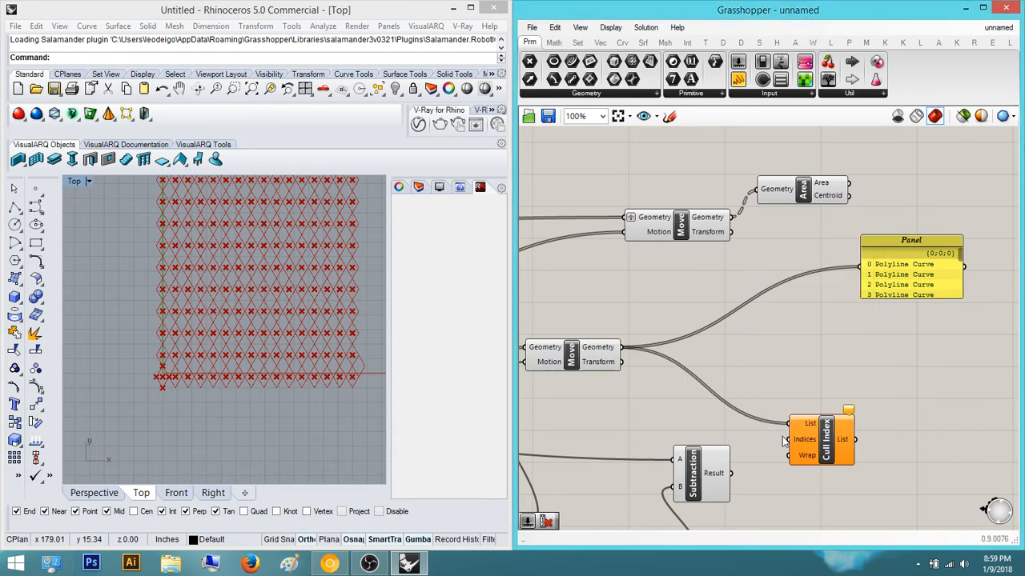
{"action": "left_click_drag", "start_coordinate": [766, 457], "coordinate": [745, 485]}
Add the Cull Index's List output to the grafted Move's Geometry input alongside the existing wire
{"action": "left_click_drag", "start_coordinate": [854, 439], "coordinate": [626, 217]}
{"action": "right_click_drag", "start_coordinate": [685, 350], "coordinate": [653, 306]}
{"action": "left_click", "coordinate": [818, 422]}
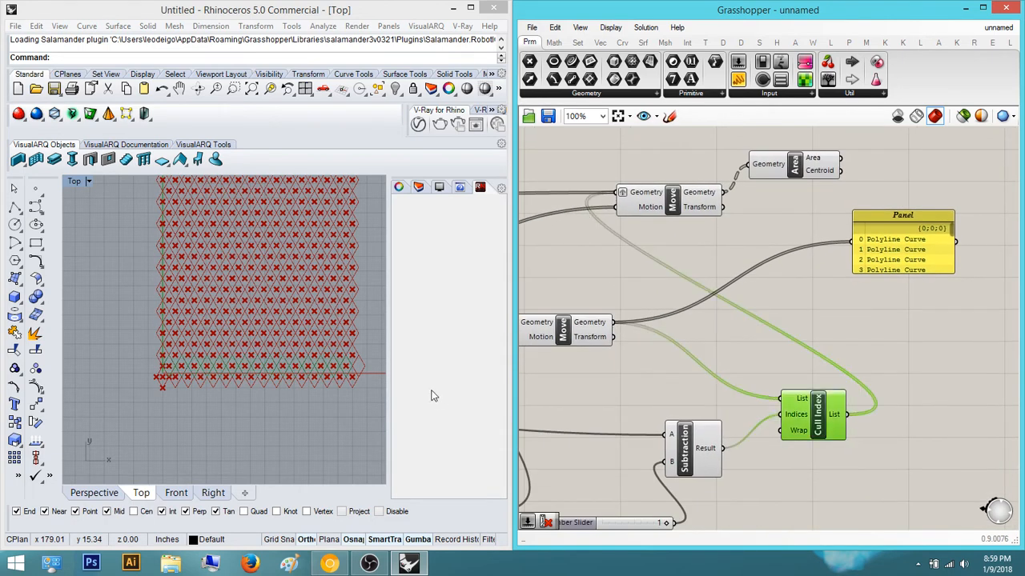
{"action": "scroll", "coordinate": [344, 371], "scroll_direction": "up", "scroll_amount": 5}
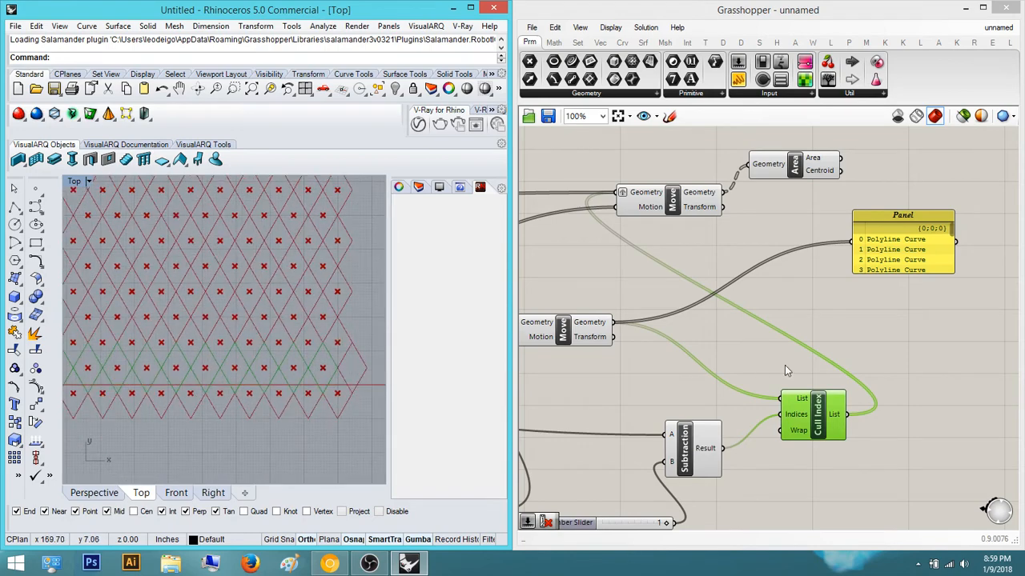
Turn off the preview of the replacement Move that feeds the Cull Index
{"action": "right_click_drag", "start_coordinate": [785, 366], "coordinate": [847, 347]}
{"action": "left_click", "coordinate": [635, 309]}
{"action": "middle_click", "coordinate": [637, 308]}
{"action": "left_click", "coordinate": [659, 283]}
{"action": "left_click", "coordinate": [729, 276]}
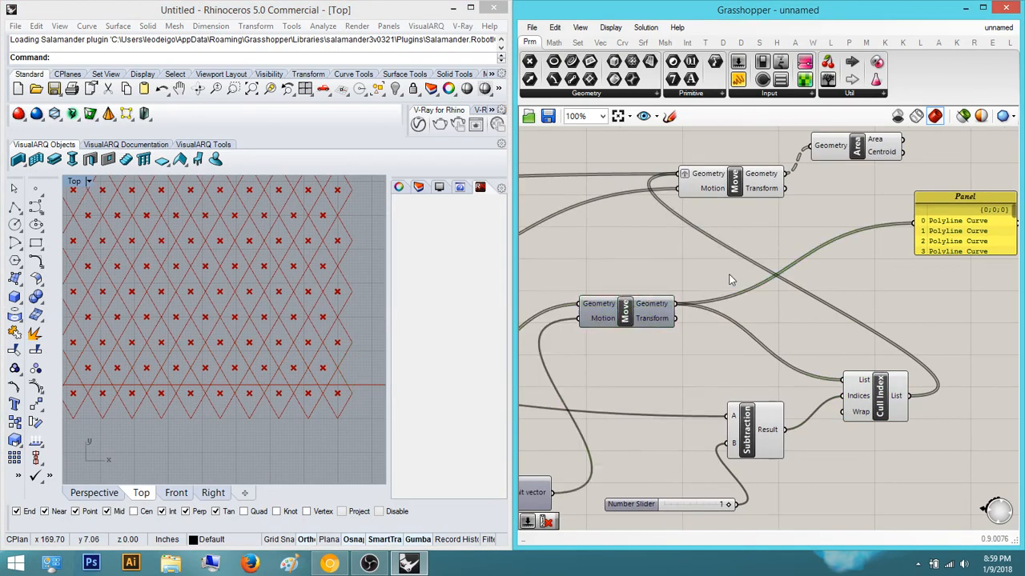
Examine the upper and lower edges of the diamond grid and its centroids in the Top viewport
{"action": "scroll", "coordinate": [729, 280], "scroll_direction": "down", "scroll_amount": 2}
{"action": "scroll", "coordinate": [297, 359], "scroll_direction": "down", "scroll_amount": 6}
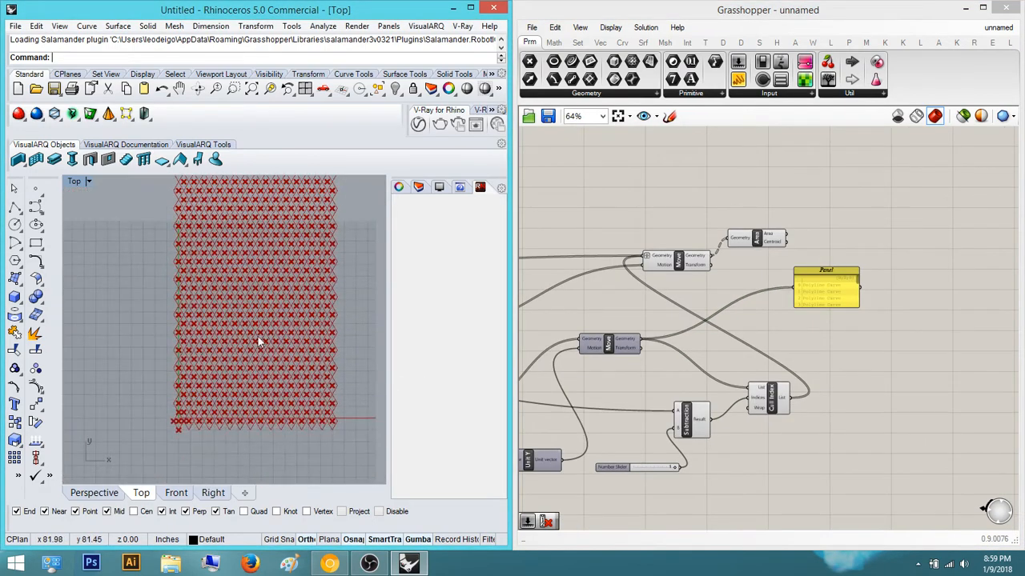
{"action": "right_click_drag", "start_coordinate": [258, 342], "coordinate": [301, 359]}
{"action": "scroll", "coordinate": [327, 271], "scroll_direction": "up", "scroll_amount": 3}
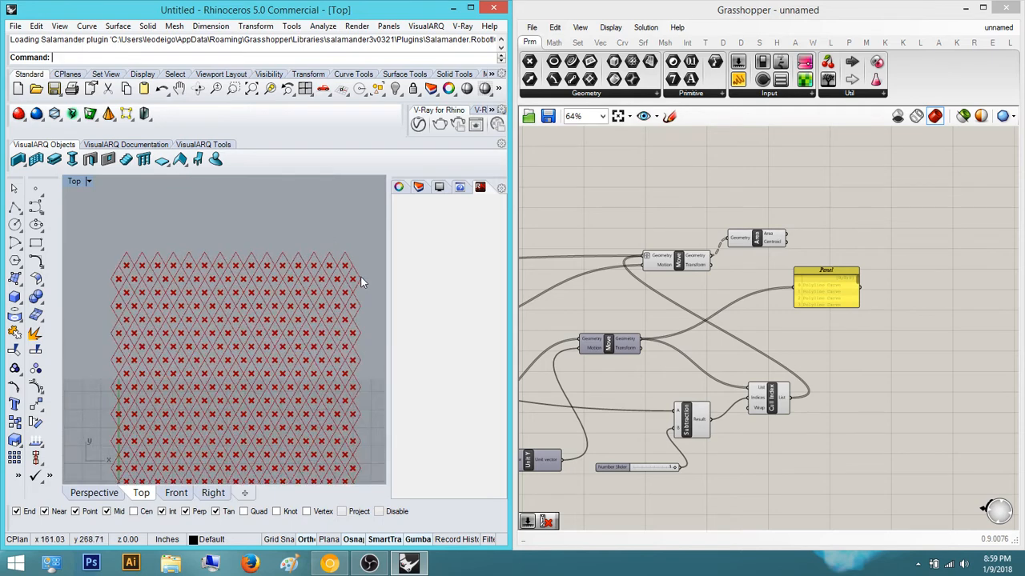
{"action": "right_click_drag", "start_coordinate": [226, 444], "coordinate": [227, 408]}
{"action": "right_click_drag", "start_coordinate": [194, 271], "coordinate": [181, 313]}
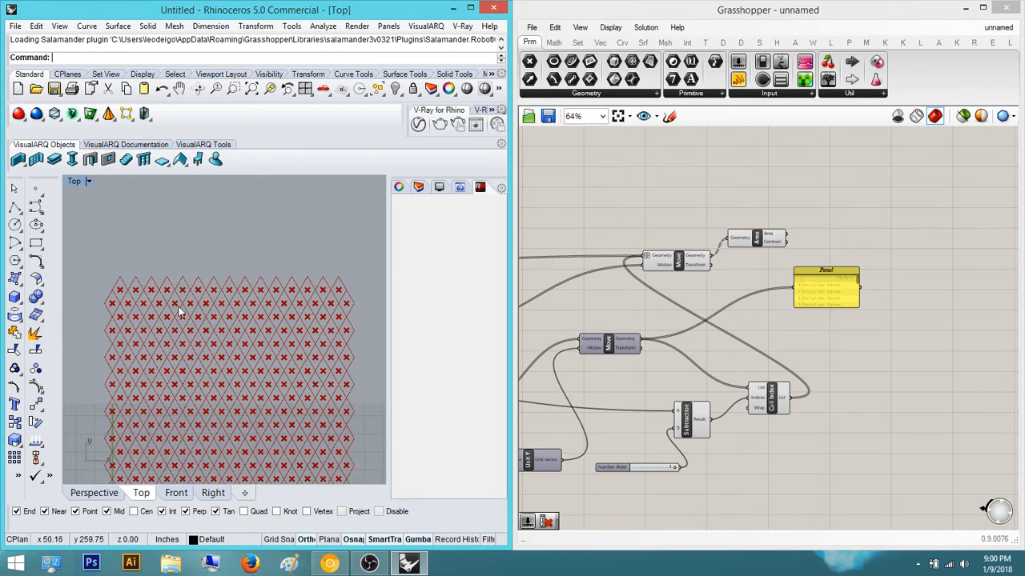
{"action": "scroll", "coordinate": [158, 305], "scroll_direction": "down", "scroll_amount": 3}
{"action": "scroll", "coordinate": [248, 366], "scroll_direction": "up", "scroll_amount": 2}
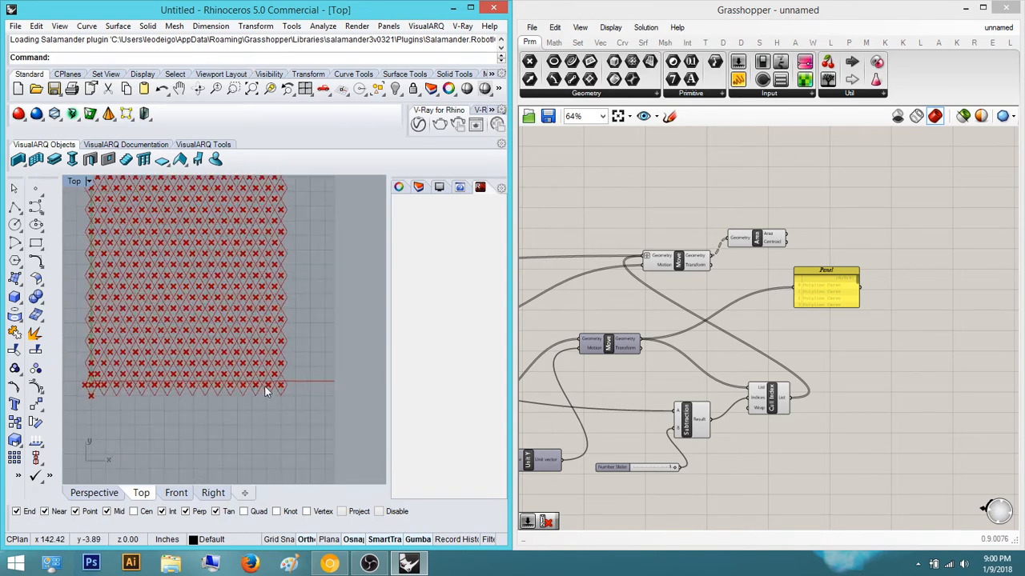
{"action": "right_click_drag", "start_coordinate": [127, 381], "coordinate": [167, 411]}
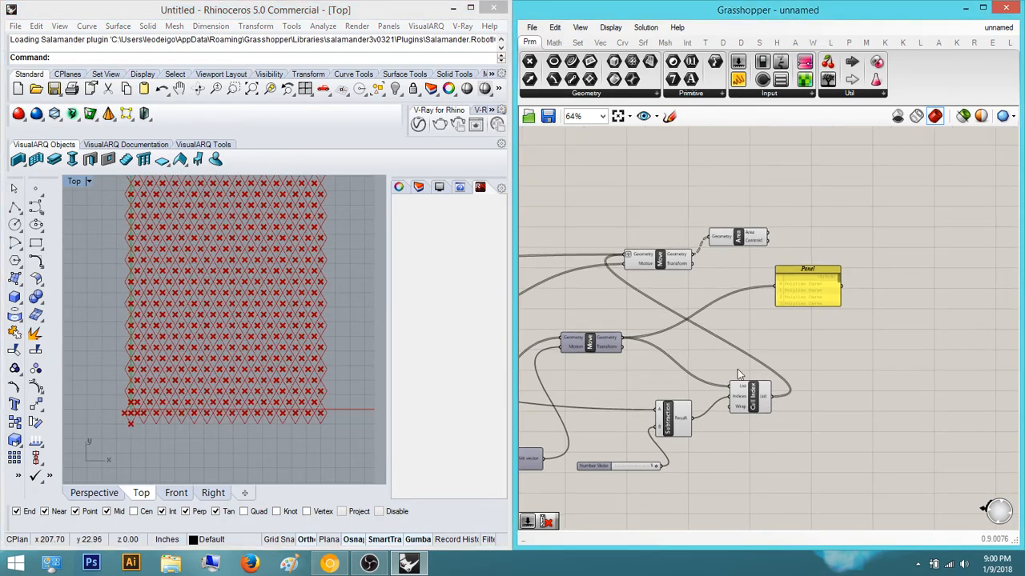
Move the Panel closer to the Cull Index, into the space above it
{"action": "scroll", "coordinate": [782, 290], "scroll_direction": "up", "scroll_amount": 3}
{"action": "left_click_drag", "start_coordinate": [819, 276], "coordinate": [760, 331]}
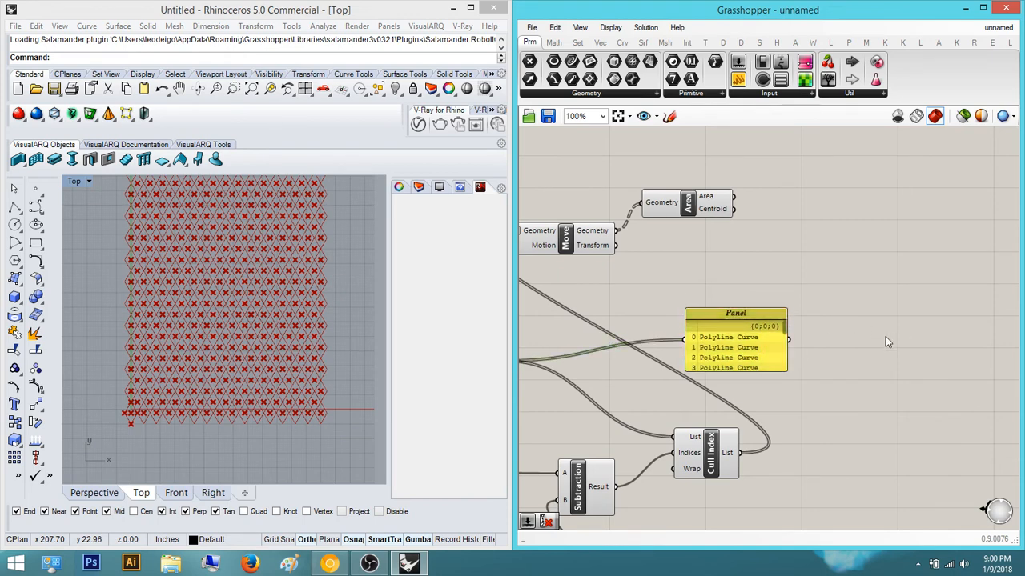
{"action": "right_click_drag", "start_coordinate": [657, 321], "coordinate": [615, 369]}
{"action": "left_click_drag", "start_coordinate": [857, 334], "coordinate": [611, 202]}
{"action": "right_click_drag", "start_coordinate": [780, 297], "coordinate": [732, 319]}
{"action": "left_click_drag", "start_coordinate": [593, 331], "coordinate": [799, 322]}
{"action": "left_click", "coordinate": [725, 272]}
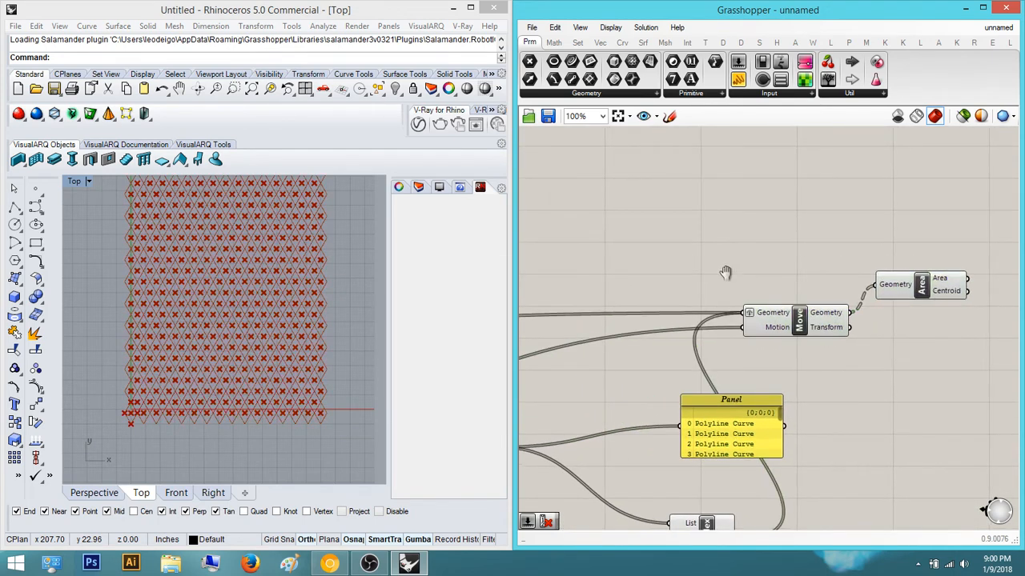
Set the Number Slider that drives the Count of both Series components to 10 and check the resulting grid
{"action": "scroll", "coordinate": [850, 328], "scroll_direction": "down", "scroll_amount": 4}
{"action": "scroll", "coordinate": [702, 302], "scroll_direction": "up", "scroll_amount": 4}
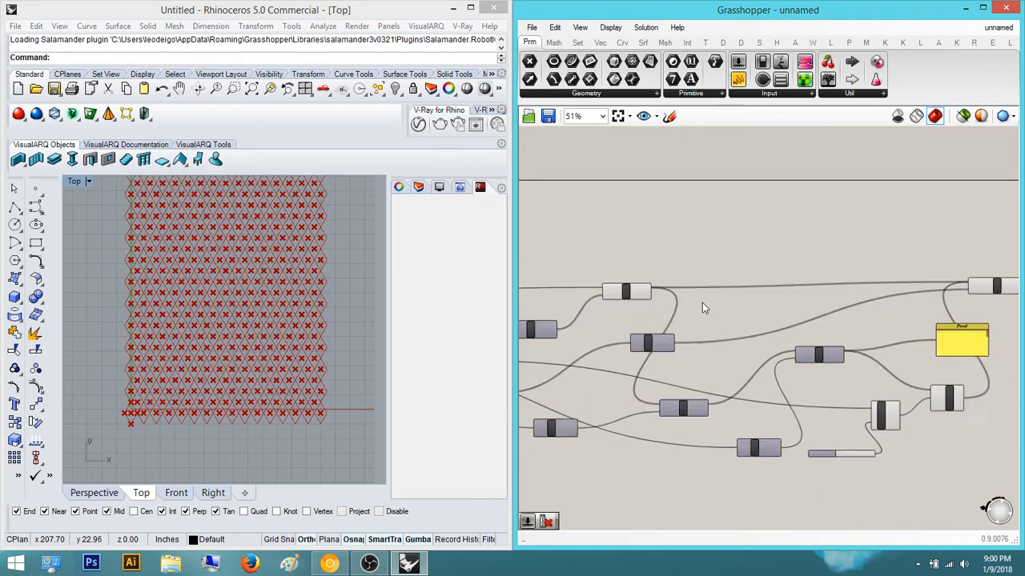
{"action": "right_click_drag", "start_coordinate": [691, 338], "coordinate": [848, 350]}
{"action": "scroll", "coordinate": [756, 330], "scroll_direction": "down", "scroll_amount": 5}
{"action": "scroll", "coordinate": [800, 357], "scroll_direction": "up", "scroll_amount": 2}
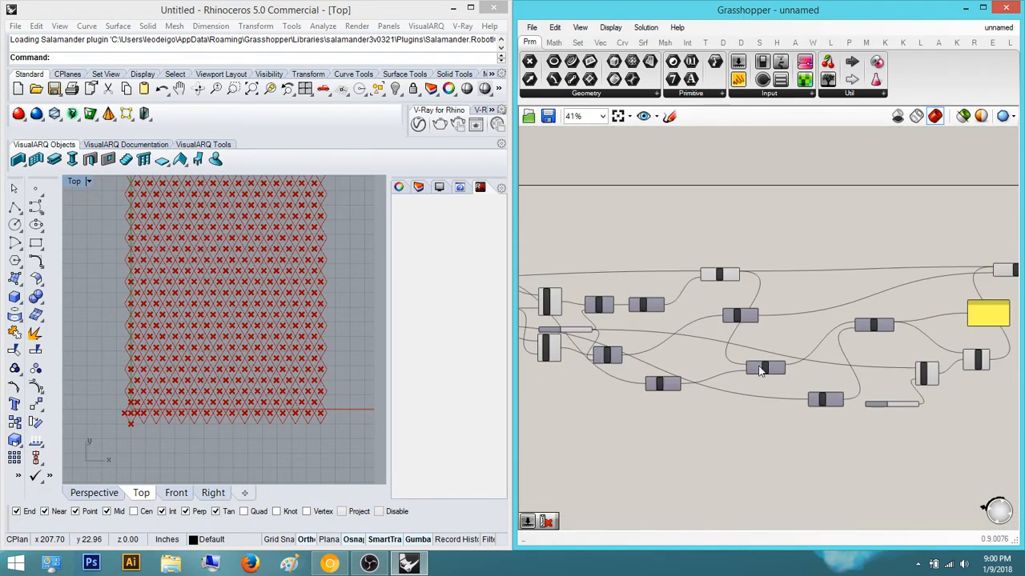
{"action": "right_click_drag", "start_coordinate": [761, 367], "coordinate": [861, 364]}
{"action": "scroll", "coordinate": [605, 324], "scroll_direction": "up", "scroll_amount": 2}
{"action": "right_click_drag", "start_coordinate": [605, 322], "coordinate": [672, 328]}
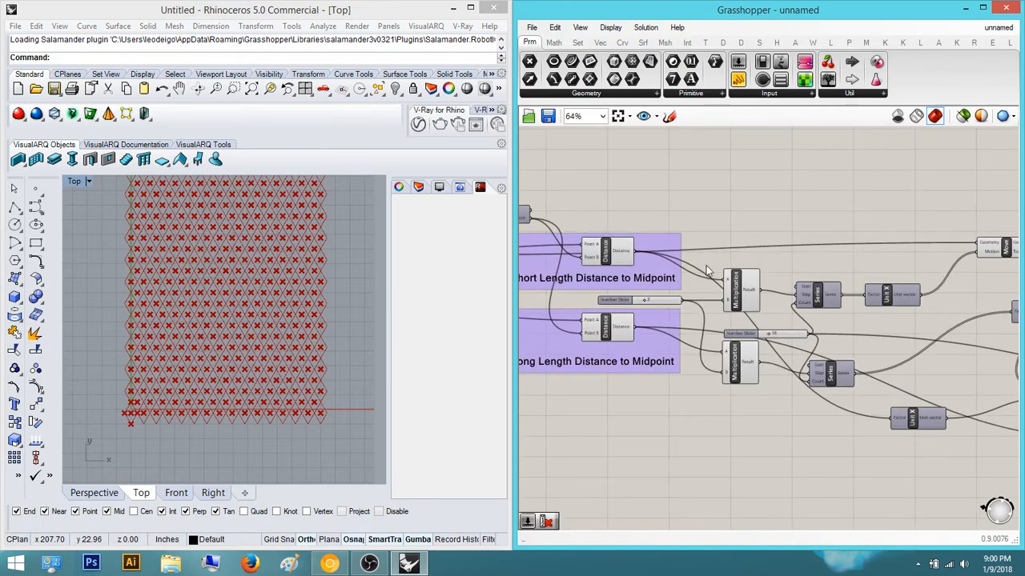
{"action": "scroll", "coordinate": [810, 342], "scroll_direction": "up", "scroll_amount": 3}
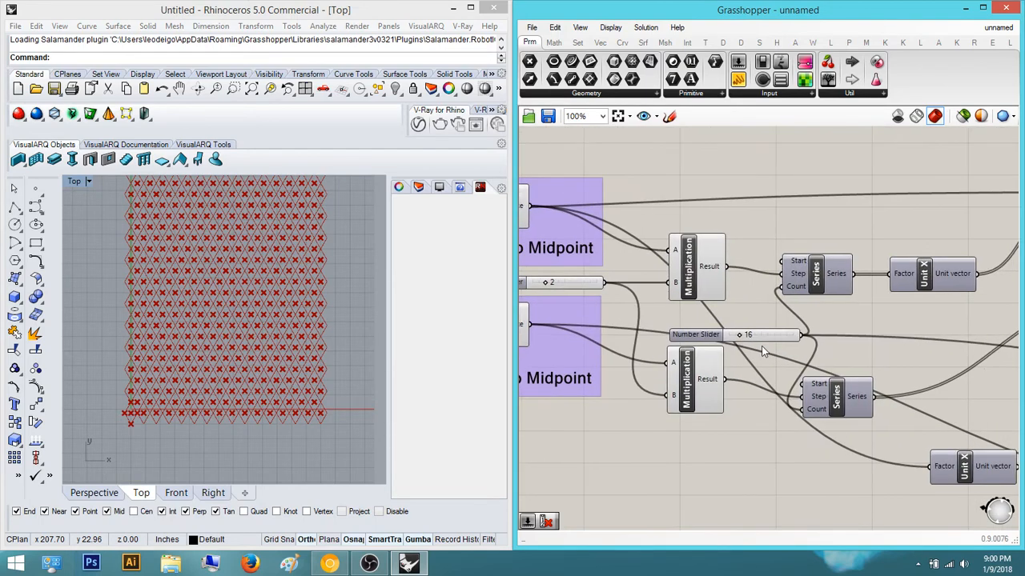
{"action": "left_click_drag", "start_coordinate": [740, 335], "coordinate": [730, 334]}
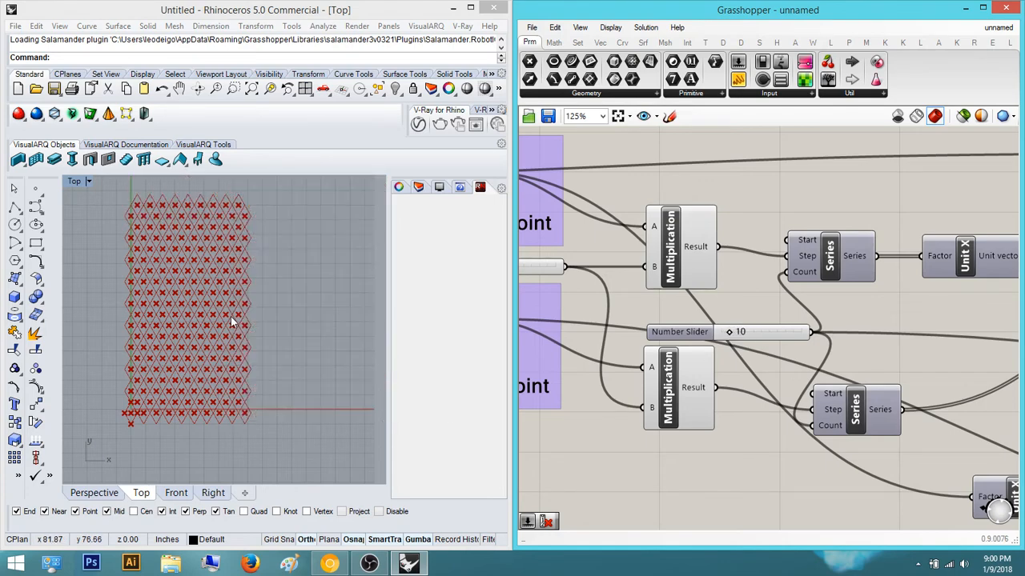
{"action": "scroll", "coordinate": [208, 389], "scroll_direction": "up", "scroll_amount": 6}
{"action": "scroll", "coordinate": [276, 360], "scroll_direction": "down", "scroll_amount": 6}
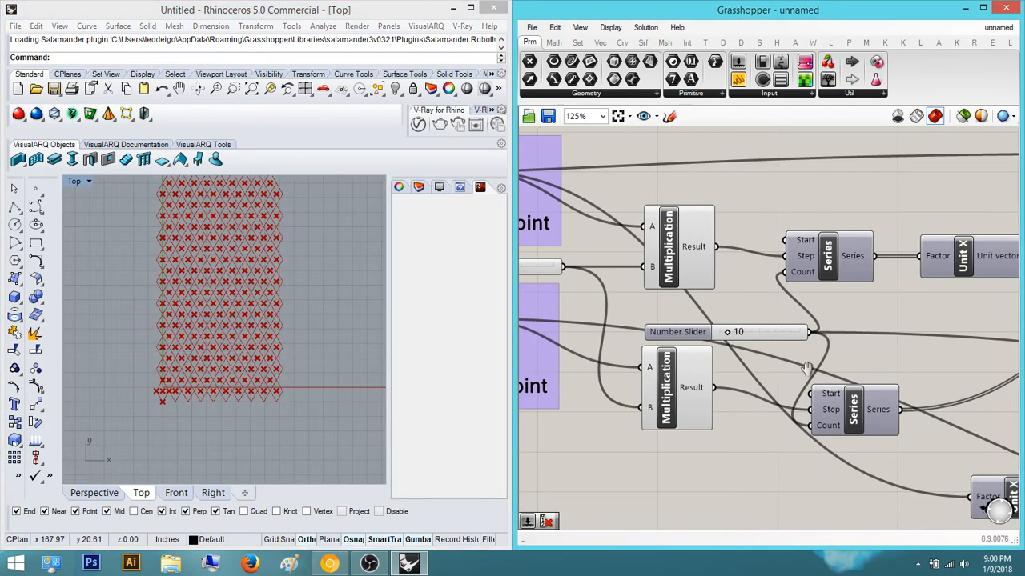
Move the Number Slider for the Subtraction's B input up beside the Subtraction component
{"action": "scroll", "coordinate": [616, 352], "scroll_direction": "down", "scroll_amount": 4}
{"action": "right_click_drag", "start_coordinate": [1001, 401], "coordinate": [654, 369]}
{"action": "scroll", "coordinate": [738, 371], "scroll_direction": "up", "scroll_amount": 3}
{"action": "left_click", "coordinate": [760, 372]}
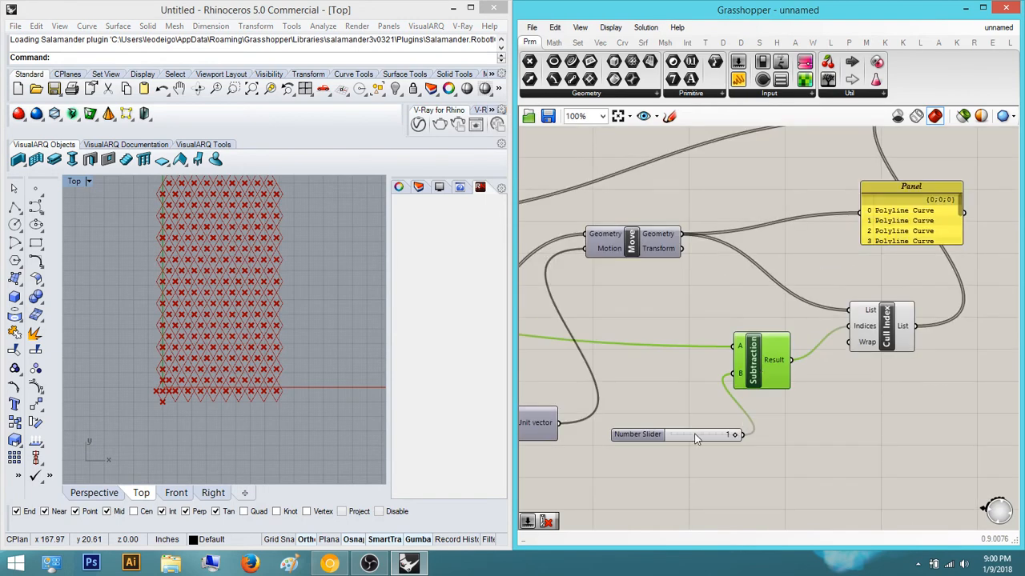
{"action": "left_click_drag", "start_coordinate": [695, 437], "coordinate": [680, 376]}
{"action": "left_click", "coordinate": [747, 401]}
{"action": "scroll", "coordinate": [768, 393], "scroll_direction": "down", "scroll_amount": 3}
{"action": "right_click_drag", "start_coordinate": [784, 386], "coordinate": [659, 454]}
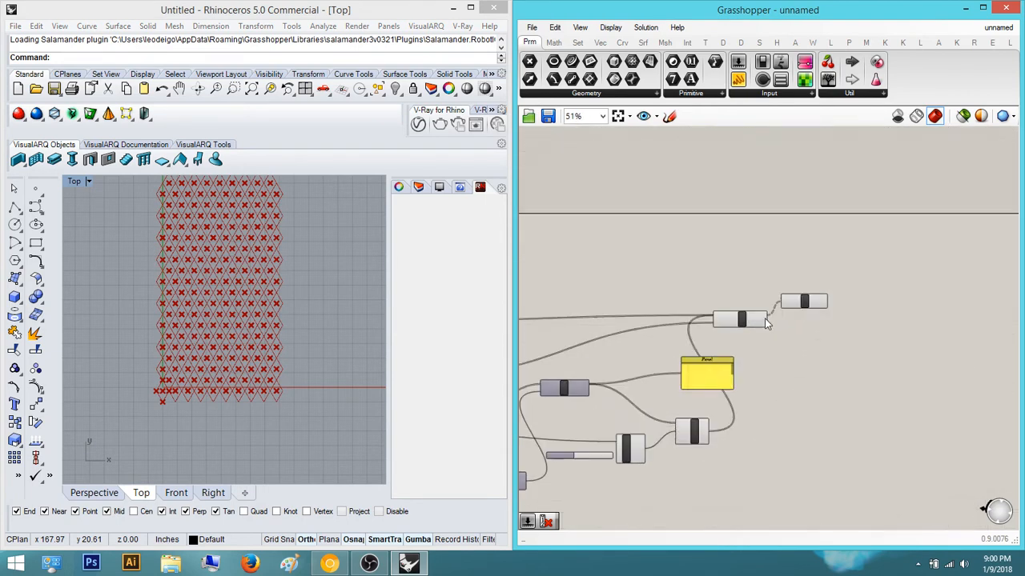
{"action": "scroll", "coordinate": [766, 322], "scroll_direction": "up", "scroll_amount": 3}
{"action": "right_click_drag", "start_coordinate": [858, 348], "coordinate": [704, 386]}
{"action": "left_click", "coordinate": [682, 339]}
{"action": "left_click", "coordinate": [800, 373]}
{"action": "right_click_drag", "start_coordinate": [802, 373], "coordinate": [764, 385]}
{"action": "double_click", "coordinate": [765, 386]}
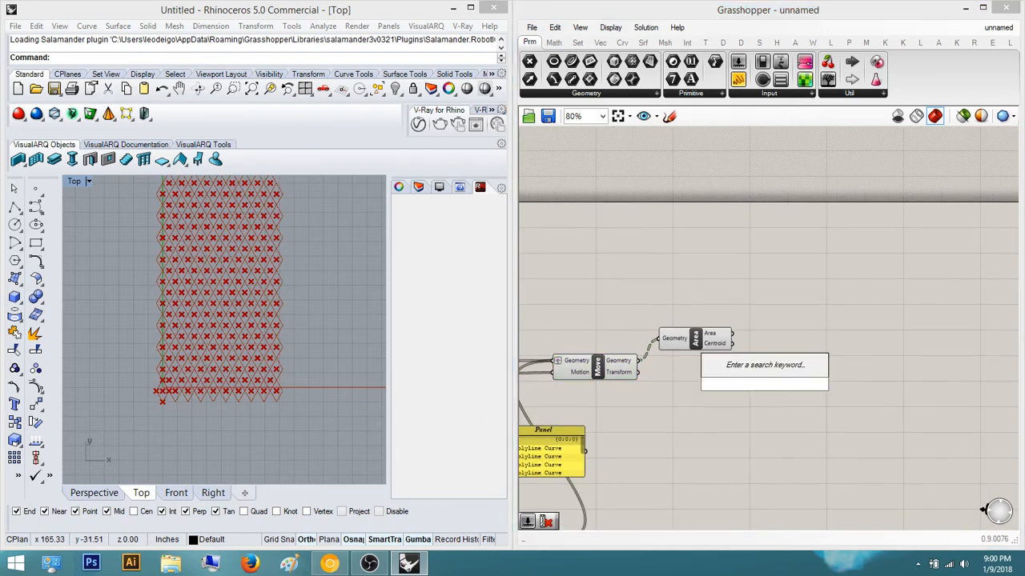
Switch to Chrome and study the reference photo of the diamond-panelled facade with its small openings
{"action": "key", "text": "alt+Tab"}
{"action": "left_click_drag", "start_coordinate": [917, 107], "coordinate": [731, 42]}
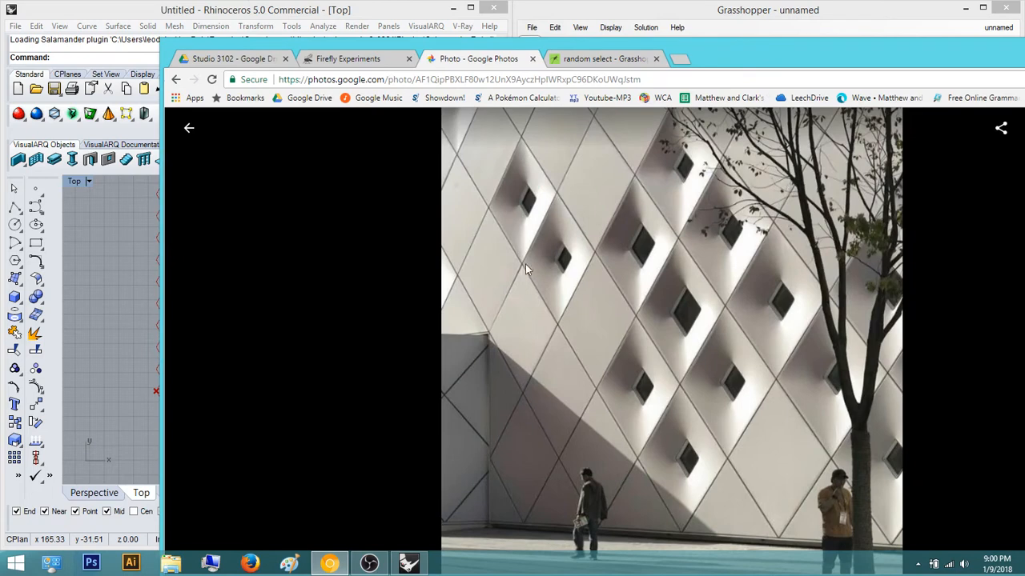
{"action": "left_click_drag", "start_coordinate": [704, 51], "coordinate": [1024, 50]}
Add a Scale component to the canvas and place it to the right of the Area component
{"action": "double_click", "coordinate": [812, 370]}
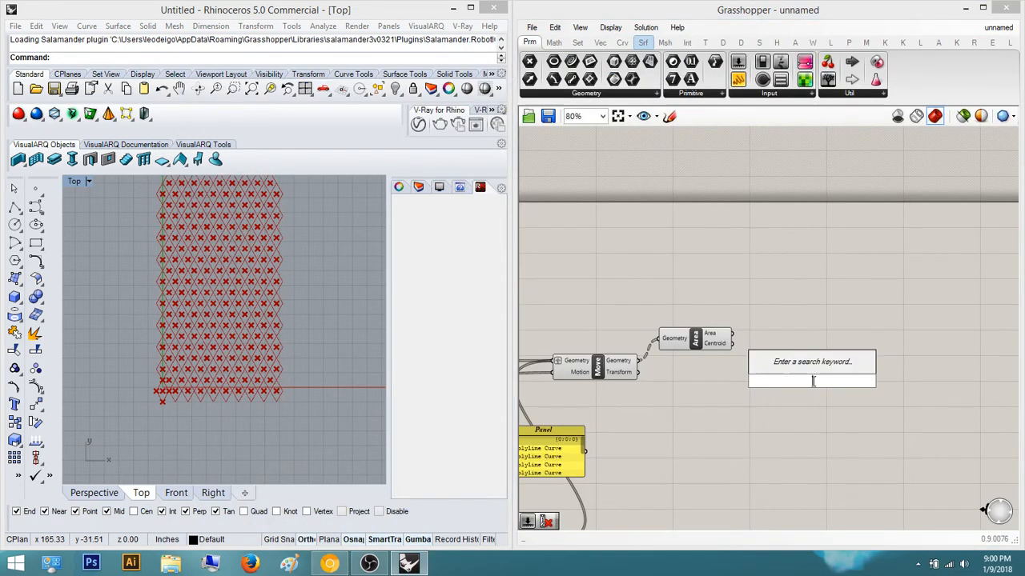
{"action": "type", "text": "scae"}
{"action": "key", "text": "Return"}
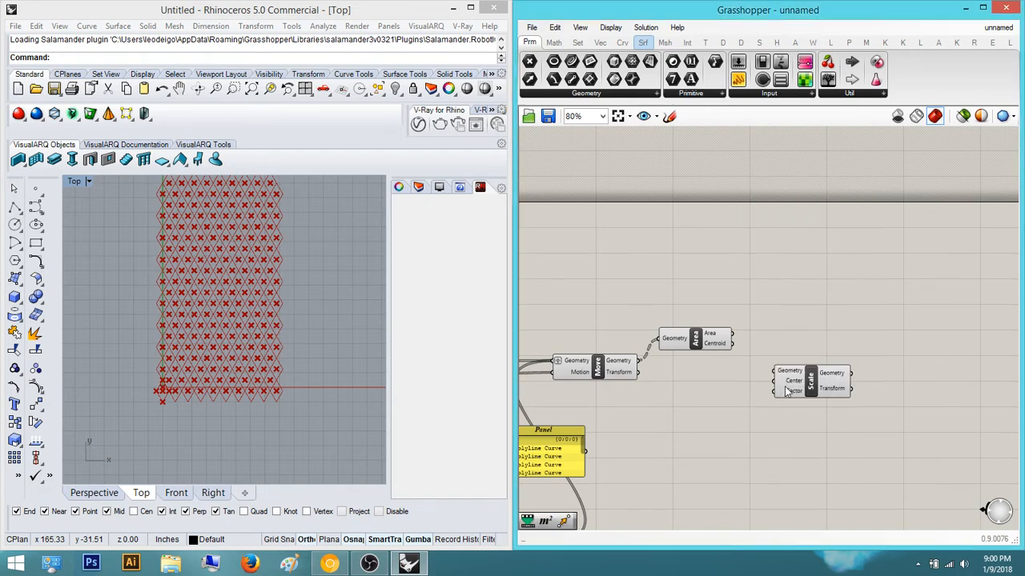
{"action": "left_click_drag", "start_coordinate": [787, 391], "coordinate": [848, 392]}
{"action": "double_click", "coordinate": [797, 359]}
{"action": "left_click", "coordinate": [710, 445]}
{"action": "double_click", "coordinate": [714, 436]}
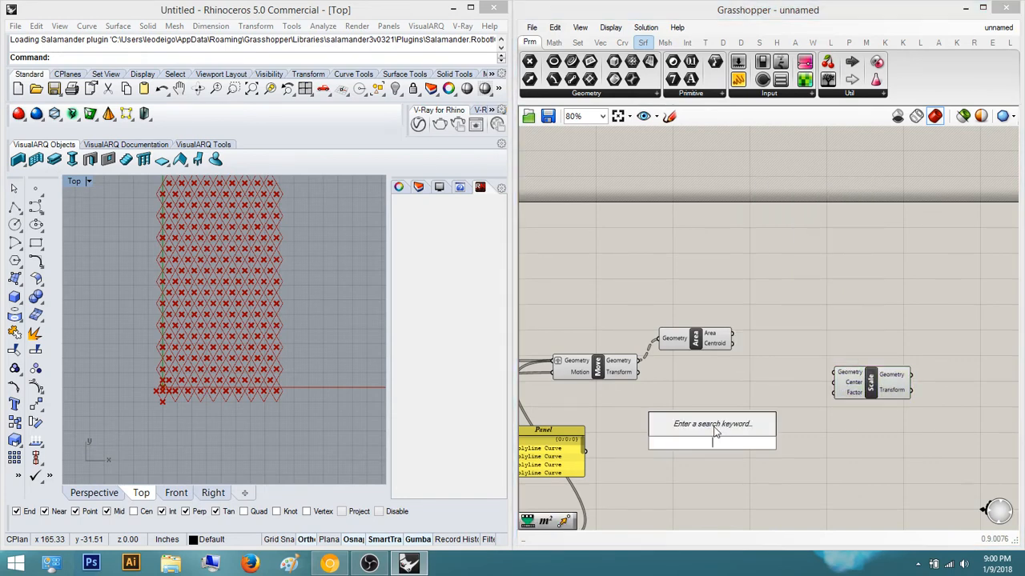
{"action": "type", "text": "offs"}
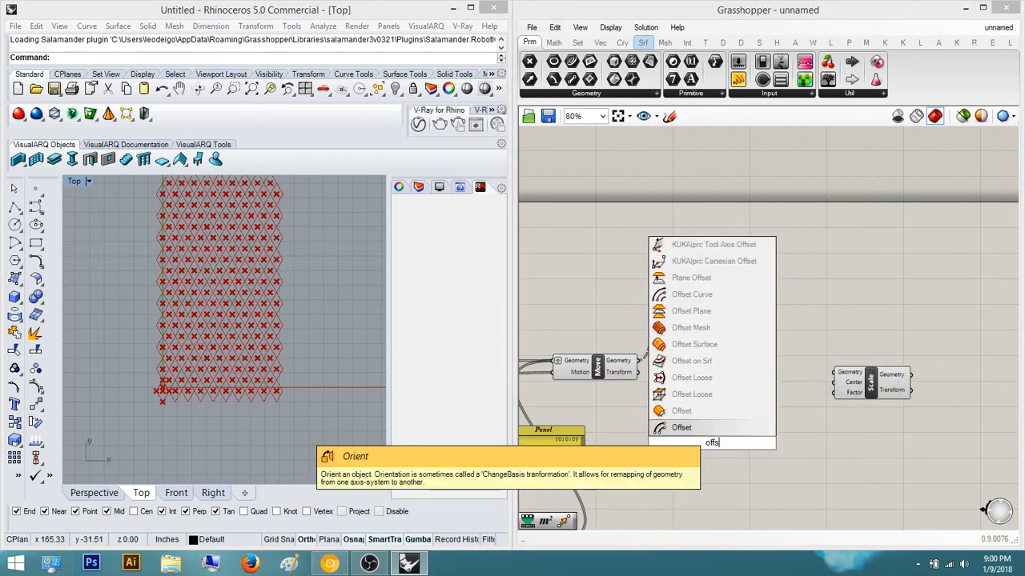
{"action": "left_click", "coordinate": [714, 427]}
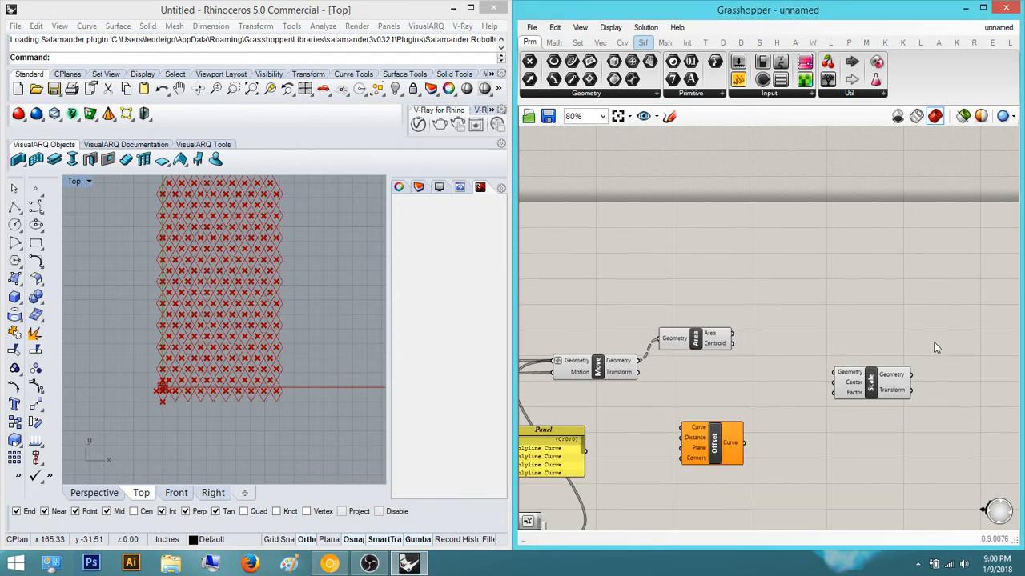
{"action": "left_click", "coordinate": [887, 389]}
{"action": "left_click", "coordinate": [710, 491]}
{"action": "left_click_drag", "start_coordinate": [824, 488], "coordinate": [719, 413]}
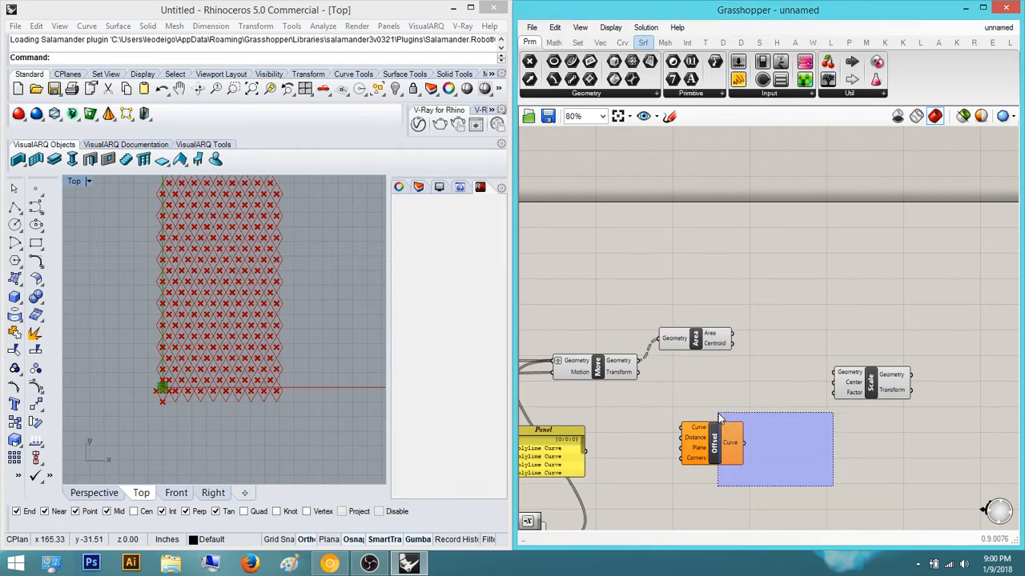
{"action": "scroll", "coordinate": [843, 422], "scroll_direction": "up", "scroll_amount": 3}
{"action": "key", "text": "Delete"}
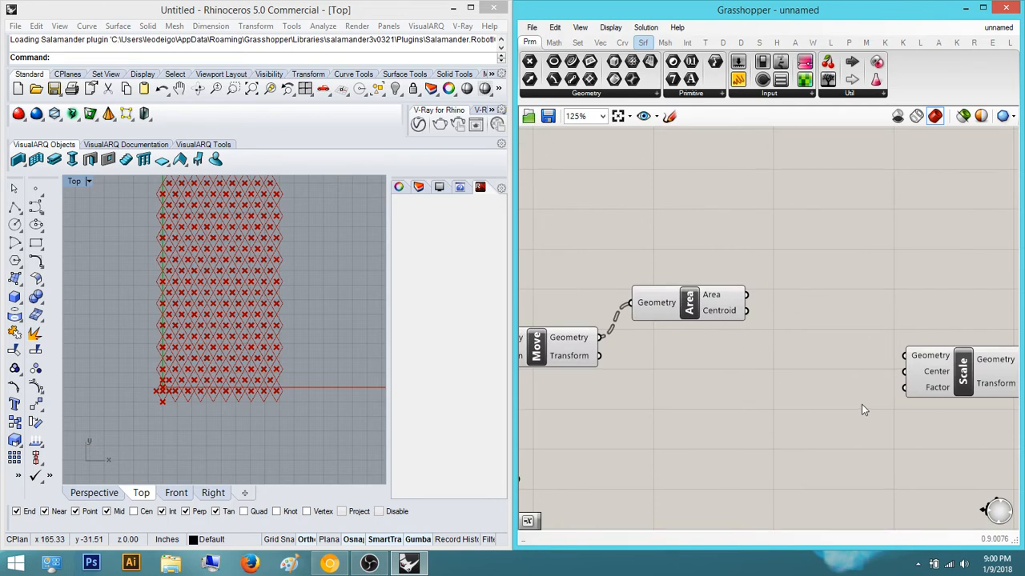
Connect the Move component's Geometry to Scale's Geometry input and Area's Centroid to its Center input, and inspect the scaled diamonds
{"action": "right_click_drag", "start_coordinate": [625, 377], "coordinate": [606, 377]}
{"action": "left_click", "coordinate": [554, 343]}
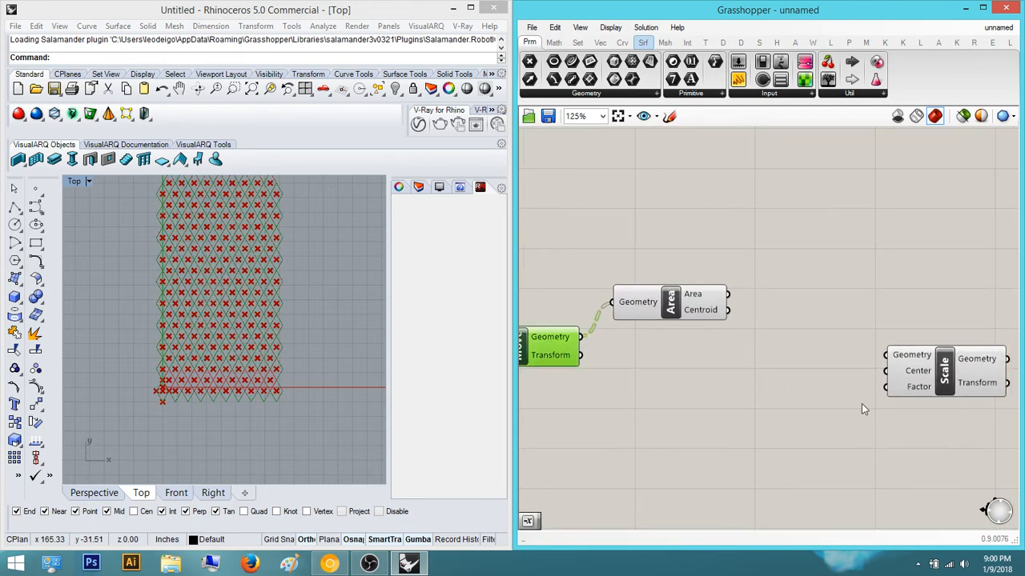
{"action": "double_click", "coordinate": [809, 385]}
{"action": "left_click_drag", "start_coordinate": [730, 312], "coordinate": [584, 337]}
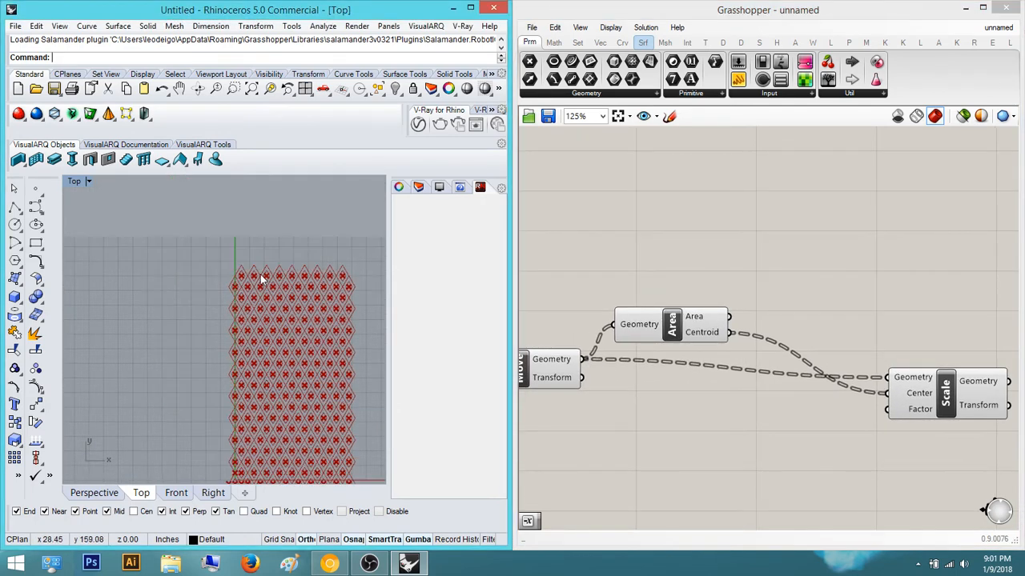
{"action": "scroll", "coordinate": [240, 280], "scroll_direction": "up", "scroll_amount": 5}
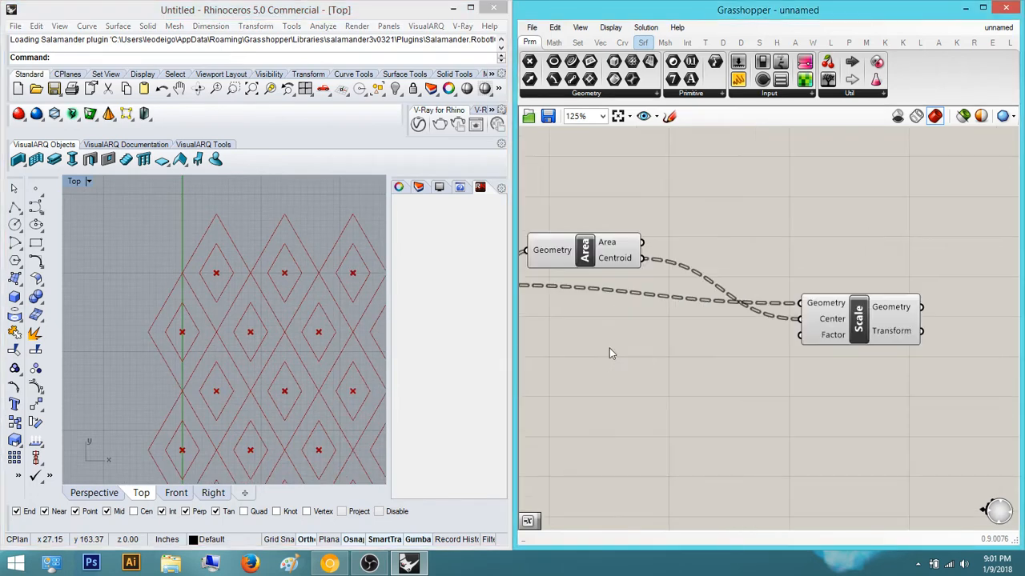
{"action": "scroll", "coordinate": [609, 352], "scroll_direction": "down", "scroll_amount": 1}
{"action": "double_click", "coordinate": [651, 403]}
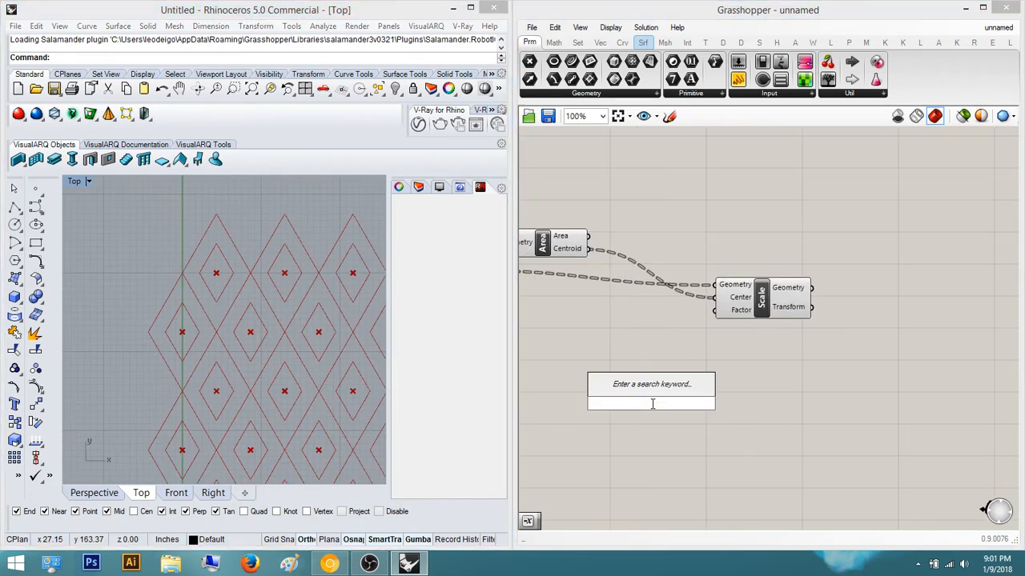
{"action": "type", "text": "12"}
{"action": "key", "text": "Return"}
{"action": "scroll", "coordinate": [658, 404], "scroll_direction": "up", "scroll_amount": 1}
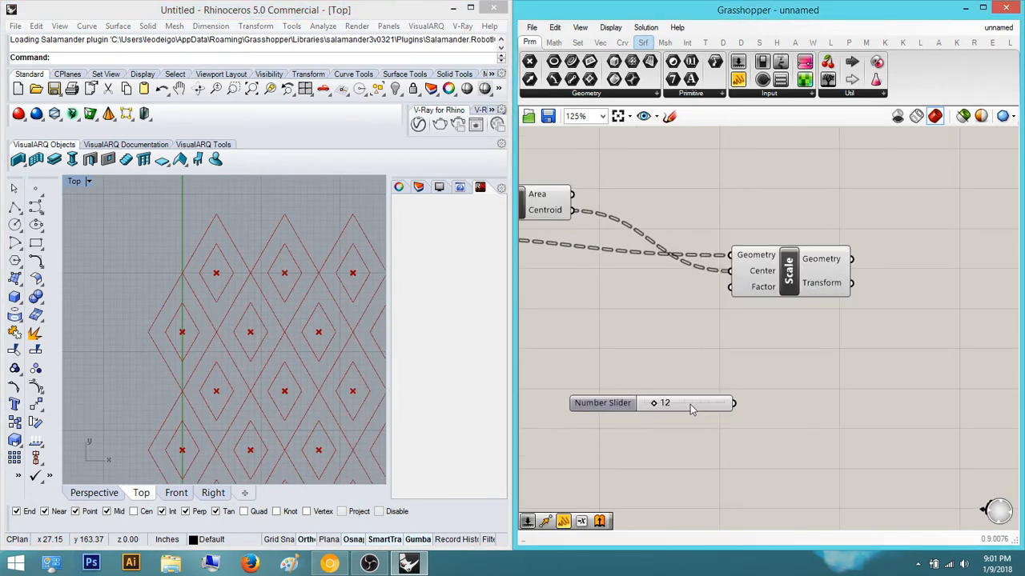
{"action": "left_click", "coordinate": [690, 404]}
{"action": "key", "text": "Delete"}
Add a Number Slider from 0 to 1 and set it to floating-point rounding with three digits
{"action": "double_click", "coordinate": [691, 404]}
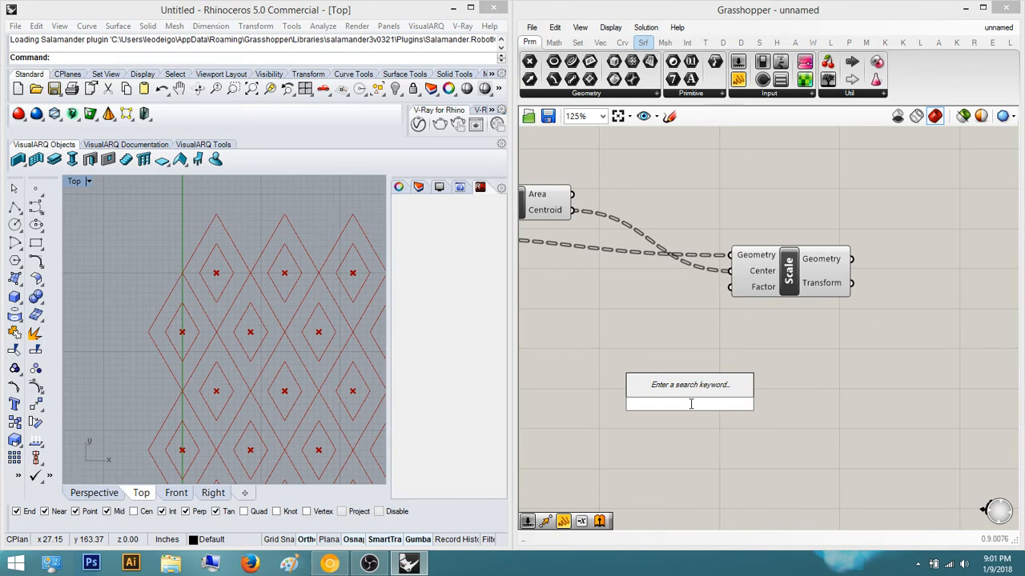
{"action": "type", "text": "1"}
{"action": "key", "text": "Return"}
{"action": "left_click_drag", "start_coordinate": [673, 406], "coordinate": [678, 406]}
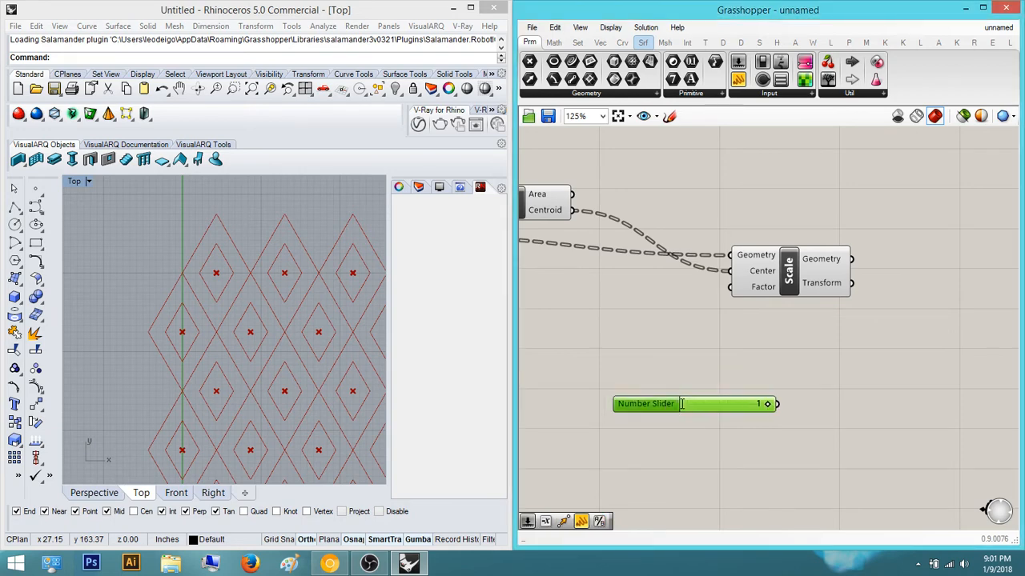
{"action": "double_click", "coordinate": [681, 403]}
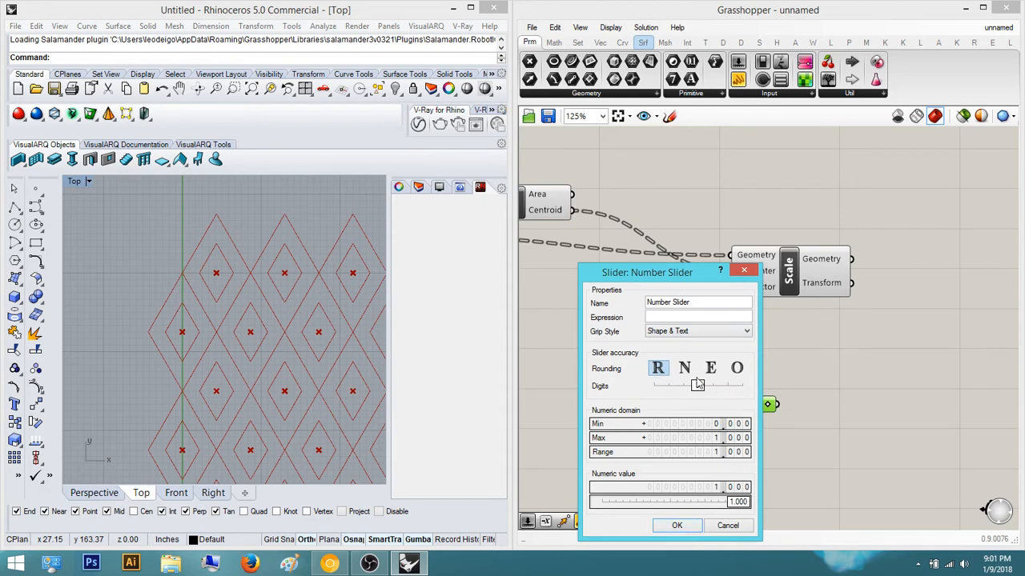
{"action": "mouse_move", "coordinate": [696, 389]}
{"action": "left_mouse_down"}
{"action": "mouse_move", "coordinate": [668, 388]}
{"action": "mouse_move", "coordinate": [701, 390]}
{"action": "left_mouse_up"}
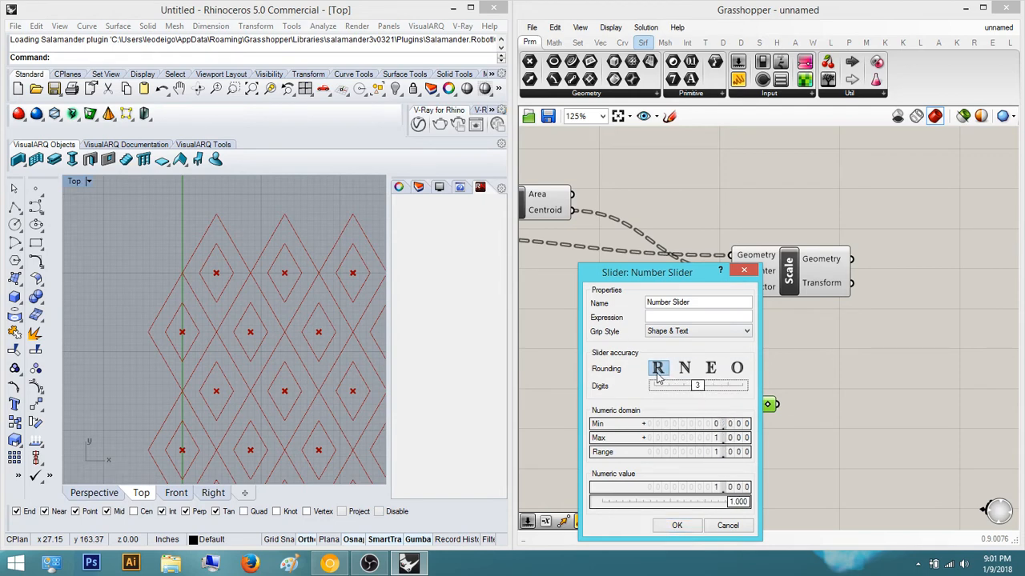
{"action": "left_click", "coordinate": [677, 526]}
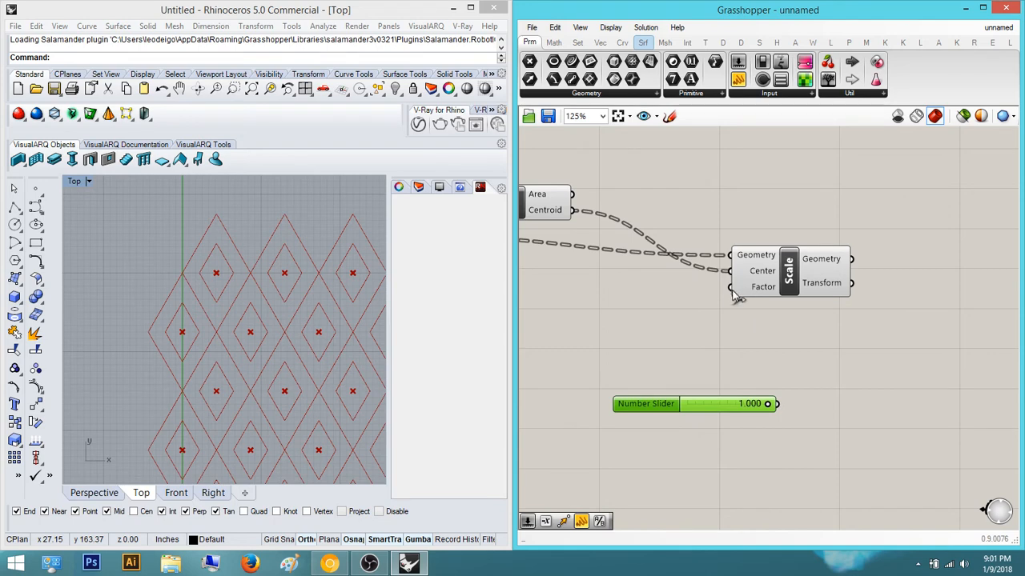
Connect the new Number Slider to Scale's Factor input and move it beside the Scale component
{"action": "left_click_drag", "start_coordinate": [731, 290], "coordinate": [788, 410]}
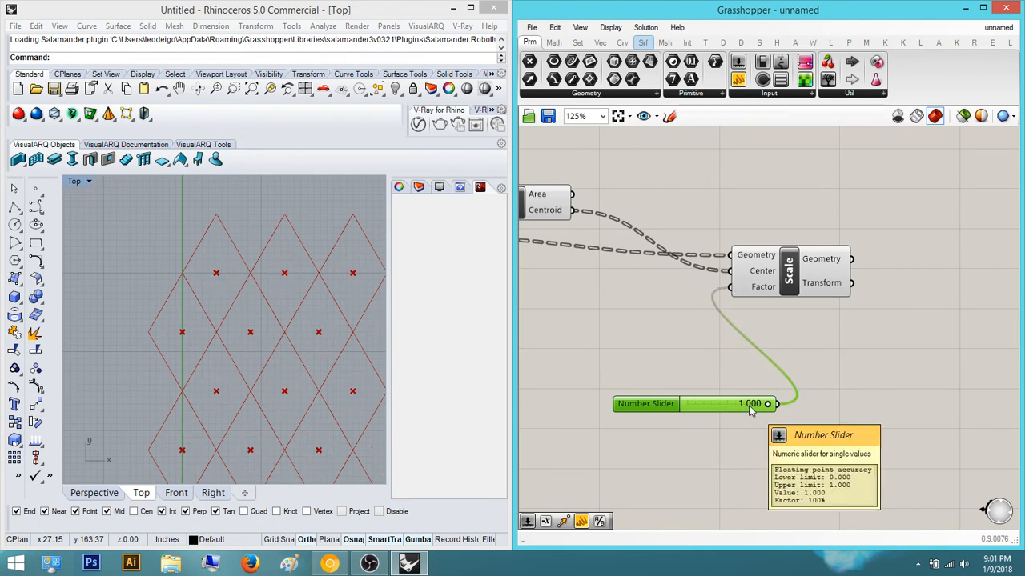
{"action": "right_click_drag", "start_coordinate": [712, 418], "coordinate": [836, 449]}
{"action": "left_click_drag", "start_coordinate": [788, 435], "coordinate": [694, 332]}
Set the Scale Factor slider to 0.450 and check the size of the inner diamonds across the grid
{"action": "scroll", "coordinate": [794, 336], "scroll_direction": "up", "scroll_amount": 5}
{"action": "scroll", "coordinate": [795, 384], "scroll_direction": "up", "scroll_amount": 1}
{"action": "left_click_drag", "start_coordinate": [796, 388], "coordinate": [579, 390]}
{"action": "right_click_drag", "start_coordinate": [579, 389], "coordinate": [726, 377]}
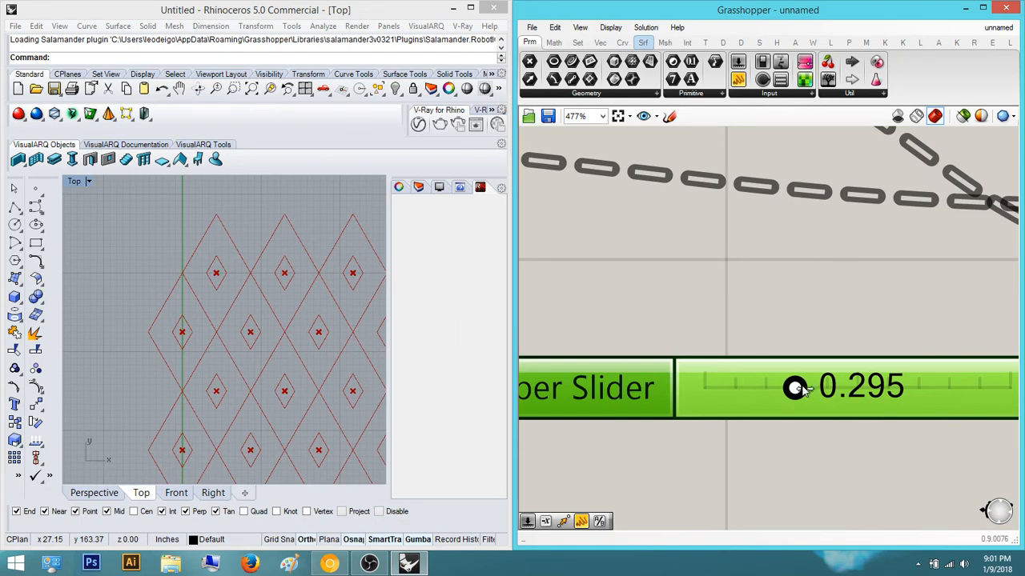
{"action": "left_click_drag", "start_coordinate": [802, 390], "coordinate": [848, 388]}
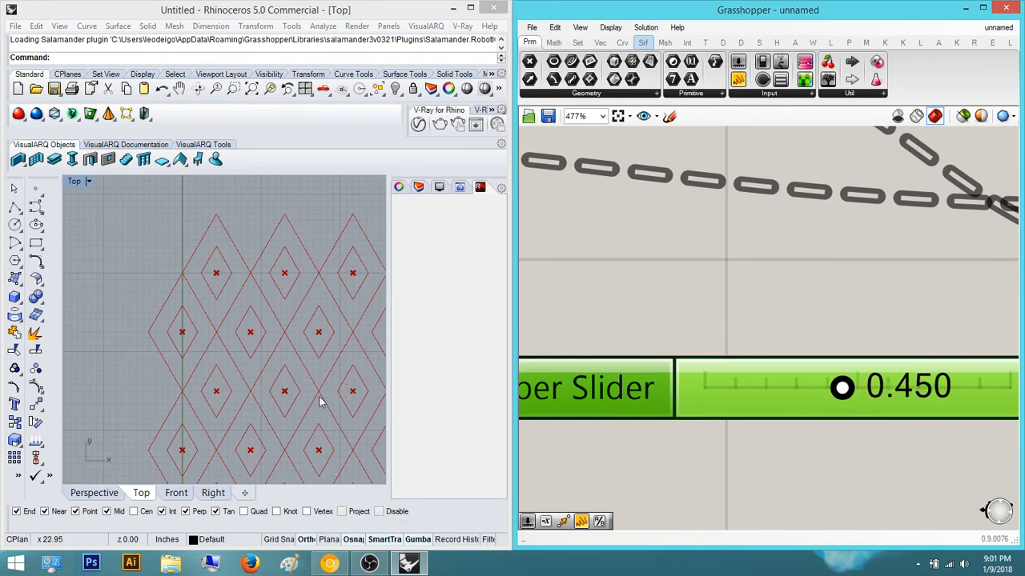
{"action": "scroll", "coordinate": [319, 403], "scroll_direction": "down", "scroll_amount": 3}
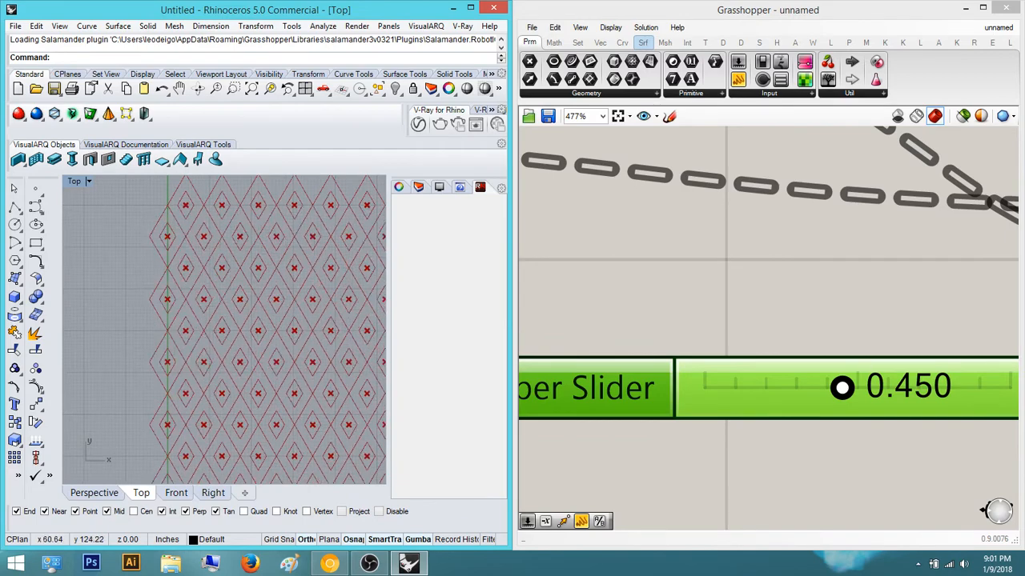
Compare with the facade photo in Chrome, then set the Scale Factor slider to 0.202 in Grasshopper
{"action": "left_click_drag", "start_coordinate": [1024, 70], "coordinate": [609, 96]}
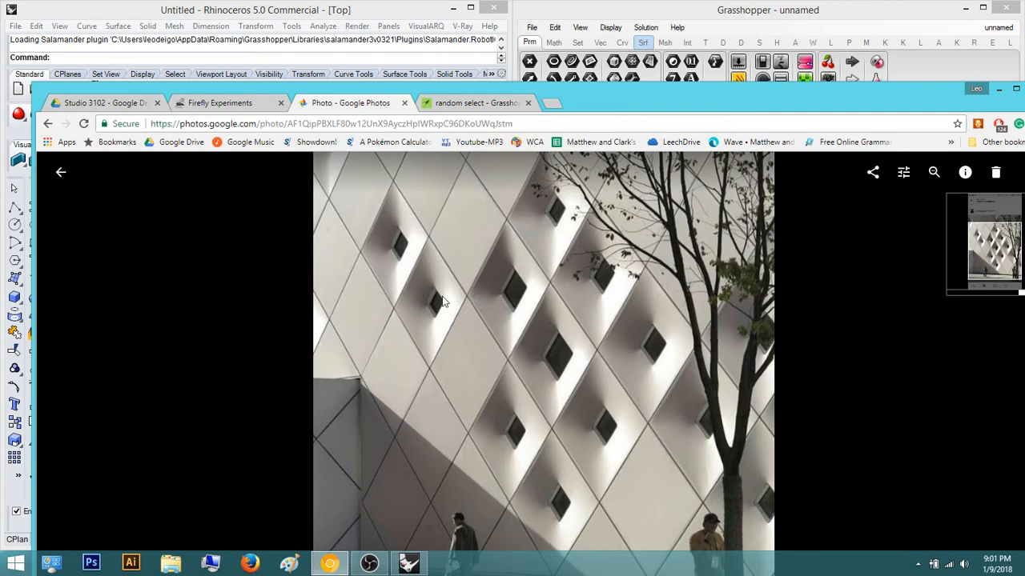
{"action": "left_click_drag", "start_coordinate": [722, 104], "coordinate": [1024, 96]}
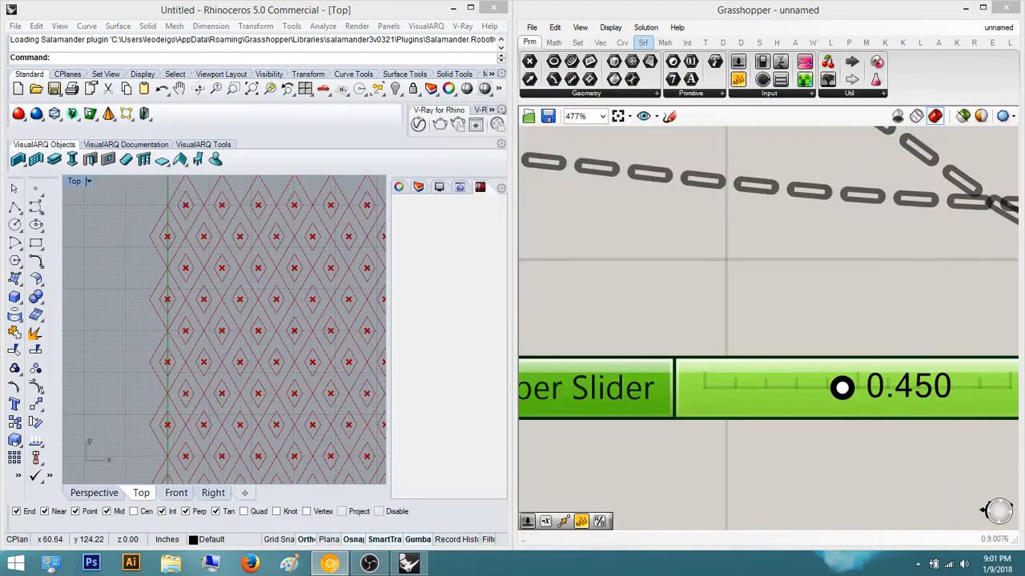
{"action": "scroll", "coordinate": [805, 256], "scroll_direction": "down", "scroll_amount": 5}
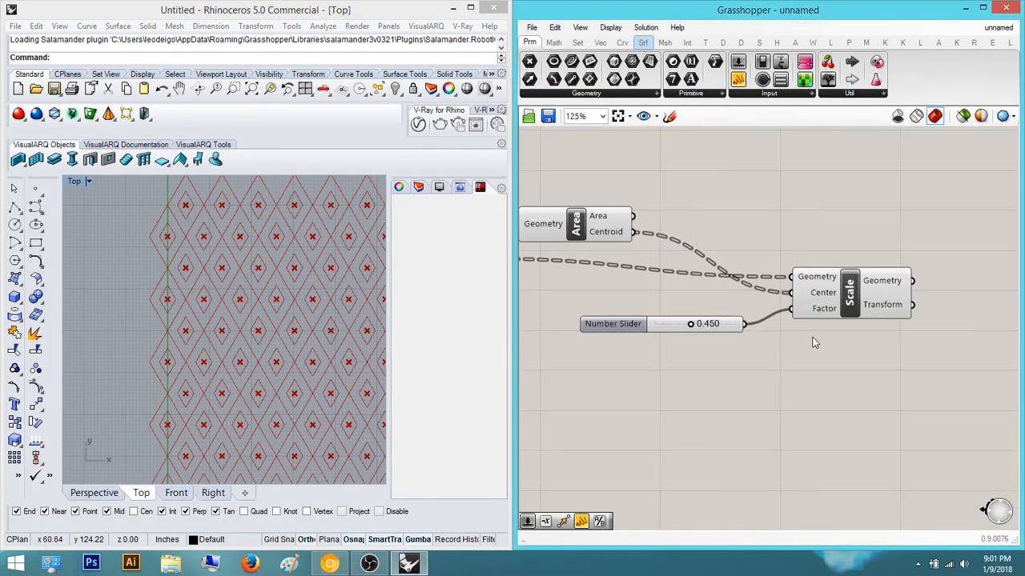
{"action": "left_click_drag", "start_coordinate": [693, 325], "coordinate": [671, 325]}
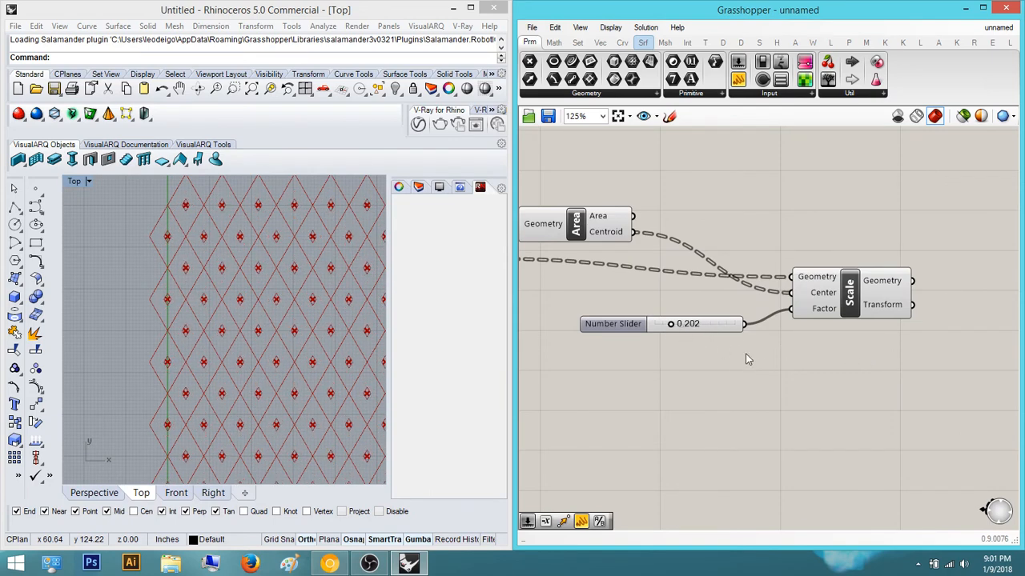
Disconnect the Move component's geometry from the Scale component's Geometry input
{"action": "left_click", "coordinate": [762, 285]}
{"action": "right_click", "coordinate": [762, 285]}
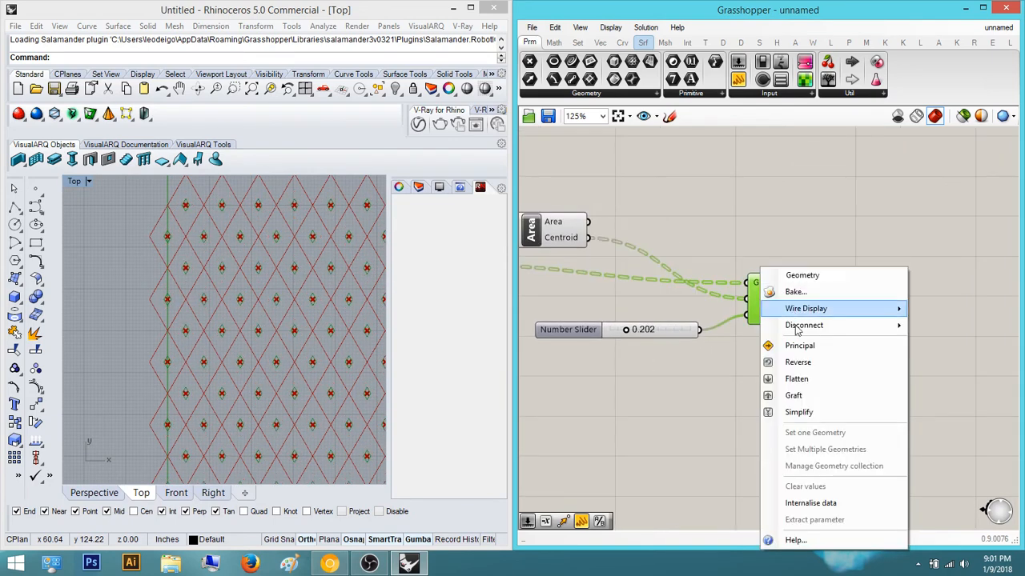
{"action": "mouse_move", "coordinate": [823, 328]}
{"action": "left_click", "coordinate": [730, 335]}
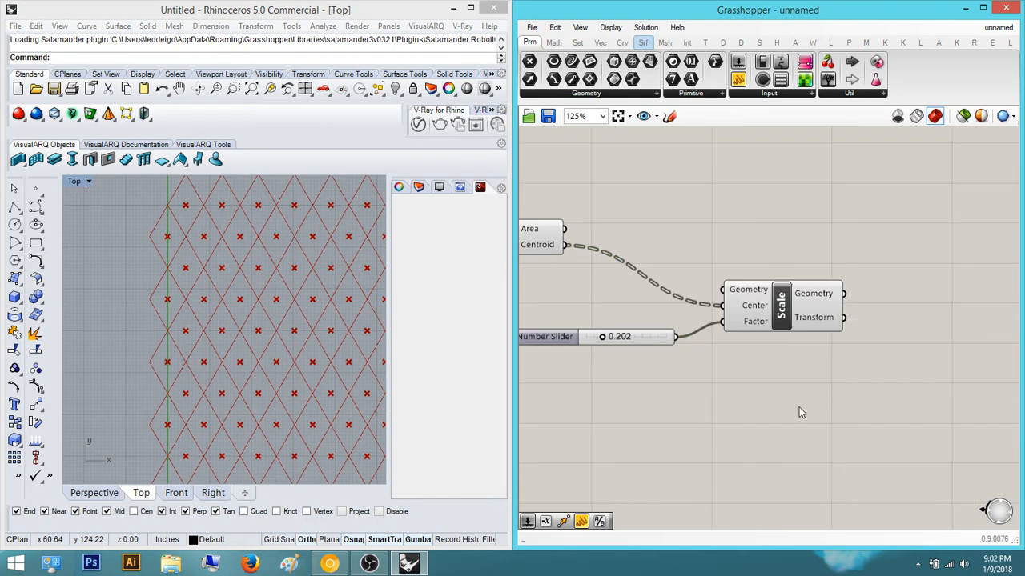
Move the Scale component and its Factor slider farther right, then place the slider above the Centroid wire
{"action": "left_click_drag", "start_coordinate": [799, 407], "coordinate": [617, 291]}
{"action": "scroll", "coordinate": [778, 328], "scroll_direction": "down", "scroll_amount": 3}
{"action": "left_click_drag", "start_coordinate": [778, 329], "coordinate": [906, 324]}
{"action": "left_click", "coordinate": [846, 381]}
{"action": "right_click_drag", "start_coordinate": [847, 381], "coordinate": [813, 369]}
{"action": "left_click_drag", "start_coordinate": [736, 323], "coordinate": [721, 239]}
{"action": "left_click", "coordinate": [759, 330]}
{"action": "scroll", "coordinate": [744, 340], "scroll_direction": "up", "scroll_amount": 2}
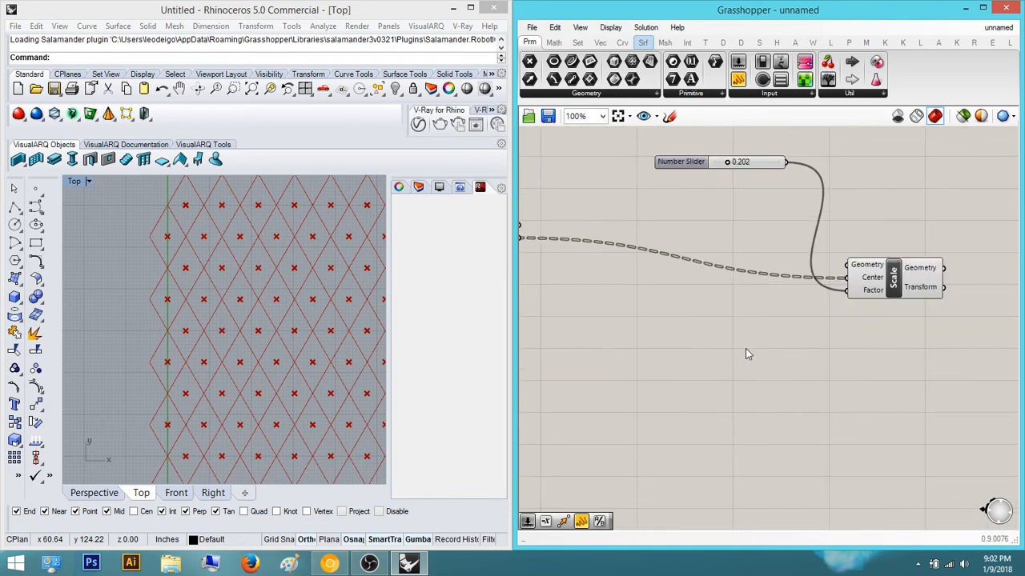
Add a Remap Numbers component in the free space below the Centroid wire
{"action": "double_click", "coordinate": [745, 348]}
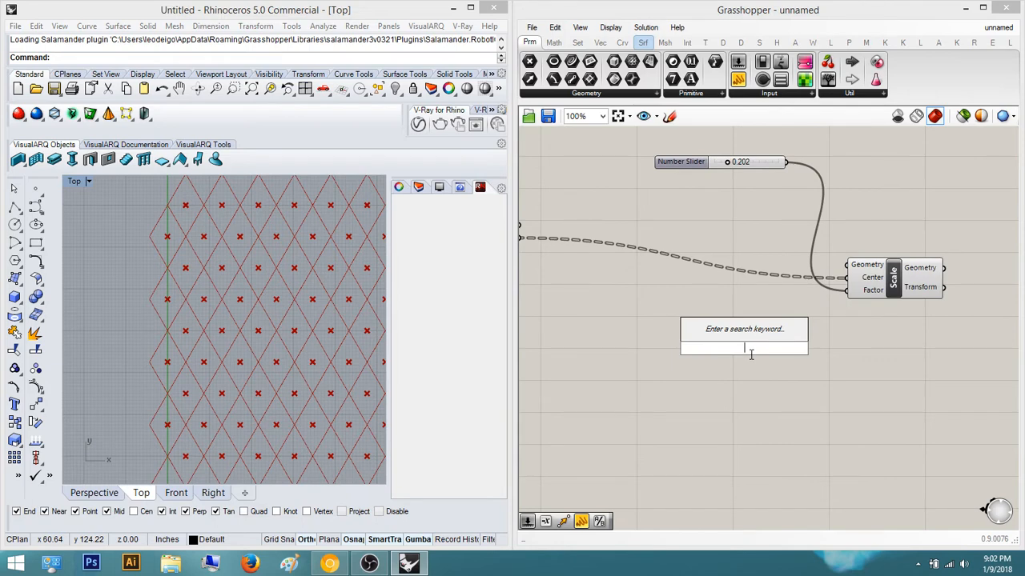
{"action": "type", "text": "remap"}
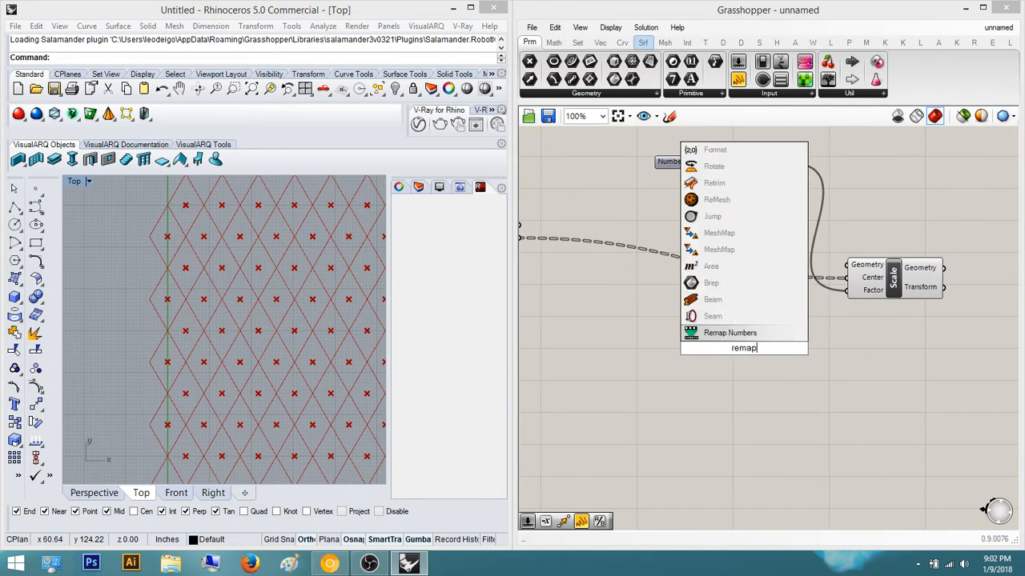
{"action": "key", "text": "Return"}
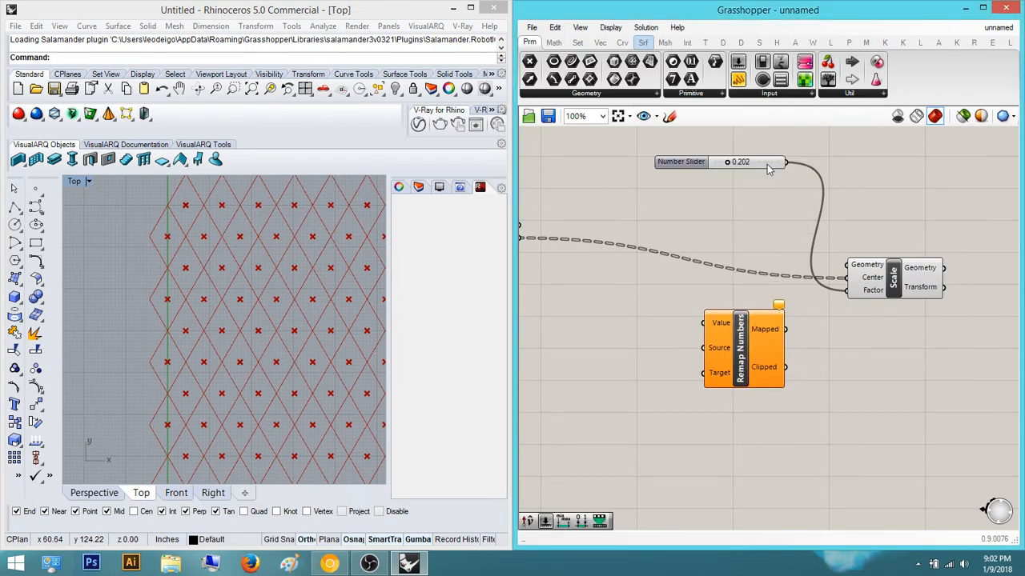
Replace the slider on Scale's Factor input with Remap Numbers' Clipped output and position Remap Numbers below Scale
{"action": "right_click_drag", "start_coordinate": [759, 346], "coordinate": [746, 271]}
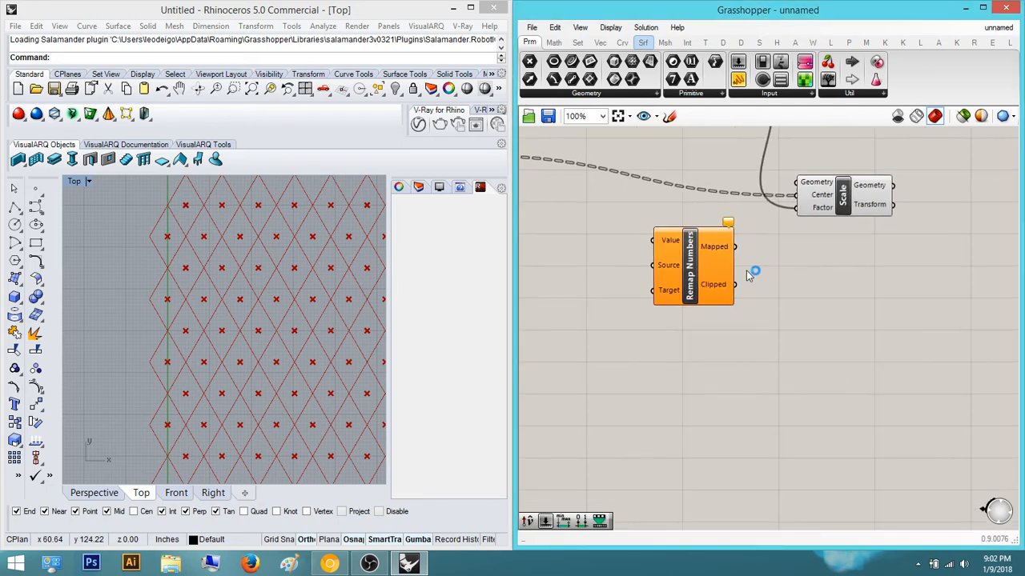
{"action": "left_click_drag", "start_coordinate": [777, 255], "coordinate": [796, 208]}
{"action": "right_click_drag", "start_coordinate": [757, 291], "coordinate": [754, 263]}
{"action": "left_click_drag", "start_coordinate": [700, 234], "coordinate": [790, 317]}
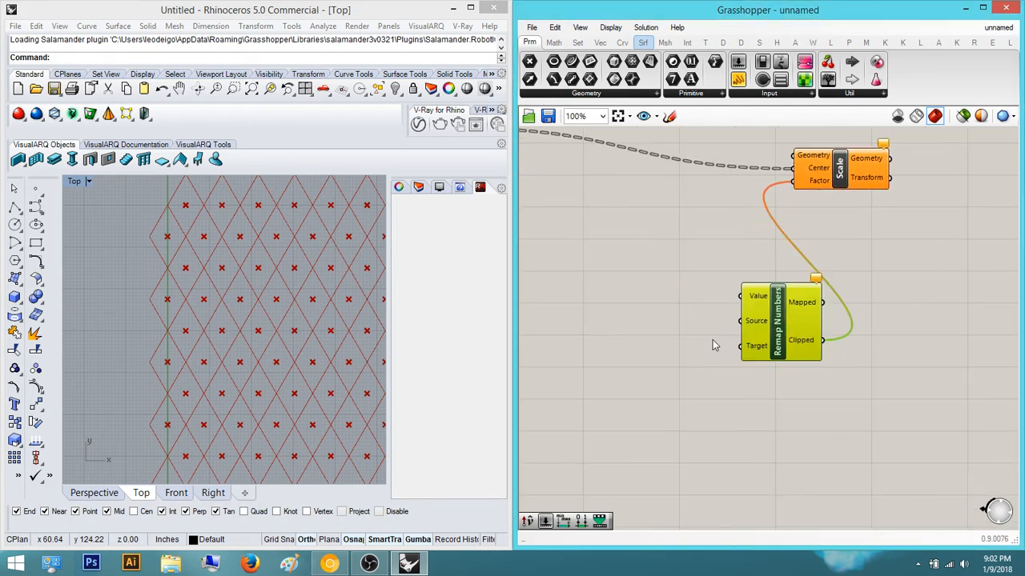
{"action": "right_click_drag", "start_coordinate": [712, 340], "coordinate": [778, 307]}
{"action": "left_click_drag", "start_coordinate": [827, 311], "coordinate": [795, 320]}
Add a Construct Domain component to the lower left of Remap Numbers
{"action": "double_click", "coordinate": [696, 370]}
{"action": "type", "text": "cons"}
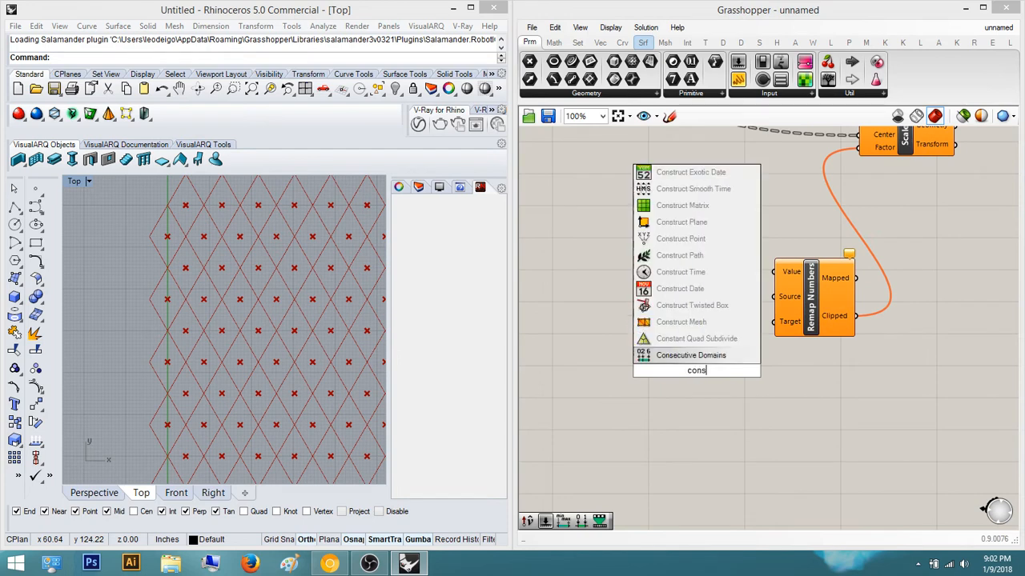
{"action": "type", "text": "truct doma"}
{"action": "key", "text": "Return"}
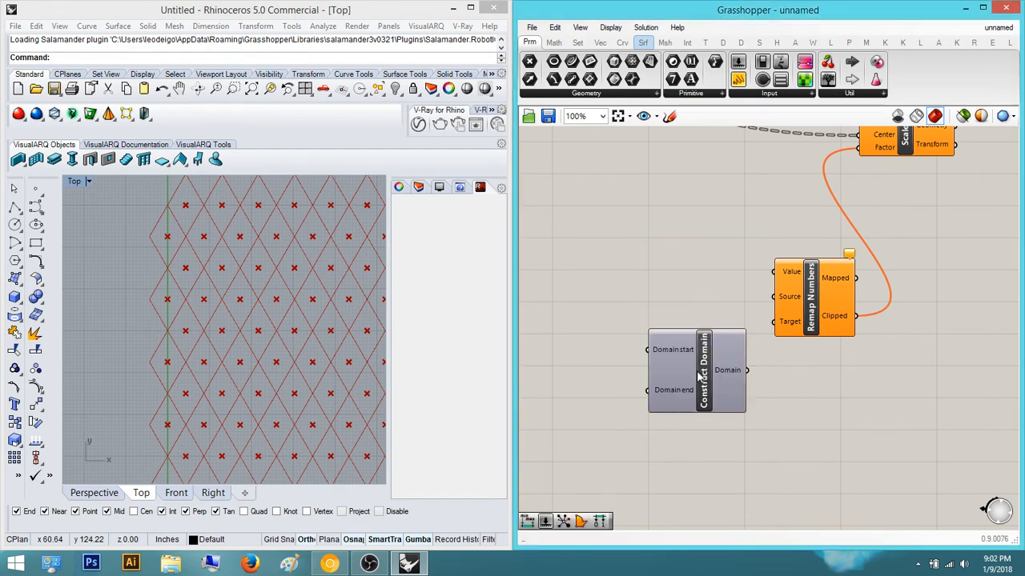
Wire Construct Domain's output to Remap Numbers' Target and add a Bounds component feeding its Source
{"action": "left_click_drag", "start_coordinate": [748, 370], "coordinate": [774, 321]}
{"action": "right_click_drag", "start_coordinate": [691, 292], "coordinate": [747, 319]}
{"action": "double_click", "coordinate": [747, 319]}
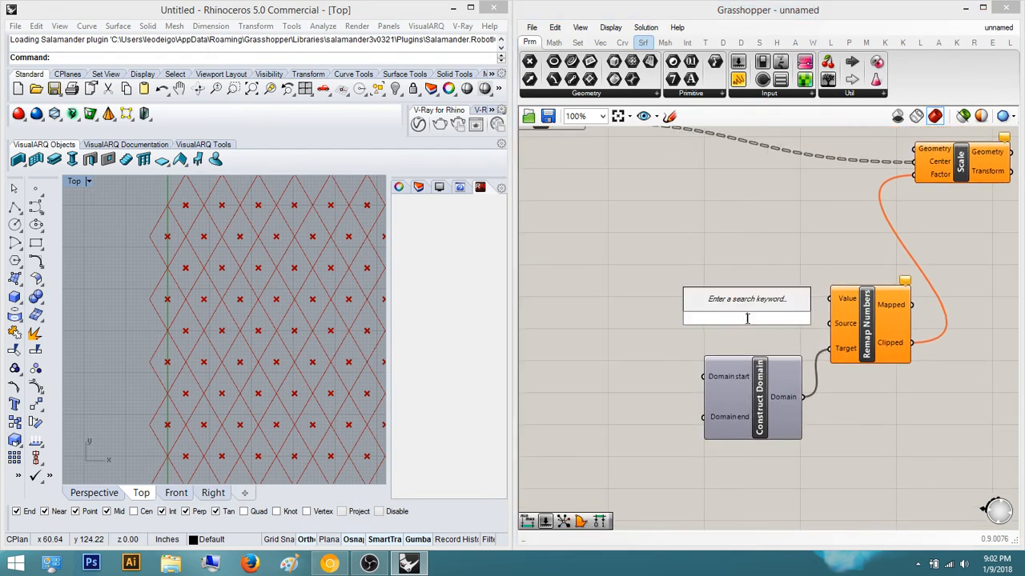
{"action": "type", "text": "bounds"}
{"action": "key", "text": "Return"}
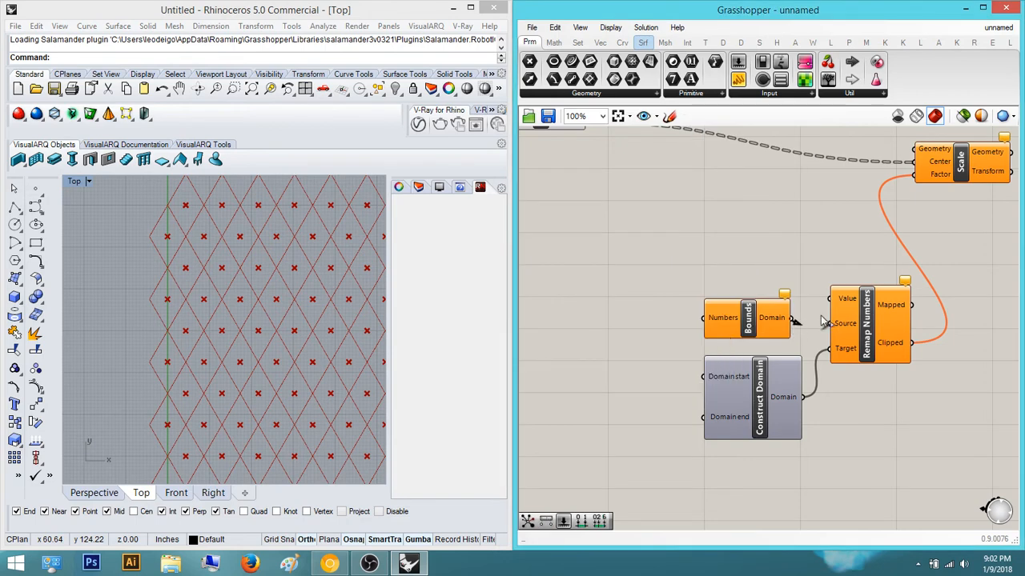
Add a Closest Point component and connect its Distance output to Bounds' Numbers and Remap Numbers' Value
{"action": "right_click_drag", "start_coordinate": [677, 261], "coordinate": [778, 309]}
{"action": "double_click", "coordinate": [778, 308]}
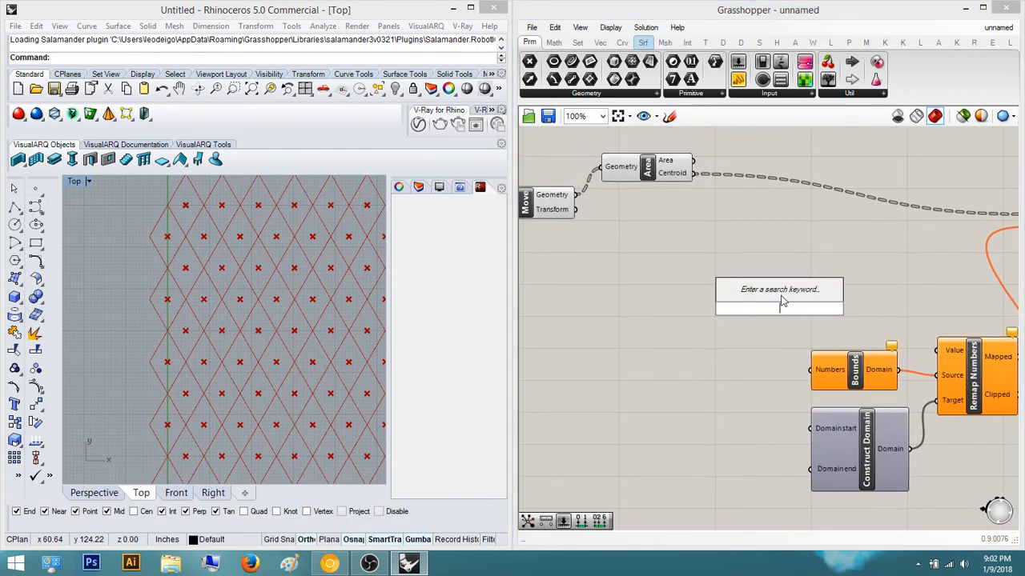
{"action": "type", "text": "closest"}
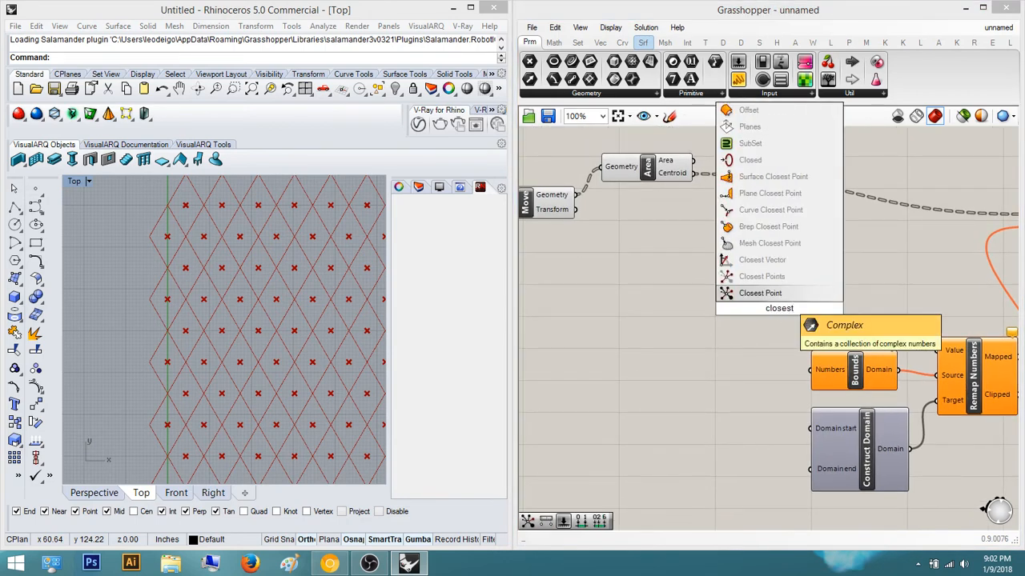
{"action": "left_click", "coordinate": [780, 294]}
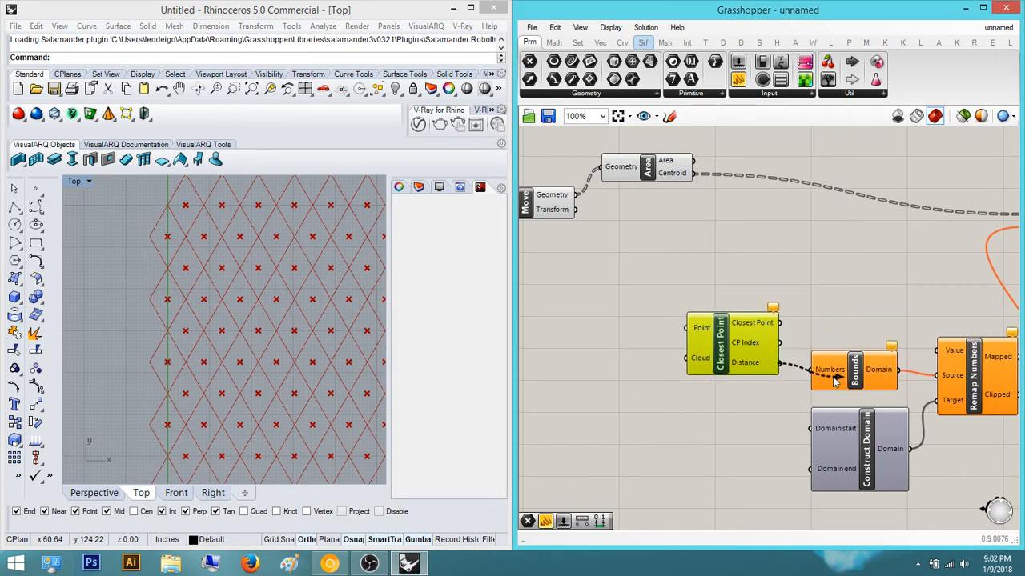
{"action": "left_click_drag", "start_coordinate": [891, 352], "coordinate": [936, 350]}
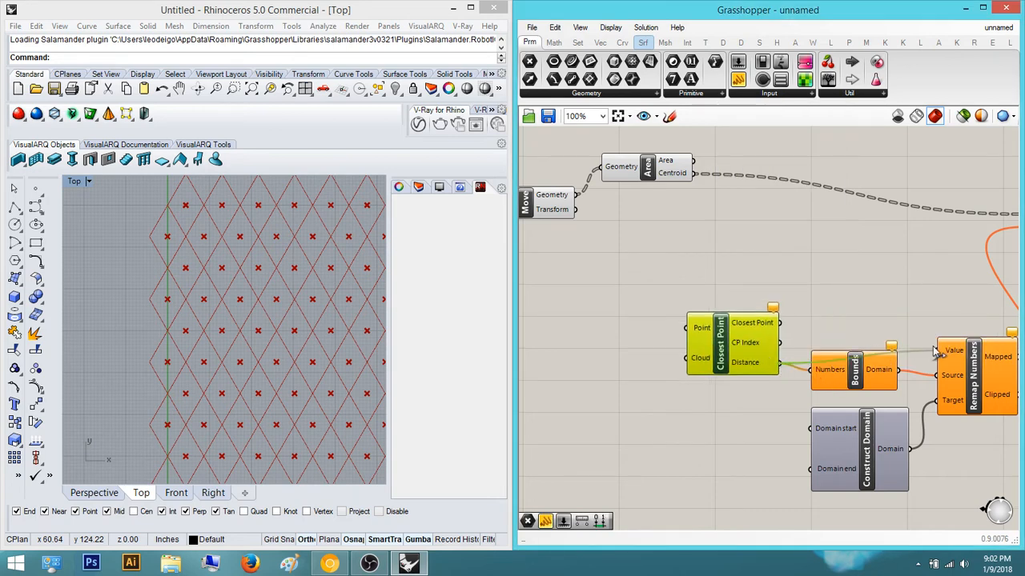
{"action": "left_click_drag", "start_coordinate": [865, 381], "coordinate": [864, 387]}
{"action": "left_click", "coordinate": [863, 326]}
Move the unused number slider beside Construct Domain and connect it to Domain start
{"action": "right_click_drag", "start_coordinate": [862, 325], "coordinate": [885, 365]}
{"action": "scroll", "coordinate": [818, 353], "scroll_direction": "down", "scroll_amount": 1}
{"action": "scroll", "coordinate": [819, 356], "scroll_direction": "down", "scroll_amount": 2}
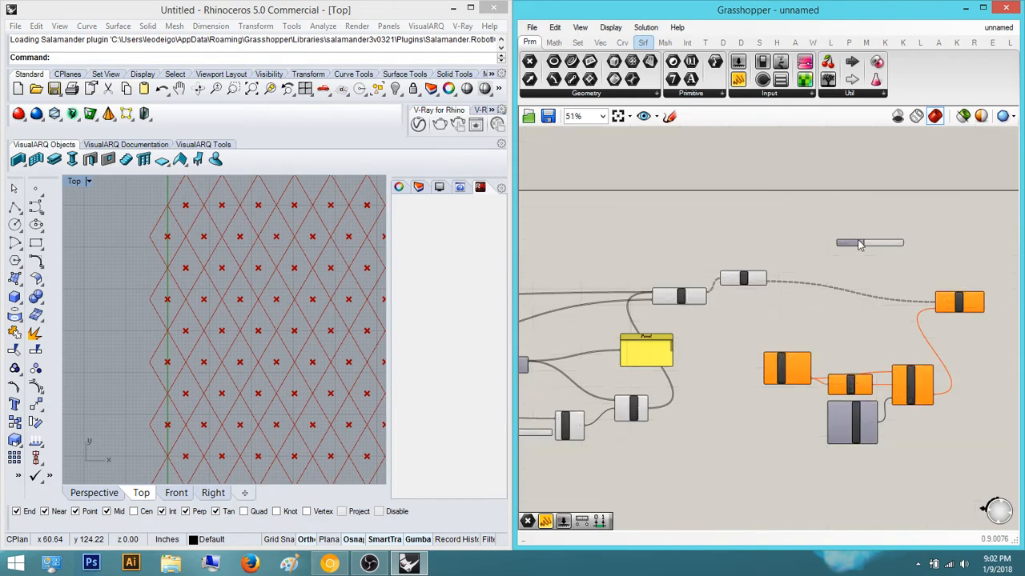
{"action": "left_click_drag", "start_coordinate": [860, 244], "coordinate": [763, 419]}
{"action": "scroll", "coordinate": [803, 436], "scroll_direction": "up", "scroll_amount": 6}
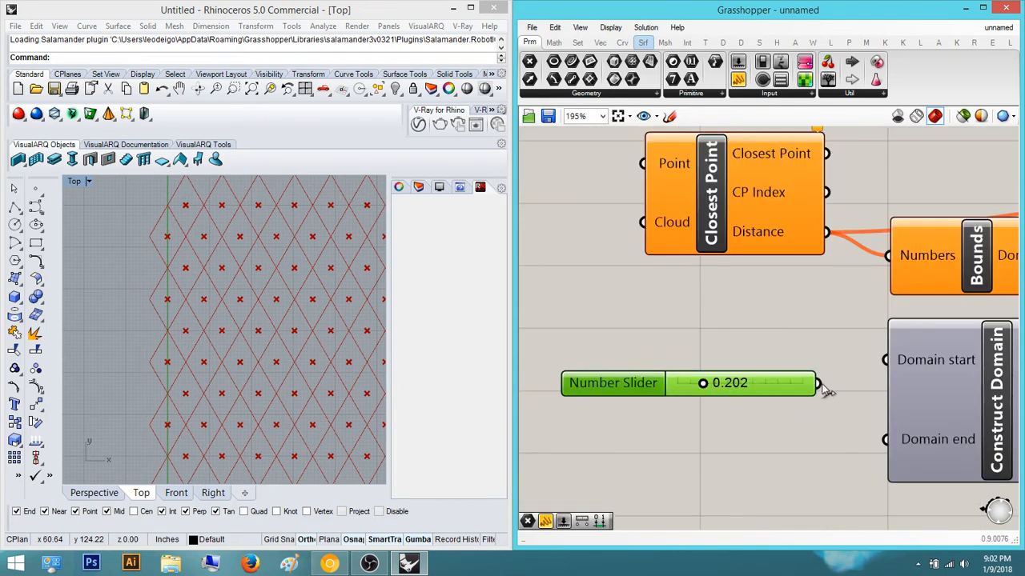
{"action": "left_click_drag", "start_coordinate": [818, 384], "coordinate": [884, 360]}
Add a number slider with value 1 and set its rounding to floating-point numbers
{"action": "double_click", "coordinate": [808, 450]}
{"action": "type", "text": "1"}
{"action": "key", "text": "Return"}
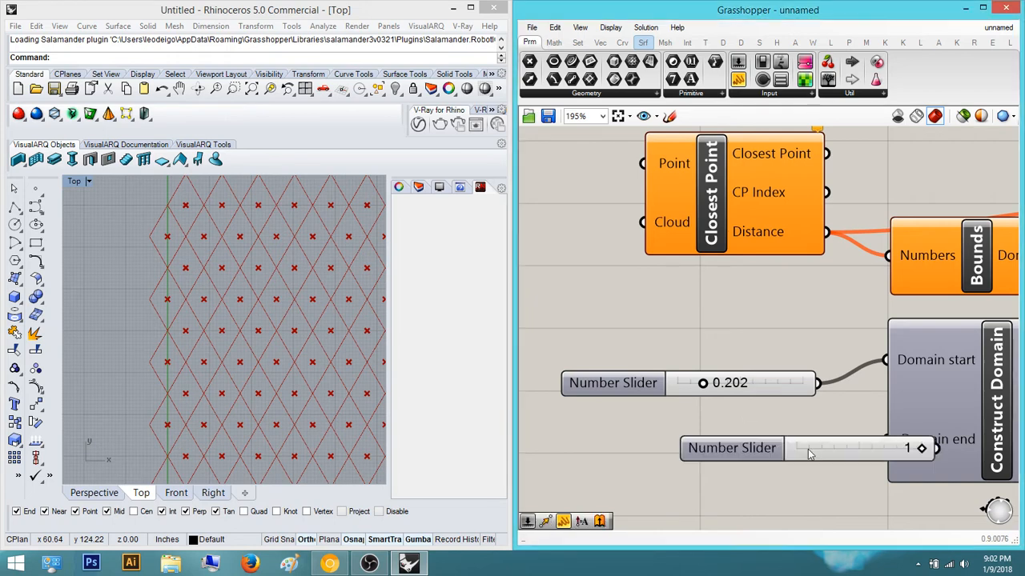
{"action": "double_click", "coordinate": [758, 447]}
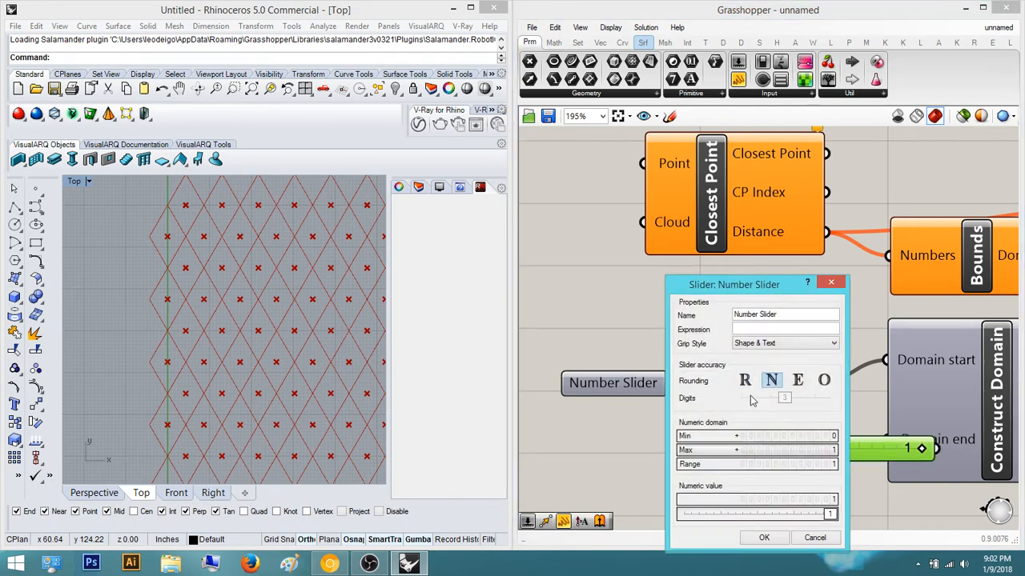
{"action": "left_click", "coordinate": [746, 382]}
{"action": "left_click", "coordinate": [766, 538]}
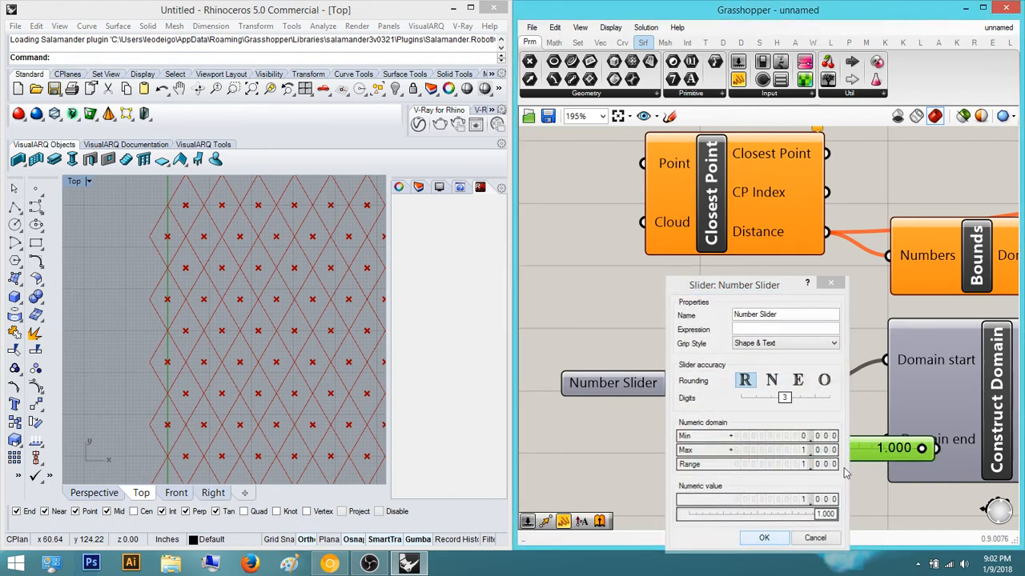
Set the new slider to 0.764, connect it to Construct Domain's Domain end, and align it under the Domain start slider
{"action": "left_click_drag", "start_coordinate": [761, 446], "coordinate": [698, 460]}
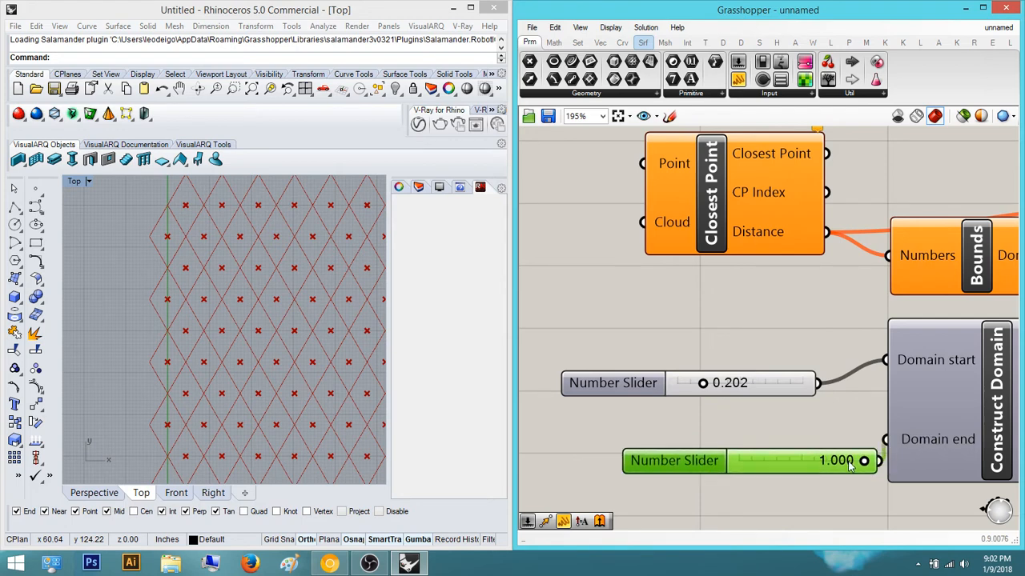
{"action": "left_click_drag", "start_coordinate": [864, 461], "coordinate": [837, 461]}
{"action": "left_click", "coordinate": [800, 497]}
{"action": "scroll", "coordinate": [760, 453], "scroll_direction": "down", "scroll_amount": 5}
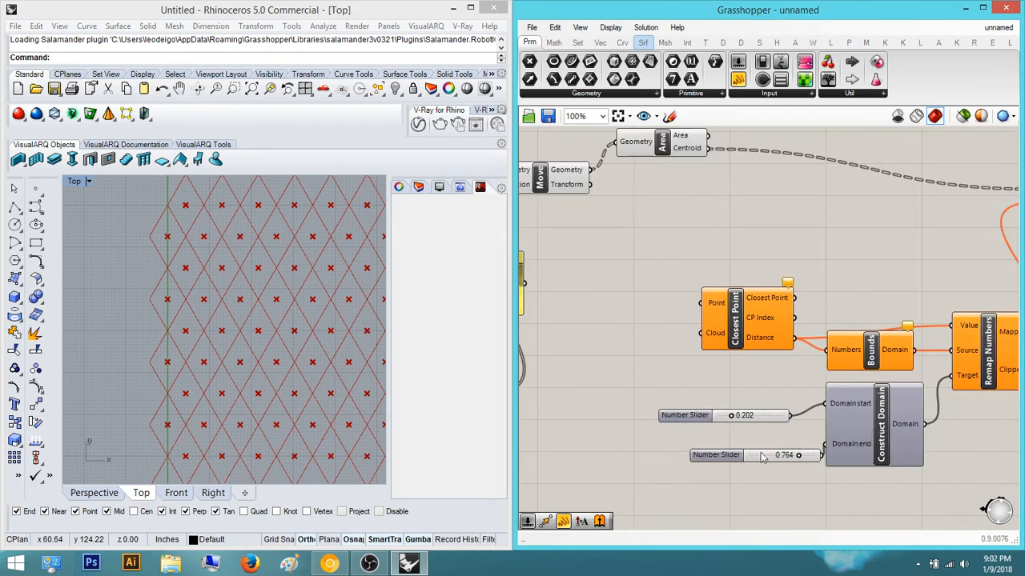
{"action": "left_click_drag", "start_coordinate": [751, 495], "coordinate": [707, 400]}
{"action": "left_click", "coordinate": [742, 402]}
{"action": "scroll", "coordinate": [759, 457], "scroll_direction": "up", "scroll_amount": 3}
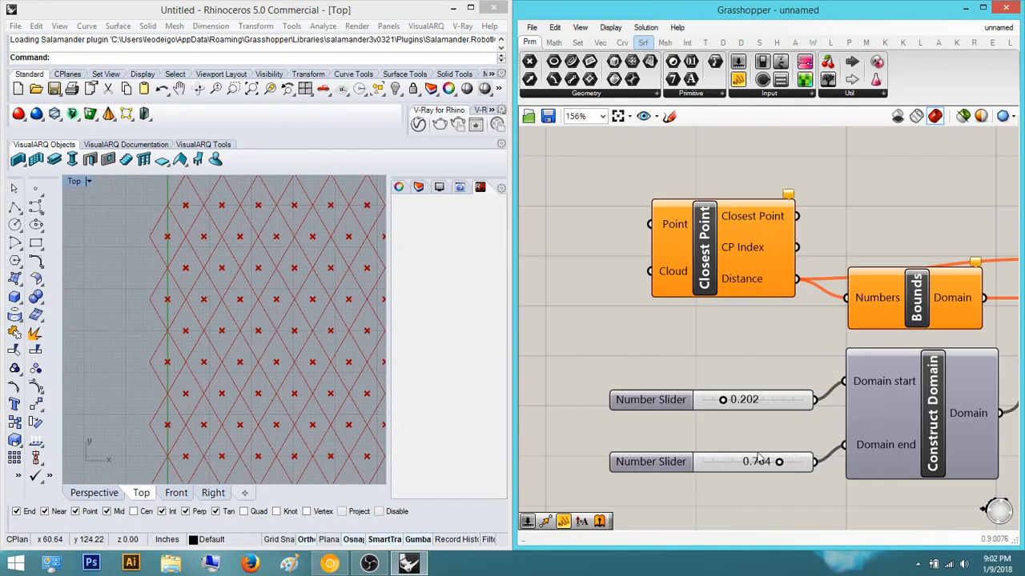
Connect Area's Centroid output to Closest Point's Point input
{"action": "right_click_drag", "start_coordinate": [740, 373], "coordinate": [668, 440]}
{"action": "scroll", "coordinate": [668, 441], "scroll_direction": "down", "scroll_amount": 1}
{"action": "right_click_drag", "start_coordinate": [702, 353], "coordinate": [732, 394]}
{"action": "left_click_drag", "start_coordinate": [626, 362], "coordinate": [634, 169]}
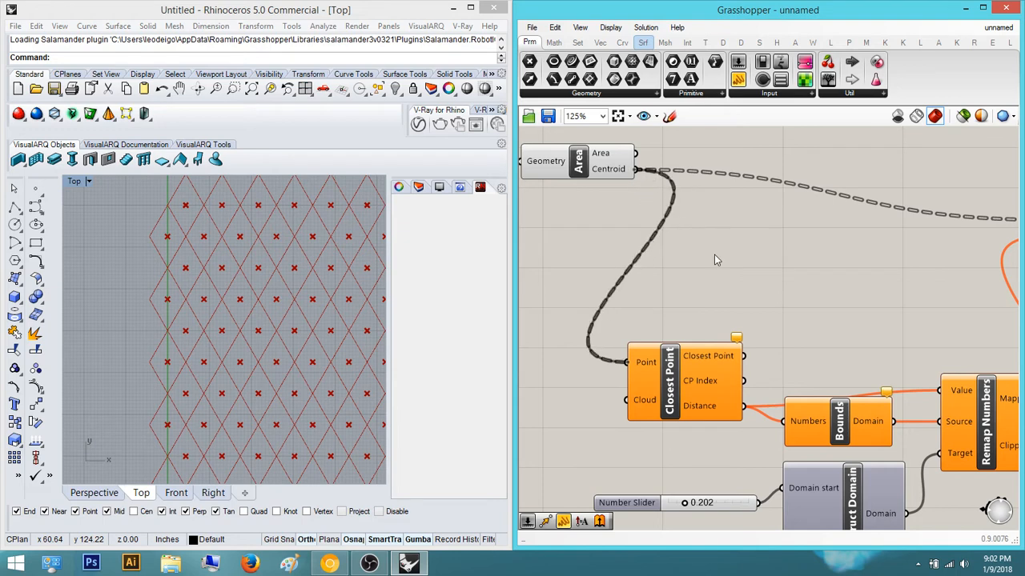
Add a Point parameter beside Closest Point and connect it to the Cloud input
{"action": "right_click_drag", "start_coordinate": [714, 254], "coordinate": [749, 248]}
{"action": "double_click", "coordinate": [595, 374]}
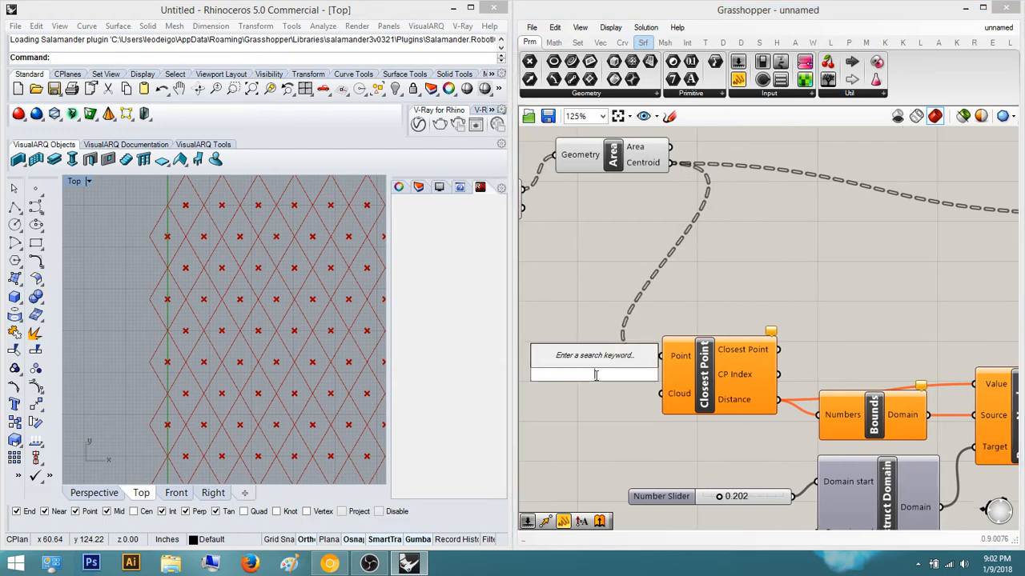
{"action": "type", "text": "point"}
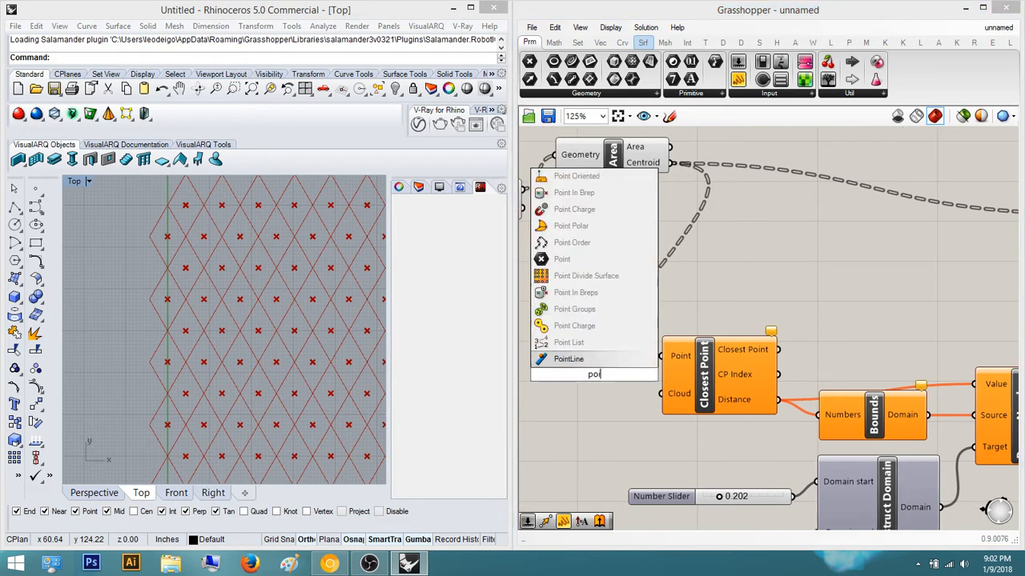
{"action": "key", "text": "Return"}
{"action": "scroll", "coordinate": [635, 371], "scroll_direction": "up", "scroll_amount": 3}
{"action": "left_click_drag", "start_coordinate": [685, 400], "coordinate": [693, 393]}
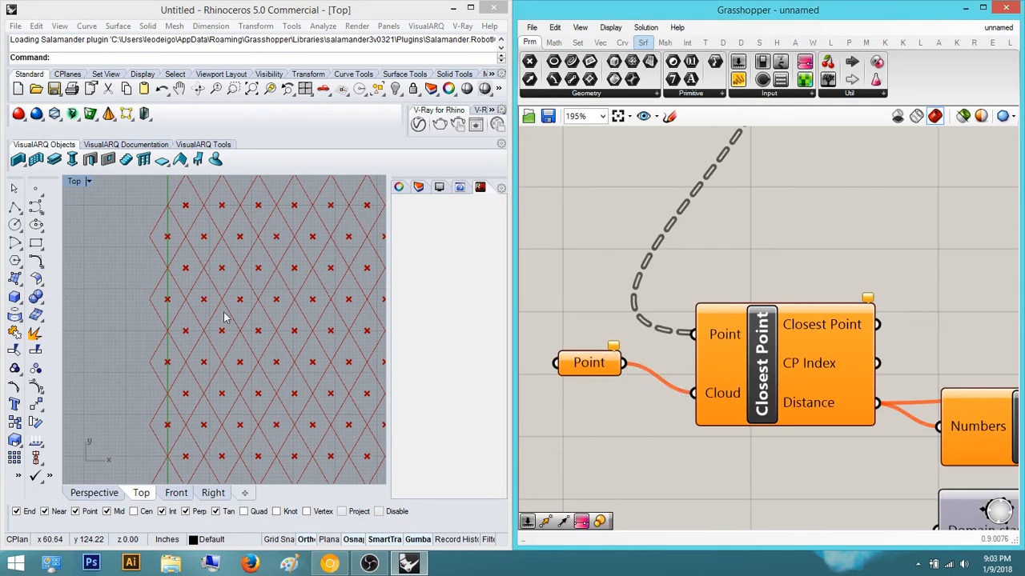
Draw a point inside the diamond grid in Rhino's Top view and assign it to the Point parameter
{"action": "left_click", "coordinate": [36, 189]}
{"action": "left_click", "coordinate": [239, 292]}
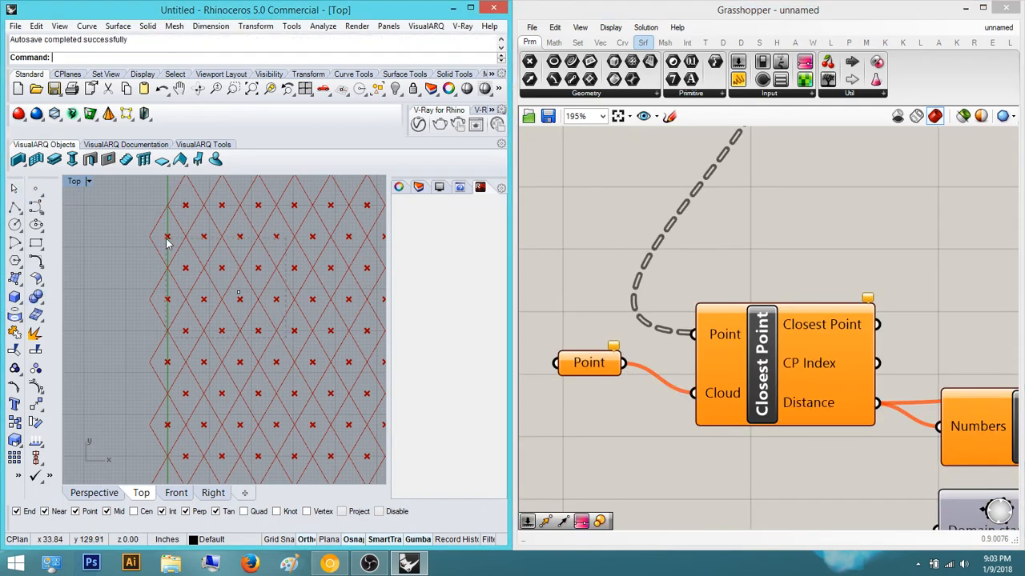
{"action": "left_click", "coordinate": [239, 293]}
{"action": "left_click", "coordinate": [605, 367]}
{"action": "right_click", "coordinate": [604, 367]}
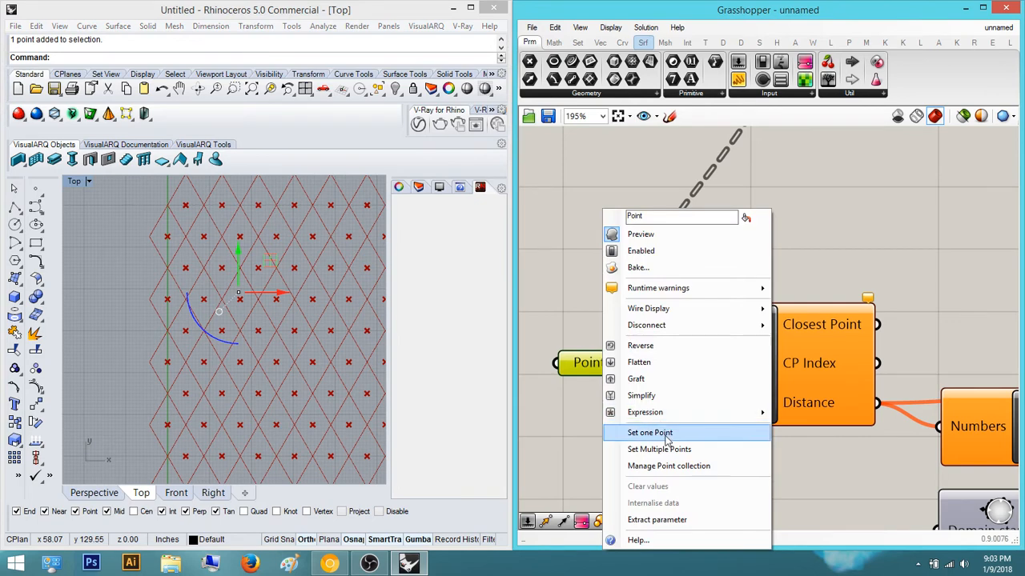
{"action": "left_click", "coordinate": [641, 433]}
{"action": "right_click_drag", "start_coordinate": [636, 428], "coordinate": [585, 435]}
{"action": "left_click", "coordinate": [577, 391]}
{"action": "left_click", "coordinate": [585, 419]}
Add a panel reading Area's Centroid output, enlarge it, and place it above the Centroid wire
{"action": "right_click_drag", "start_coordinate": [675, 288], "coordinate": [645, 296]}
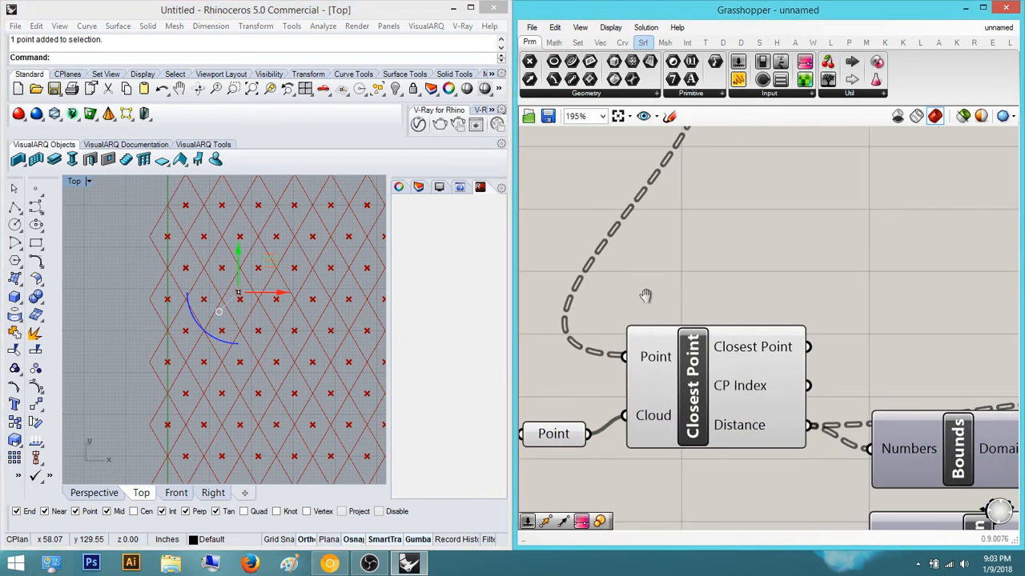
{"action": "scroll", "coordinate": [801, 372], "scroll_direction": "down", "scroll_amount": 2}
{"action": "right_click_drag", "start_coordinate": [801, 373], "coordinate": [615, 382]}
{"action": "right_click_drag", "start_coordinate": [772, 289], "coordinate": [879, 305]}
{"action": "right_click_drag", "start_coordinate": [919, 370], "coordinate": [770, 357]}
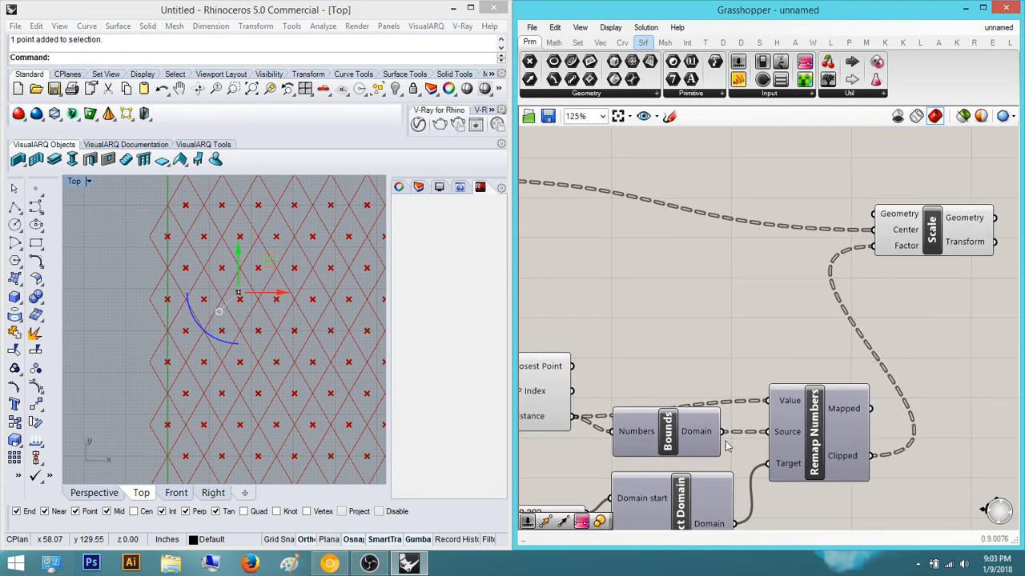
{"action": "right_click_drag", "start_coordinate": [726, 446], "coordinate": [865, 401]}
{"action": "scroll", "coordinate": [861, 453], "scroll_direction": "down", "scroll_amount": 2}
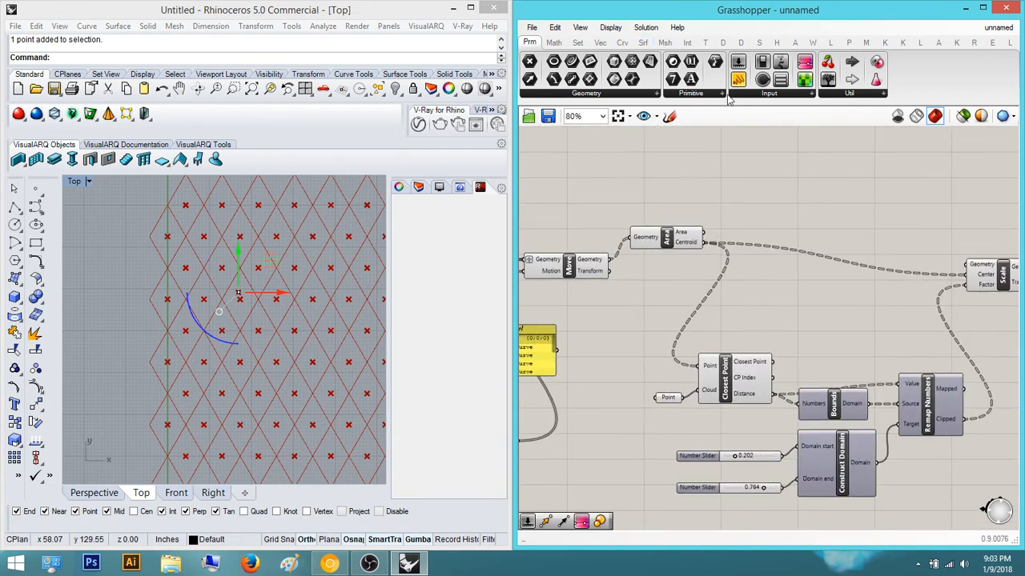
{"action": "left_click_drag", "start_coordinate": [869, 190], "coordinate": [703, 242]}
{"action": "left_click_drag", "start_coordinate": [849, 211], "coordinate": [870, 373]}
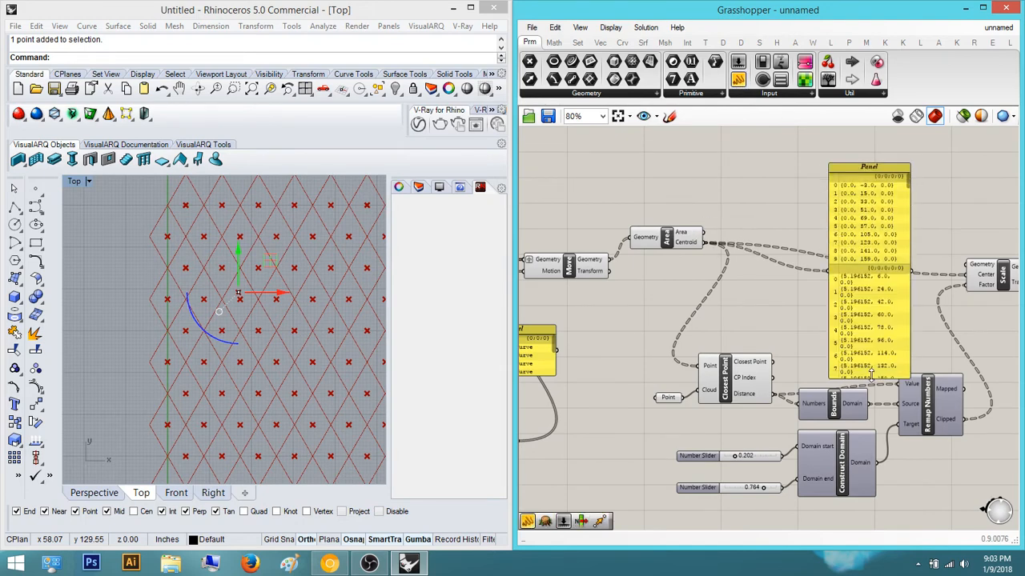
{"action": "right_click_drag", "start_coordinate": [791, 396], "coordinate": [714, 448]}
{"action": "left_click_drag", "start_coordinate": [826, 267], "coordinate": [845, 109]}
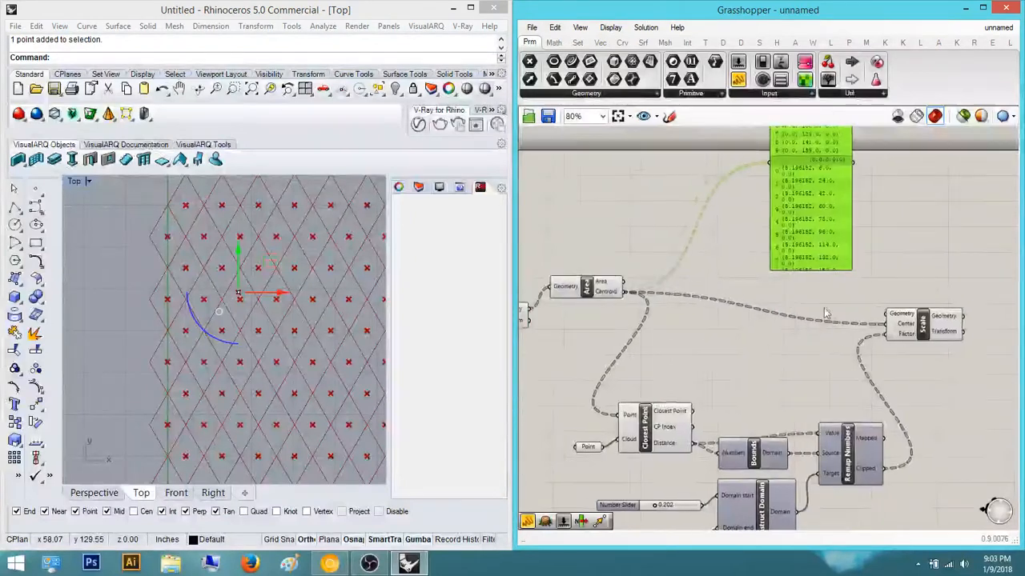
Add a second panel reading Move's Geometry output, enlarge it, and place it beside the centroid panel
{"action": "right_click_drag", "start_coordinate": [825, 311], "coordinate": [916, 327]}
{"action": "left_click_drag", "start_coordinate": [848, 300], "coordinate": [623, 326]}
{"action": "left_click_drag", "start_coordinate": [856, 324], "coordinate": [809, 381]}
{"action": "left_click_drag", "start_coordinate": [818, 345], "coordinate": [825, 308]}
{"action": "right_click_drag", "start_coordinate": [827, 327], "coordinate": [820, 428]}
{"action": "scroll", "coordinate": [810, 374], "scroll_direction": "up", "scroll_amount": 2}
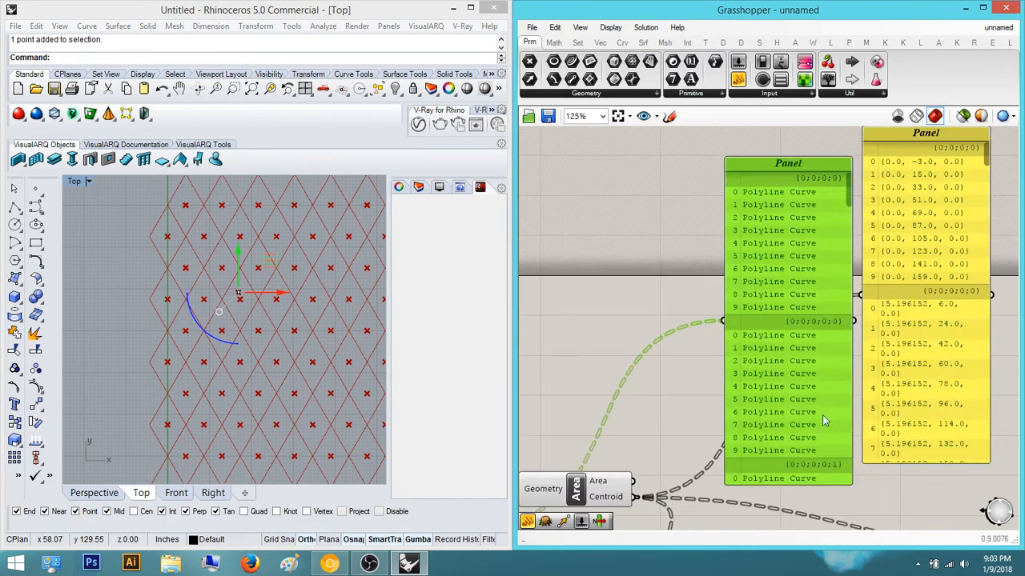
Connect Move's Geometry output to Scale's Geometry input
{"action": "scroll", "coordinate": [727, 318], "scroll_direction": "down", "scroll_amount": 2}
{"action": "scroll", "coordinate": [727, 310], "scroll_direction": "down", "scroll_amount": 3}
{"action": "left_click_drag", "start_coordinate": [704, 308], "coordinate": [757, 309]}
Move the attractor point around the grid in Rhino's Top view to test the diamond scaling
{"action": "scroll", "coordinate": [984, 312], "scroll_direction": "up", "scroll_amount": 4}
{"action": "scroll", "coordinate": [288, 297], "scroll_direction": "down", "scroll_amount": 6}
{"action": "right_click_drag", "start_coordinate": [261, 375], "coordinate": [267, 293]}
{"action": "left_click_drag", "start_coordinate": [232, 204], "coordinate": [233, 313]}
{"action": "left_click_drag", "start_coordinate": [267, 356], "coordinate": [258, 359]}
{"action": "right_click_drag", "start_coordinate": [257, 359], "coordinate": [249, 361]}
{"action": "left_click_drag", "start_coordinate": [252, 358], "coordinate": [321, 358]}
{"action": "right_click_drag", "start_coordinate": [321, 359], "coordinate": [259, 327]}
{"action": "scroll", "coordinate": [347, 356], "scroll_direction": "up", "scroll_amount": 2}
{"action": "scroll", "coordinate": [244, 314], "scroll_direction": "down", "scroll_amount": 4}
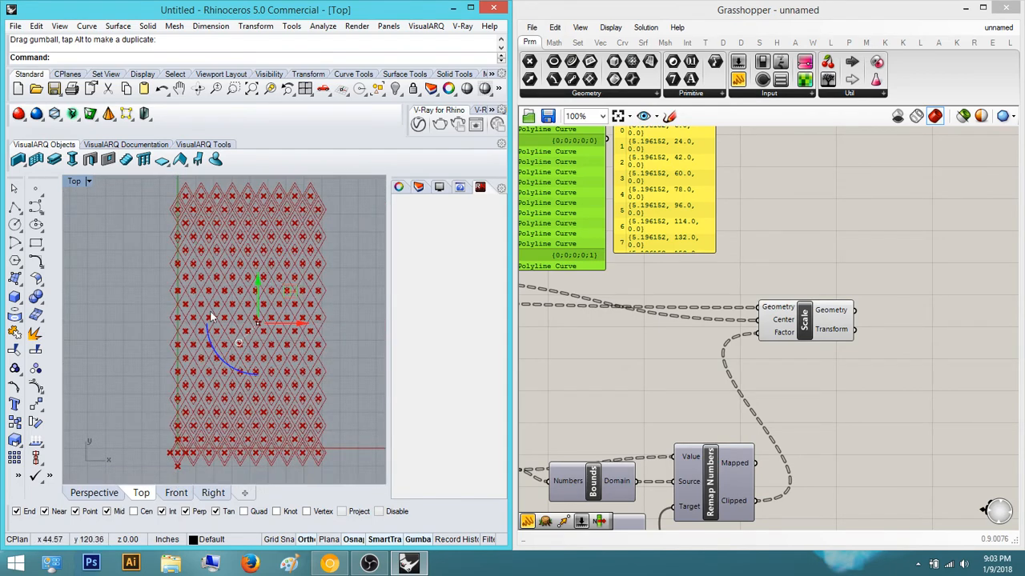
Examine the Closest Point, Bounds and Remap Numbers chain that drives the scale factor
{"action": "right_click_drag", "start_coordinate": [644, 393], "coordinate": [794, 358]}
{"action": "scroll", "coordinate": [674, 389], "scroll_direction": "up", "scroll_amount": 1}
{"action": "left_click", "coordinate": [645, 406]}
{"action": "left_click", "coordinate": [674, 411]}
{"action": "right_click_drag", "start_coordinate": [674, 411], "coordinate": [728, 319]}
{"action": "left_click", "coordinate": [693, 415]}
{"action": "left_click", "coordinate": [756, 388]}
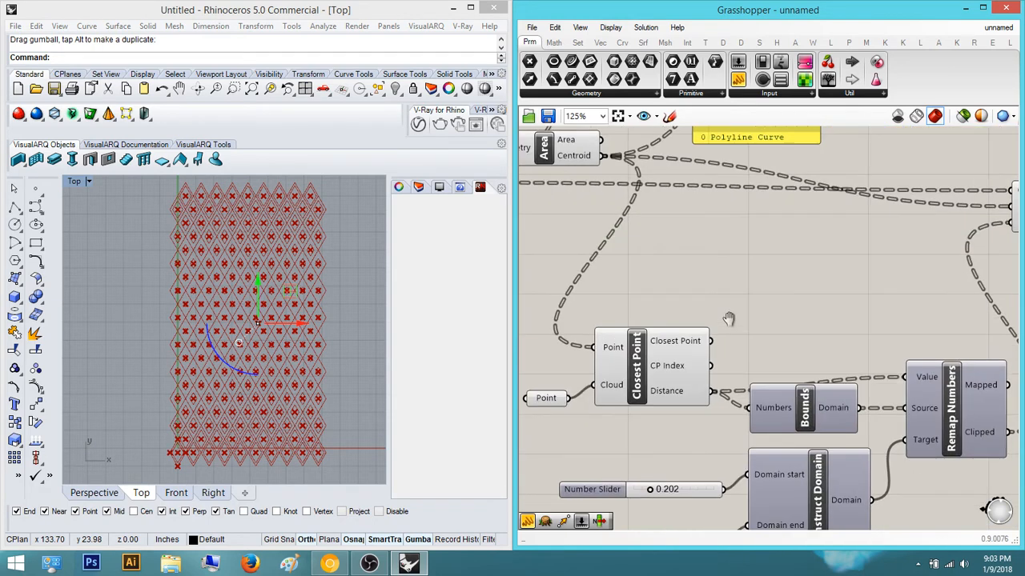
{"action": "right_click_drag", "start_coordinate": [777, 355], "coordinate": [732, 338]}
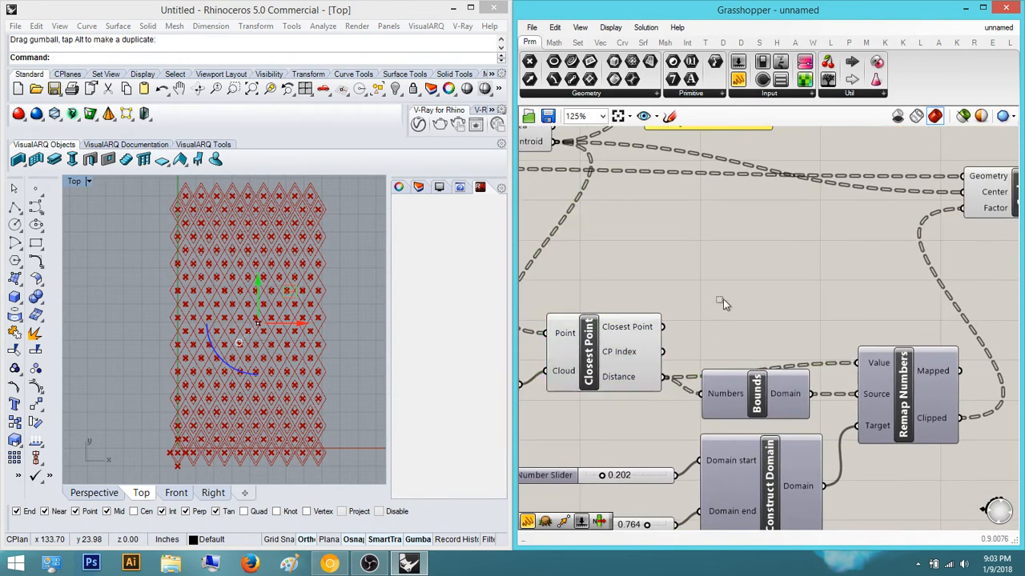
{"action": "right_click_drag", "start_coordinate": [722, 300], "coordinate": [905, 306]}
{"action": "right_click_drag", "start_coordinate": [801, 374], "coordinate": [755, 370]}
{"action": "left_click", "coordinate": [729, 344]}
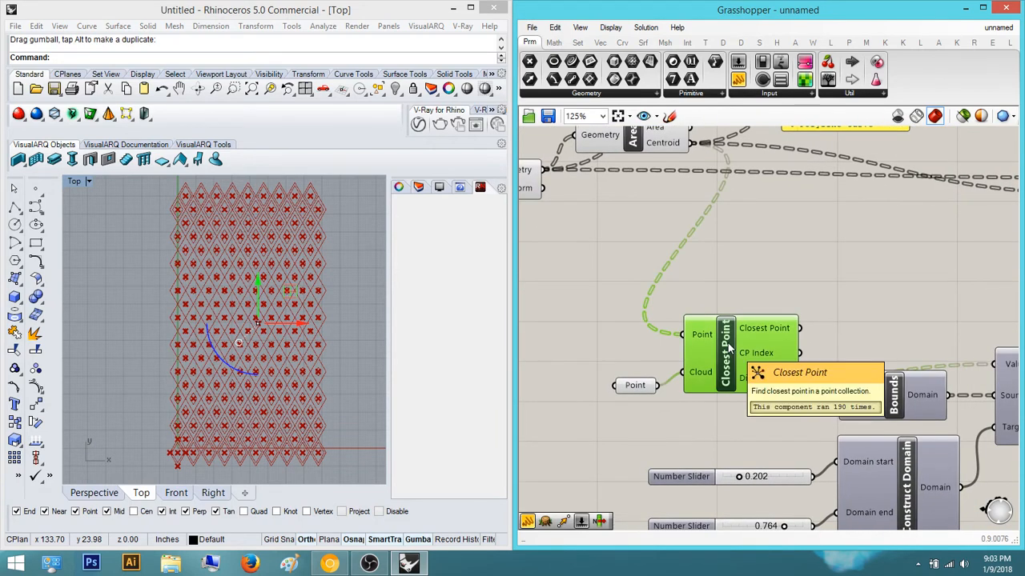
Add a Distance component between Area's Centroid as Point A and the Point parameter as Point B, and feed its output to Bounds' Numbers
{"action": "double_click", "coordinate": [841, 292]}
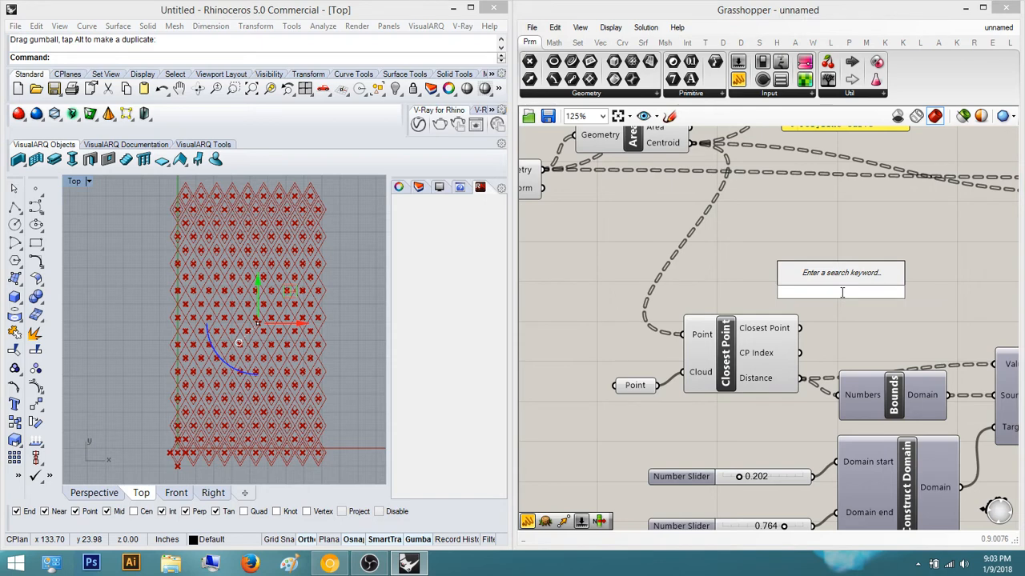
{"action": "type", "text": "distance"}
{"action": "key", "text": "Return"}
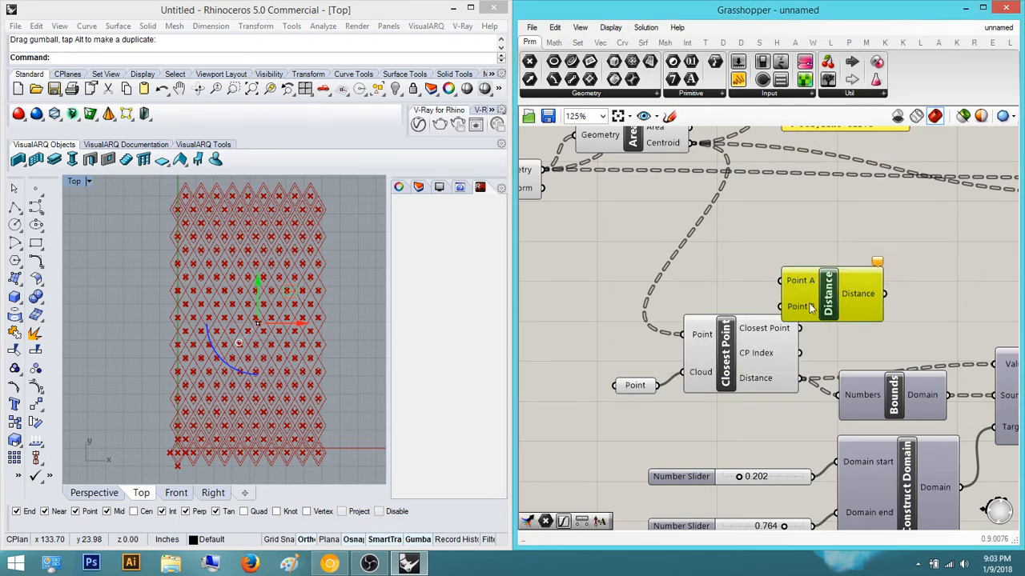
{"action": "left_click_drag", "start_coordinate": [810, 308], "coordinate": [838, 395]}
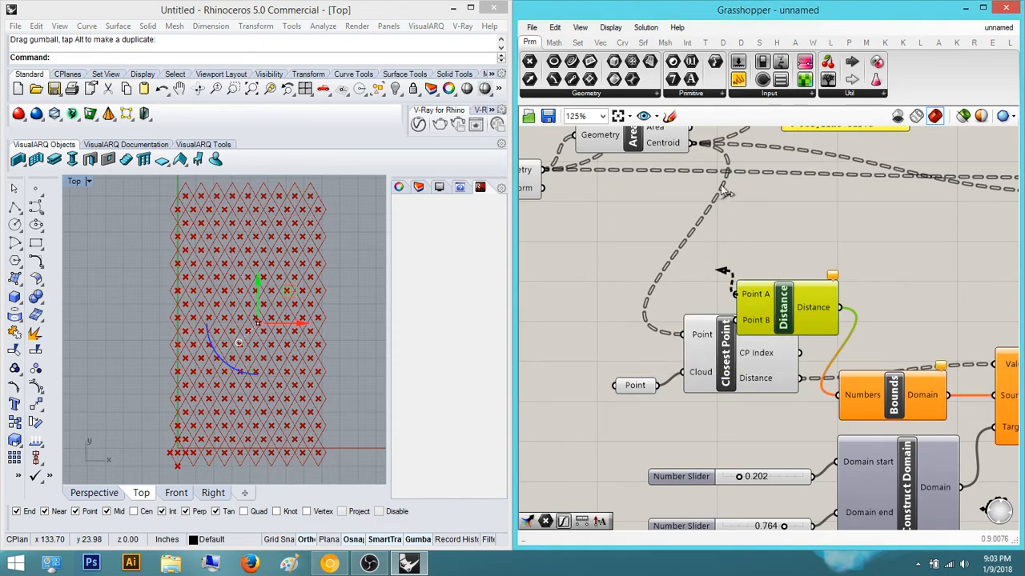
{"action": "left_click_drag", "start_coordinate": [723, 191], "coordinate": [699, 150]}
{"action": "left_click_drag", "start_coordinate": [734, 320], "coordinate": [657, 385]}
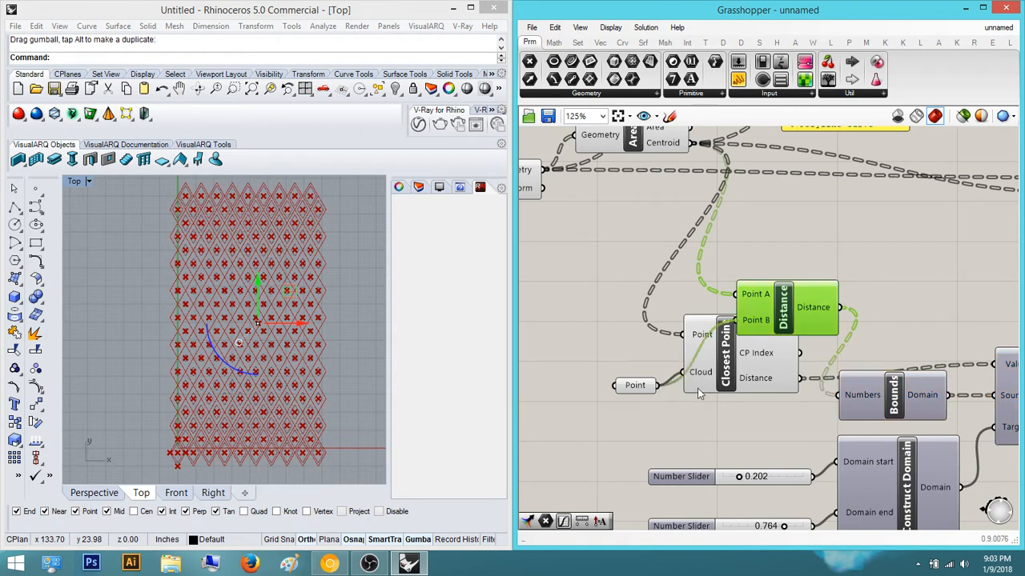
Move the Distance component clear of Closest Point and flatten its Point A input
{"action": "left_click", "coordinate": [743, 381]}
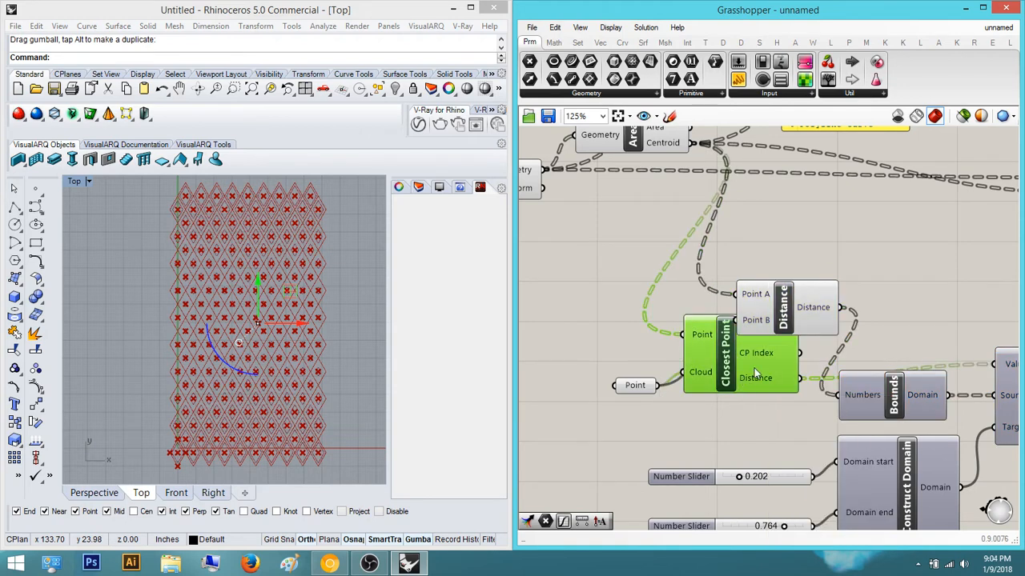
{"action": "left_click_drag", "start_coordinate": [794, 303], "coordinate": [811, 265]}
{"action": "right_click", "coordinate": [767, 259]}
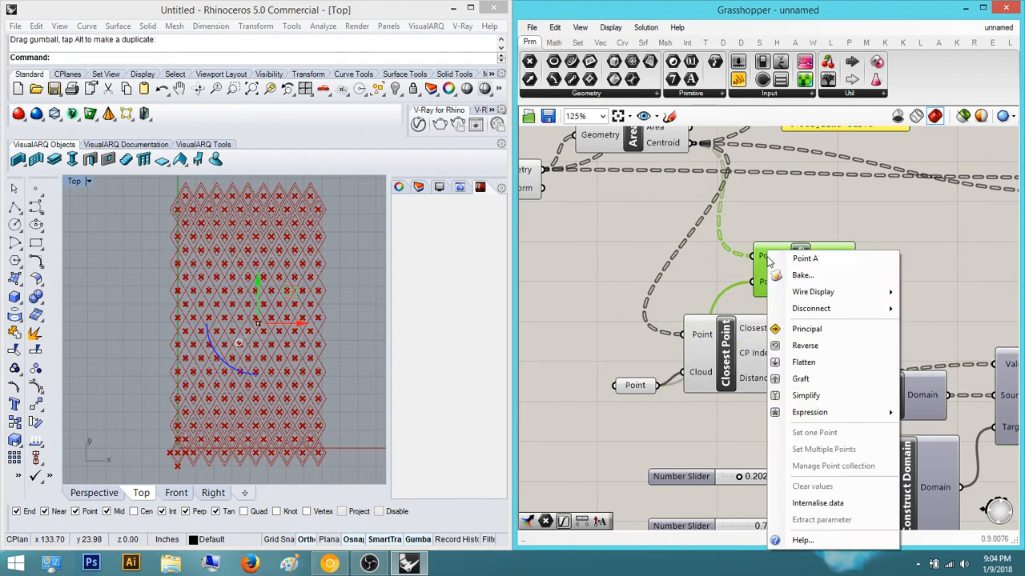
{"action": "left_click", "coordinate": [828, 370]}
{"action": "left_click", "coordinate": [841, 352]}
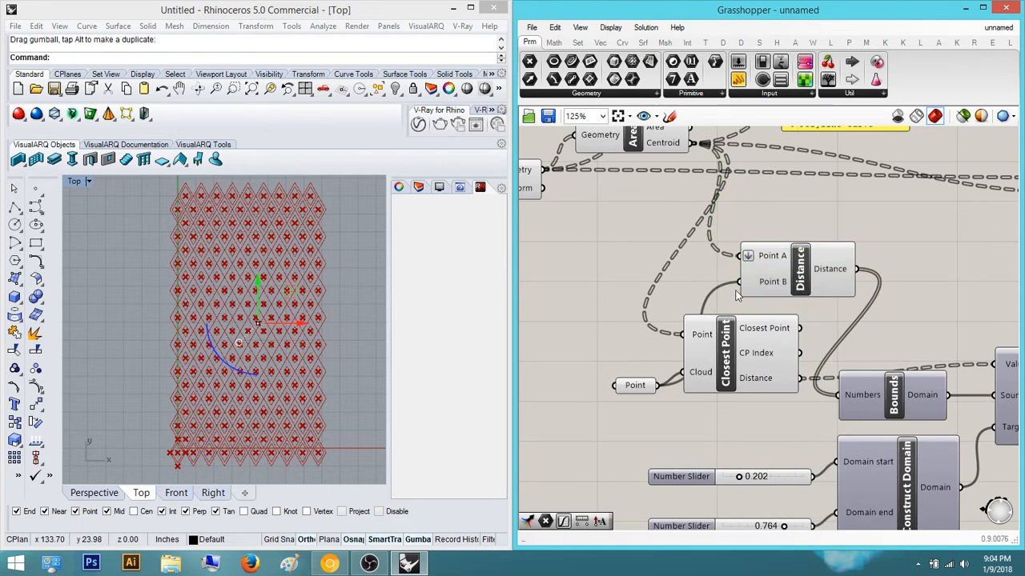
Inspect the diamond grid in Rhino's Top view and the data structure of Scale's Geometry output
{"action": "scroll", "coordinate": [732, 298], "scroll_direction": "up", "scroll_amount": 1}
{"action": "right_click_drag", "start_coordinate": [699, 350], "coordinate": [752, 342]}
{"action": "left_click", "coordinate": [847, 274]}
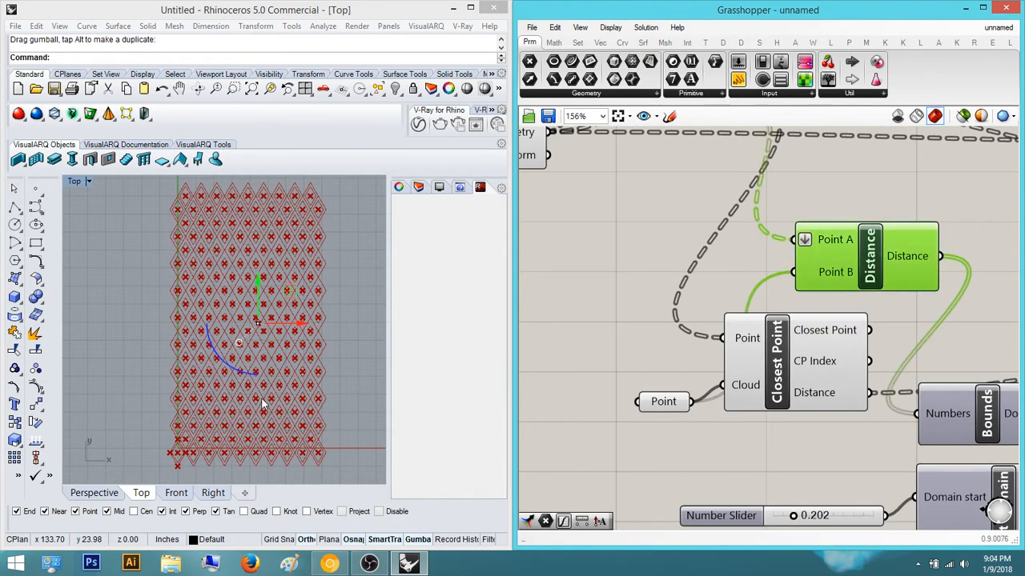
{"action": "scroll", "coordinate": [261, 277], "scroll_direction": "up", "scroll_amount": 8}
{"action": "scroll", "coordinate": [262, 277], "scroll_direction": "down", "scroll_amount": 5}
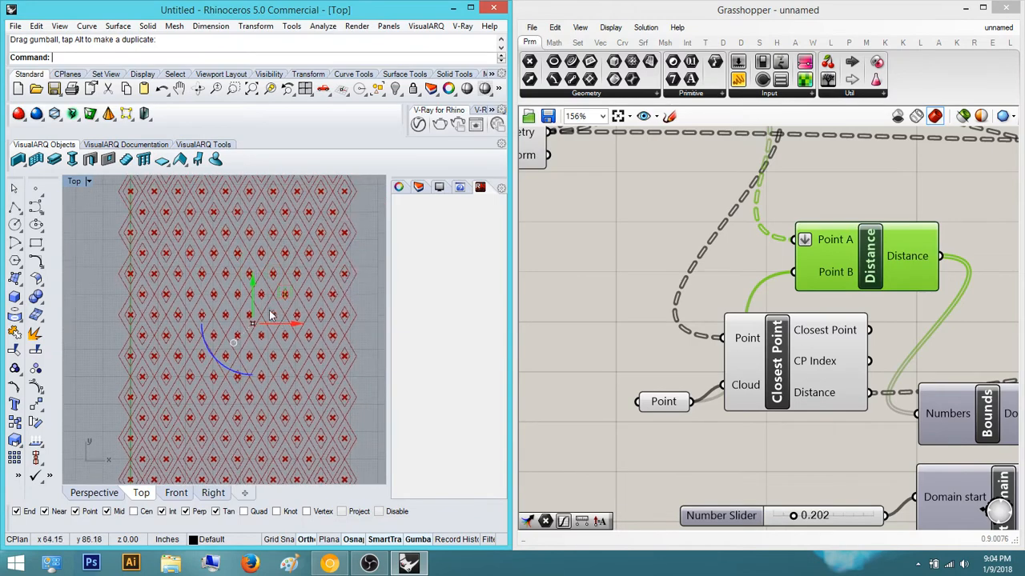
{"action": "scroll", "coordinate": [250, 370], "scroll_direction": "down", "scroll_amount": 4}
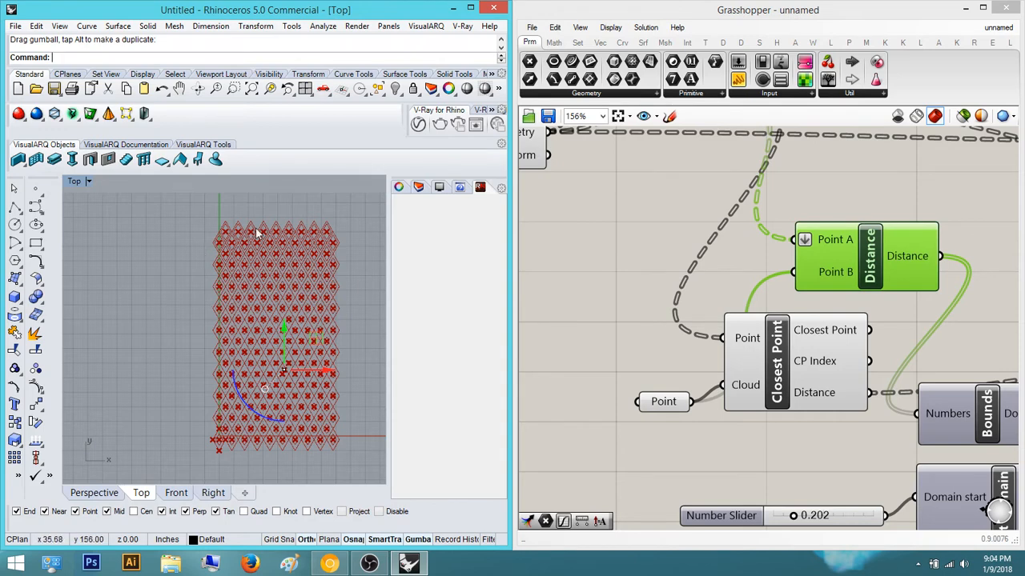
{"action": "scroll", "coordinate": [638, 337], "scroll_direction": "down", "scroll_amount": 3}
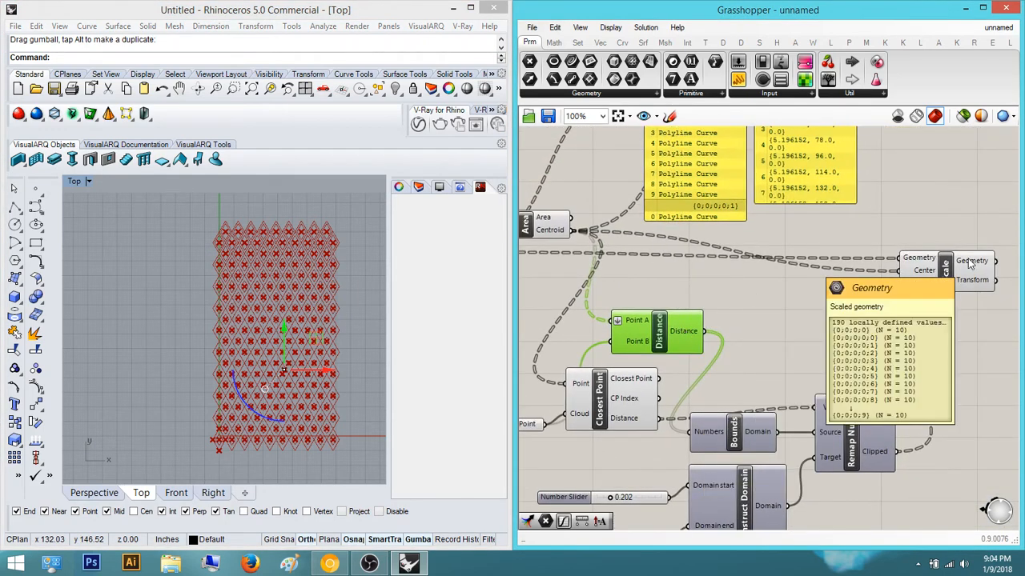
{"action": "right_click_drag", "start_coordinate": [570, 262], "coordinate": [647, 267]}
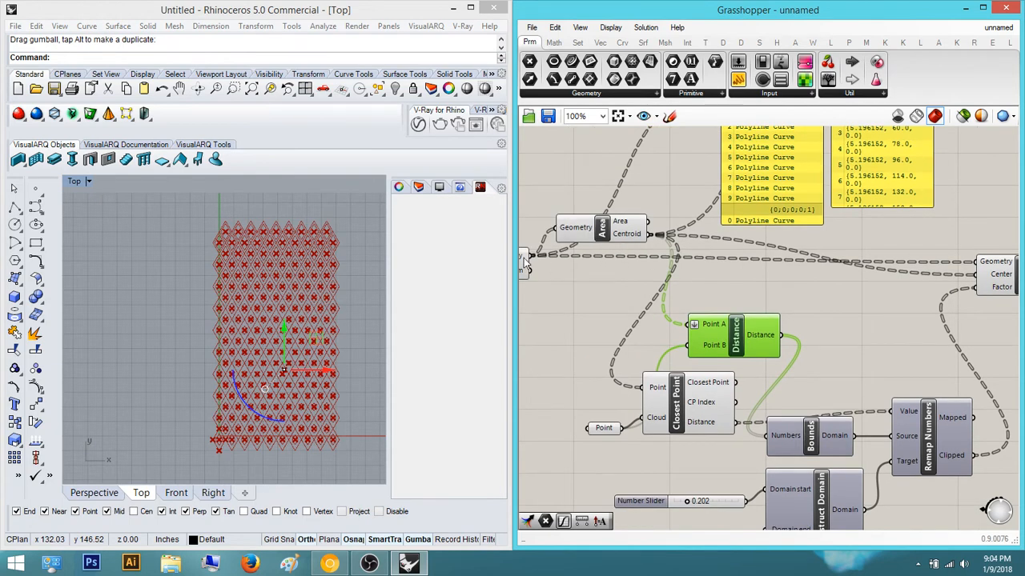
{"action": "right_click_drag", "start_coordinate": [903, 360], "coordinate": [757, 364]}
Try flattening Scale's Geometry input, and turn the flattening back off
{"action": "left_click", "coordinate": [861, 268]}
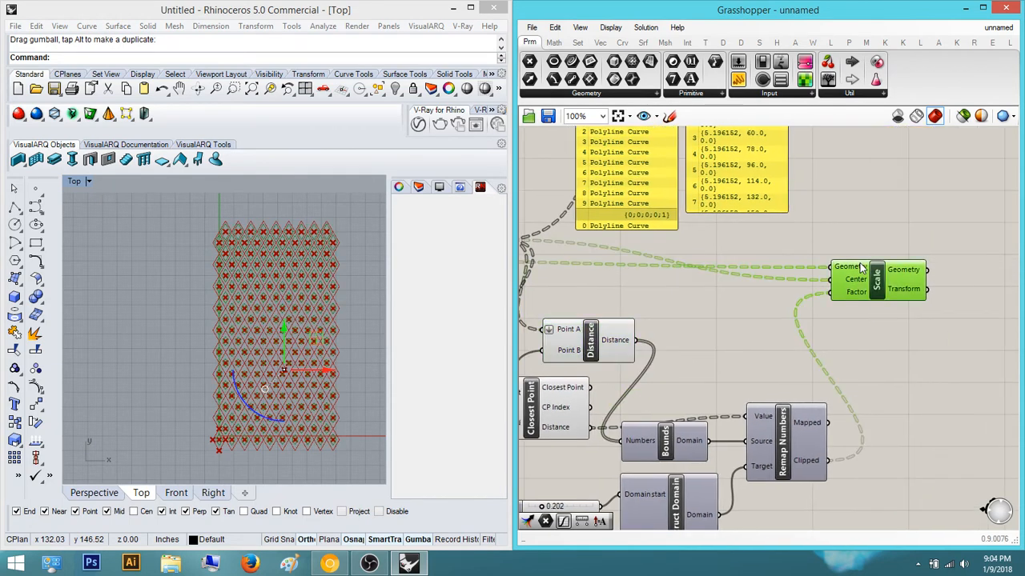
{"action": "right_click", "coordinate": [861, 267]}
{"action": "left_click", "coordinate": [905, 372]}
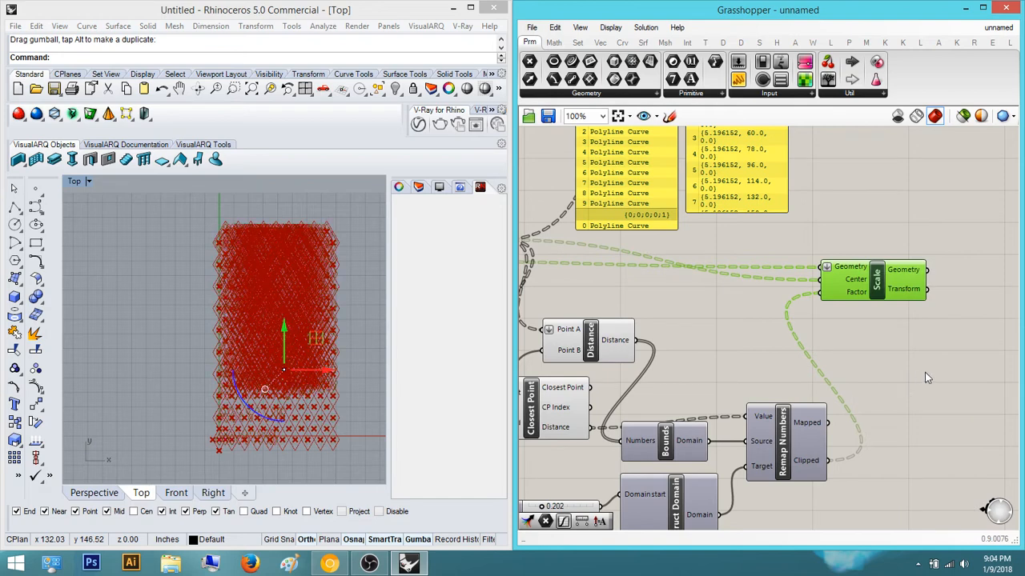
{"action": "left_click", "coordinate": [863, 276]}
{"action": "right_click", "coordinate": [854, 268]}
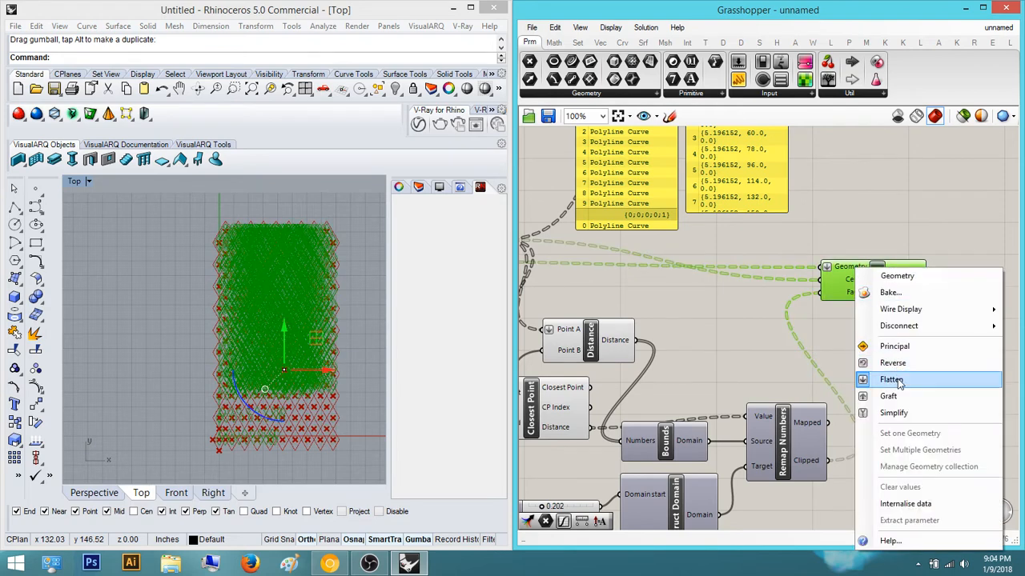
{"action": "left_click", "coordinate": [899, 384]}
{"action": "left_click", "coordinate": [914, 389]}
Delete the Closest Point component from the definition
{"action": "right_click_drag", "start_coordinate": [800, 446], "coordinate": [901, 395]}
{"action": "scroll", "coordinate": [692, 355], "scroll_direction": "up", "scroll_amount": 2}
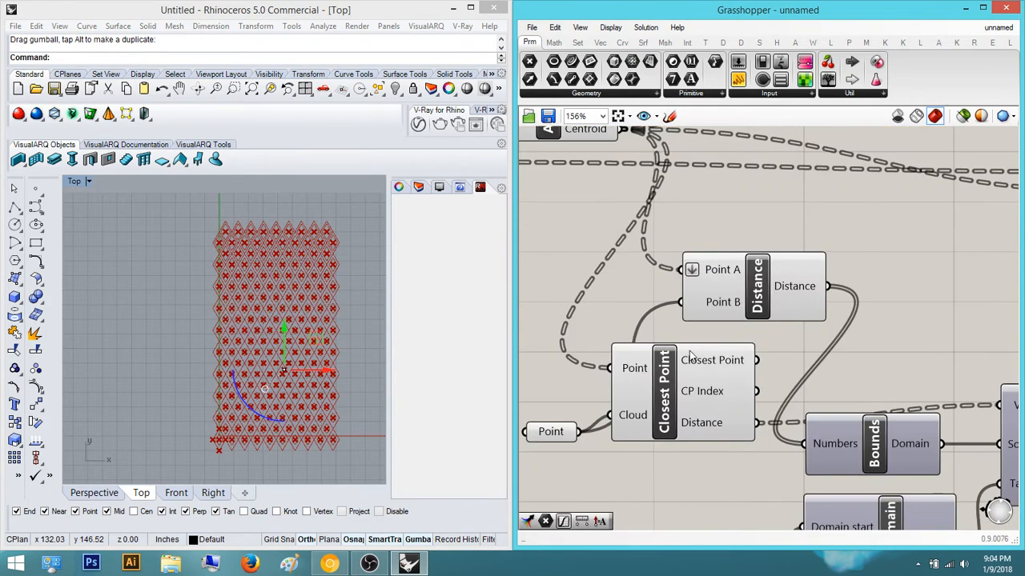
{"action": "left_click", "coordinate": [674, 389]}
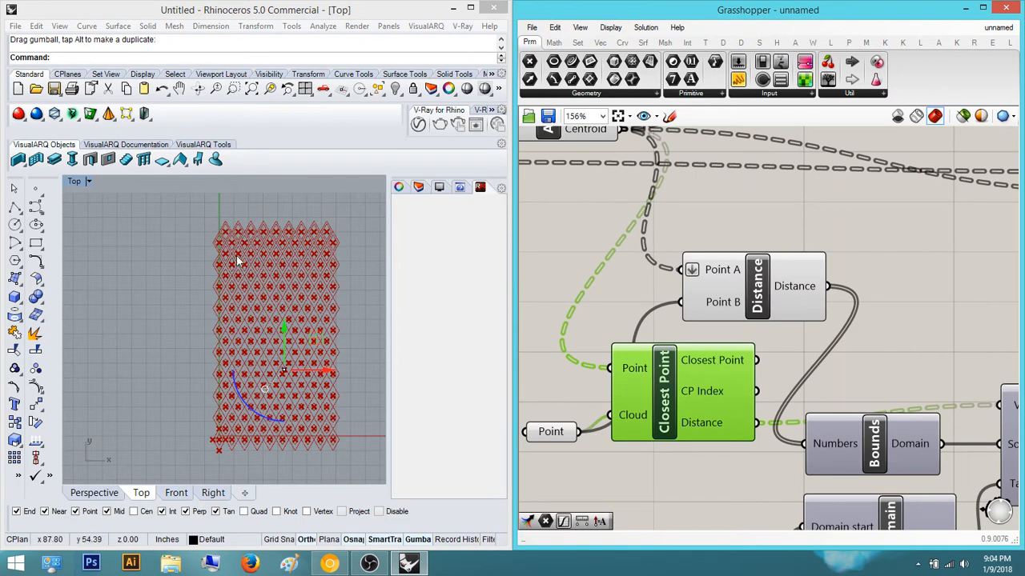
{"action": "scroll", "coordinate": [235, 360], "scroll_direction": "up", "scroll_amount": 2}
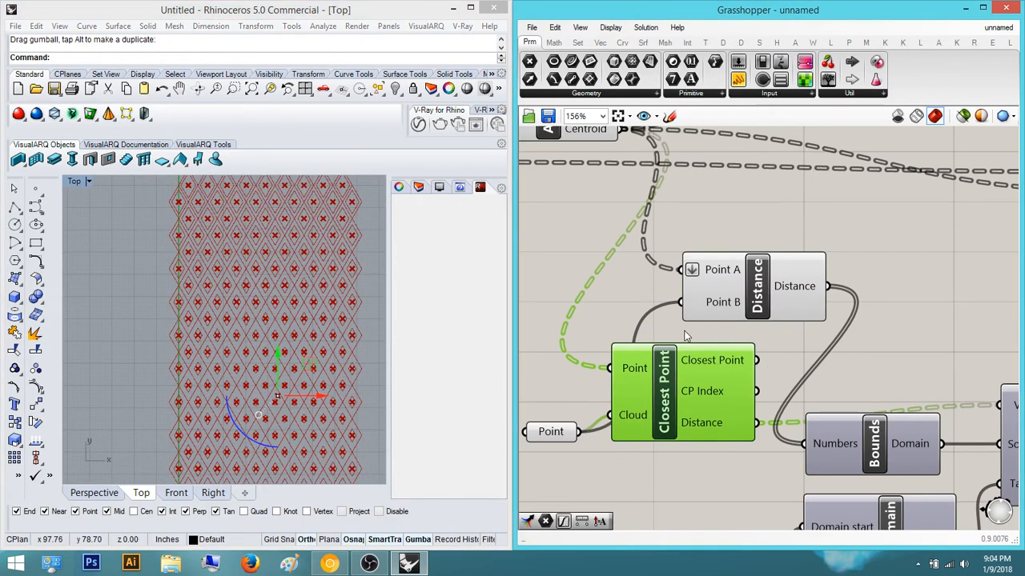
{"action": "scroll", "coordinate": [741, 300], "scroll_direction": "down", "scroll_amount": 5}
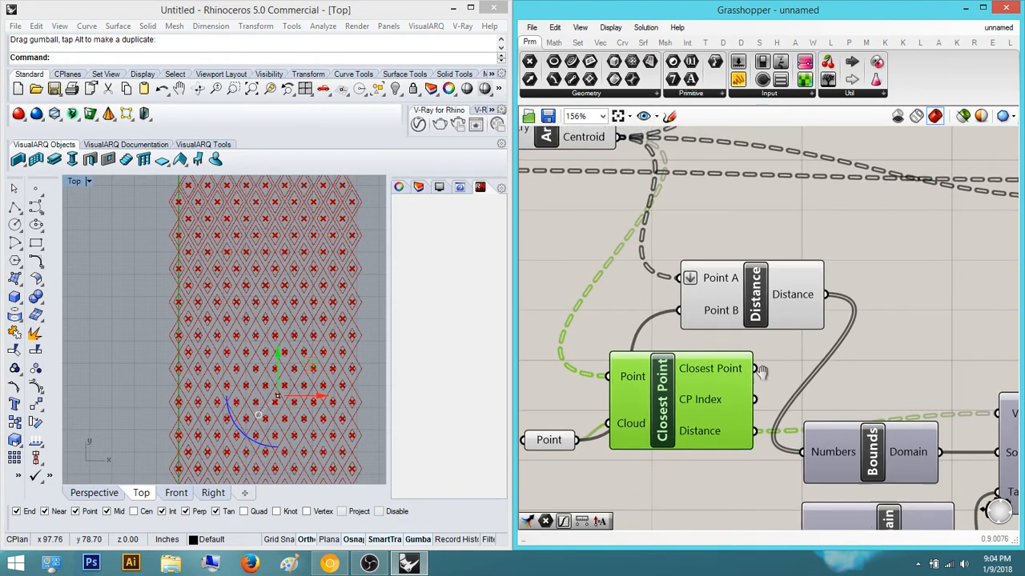
{"action": "right_click_drag", "start_coordinate": [811, 244], "coordinate": [778, 309]}
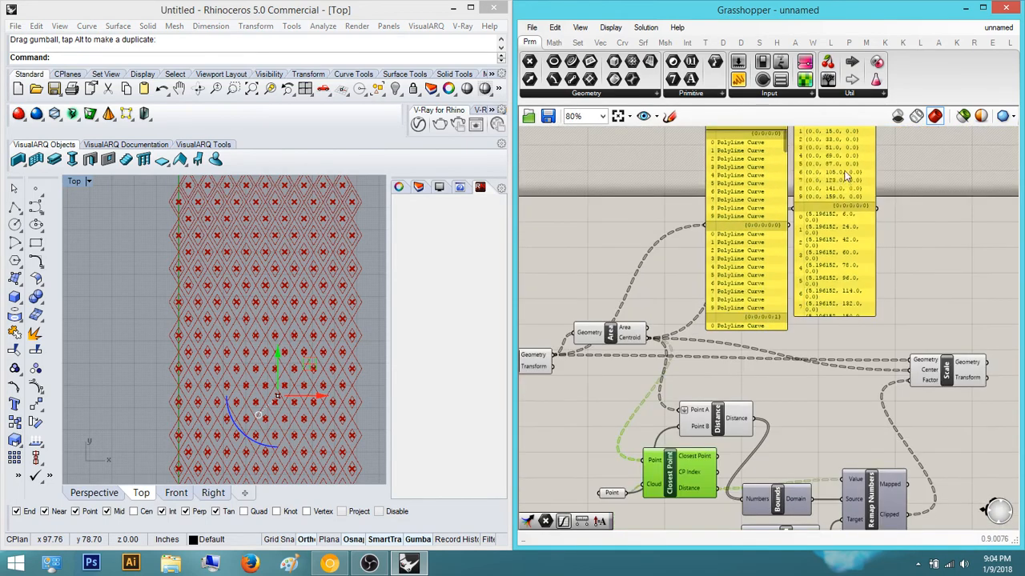
{"action": "right_click_drag", "start_coordinate": [616, 391], "coordinate": [654, 305]}
{"action": "scroll", "coordinate": [653, 305], "scroll_direction": "up", "scroll_amount": 1}
{"action": "mouse_move", "coordinate": [760, 400]}
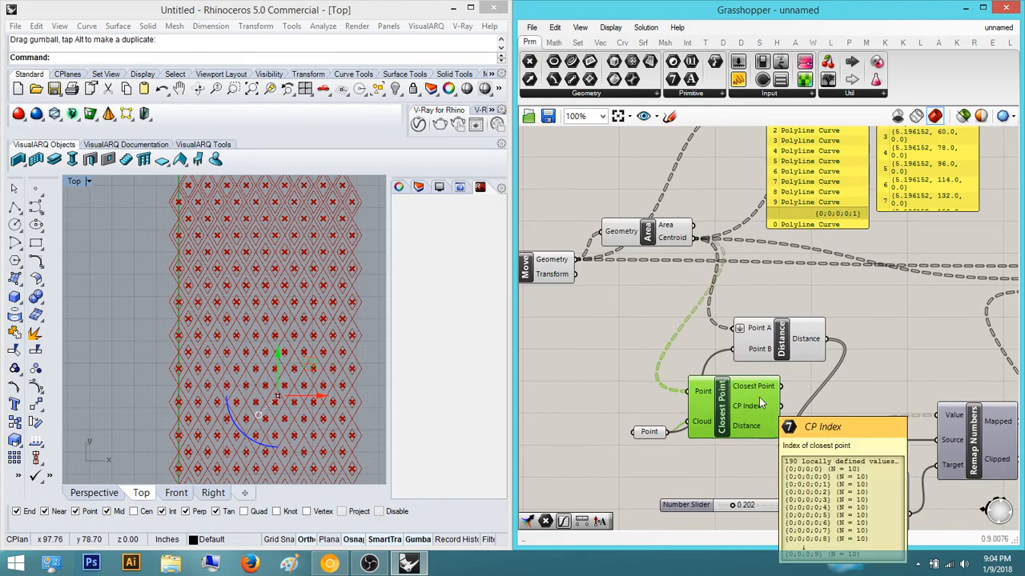
{"action": "key", "text": "Delete"}
Place the Distance component between Point and Bounds, and connect its output to Remap Numbers' Value input
{"action": "left_click_drag", "start_coordinate": [780, 344], "coordinate": [729, 435]}
{"action": "right_click_drag", "start_coordinate": [822, 374], "coordinate": [836, 341]}
{"action": "left_click_drag", "start_coordinate": [791, 396], "coordinate": [951, 382]}
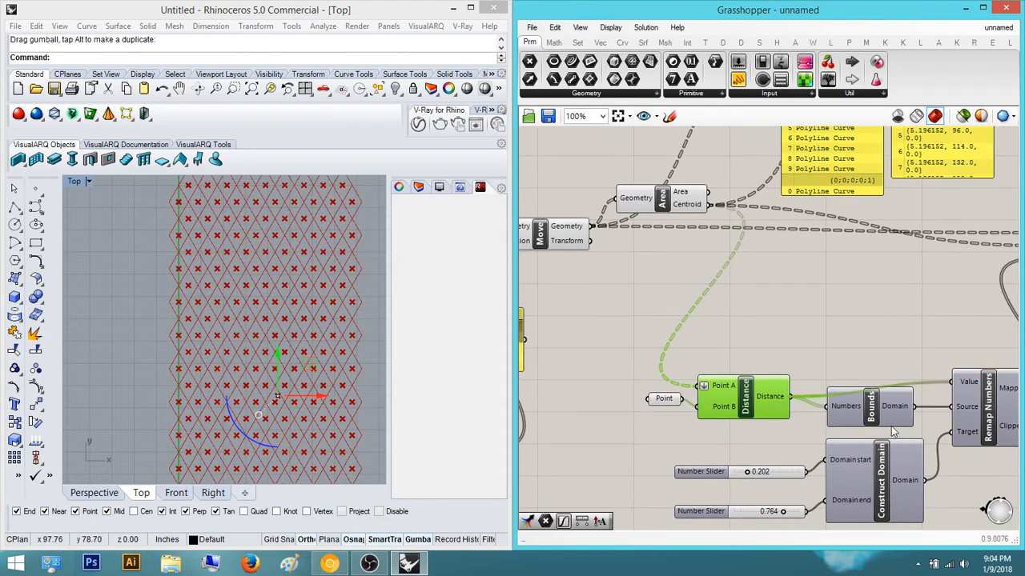
{"action": "left_click_drag", "start_coordinate": [756, 402], "coordinate": [771, 386]}
{"action": "left_click", "coordinate": [812, 337]}
{"action": "right_click_drag", "start_coordinate": [812, 336], "coordinate": [836, 349]}
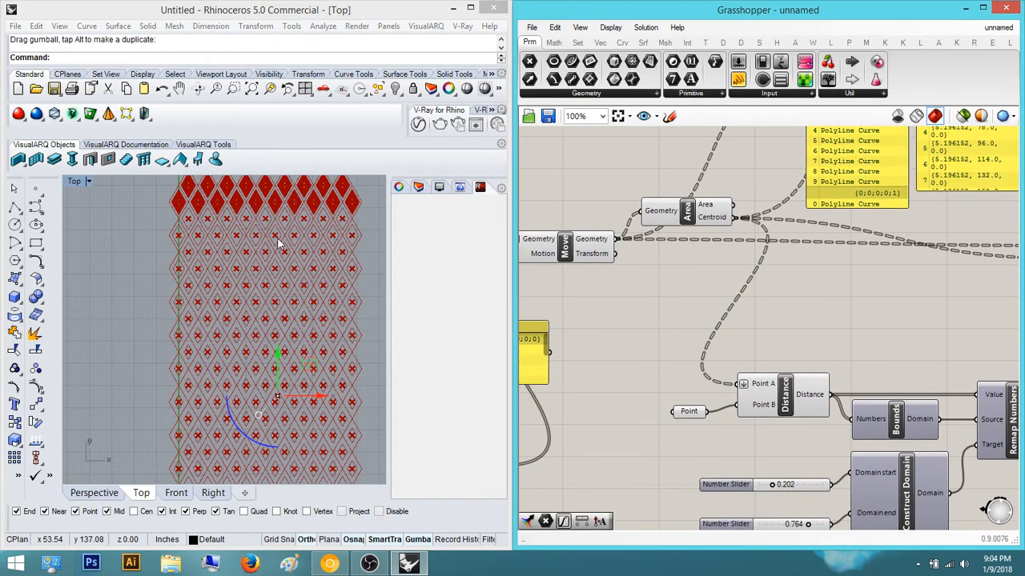
Examine the overlapping scaled diamonds in Rhino's Top view and the data structure of Scale's Geometry output
{"action": "right_click_drag", "start_coordinate": [268, 184], "coordinate": [250, 235]}
{"action": "scroll", "coordinate": [250, 235], "scroll_direction": "up", "scroll_amount": 2}
{"action": "scroll", "coordinate": [251, 244], "scroll_direction": "up", "scroll_amount": 5}
{"action": "scroll", "coordinate": [245, 256], "scroll_direction": "down", "scroll_amount": 5}
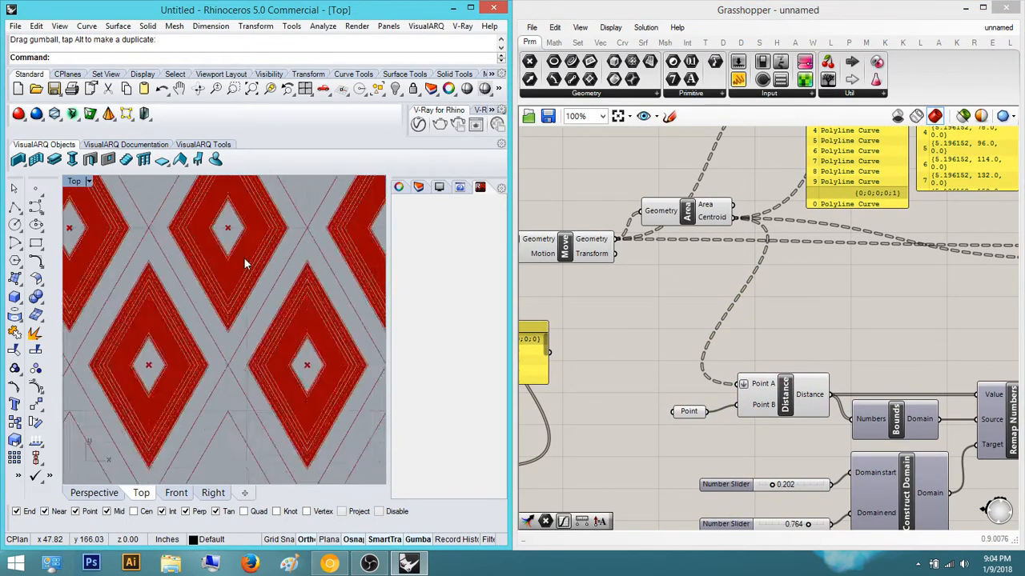
{"action": "right_click_drag", "start_coordinate": [244, 273], "coordinate": [257, 212]}
{"action": "scroll", "coordinate": [832, 346], "scroll_direction": "up", "scroll_amount": 3}
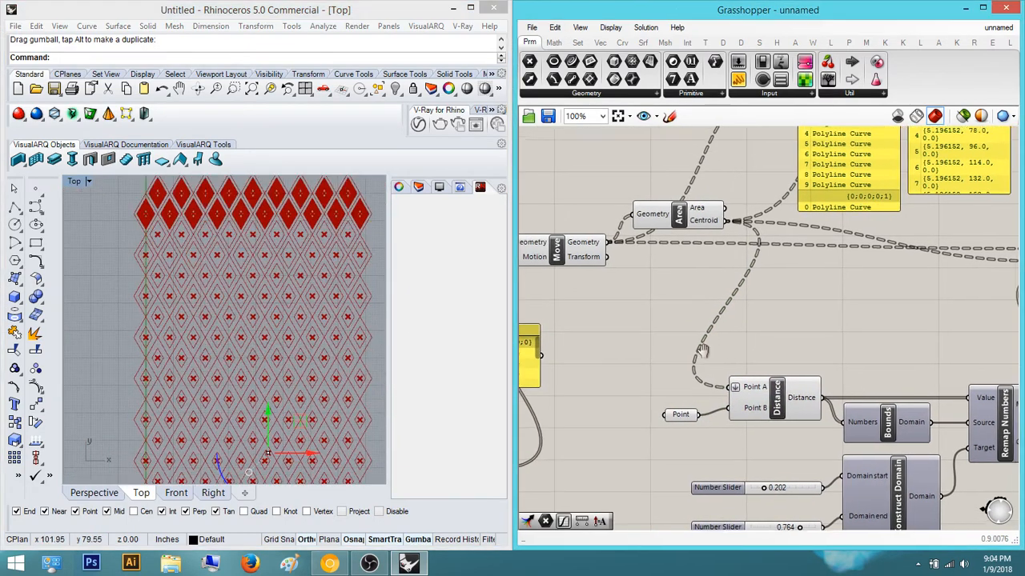
{"action": "scroll", "coordinate": [702, 404], "scroll_direction": "down", "scroll_amount": 5}
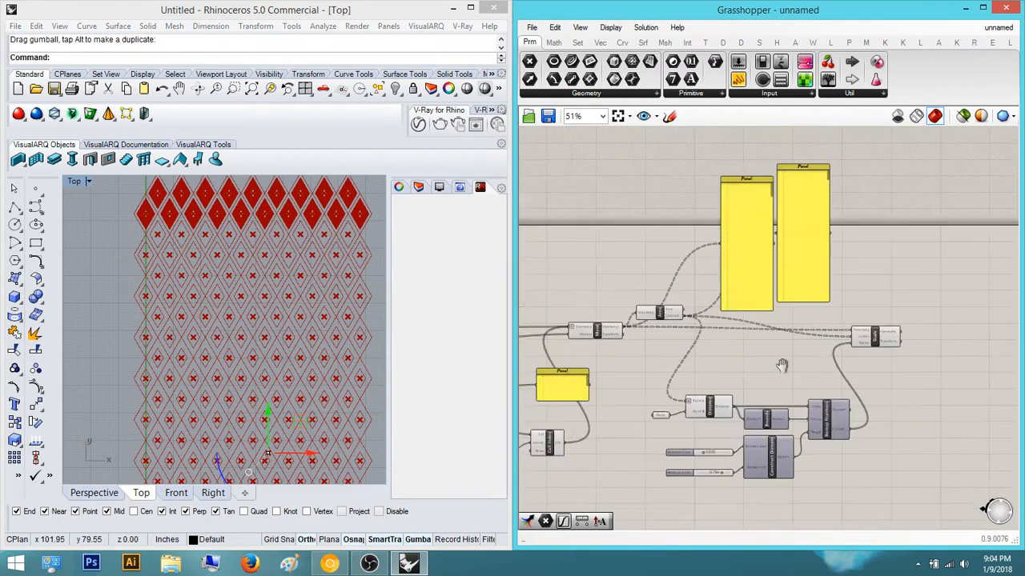
{"action": "right_click_drag", "start_coordinate": [782, 366], "coordinate": [718, 391]}
{"action": "scroll", "coordinate": [784, 384], "scroll_direction": "up", "scroll_amount": 4}
{"action": "right_click_drag", "start_coordinate": [734, 461], "coordinate": [754, 423]}
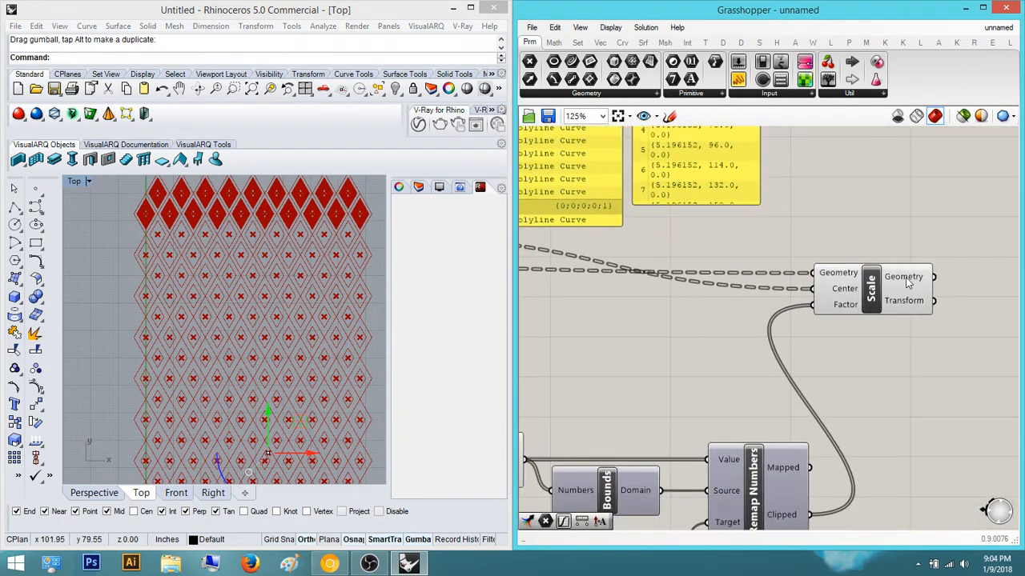
{"action": "mouse_move", "coordinate": [888, 280]}
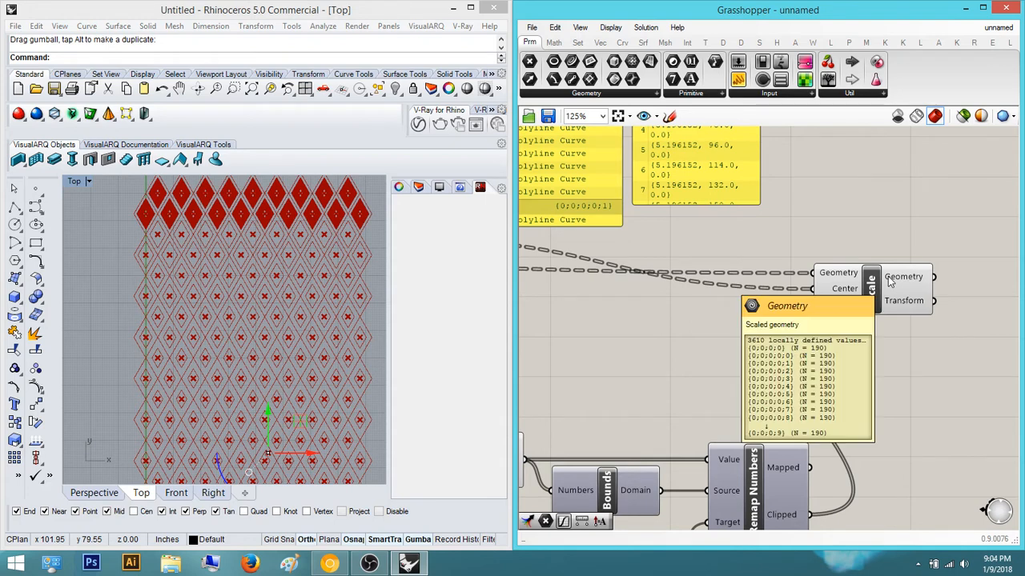
Try flattening Scale's Geometry input again, check the Top view, and remove the flattening
{"action": "right_click_drag", "start_coordinate": [792, 400], "coordinate": [689, 341]}
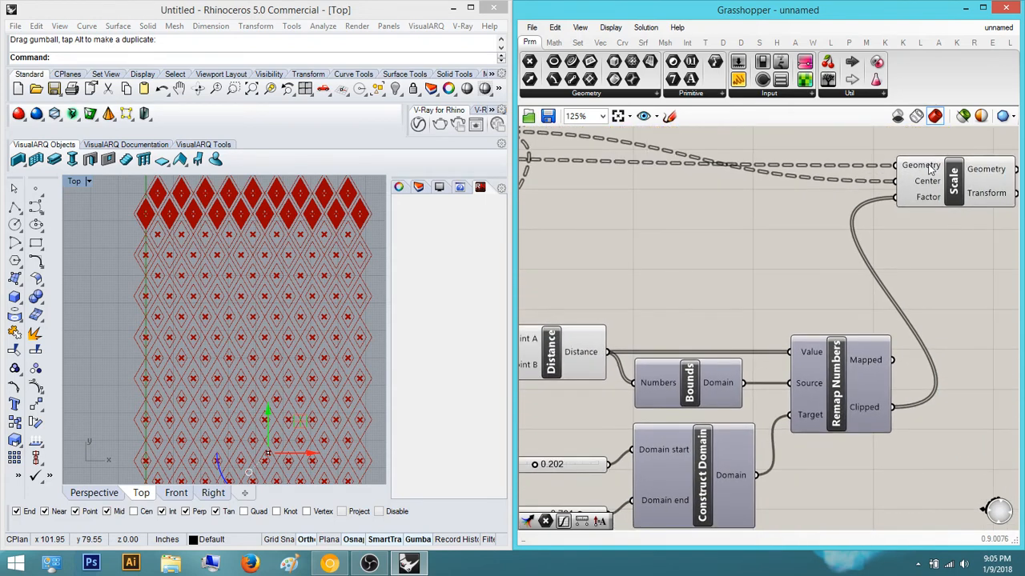
{"action": "right_click", "coordinate": [930, 168]}
{"action": "left_click", "coordinate": [934, 278]}
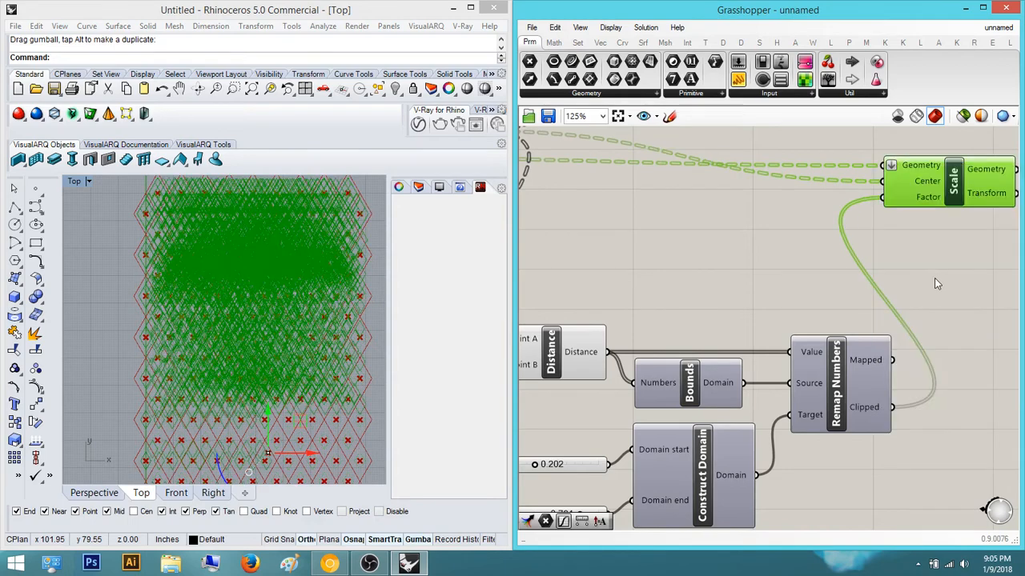
{"action": "left_click", "coordinate": [929, 293]}
{"action": "right_click_drag", "start_coordinate": [923, 297], "coordinate": [900, 339]}
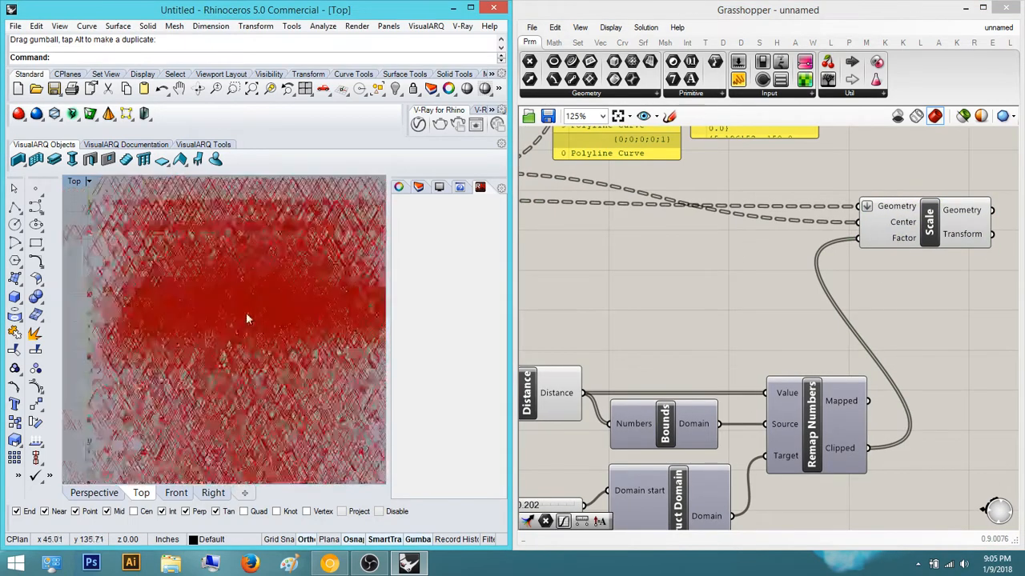
{"action": "scroll", "coordinate": [246, 319], "scroll_direction": "down", "scroll_amount": 3}
{"action": "right_click", "coordinate": [901, 208]}
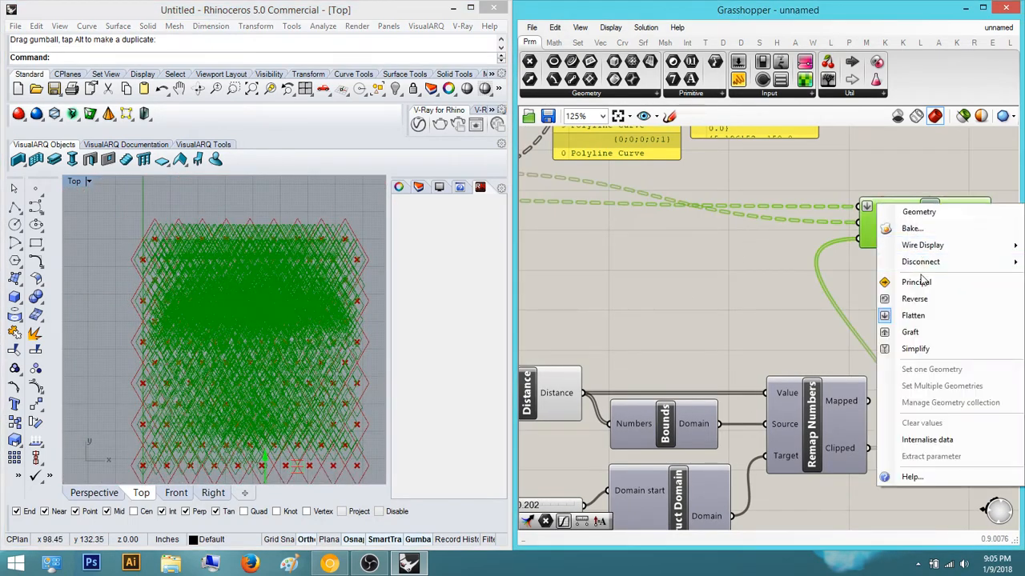
{"action": "left_click", "coordinate": [933, 314]}
{"action": "right_click_drag", "start_coordinate": [936, 319], "coordinate": [926, 320]}
{"action": "right_click_drag", "start_coordinate": [788, 353], "coordinate": [813, 293]}
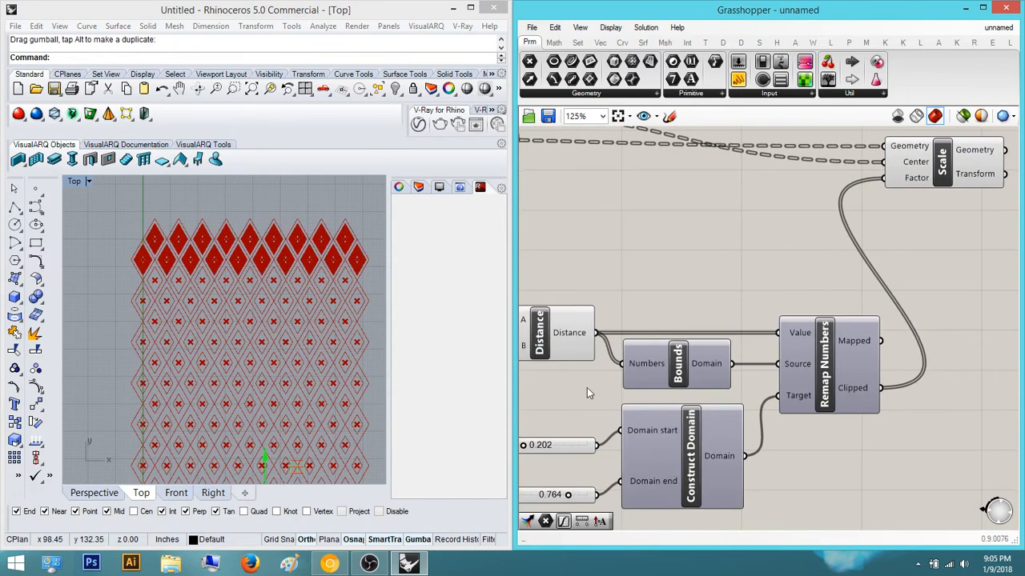
Move the attractor point up along the Y axis within the grid in Rhino's Top view
{"action": "right_click_drag", "start_coordinate": [237, 386], "coordinate": [275, 239]}
{"action": "scroll", "coordinate": [280, 260], "scroll_direction": "down", "scroll_amount": 4}
{"action": "right_click_drag", "start_coordinate": [296, 291], "coordinate": [294, 368]}
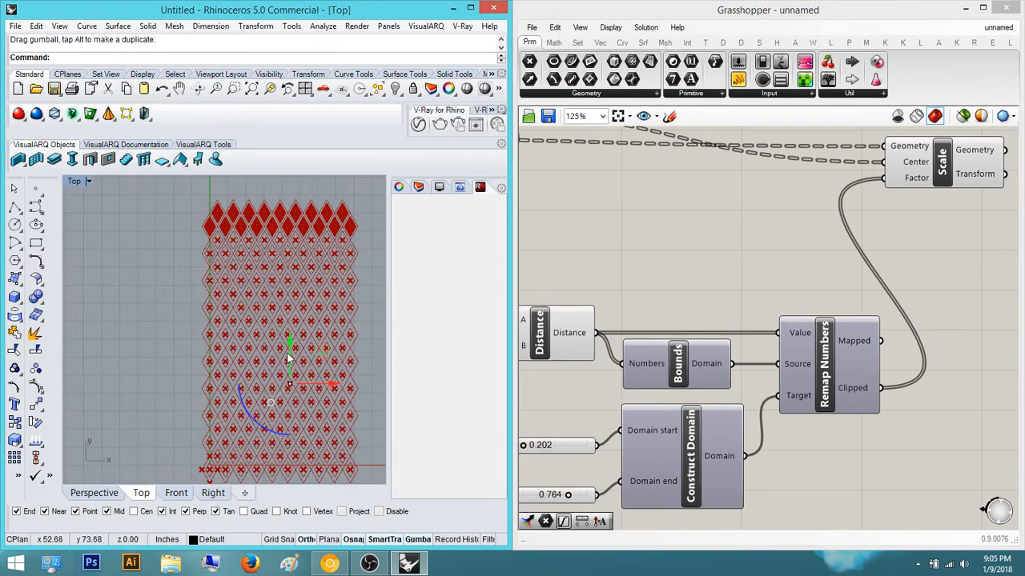
{"action": "left_click_drag", "start_coordinate": [289, 346], "coordinate": [292, 271]}
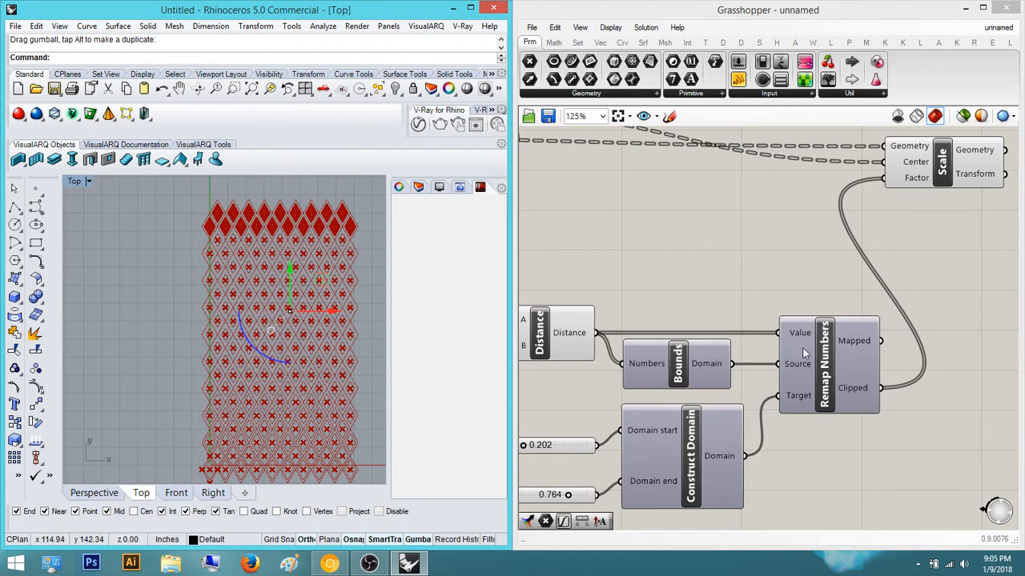
Inspect the remapped values at Remap Numbers' Clipped output
{"action": "scroll", "coordinate": [804, 353], "scroll_direction": "up", "scroll_amount": 3}
{"action": "mouse_move", "coordinate": [838, 369]}
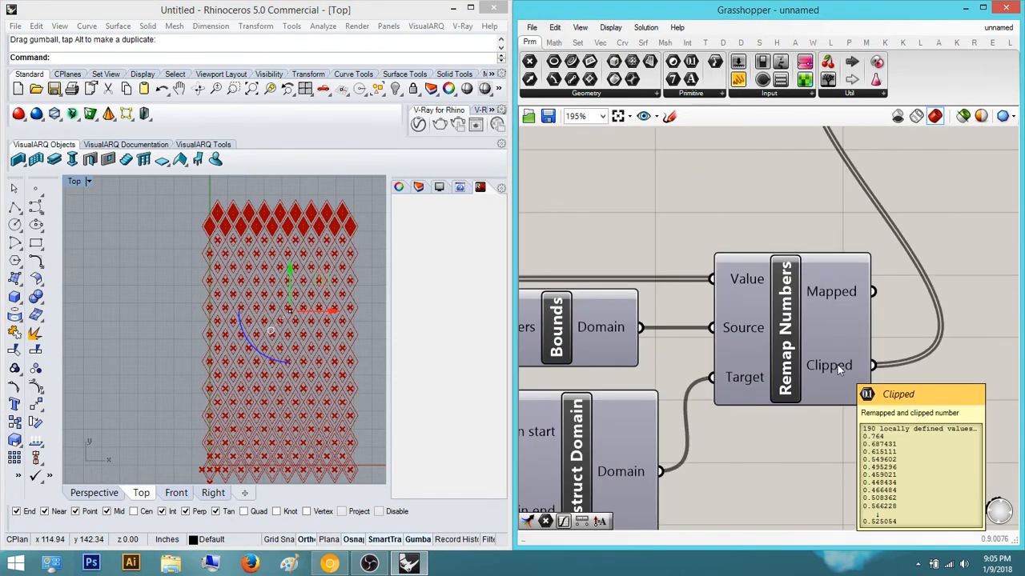
{"action": "scroll", "coordinate": [838, 369], "scroll_direction": "down", "scroll_amount": 3}
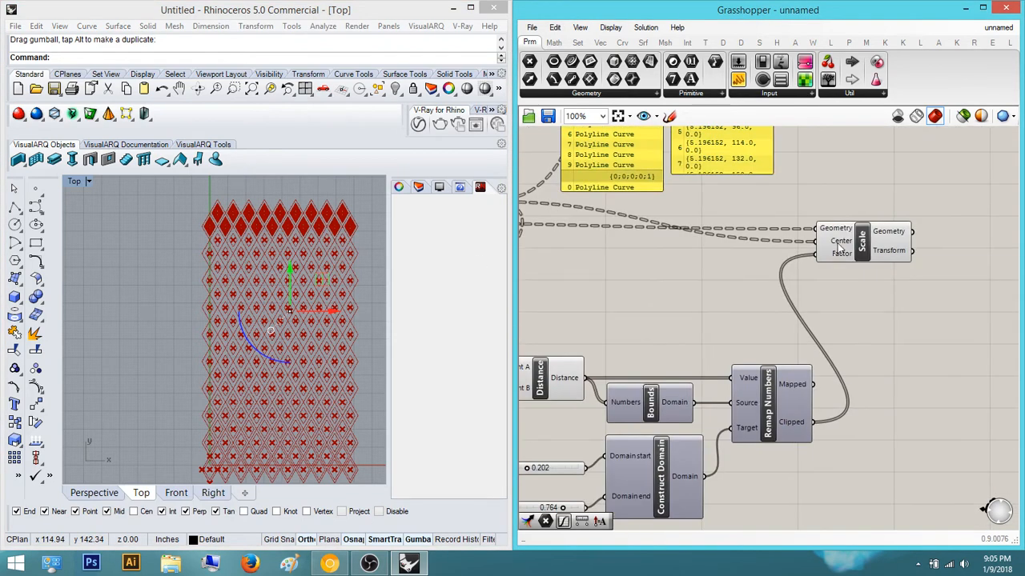
Try flattening Scale's Center input alone, check the diamonds in Rhino's Top view, and remove the flattening
{"action": "mouse_move", "coordinate": [838, 247]}
{"action": "scroll", "coordinate": [841, 247], "scroll_direction": "down", "scroll_amount": 2}
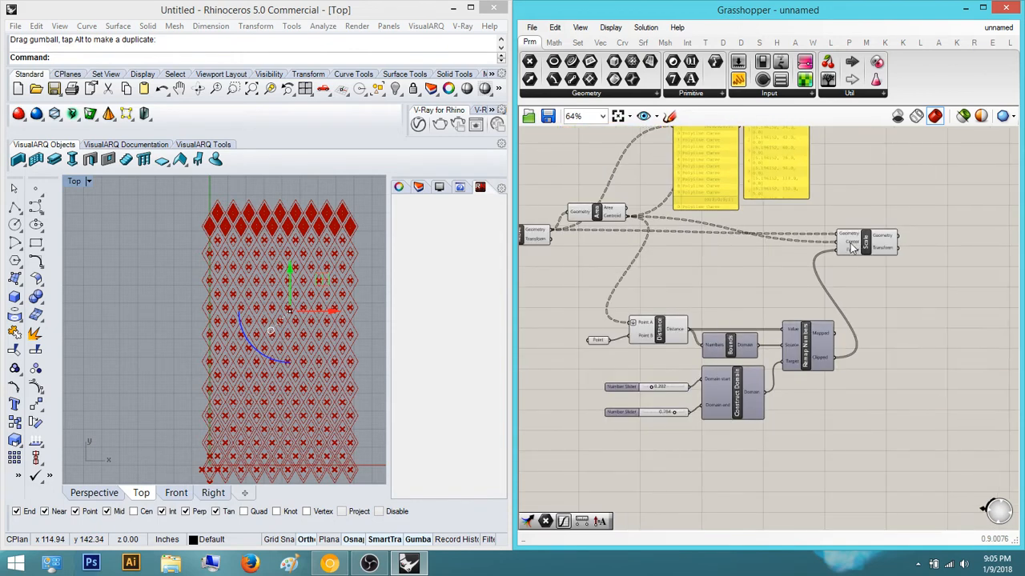
{"action": "left_click", "coordinate": [855, 246]}
{"action": "right_click", "coordinate": [855, 247]}
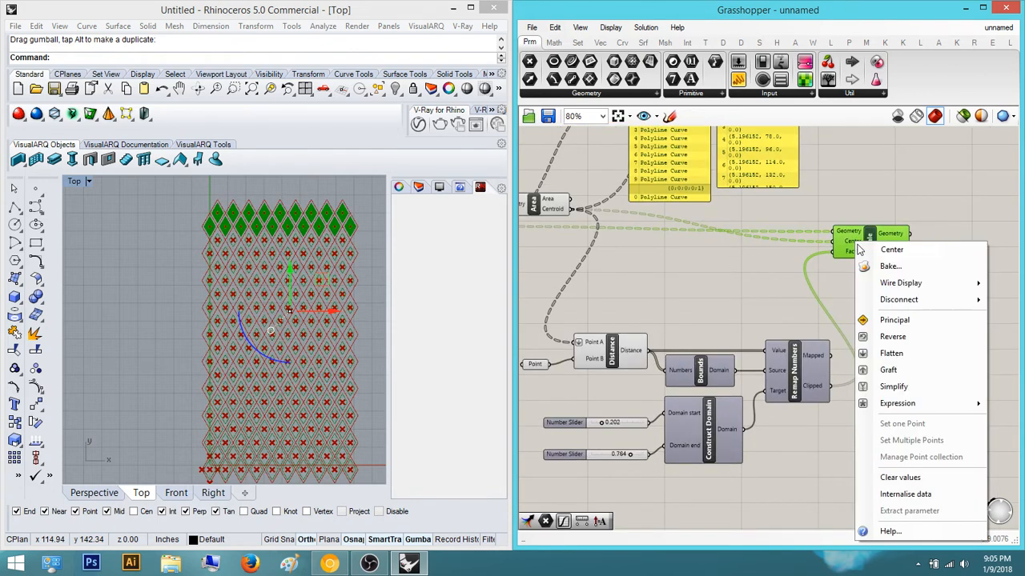
{"action": "left_click", "coordinate": [894, 352]}
{"action": "left_click", "coordinate": [907, 337]}
{"action": "scroll", "coordinate": [894, 220], "scroll_direction": "up", "scroll_amount": 3}
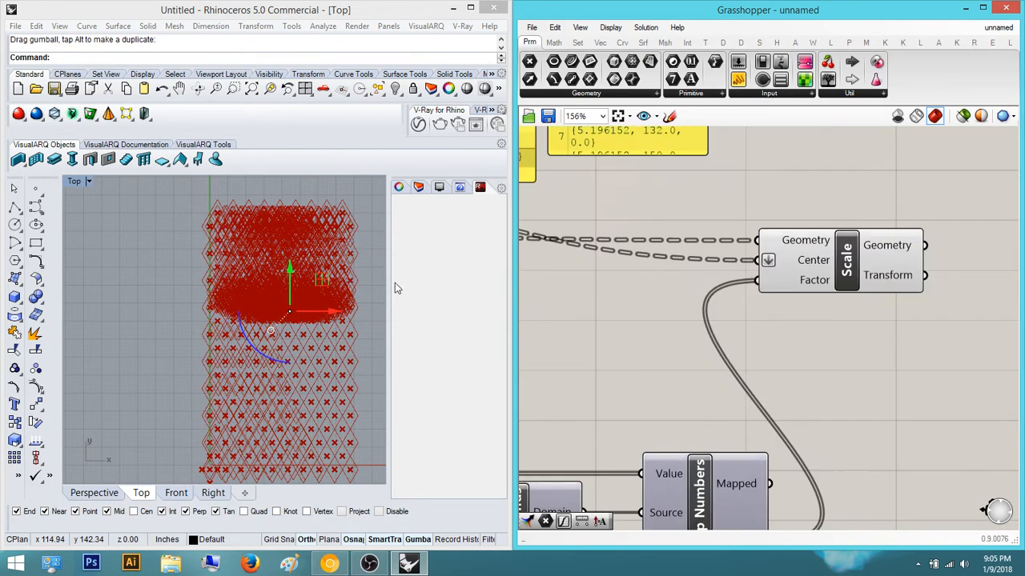
{"action": "scroll", "coordinate": [264, 297], "scroll_direction": "up", "scroll_amount": 4}
{"action": "left_click", "coordinate": [815, 263]}
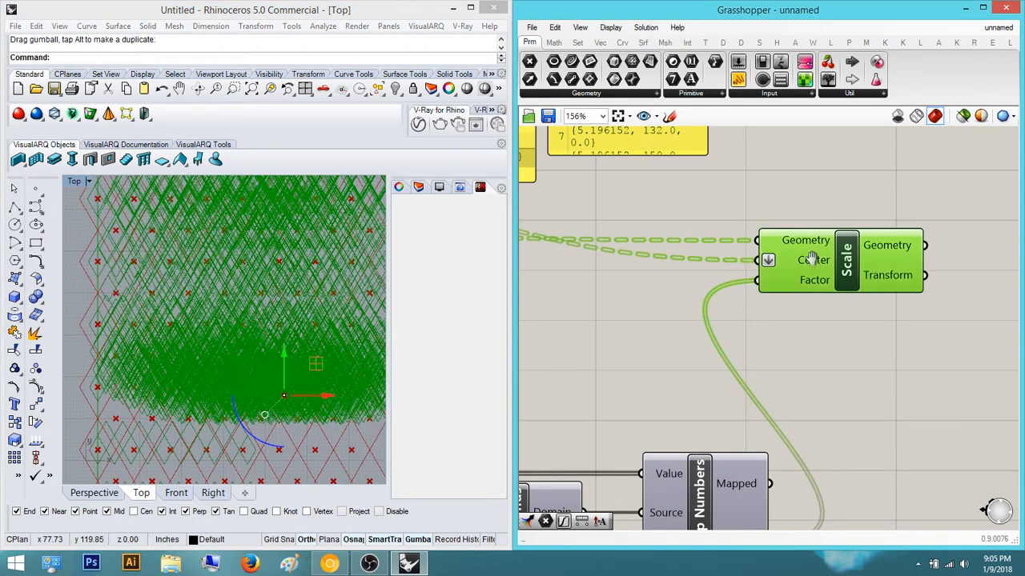
{"action": "right_click", "coordinate": [813, 263]}
{"action": "left_click", "coordinate": [848, 363]}
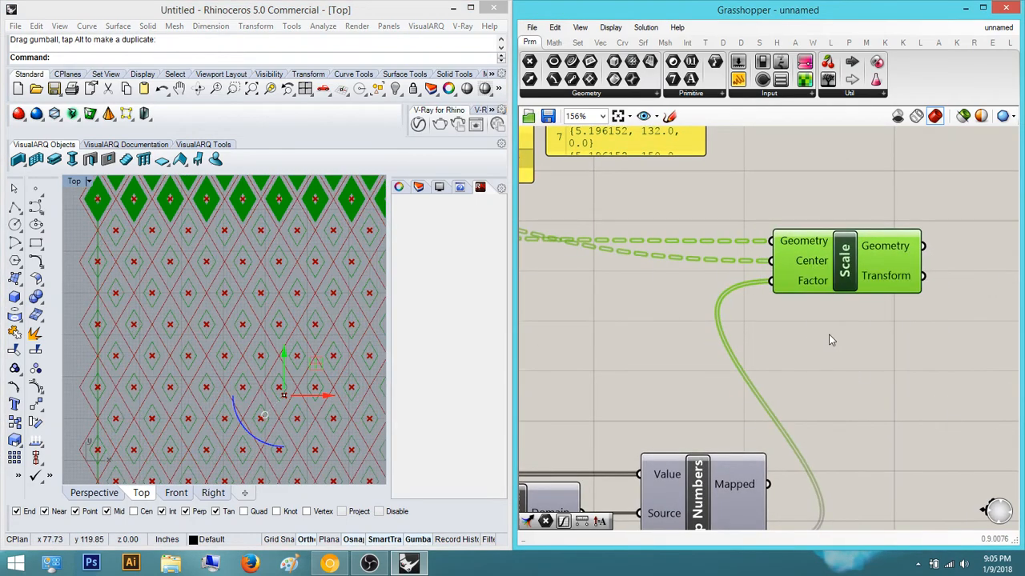
Flatten both the Geometry and Center inputs of the Scale component
{"action": "right_click_drag", "start_coordinate": [818, 324], "coordinate": [885, 366]}
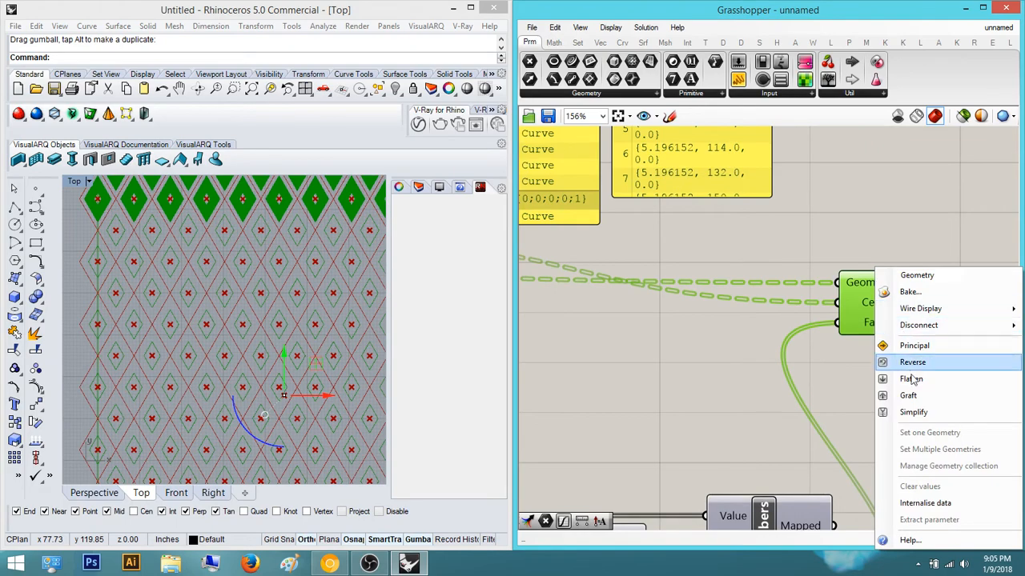
{"action": "left_click", "coordinate": [861, 398]}
{"action": "right_click_drag", "start_coordinate": [862, 399], "coordinate": [886, 426]}
{"action": "scroll", "coordinate": [810, 354], "scroll_direction": "down", "scroll_amount": 3}
{"action": "mouse_move", "coordinate": [812, 354]}
{"action": "right_mouse_down"}
{"action": "mouse_move", "coordinate": [875, 348]}
{"action": "mouse_move", "coordinate": [825, 364]}
{"action": "right_mouse_up"}
{"action": "right_click_drag", "start_coordinate": [627, 396], "coordinate": [720, 335]}
{"action": "scroll", "coordinate": [927, 315], "scroll_direction": "up", "scroll_amount": 3}
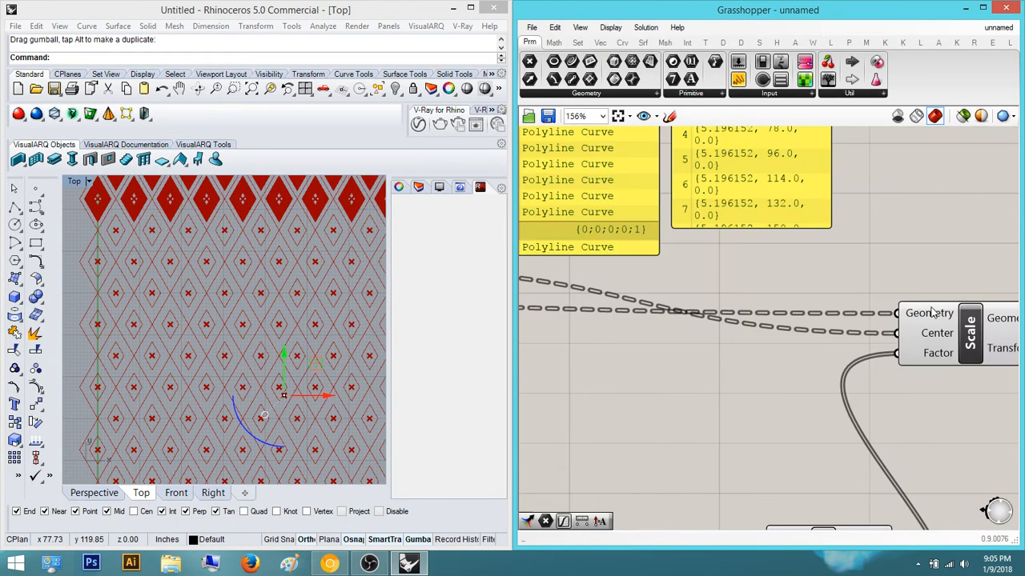
{"action": "left_click", "coordinate": [927, 315]}
{"action": "right_click", "coordinate": [927, 315]}
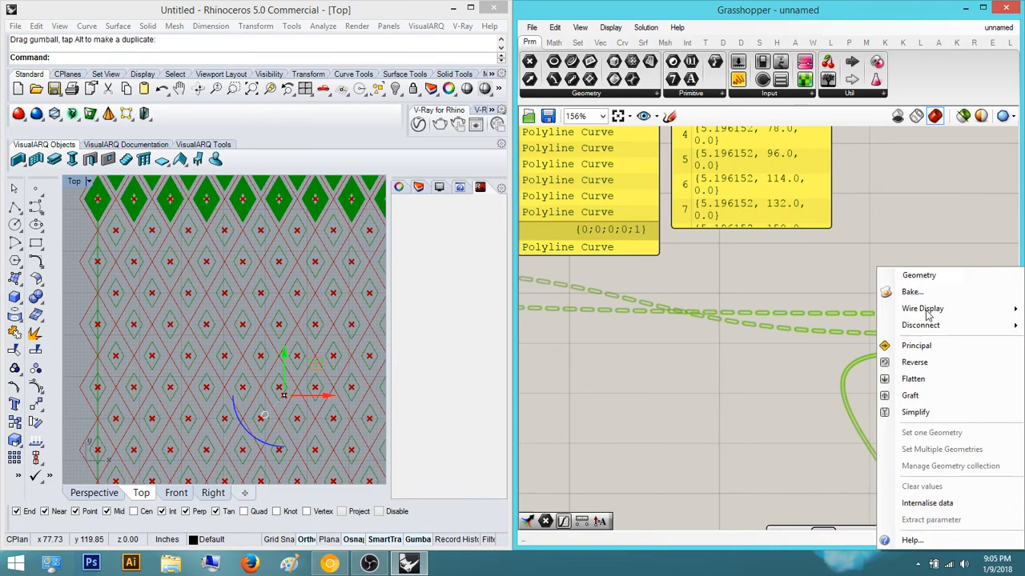
{"action": "left_click", "coordinate": [949, 378]}
{"action": "right_click", "coordinate": [938, 340]}
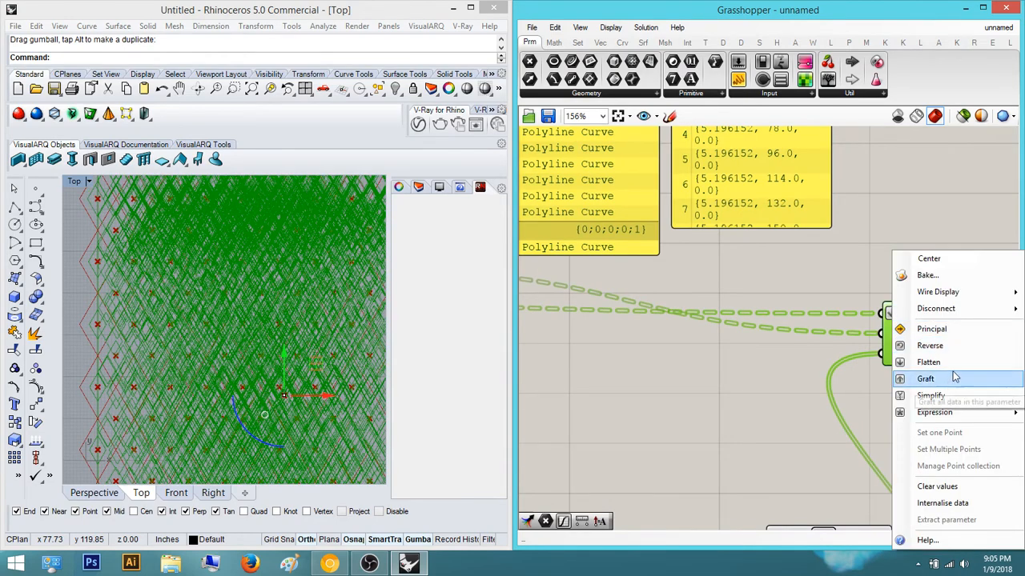
{"action": "left_click", "coordinate": [954, 378]}
Examine the scaled diamonds in Rhino's Top view and select the attractor point
{"action": "left_click", "coordinate": [303, 307]}
{"action": "scroll", "coordinate": [191, 249], "scroll_direction": "down", "scroll_amount": 6}
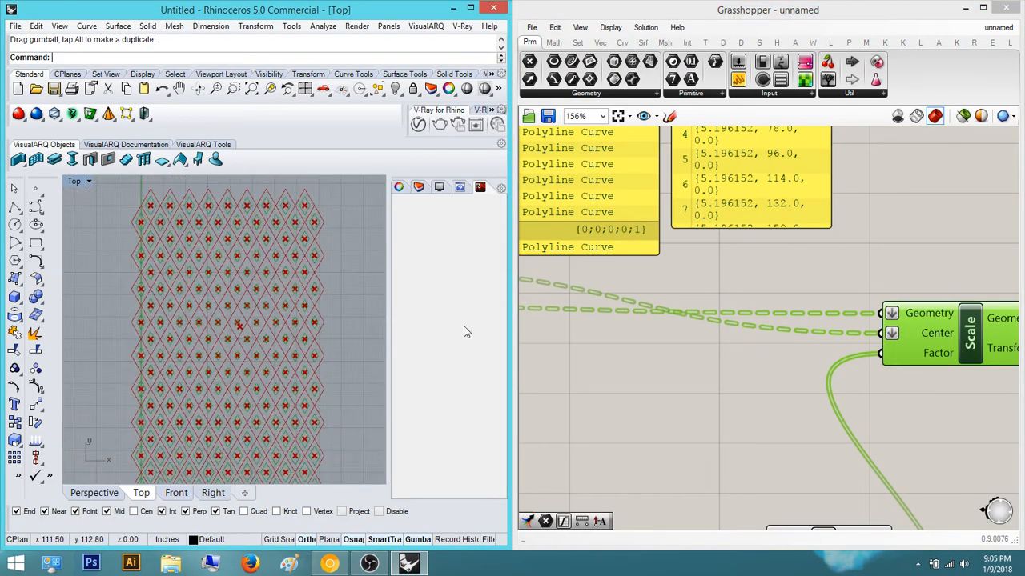
{"action": "left_click", "coordinate": [919, 435]}
{"action": "scroll", "coordinate": [258, 304], "scroll_direction": "up", "scroll_amount": 4}
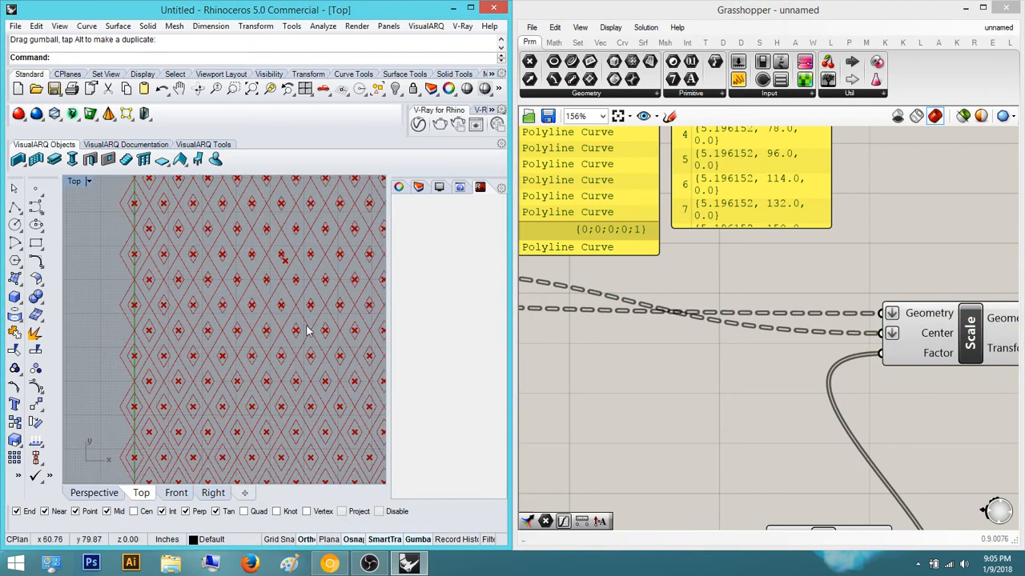
{"action": "scroll", "coordinate": [308, 336], "scroll_direction": "down", "scroll_amount": 4}
Add a Closest Point component, feeding Area's Centroid into Point and the attractor point into Cloud
{"action": "right_click_drag", "start_coordinate": [706, 395], "coordinate": [758, 364]}
{"action": "scroll", "coordinate": [758, 365], "scroll_direction": "down", "scroll_amount": 3}
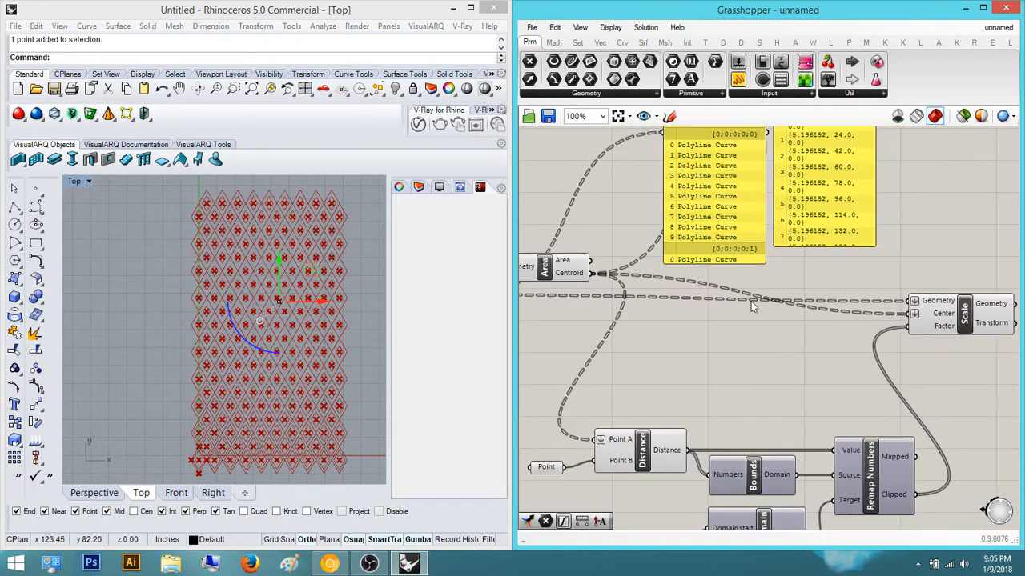
{"action": "double_click", "coordinate": [771, 375]}
{"action": "type", "text": "closes"}
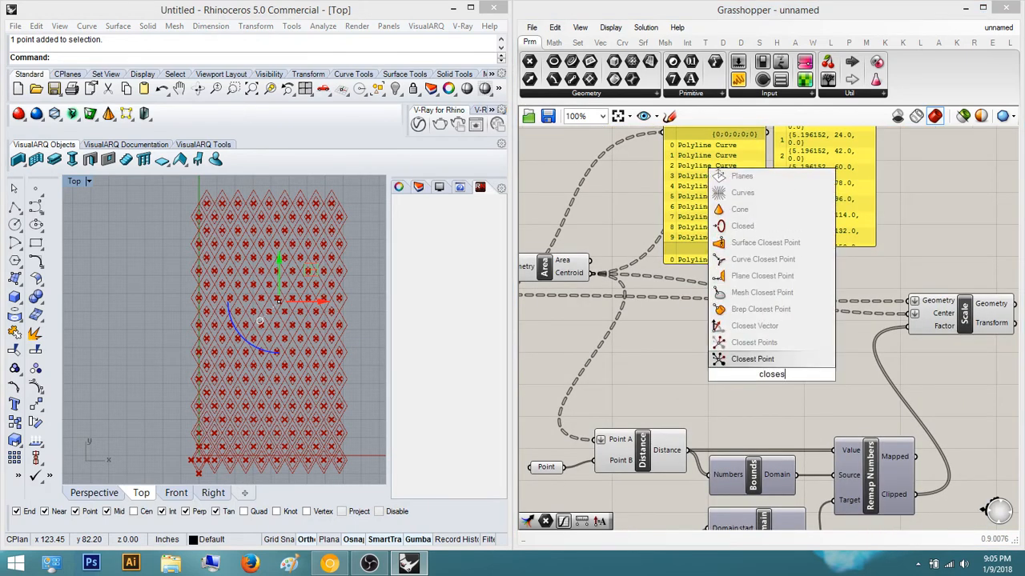
{"action": "key", "text": "Return"}
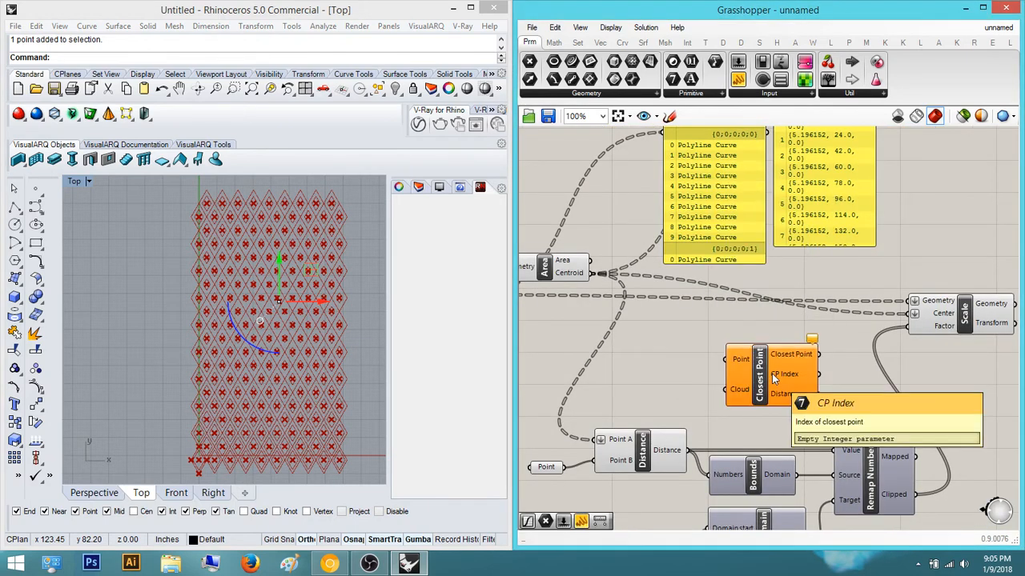
{"action": "right_click_drag", "start_coordinate": [756, 384], "coordinate": [815, 384]}
{"action": "left_click_drag", "start_coordinate": [796, 364], "coordinate": [708, 372]}
{"action": "scroll", "coordinate": [706, 371], "scroll_direction": "up", "scroll_amount": 1}
{"action": "right_click_drag", "start_coordinate": [711, 364], "coordinate": [654, 357]}
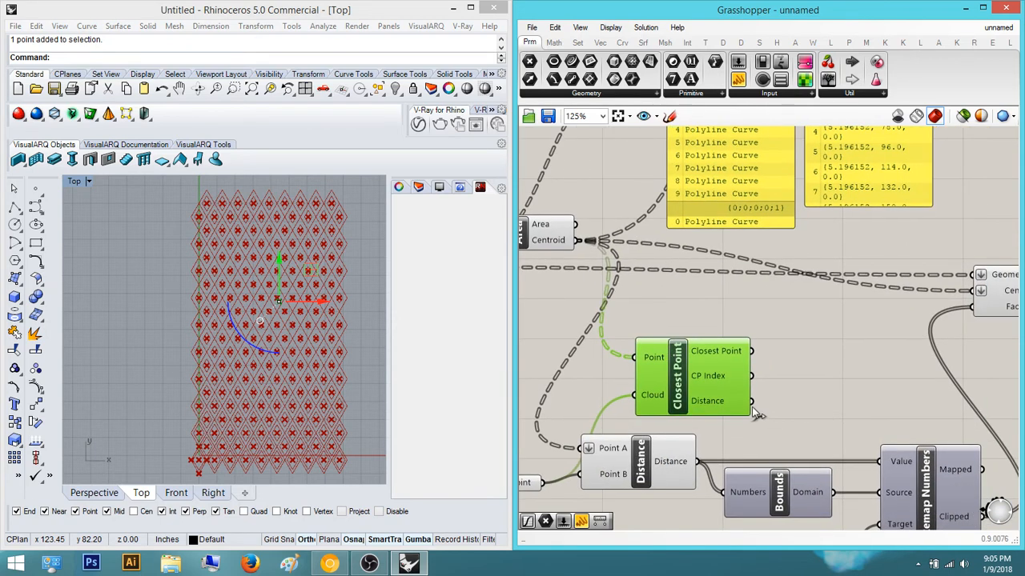
Remove the flattening from Scale's Geometry and Center inputs
{"action": "right_click_drag", "start_coordinate": [914, 380], "coordinate": [818, 367]}
{"action": "scroll", "coordinate": [869, 288], "scroll_direction": "up", "scroll_amount": 3}
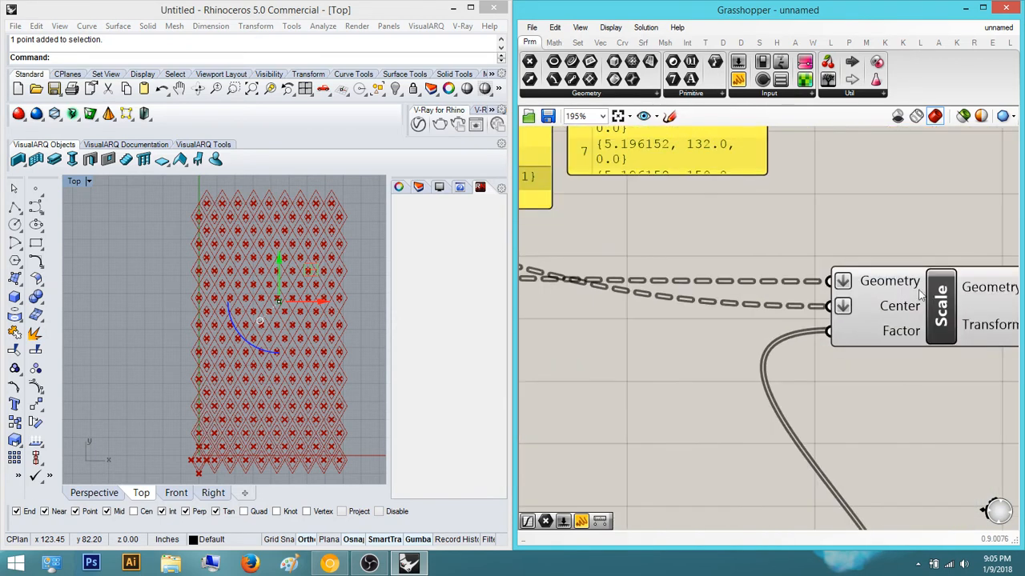
{"action": "right_click", "coordinate": [878, 282]}
{"action": "left_click", "coordinate": [936, 378]}
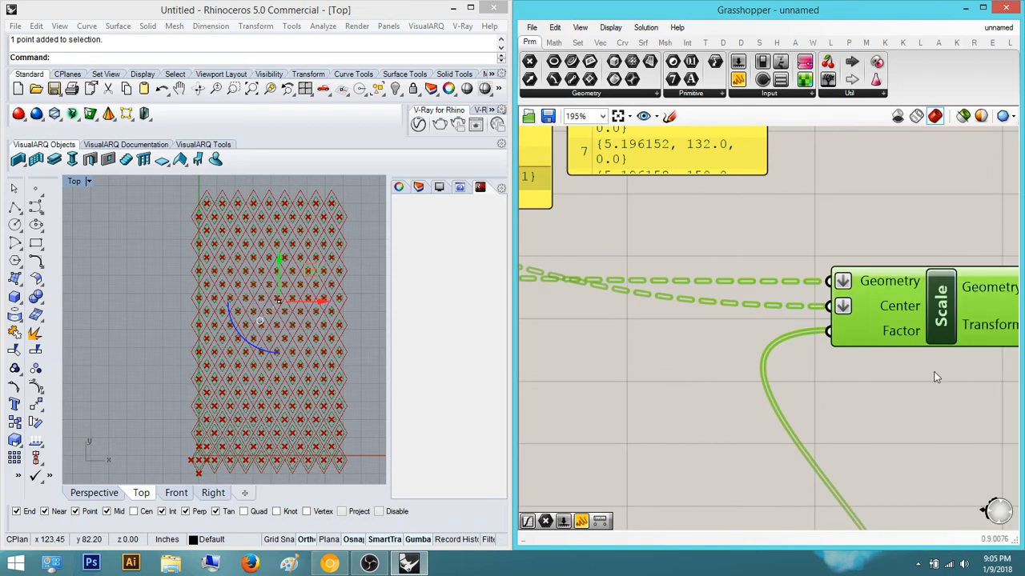
{"action": "right_click", "coordinate": [908, 310]}
{"action": "left_click", "coordinate": [938, 362]}
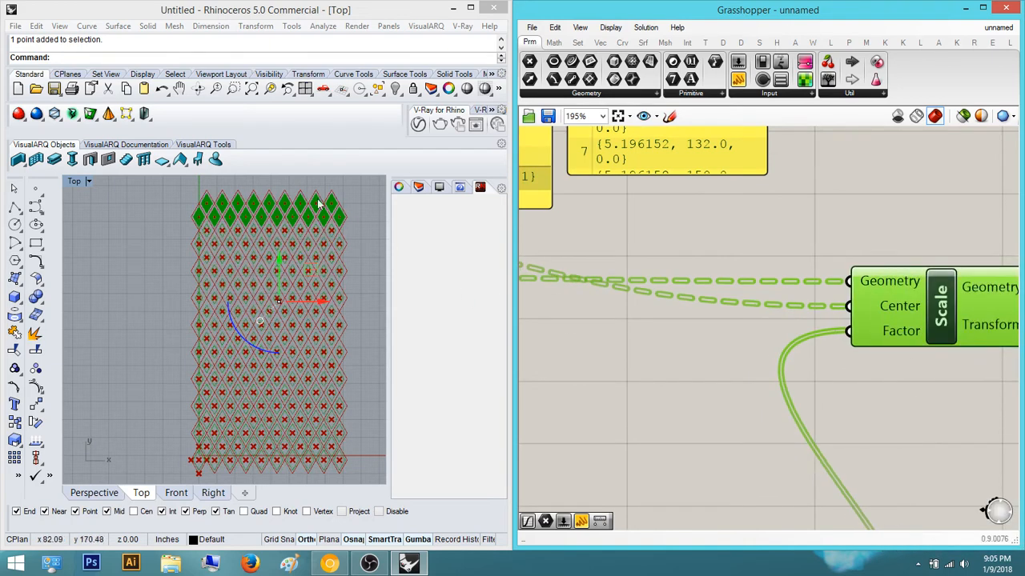
Feed Closest Point's Distance output into Remap Numbers' Value and Bounds' Numbers inputs in place of the Distance component
{"action": "scroll", "coordinate": [721, 333], "scroll_direction": "down", "scroll_amount": 3}
{"action": "right_click_drag", "start_coordinate": [720, 333], "coordinate": [876, 302]}
{"action": "scroll", "coordinate": [765, 367], "scroll_direction": "up", "scroll_amount": 1}
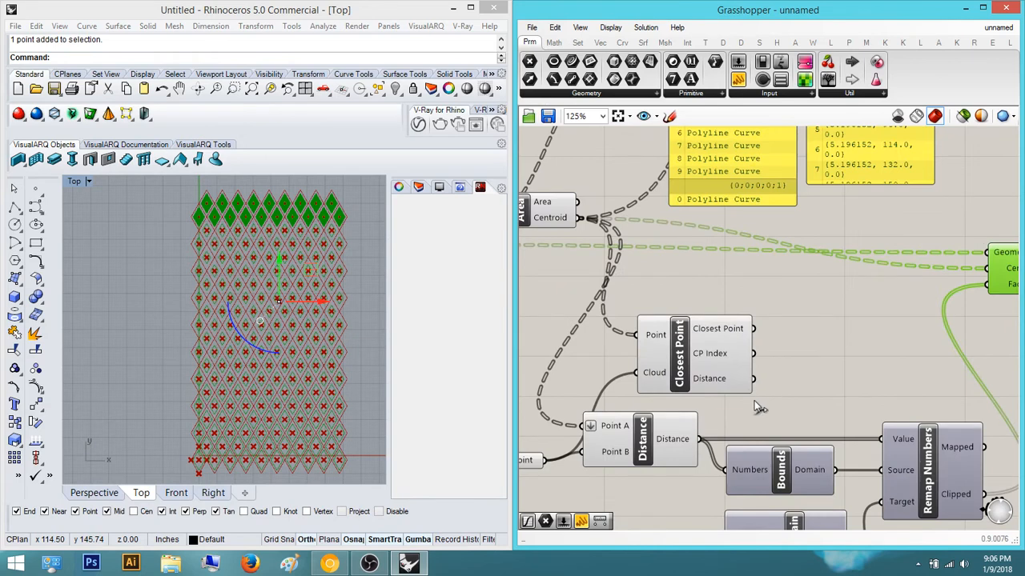
{"action": "left_click_drag", "start_coordinate": [891, 433], "coordinate": [885, 438]}
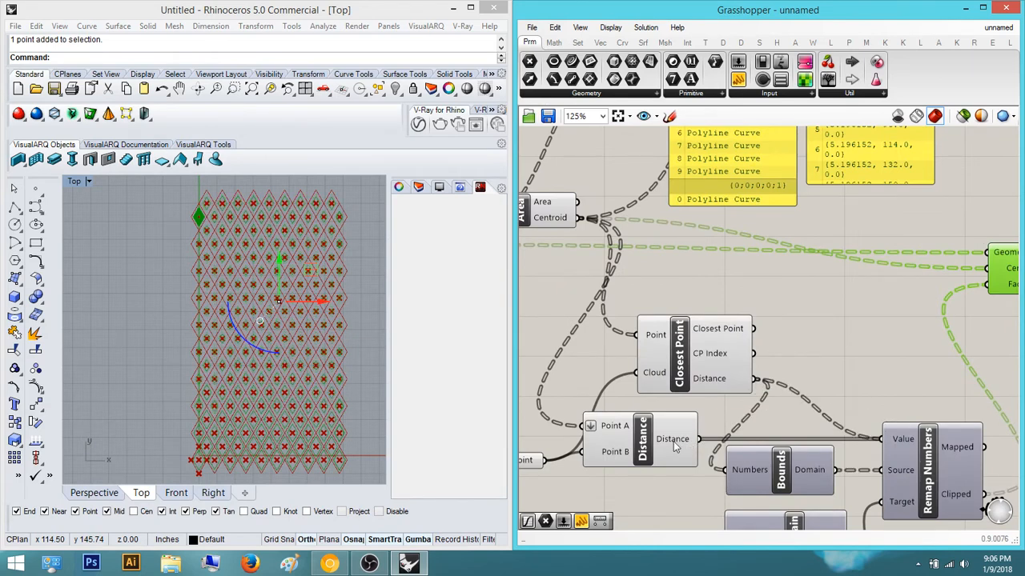
Delete the old Distance component and move Closest Point into its place beside Bounds
{"action": "left_click", "coordinate": [666, 440]}
{"action": "scroll", "coordinate": [672, 440], "scroll_direction": "up", "scroll_amount": 1}
{"action": "left_click_drag", "start_coordinate": [707, 440], "coordinate": [745, 451]}
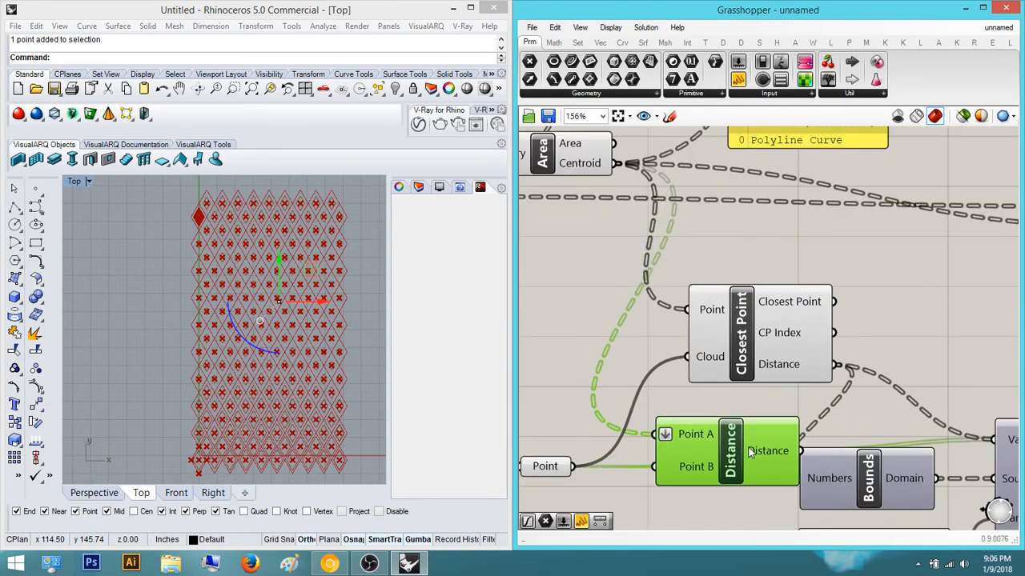
{"action": "right_click_drag", "start_coordinate": [775, 434], "coordinate": [737, 433]}
{"action": "key", "text": "Delete"}
{"action": "left_click_drag", "start_coordinate": [741, 362], "coordinate": [685, 418]}
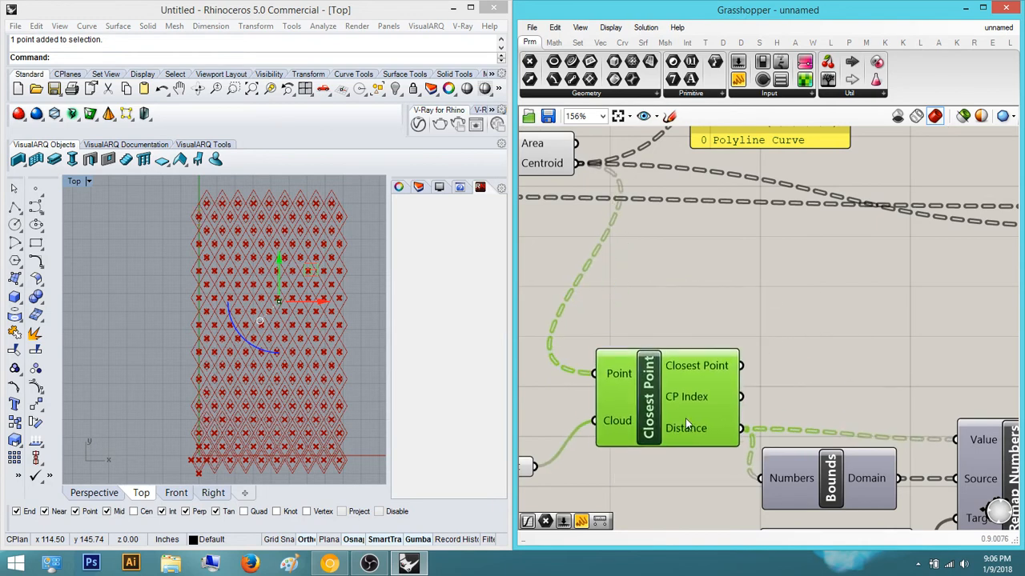
{"action": "left_click", "coordinate": [820, 294]}
{"action": "right_click_drag", "start_coordinate": [821, 294], "coordinate": [852, 305]}
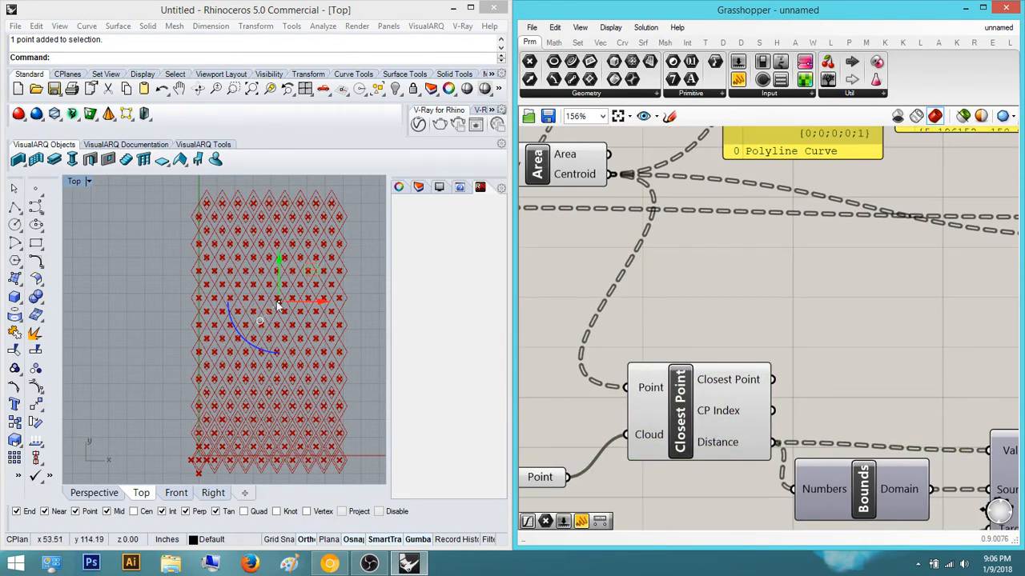
Examine the size gradation of the scaled diamonds around the attractor point in Rhino's Top view
{"action": "scroll", "coordinate": [274, 324], "scroll_direction": "up", "scroll_amount": 3}
{"action": "right_click_drag", "start_coordinate": [266, 345], "coordinate": [212, 352]}
{"action": "scroll", "coordinate": [212, 352], "scroll_direction": "up", "scroll_amount": 5}
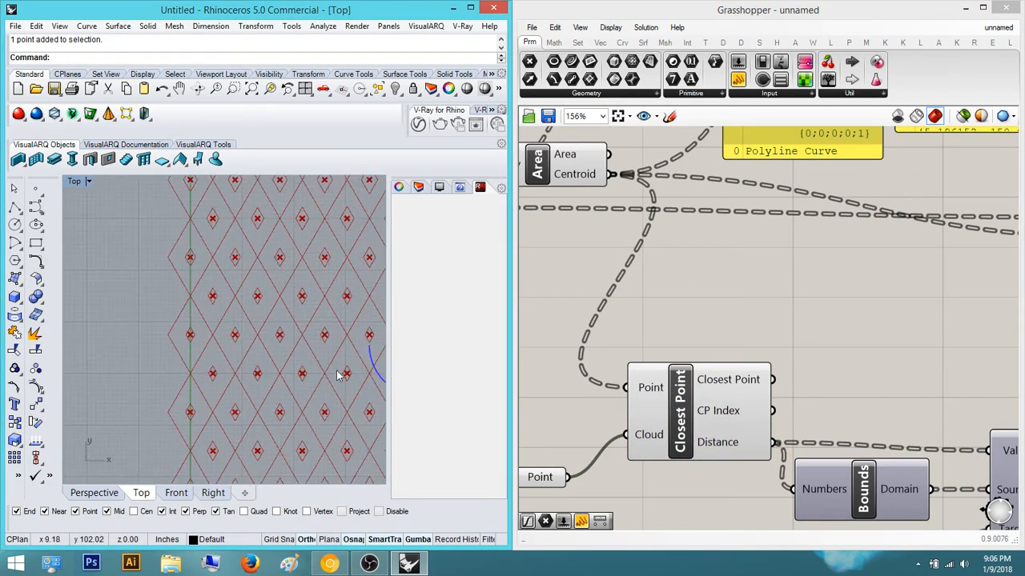
{"action": "scroll", "coordinate": [340, 368], "scroll_direction": "down", "scroll_amount": 5}
{"action": "right_click_drag", "start_coordinate": [306, 362], "coordinate": [177, 346]}
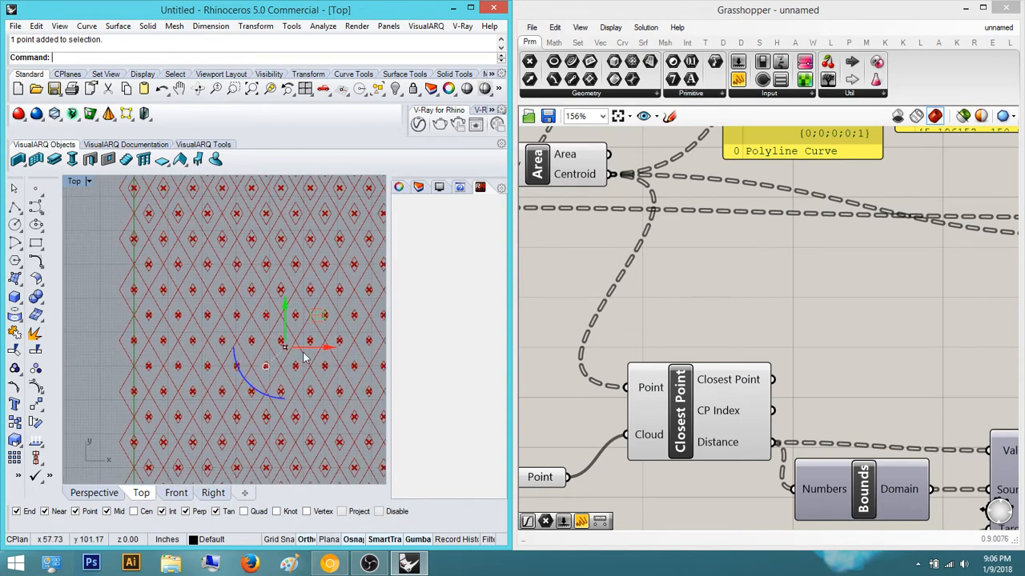
{"action": "right_click_drag", "start_coordinate": [329, 351], "coordinate": [215, 347]}
{"action": "right_click_drag", "start_coordinate": [311, 387], "coordinate": [372, 459]}
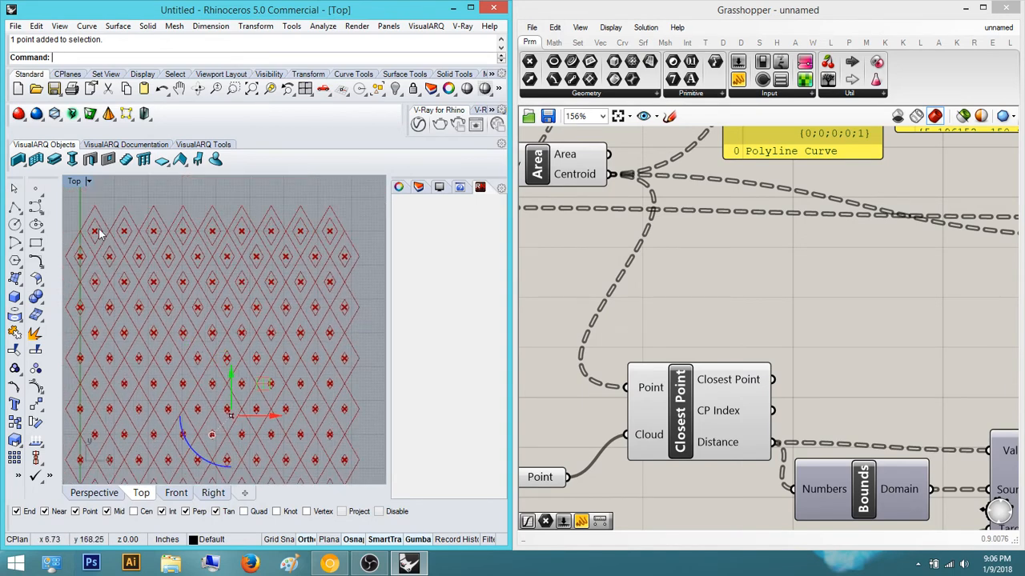
{"action": "scroll", "coordinate": [633, 376], "scroll_direction": "down", "scroll_amount": 3}
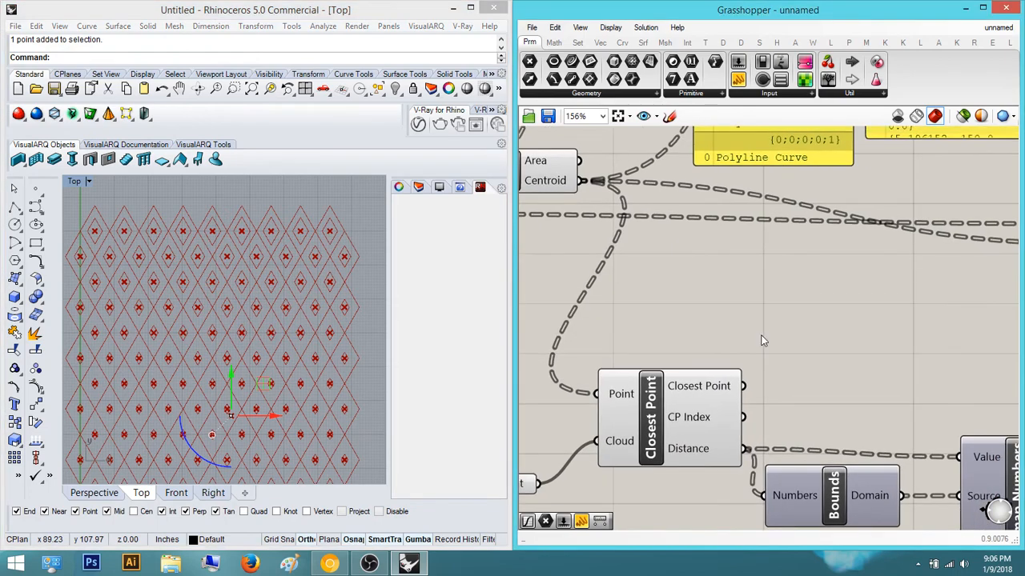
Flatten the Point input of the Closest Point component
{"action": "right_click", "coordinate": [639, 381]}
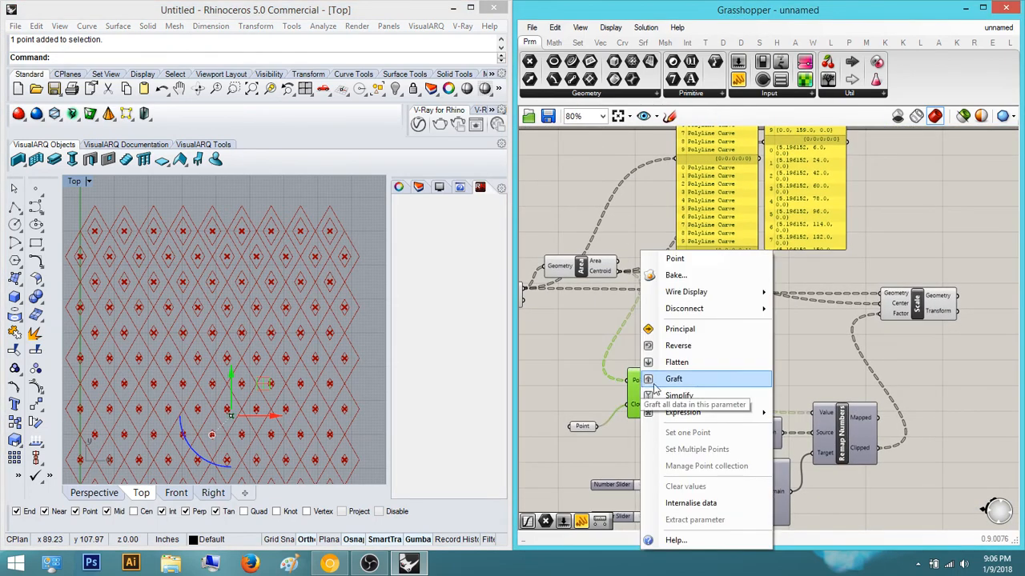
{"action": "left_click", "coordinate": [674, 362]}
{"action": "right_click_drag", "start_coordinate": [643, 379], "coordinate": [689, 336]}
{"action": "left_click_drag", "start_coordinate": [726, 350], "coordinate": [724, 359]}
{"action": "left_click", "coordinate": [764, 338]}
Flatten Scale's Geometry and Center inputs to match the flattened scale factors
{"action": "right_click_drag", "start_coordinate": [927, 292], "coordinate": [840, 317]}
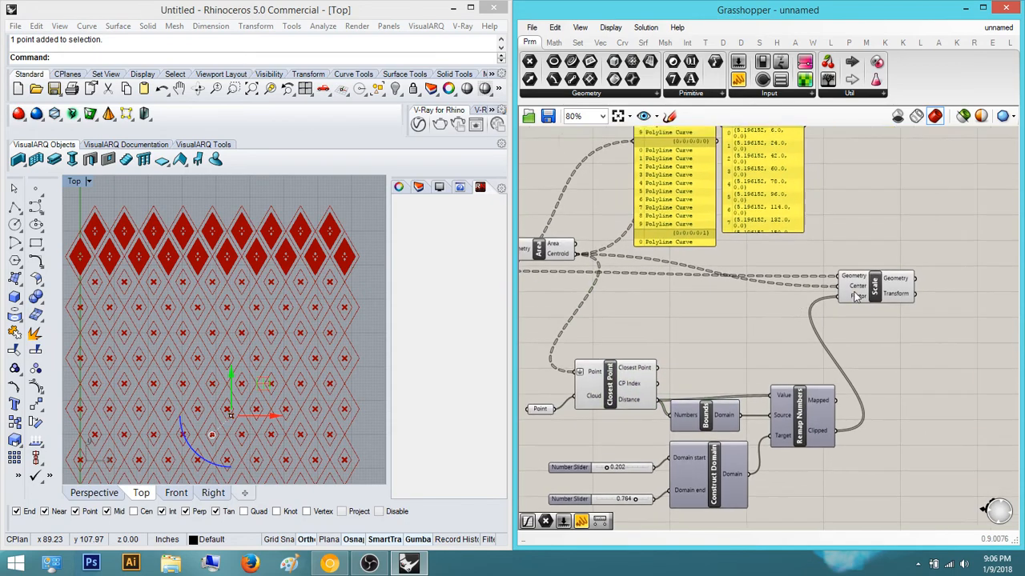
{"action": "scroll", "coordinate": [856, 297], "scroll_direction": "up", "scroll_amount": 3}
{"action": "right_click", "coordinate": [862, 259]}
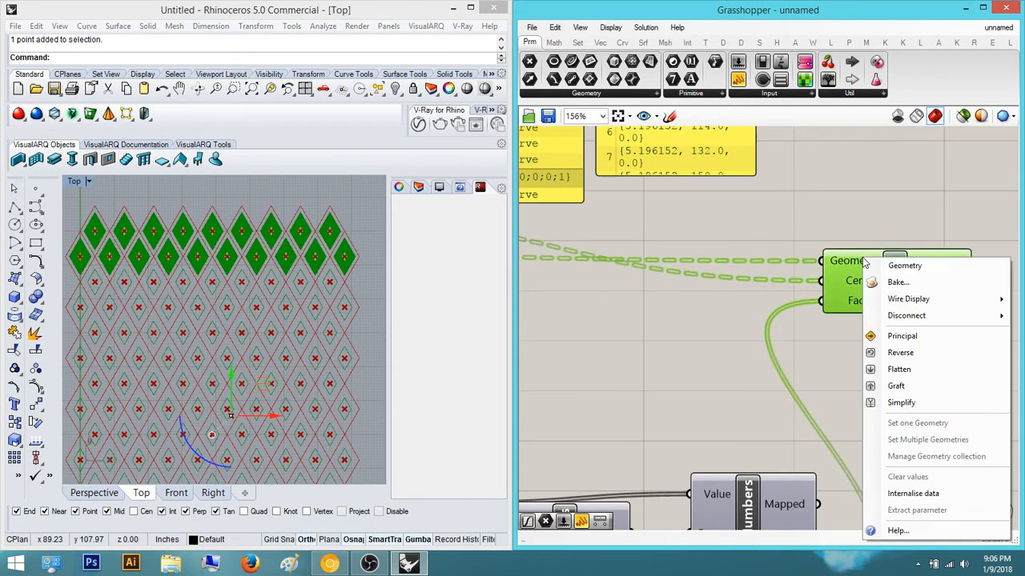
{"action": "left_click", "coordinate": [910, 369]}
{"action": "right_click_drag", "start_coordinate": [841, 350], "coordinate": [791, 406]}
{"action": "right_click", "coordinate": [859, 326]}
{"action": "left_click", "coordinate": [926, 365]}
{"action": "left_click", "coordinate": [854, 397]}
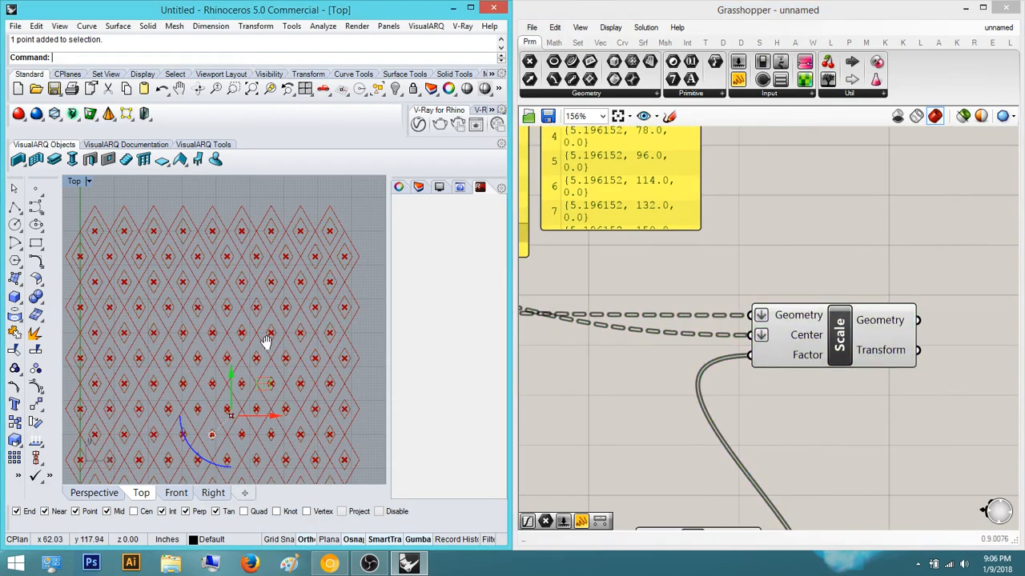
Move the attractor point down and back up along the Y axis, and over to the grid's right edge
{"action": "scroll", "coordinate": [266, 344], "scroll_direction": "down", "scroll_amount": 6}
{"action": "right_click_drag", "start_coordinate": [277, 379], "coordinate": [313, 297]}
{"action": "left_click_drag", "start_coordinate": [288, 261], "coordinate": [294, 341]}
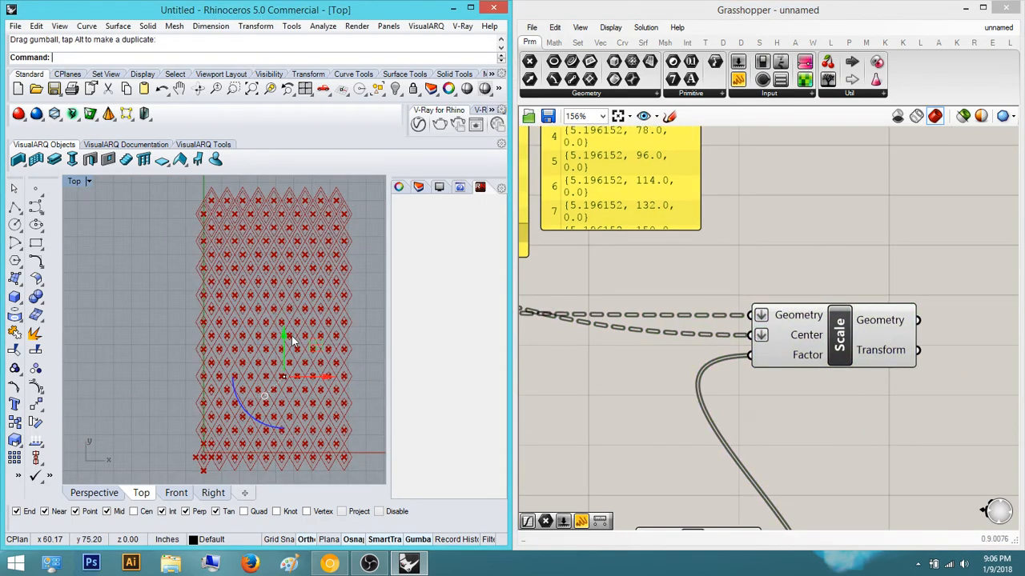
{"action": "left_click_drag", "start_coordinate": [287, 285], "coordinate": [383, 306]}
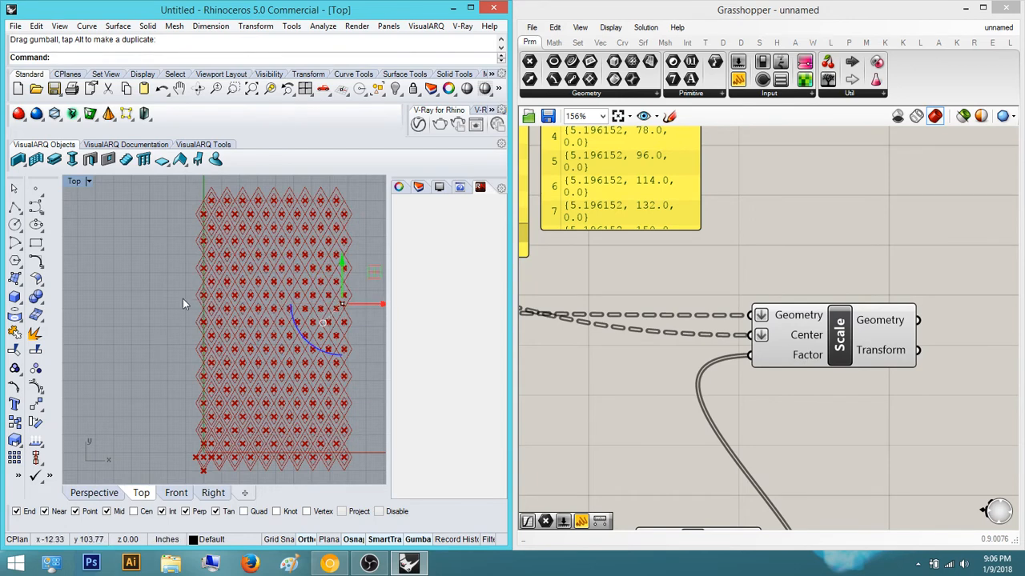
Check the diamonds near the grid's right edge and move the attractor point back inward along the X axis
{"action": "right_click_drag", "start_coordinate": [328, 376], "coordinate": [270, 371]}
{"action": "scroll", "coordinate": [280, 324], "scroll_direction": "up", "scroll_amount": 6}
{"action": "scroll", "coordinate": [282, 325], "scroll_direction": "down", "scroll_amount": 6}
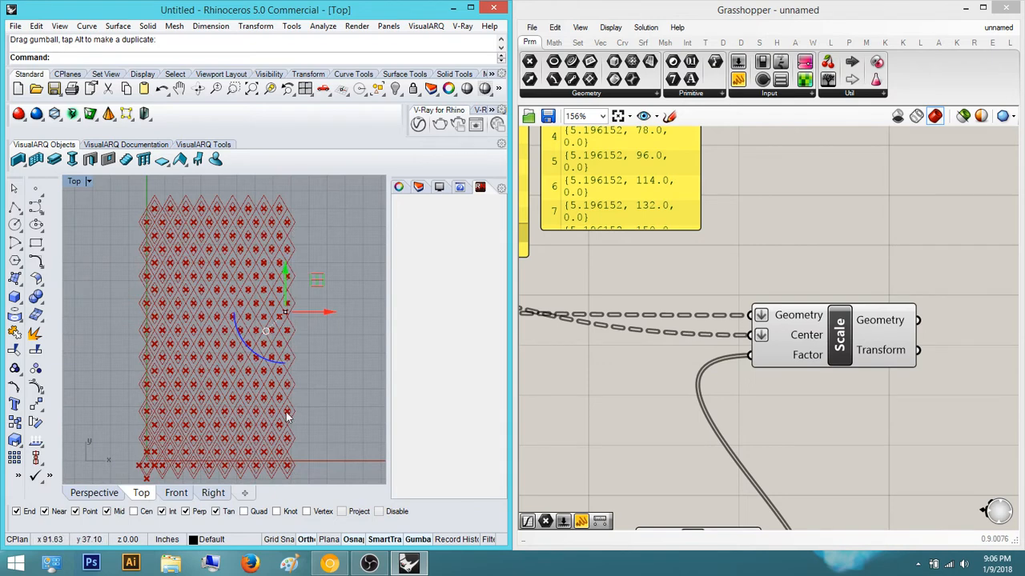
{"action": "left_click_drag", "start_coordinate": [319, 313], "coordinate": [272, 314]}
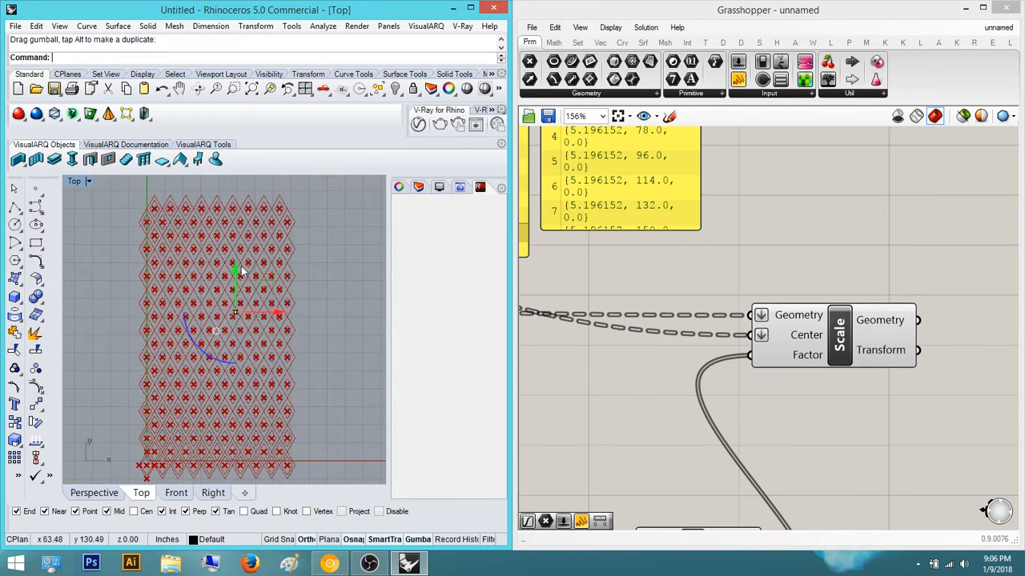
Move the attractor point down along the Y axis to a lower spot inside the diamond grid
{"action": "left_click_drag", "start_coordinate": [237, 273], "coordinate": [310, 304]}
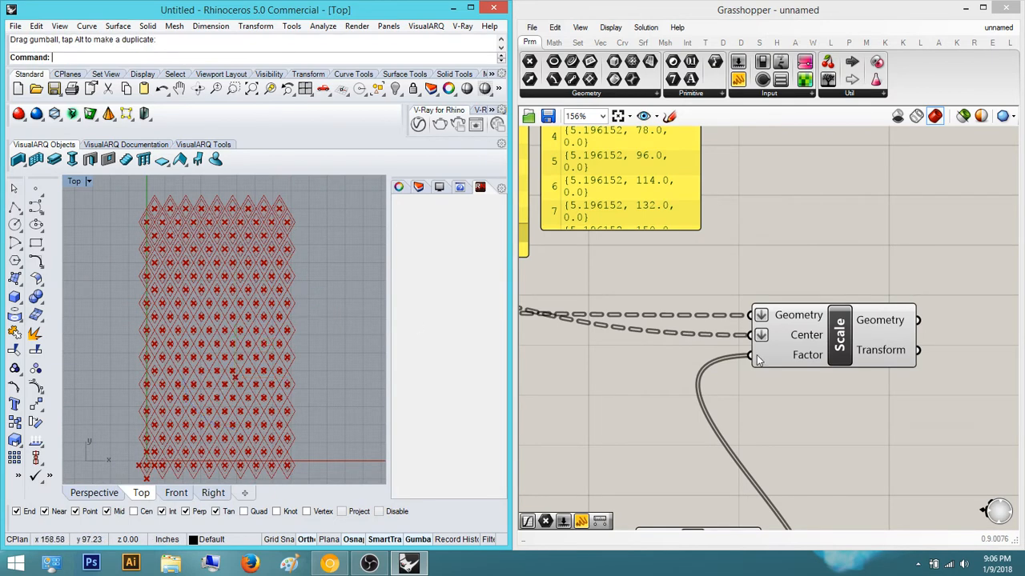
Add a Panel beside the Scale component, feed it Scale's Geometry output, and make it taller
{"action": "right_click_drag", "start_coordinate": [877, 323], "coordinate": [727, 346]}
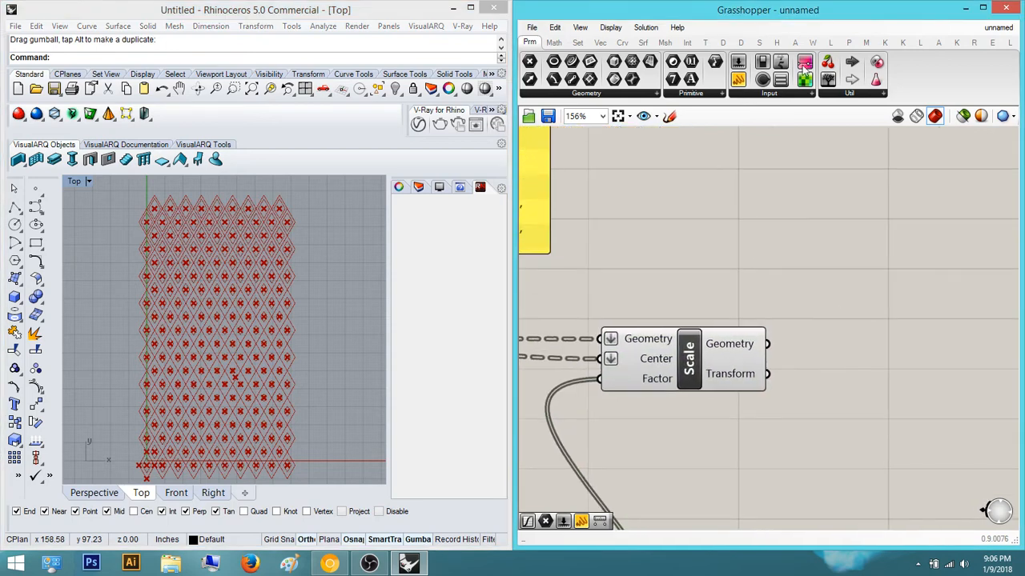
{"action": "right_click", "coordinate": [907, 282]}
{"action": "right_click_drag", "start_coordinate": [854, 234], "coordinate": [766, 261]}
{"action": "left_click", "coordinate": [738, 80]}
{"action": "left_click", "coordinate": [842, 323]}
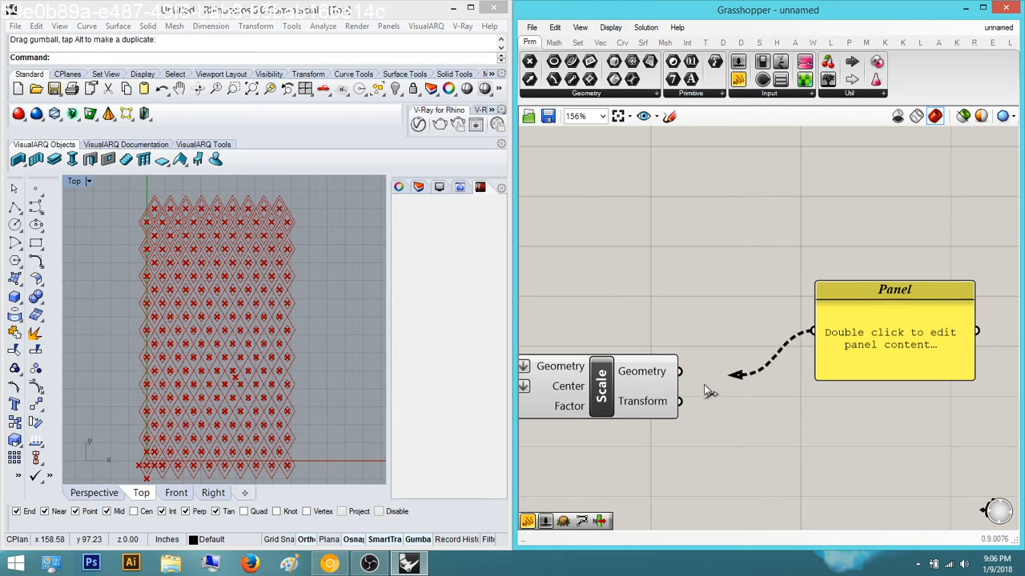
{"action": "left_click_drag", "start_coordinate": [705, 387], "coordinate": [679, 371]}
{"action": "left_click_drag", "start_coordinate": [928, 382], "coordinate": [933, 504]}
{"action": "left_click", "coordinate": [954, 326]}
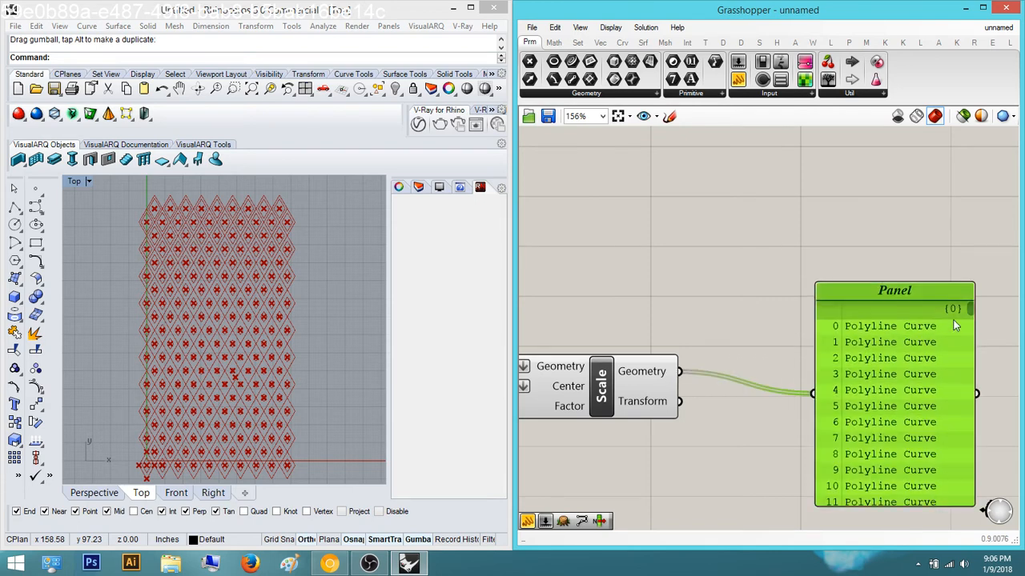
Scroll to the end of the panel's list of scaled curves and move the panel above the Scale component
{"action": "left_click_drag", "start_coordinate": [970, 314], "coordinate": [974, 503]}
{"action": "scroll", "coordinate": [910, 403], "scroll_direction": "down", "scroll_amount": 5}
{"action": "right_click_drag", "start_coordinate": [910, 404], "coordinate": [911, 450]}
{"action": "left_click_drag", "start_coordinate": [907, 440], "coordinate": [886, 269]}
{"action": "left_click", "coordinate": [904, 338]}
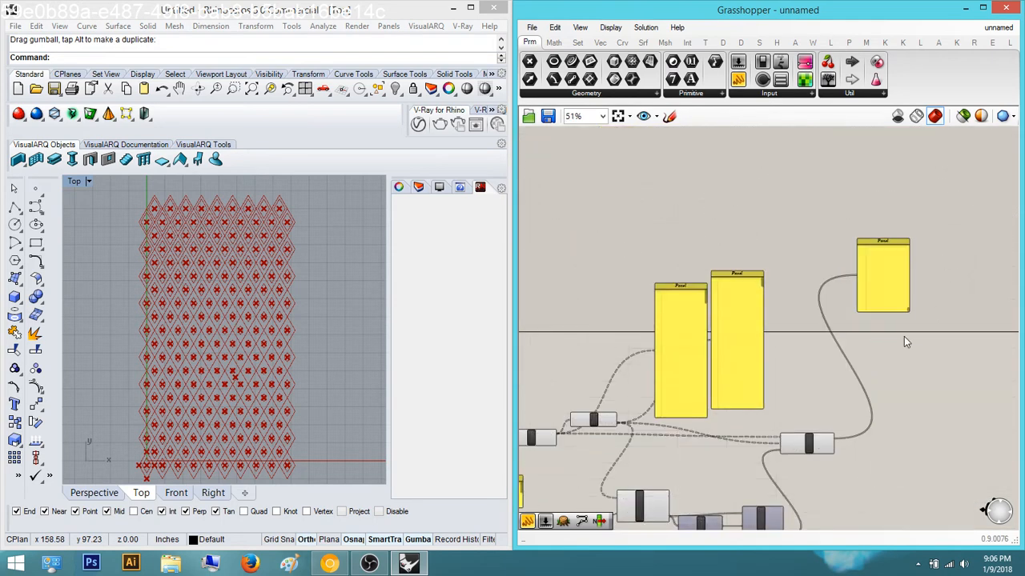
Highlight the Scale component's output and examine the scaled diamonds around the attractor point in the Top view
{"action": "scroll", "coordinate": [901, 448], "scroll_direction": "up", "scroll_amount": 5}
{"action": "right_click_drag", "start_coordinate": [791, 400], "coordinate": [881, 408]}
{"action": "double_click", "coordinate": [881, 407]}
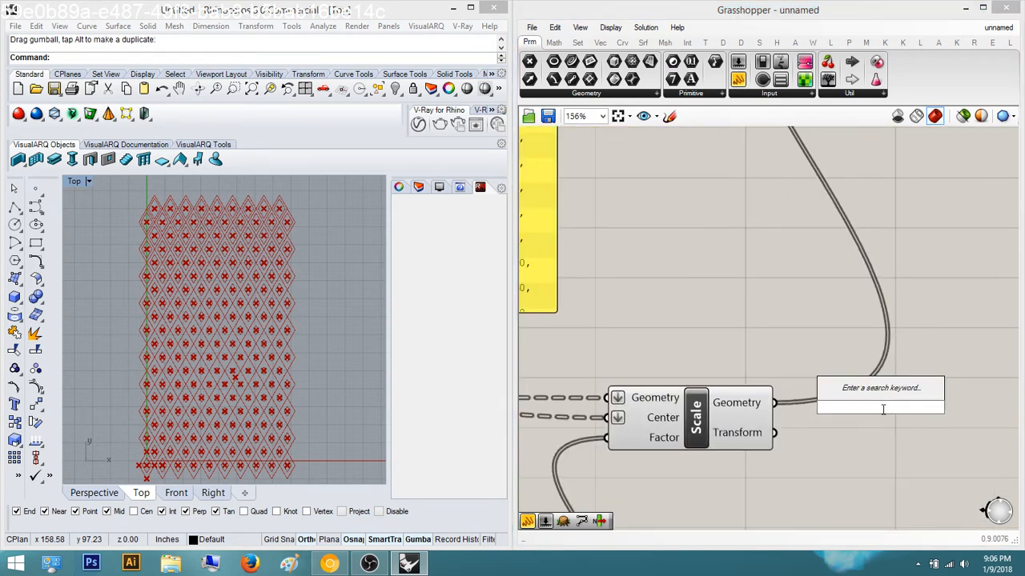
{"action": "right_click_drag", "start_coordinate": [868, 490], "coordinate": [818, 489]}
{"action": "left_click", "coordinate": [683, 436]}
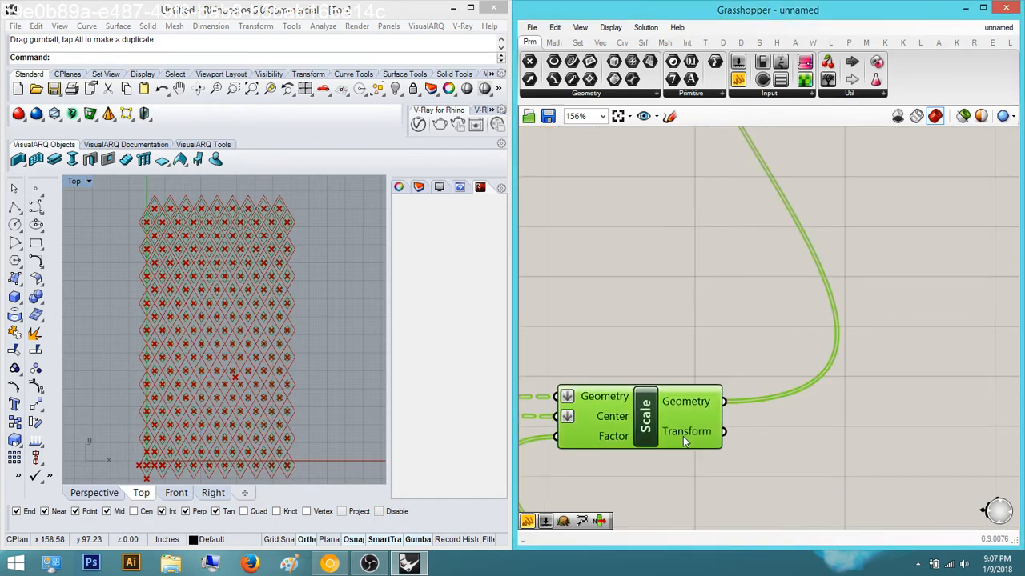
{"action": "left_click", "coordinate": [847, 433]}
{"action": "left_click", "coordinate": [667, 412]}
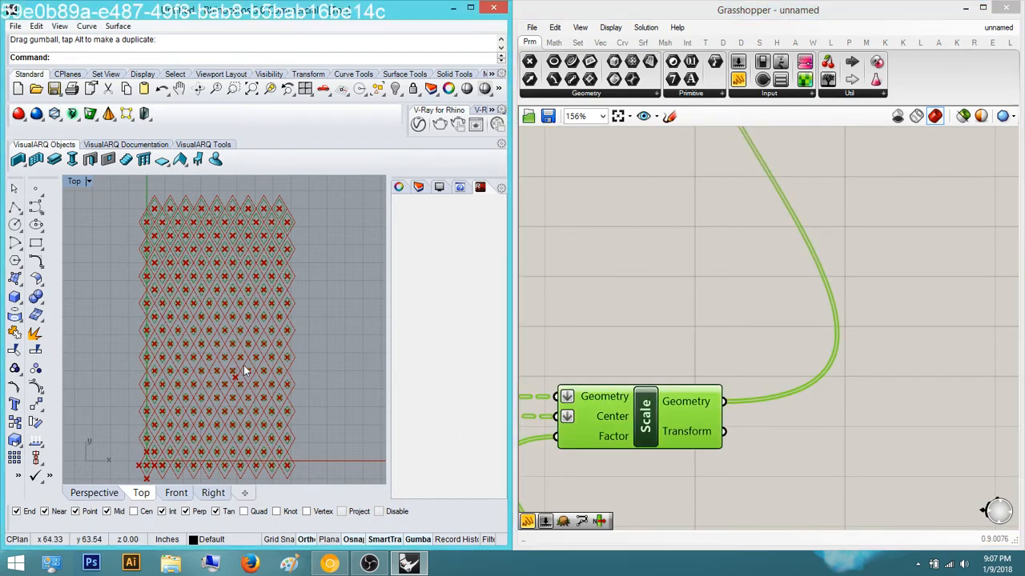
{"action": "scroll", "coordinate": [244, 365], "scroll_direction": "up", "scroll_amount": 3}
Bring in the Chrome window with the reference facade photo, examine its recessed diamond openings, and put the window aside
{"action": "right_click_drag", "start_coordinate": [819, 432], "coordinate": [779, 432]}
{"action": "double_click", "coordinate": [883, 447]}
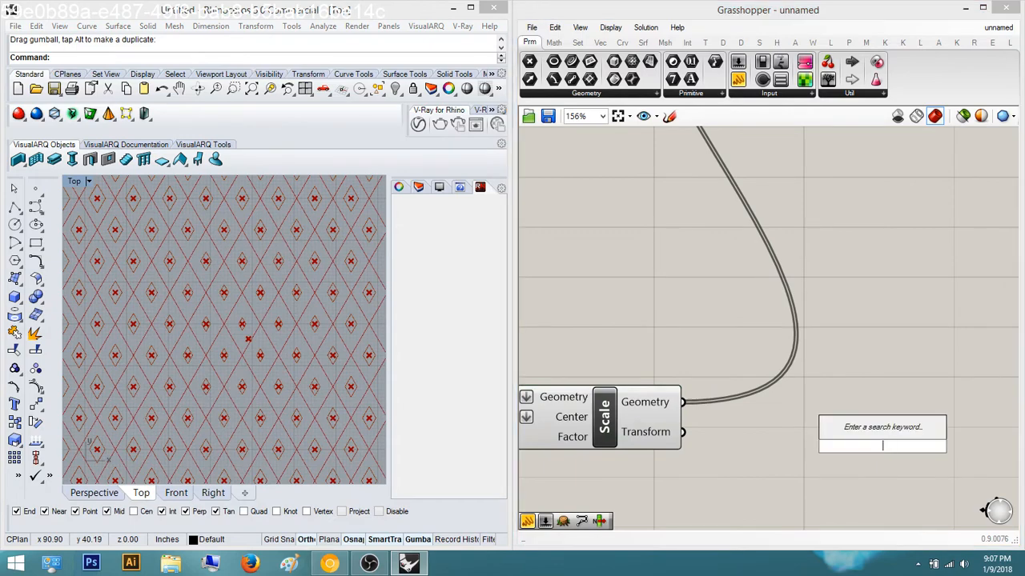
{"action": "left_click_drag", "start_coordinate": [1024, 102], "coordinate": [604, 131]}
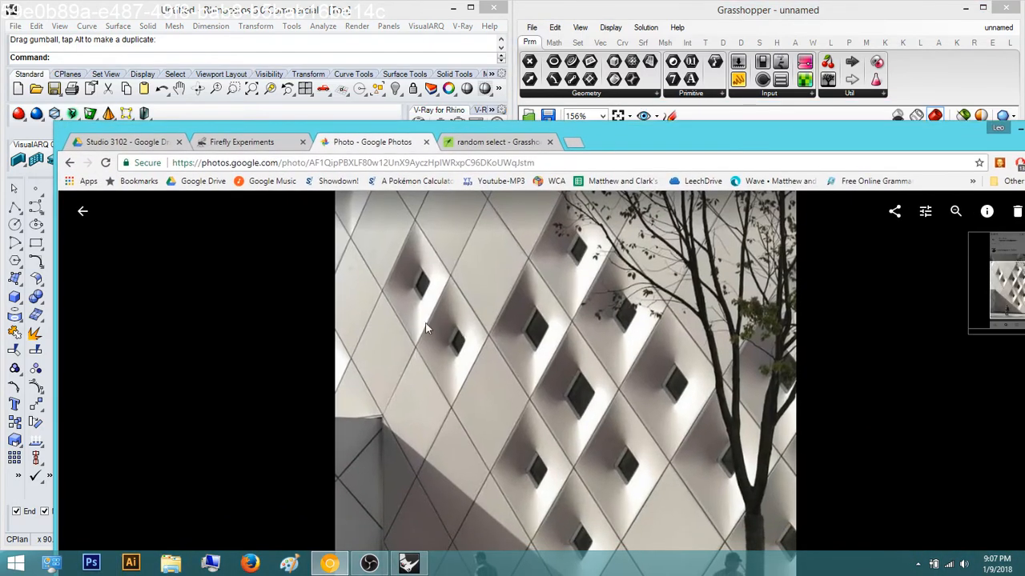
{"action": "left_click_drag", "start_coordinate": [828, 143], "coordinate": [1023, 131]}
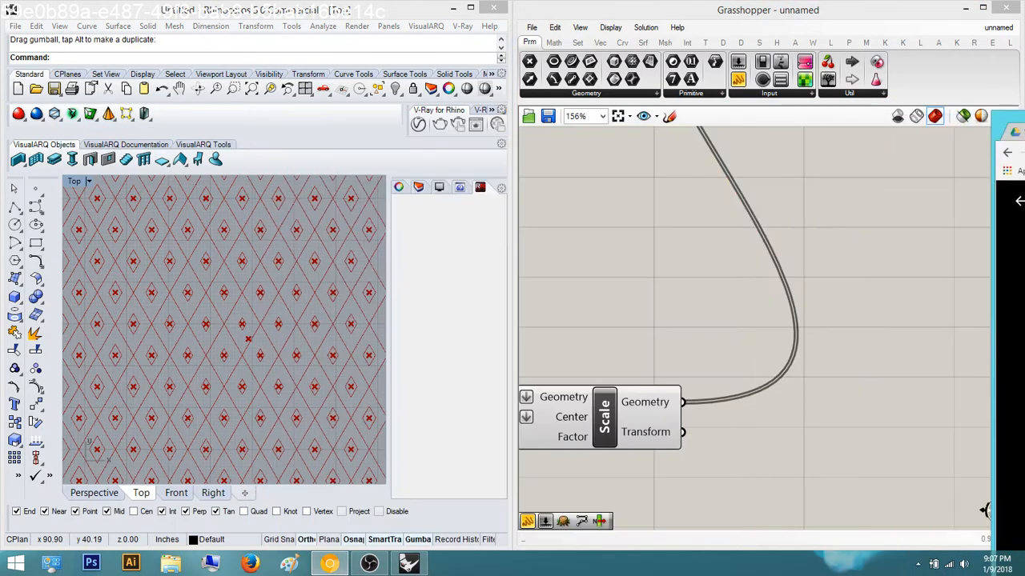
Add a Move component and connect Scale's Geometry output to its Geometry input
{"action": "right_click_drag", "start_coordinate": [916, 489], "coordinate": [845, 418]}
{"action": "double_click", "coordinate": [845, 419]}
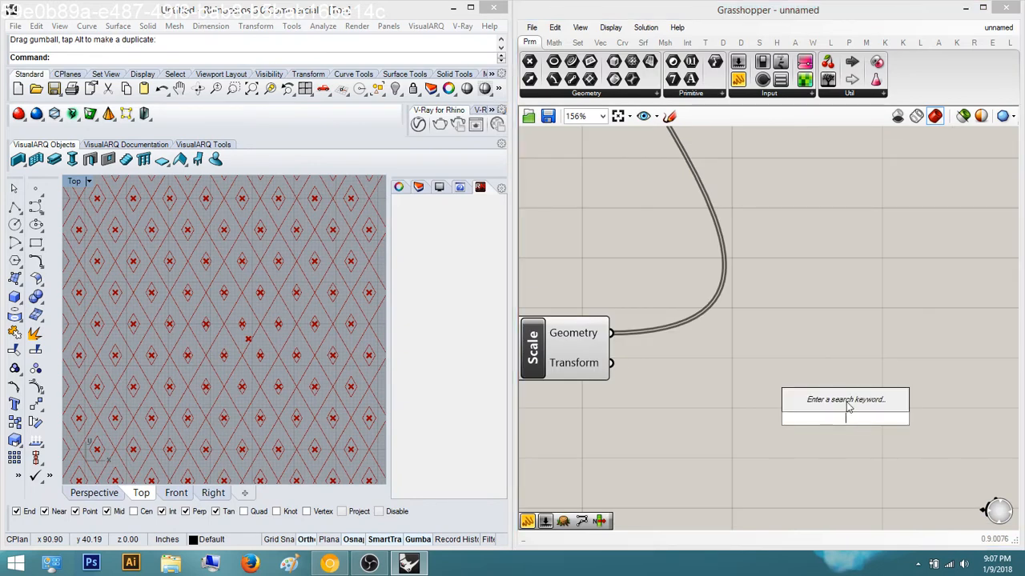
{"action": "type", "text": "move"}
{"action": "key", "text": "Return"}
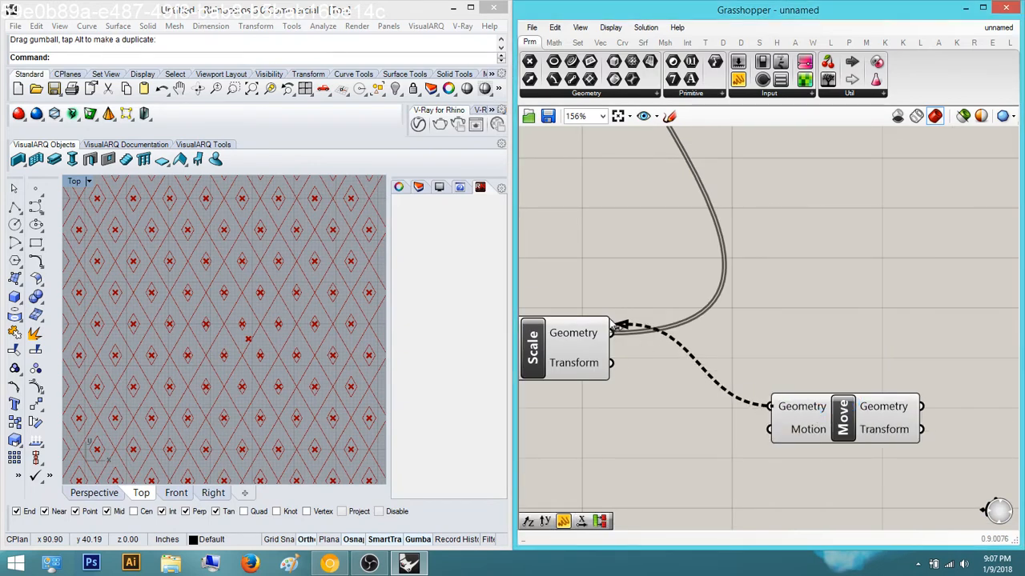
Add a Negative component and connect its Result output to Move's Motion input
{"action": "double_click", "coordinate": [701, 446]}
{"action": "type", "text": "negati"}
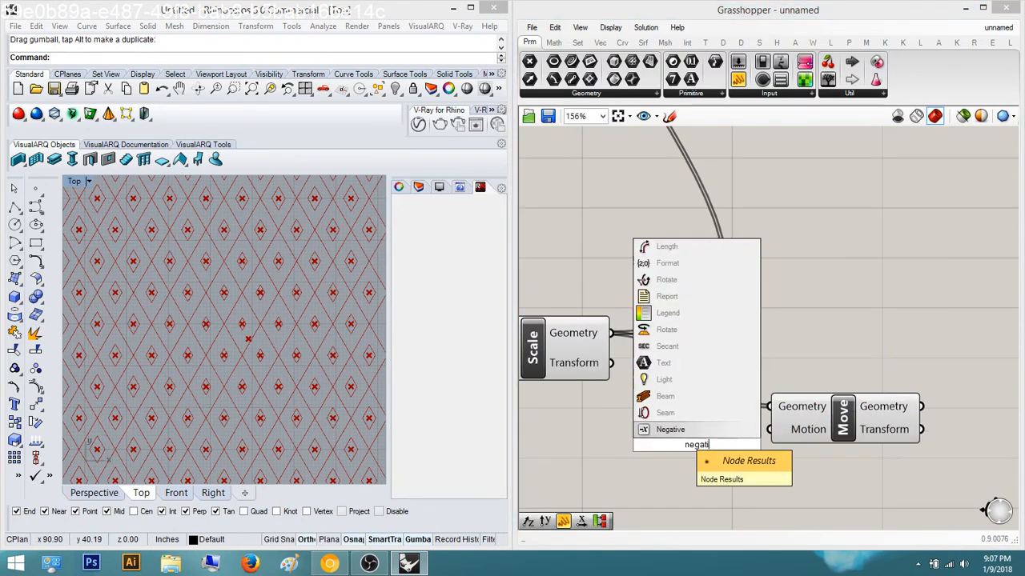
{"action": "key", "text": "Return"}
{"action": "left_click_drag", "start_coordinate": [752, 445], "coordinate": [769, 429]}
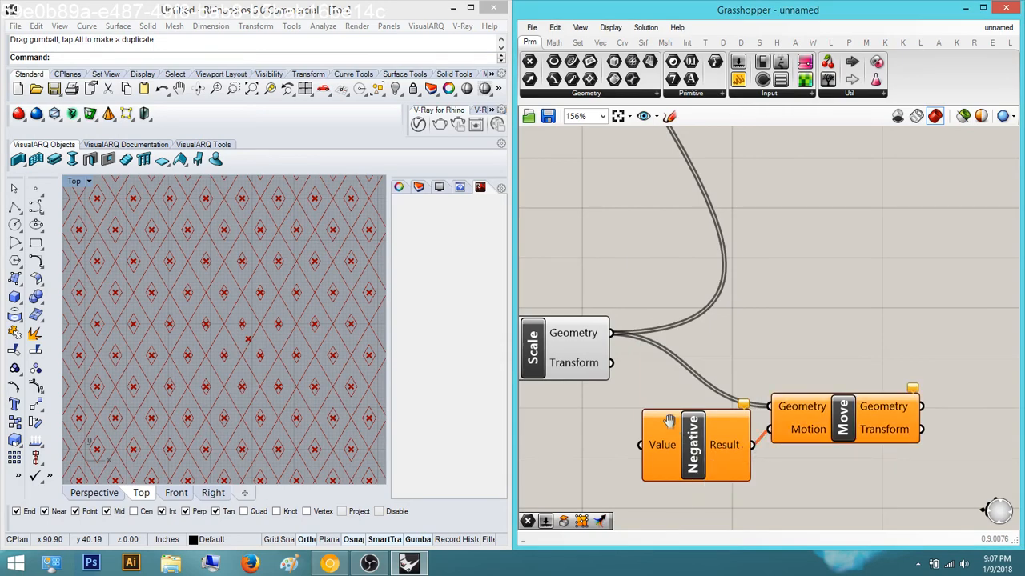
Switch the Rhino model to the Perspective view to show the diamond grid at an angle
{"action": "right_click_drag", "start_coordinate": [663, 414], "coordinate": [654, 319]}
{"action": "left_click", "coordinate": [95, 492]}
{"action": "right_click_drag", "start_coordinate": [152, 352], "coordinate": [177, 342]}
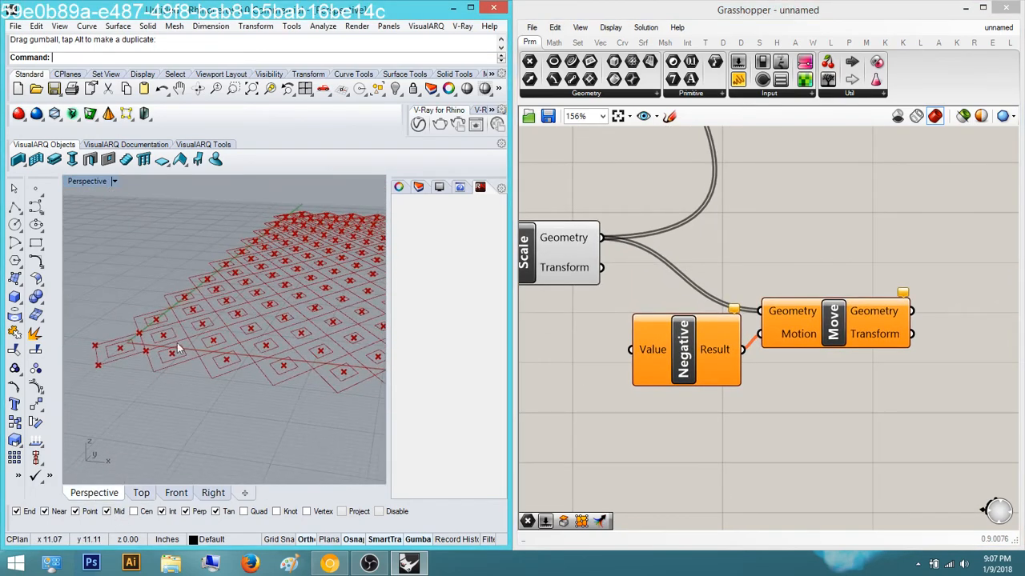
Add a Number Slider with a value of 0 below the Negative component
{"action": "left_click", "coordinate": [695, 360]}
{"action": "right_click_drag", "start_coordinate": [705, 494], "coordinate": [753, 447]}
{"action": "double_click", "coordinate": [754, 447]}
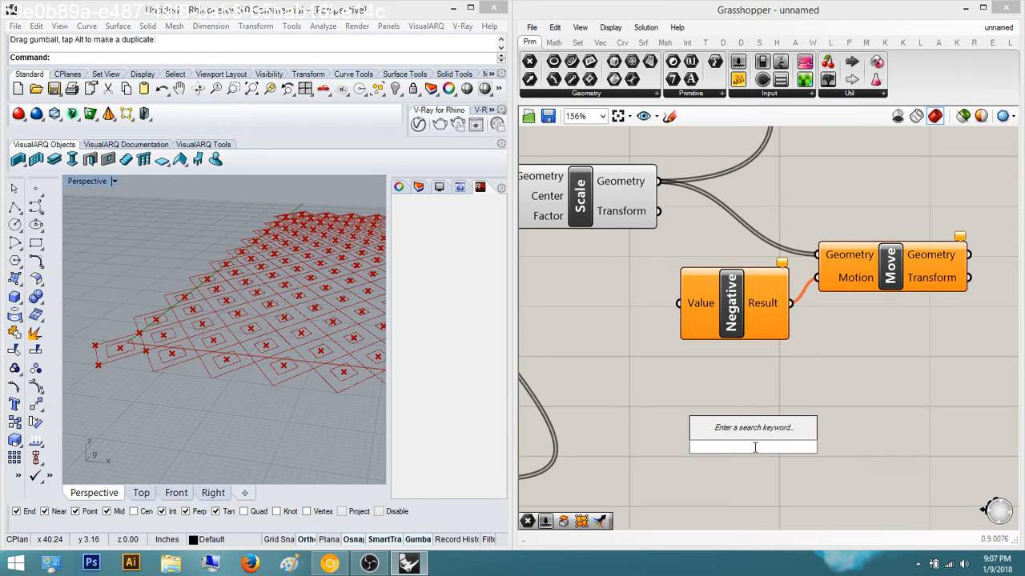
{"action": "type", "text": "0"}
{"action": "key", "text": "Return"}
Shift the Negative and Move components together farther away from the Scale component to make room
{"action": "left_click_drag", "start_coordinate": [834, 324], "coordinate": [703, 247]}
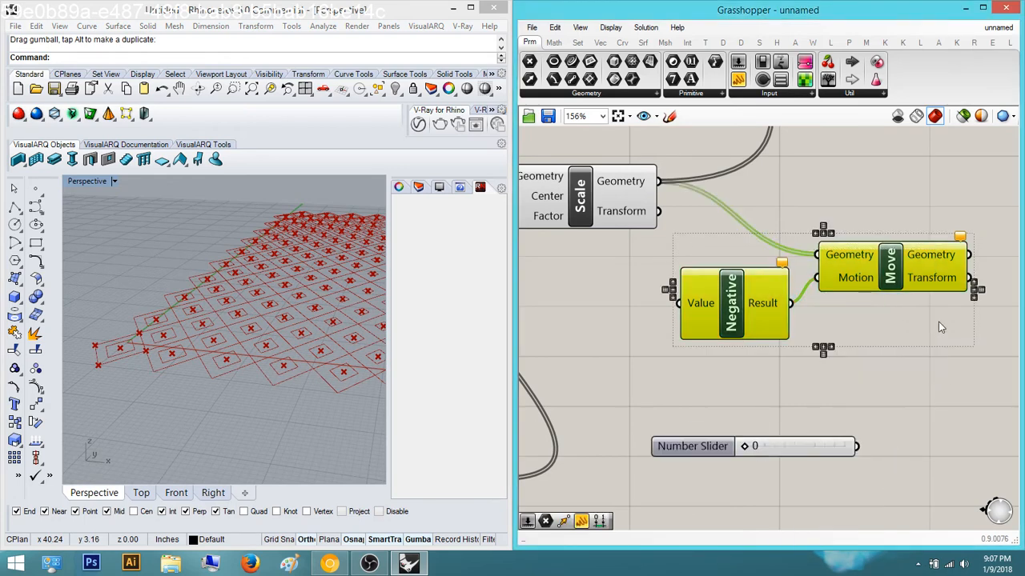
{"action": "scroll", "coordinate": [802, 496], "scroll_direction": "down", "scroll_amount": 3}
{"action": "right_click_drag", "start_coordinate": [803, 496], "coordinate": [744, 424]}
{"action": "left_click_drag", "start_coordinate": [772, 307], "coordinate": [929, 291]}
Add a Unit Z component and replace Move's Motion source with its Unit vector output
{"action": "double_click", "coordinate": [887, 438]}
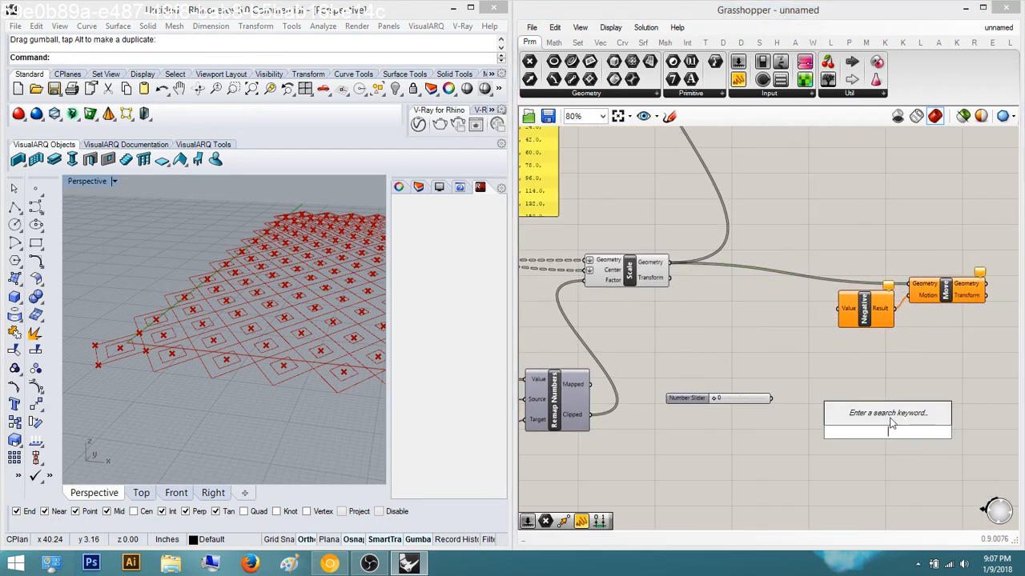
{"action": "type", "text": "unit z"}
{"action": "key", "text": "Return"}
{"action": "scroll", "coordinate": [932, 437], "scroll_direction": "up", "scroll_amount": 3}
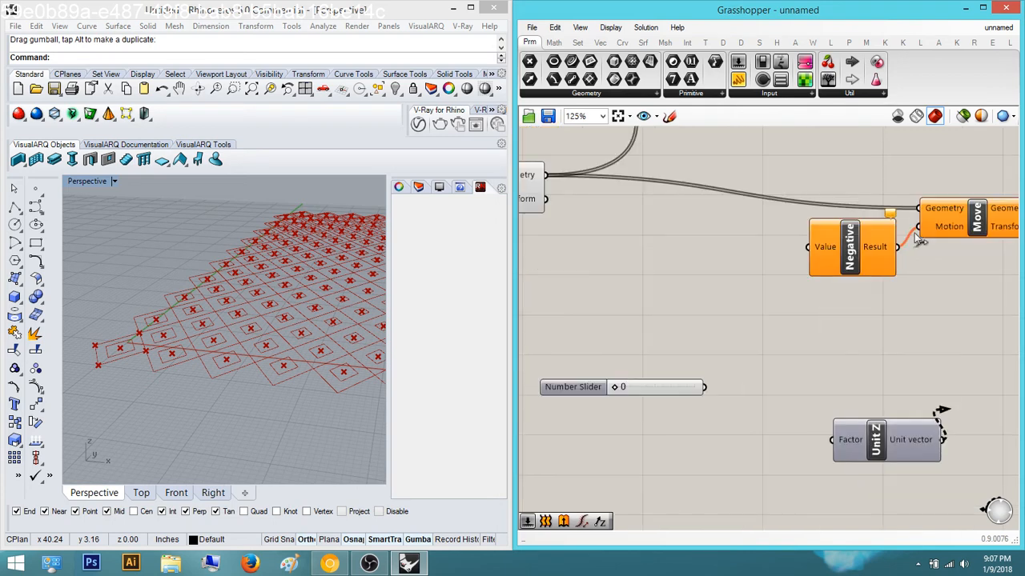
{"action": "left_click_drag", "start_coordinate": [921, 242], "coordinate": [918, 230]}
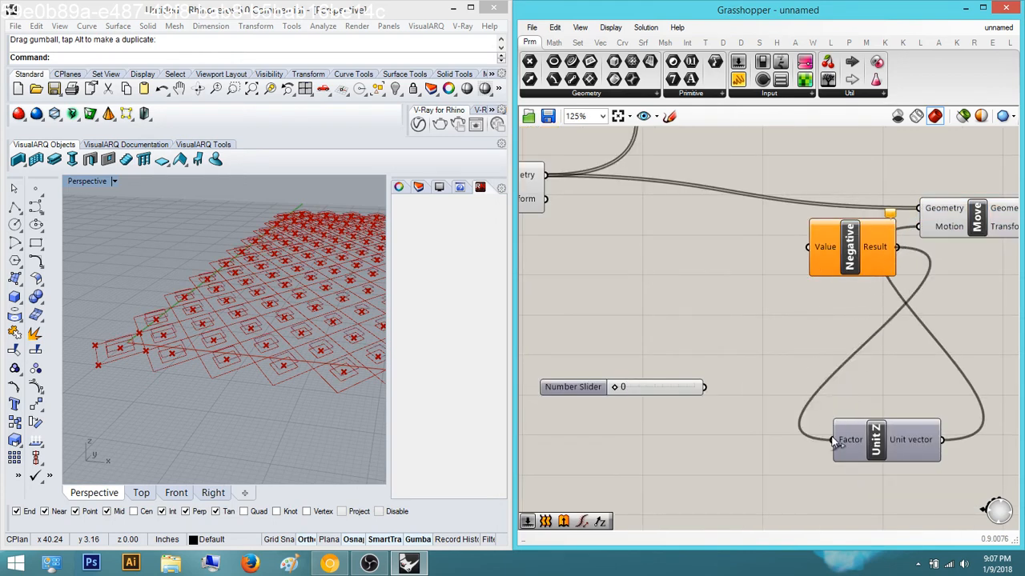
Connect Negative's Result to Unit Z's Factor input and the number slider to Negative's Value input
{"action": "left_click_drag", "start_coordinate": [833, 440], "coordinate": [832, 439]}
{"action": "left_click_drag", "start_coordinate": [718, 373], "coordinate": [706, 386]}
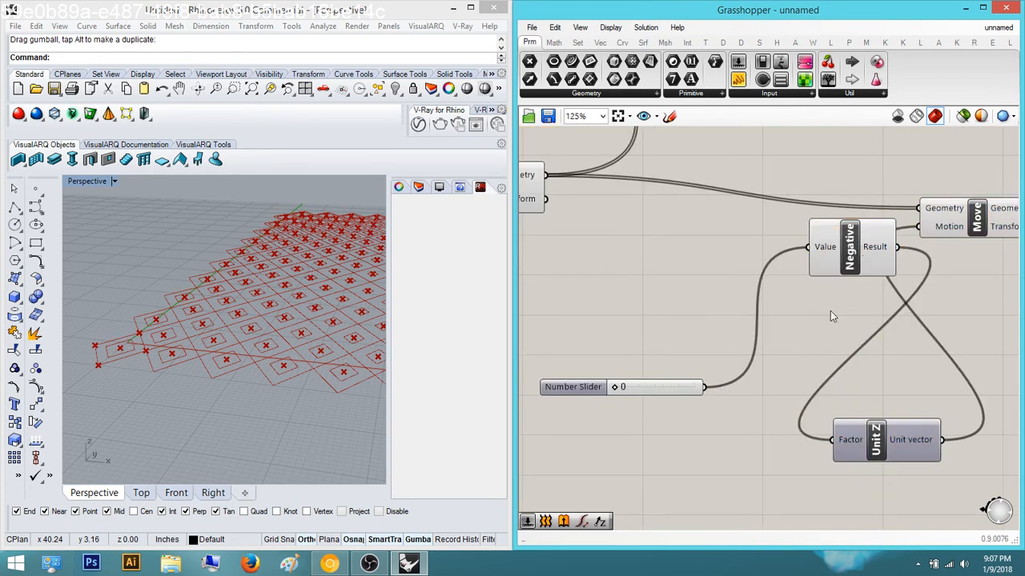
Rearrange the Negative and Unit Z components in wiring order between the number slider and Move
{"action": "left_click_drag", "start_coordinate": [859, 249], "coordinate": [766, 401]}
{"action": "right_click_drag", "start_coordinate": [848, 402], "coordinate": [831, 462]}
{"action": "left_click_drag", "start_coordinate": [861, 491], "coordinate": [838, 312]}
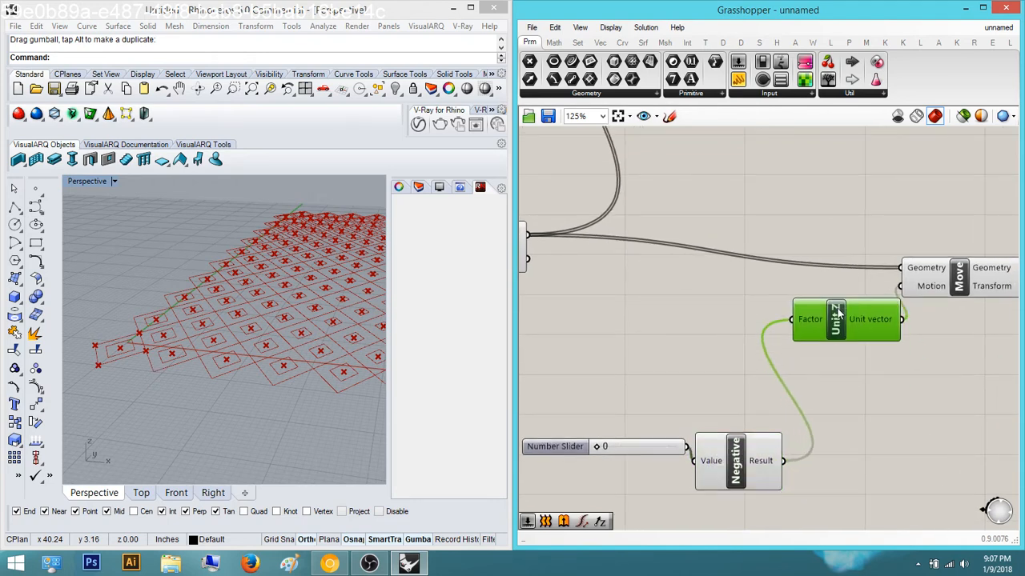
{"action": "left_click_drag", "start_coordinate": [736, 461], "coordinate": [730, 345]}
{"action": "left_click", "coordinate": [839, 402]}
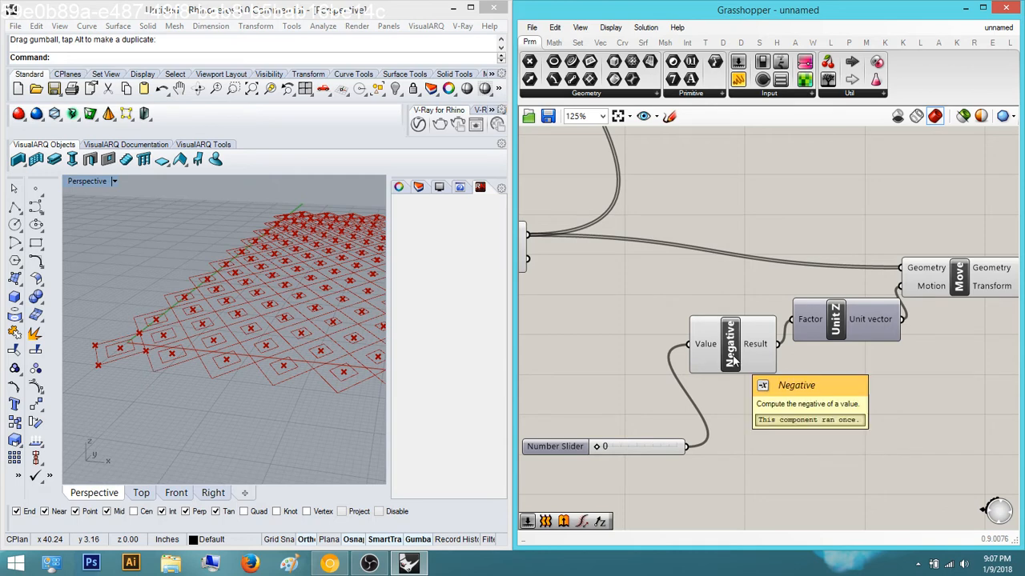
Set the number slider to 10 to lower the scaled diamonds beneath the grid
{"action": "right_click_drag", "start_coordinate": [826, 440], "coordinate": [800, 448]}
{"action": "right_click_drag", "start_coordinate": [640, 396], "coordinate": [661, 390]}
{"action": "scroll", "coordinate": [688, 414], "scroll_direction": "up", "scroll_amount": 3}
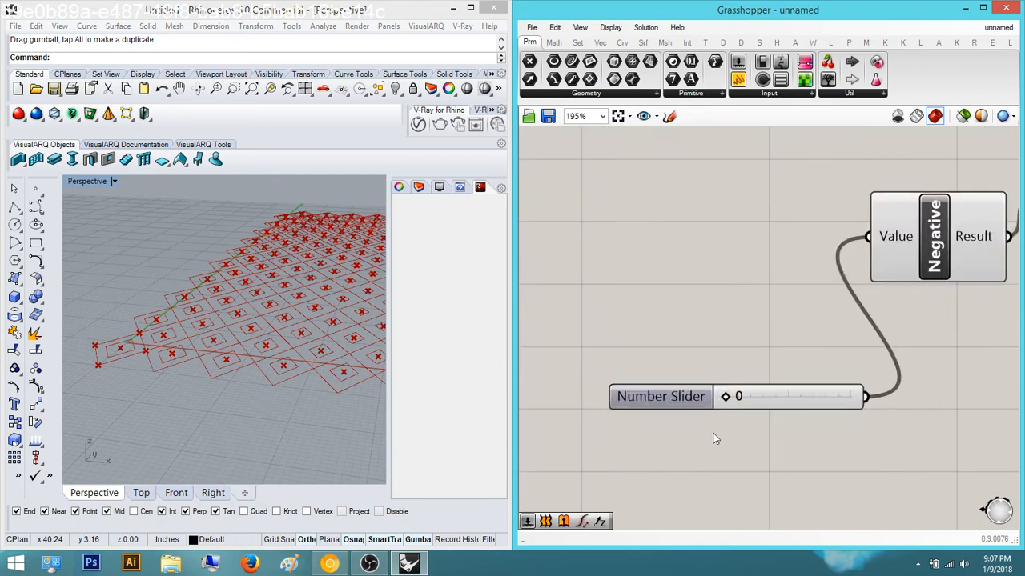
{"action": "left_click_drag", "start_coordinate": [726, 399], "coordinate": [738, 399]}
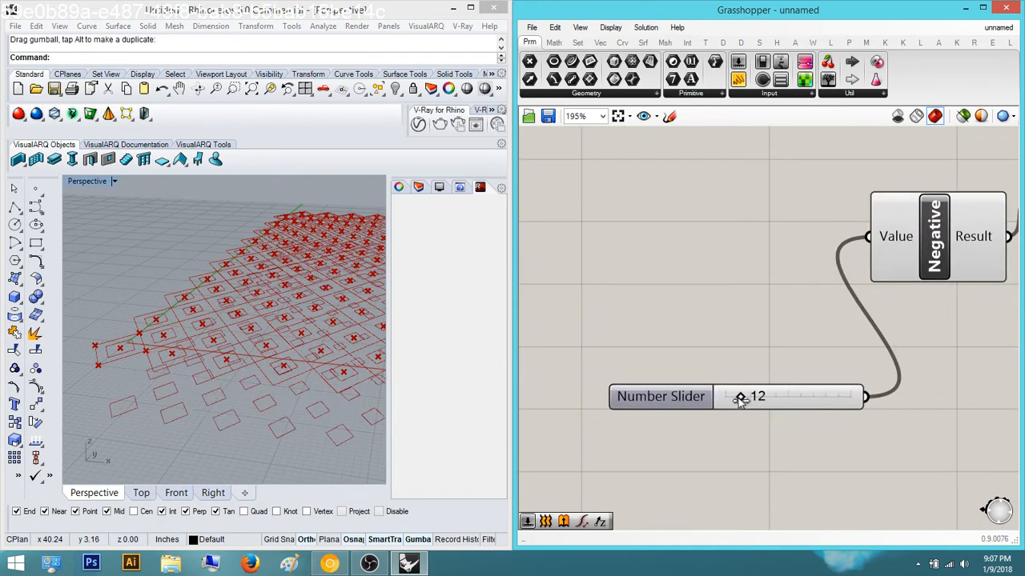
Turn off the preview of the Scale component's geometry
{"action": "right_click_drag", "start_coordinate": [714, 347], "coordinate": [833, 400]}
{"action": "scroll", "coordinate": [832, 400], "scroll_direction": "down", "scroll_amount": 3}
{"action": "left_click", "coordinate": [738, 288]}
{"action": "middle_click", "coordinate": [724, 264]}
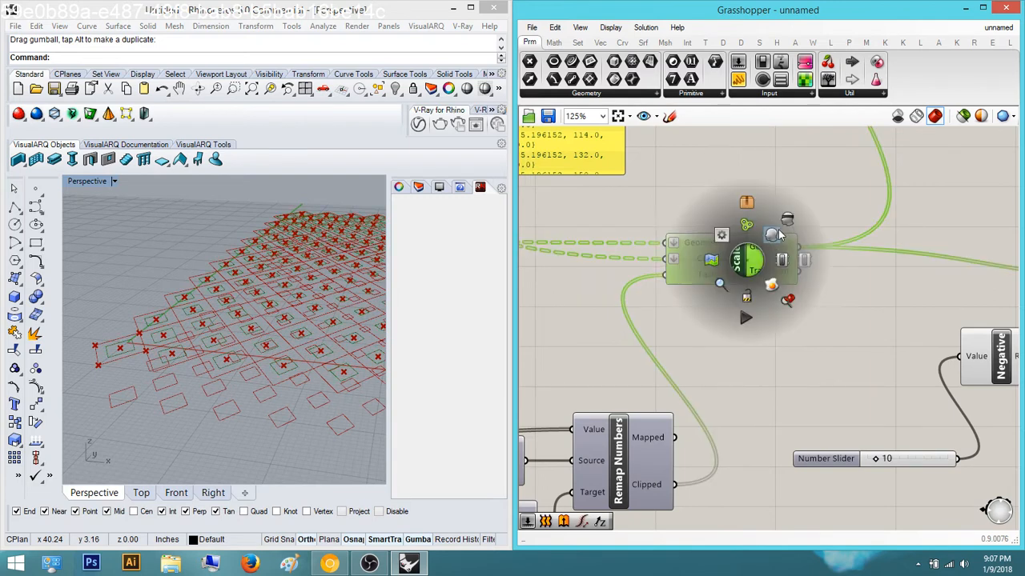
{"action": "left_click", "coordinate": [832, 291]}
Reduce the number slider feeding the Negative component to 8
{"action": "right_click_drag", "start_coordinate": [769, 348], "coordinate": [730, 354]}
{"action": "right_click_drag", "start_coordinate": [265, 364], "coordinate": [232, 331]}
{"action": "left_click_drag", "start_coordinate": [847, 472], "coordinate": [842, 468]}
{"action": "scroll", "coordinate": [841, 468], "scroll_direction": "up", "scroll_amount": 6}
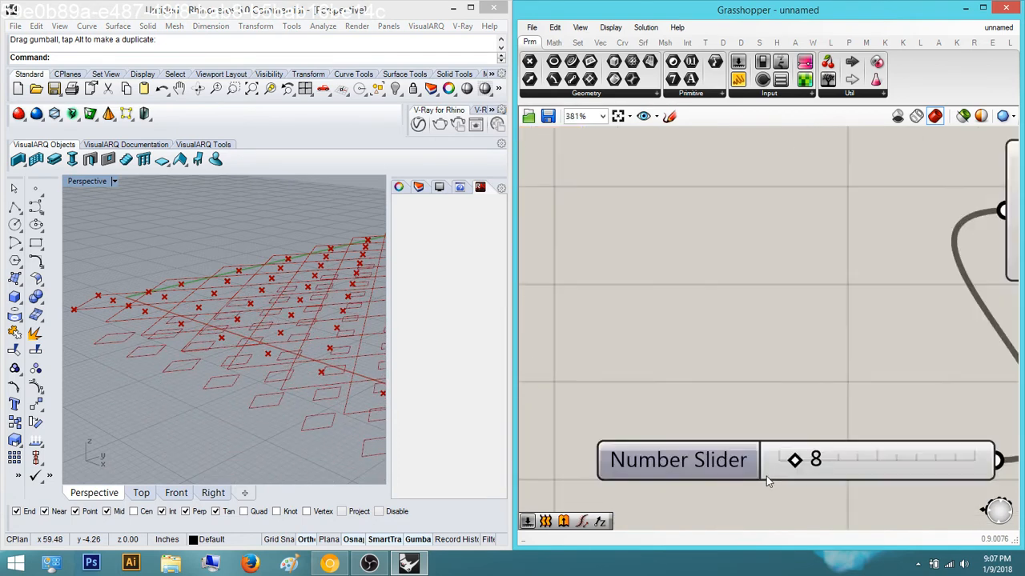
Set the number slider's numeric range to 2 in its properties
{"action": "double_click", "coordinate": [704, 456]}
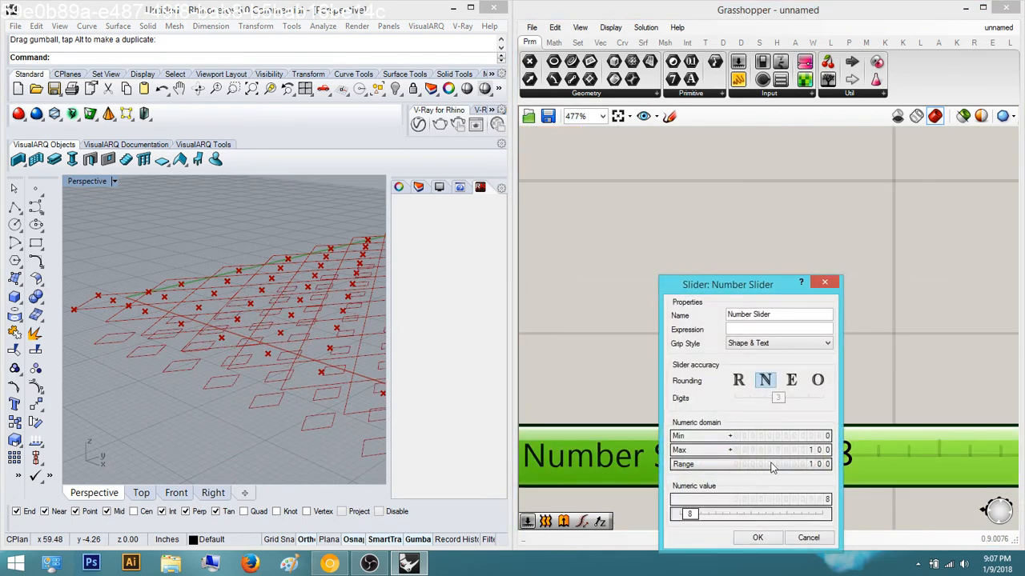
{"action": "double_click", "coordinate": [791, 462]}
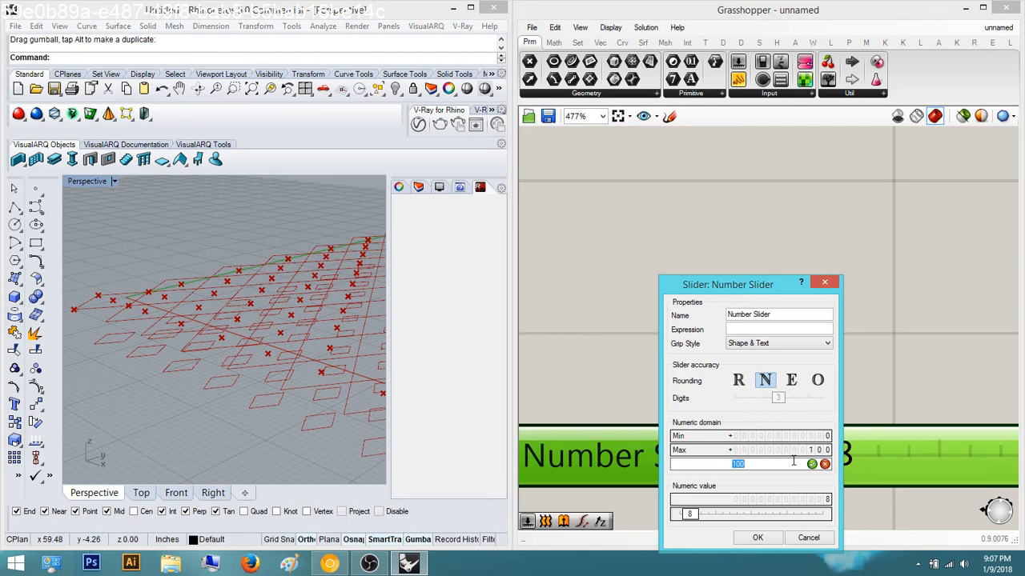
{"action": "type", "text": "2"}
{"action": "key", "text": "Return"}
{"action": "left_click", "coordinate": [758, 537]}
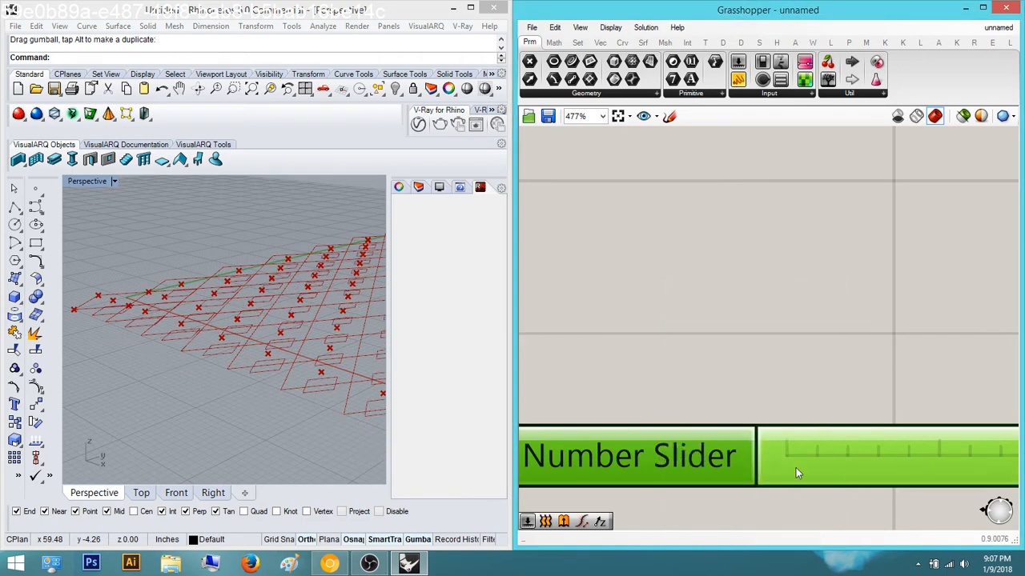
Set the number slider's rounding to R with 3 digits and keep its value at the 2.000 maximum
{"action": "double_click", "coordinate": [709, 449]}
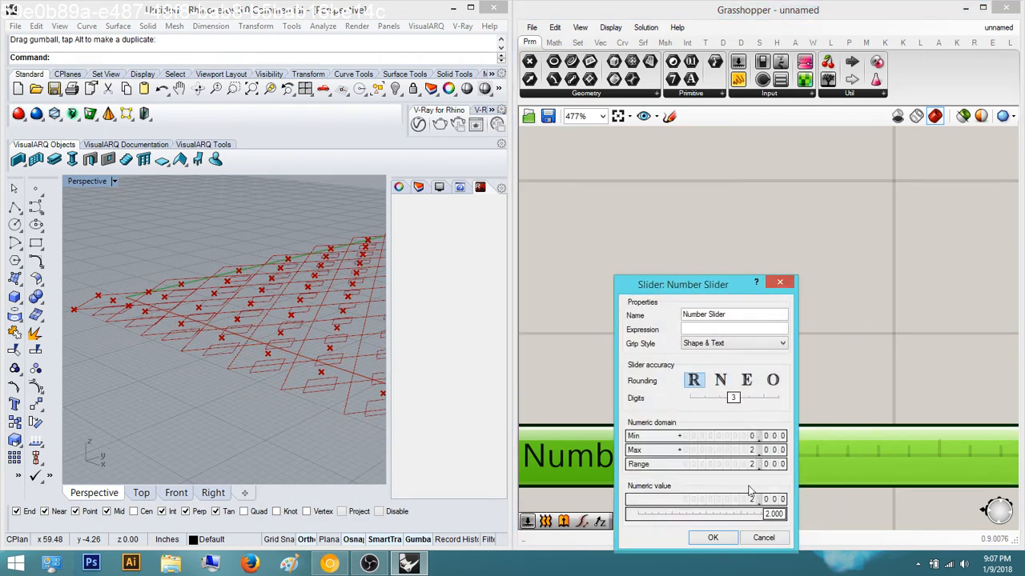
{"action": "left_click", "coordinate": [712, 538]}
{"action": "scroll", "coordinate": [808, 279], "scroll_direction": "up", "scroll_amount": 2}
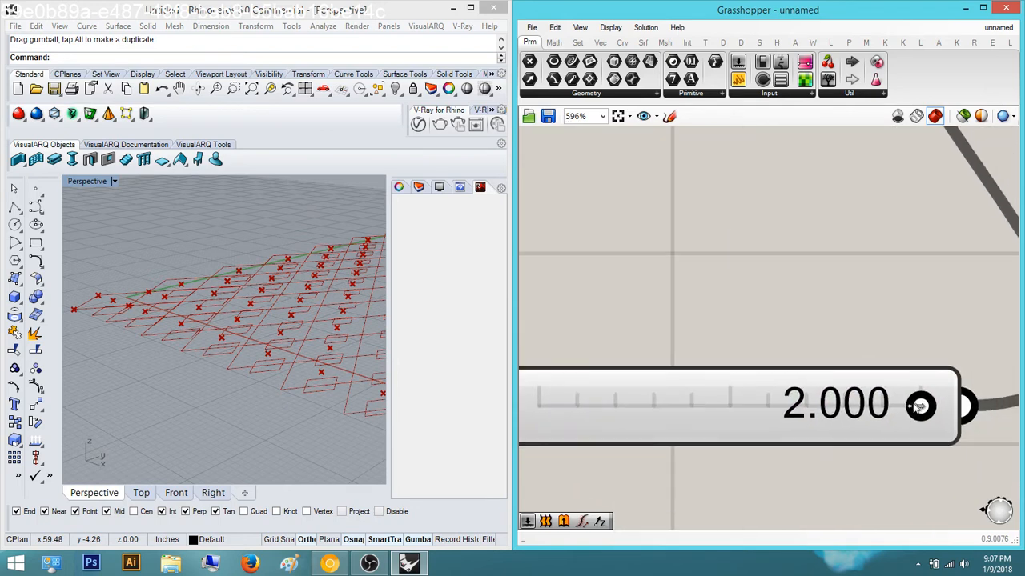
{"action": "left_click_drag", "start_coordinate": [915, 406], "coordinate": [947, 411]}
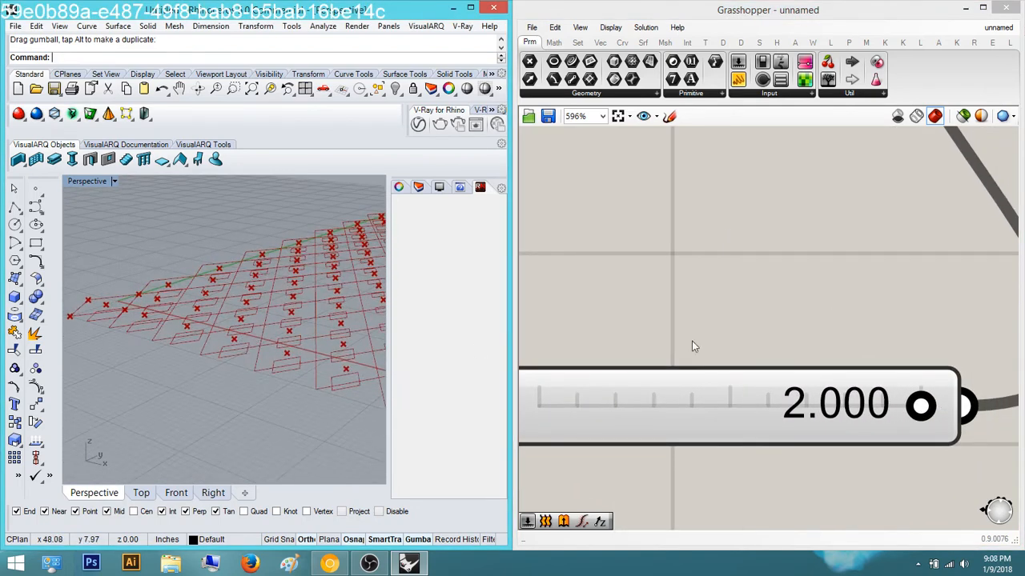
Select the Move component to highlight the lowered diamonds in the Perspective view
{"action": "scroll", "coordinate": [720, 344], "scroll_direction": "down", "scroll_amount": 1}
{"action": "scroll", "coordinate": [751, 344], "scroll_direction": "down", "scroll_amount": 3}
{"action": "right_click_drag", "start_coordinate": [917, 376], "coordinate": [705, 449]}
{"action": "left_click", "coordinate": [825, 182]}
{"action": "right_click_drag", "start_coordinate": [913, 280], "coordinate": [826, 352]}
{"action": "left_click", "coordinate": [826, 352]}
{"action": "right_click_drag", "start_coordinate": [883, 186], "coordinate": [844, 229]}
{"action": "left_click", "coordinate": [894, 255]}
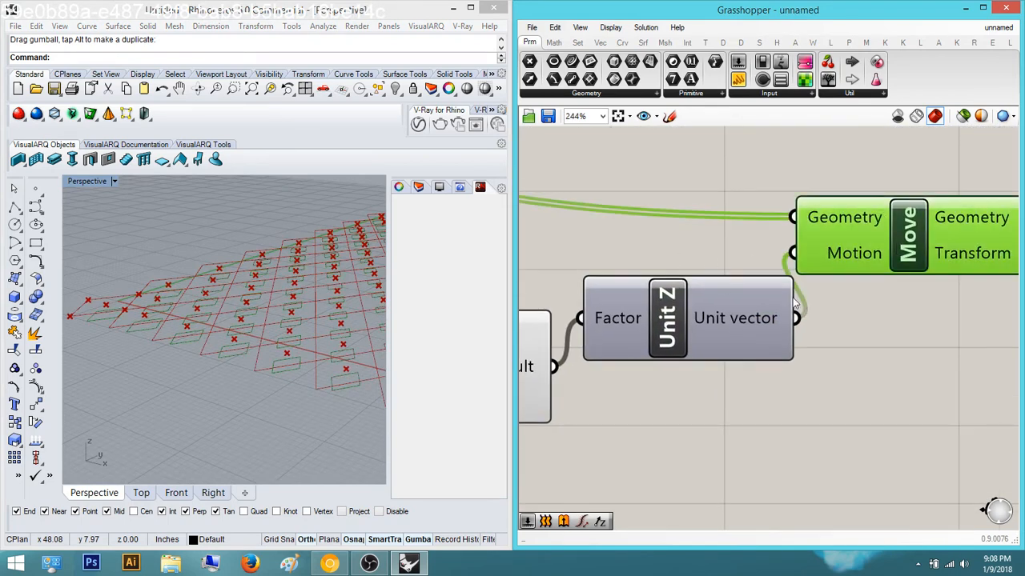
Select the Move component that produces the full-size diamond grid and examine its highlighted outlines in the Perspective view
{"action": "scroll", "coordinate": [794, 302], "scroll_direction": "down", "scroll_amount": 4}
{"action": "right_click_drag", "start_coordinate": [590, 318], "coordinate": [886, 361]}
{"action": "scroll", "coordinate": [887, 361], "scroll_direction": "down", "scroll_amount": 4}
{"action": "scroll", "coordinate": [681, 352], "scroll_direction": "up", "scroll_amount": 4}
{"action": "left_click", "coordinate": [657, 336]}
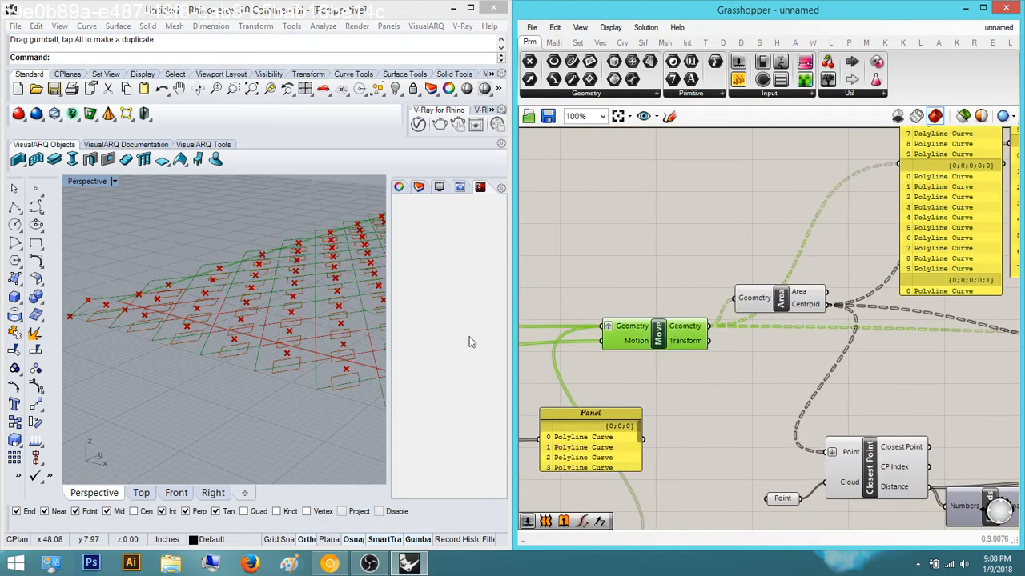
{"action": "right_click_drag", "start_coordinate": [254, 254], "coordinate": [248, 309]}
{"action": "right_click_drag", "start_coordinate": [850, 388], "coordinate": [800, 387]}
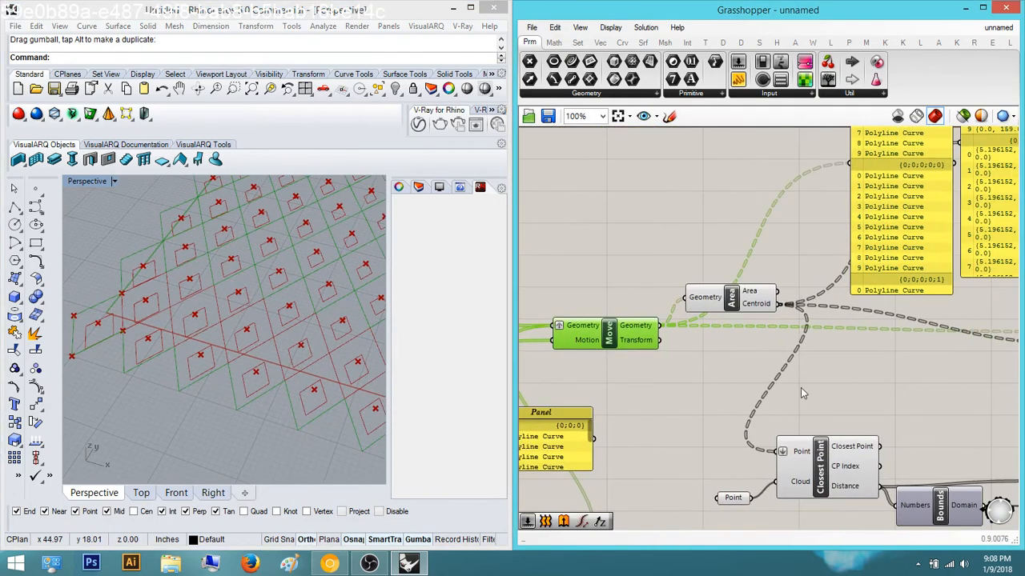
Add an Explode component and feed its Curve input with the Geometry output of the full-size diamonds' Move component
{"action": "double_click", "coordinate": [844, 379]}
{"action": "right_click_drag", "start_coordinate": [925, 392], "coordinate": [904, 396]}
{"action": "double_click", "coordinate": [903, 396]}
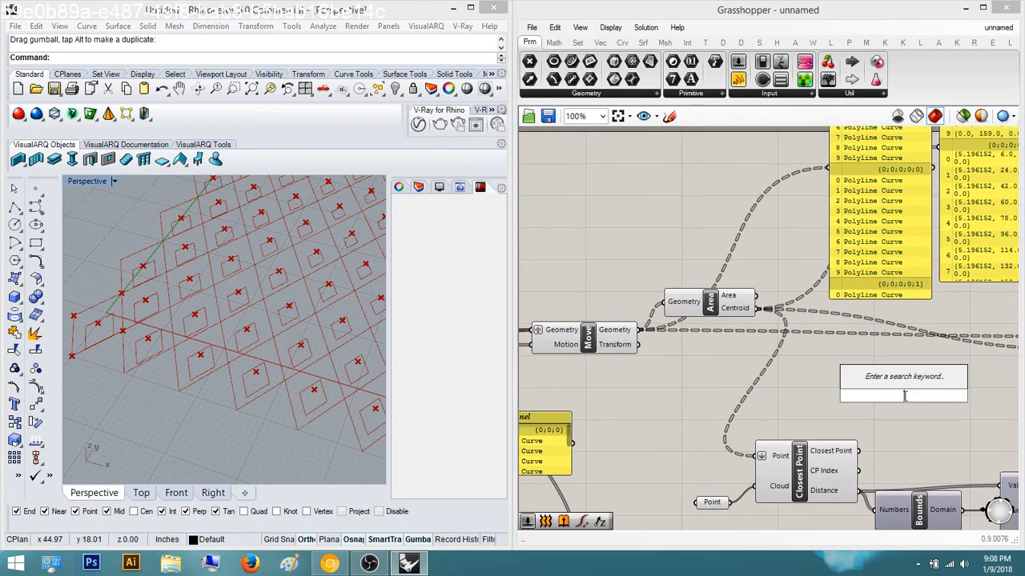
{"action": "type", "text": "explo"}
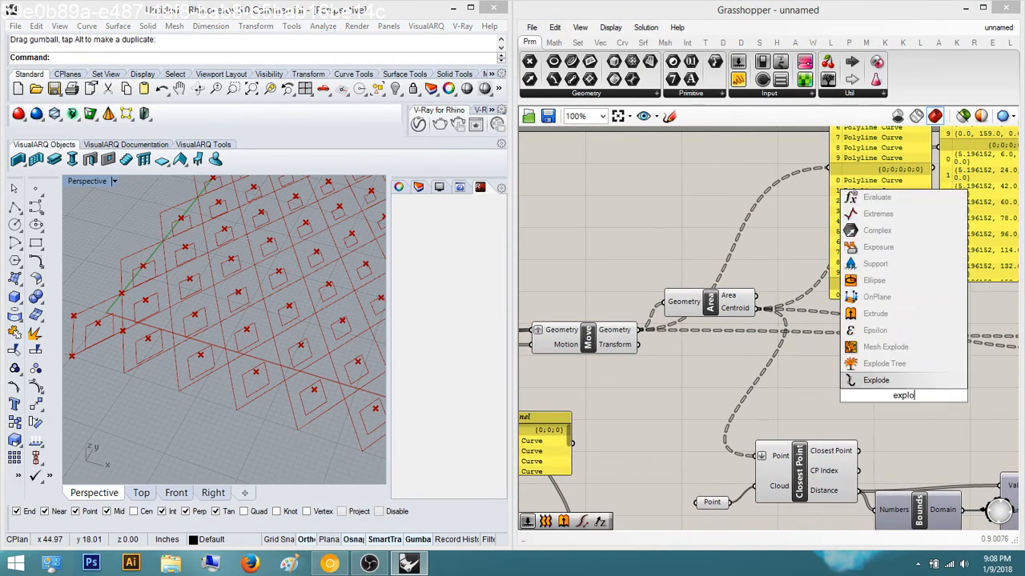
{"action": "key", "text": "Return"}
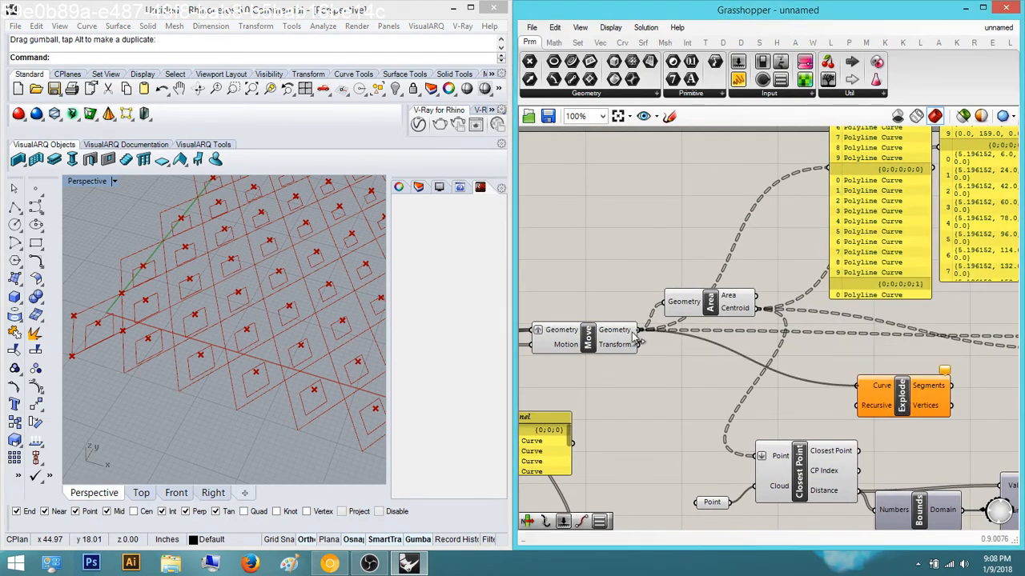
{"action": "scroll", "coordinate": [954, 434], "scroll_direction": "down", "scroll_amount": 5}
{"action": "left_click", "coordinate": [953, 434]}
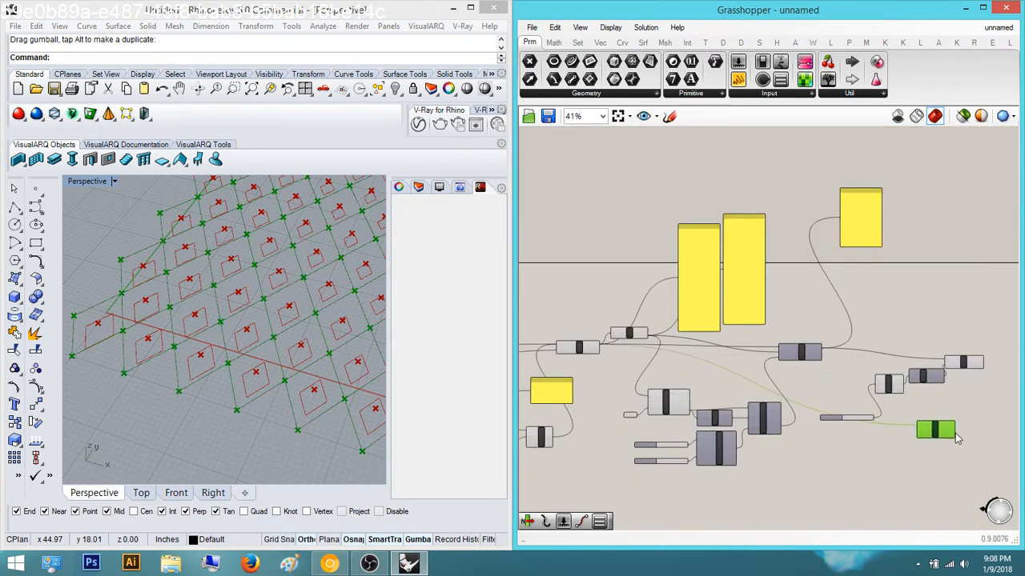
Add a second Explode component and wire the lowered diamonds' Move geometry into its Curve input
{"action": "scroll", "coordinate": [945, 424], "scroll_direction": "up", "scroll_amount": 5}
{"action": "double_click", "coordinate": [933, 410]}
{"action": "type", "text": "ex"}
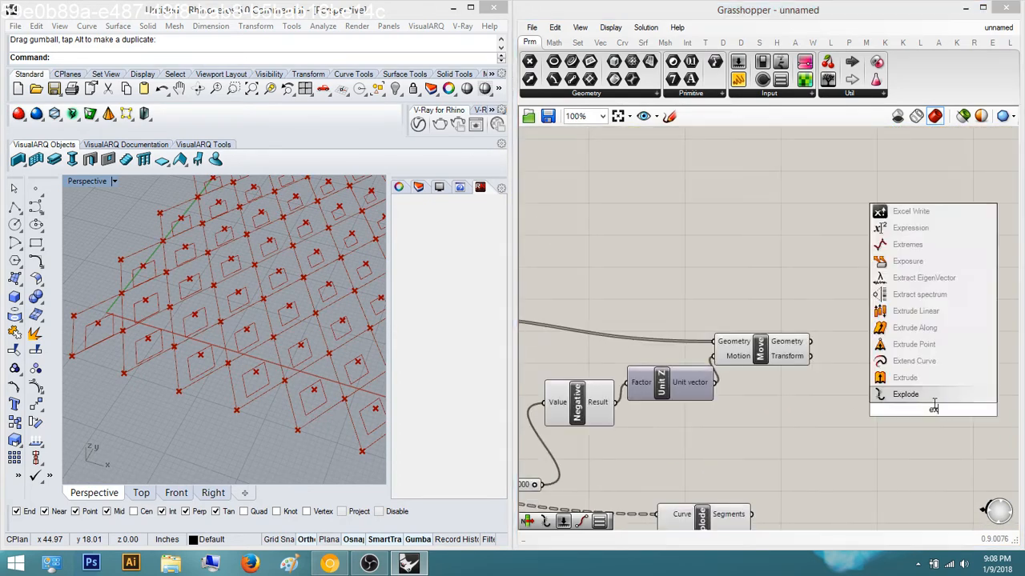
{"action": "key", "text": "Return"}
{"action": "scroll", "coordinate": [931, 413], "scroll_direction": "up", "scroll_amount": 3}
{"action": "left_click_drag", "start_coordinate": [865, 390], "coordinate": [808, 332]}
{"action": "left_click_drag", "start_coordinate": [699, 273], "coordinate": [699, 275]}
{"action": "right_click_drag", "start_coordinate": [826, 340], "coordinate": [776, 305]}
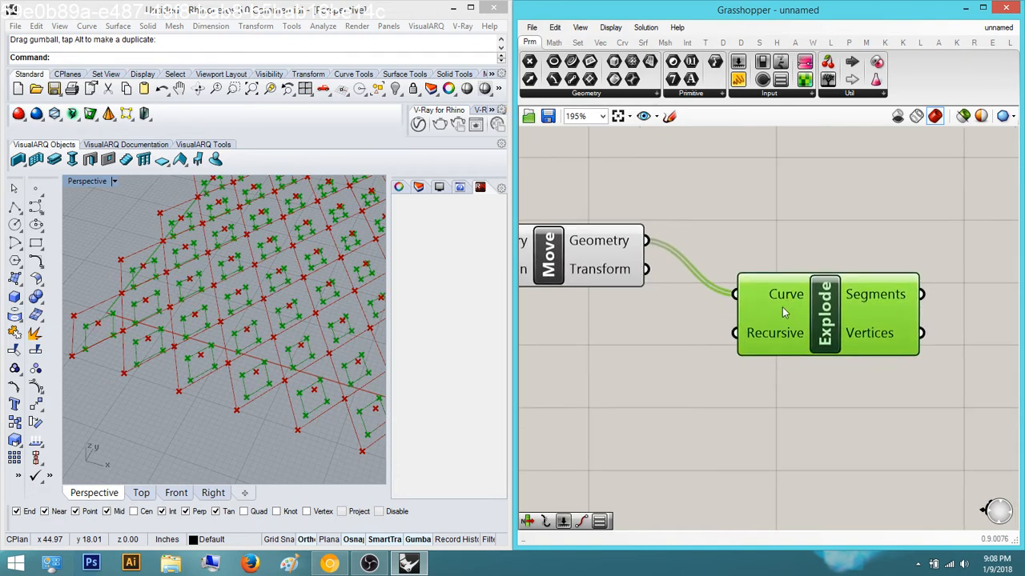
{"action": "scroll", "coordinate": [782, 307], "scroll_direction": "down", "scroll_amount": 2}
{"action": "left_click", "coordinate": [861, 453]}
{"action": "scroll", "coordinate": [791, 285], "scroll_direction": "down", "scroll_amount": 2}
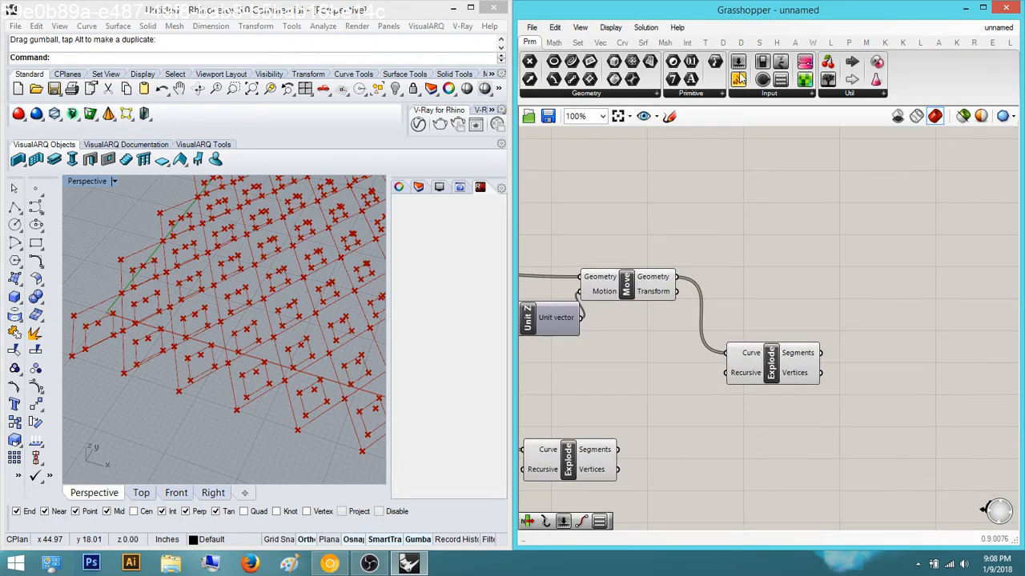
Place two panels side by side to compare the vertex lists of the two Explode components
{"action": "left_click_drag", "start_coordinate": [740, 78], "coordinate": [878, 465]}
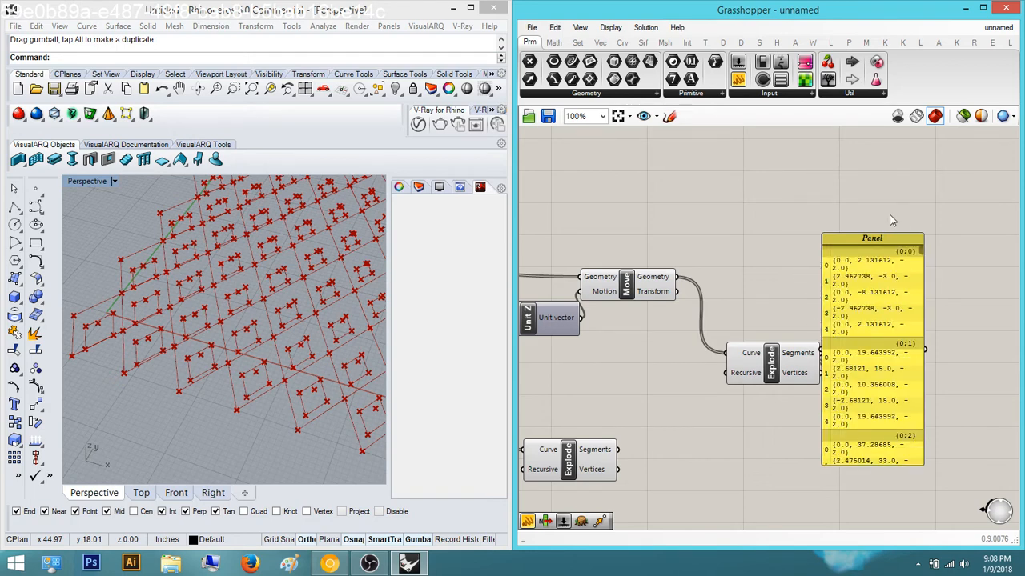
{"action": "left_click_drag", "start_coordinate": [734, 102], "coordinate": [704, 256]}
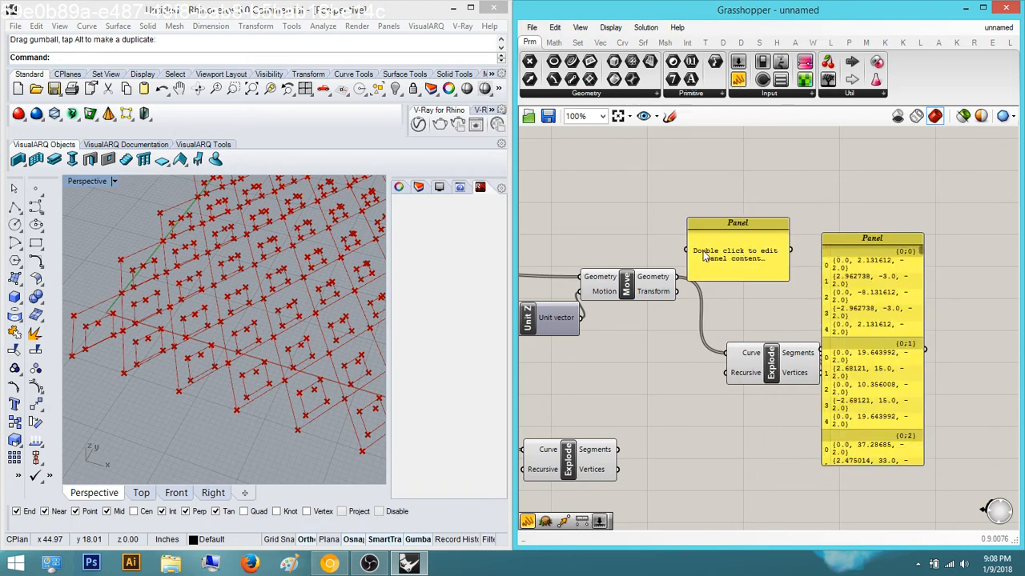
{"action": "left_click_drag", "start_coordinate": [617, 469], "coordinate": [749, 380]}
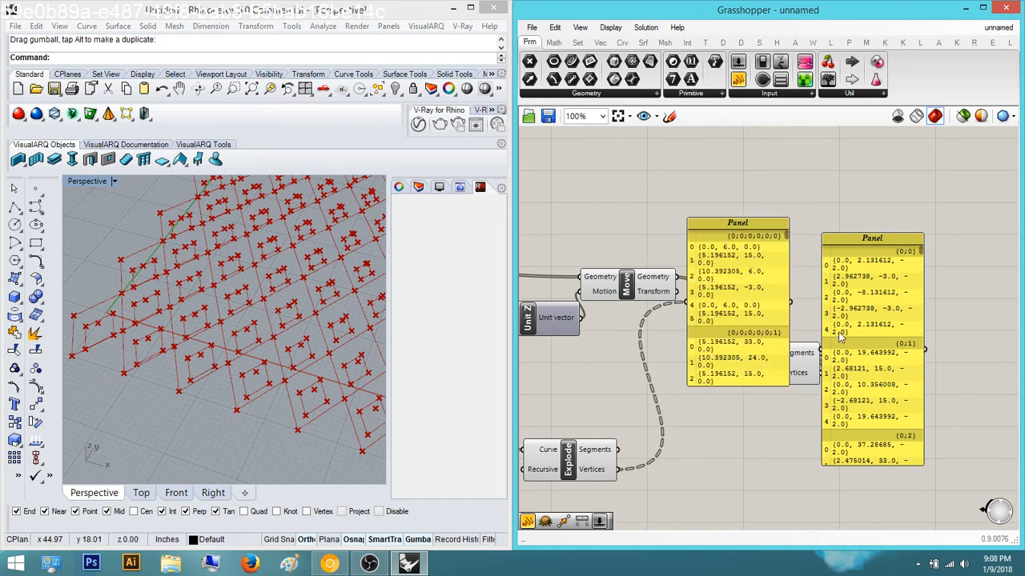
{"action": "left_click_drag", "start_coordinate": [752, 274], "coordinate": [785, 289]}
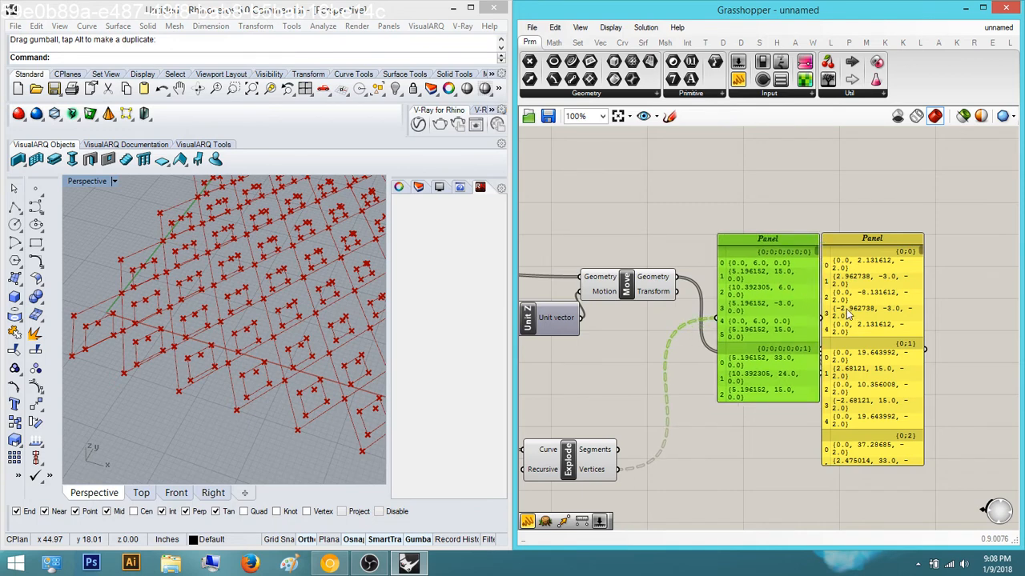
{"action": "scroll", "coordinate": [836, 324], "scroll_direction": "up", "scroll_amount": 3}
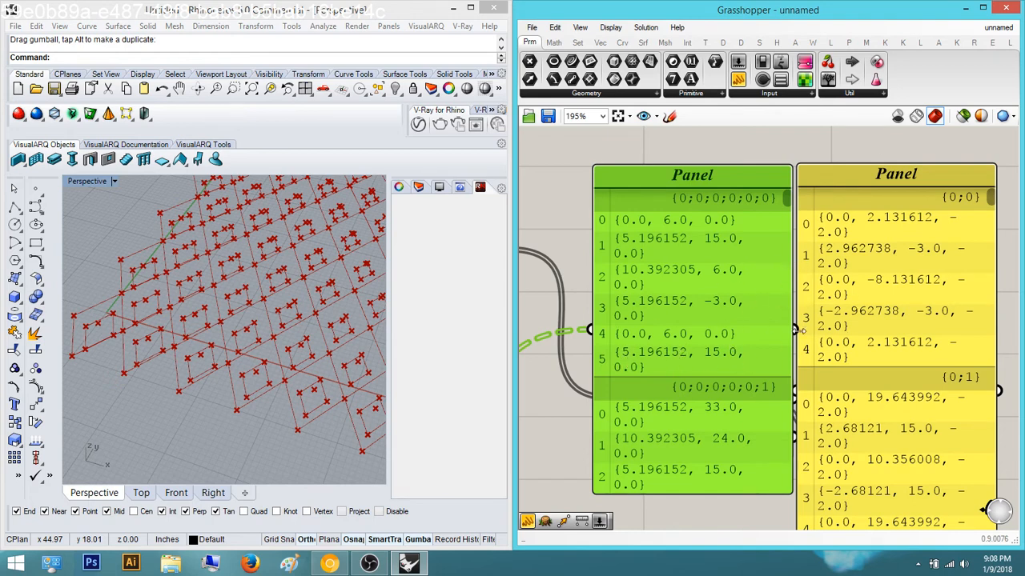
Delete both panels listing the exploded vertices
{"action": "key", "text": "Delete"}
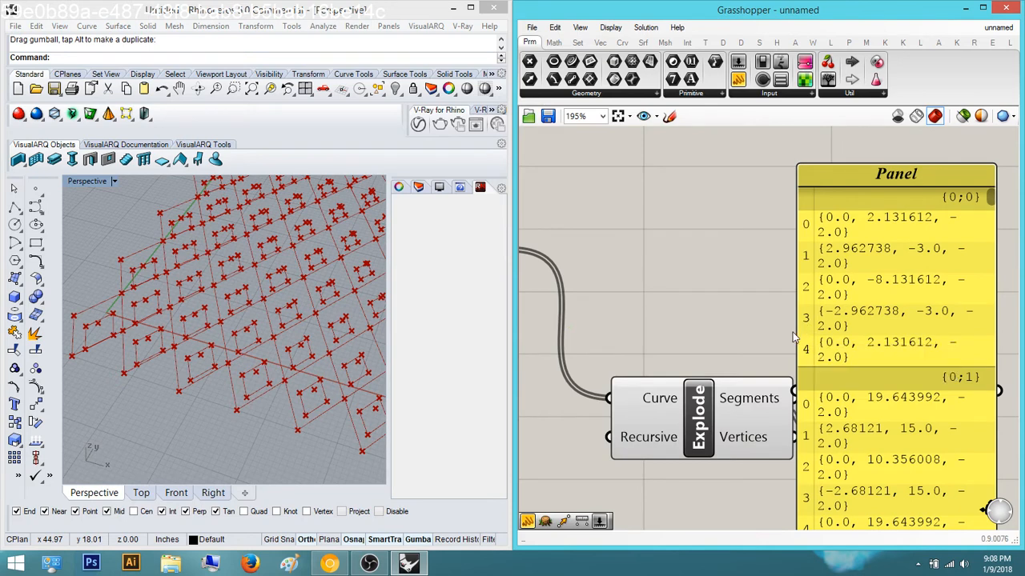
{"action": "scroll", "coordinate": [783, 265], "scroll_direction": "down", "scroll_amount": 5}
{"action": "left_click", "coordinate": [825, 292]}
{"action": "right_click_drag", "start_coordinate": [824, 292], "coordinate": [729, 286]}
{"action": "key", "text": "Delete"}
Add a List Item component near the Explode components and examine the paired diamond edges up close in the Perspective view
{"action": "double_click", "coordinate": [708, 337]}
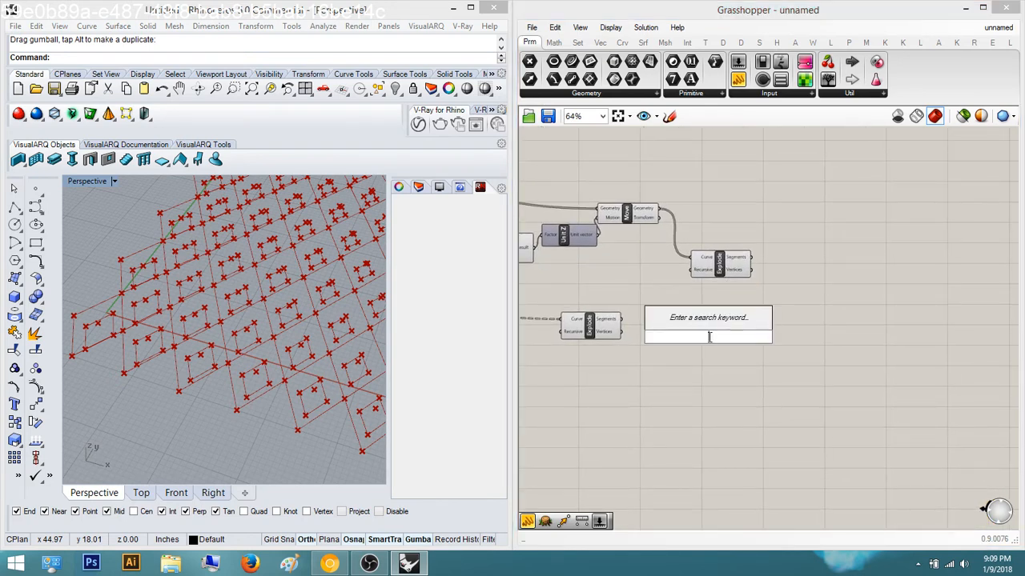
{"action": "type", "text": "list i"}
{"action": "key", "text": "Return"}
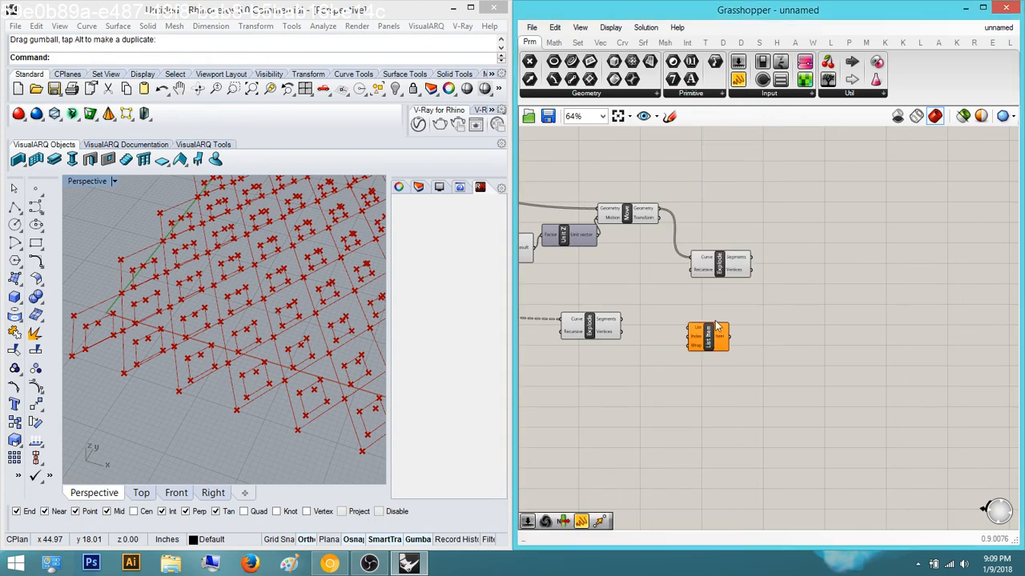
{"action": "scroll", "coordinate": [153, 303], "scroll_direction": "up", "scroll_amount": 6}
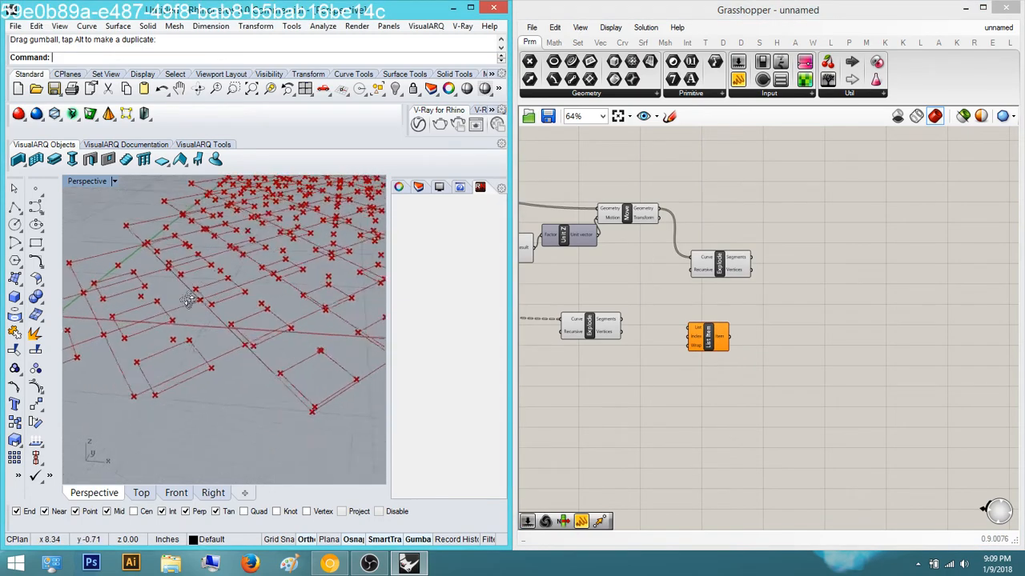
{"action": "scroll", "coordinate": [208, 303], "scroll_direction": "up", "scroll_amount": 5}
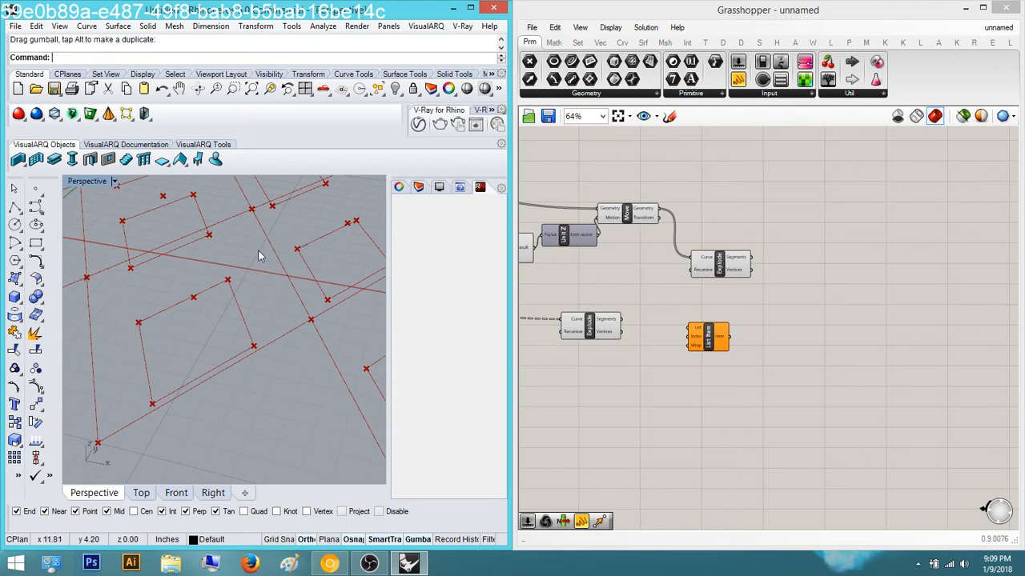
Position the List Item beside the full-size diamonds' Explode and connect that Explode's Segments to its List input
{"action": "right_click_drag", "start_coordinate": [693, 340], "coordinate": [620, 353]}
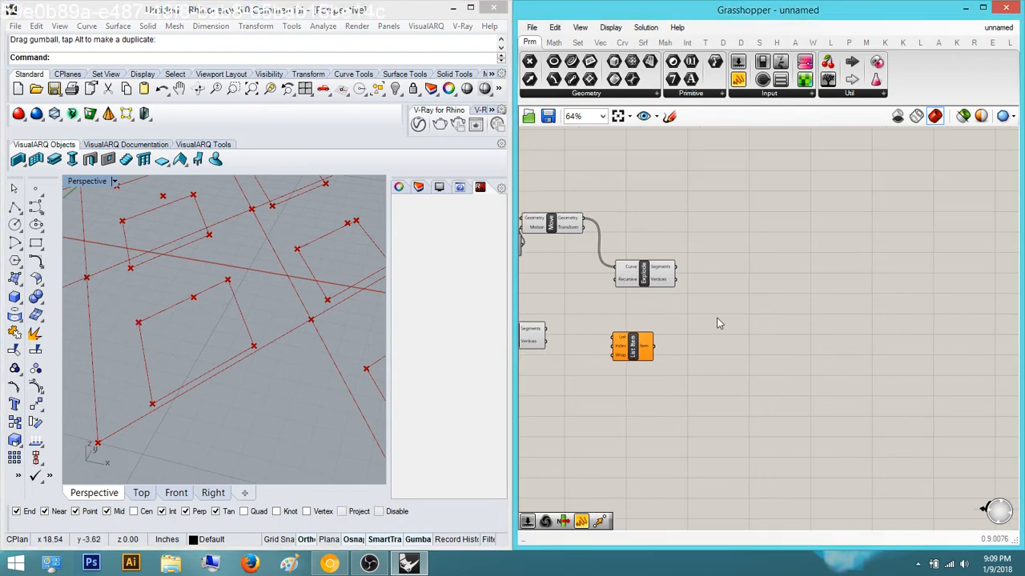
{"action": "left_click", "coordinate": [647, 274]}
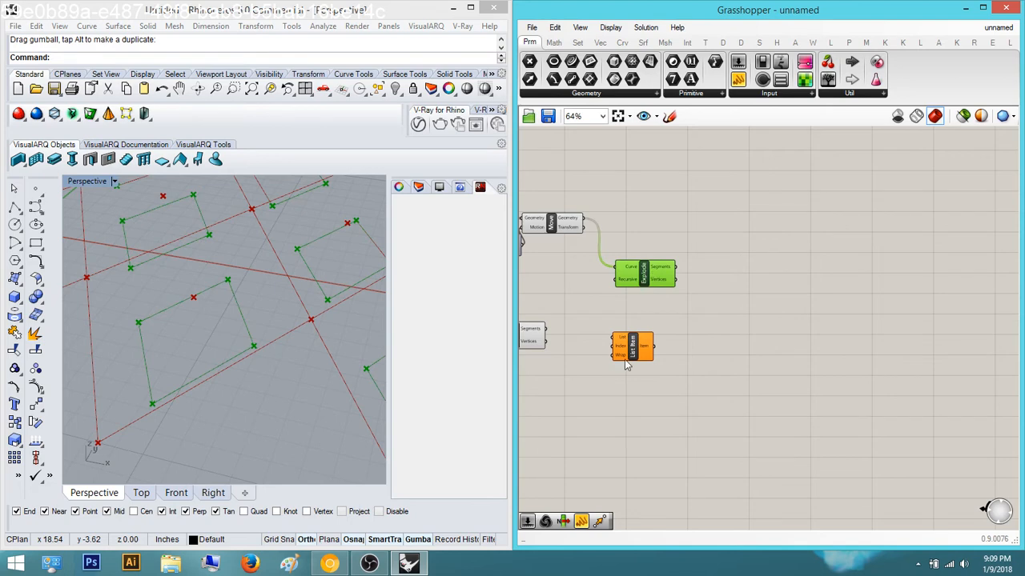
{"action": "left_click_drag", "start_coordinate": [621, 338], "coordinate": [633, 381]}
{"action": "double_click", "coordinate": [734, 346]}
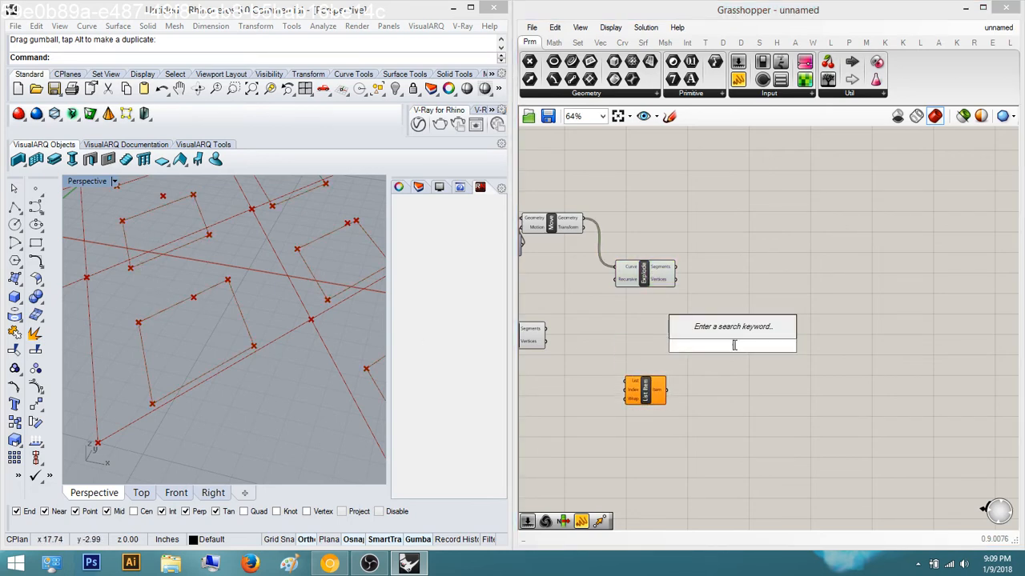
{"action": "left_click", "coordinate": [810, 288]}
{"action": "left_click_drag", "start_coordinate": [647, 392], "coordinate": [670, 384]}
{"action": "right_click_drag", "start_coordinate": [700, 352], "coordinate": [769, 340]}
{"action": "left_click_drag", "start_coordinate": [734, 360], "coordinate": [681, 360]}
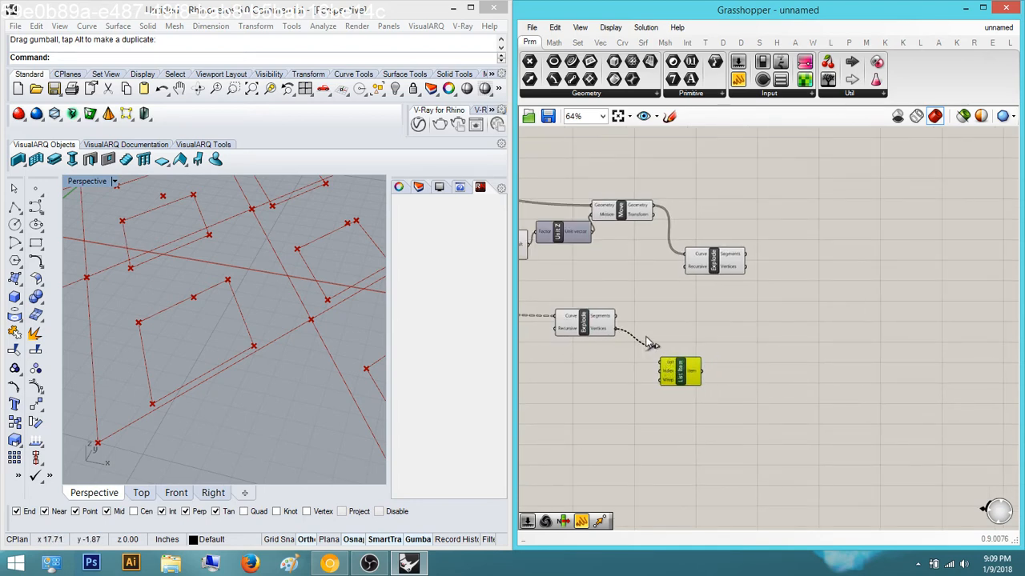
Add a second List Item fed by the lowered diamonds' Segments and check which edges each List Item extracts
{"action": "double_click", "coordinate": [766, 341]}
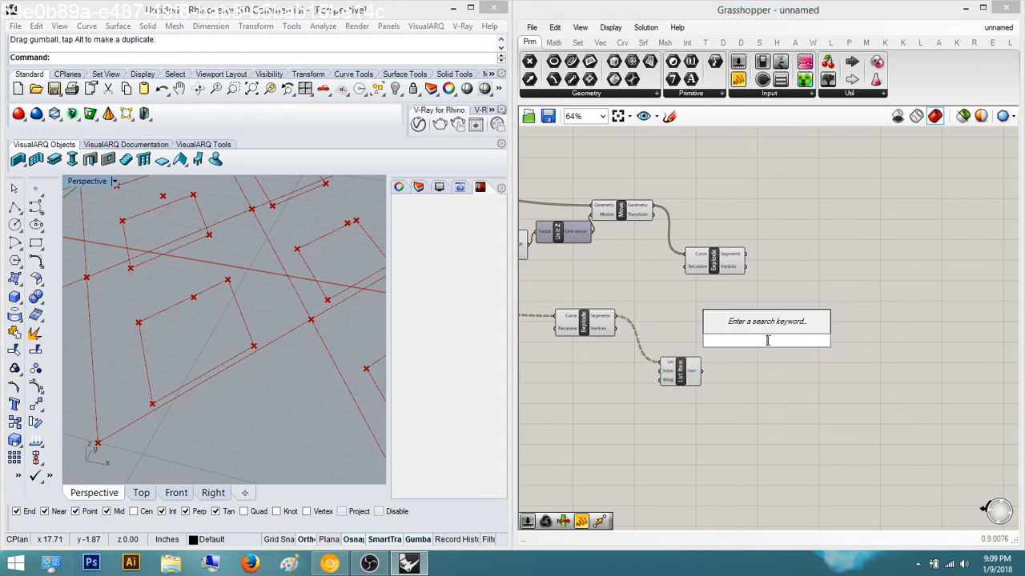
{"action": "type", "text": "listi"}
{"action": "type", "text": "tem"}
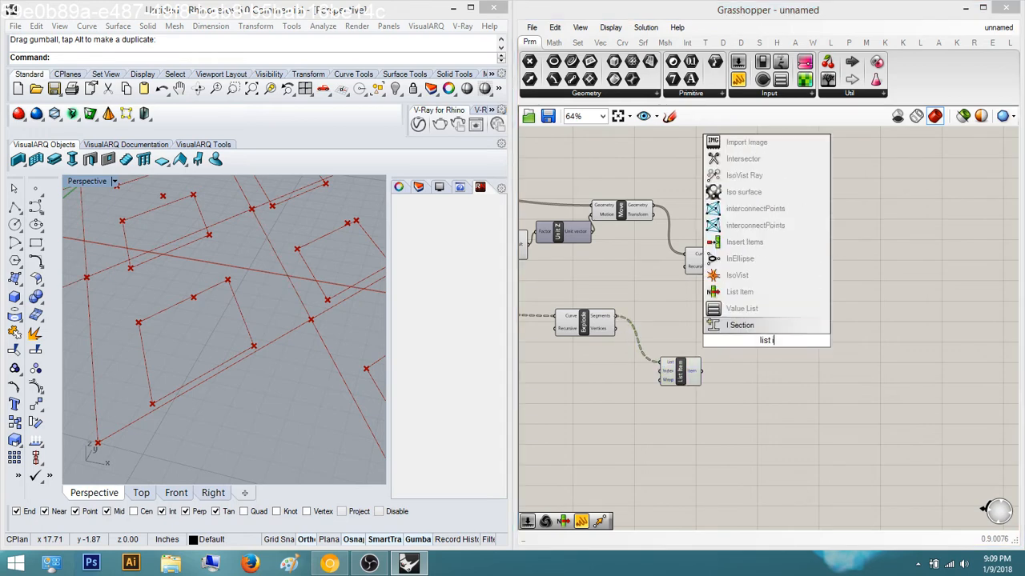
{"action": "key", "text": "Return"}
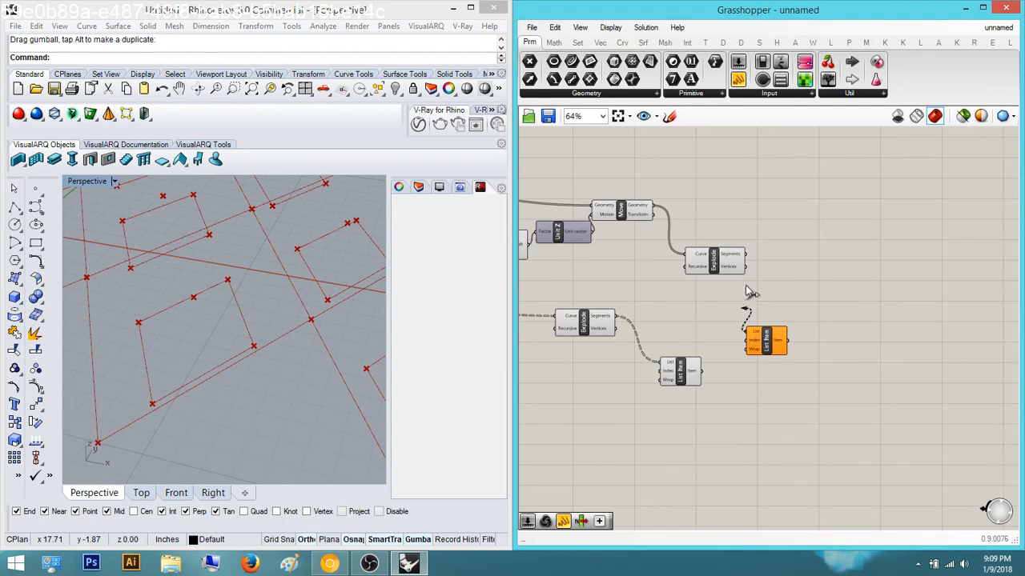
{"action": "left_click_drag", "start_coordinate": [753, 261], "coordinate": [749, 256]}
{"action": "left_click", "coordinate": [766, 340]}
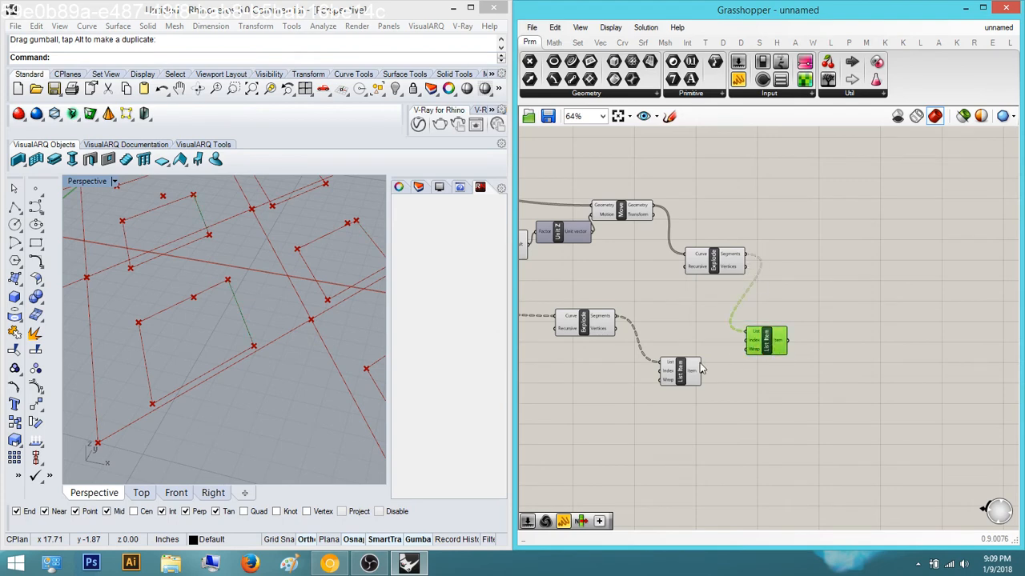
{"action": "left_click", "coordinate": [680, 380]}
Add a Loft component and connect the Item outputs of both List Item components to its Curves input
{"action": "double_click", "coordinate": [813, 392]}
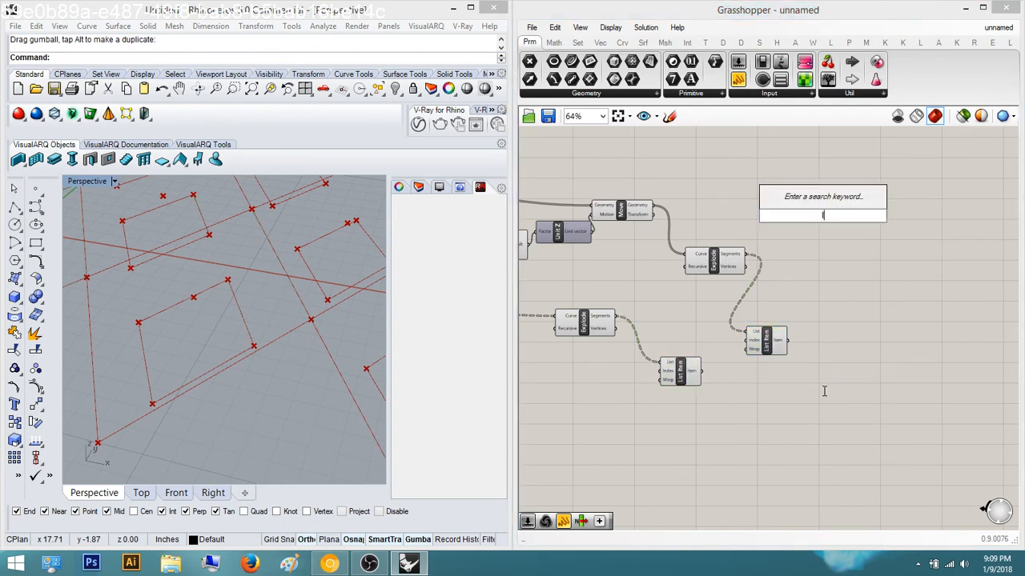
{"action": "type", "text": "loft"}
{"action": "key", "text": "Return"}
{"action": "scroll", "coordinate": [824, 392], "scroll_direction": "up", "scroll_amount": 3}
{"action": "scroll", "coordinate": [826, 394], "scroll_direction": "up", "scroll_amount": 1}
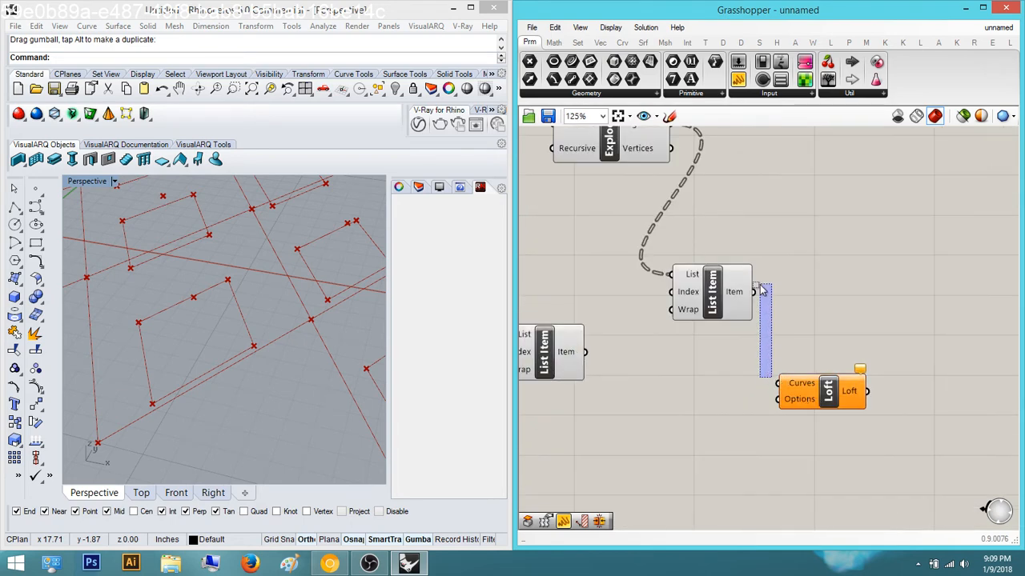
{"action": "left_click_drag", "start_coordinate": [778, 385], "coordinate": [586, 352]}
{"action": "right_click_drag", "start_coordinate": [828, 408], "coordinate": [746, 398]}
{"action": "left_click_drag", "start_coordinate": [746, 398], "coordinate": [835, 383]}
{"action": "scroll", "coordinate": [820, 330], "scroll_direction": "up", "scroll_amount": 1}
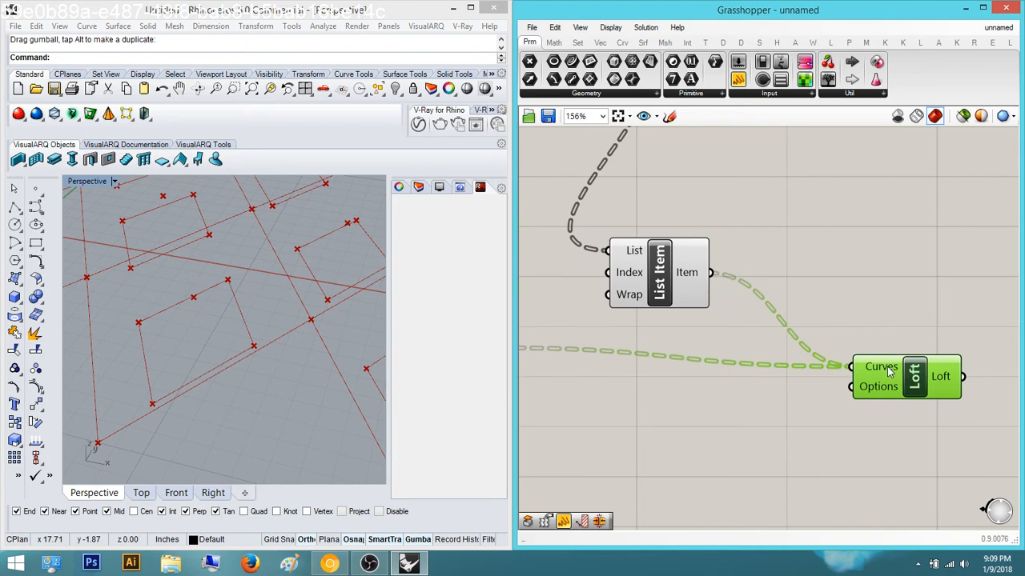
Attach an enlarged panel to the Item output of the lowered diamonds' List Item and place it above the Loft
{"action": "scroll", "coordinate": [786, 236], "scroll_direction": "down", "scroll_amount": 5}
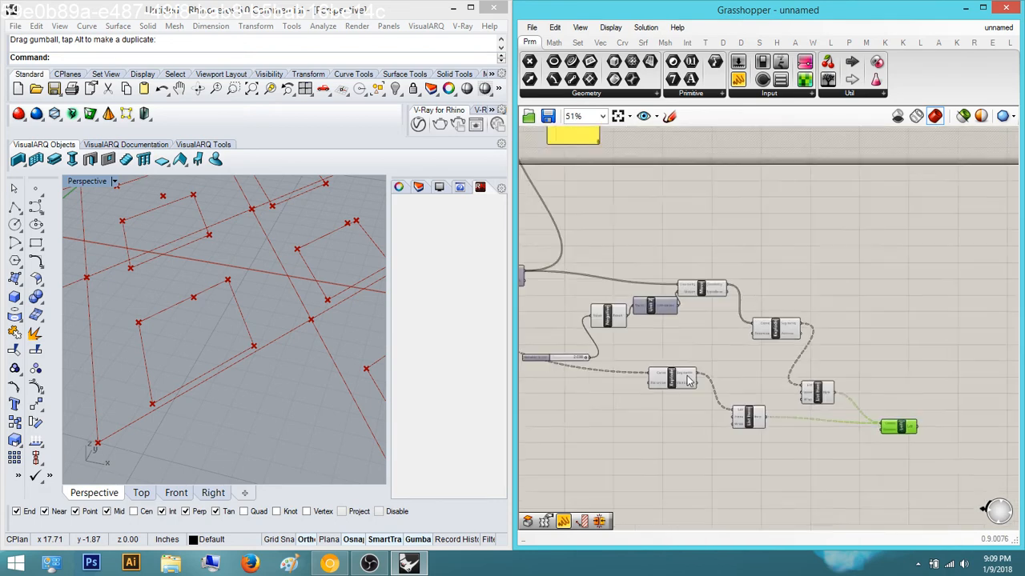
{"action": "right_click_drag", "start_coordinate": [686, 381], "coordinate": [716, 332]}
{"action": "right_click_drag", "start_coordinate": [804, 339], "coordinate": [702, 371]}
{"action": "scroll", "coordinate": [785, 344], "scroll_direction": "up", "scroll_amount": 3}
{"action": "left_click_drag", "start_coordinate": [738, 78], "coordinate": [714, 355]}
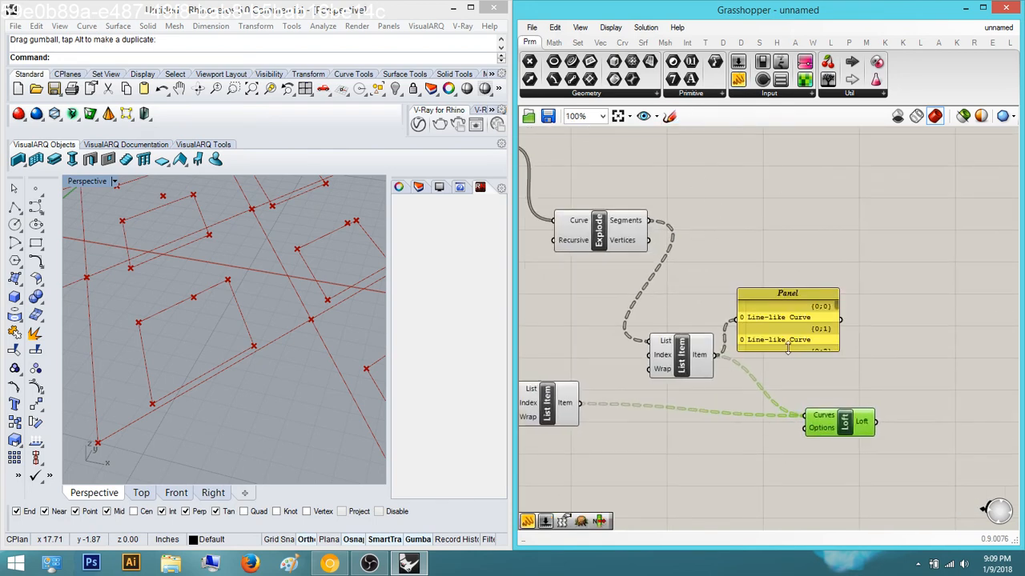
{"action": "left_click_drag", "start_coordinate": [787, 349], "coordinate": [817, 443]}
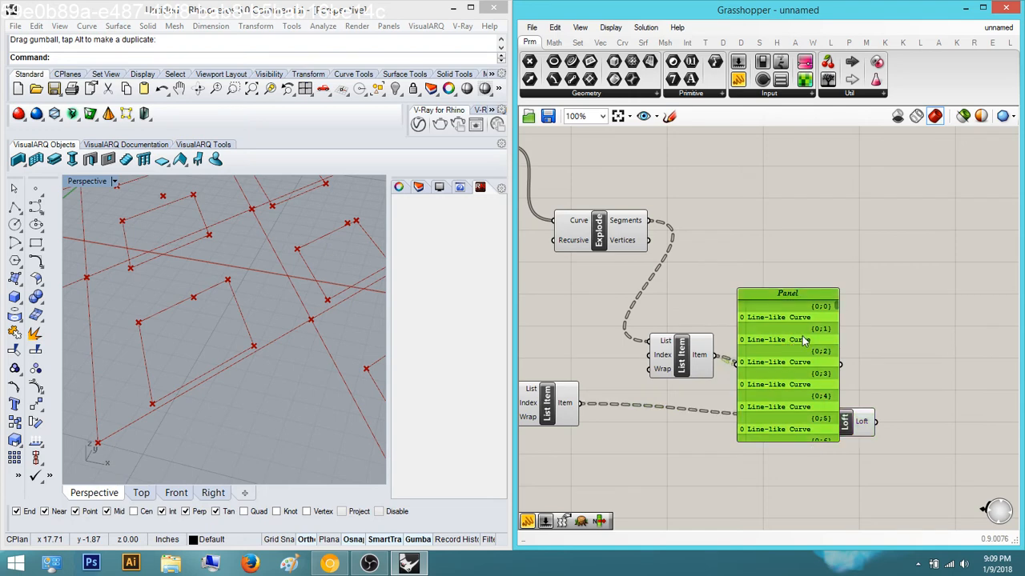
{"action": "left_click_drag", "start_coordinate": [803, 340], "coordinate": [856, 201]}
{"action": "right_click_drag", "start_coordinate": [846, 258], "coordinate": [825, 382]}
{"action": "left_click_drag", "start_coordinate": [839, 325], "coordinate": [844, 245]}
{"action": "left_click", "coordinate": [887, 376]}
Examine the wires entering and leaving the Move component and compare their data structures
{"action": "right_click_drag", "start_coordinate": [691, 447], "coordinate": [809, 394]}
{"action": "scroll", "coordinate": [809, 395], "scroll_direction": "down", "scroll_amount": 2}
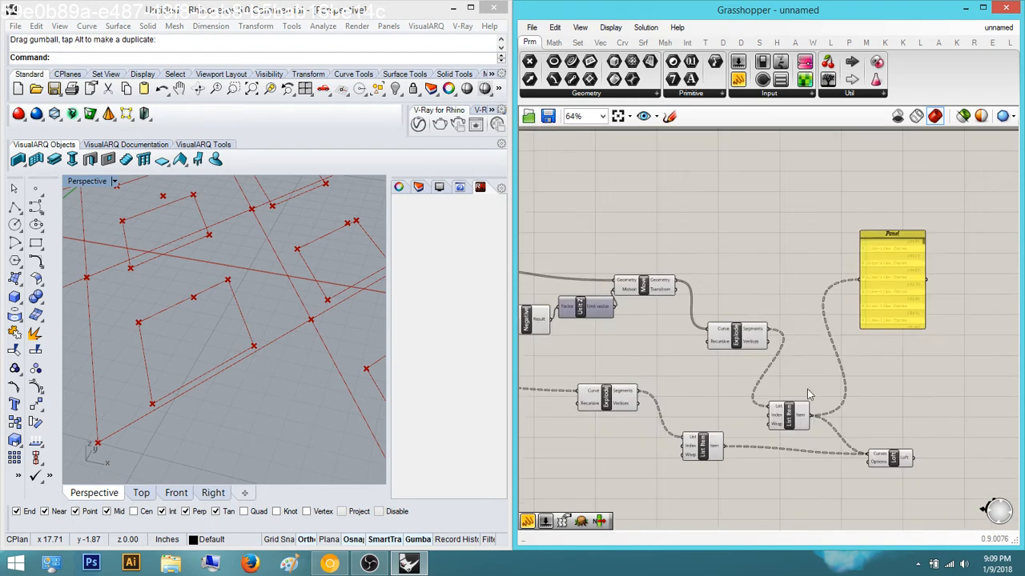
{"action": "right_click_drag", "start_coordinate": [633, 323], "coordinate": [693, 293]}
{"action": "scroll", "coordinate": [628, 318], "scroll_direction": "up", "scroll_amount": 2}
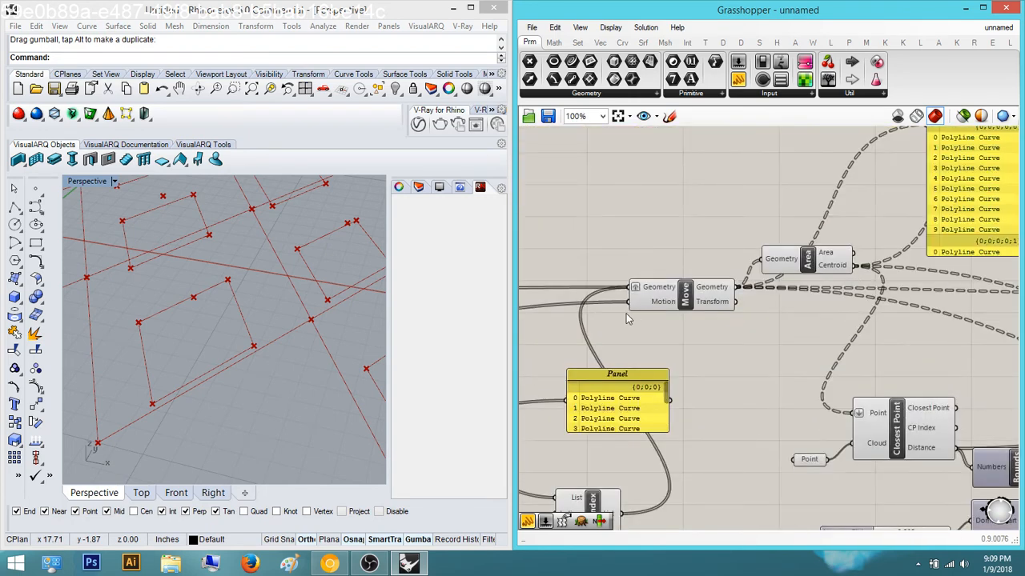
{"action": "scroll", "coordinate": [632, 317], "scroll_direction": "up", "scroll_amount": 4}
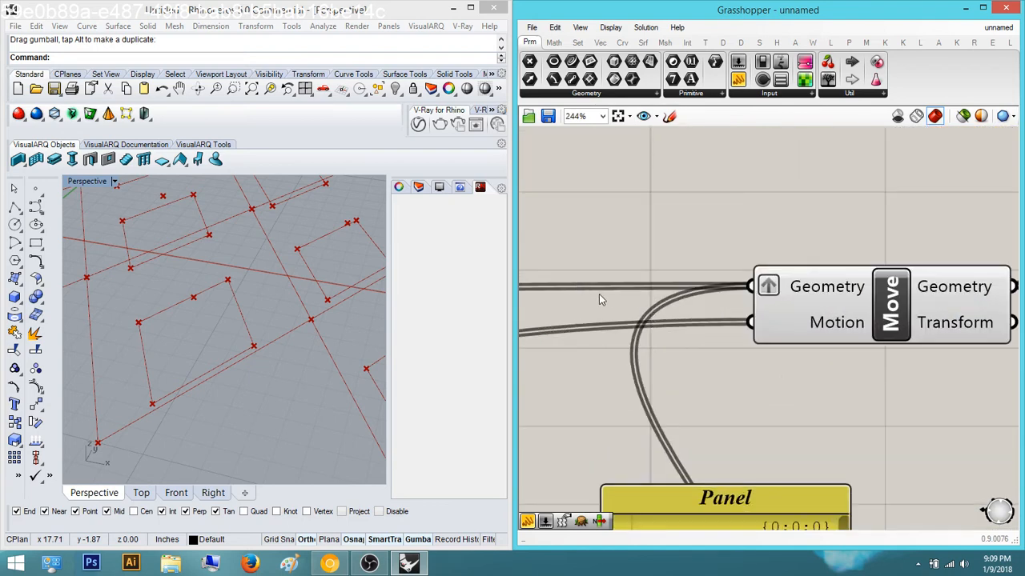
{"action": "scroll", "coordinate": [602, 299], "scroll_direction": "up", "scroll_amount": 1}
{"action": "scroll", "coordinate": [656, 342], "scroll_direction": "up", "scroll_amount": 4}
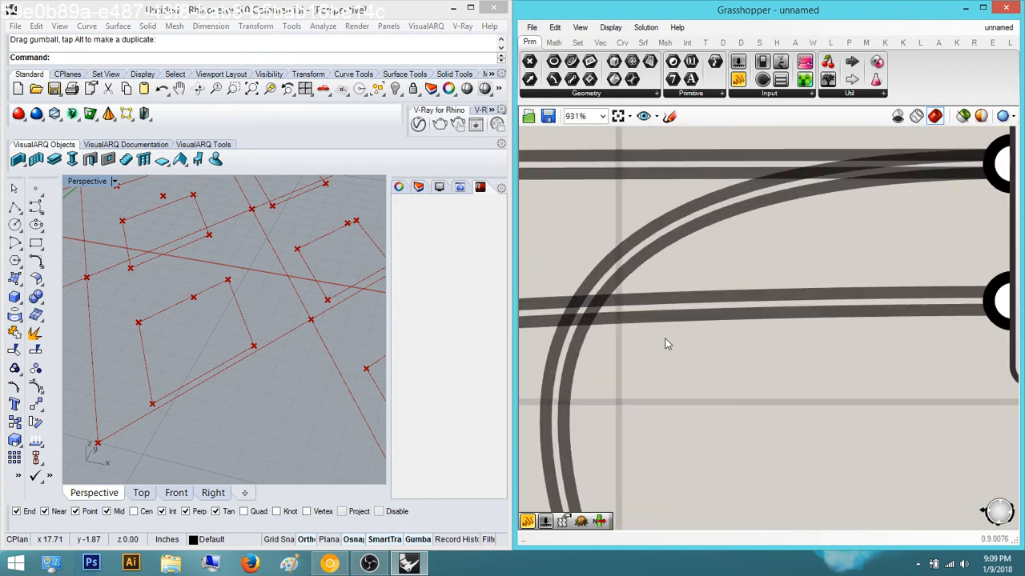
{"action": "scroll", "coordinate": [673, 305], "scroll_direction": "down", "scroll_amount": 2}
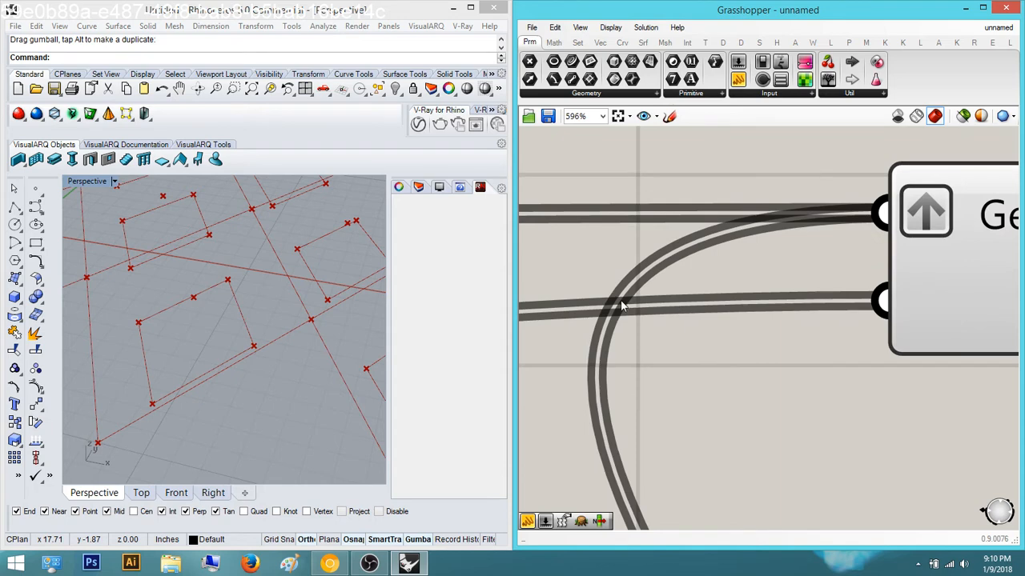
{"action": "scroll", "coordinate": [804, 298], "scroll_direction": "down", "scroll_amount": 5}
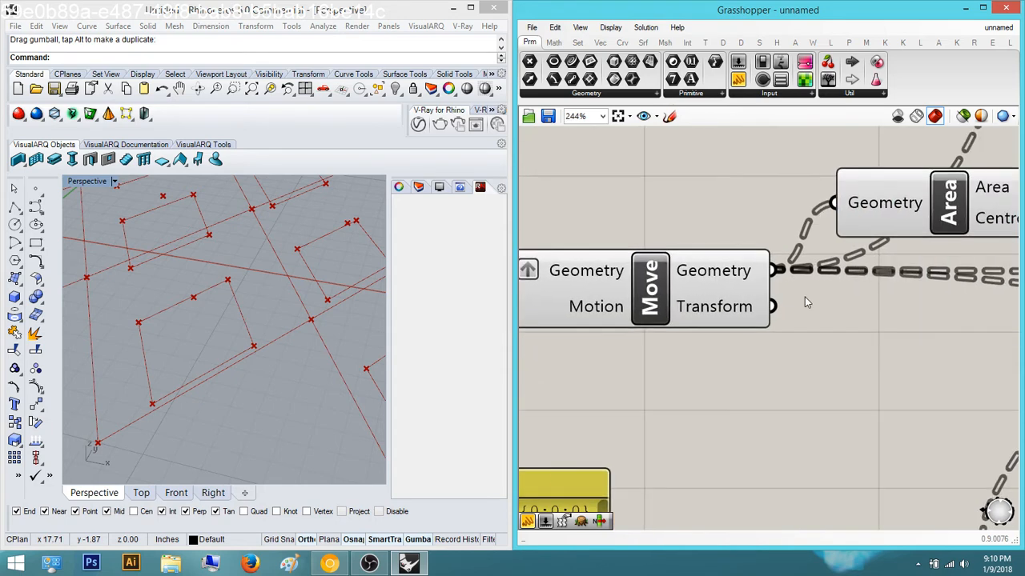
{"action": "scroll", "coordinate": [884, 327], "scroll_direction": "down", "scroll_amount": 4}
Try flattening the Loft's Curves input, and check the Loft's error message and the curves it receives
{"action": "right_click_drag", "start_coordinate": [928, 357], "coordinate": [552, 339]}
{"action": "scroll", "coordinate": [871, 403], "scroll_direction": "up", "scroll_amount": 6}
{"action": "left_click", "coordinate": [795, 409]}
{"action": "scroll", "coordinate": [795, 409], "scroll_direction": "up", "scroll_amount": 1}
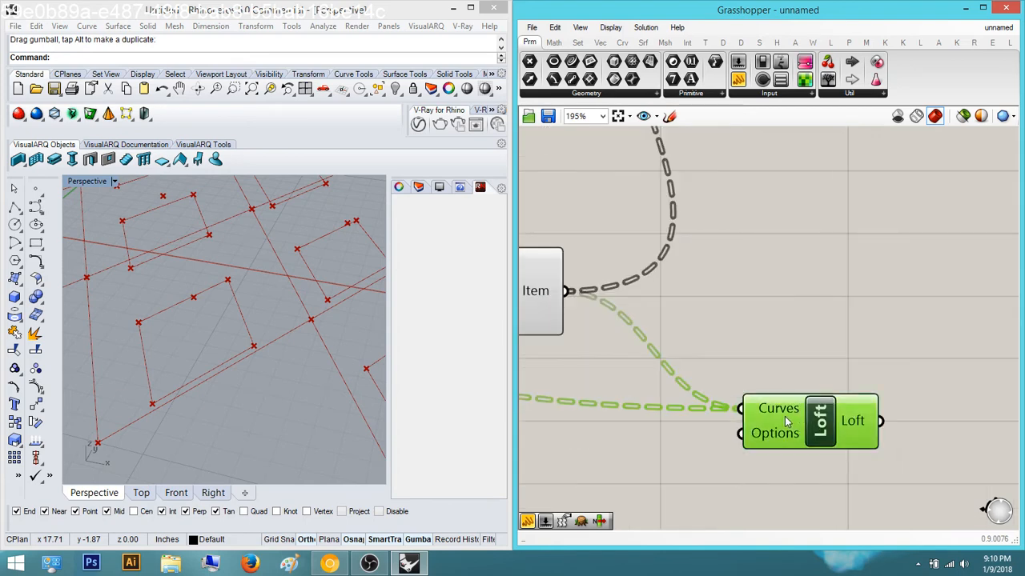
{"action": "right_click", "coordinate": [787, 422]}
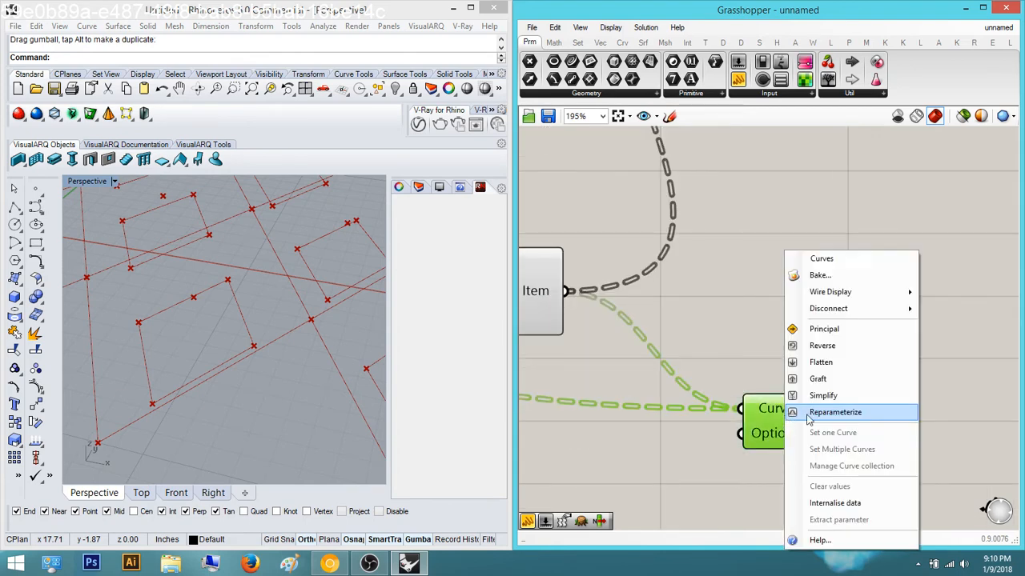
{"action": "left_click", "coordinate": [837, 362]}
{"action": "scroll", "coordinate": [805, 400], "scroll_direction": "up", "scroll_amount": 2}
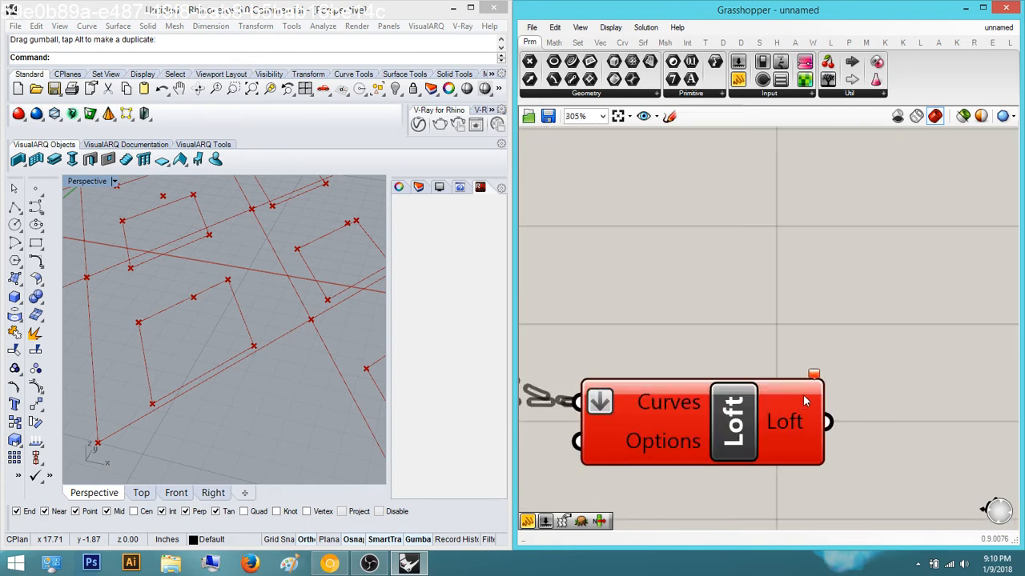
{"action": "mouse_move", "coordinate": [813, 375]}
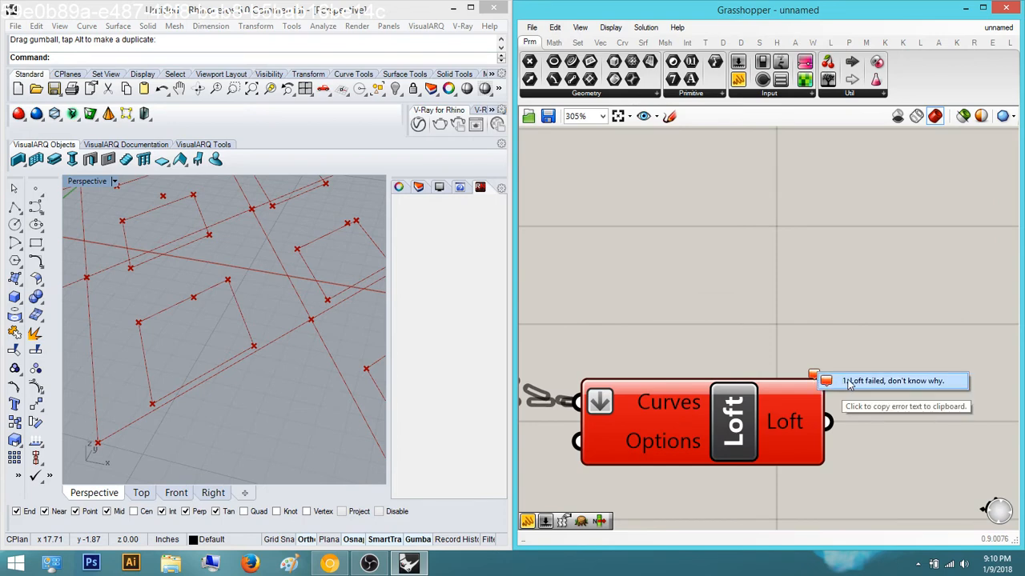
{"action": "scroll", "coordinate": [985, 308], "scroll_direction": "down", "scroll_amount": 2}
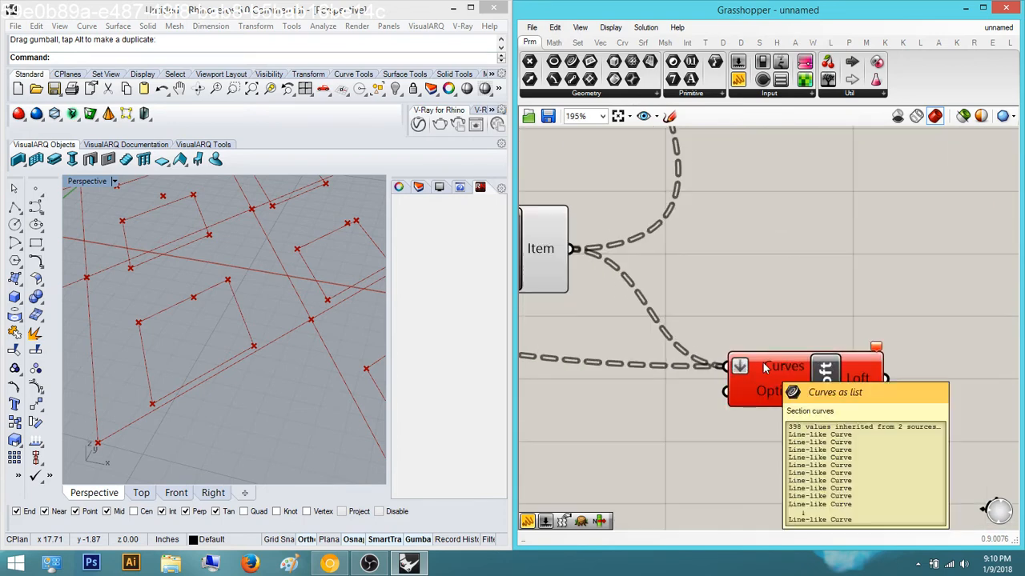
{"action": "left_click", "coordinate": [765, 366]}
{"action": "scroll", "coordinate": [780, 364], "scroll_direction": "down", "scroll_amount": 3}
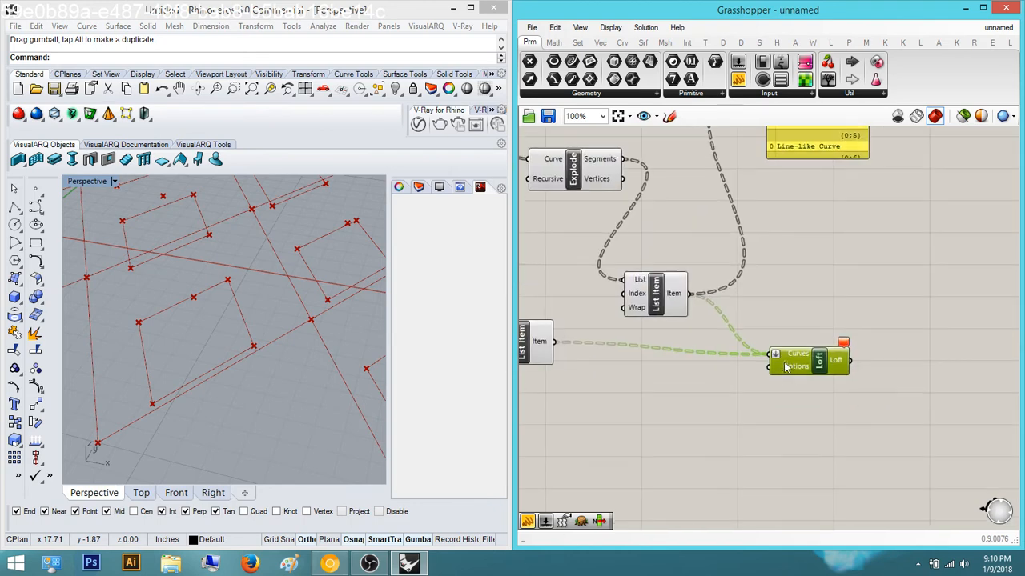
{"action": "right_click_drag", "start_coordinate": [678, 381], "coordinate": [747, 400]}
{"action": "left_click", "coordinate": [762, 394]}
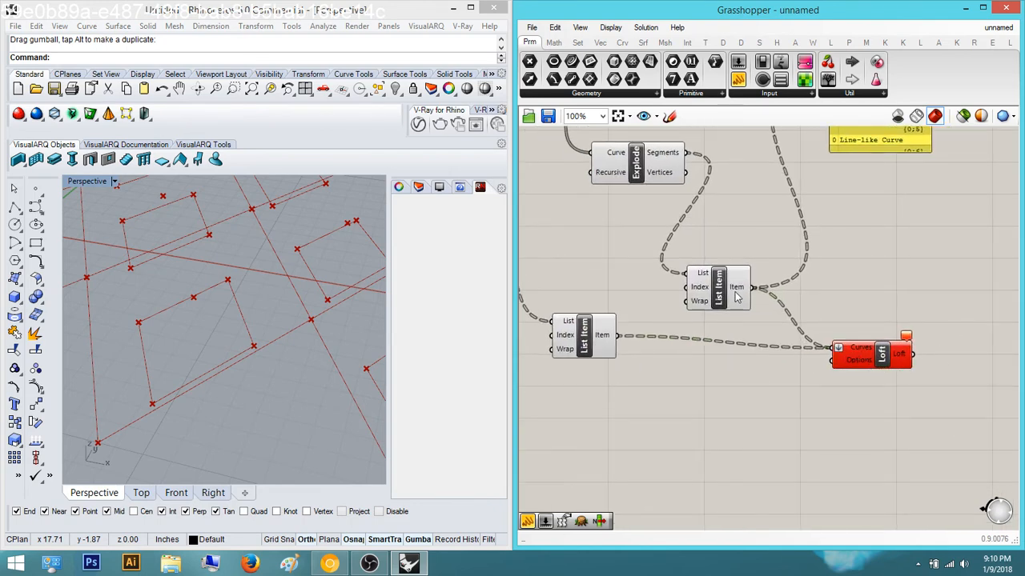
Remove the flattening from the Loft's Curves input
{"action": "left_click", "coordinate": [858, 348]}
{"action": "right_click", "coordinate": [856, 349]}
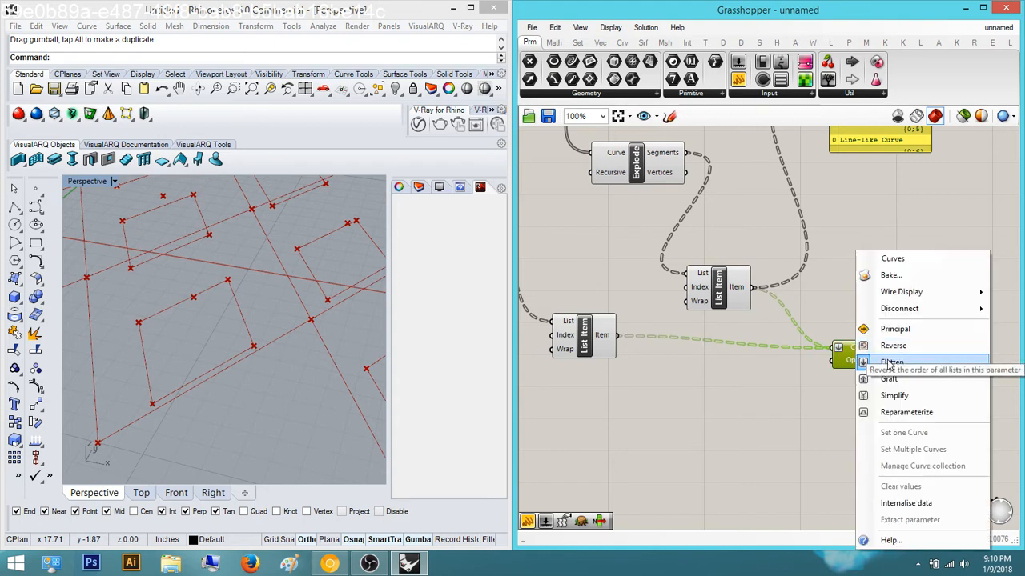
{"action": "left_click", "coordinate": [900, 283]}
{"action": "right_click_drag", "start_coordinate": [900, 283], "coordinate": [923, 291]}
{"action": "left_click", "coordinate": [876, 361]}
{"action": "right_click", "coordinate": [875, 358]}
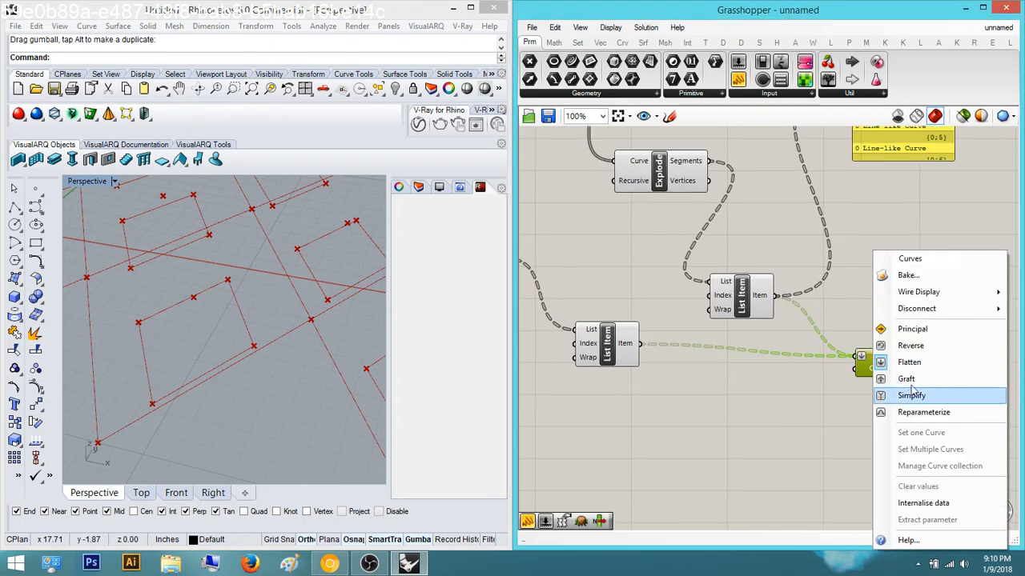
{"action": "left_click", "coordinate": [895, 367]}
Try flattening the Item outputs of both List Item components that feed the Loft
{"action": "left_click", "coordinate": [757, 298]}
{"action": "right_click", "coordinate": [758, 297]}
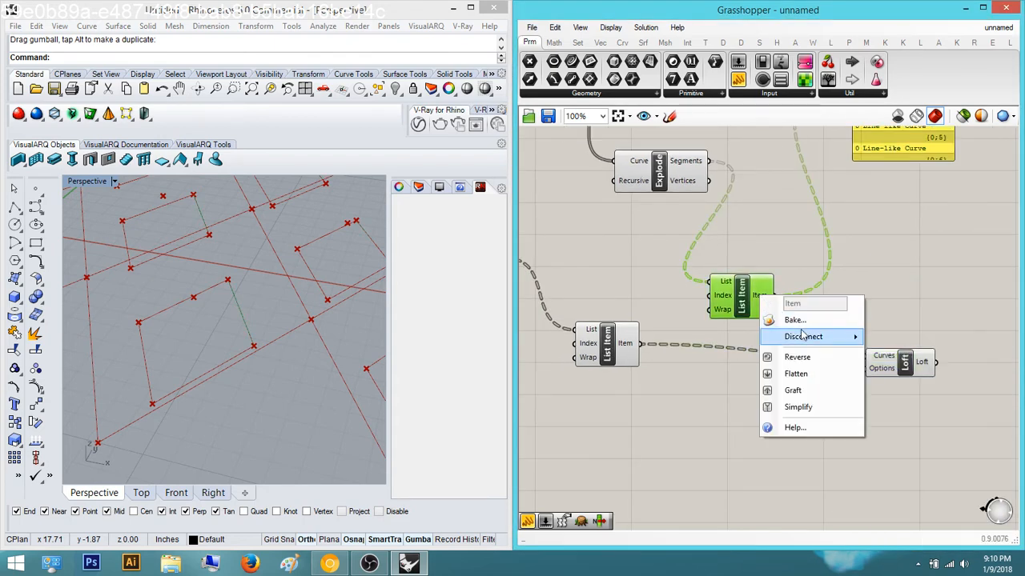
{"action": "left_click", "coordinate": [804, 376]}
{"action": "left_click", "coordinate": [627, 345]}
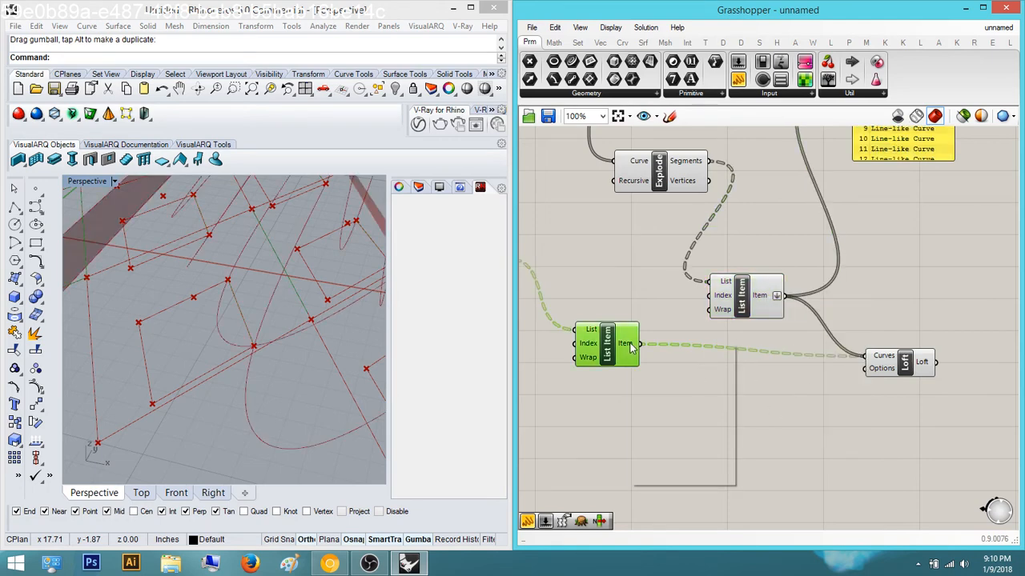
{"action": "right_click", "coordinate": [628, 344]}
{"action": "left_click", "coordinate": [666, 422]}
{"action": "right_click_drag", "start_coordinate": [768, 419], "coordinate": [696, 404]}
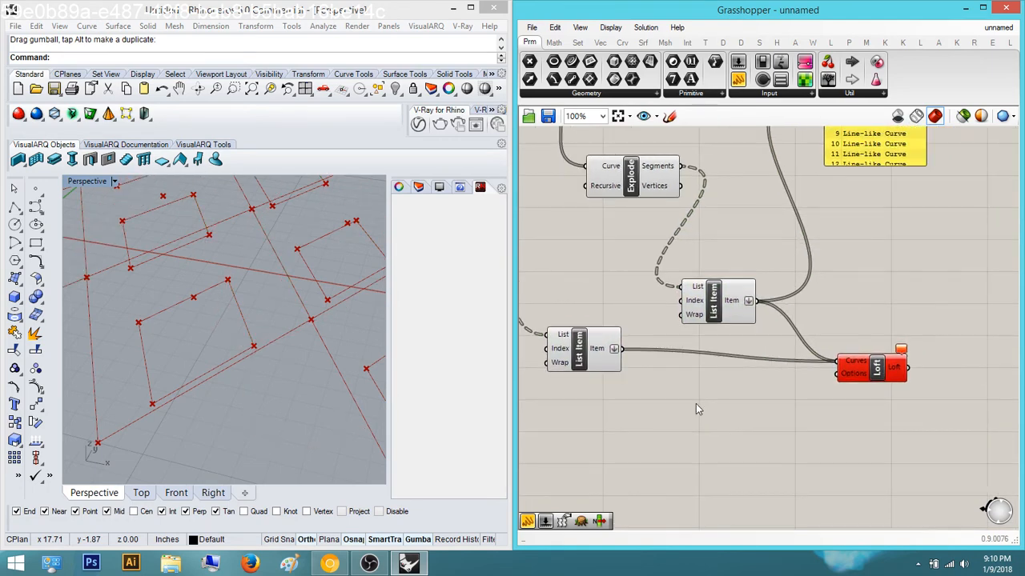
{"action": "scroll", "coordinate": [679, 325], "scroll_direction": "up", "scroll_amount": 1}
{"action": "right_click_drag", "start_coordinate": [682, 353], "coordinate": [789, 341]}
{"action": "scroll", "coordinate": [789, 342], "scroll_direction": "down", "scroll_amount": 2}
{"action": "scroll", "coordinate": [720, 336], "scroll_direction": "up", "scroll_amount": 1}
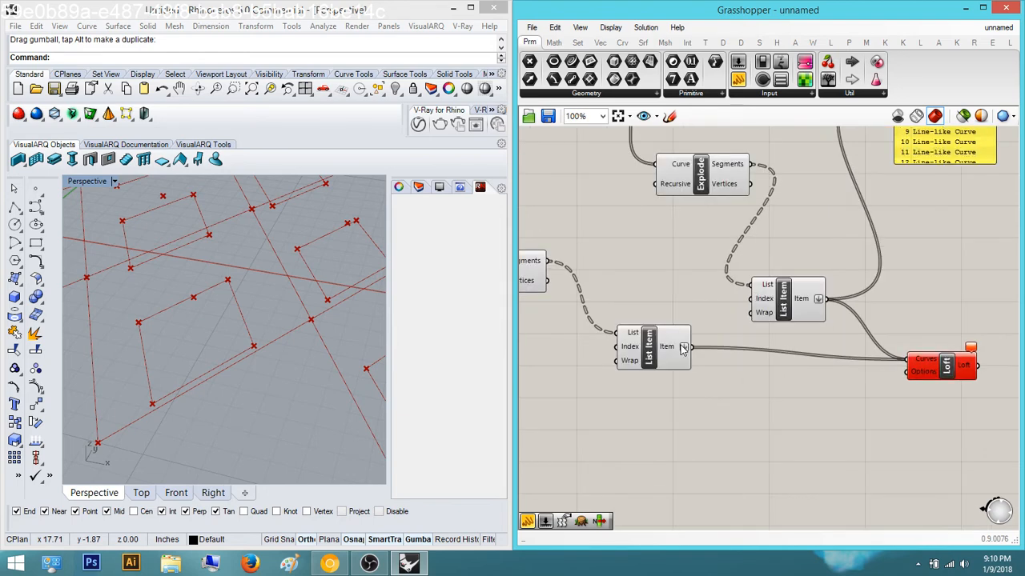
Remove the flattening from the Item outputs of both List Item components
{"action": "left_click", "coordinate": [672, 348]}
{"action": "right_click", "coordinate": [675, 353]}
{"action": "left_click", "coordinate": [731, 425]}
{"action": "right_click_drag", "start_coordinate": [808, 305], "coordinate": [763, 312]}
{"action": "right_click", "coordinate": [763, 310]}
{"action": "left_click", "coordinate": [830, 383]}
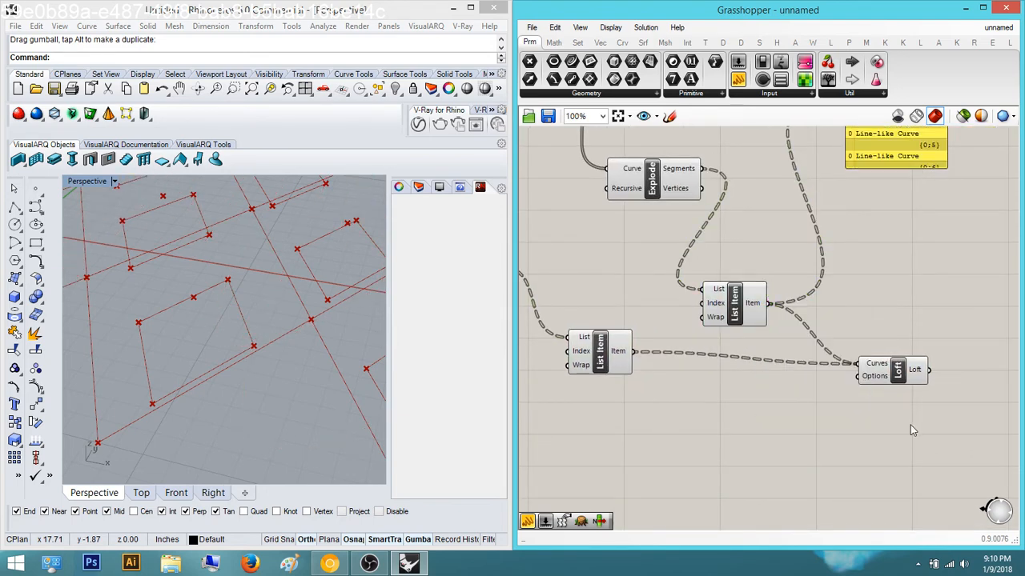
Delete the Loft component fed by the two List Items
{"action": "right_click_drag", "start_coordinate": [880, 345], "coordinate": [853, 358]}
{"action": "left_click_drag", "start_coordinate": [853, 359], "coordinate": [841, 356]}
{"action": "key", "text": "Delete"}
{"action": "scroll", "coordinate": [840, 375], "scroll_direction": "down", "scroll_amount": 3}
{"action": "scroll", "coordinate": [822, 383], "scroll_direction": "up", "scroll_amount": 3}
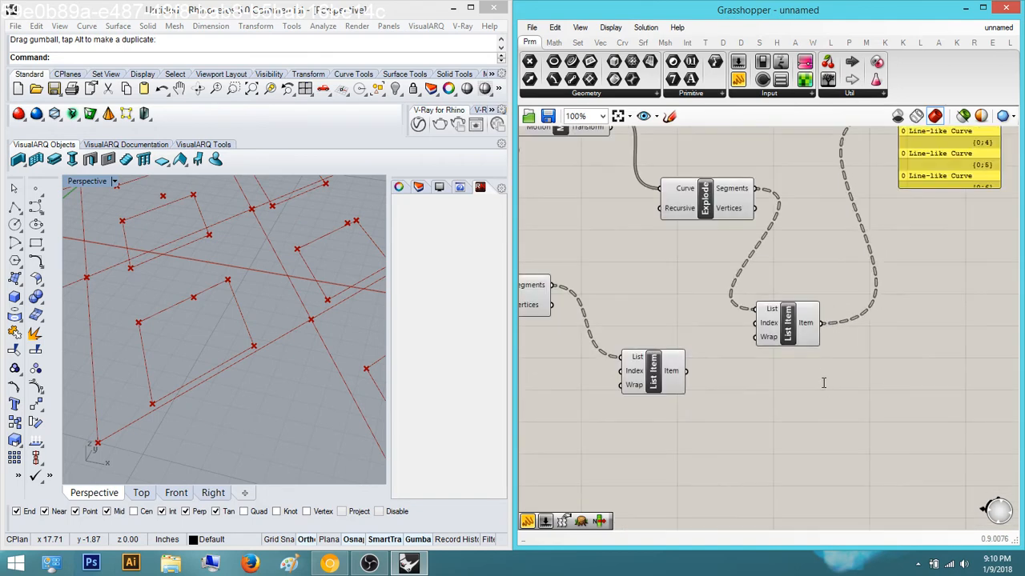
{"action": "double_click", "coordinate": [823, 383]}
Replace the Segments wires with each Explode's Vertices into its List Item, and check which corner points the lowered diamonds' List Item extracts
{"action": "right_click_drag", "start_coordinate": [948, 409], "coordinate": [1020, 392]}
{"action": "scroll", "coordinate": [728, 340], "scroll_direction": "up", "scroll_amount": 1}
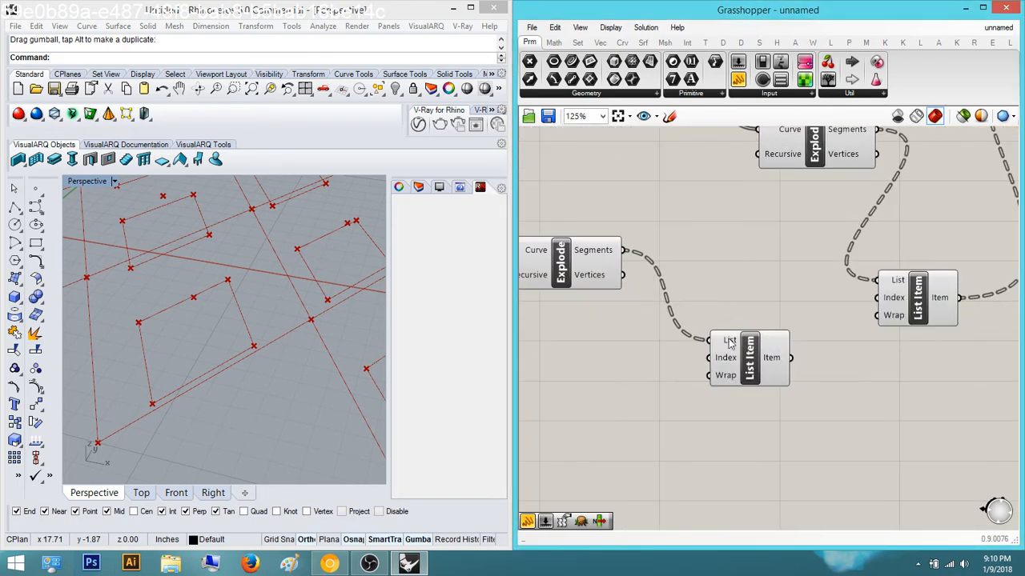
{"action": "left_click_drag", "start_coordinate": [626, 274], "coordinate": [624, 274]}
{"action": "right_click_drag", "start_coordinate": [850, 330], "coordinate": [805, 359]}
{"action": "left_click_drag", "start_coordinate": [832, 183], "coordinate": [833, 308]}
{"action": "left_click", "coordinate": [864, 329]}
{"action": "right_click_drag", "start_coordinate": [720, 395], "coordinate": [618, 387]}
{"action": "right_click_drag", "start_coordinate": [270, 311], "coordinate": [352, 295]}
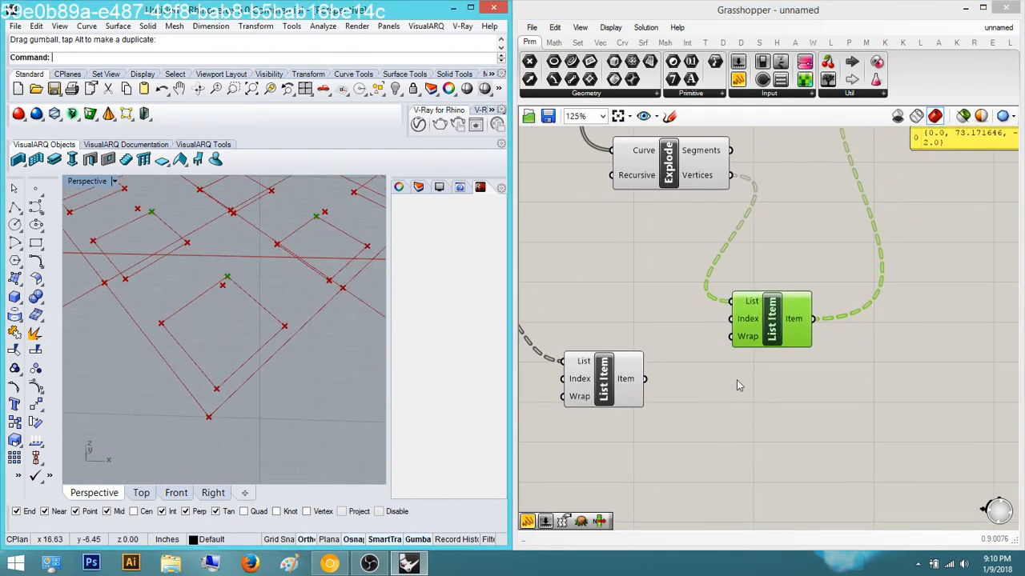
Compare in the viewport which vertices the two existing List Item components pick from the panels
{"action": "left_click", "coordinate": [603, 383]}
{"action": "right_click_drag", "start_coordinate": [256, 272], "coordinate": [186, 327]}
{"action": "scroll", "coordinate": [209, 290], "scroll_direction": "up", "scroll_amount": 8}
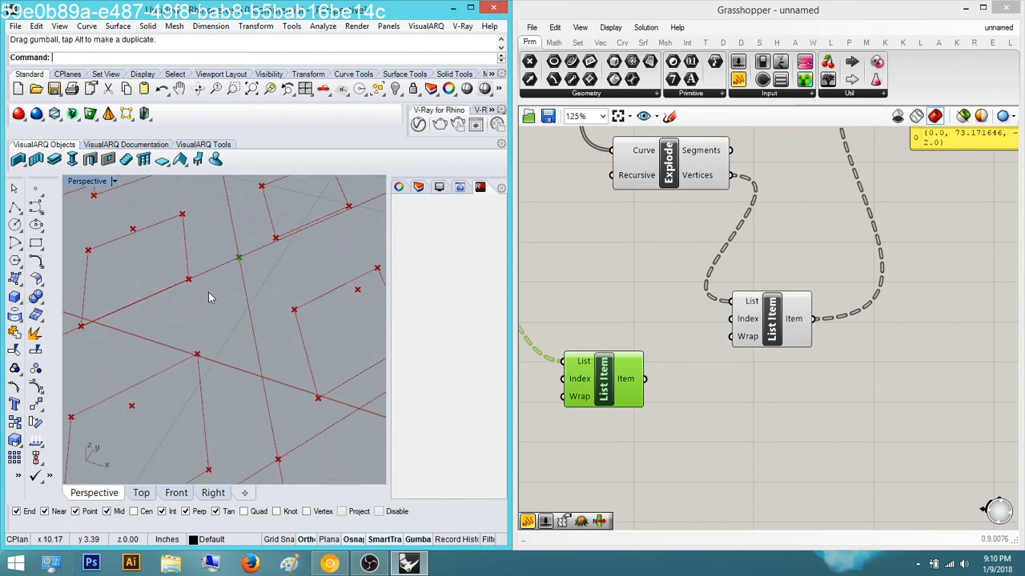
{"action": "left_click", "coordinate": [781, 327]}
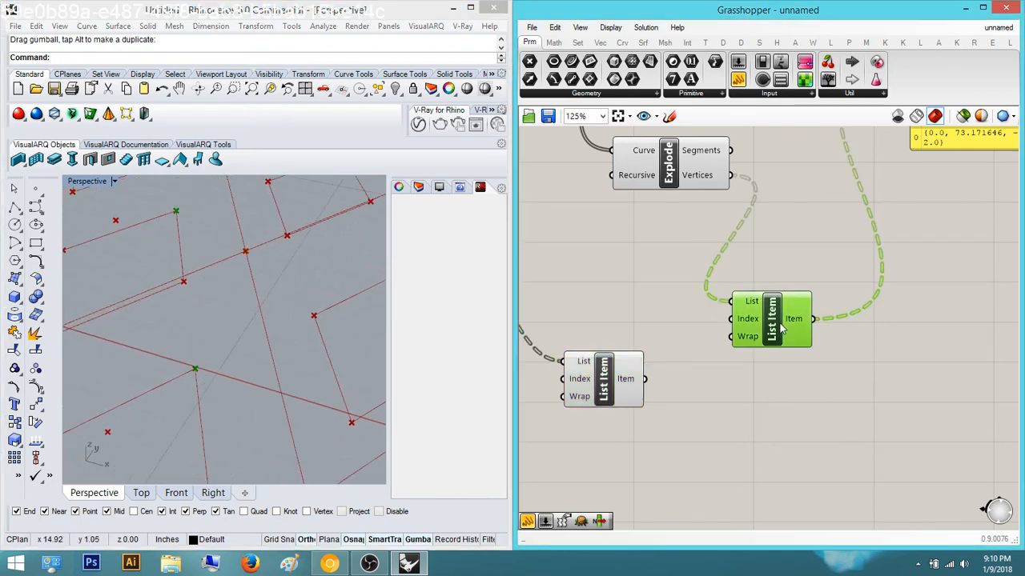
{"action": "left_click", "coordinate": [610, 378]}
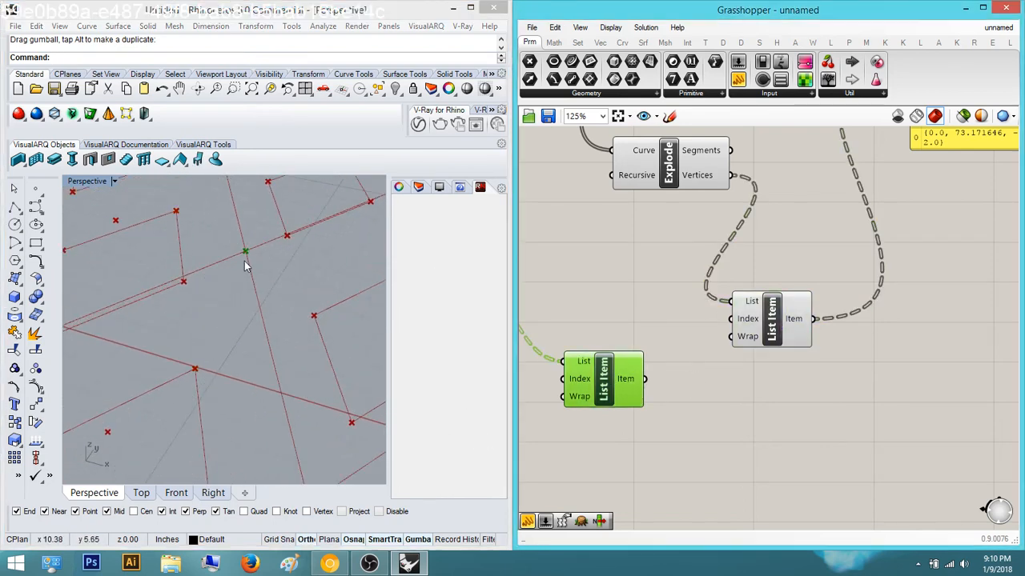
{"action": "left_click", "coordinate": [756, 344]}
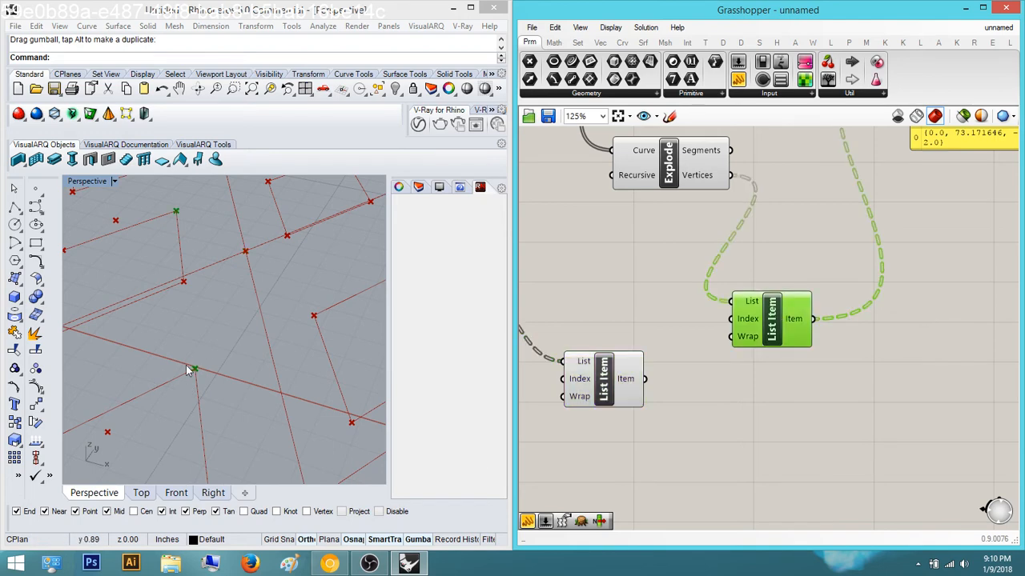
Add a new List Item component to the canvas below the two existing ones
{"action": "double_click", "coordinate": [825, 450]}
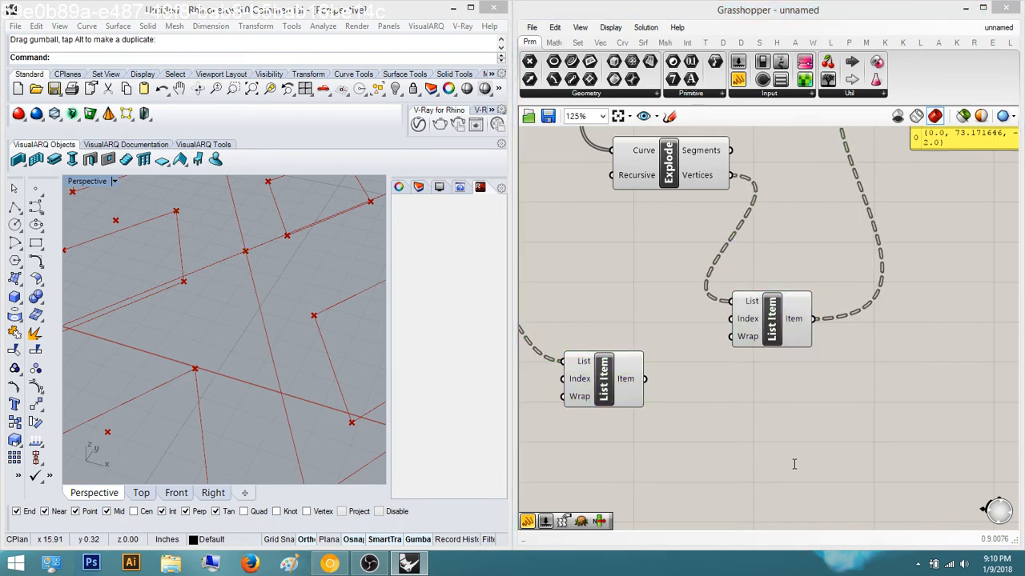
{"action": "double_click", "coordinate": [794, 464]}
{"action": "type", "text": "lsi"}
{"action": "key", "text": "BackSpace"}
{"action": "key", "text": "BackSpace"}
{"action": "key", "text": "BackSpace"}
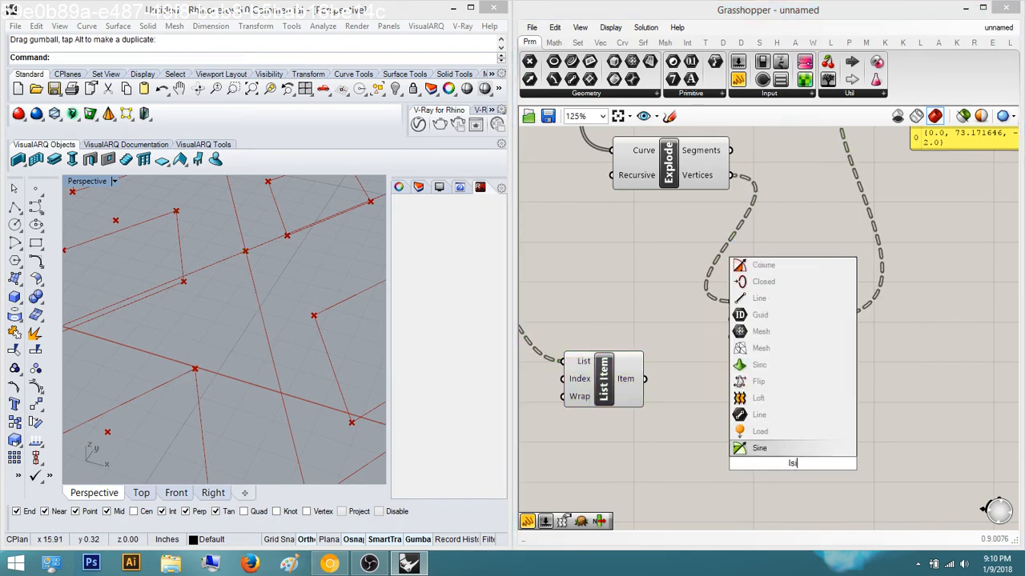
{"action": "type", "text": "list it"}
{"action": "key", "text": "Return"}
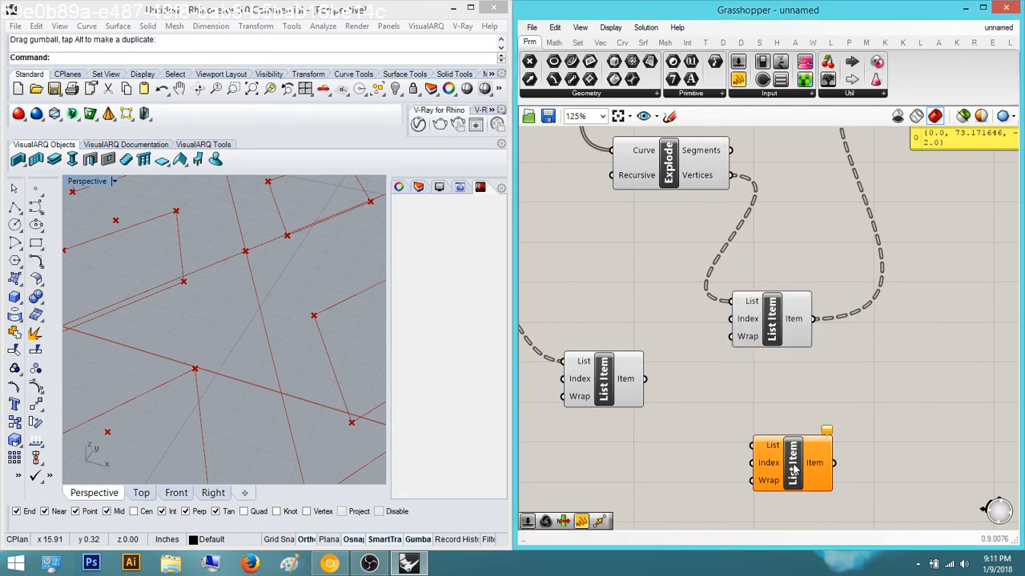
Duplicate the new List Item and place the copy beside it below the existing components
{"action": "key", "text": "ctrl+c"}
{"action": "key", "text": "ctrl+v"}
{"action": "scroll", "coordinate": [794, 470], "scroll_direction": "down", "scroll_amount": 3}
{"action": "left_click_drag", "start_coordinate": [794, 469], "coordinate": [720, 482]}
{"action": "left_click", "coordinate": [777, 449]}
{"action": "right_click_drag", "start_coordinate": [777, 449], "coordinate": [838, 425]}
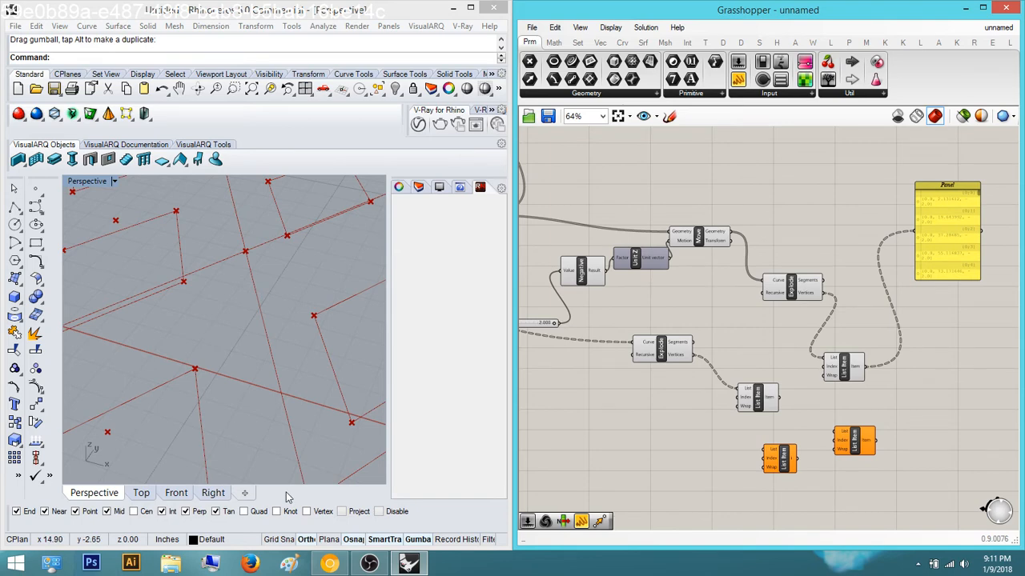
{"action": "right_click_drag", "start_coordinate": [778, 404], "coordinate": [766, 366]}
{"action": "scroll", "coordinate": [768, 416], "scroll_direction": "up", "scroll_amount": 2}
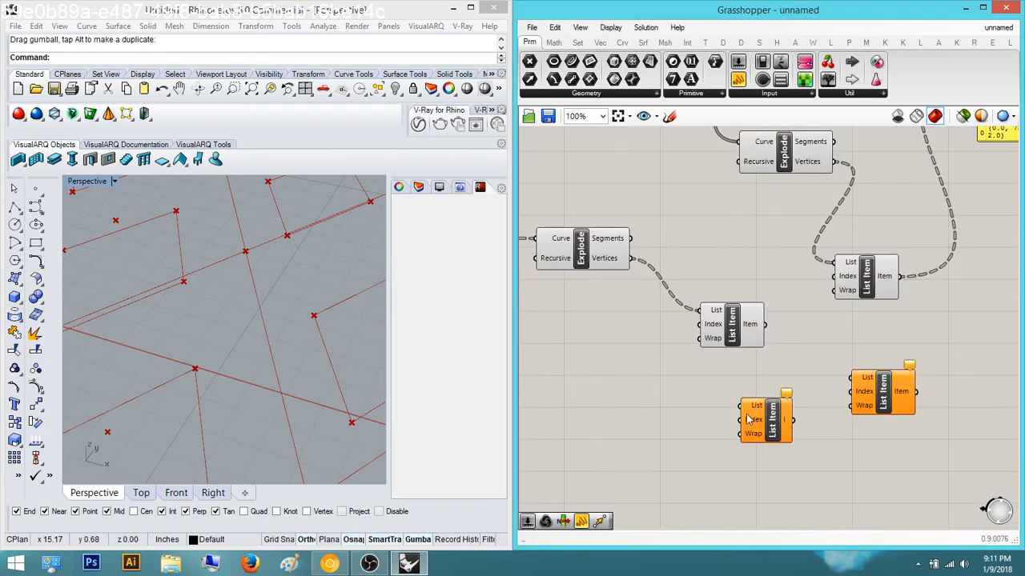
Connect the two new List Items to the lower Explode's Vertices output, and add another copy connected the same way
{"action": "left_click_drag", "start_coordinate": [740, 406], "coordinate": [631, 259]}
{"action": "left_click_drag", "start_coordinate": [870, 380], "coordinate": [634, 255]}
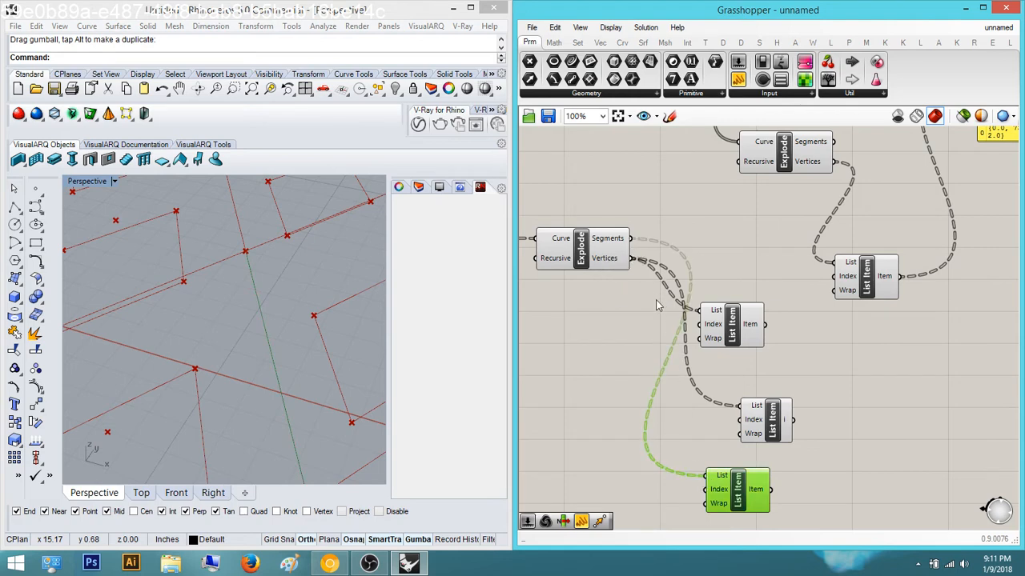
{"action": "right_click_drag", "start_coordinate": [729, 259], "coordinate": [723, 227]}
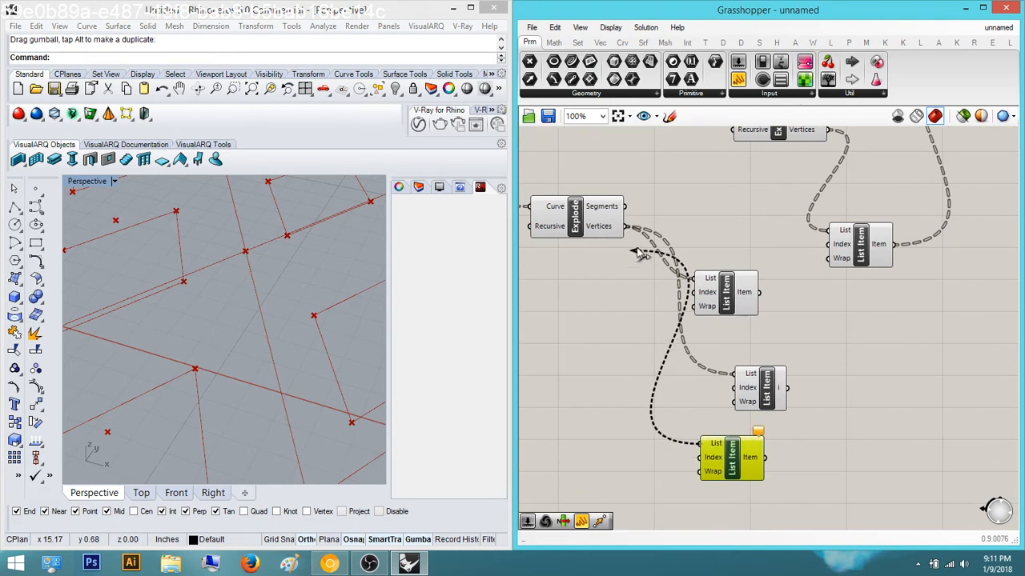
{"action": "key", "text": "ctrl+v"}
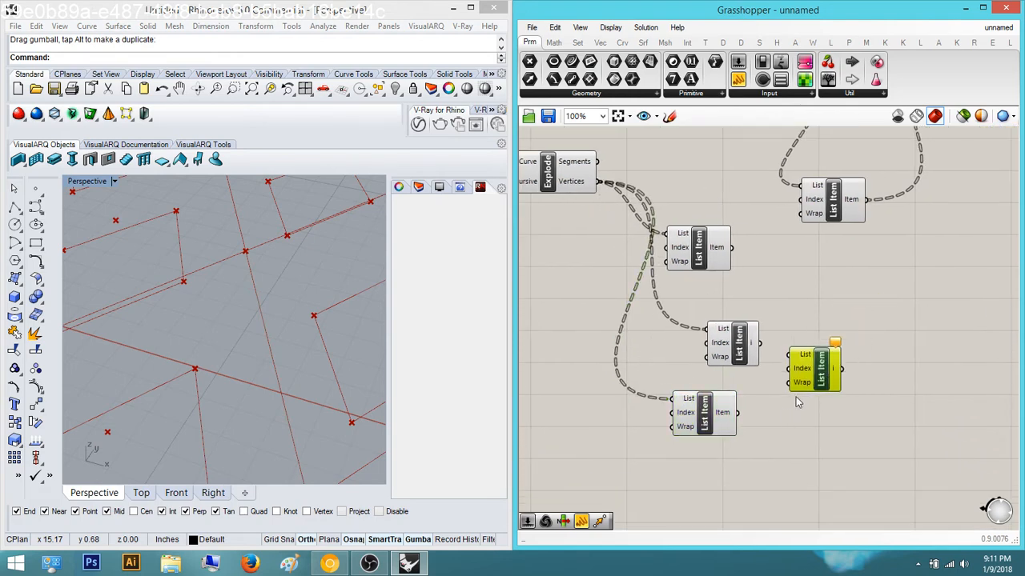
{"action": "left_click_drag", "start_coordinate": [707, 490], "coordinate": [597, 183]}
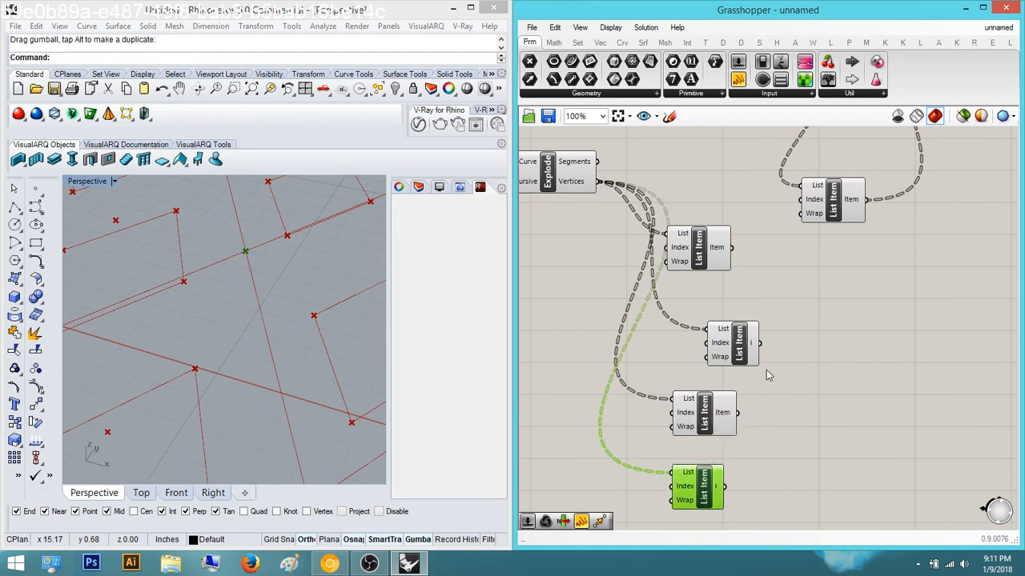
Align the four List Items fed by the lower Explode on their centres in one vertical column
{"action": "left_click", "coordinate": [778, 488]}
{"action": "left_click_drag", "start_coordinate": [727, 445], "coordinate": [703, 252]}
{"action": "left_click", "coordinate": [712, 218]}
{"action": "left_click", "coordinate": [809, 296]}
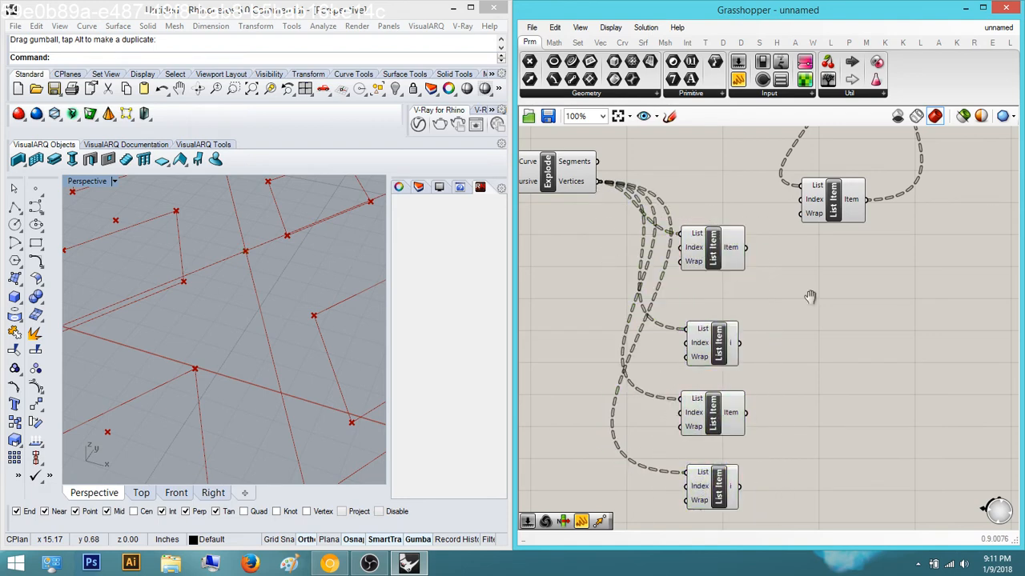
Paste a List Item beneath the upper Explode's existing one and connect its List input to that Explode's Vertices
{"action": "right_click_drag", "start_coordinate": [809, 297], "coordinate": [788, 422]}
{"action": "key", "text": "ctrl+v"}
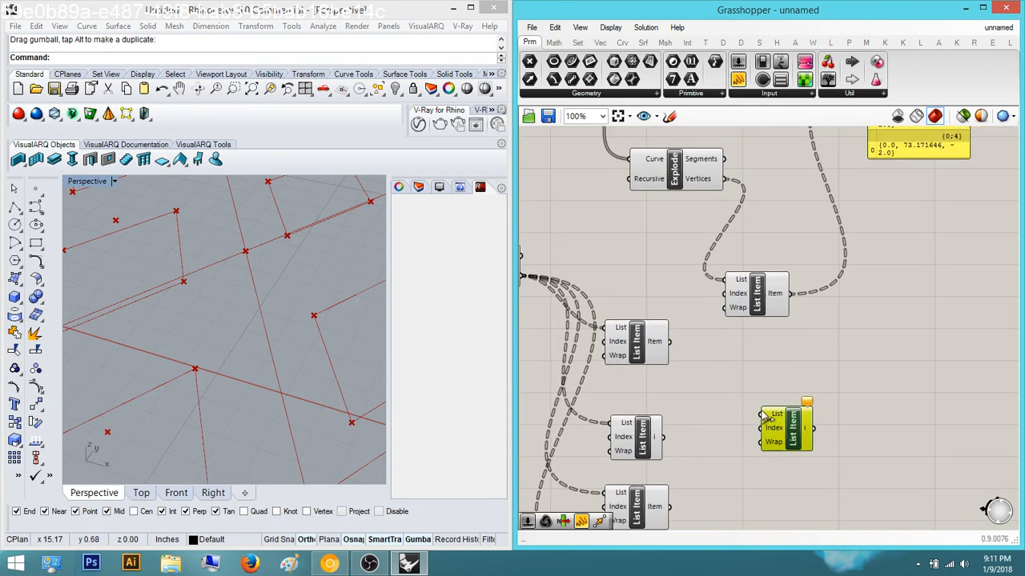
{"action": "left_click_drag", "start_coordinate": [761, 408], "coordinate": [724, 179]}
{"action": "left_click_drag", "start_coordinate": [793, 433], "coordinate": [790, 486]}
Duplicate the wired List Item of the upper Explode twice and stack the copies below it
{"action": "key", "text": "ctrl+c"}
{"action": "key", "text": "ctrl+v"}
{"action": "key", "text": "ctrl+v"}
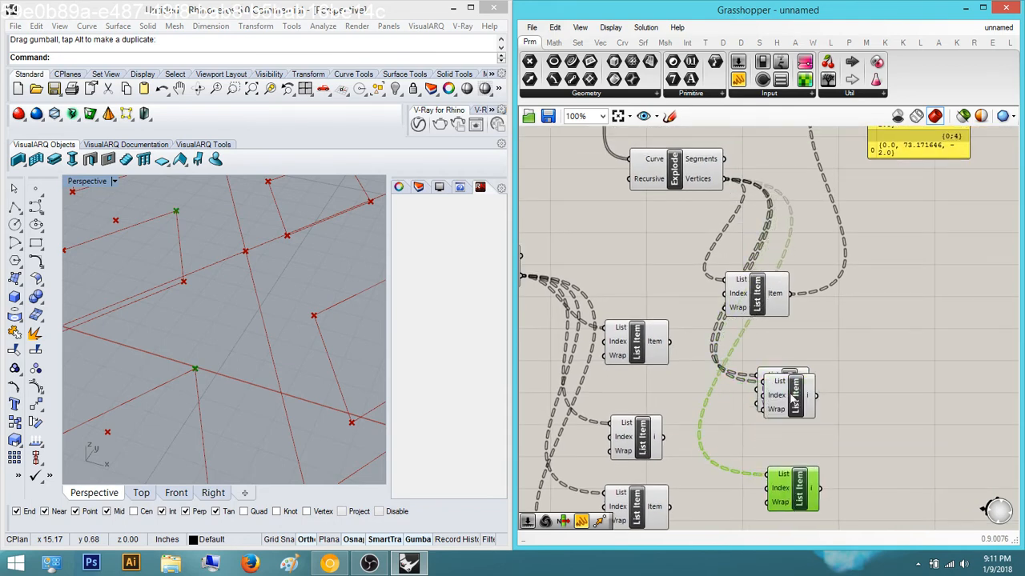
{"action": "left_click_drag", "start_coordinate": [788, 388], "coordinate": [794, 482]}
{"action": "right_click_drag", "start_coordinate": [794, 482], "coordinate": [782, 367]}
{"action": "left_click_drag", "start_coordinate": [782, 368], "coordinate": [785, 440]}
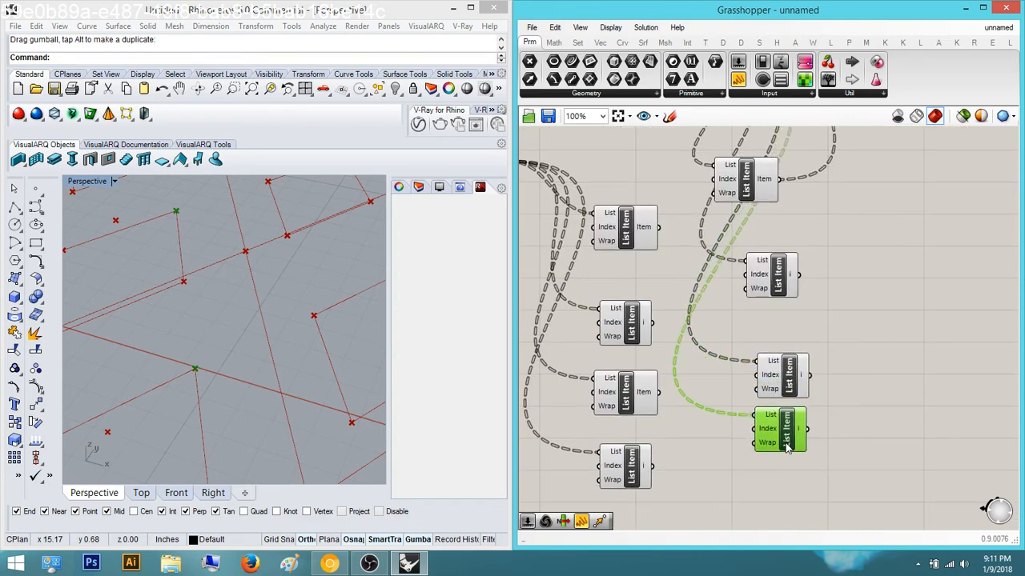
Align the four List Items fed by the upper Explode on their centres in one vertical column
{"action": "left_click", "coordinate": [834, 419]}
{"action": "right_click_drag", "start_coordinate": [834, 418], "coordinate": [840, 449]}
{"action": "left_click_drag", "start_coordinate": [842, 478], "coordinate": [762, 186]}
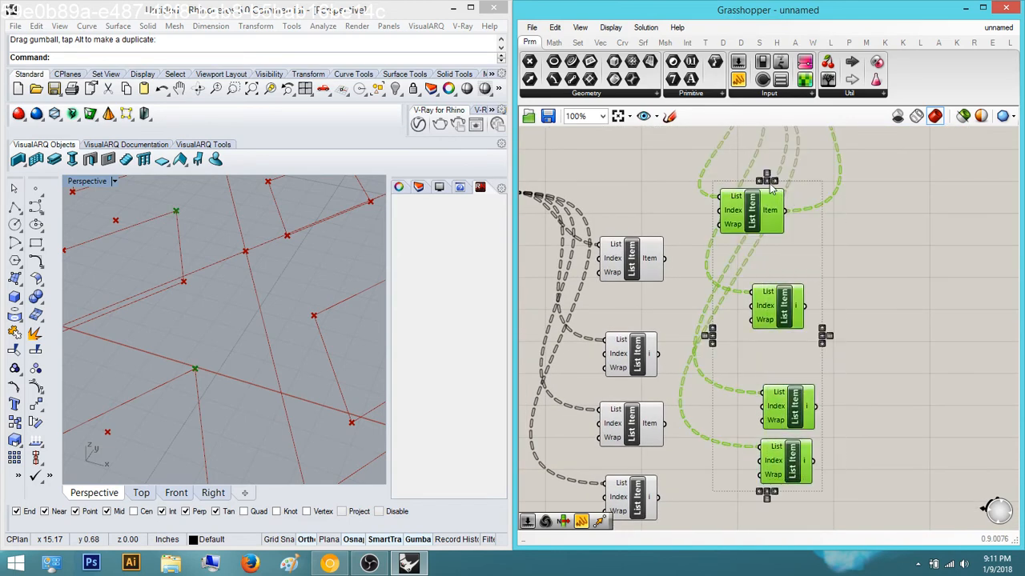
{"action": "left_click", "coordinate": [768, 183]}
{"action": "left_click", "coordinate": [871, 224]}
Add three number sliders with the values 1, 2 and 3 below the lower Explode component
{"action": "right_click_drag", "start_coordinate": [871, 224], "coordinate": [951, 244]}
{"action": "scroll", "coordinate": [950, 244], "scroll_direction": "down", "scroll_amount": 2}
{"action": "scroll", "coordinate": [682, 302], "scroll_direction": "up", "scroll_amount": 1}
{"action": "double_click", "coordinate": [623, 310]}
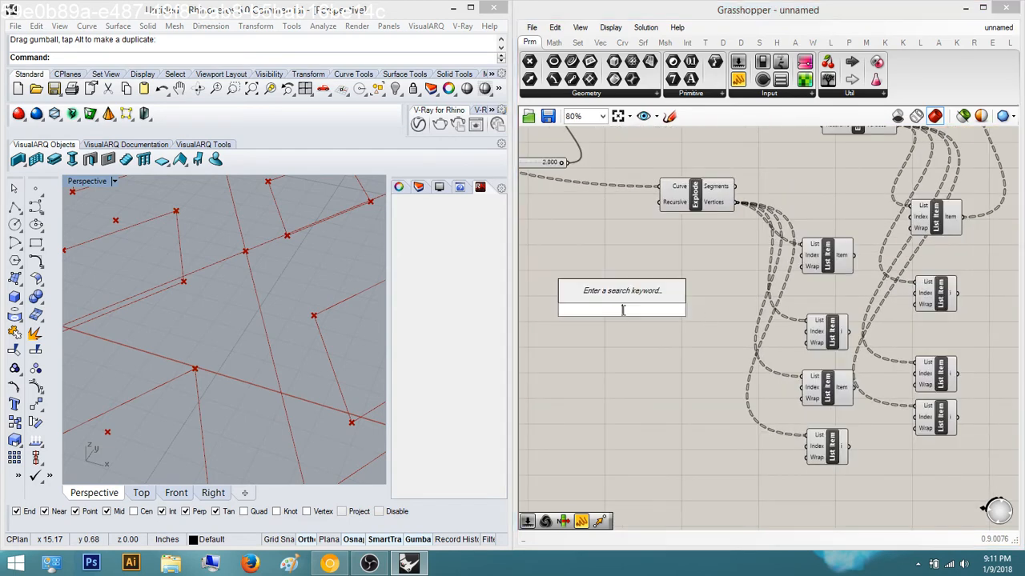
{"action": "type", "text": "1"}
{"action": "key", "text": "Return"}
{"action": "double_click", "coordinate": [640, 345]}
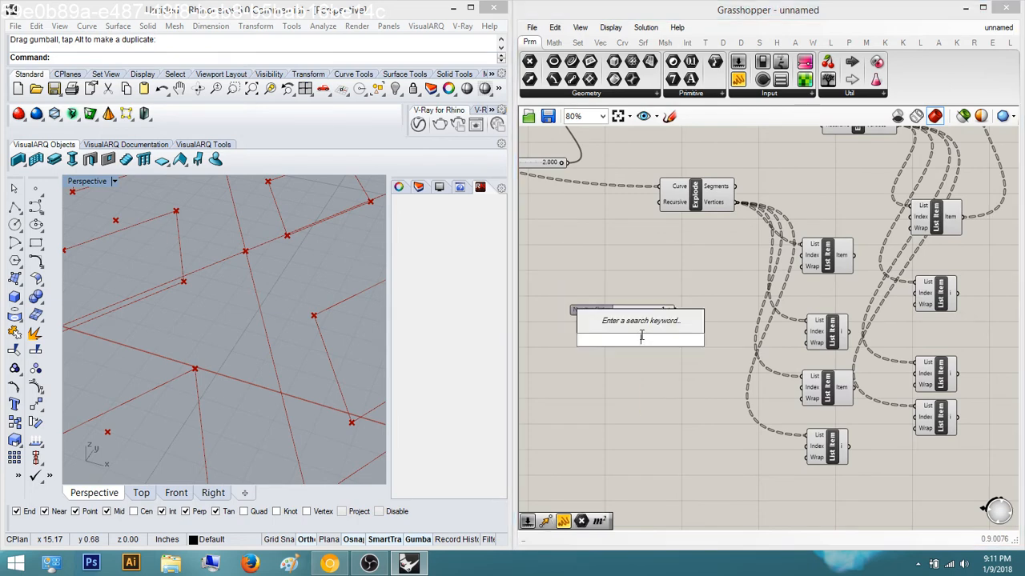
{"action": "type", "text": "2"}
{"action": "key", "text": "Return"}
{"action": "double_click", "coordinate": [669, 365]}
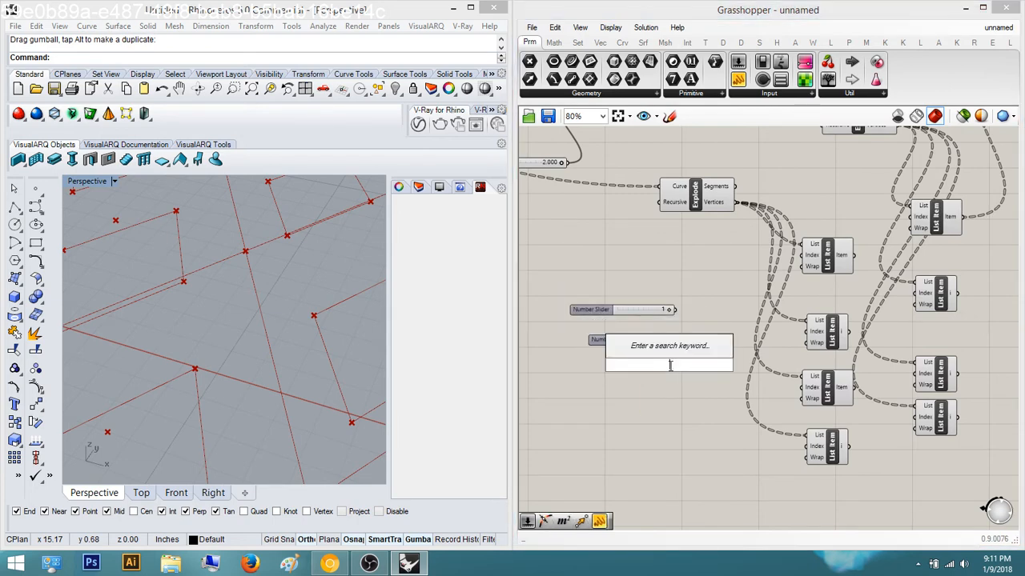
{"action": "type", "text": "3"}
{"action": "key", "text": "Return"}
Align the three number sliders in one vertical column
{"action": "scroll", "coordinate": [669, 365], "scroll_direction": "up", "scroll_amount": 1}
{"action": "left_click_drag", "start_coordinate": [669, 422], "coordinate": [570, 168]}
{"action": "left_click_drag", "start_coordinate": [698, 392], "coordinate": [610, 273]}
{"action": "left_click", "coordinate": [639, 287]}
Connect sliders 1, 2 and 3 to the Index inputs of the lower Explode's second, third and fourth List Items
{"action": "scroll", "coordinate": [681, 304], "scroll_direction": "up", "scroll_amount": 5}
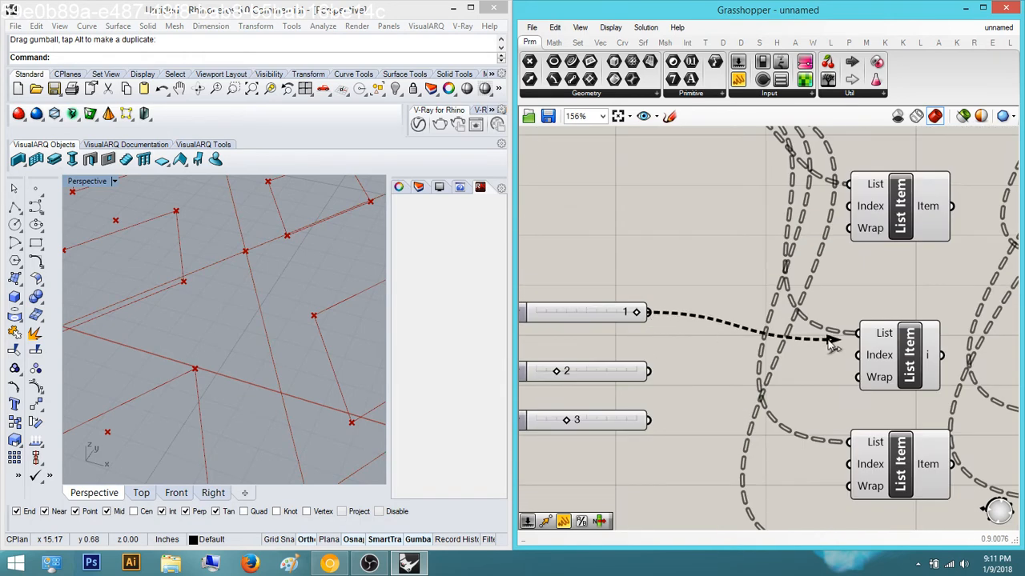
{"action": "left_click_drag", "start_coordinate": [832, 342], "coordinate": [855, 363]}
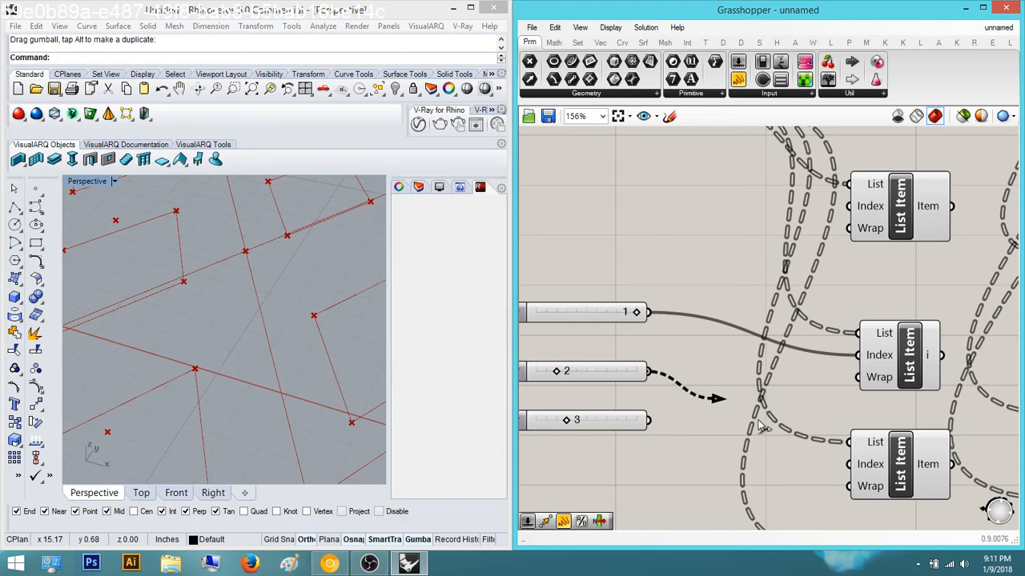
{"action": "left_click_drag", "start_coordinate": [760, 428], "coordinate": [850, 464]}
{"action": "right_click_drag", "start_coordinate": [742, 460], "coordinate": [690, 375]}
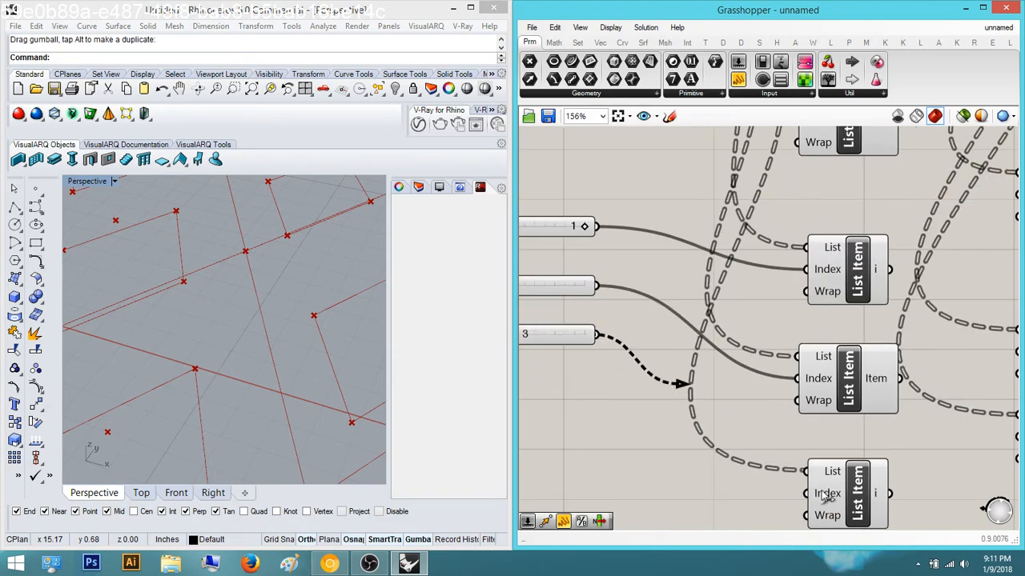
{"action": "left_click_drag", "start_coordinate": [826, 497], "coordinate": [825, 494]}
{"action": "scroll", "coordinate": [694, 318], "scroll_direction": "down", "scroll_amount": 4}
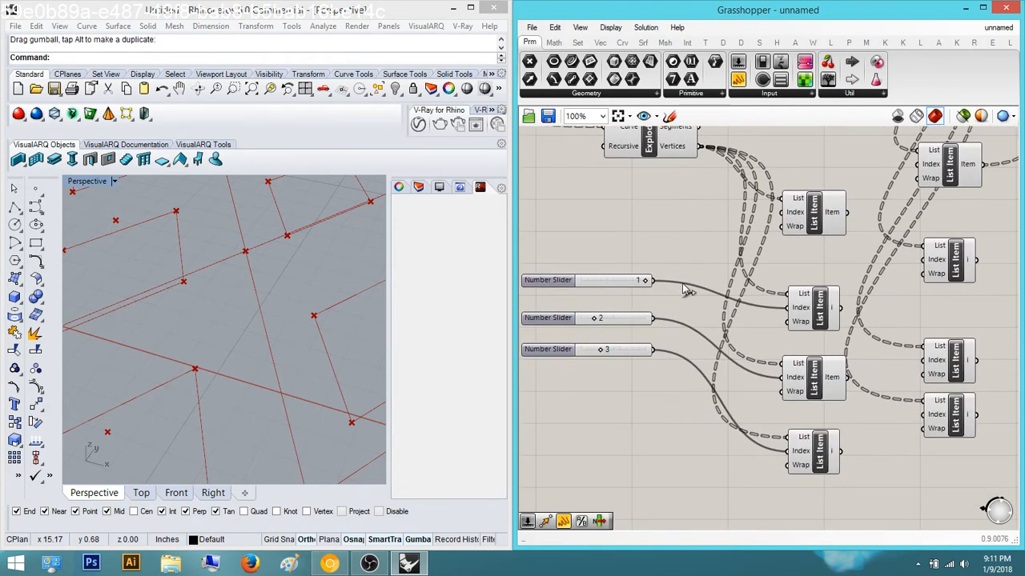
Connect sliders 1, 2 and 3 to the Index inputs of the upper Explode's second, third and fourth List Items
{"action": "left_click_drag", "start_coordinate": [653, 280], "coordinate": [930, 259]}
{"action": "left_click_drag", "start_coordinate": [653, 318], "coordinate": [928, 362]}
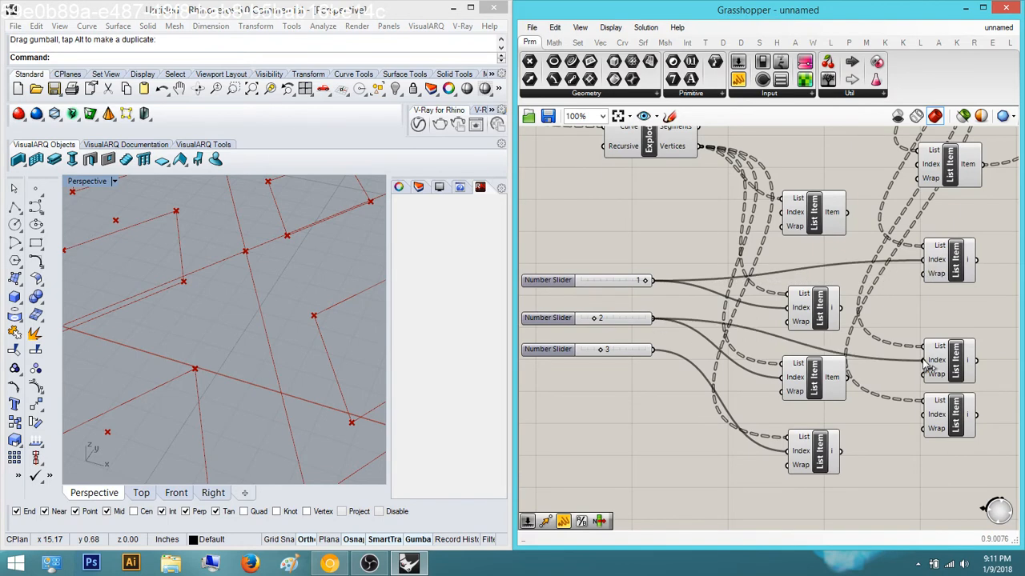
{"action": "left_click_drag", "start_coordinate": [922, 415], "coordinate": [652, 353]}
{"action": "right_click_drag", "start_coordinate": [966, 372], "coordinate": [761, 379]}
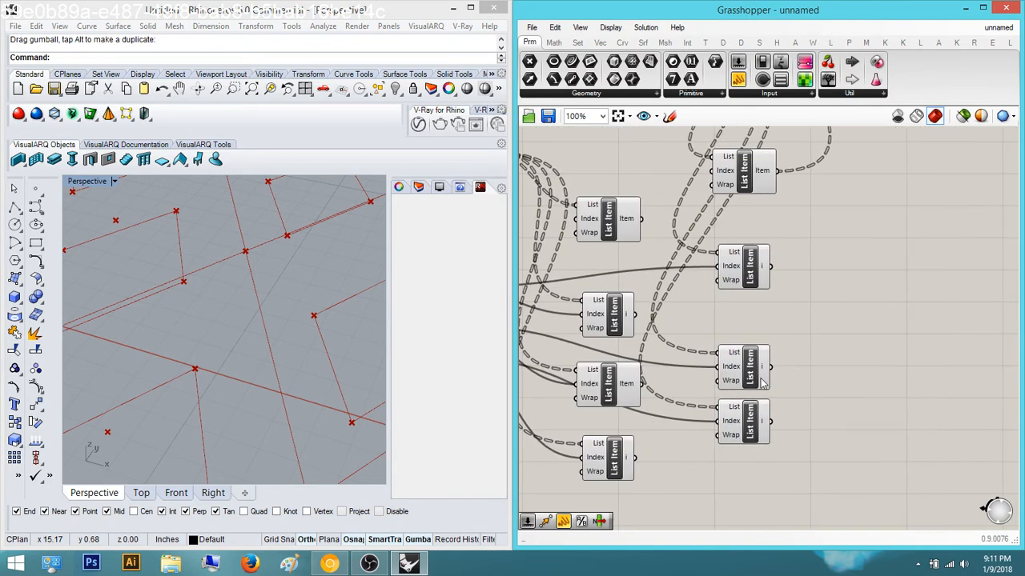
Check in the viewport which corner vertices the indexed List Items of both Explode components pick
{"action": "left_click", "coordinate": [750, 275]}
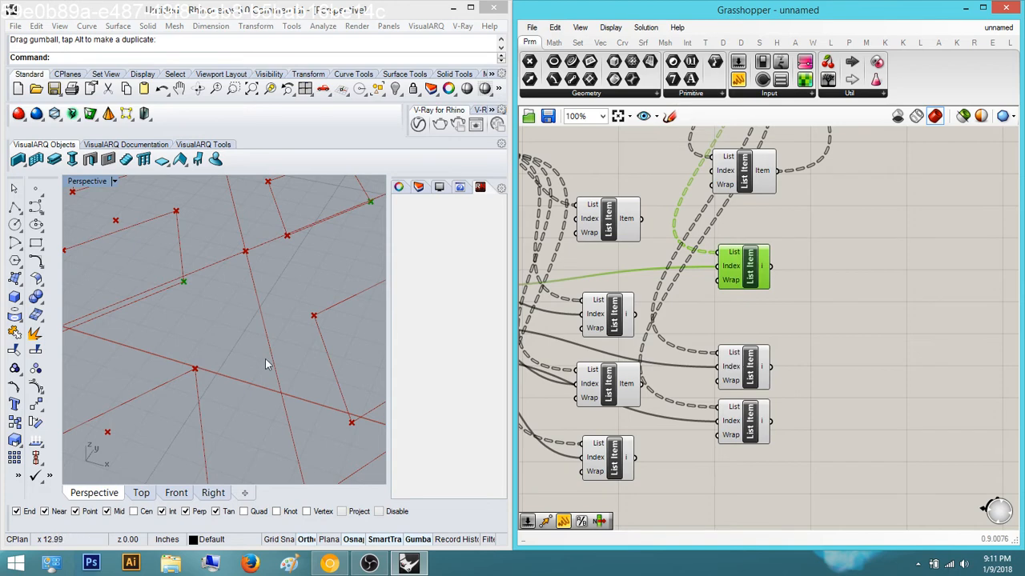
{"action": "scroll", "coordinate": [251, 304], "scroll_direction": "down", "scroll_amount": 5}
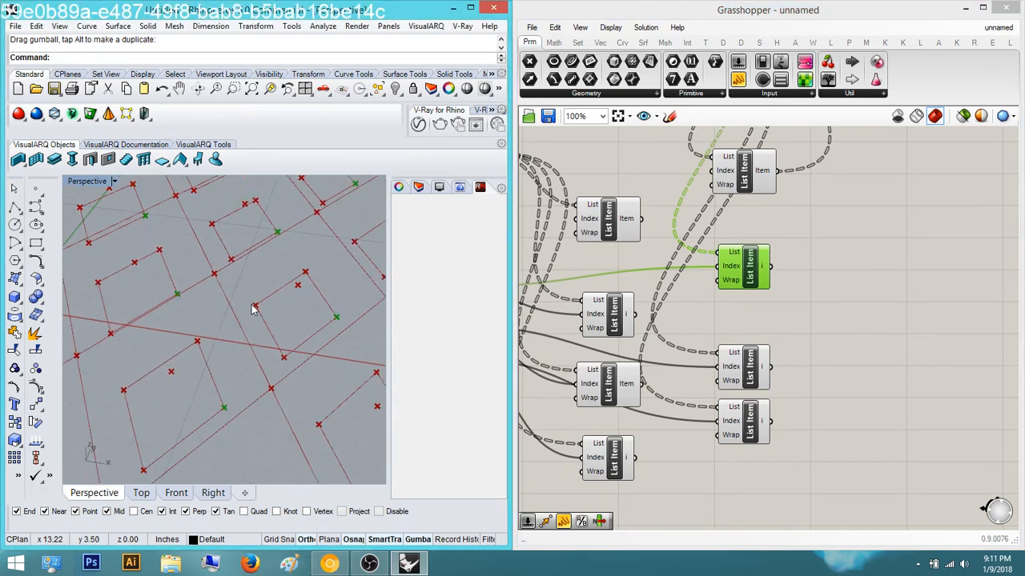
{"action": "left_click", "coordinate": [613, 324]}
{"action": "scroll", "coordinate": [246, 318], "scroll_direction": "down", "scroll_amount": 5}
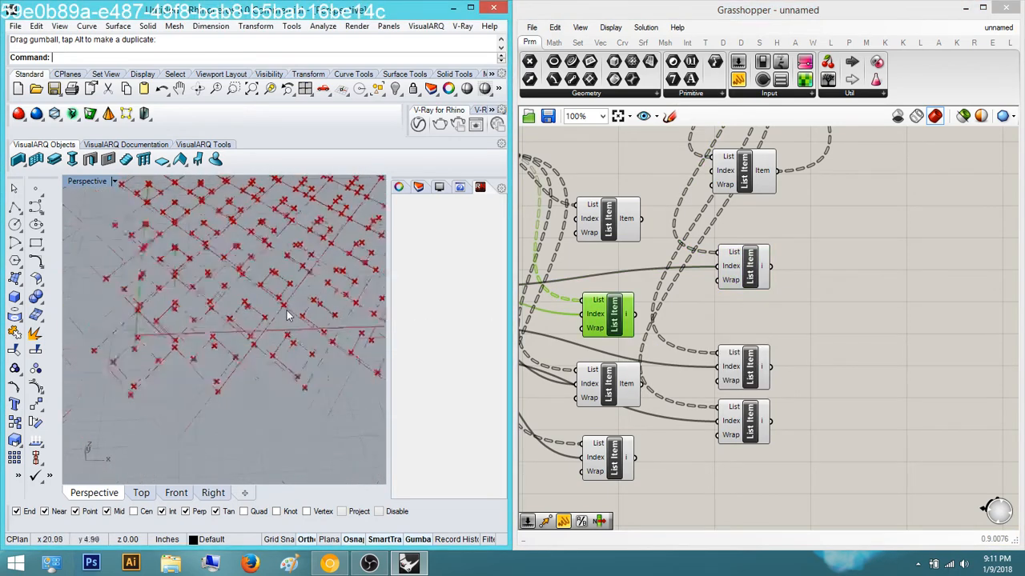
{"action": "scroll", "coordinate": [760, 314], "scroll_direction": "down", "scroll_amount": 1}
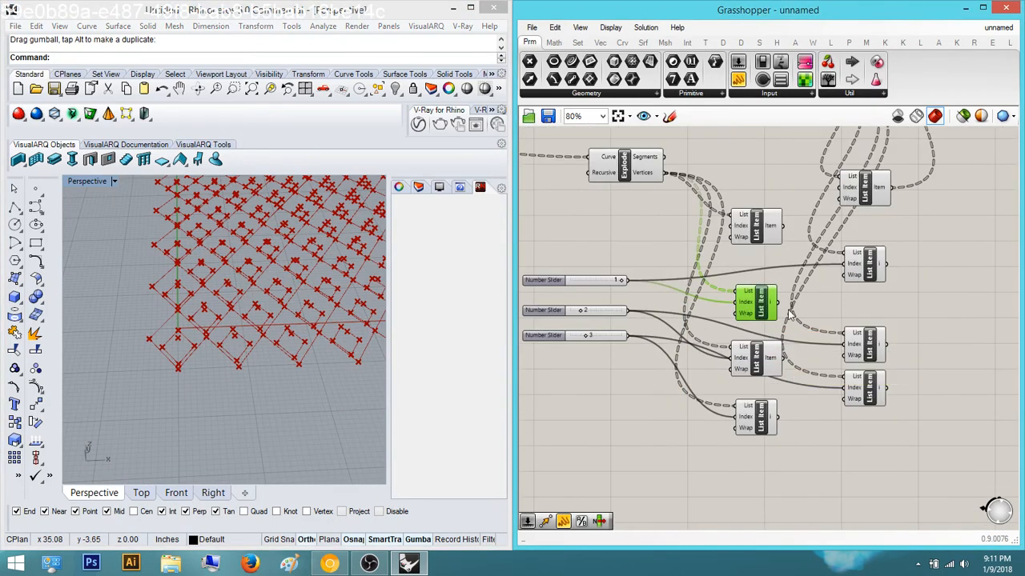
{"action": "left_click", "coordinate": [762, 360]}
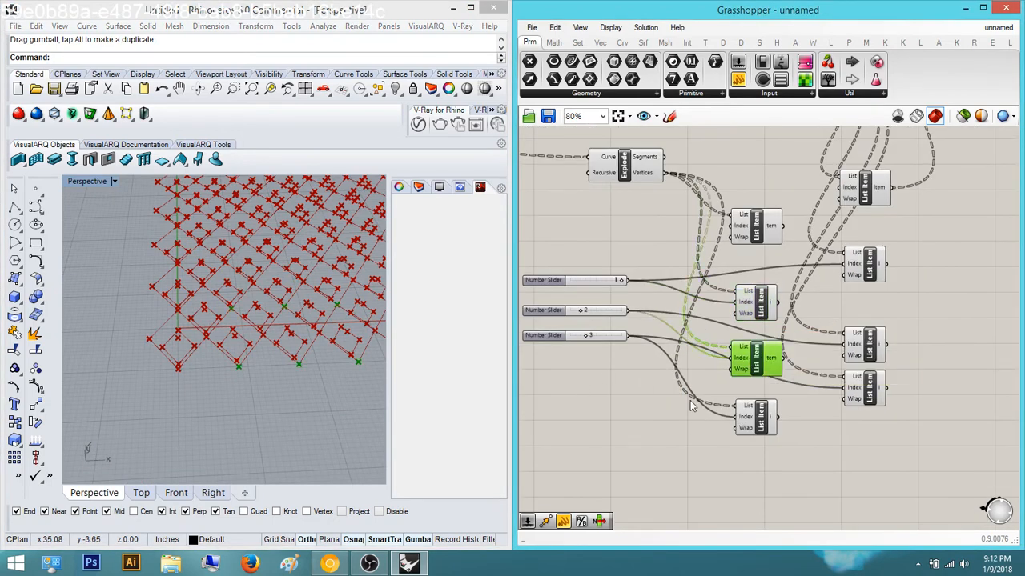
{"action": "left_click", "coordinate": [761, 424]}
Move the lower Explode's index 3 List Item up closer to the index 2 List Item
{"action": "right_click_drag", "start_coordinate": [803, 451], "coordinate": [751, 461]}
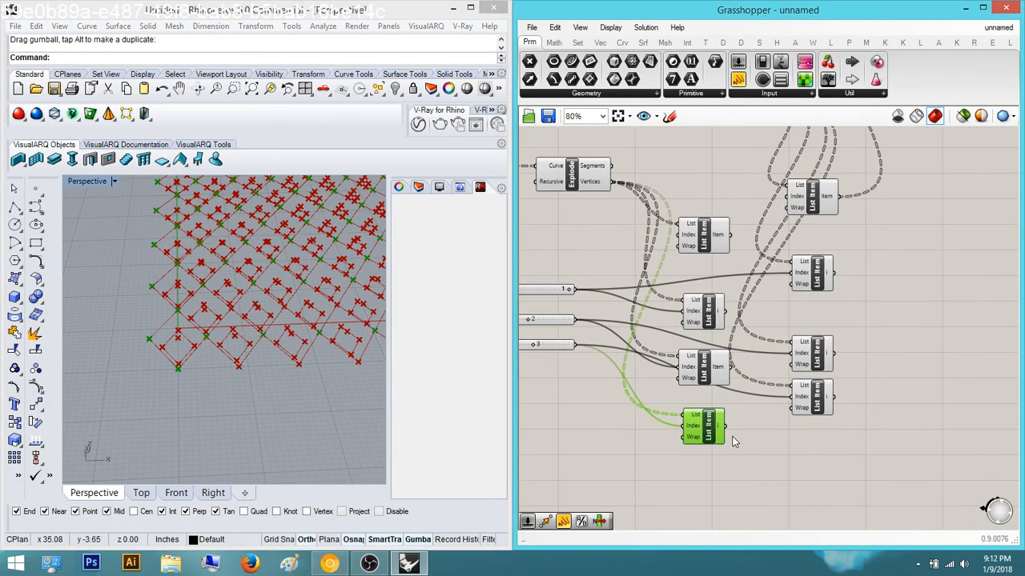
{"action": "left_click", "coordinate": [761, 437]}
{"action": "left_click", "coordinate": [708, 430]}
{"action": "scroll", "coordinate": [709, 429], "scroll_direction": "up", "scroll_amount": 2}
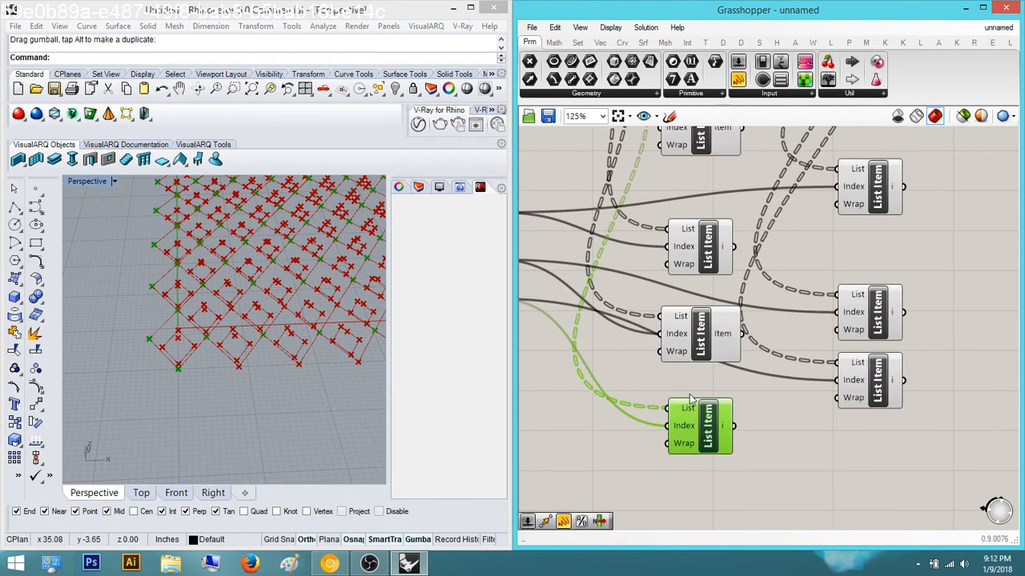
{"action": "left_click_drag", "start_coordinate": [699, 439], "coordinate": [692, 410]}
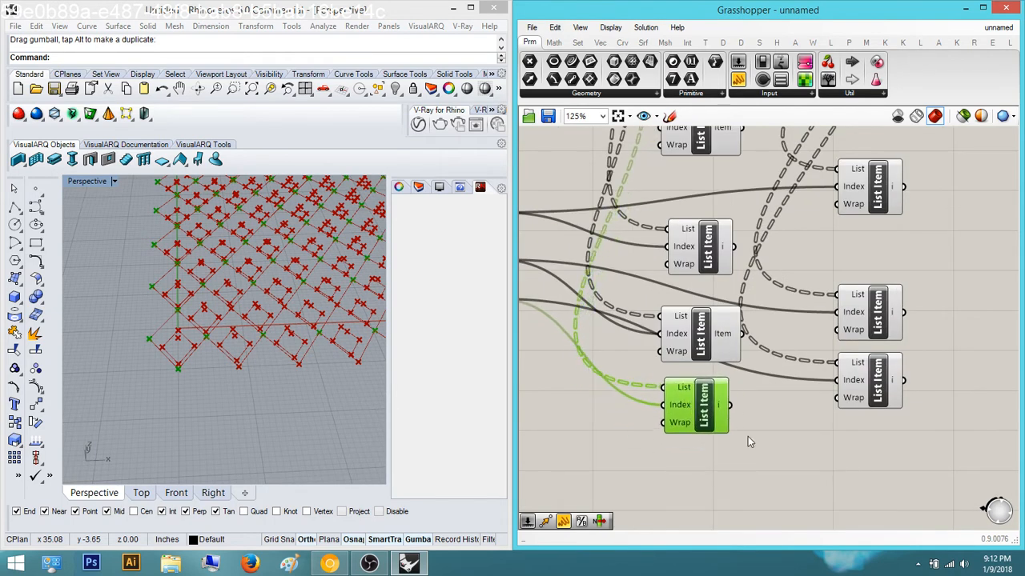
Add a Point parameter and connect the lower Explode's index 1 List Item output to it
{"action": "left_click", "coordinate": [748, 437]}
{"action": "right_click_drag", "start_coordinate": [781, 450], "coordinate": [751, 467]}
{"action": "double_click", "coordinate": [751, 467]}
{"action": "type", "text": "point"}
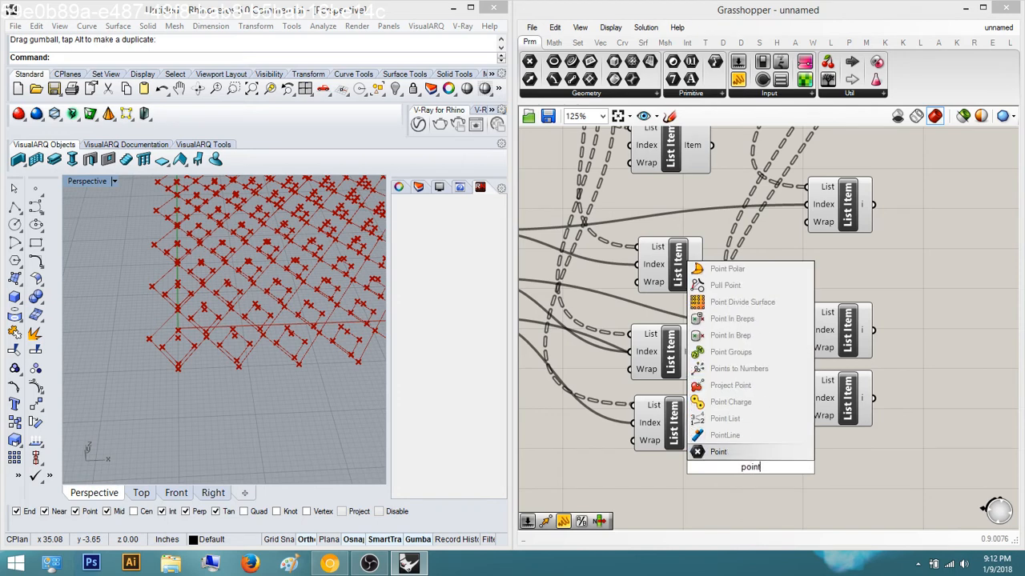
{"action": "key", "text": "Return"}
{"action": "scroll", "coordinate": [750, 469], "scroll_direction": "up", "scroll_amount": 5}
{"action": "scroll", "coordinate": [750, 468], "scroll_direction": "down", "scroll_amount": 5}
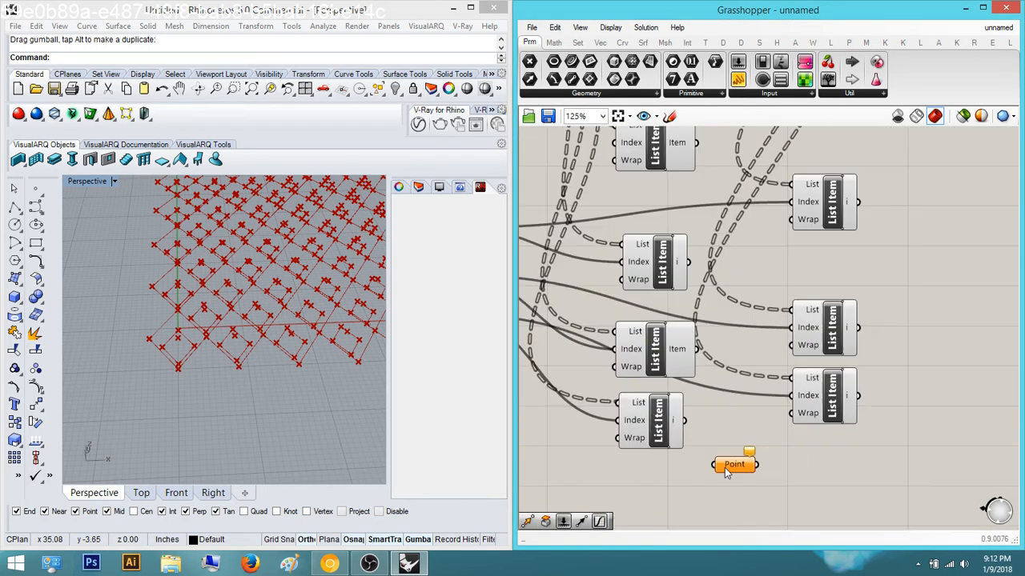
{"action": "left_click_drag", "start_coordinate": [708, 333], "coordinate": [688, 262]}
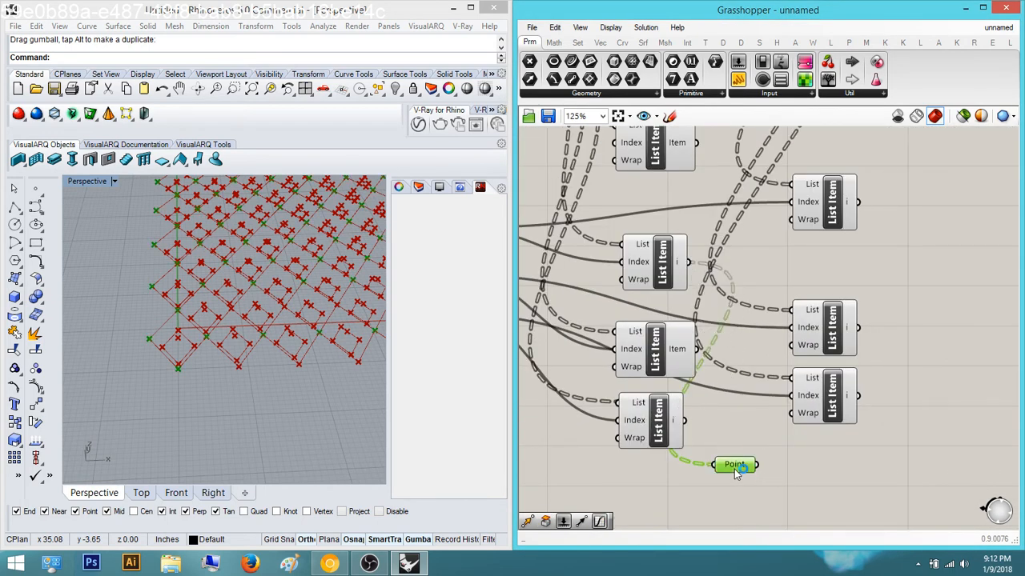
{"action": "right_click_drag", "start_coordinate": [281, 323], "coordinate": [273, 340]}
{"action": "scroll", "coordinate": [273, 338], "scroll_direction": "up", "scroll_amount": 7}
{"action": "scroll", "coordinate": [274, 330], "scroll_direction": "down", "scroll_amount": 7}
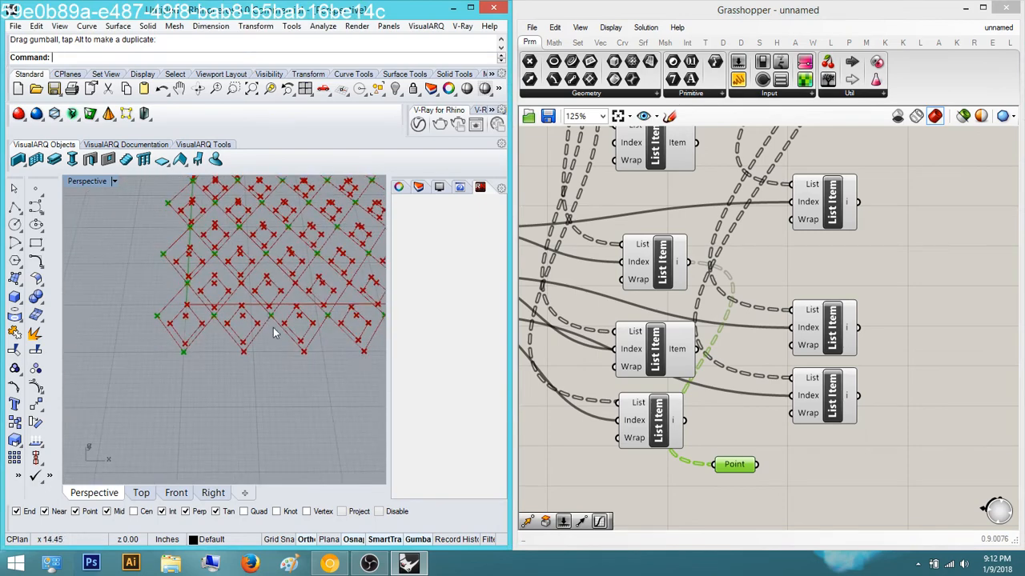
{"action": "right_click_drag", "start_coordinate": [309, 272], "coordinate": [205, 355], "text": "shift"}
{"action": "scroll", "coordinate": [271, 311], "scroll_direction": "down", "scroll_amount": 12}
{"action": "scroll", "coordinate": [203, 360], "scroll_direction": "up", "scroll_amount": 10}
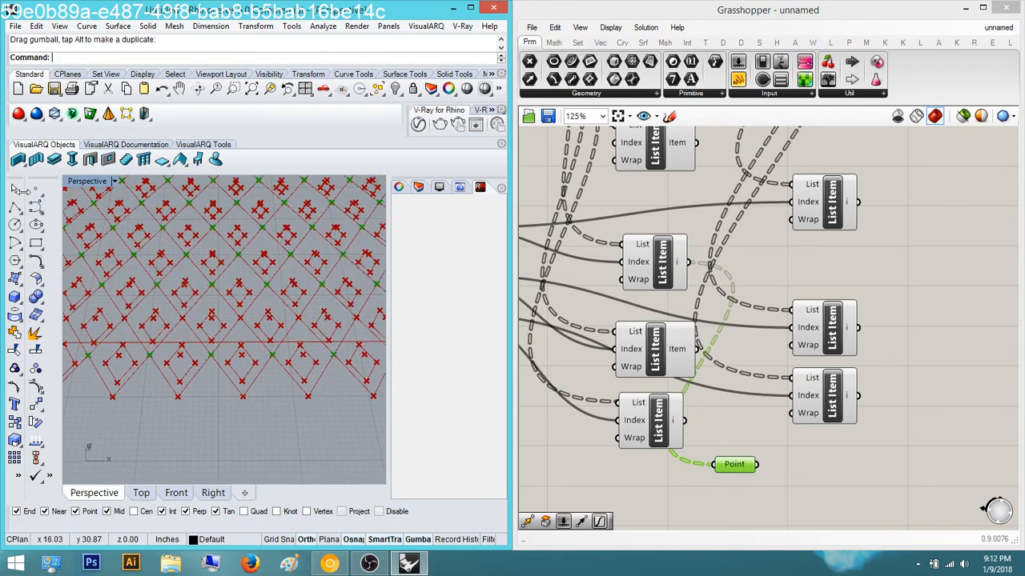
{"action": "left_click", "coordinate": [15, 207]}
{"action": "left_click", "coordinate": [183, 310]}
{"action": "left_click", "coordinate": [177, 404]}
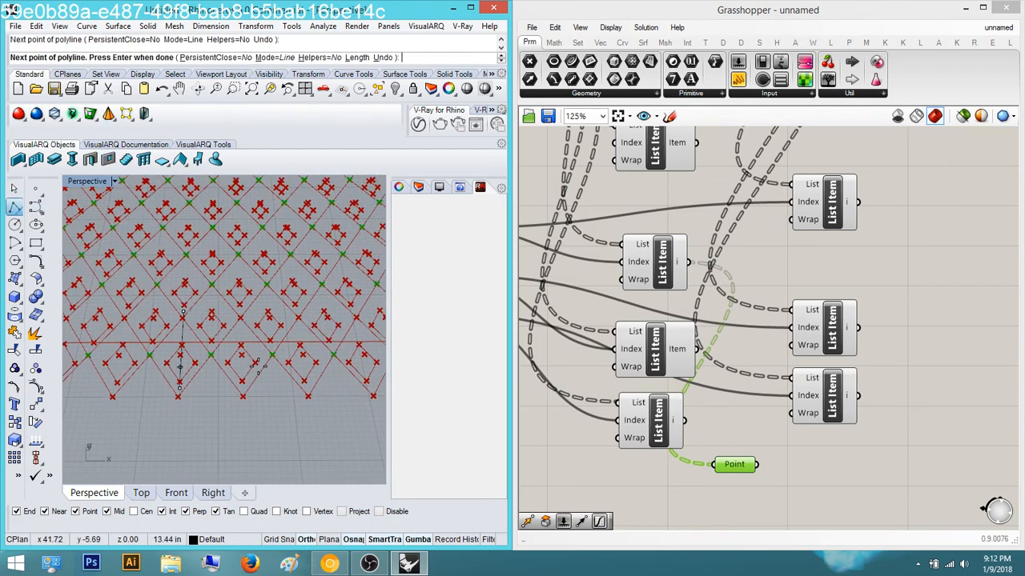
{"action": "key", "text": "Escape"}
Draw a line across one front-edge panel in the Perspective viewport and zoom the view to that selected line
{"action": "type", "text": "line"}
{"action": "key", "text": "Return"}
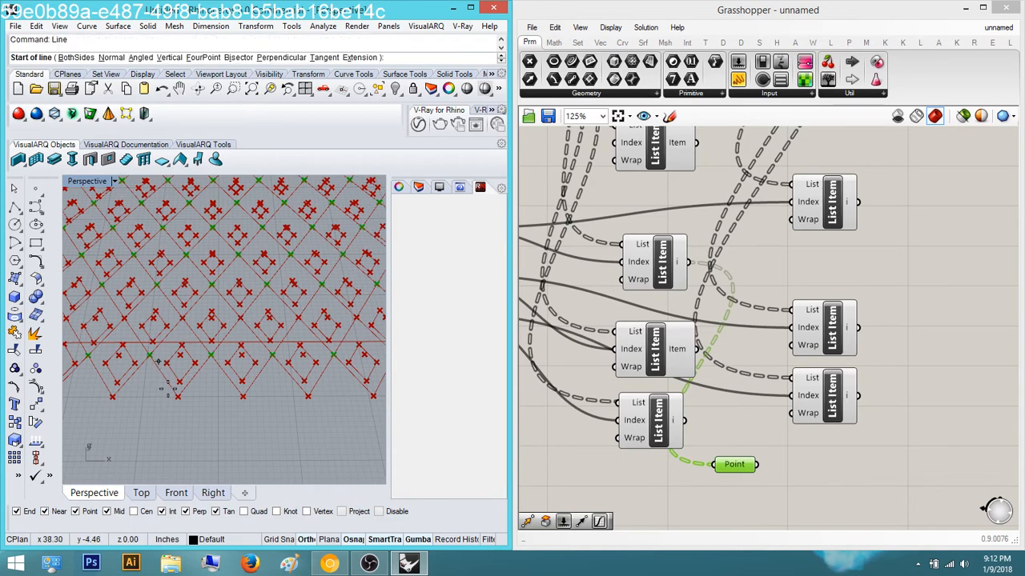
{"action": "left_click", "coordinate": [177, 285]}
{"action": "left_click", "coordinate": [169, 410]}
{"action": "left_click", "coordinate": [174, 353]}
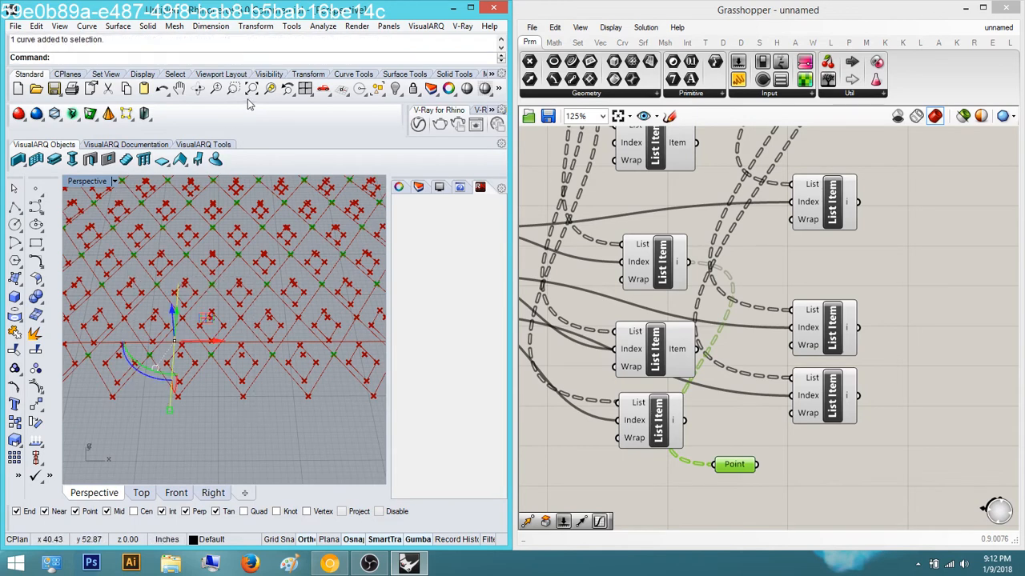
{"action": "left_click", "coordinate": [269, 88]}
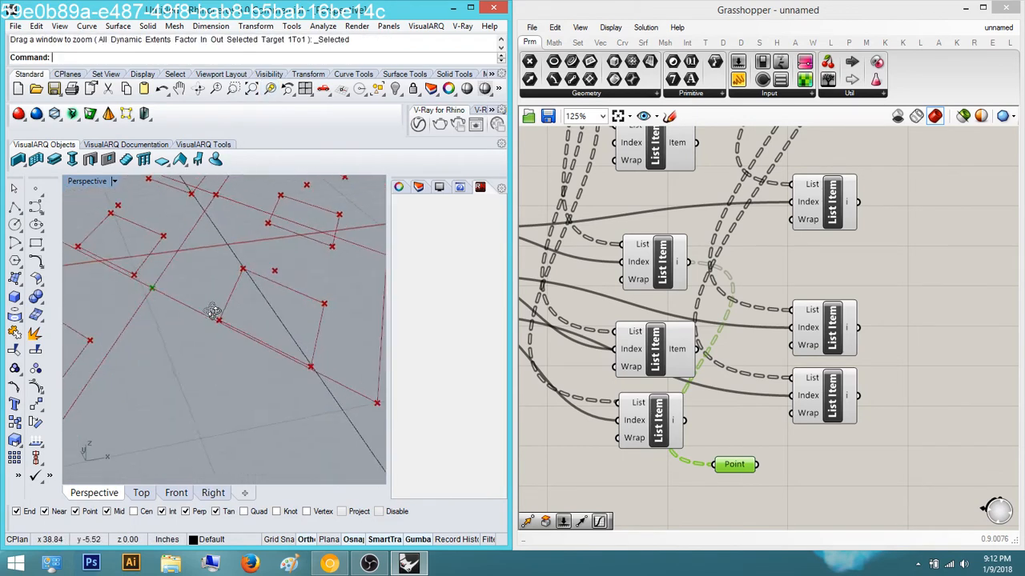
Rewire the Point parameter to take the output of the lower Explode's index 3 List Item
{"action": "left_click", "coordinate": [658, 413]}
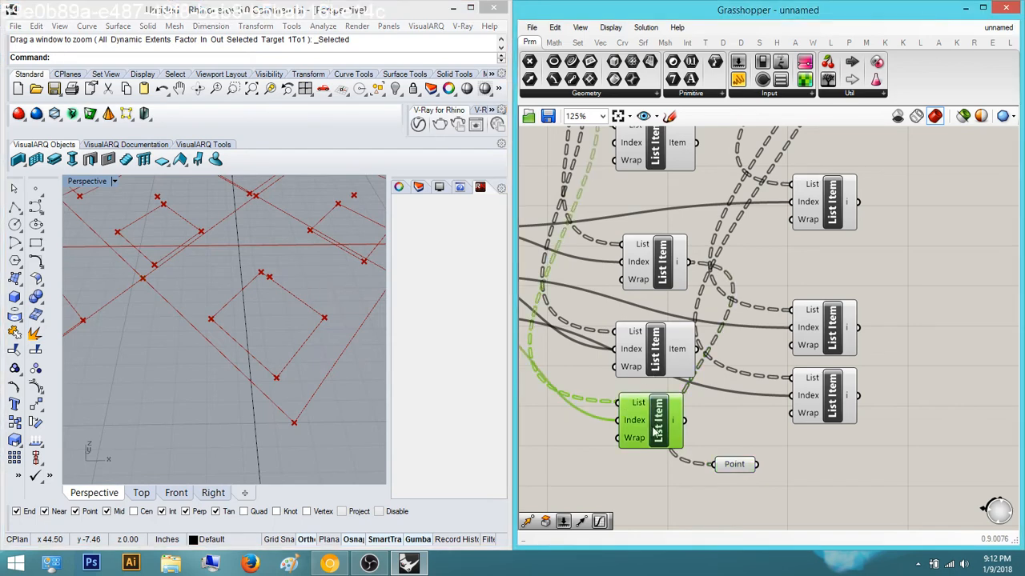
{"action": "right_click_drag", "start_coordinate": [718, 459], "coordinate": [674, 453]}
{"action": "left_click", "coordinate": [692, 459]}
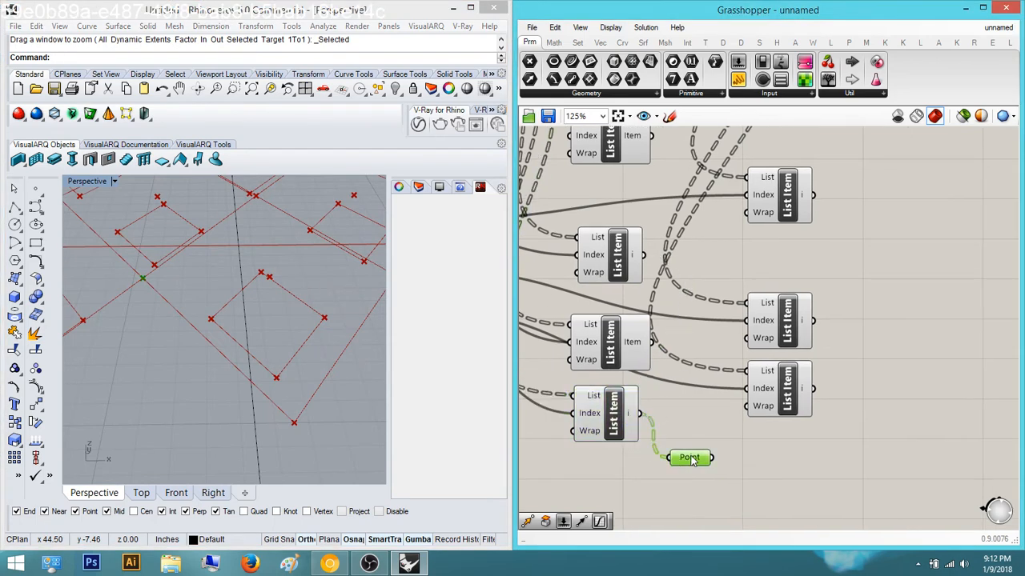
Check in the viewport which panel corners the index 3 and index 2 List Items of both Explode components pick
{"action": "right_click_drag", "start_coordinate": [274, 306], "coordinate": [278, 322]}
{"action": "left_click", "coordinate": [765, 388]}
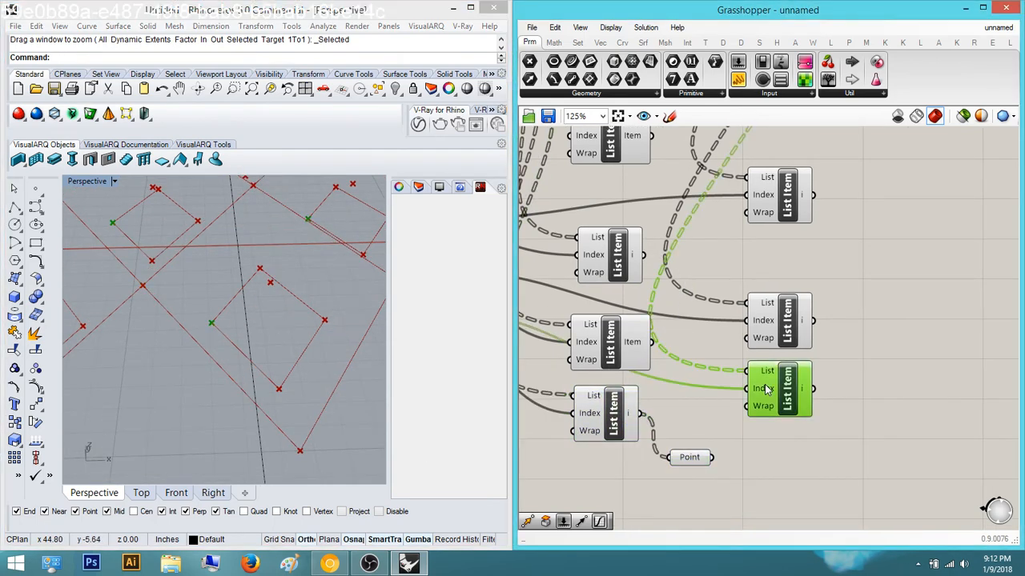
{"action": "right_click_drag", "start_coordinate": [764, 388], "coordinate": [730, 402]}
{"action": "left_click", "coordinate": [796, 367]}
{"action": "left_click", "coordinate": [608, 362]}
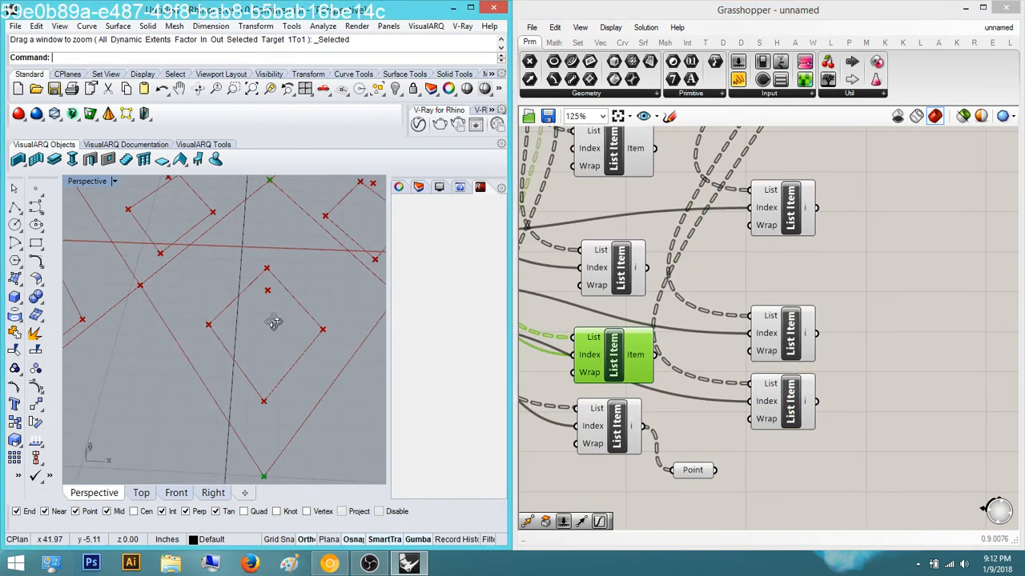
{"action": "left_click", "coordinate": [774, 350], "text": "shift"}
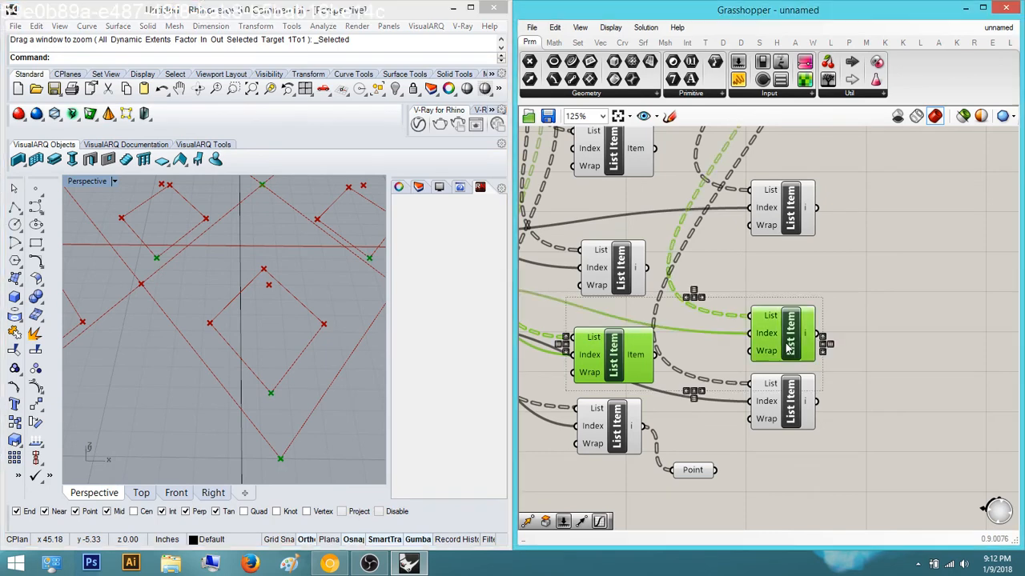
Delete the Point parameter beside the List Items
{"action": "scroll", "coordinate": [800, 388], "scroll_direction": "down", "scroll_amount": 4}
{"action": "left_click_drag", "start_coordinate": [832, 440], "coordinate": [750, 283]}
{"action": "left_click", "coordinate": [773, 400]}
{"action": "scroll", "coordinate": [776, 416], "scroll_direction": "up", "scroll_amount": 3}
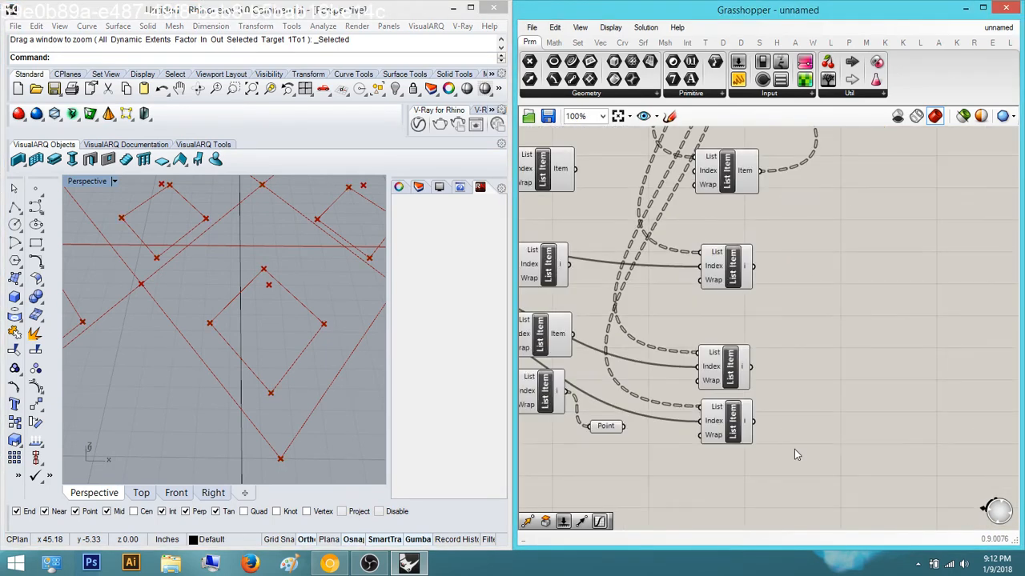
{"action": "scroll", "coordinate": [794, 436], "scroll_direction": "down", "scroll_amount": 2}
{"action": "left_click_drag", "start_coordinate": [735, 433], "coordinate": [668, 442]}
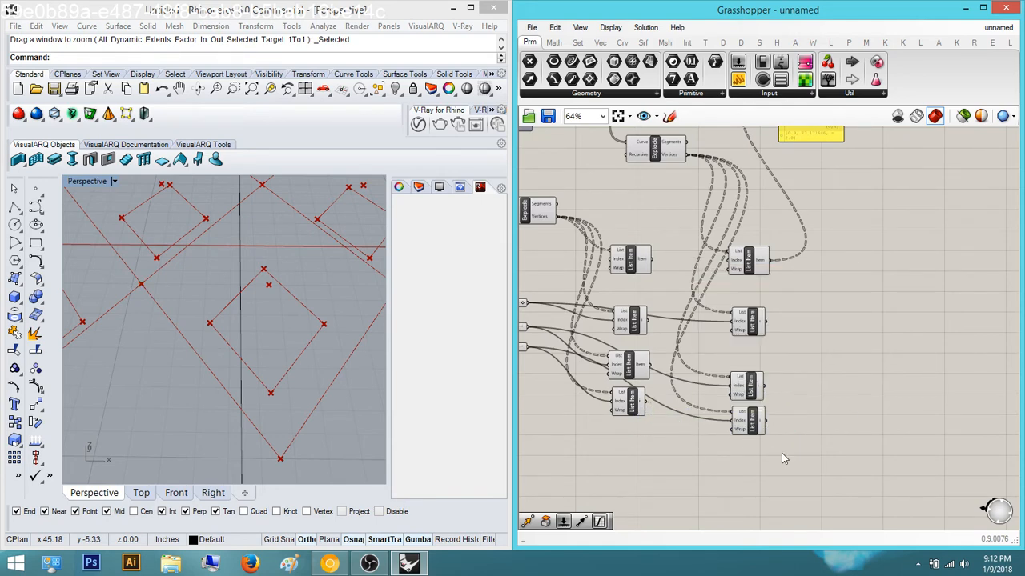
Align the matching List Items of the two Explode components into level rows, one row per index
{"action": "left_click_drag", "start_coordinate": [782, 457], "coordinate": [607, 384]}
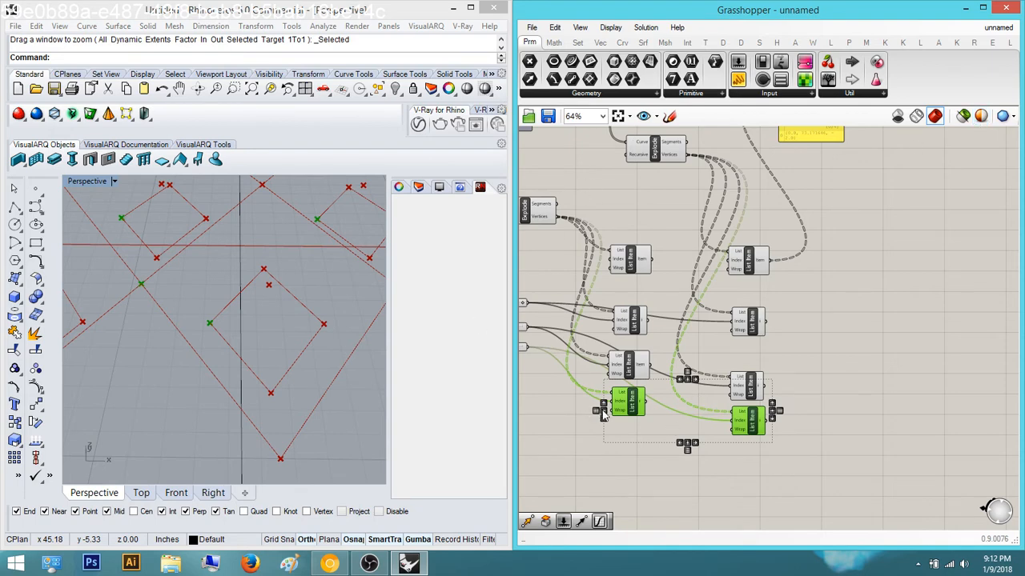
{"action": "left_click", "coordinate": [823, 364]}
{"action": "left_click_drag", "start_coordinate": [786, 383], "coordinate": [628, 351]}
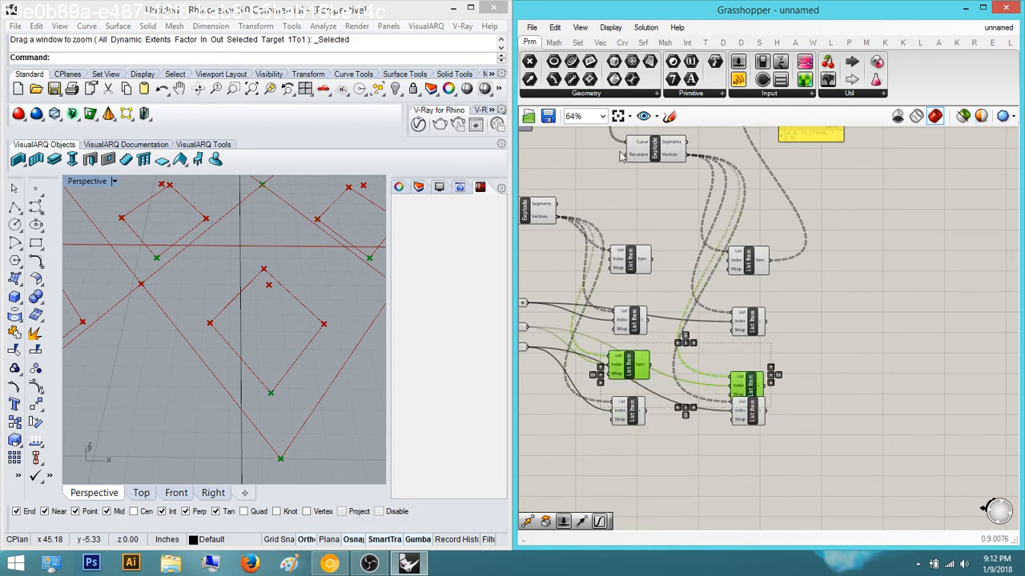
{"action": "left_click", "coordinate": [600, 376]}
{"action": "left_click_drag", "start_coordinate": [820, 341], "coordinate": [641, 257]}
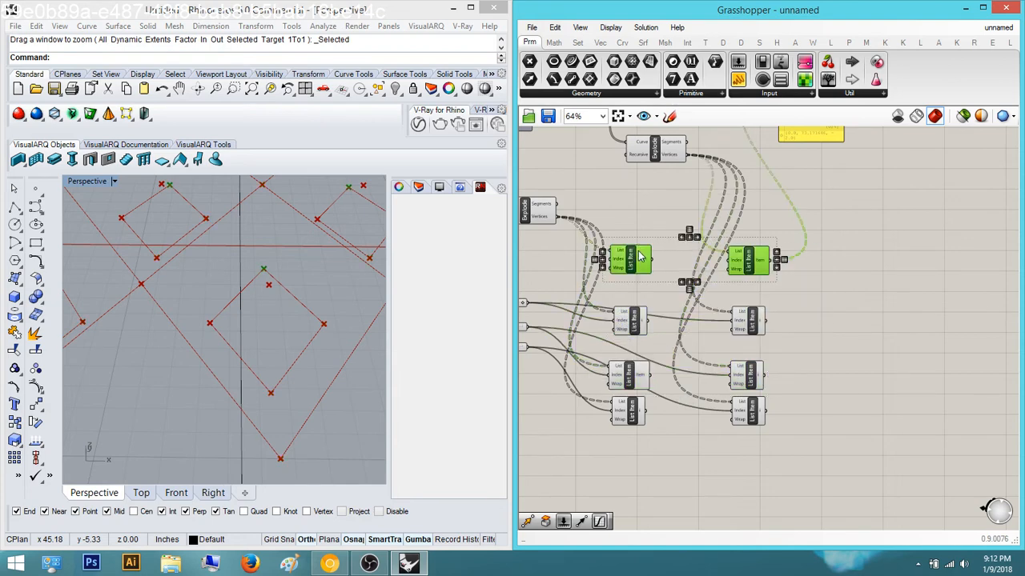
{"action": "left_click", "coordinate": [827, 304]}
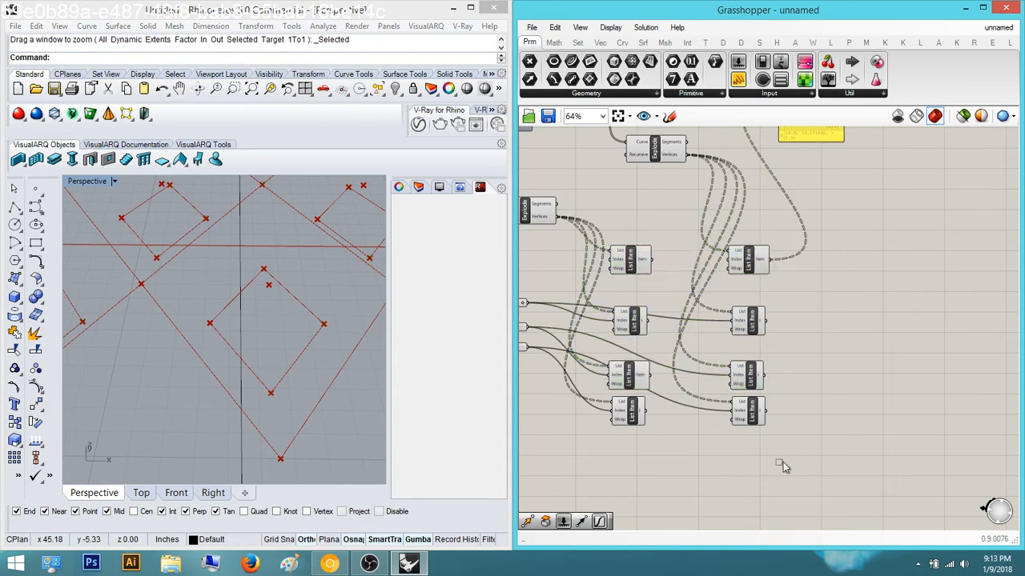
Move the lower List Item rows up to tighten the vertical gaps between the rows
{"action": "left_click_drag", "start_coordinate": [781, 462], "coordinate": [639, 368]}
{"action": "left_click_drag", "start_coordinate": [833, 468], "coordinate": [636, 302]}
{"action": "left_click", "coordinate": [831, 352]}
{"action": "right_click_drag", "start_coordinate": [833, 356], "coordinate": [870, 413]}
{"action": "scroll", "coordinate": [757, 389], "scroll_direction": "down", "scroll_amount": 2}
{"action": "scroll", "coordinate": [745, 390], "scroll_direction": "up", "scroll_amount": 3}
Align the four List Items of each Explode component into a straight vertical column
{"action": "left_click_drag", "start_coordinate": [867, 480], "coordinate": [791, 265]}
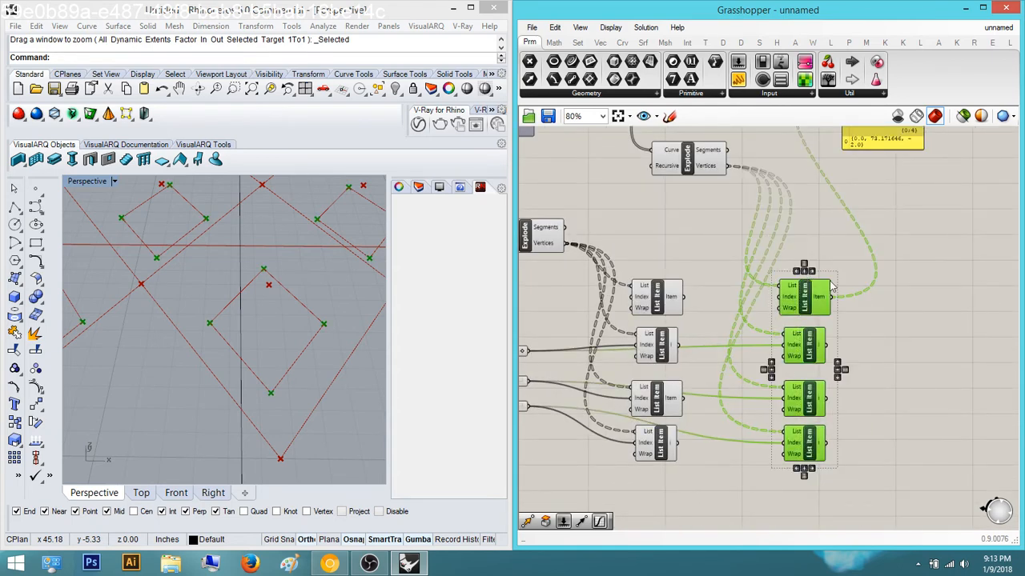
{"action": "left_click", "coordinate": [892, 366]}
{"action": "left_click_drag", "start_coordinate": [672, 490], "coordinate": [657, 226]}
{"action": "left_click", "coordinate": [709, 293]}
{"action": "right_click_drag", "start_coordinate": [710, 293], "coordinate": [593, 295]}
{"action": "scroll", "coordinate": [593, 295], "scroll_direction": "down", "scroll_amount": 1}
{"action": "right_click_drag", "start_coordinate": [728, 312], "coordinate": [806, 335]}
{"action": "scroll", "coordinate": [806, 334], "scroll_direction": "down", "scroll_amount": 2}
{"action": "scroll", "coordinate": [836, 344], "scroll_direction": "down", "scroll_amount": 4}
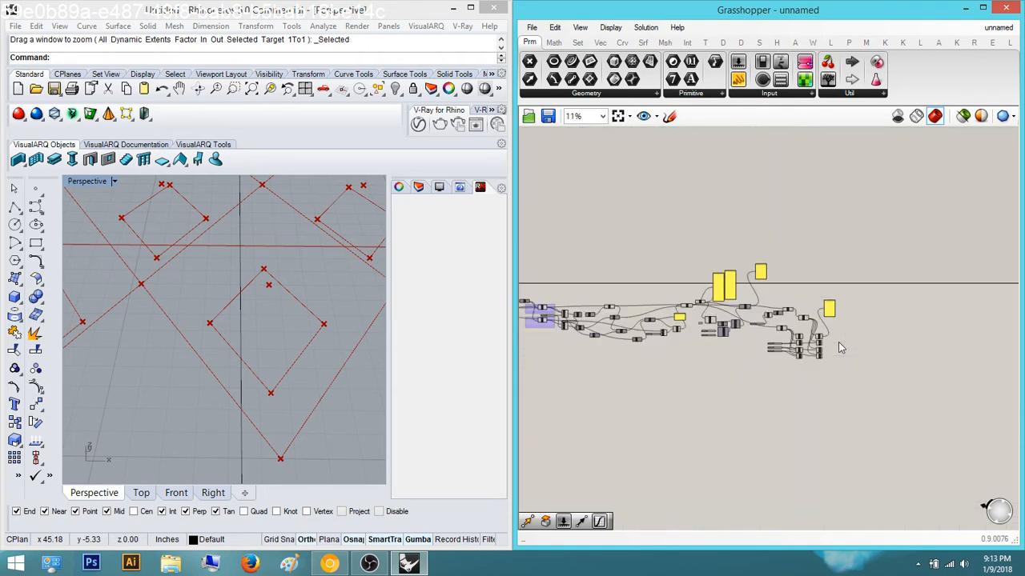
{"action": "right_click_drag", "start_coordinate": [796, 373], "coordinate": [875, 347]}
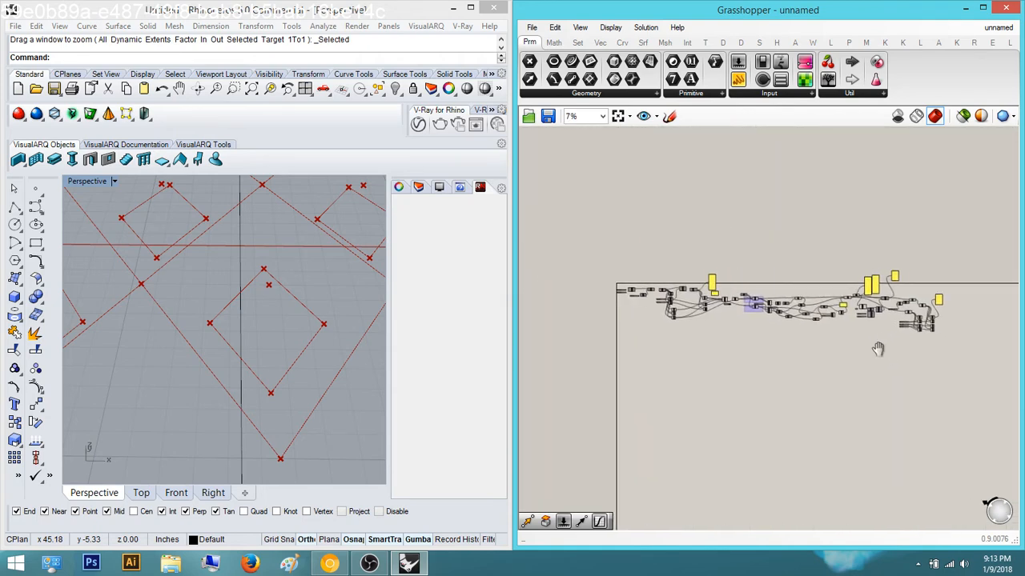
{"action": "scroll", "coordinate": [755, 326], "scroll_direction": "up", "scroll_amount": 5}
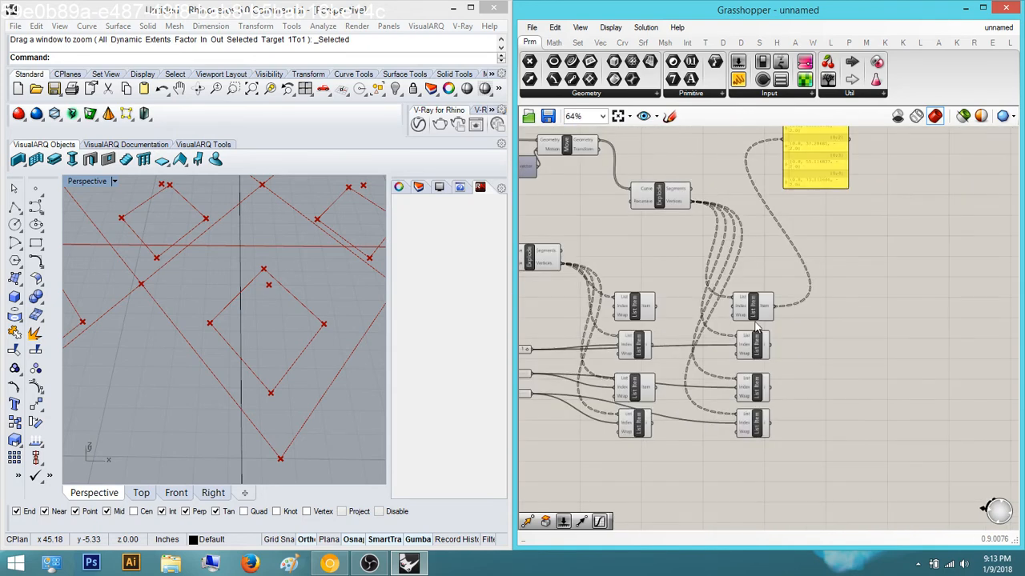
Check in the viewport which corner vertex the upper Explode's first List Item picks
{"action": "right_click_drag", "start_coordinate": [740, 321], "coordinate": [699, 318]}
{"action": "scroll", "coordinate": [699, 318], "scroll_direction": "up", "scroll_amount": 3}
{"action": "left_click", "coordinate": [704, 312]}
{"action": "right_click_drag", "start_coordinate": [827, 398], "coordinate": [800, 394]}
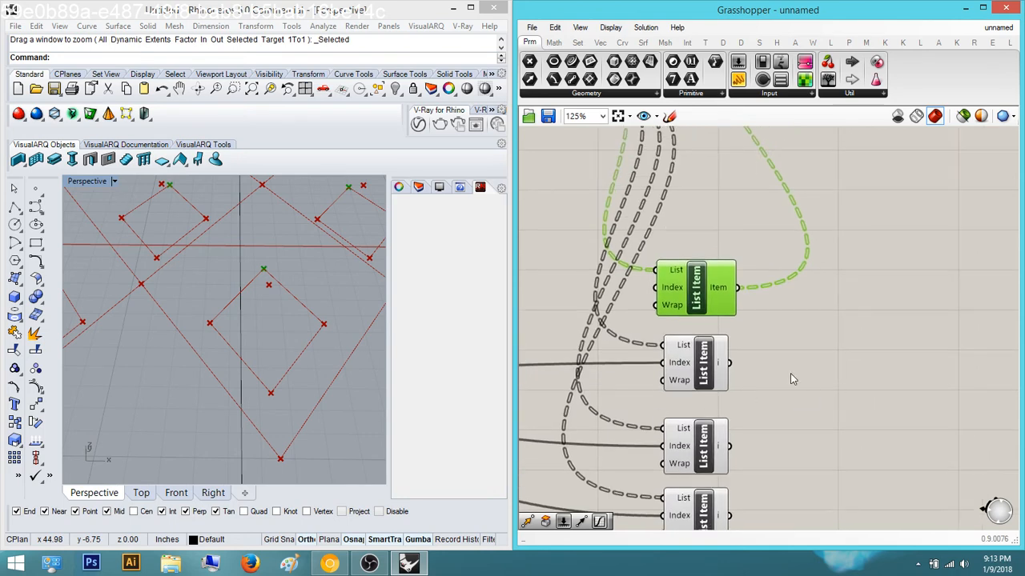
{"action": "left_click", "coordinate": [806, 328]}
{"action": "right_click_drag", "start_coordinate": [805, 329], "coordinate": [909, 339]}
{"action": "scroll", "coordinate": [910, 340], "scroll_direction": "down", "scroll_amount": 2}
{"action": "double_click", "coordinate": [1013, 333]}
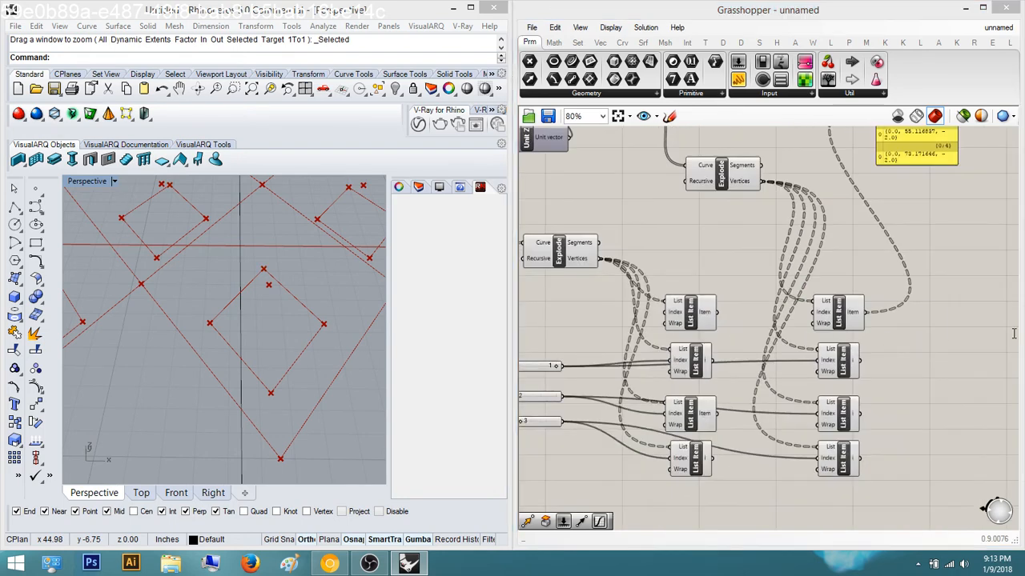
{"action": "type", "text": "surface"}
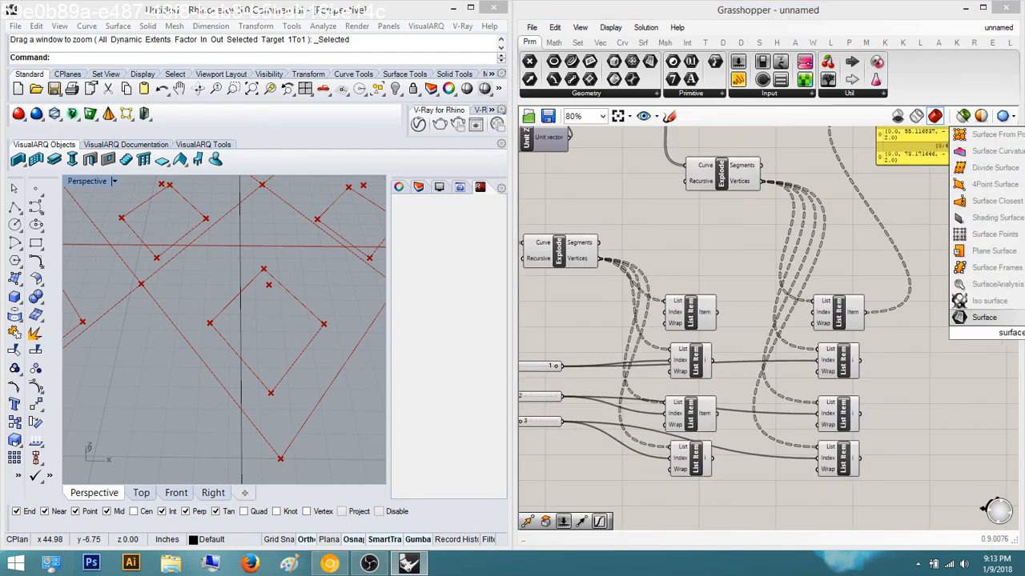
{"action": "type", "text": " fr"}
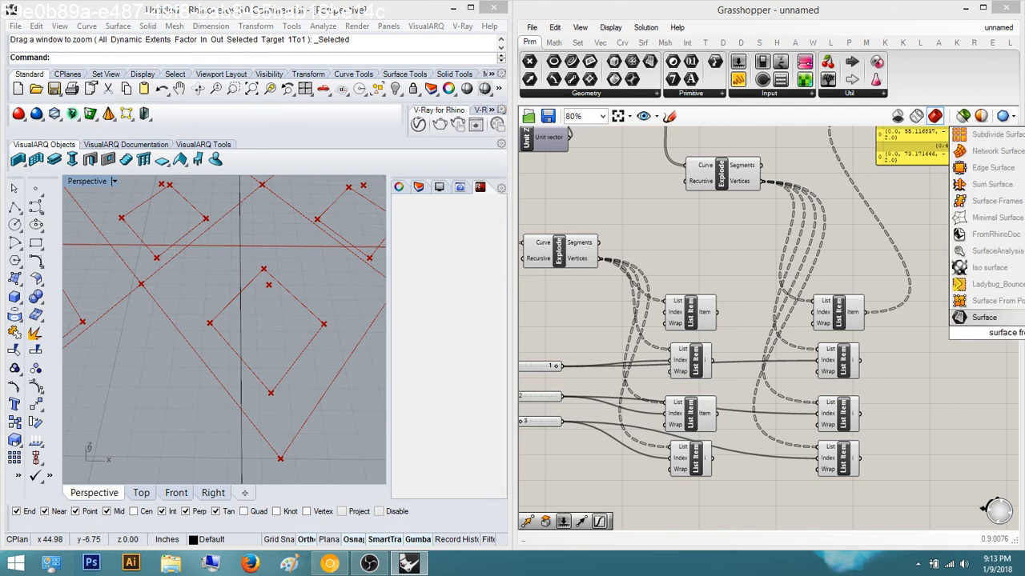
{"action": "key", "text": "Up"}
{"action": "key", "text": "Return"}
{"action": "right_click_drag", "start_coordinate": [962, 298], "coordinate": [771, 284]}
{"action": "left_click", "coordinate": [801, 360]}
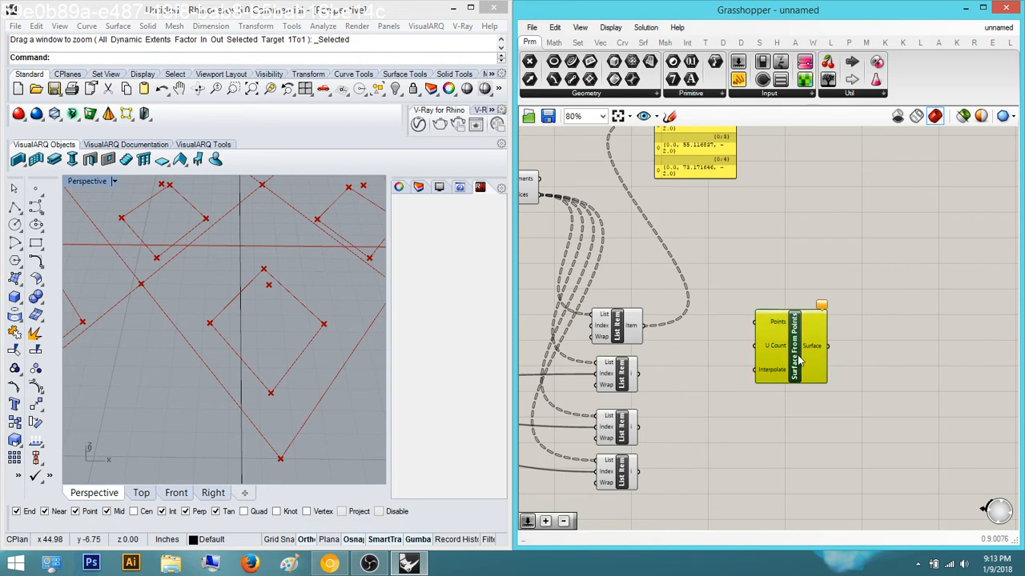
{"action": "key", "text": "Delete"}
Add a 4Point Surface component beside the upper Explode's List Items
{"action": "double_click", "coordinate": [798, 355]}
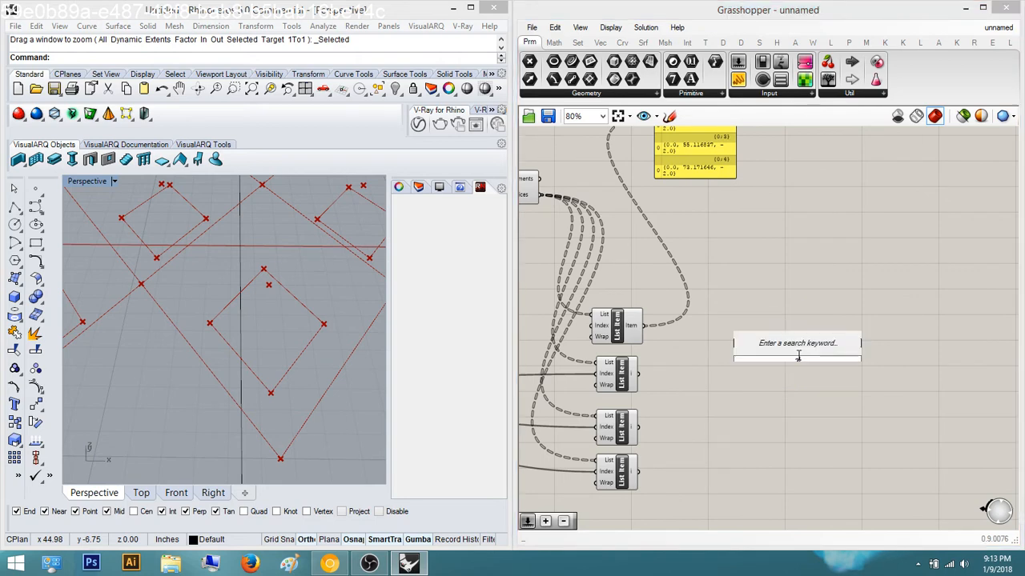
{"action": "type", "text": "4P"}
{"action": "key", "text": "Return"}
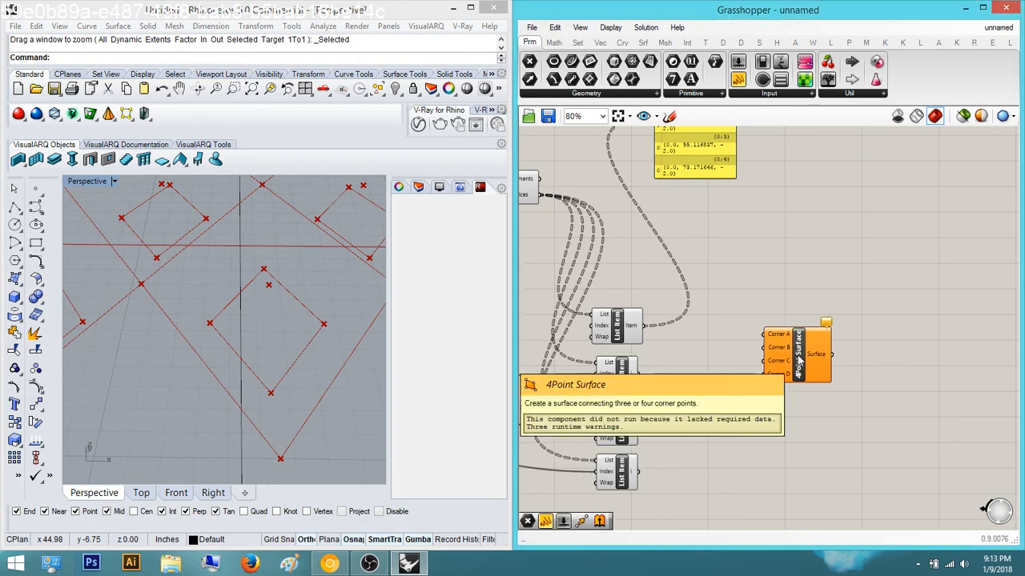
Compare in the viewport the corner vertices picked by the first and second List Items of both Explode components
{"action": "left_click", "coordinate": [618, 334]}
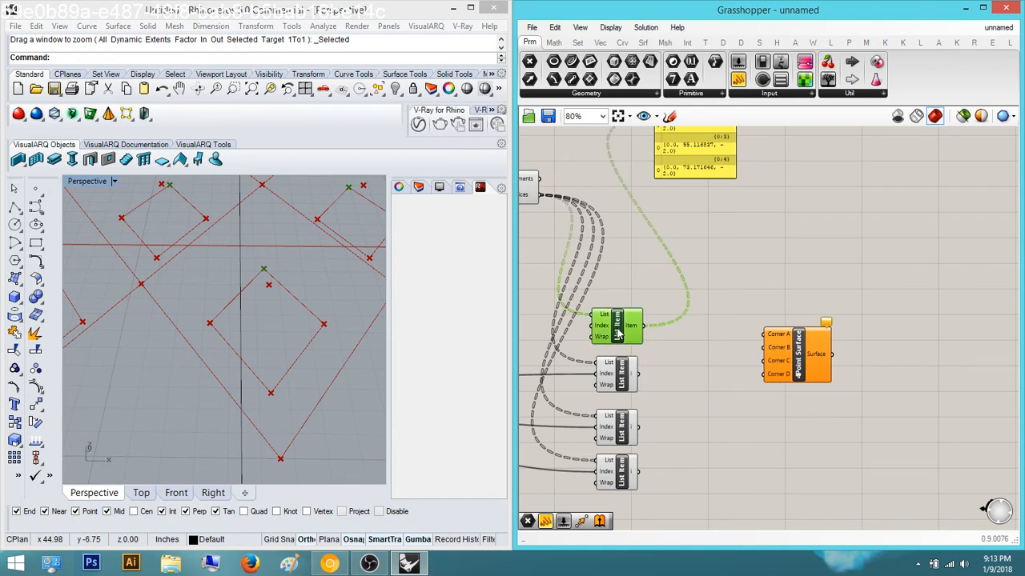
{"action": "left_click", "coordinate": [620, 365]}
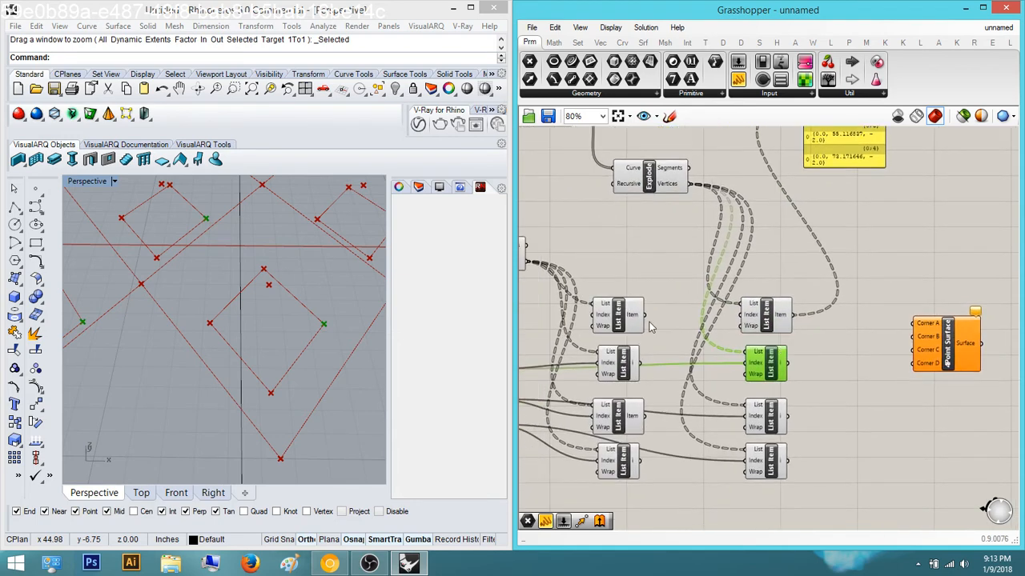
{"action": "left_click", "coordinate": [625, 318]}
{"action": "left_click", "coordinate": [623, 361]}
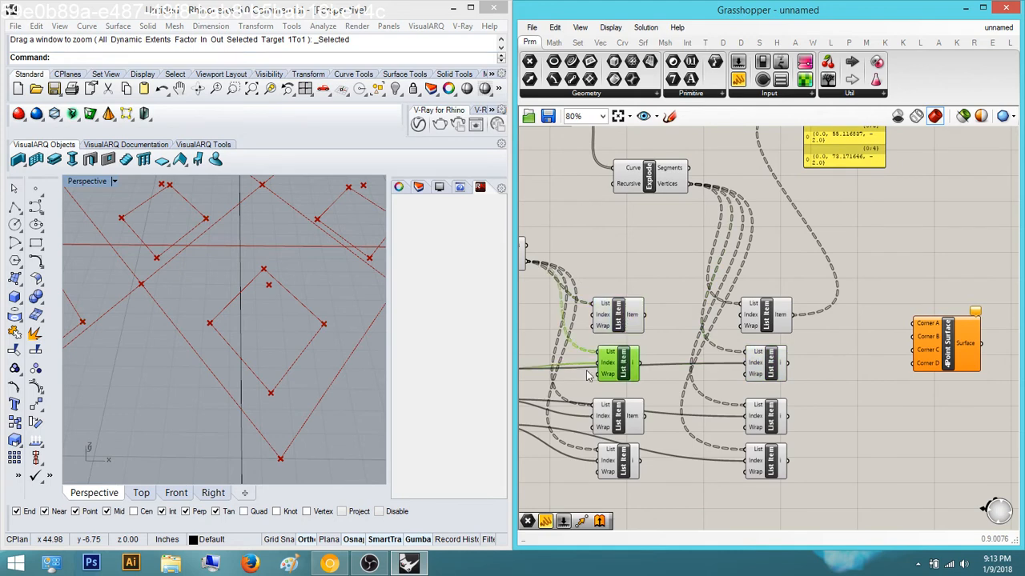
{"action": "scroll", "coordinate": [259, 297], "scroll_direction": "down", "scroll_amount": 5}
{"action": "right_click_drag", "start_coordinate": [810, 332], "coordinate": [718, 346]}
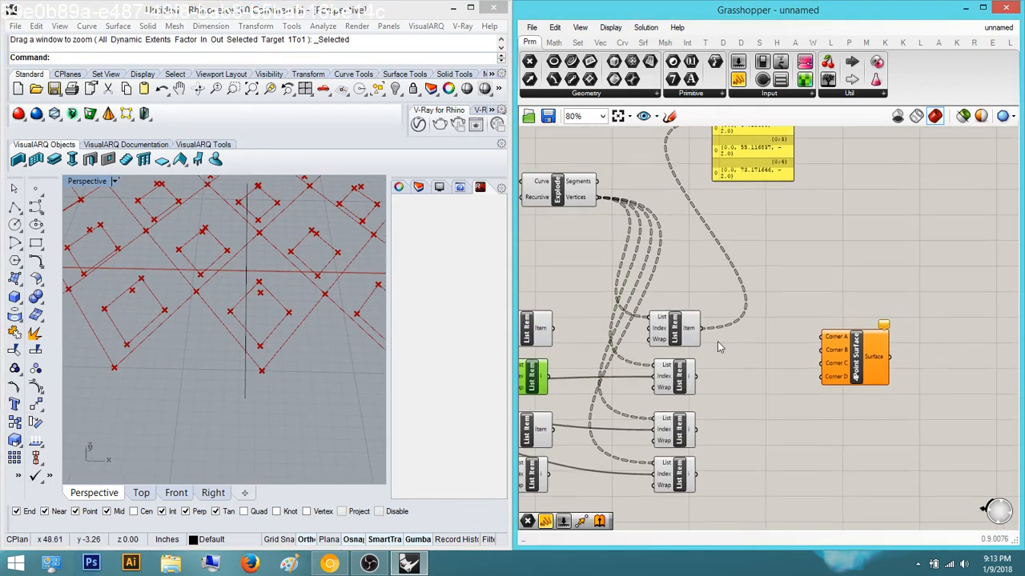
Wire the upper Explode's first two List Items to 4Point Surface Corners A and B, and the lower Explode's first two to C and D
{"action": "scroll", "coordinate": [718, 345], "scroll_direction": "up", "scroll_amount": 2}
{"action": "right_click_drag", "start_coordinate": [676, 384], "coordinate": [729, 394]}
{"action": "left_click", "coordinate": [736, 320]}
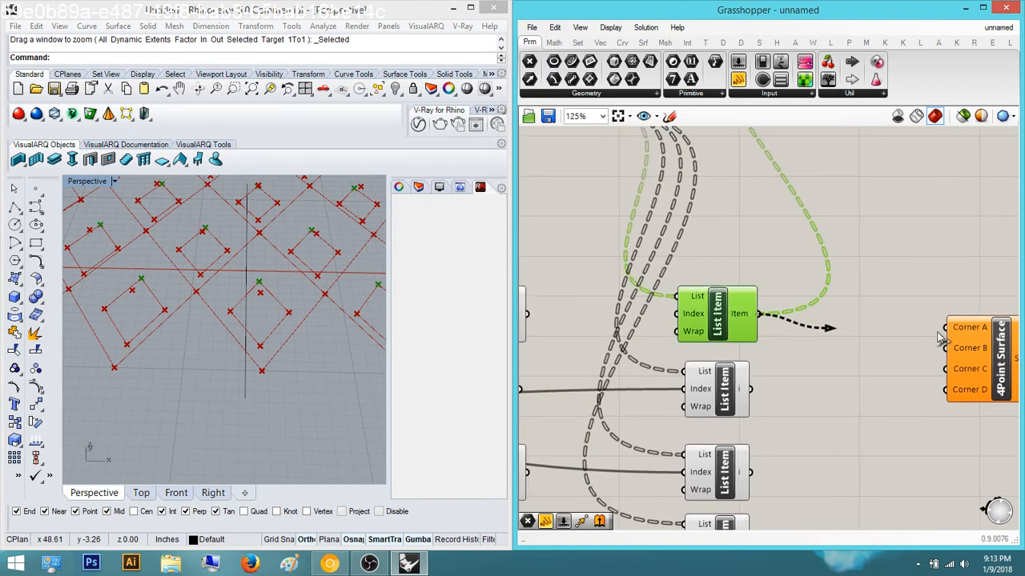
{"action": "left_click_drag", "start_coordinate": [940, 336], "coordinate": [944, 328]}
{"action": "left_click_drag", "start_coordinate": [762, 394], "coordinate": [753, 390]}
{"action": "right_click_drag", "start_coordinate": [736, 423], "coordinate": [774, 419]}
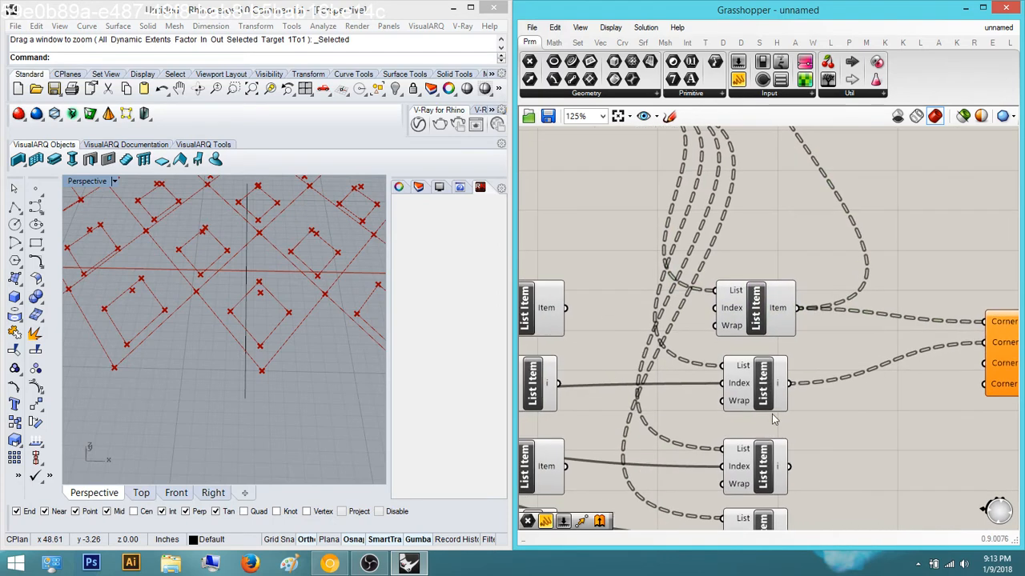
{"action": "left_click_drag", "start_coordinate": [571, 316], "coordinate": [983, 363]}
{"action": "left_click_drag", "start_coordinate": [558, 383], "coordinate": [961, 392]}
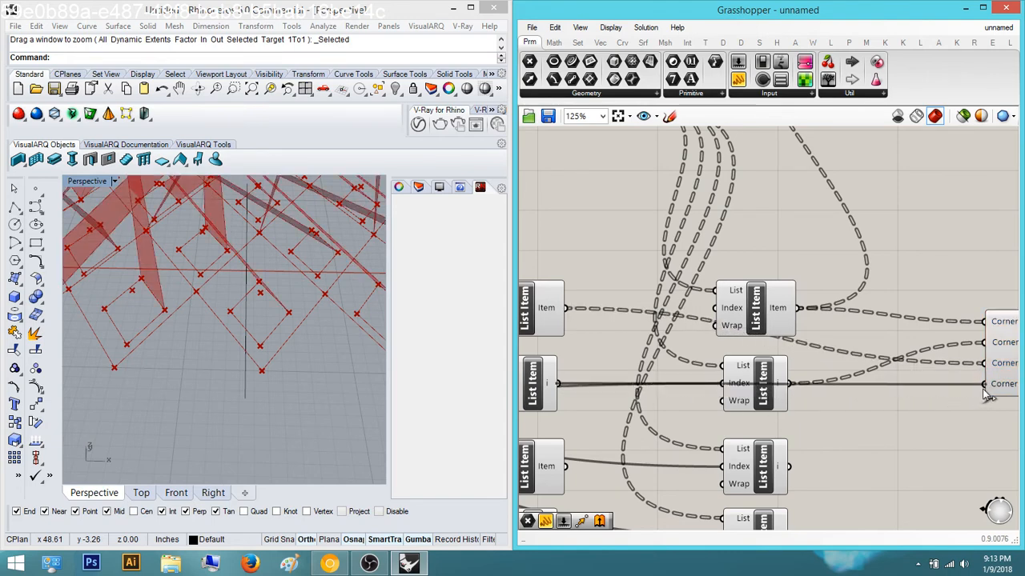
{"action": "right_click_drag", "start_coordinate": [949, 417], "coordinate": [885, 432]}
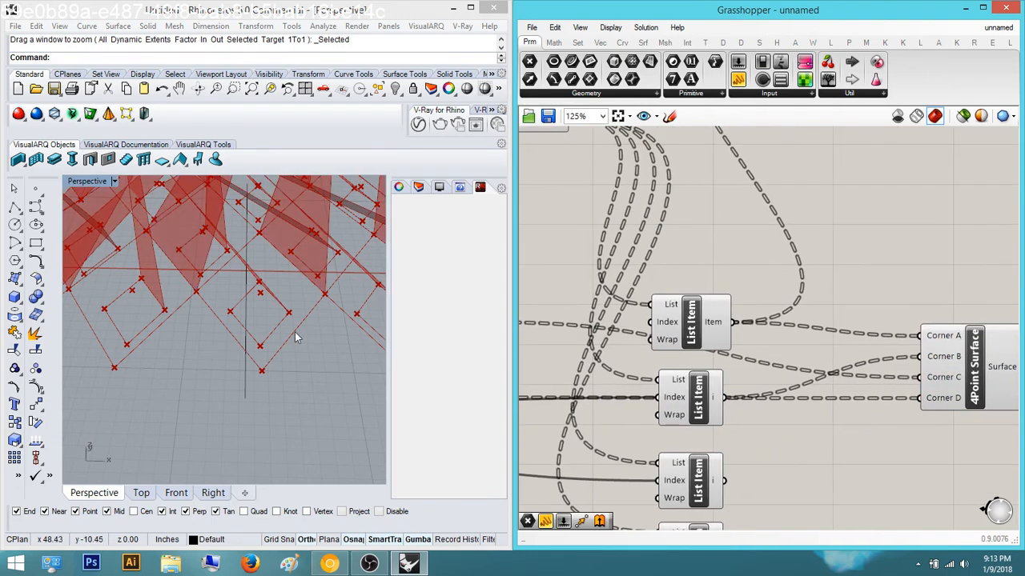
Inspect the 4Point Surface results in the Perspective viewport and trace the wires feeding its four corners
{"action": "scroll", "coordinate": [259, 242], "scroll_direction": "down", "scroll_amount": 5}
{"action": "right_click_drag", "start_coordinate": [952, 369], "coordinate": [836, 365]}
{"action": "scroll", "coordinate": [836, 365], "scroll_direction": "up", "scroll_amount": 3}
{"action": "left_click", "coordinate": [860, 339]}
{"action": "left_click", "coordinate": [811, 232]}
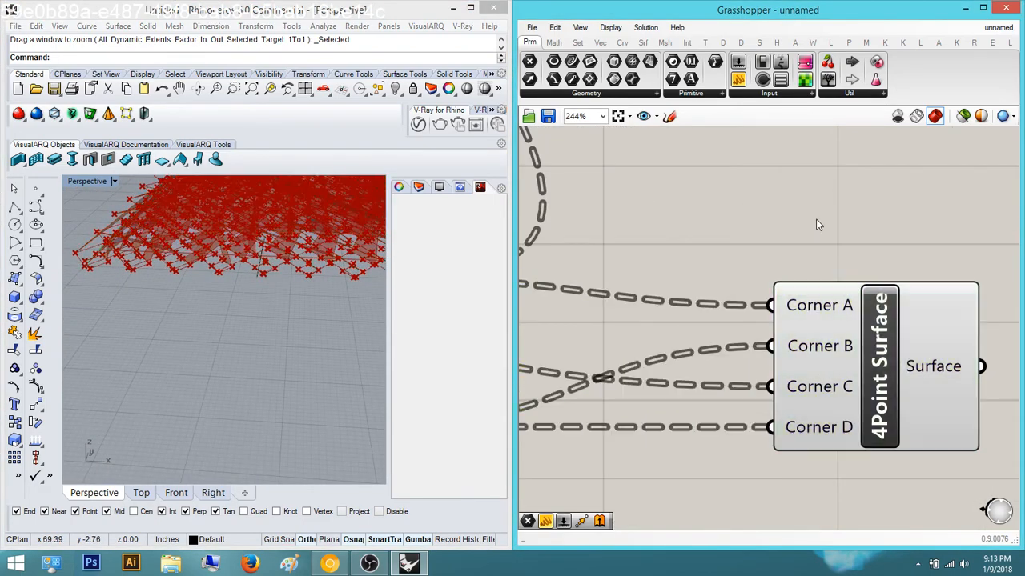
{"action": "scroll", "coordinate": [881, 310], "scroll_direction": "down", "scroll_amount": 3}
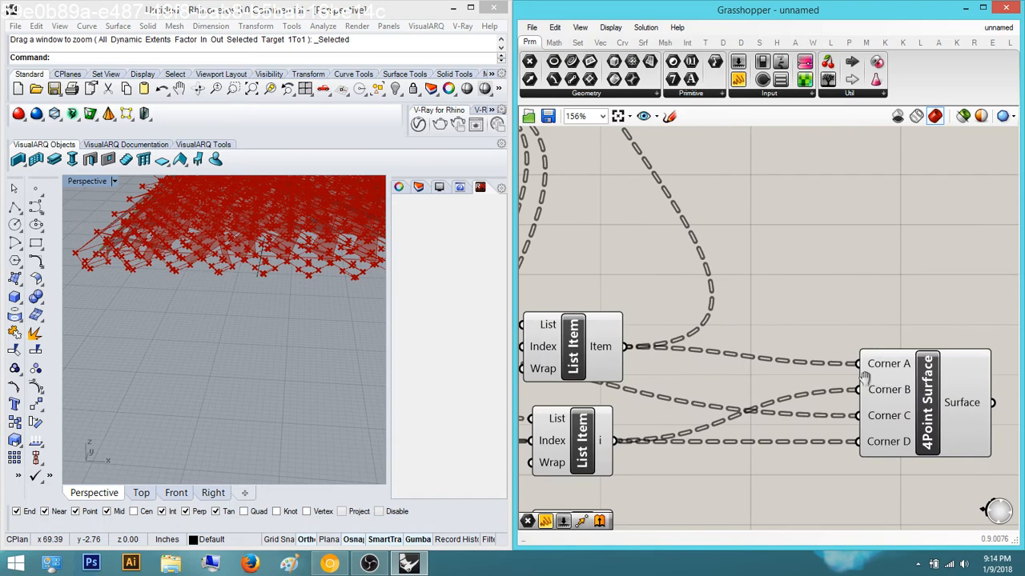
{"action": "right_click_drag", "start_coordinate": [864, 376], "coordinate": [968, 364]}
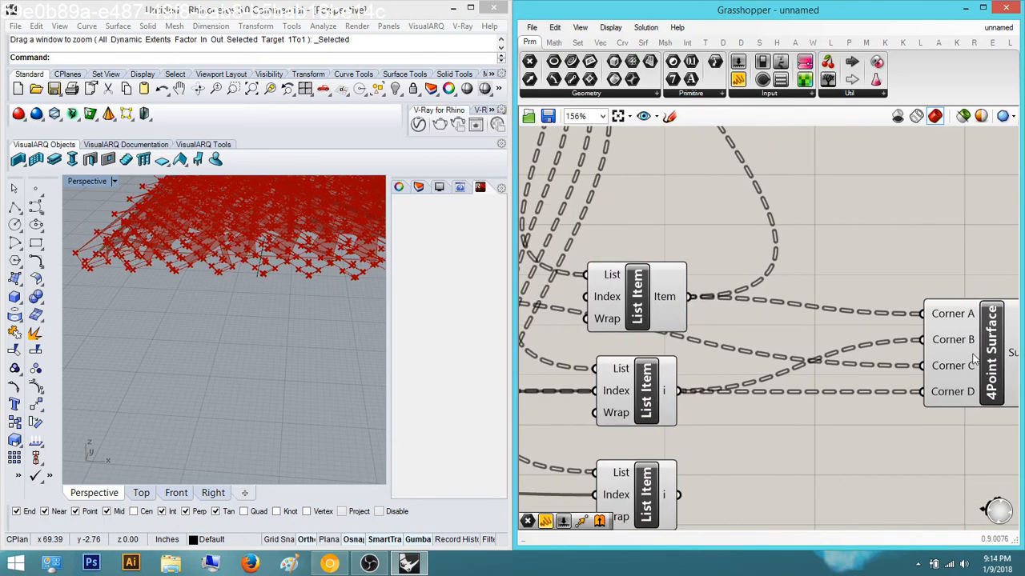
{"action": "right_click_drag", "start_coordinate": [740, 307], "coordinate": [793, 261]}
{"action": "right_click_drag", "start_coordinate": [280, 245], "coordinate": [295, 340]}
{"action": "scroll", "coordinate": [280, 290], "scroll_direction": "down", "scroll_amount": 6}
{"action": "scroll", "coordinate": [248, 211], "scroll_direction": "up", "scroll_amount": 8}
{"action": "right_click_drag", "start_coordinate": [715, 405], "coordinate": [756, 377]}
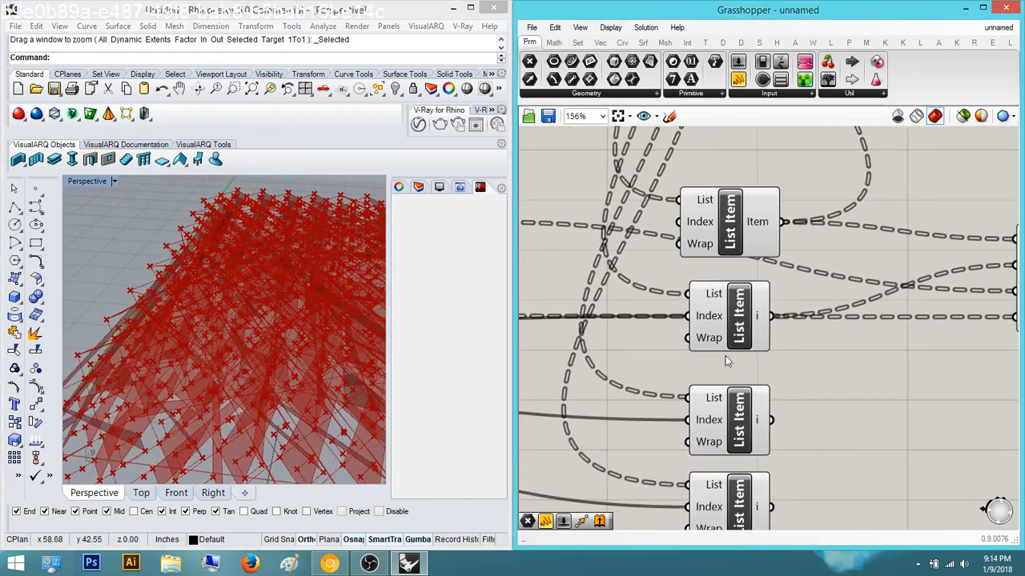
Move the slider set to 1 upward and the lower Explode's second List Item downward to separate the overlapping wires
{"action": "left_click", "coordinate": [724, 340]}
{"action": "right_click_drag", "start_coordinate": [814, 332], "coordinate": [846, 327]}
{"action": "scroll", "coordinate": [797, 330], "scroll_direction": "down", "scroll_amount": 4}
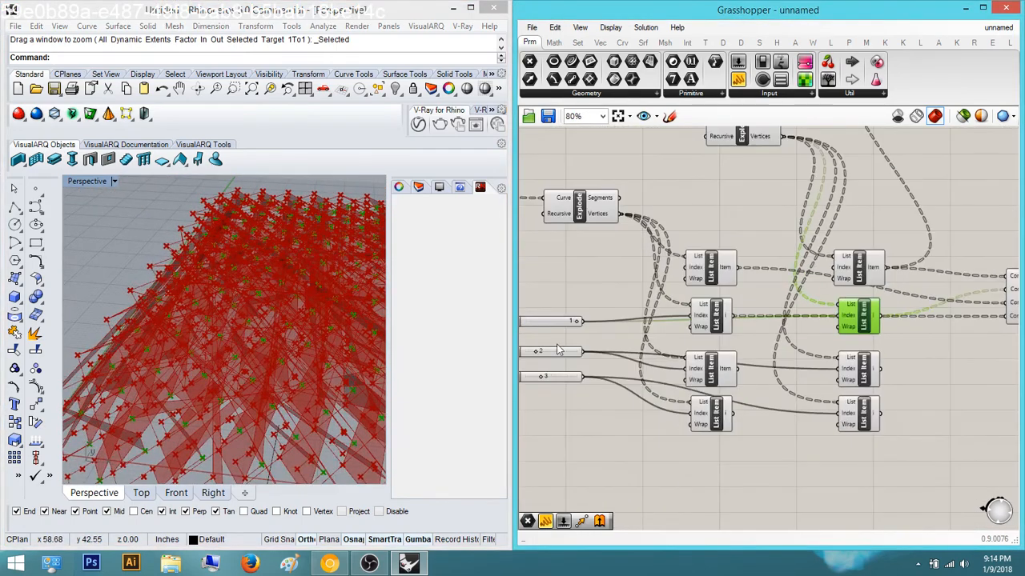
{"action": "left_click_drag", "start_coordinate": [550, 321], "coordinate": [551, 270]}
{"action": "left_click", "coordinate": [713, 316]}
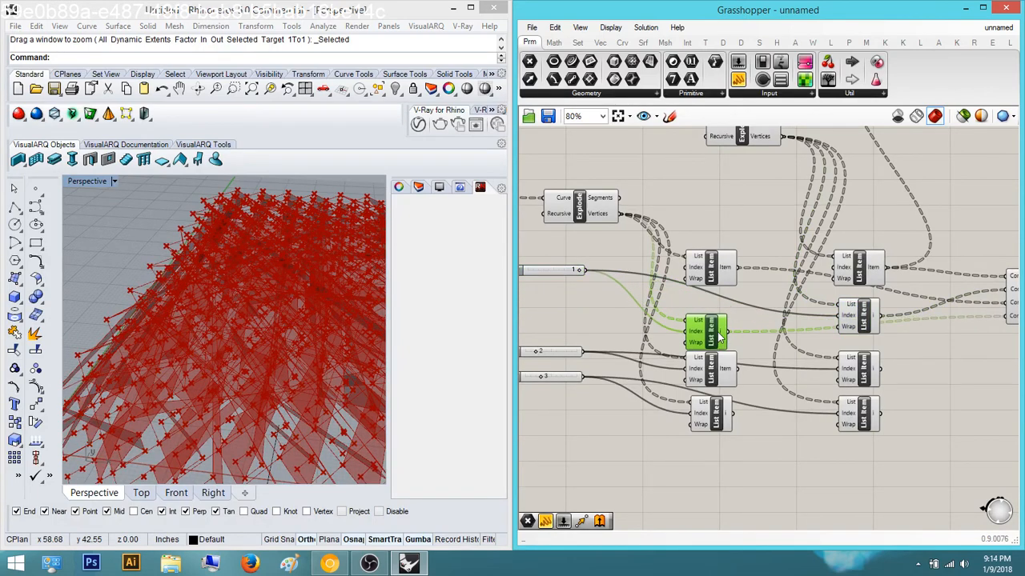
{"action": "right_click_drag", "start_coordinate": [967, 356], "coordinate": [909, 362]}
{"action": "left_click", "coordinate": [909, 363]}
{"action": "scroll", "coordinate": [797, 354], "scroll_direction": "up", "scroll_amount": 2}
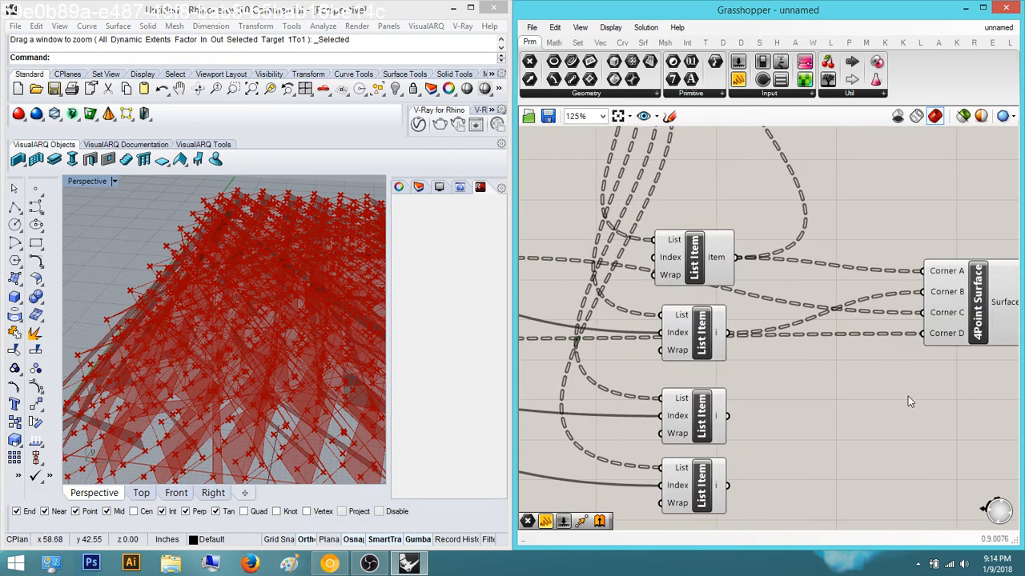
Delete the wired 4Point Surface component
{"action": "right_click_drag", "start_coordinate": [858, 267], "coordinate": [831, 269]}
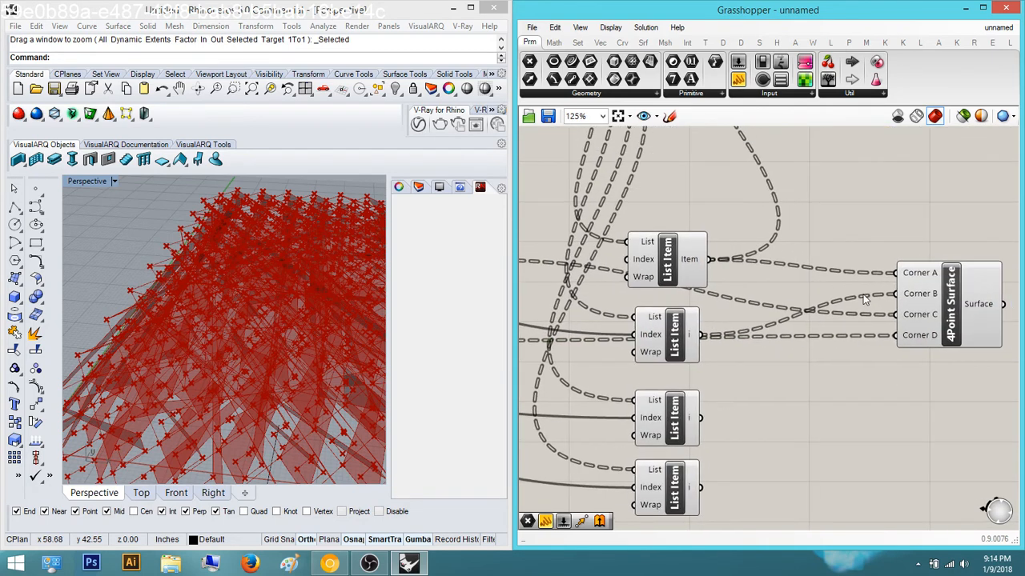
{"action": "right_click_drag", "start_coordinate": [864, 300], "coordinate": [849, 314]}
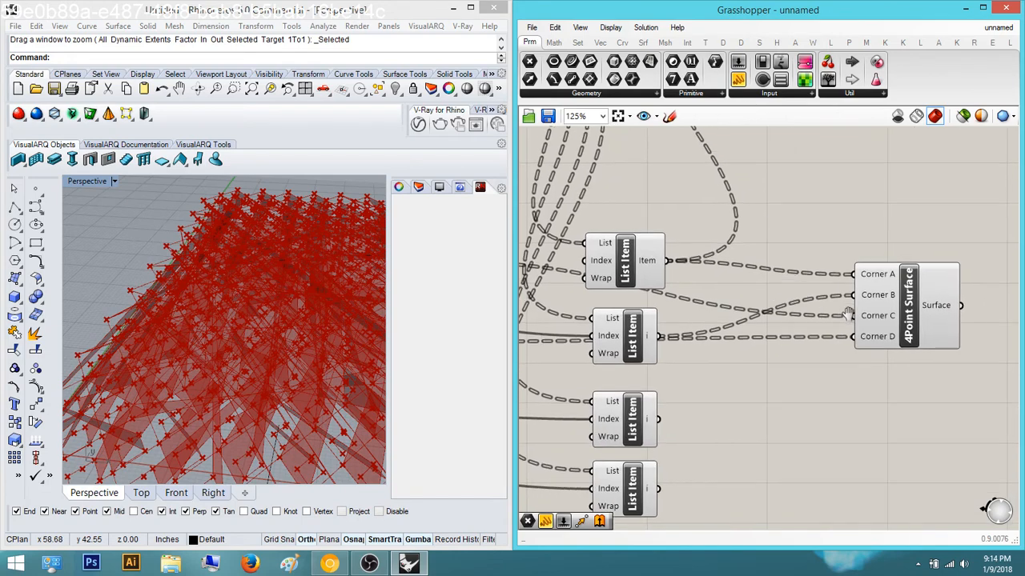
{"action": "left_click", "coordinate": [910, 299]}
{"action": "key", "text": "Delete"}
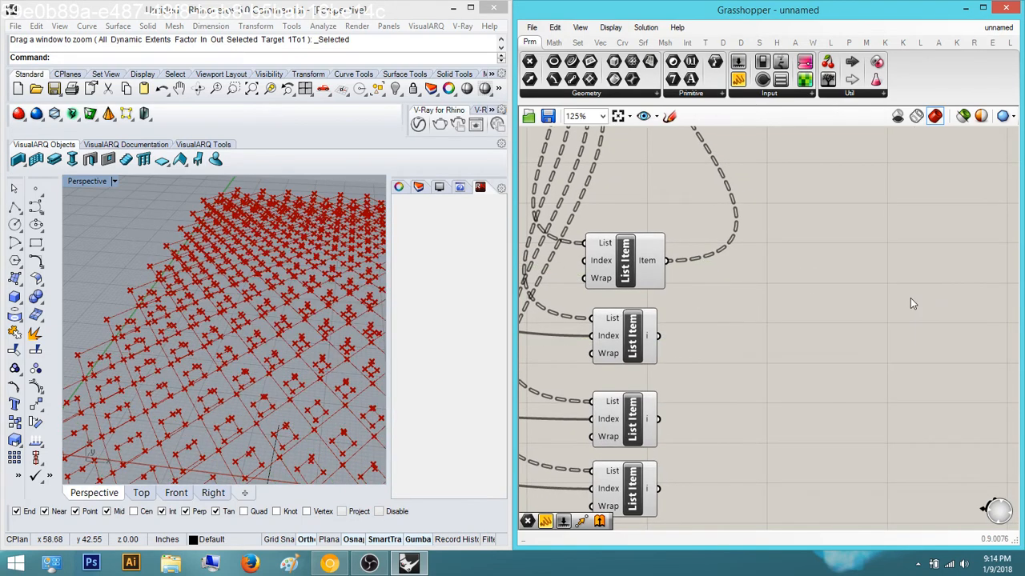
Enlarge the Panel fed by the upper Explode's first List Item so it shows more rows
{"action": "scroll", "coordinate": [910, 303], "scroll_direction": "down", "scroll_amount": 5}
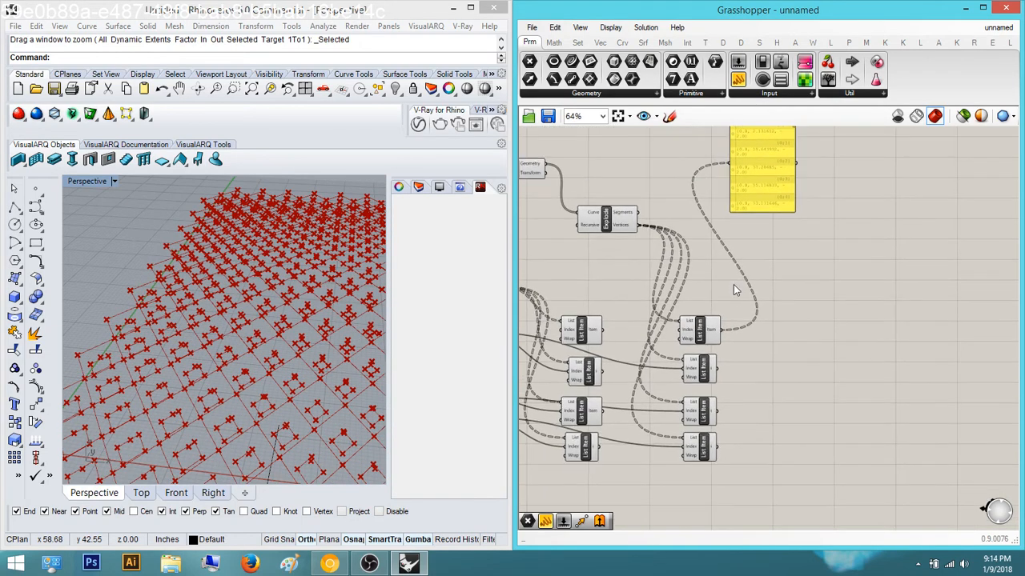
{"action": "scroll", "coordinate": [735, 289], "scroll_direction": "up", "scroll_amount": 2}
{"action": "left_click_drag", "start_coordinate": [750, 274], "coordinate": [750, 340]}
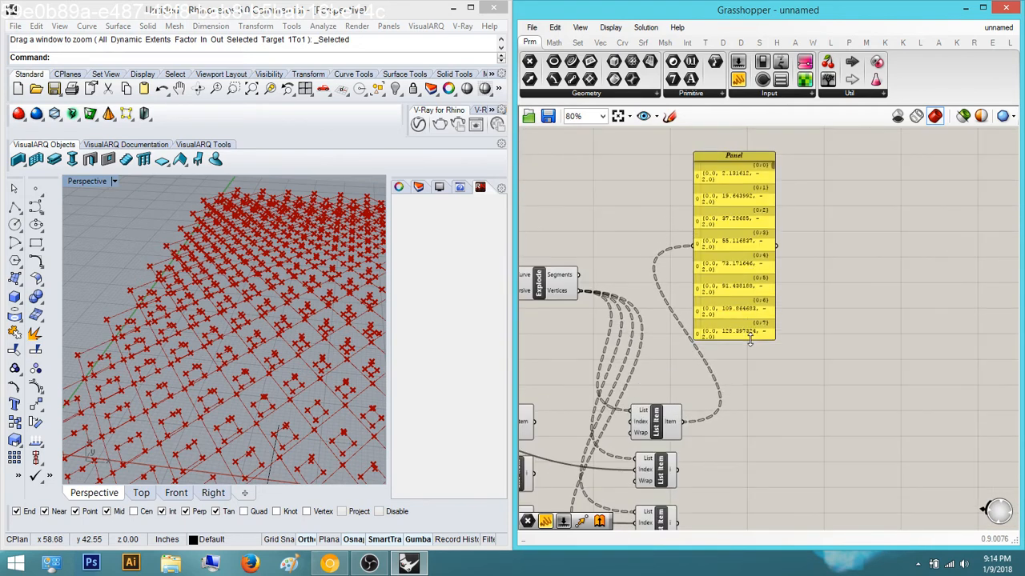
Check in the viewport which vertices the first and second List Items of both Explode components pick
{"action": "right_click_drag", "start_coordinate": [720, 404], "coordinate": [810, 328]}
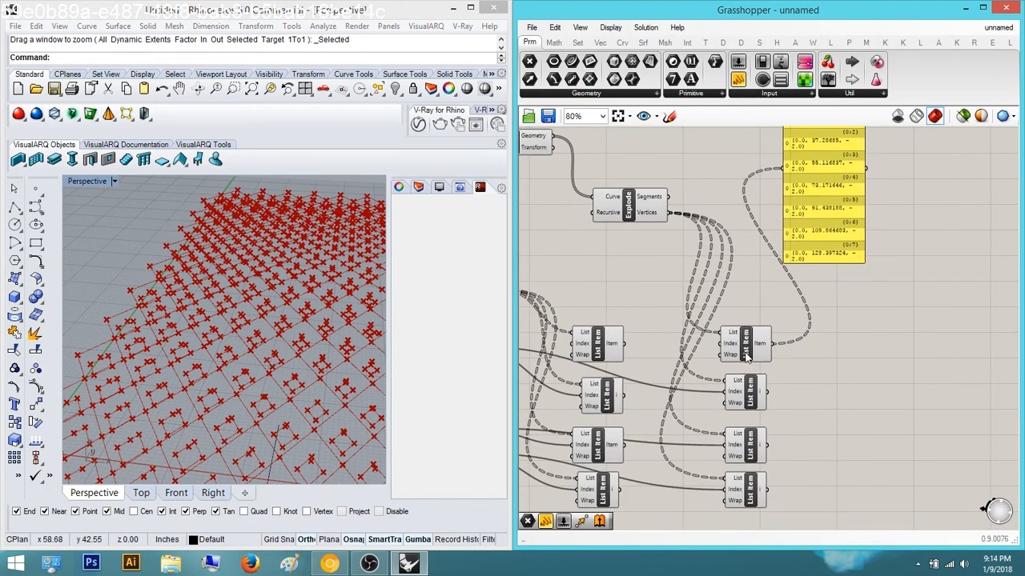
{"action": "left_click", "coordinate": [750, 352]}
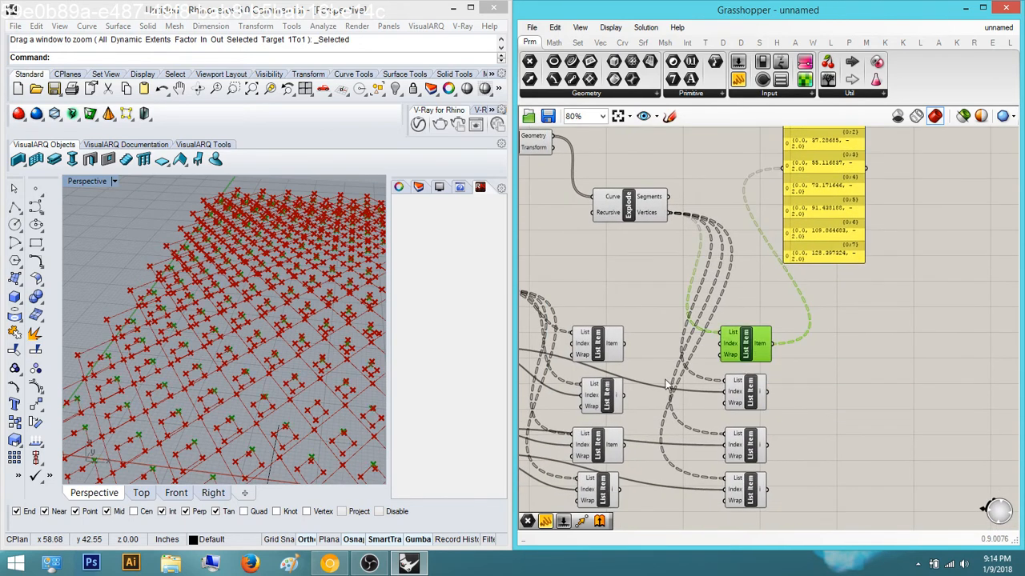
{"action": "left_click", "coordinate": [746, 396]}
{"action": "left_click", "coordinate": [598, 350]}
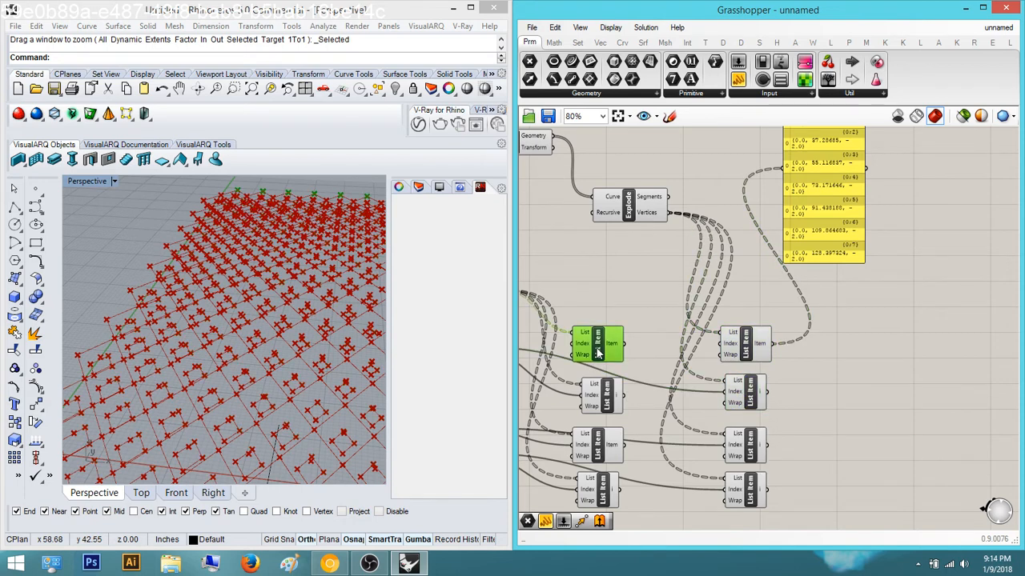
{"action": "left_click", "coordinate": [607, 400]}
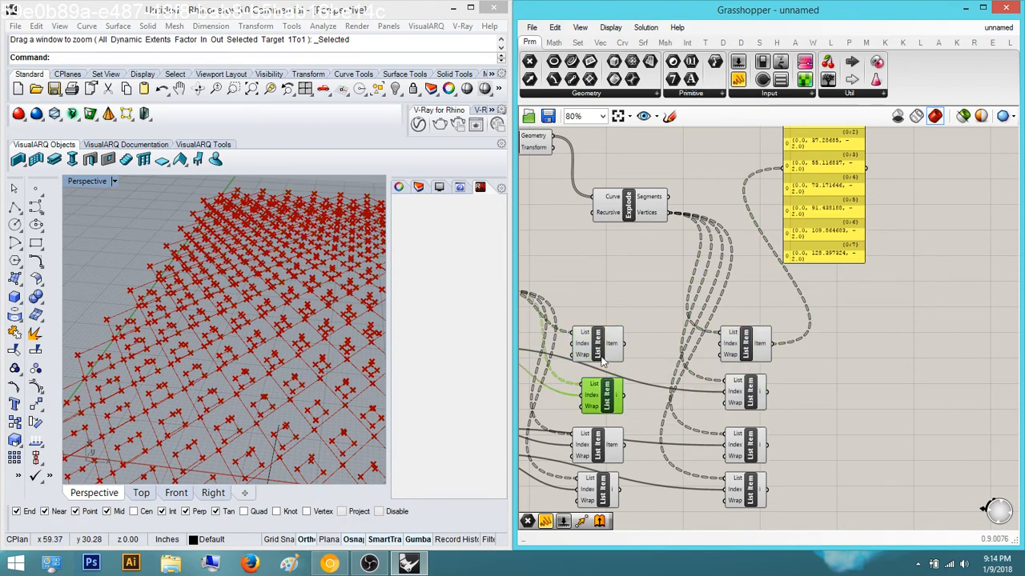
{"action": "left_click", "coordinate": [601, 357]}
Add a Point parameter, feed it from the lower Explode's first List Item, and inspect its points in the viewport
{"action": "double_click", "coordinate": [805, 393]}
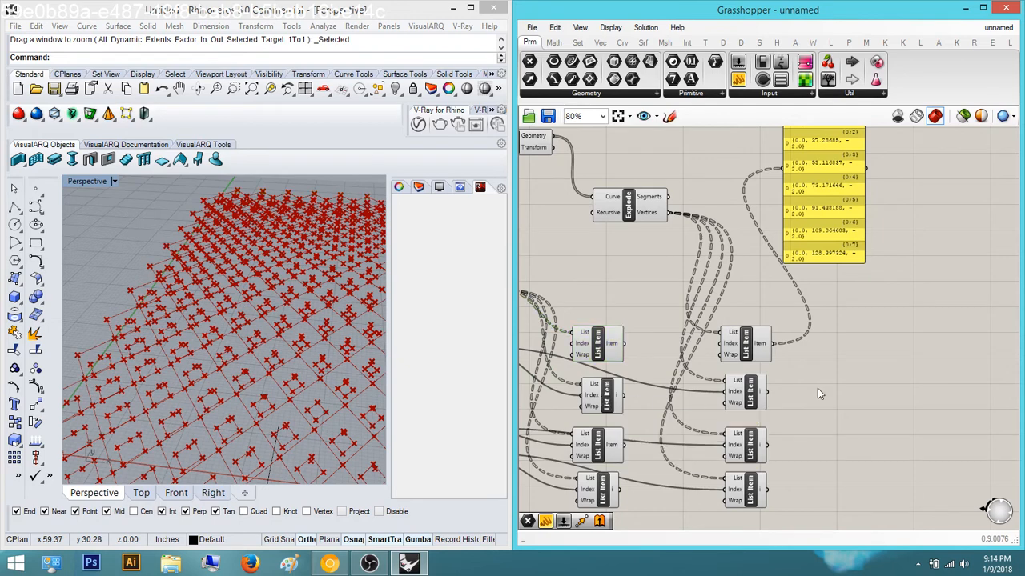
{"action": "type", "text": "point"}
{"action": "key", "text": "Return"}
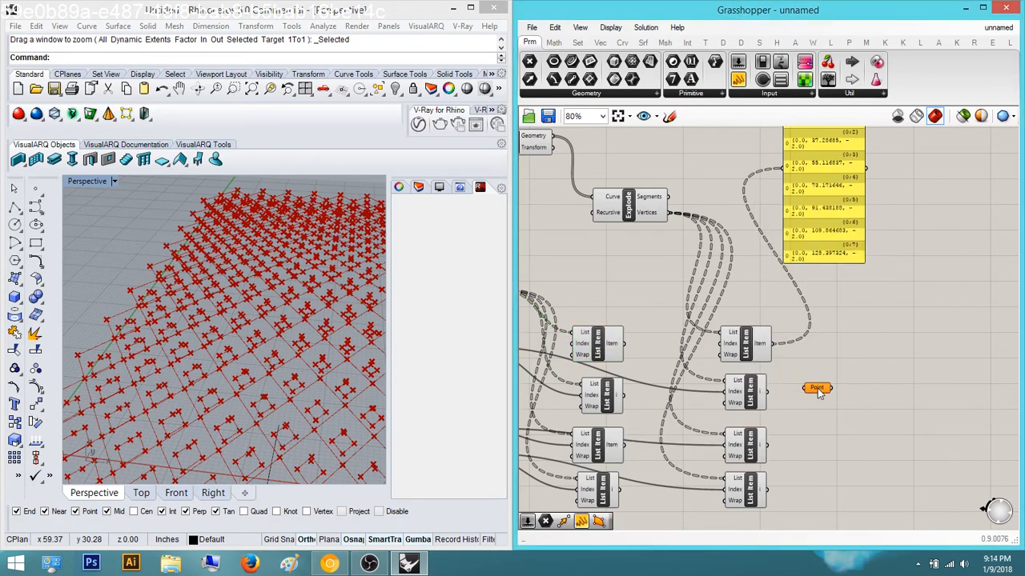
{"action": "scroll", "coordinate": [796, 390], "scroll_direction": "up", "scroll_amount": 3}
{"action": "scroll", "coordinate": [797, 390], "scroll_direction": "down", "scroll_amount": 3}
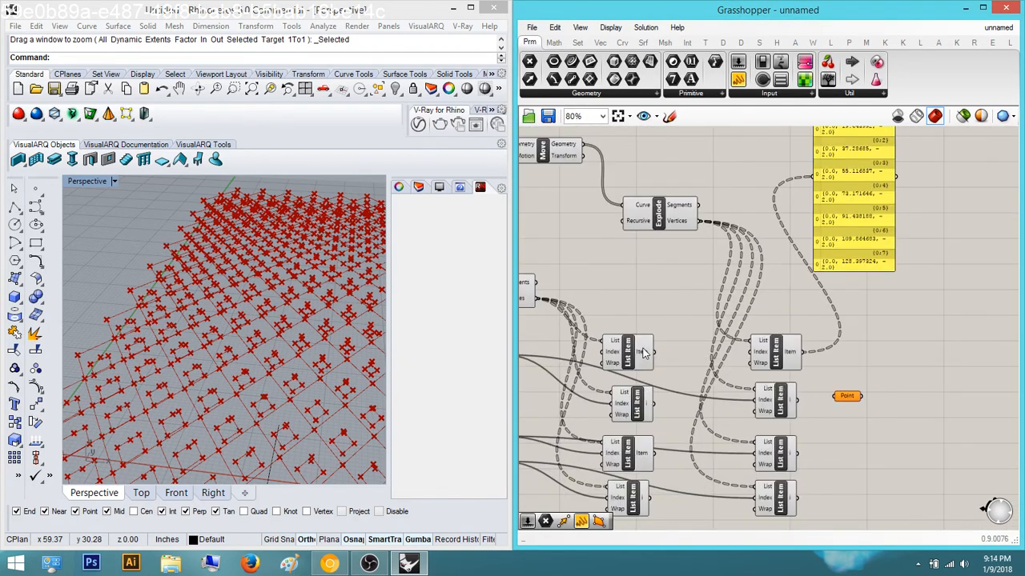
{"action": "left_click_drag", "start_coordinate": [663, 366], "coordinate": [654, 352]}
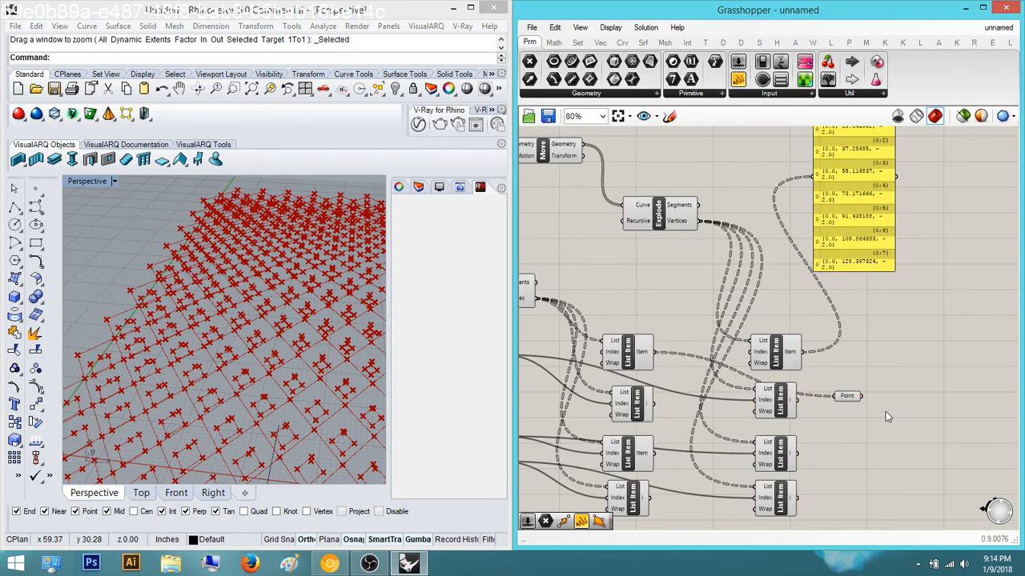
{"action": "left_click", "coordinate": [847, 400]}
{"action": "scroll", "coordinate": [267, 371], "scroll_direction": "up", "scroll_amount": 5}
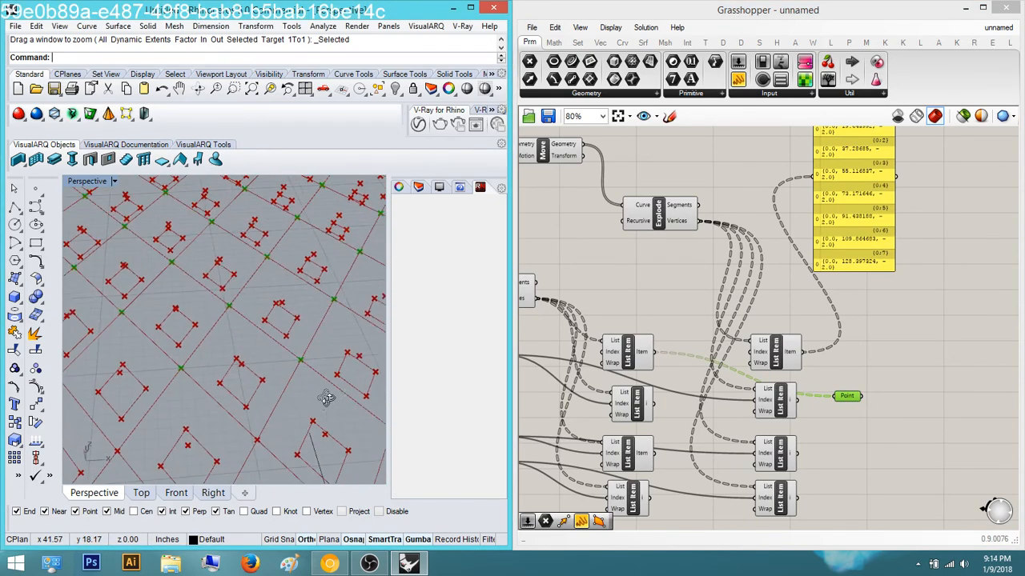
{"action": "right_click_drag", "start_coordinate": [862, 441], "coordinate": [859, 435]}
{"action": "double_click", "coordinate": [861, 435]}
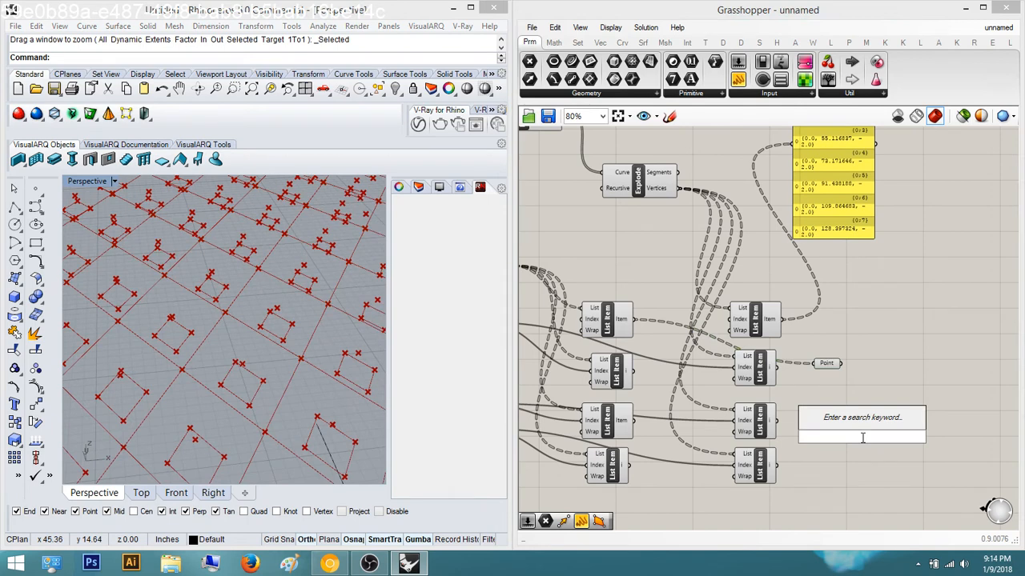
{"action": "type", "text": "pull"}
{"action": "key", "text": "Return"}
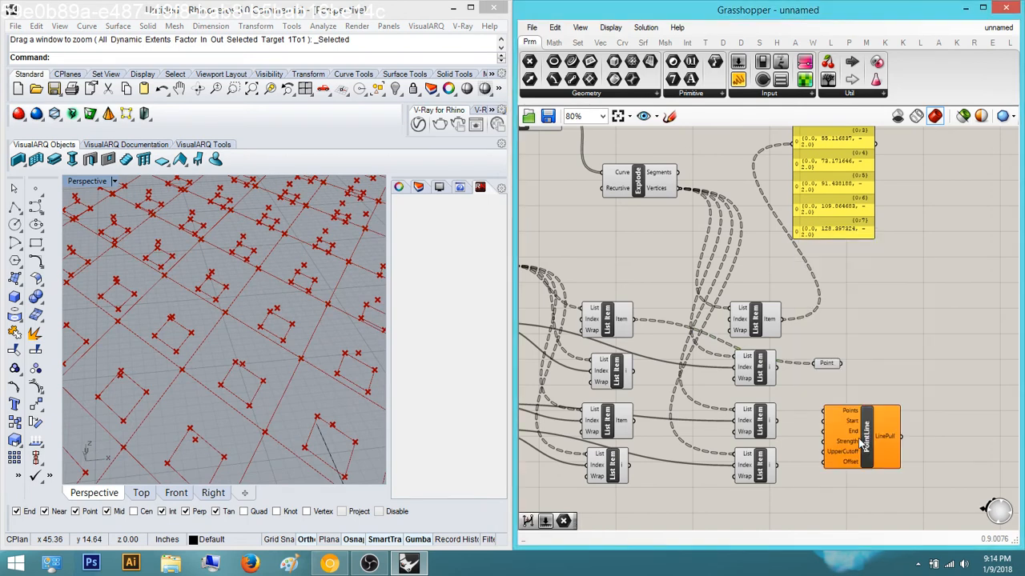
{"action": "key", "text": "Delete"}
Add a second Point parameter fed by the lower Explode's second List Item and place it directly below the first Point
{"action": "double_click", "coordinate": [858, 437]}
{"action": "type", "text": "p"}
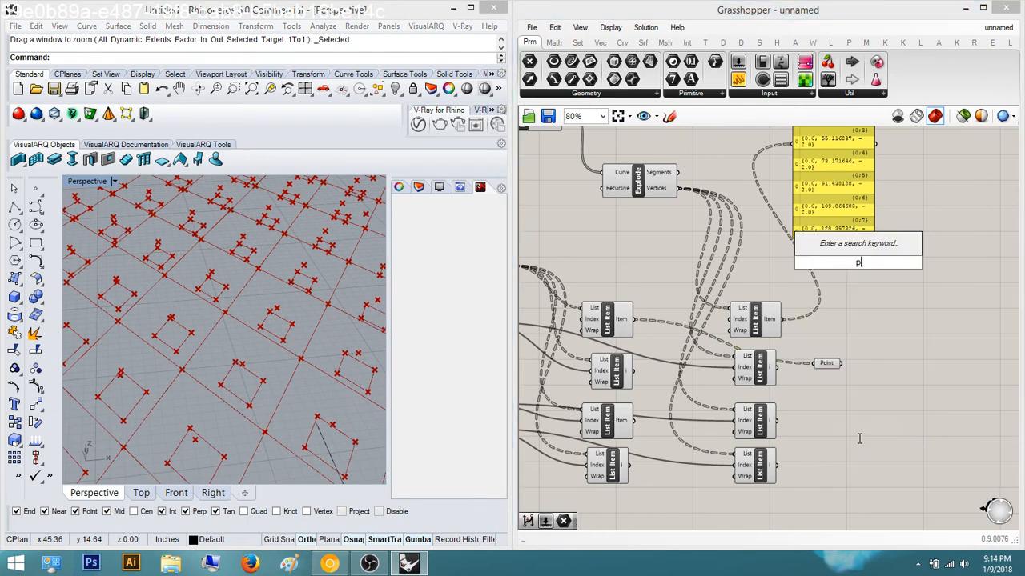
{"action": "type", "text": "oint"}
{"action": "key", "text": "Return"}
{"action": "scroll", "coordinate": [850, 437], "scroll_direction": "up", "scroll_amount": 4}
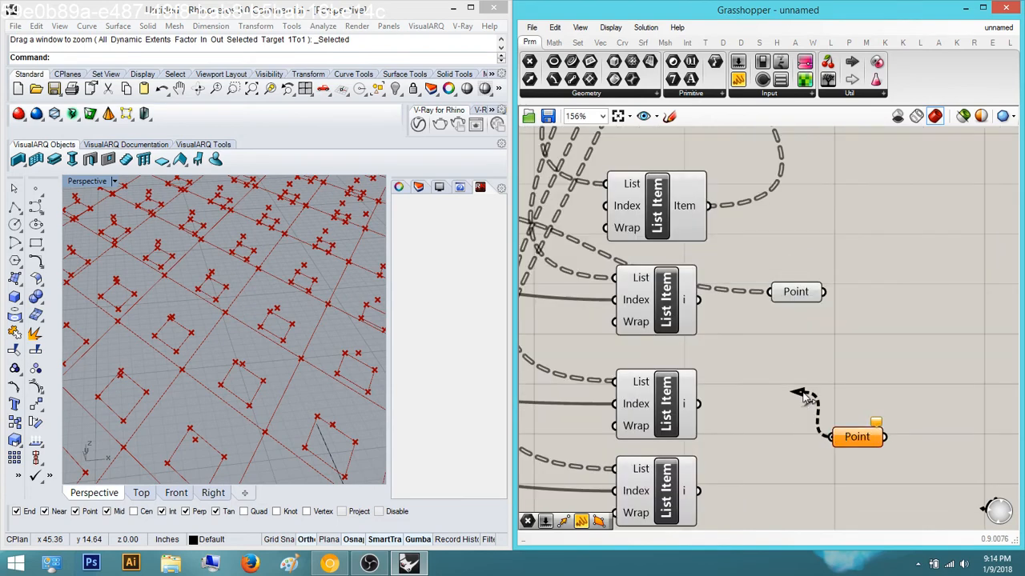
{"action": "scroll", "coordinate": [803, 393], "scroll_direction": "down", "scroll_amount": 2}
{"action": "left_click_drag", "start_coordinate": [802, 392], "coordinate": [557, 337]}
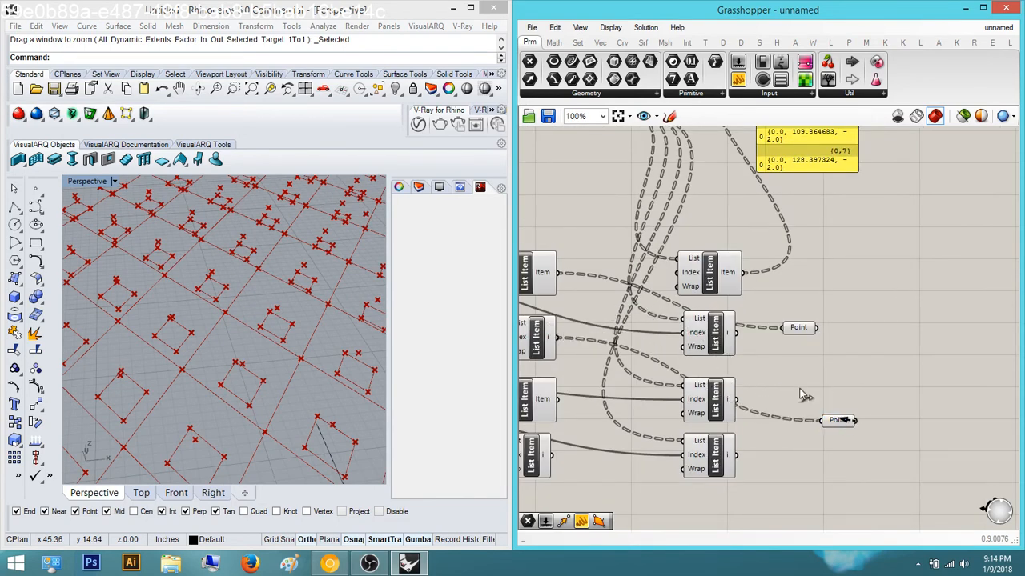
{"action": "left_click_drag", "start_coordinate": [834, 422], "coordinate": [789, 389]}
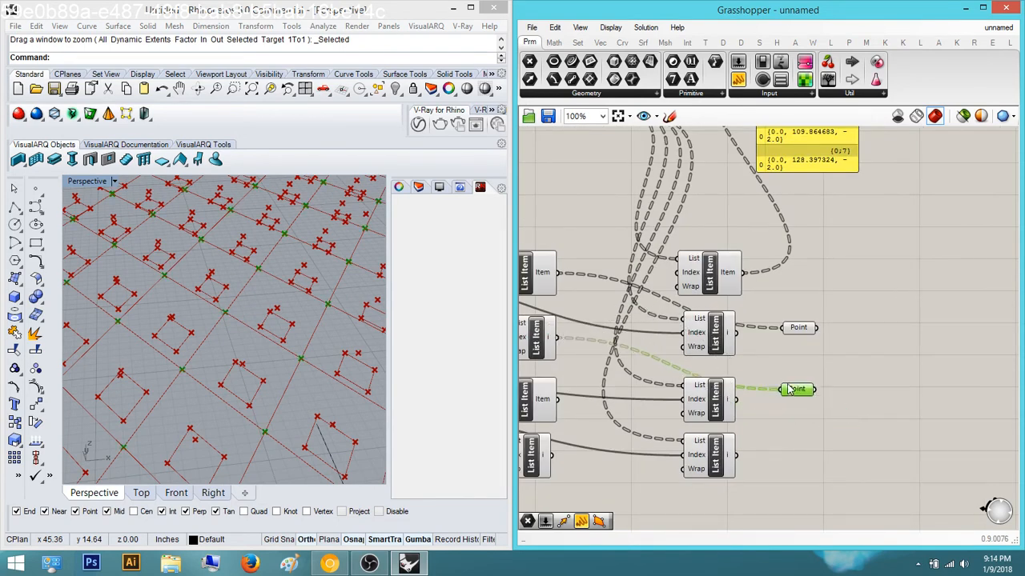
Examine in the Perspective viewport which panel corners the second Point parameter marks along the grid's edge
{"action": "left_click", "coordinate": [269, 364]}
{"action": "scroll", "coordinate": [268, 365], "scroll_direction": "down", "scroll_amount": 5}
{"action": "right_click_drag", "start_coordinate": [268, 365], "coordinate": [242, 387]}
{"action": "scroll", "coordinate": [241, 388], "scroll_direction": "up", "scroll_amount": 3}
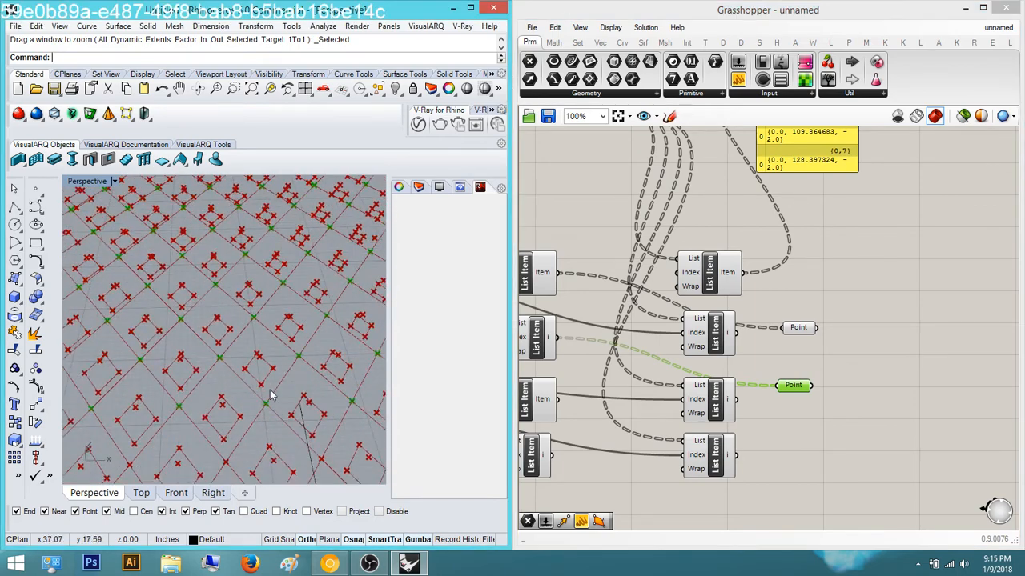
{"action": "scroll", "coordinate": [265, 384], "scroll_direction": "down", "scroll_amount": 6}
{"action": "scroll", "coordinate": [258, 456], "scroll_direction": "up", "scroll_amount": 7}
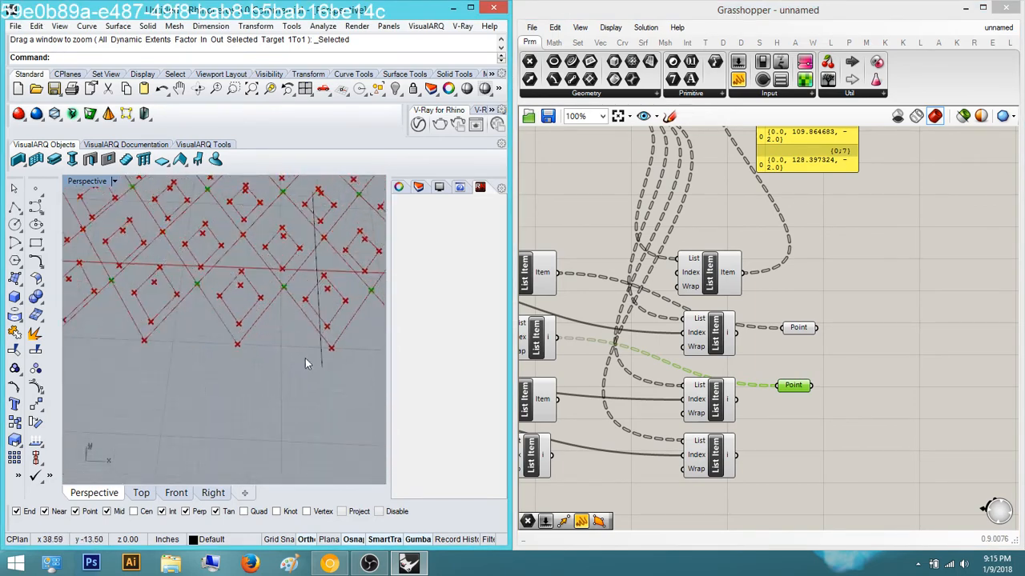
{"action": "right_click_drag", "start_coordinate": [305, 364], "coordinate": [263, 339]}
{"action": "scroll", "coordinate": [345, 288], "scroll_direction": "down", "scroll_amount": 4}
{"action": "scroll", "coordinate": [257, 325], "scroll_direction": "up", "scroll_amount": 3}
{"action": "scroll", "coordinate": [257, 326], "scroll_direction": "up", "scroll_amount": 2}
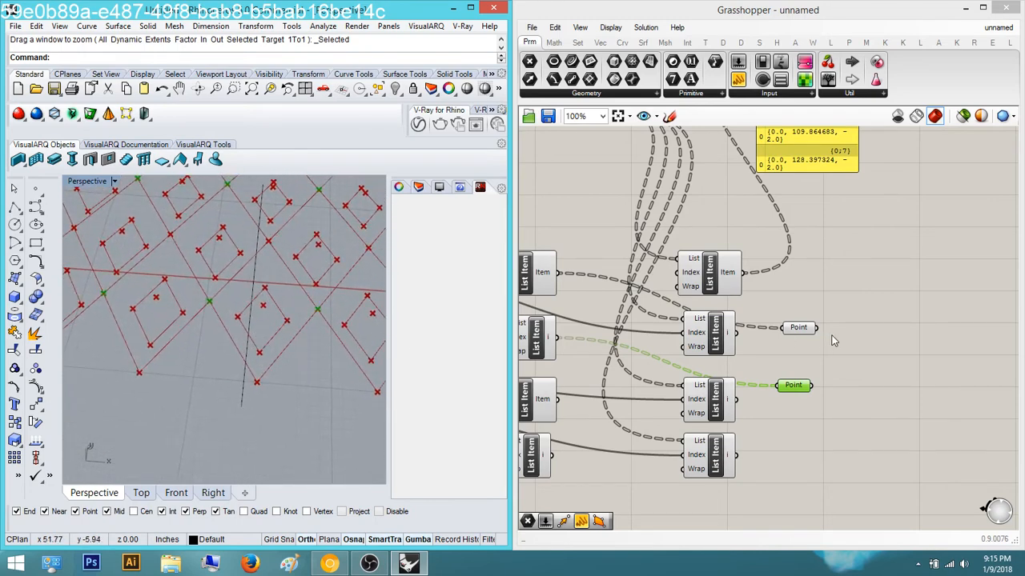
Add a 4Point Surface component beside the two Point parameters
{"action": "left_click", "coordinate": [835, 342]}
{"action": "right_click_drag", "start_coordinate": [874, 342], "coordinate": [815, 346]}
{"action": "double_click", "coordinate": [836, 346]}
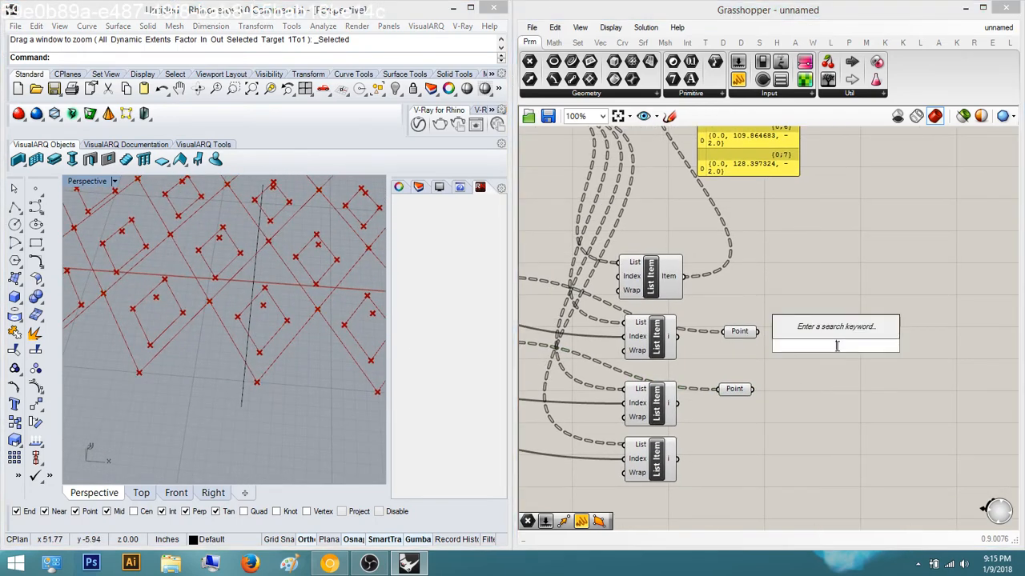
{"action": "type", "text": "4p"}
{"action": "key", "text": "Return"}
{"action": "left_click_drag", "start_coordinate": [838, 352], "coordinate": [901, 312]}
{"action": "left_click", "coordinate": [918, 231]}
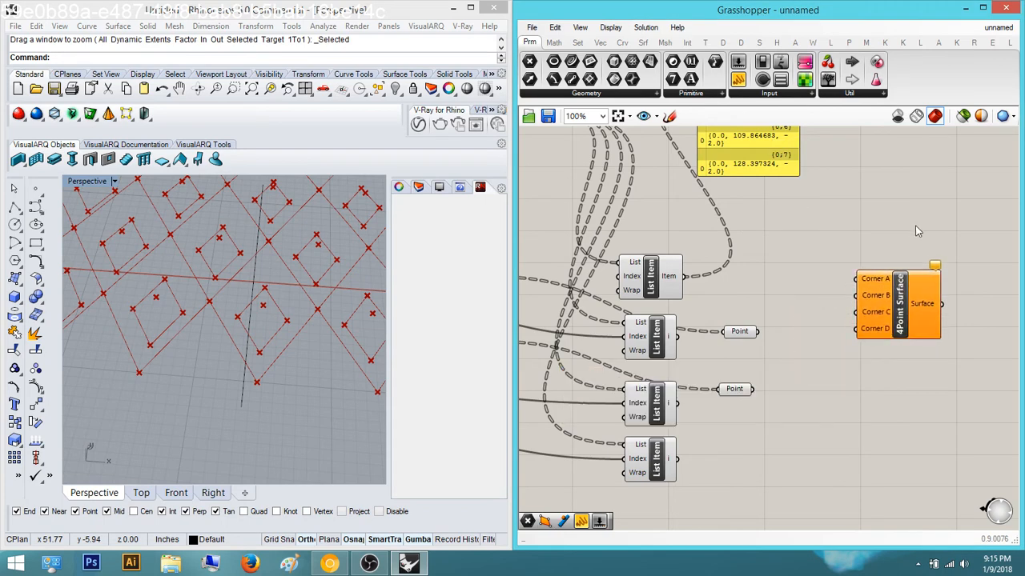
Feed the lower Point into Corner A, the upper Point into Corner B, and the upper Explode's first List Item into Corner C
{"action": "right_click_drag", "start_coordinate": [919, 231], "coordinate": [891, 235]}
{"action": "right_click_drag", "start_coordinate": [634, 387], "coordinate": [762, 395]}
{"action": "left_click", "coordinate": [752, 422]}
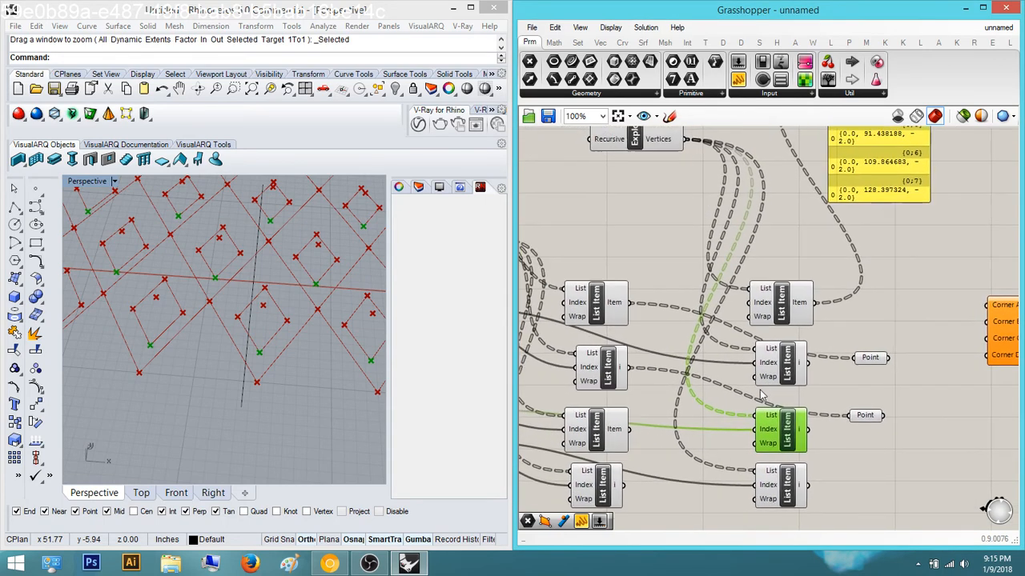
{"action": "left_click", "coordinate": [867, 417]}
{"action": "right_click_drag", "start_coordinate": [866, 417], "coordinate": [824, 450]}
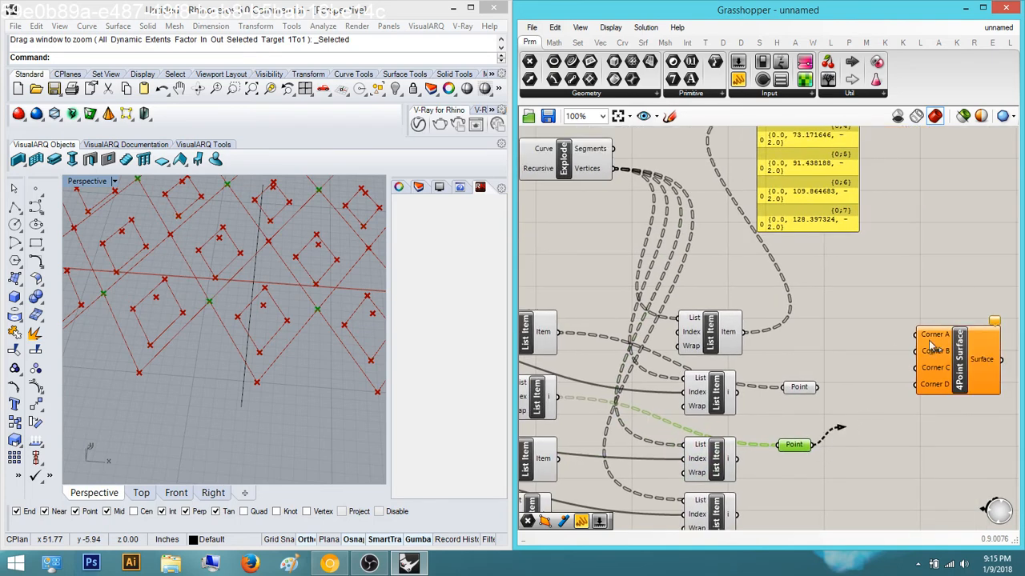
{"action": "left_click_drag", "start_coordinate": [931, 346], "coordinate": [922, 341]}
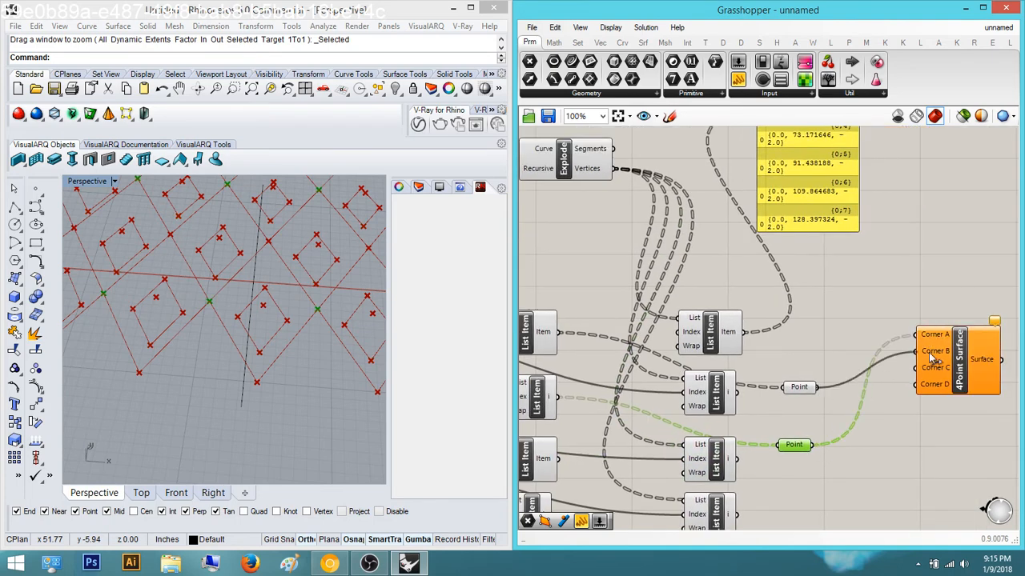
{"action": "left_click", "coordinate": [711, 336]}
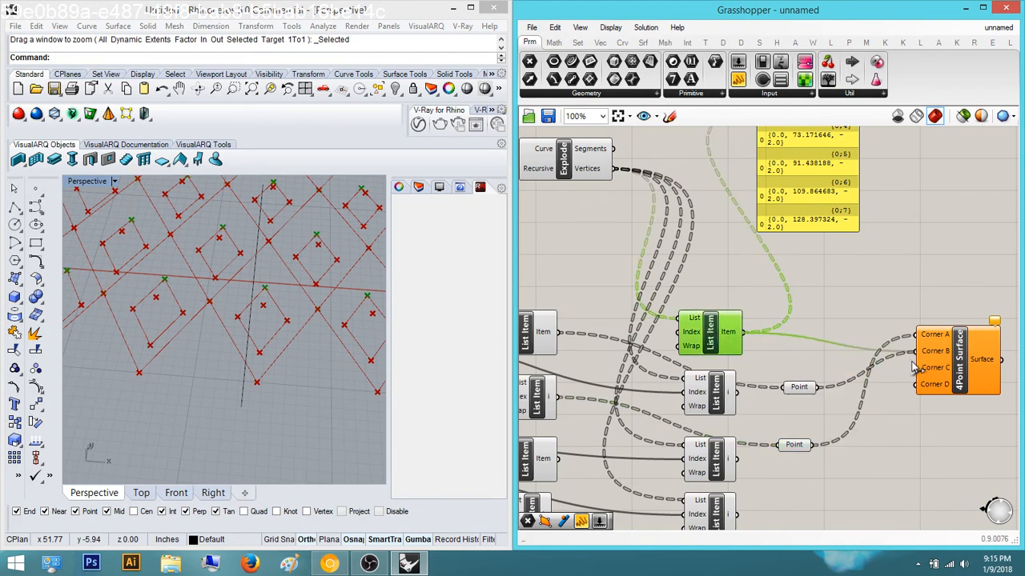
{"action": "left_click_drag", "start_coordinate": [915, 367], "coordinate": [917, 369]}
Inspect the generated 4Point Surfaces across the panel grid in the Perspective viewport
{"action": "right_click_drag", "start_coordinate": [336, 352], "coordinate": [263, 291]}
{"action": "scroll", "coordinate": [264, 290], "scroll_direction": "down", "scroll_amount": 5}
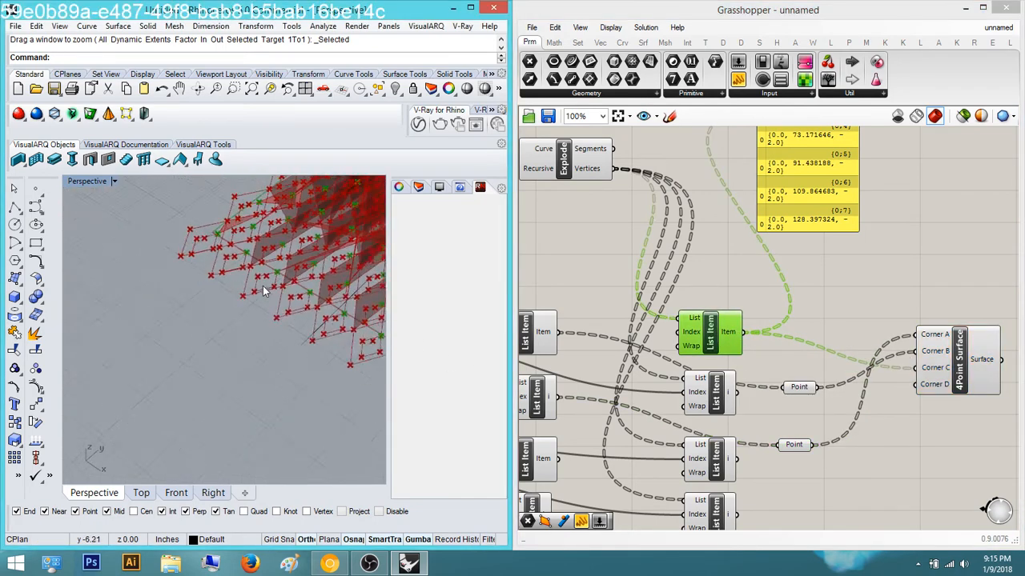
{"action": "scroll", "coordinate": [284, 290], "scroll_direction": "down", "scroll_amount": 4}
{"action": "scroll", "coordinate": [328, 290], "scroll_direction": "up", "scroll_amount": 8}
{"action": "right_click_drag", "start_coordinate": [327, 290], "coordinate": [292, 287]}
{"action": "right_click_drag", "start_coordinate": [799, 368], "coordinate": [627, 339]}
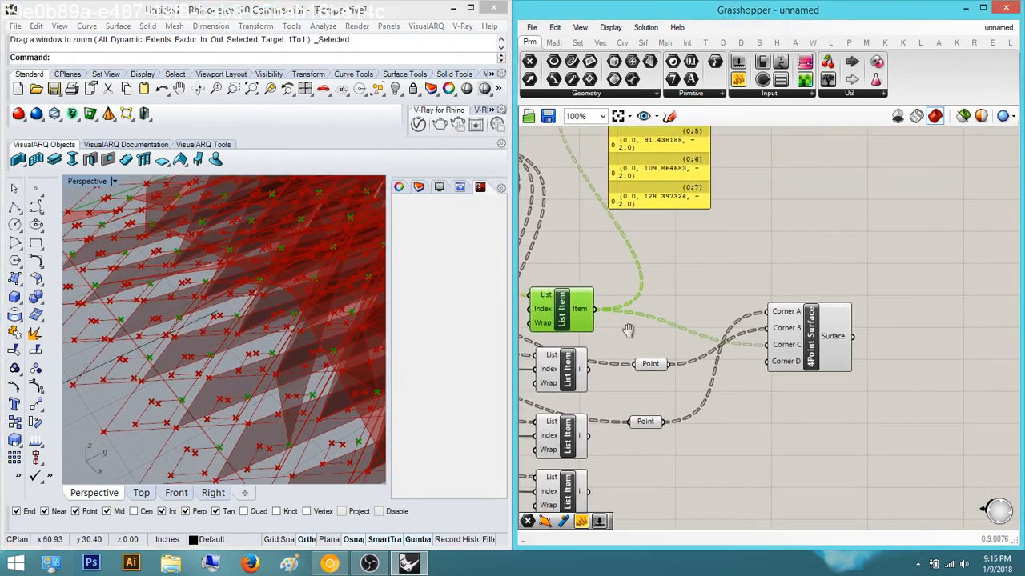
Delete the 4Point Surface component
{"action": "left_click", "coordinate": [768, 332]}
{"action": "left_click_drag", "start_coordinate": [769, 332], "coordinate": [834, 332]}
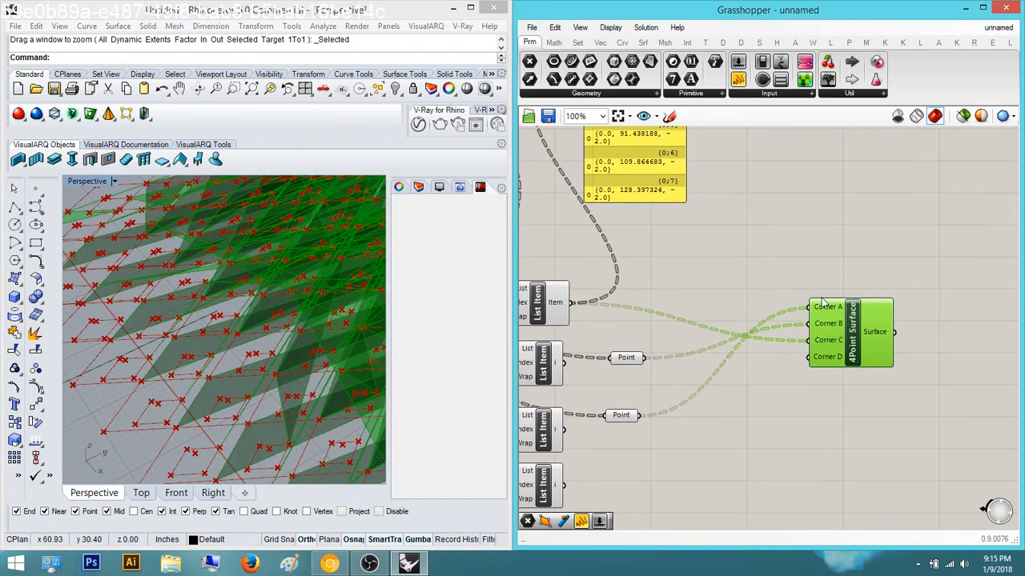
{"action": "left_click", "coordinate": [763, 256]}
{"action": "right_click_drag", "start_coordinate": [685, 303], "coordinate": [910, 345]}
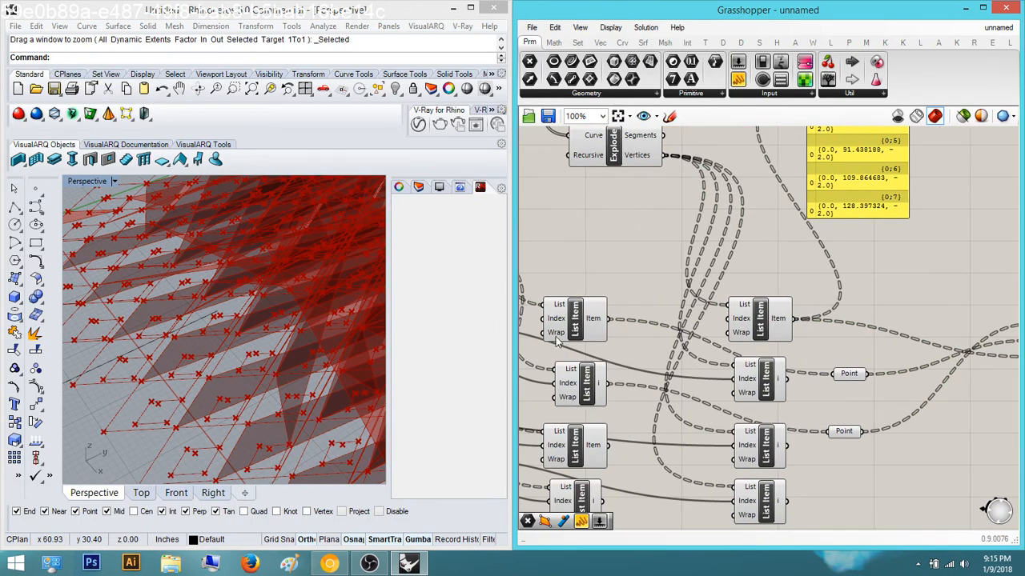
{"action": "scroll", "coordinate": [716, 314], "scroll_direction": "down", "scroll_amount": 2}
{"action": "left_click_drag", "start_coordinate": [932, 392], "coordinate": [778, 223]}
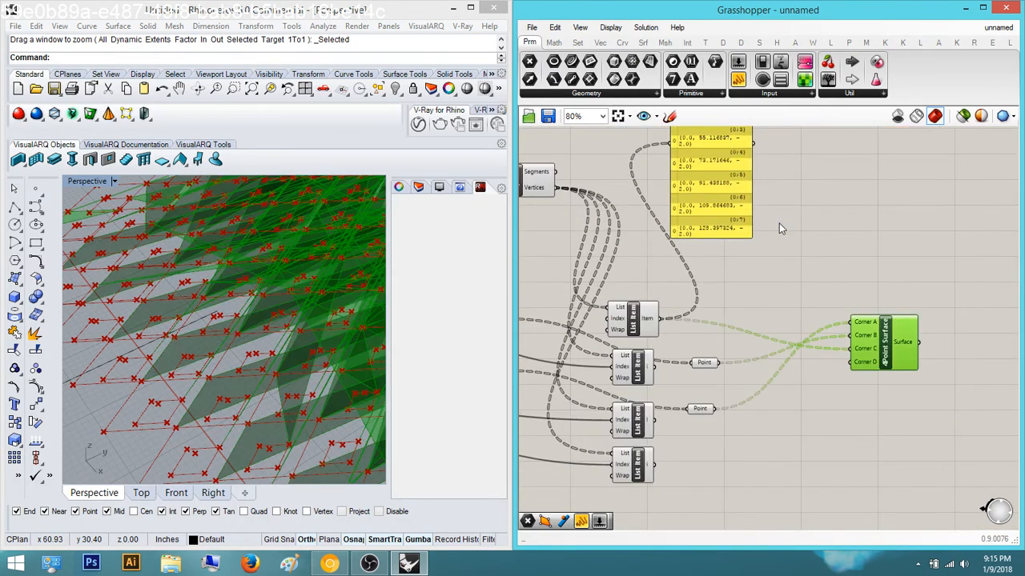
{"action": "key", "text": "Delete"}
Add a Panel fed by the lower Explode's Vertices output, enlarge it, and place it beside that Explode's List Items
{"action": "right_click_drag", "start_coordinate": [795, 283], "coordinate": [845, 296]}
{"action": "scroll", "coordinate": [605, 244], "scroll_direction": "up", "scroll_amount": 1}
{"action": "right_click_drag", "start_coordinate": [605, 244], "coordinate": [839, 325]}
{"action": "right_click_drag", "start_coordinate": [810, 271], "coordinate": [835, 256]}
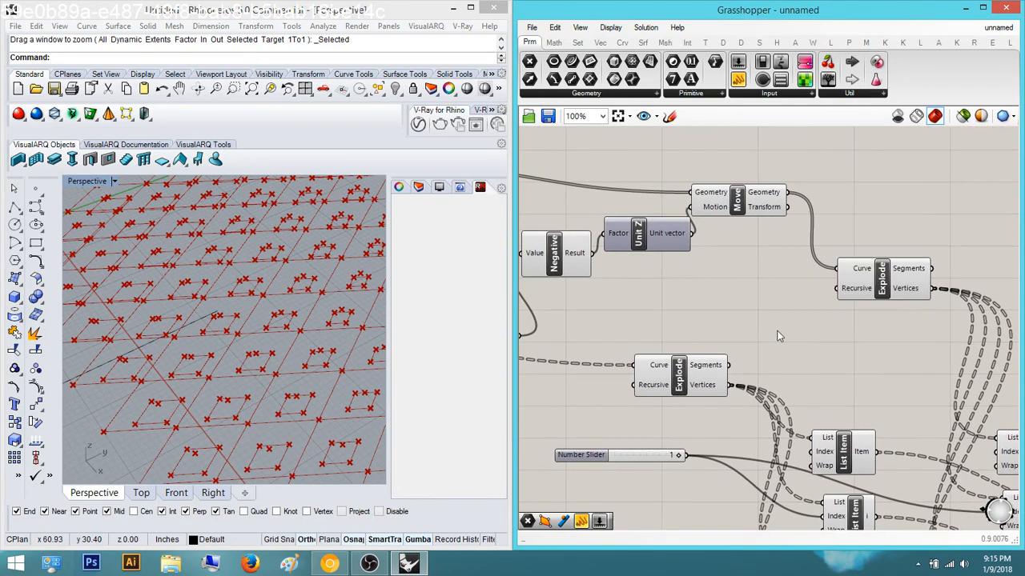
{"action": "right_click_drag", "start_coordinate": [777, 337], "coordinate": [649, 212]}
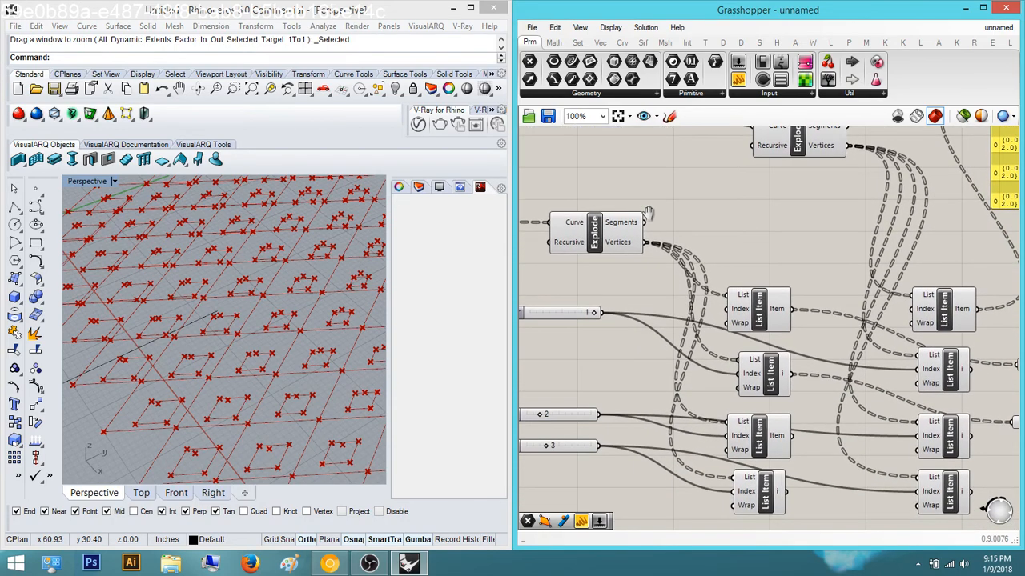
{"action": "left_click", "coordinate": [761, 377]}
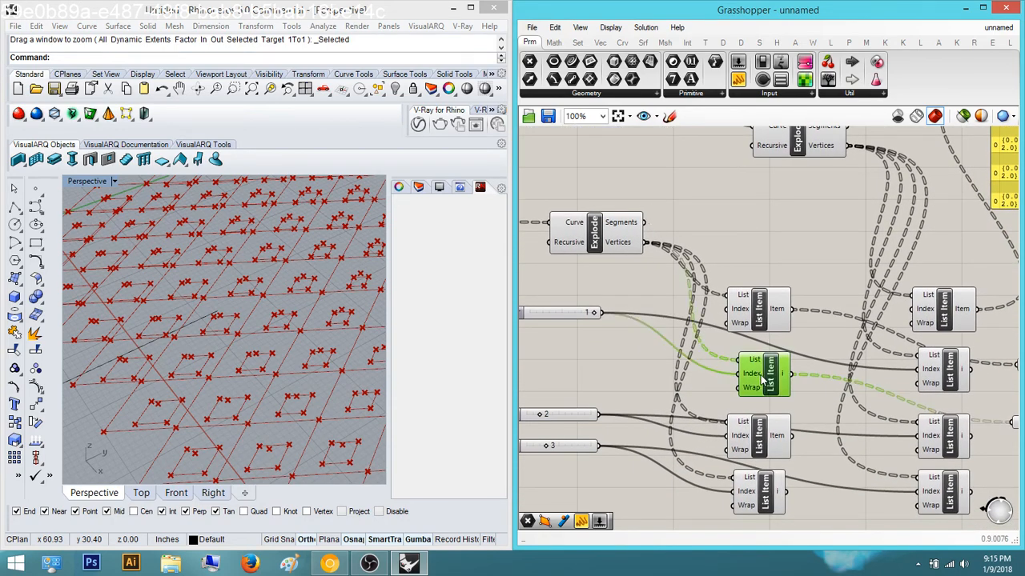
{"action": "scroll", "coordinate": [751, 372], "scroll_direction": "down", "scroll_amount": 4}
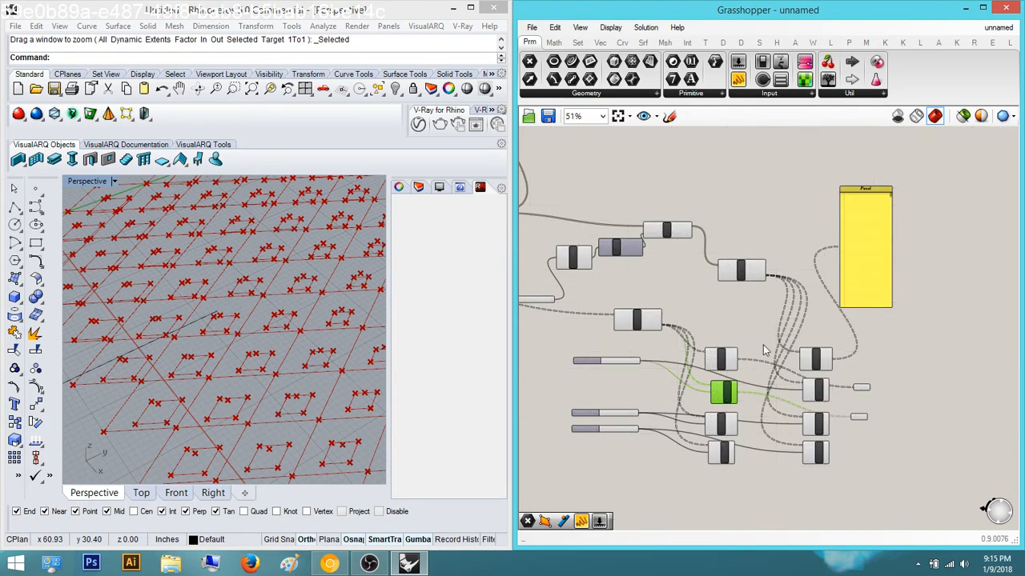
{"action": "scroll", "coordinate": [762, 345], "scroll_direction": "up", "scroll_amount": 3}
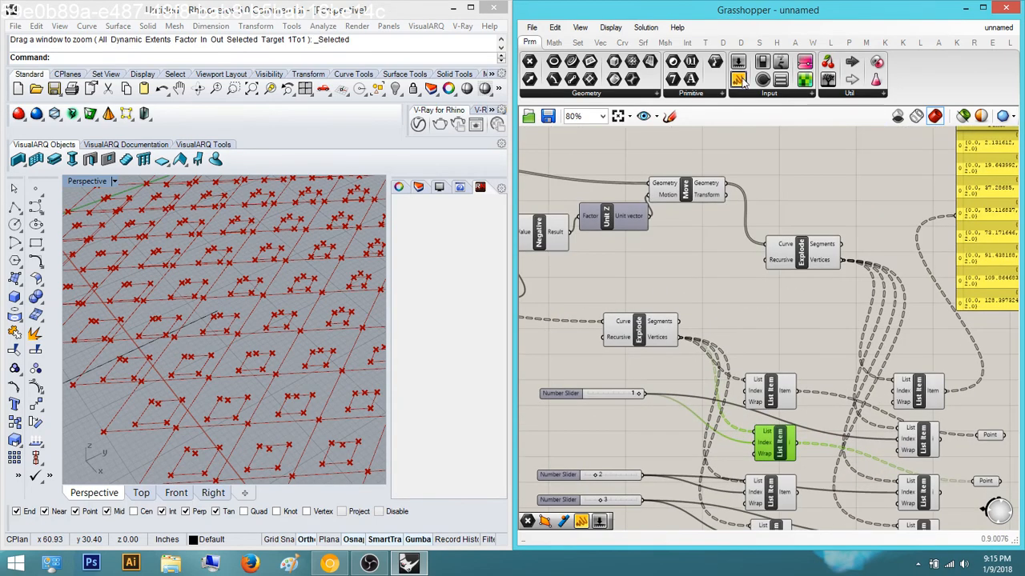
{"action": "left_click_drag", "start_coordinate": [737, 79], "coordinate": [680, 337]}
{"action": "left_click_drag", "start_coordinate": [830, 164], "coordinate": [823, 238]}
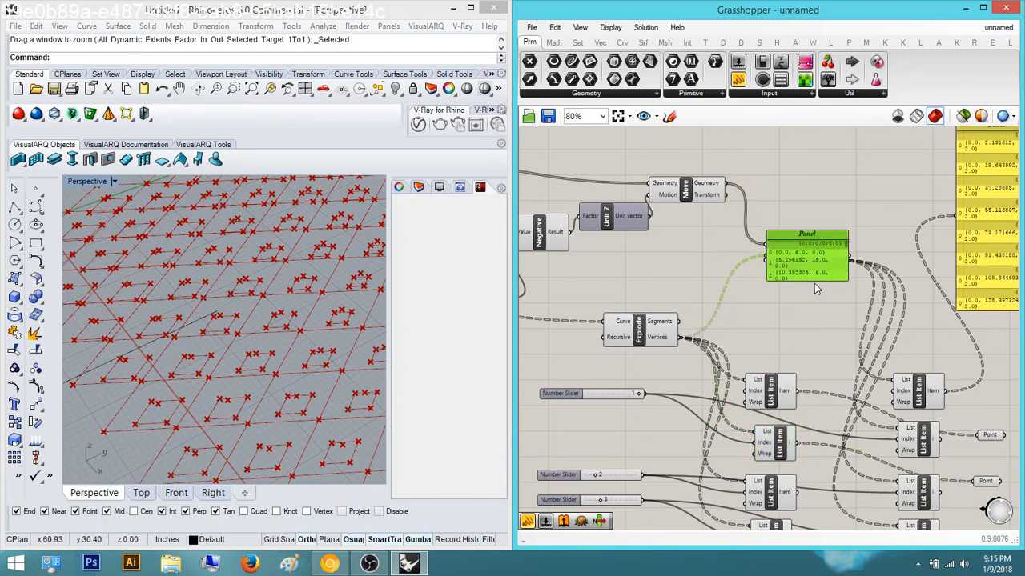
{"action": "left_click_drag", "start_coordinate": [814, 296], "coordinate": [847, 421]}
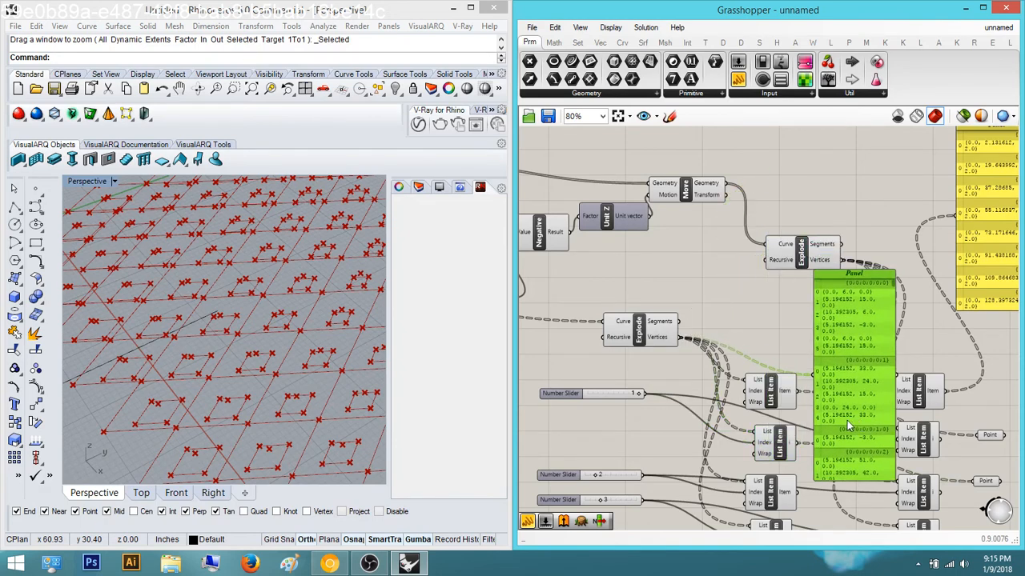
Examine the Panel's vertex coordinates against the diamond corners near the origin in the Top viewport
{"action": "scroll", "coordinate": [847, 420], "scroll_direction": "up", "scroll_amount": 3}
{"action": "mouse_move", "coordinate": [257, 352]}
{"action": "right_mouse_down"}
{"action": "mouse_move", "coordinate": [248, 346]}
{"action": "mouse_move", "coordinate": [254, 367]}
{"action": "right_mouse_up"}
{"action": "scroll", "coordinate": [253, 363], "scroll_direction": "up", "scroll_amount": 5}
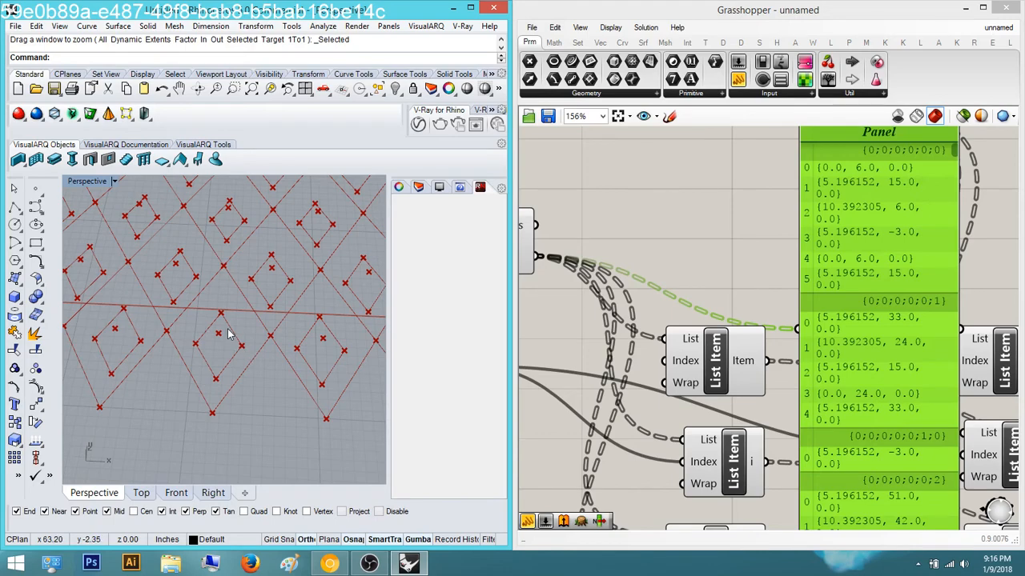
{"action": "scroll", "coordinate": [227, 336], "scroll_direction": "down", "scroll_amount": 2}
{"action": "left_click", "coordinate": [145, 492]}
{"action": "scroll", "coordinate": [139, 406], "scroll_direction": "down", "scroll_amount": 2}
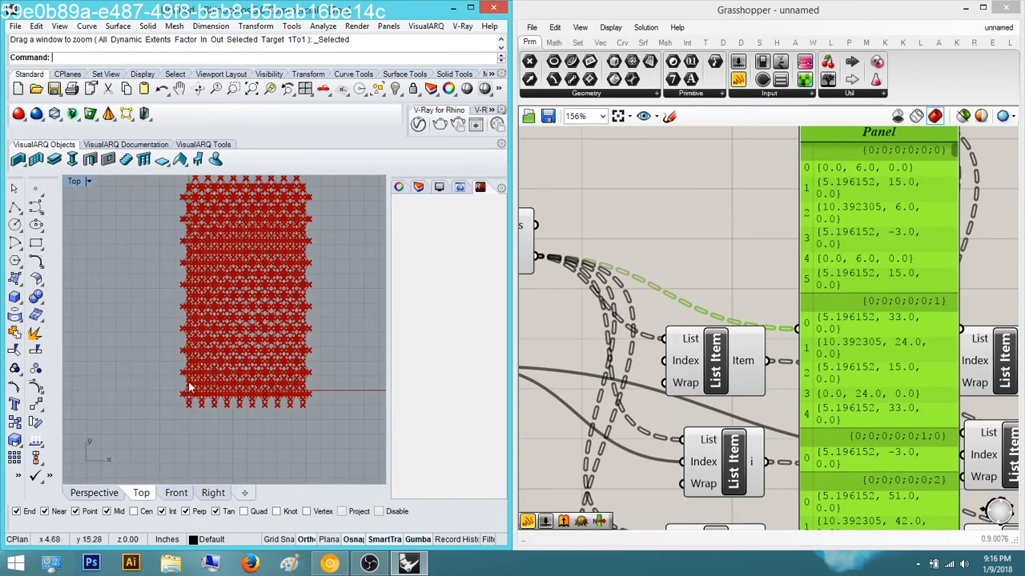
{"action": "scroll", "coordinate": [204, 391], "scroll_direction": "up", "scroll_amount": 3}
{"action": "scroll", "coordinate": [205, 391], "scroll_direction": "up", "scroll_amount": 7}
{"action": "right_click_drag", "start_coordinate": [171, 412], "coordinate": [229, 385]}
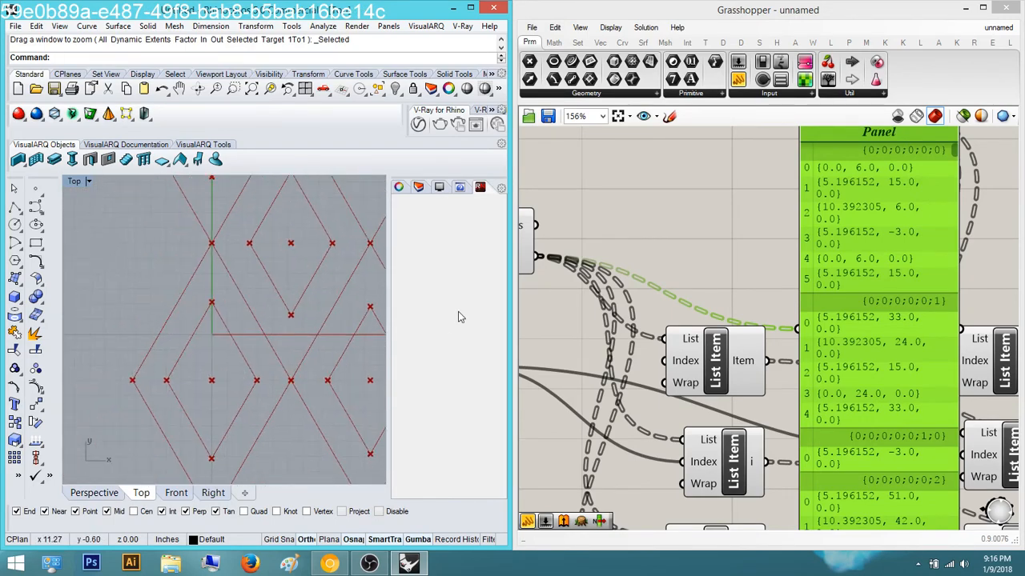
Highlight the lower Explode's curves in the Top viewport and compare them with the vertices grouped in each Panel branch
{"action": "right_click_drag", "start_coordinate": [639, 293], "coordinate": [808, 300]}
{"action": "left_click", "coordinate": [628, 256]}
{"action": "scroll", "coordinate": [206, 382], "scroll_direction": "down", "scroll_amount": 3}
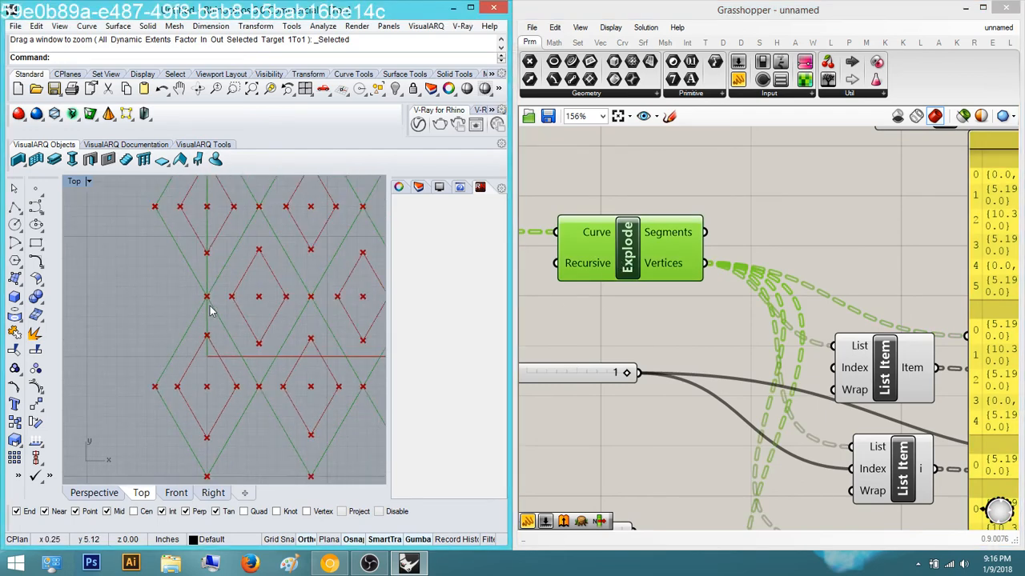
{"action": "left_click", "coordinate": [756, 252]}
{"action": "right_click_drag", "start_coordinate": [750, 253], "coordinate": [651, 279]}
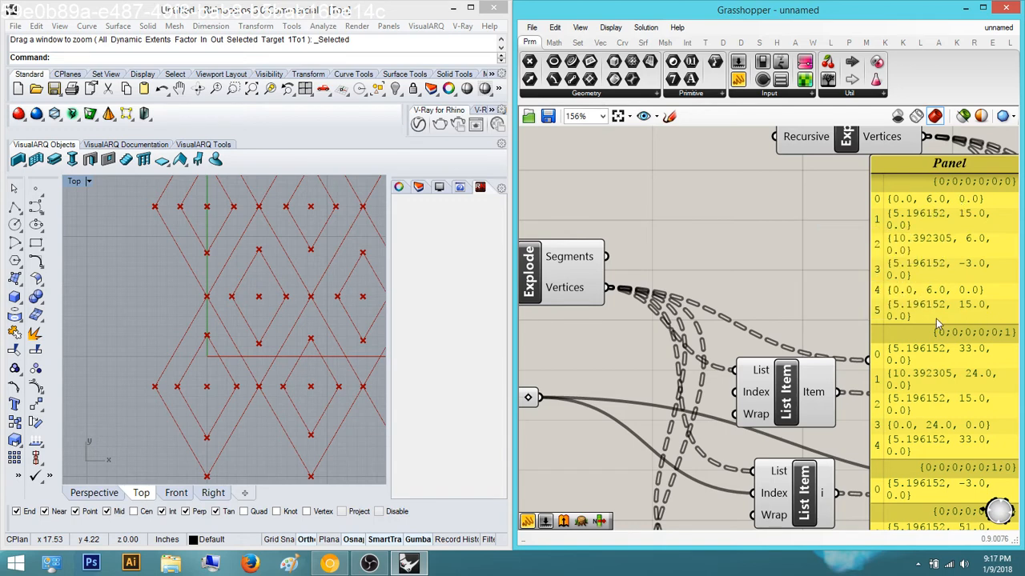
{"action": "scroll", "coordinate": [741, 289], "scroll_direction": "down", "scroll_amount": 2}
{"action": "left_click", "coordinate": [593, 271]}
{"action": "left_click", "coordinate": [697, 268]}
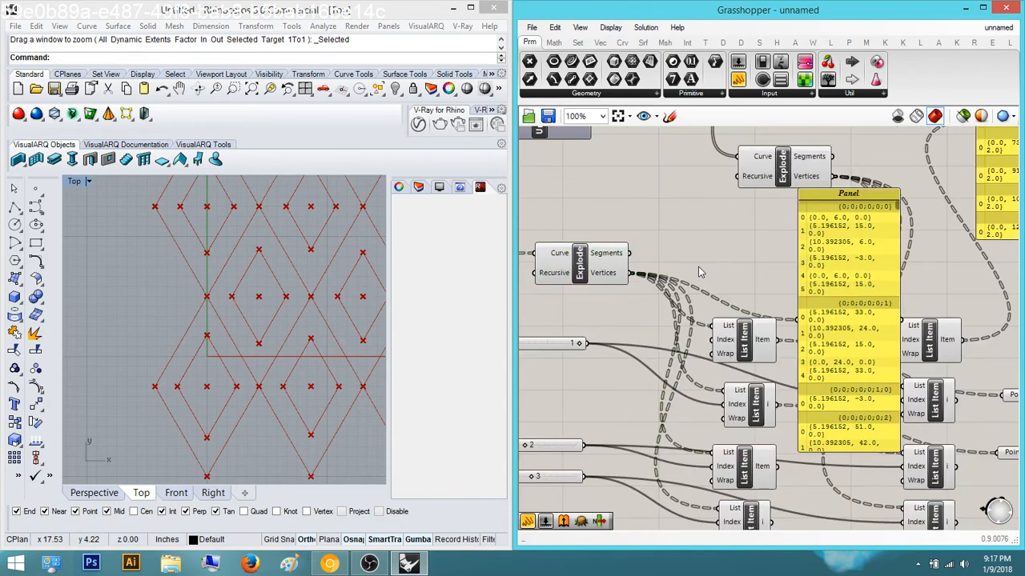
{"action": "right_click_drag", "start_coordinate": [717, 267], "coordinate": [651, 302]}
{"action": "left_click", "coordinate": [758, 343]}
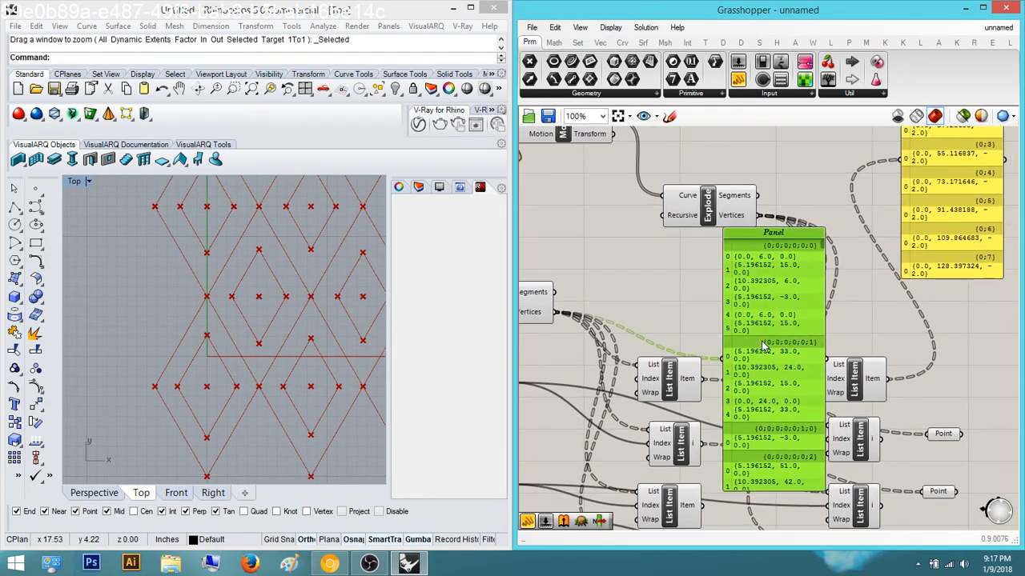
Try adding a Clean Tree component beside the lower Explode's Vertices output
{"action": "scroll", "coordinate": [718, 336], "scroll_direction": "up", "scroll_amount": 2}
{"action": "right_click_drag", "start_coordinate": [781, 341], "coordinate": [803, 345]}
{"action": "right_click_drag", "start_coordinate": [679, 309], "coordinate": [797, 305]}
{"action": "double_click", "coordinate": [737, 288]}
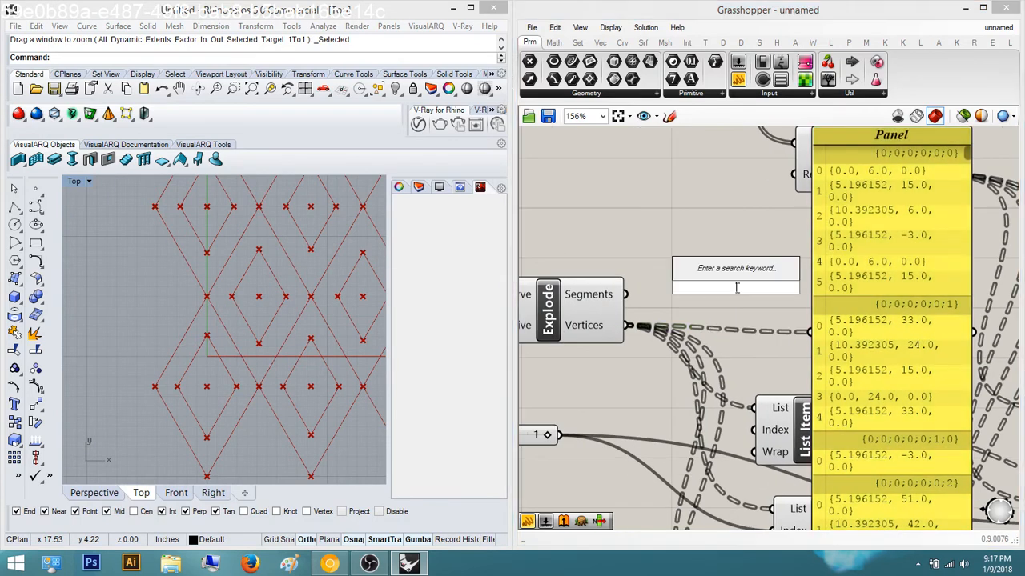
{"action": "type", "text": "clean"}
{"action": "key", "text": "Return"}
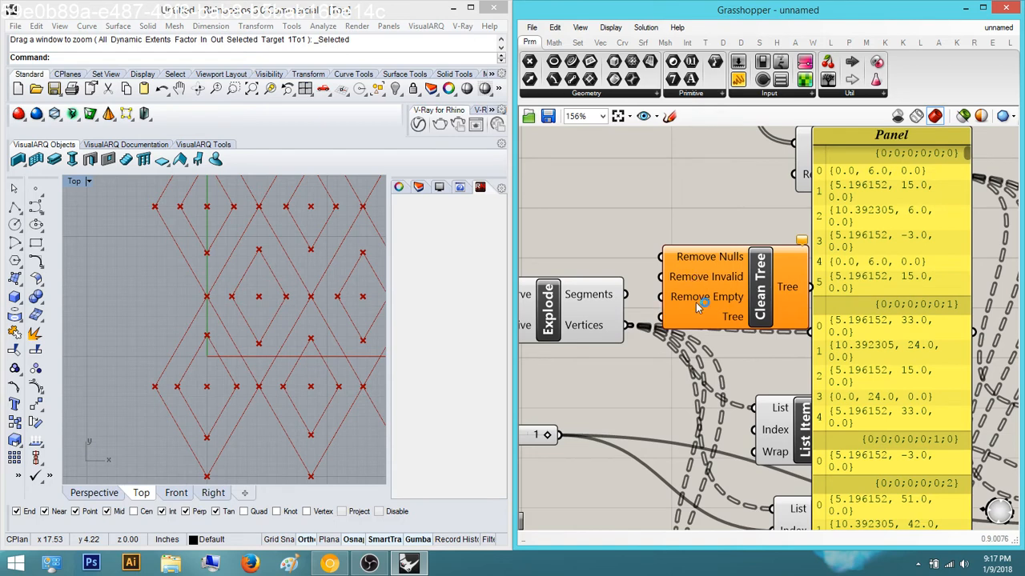
{"action": "left_click", "coordinate": [725, 307]}
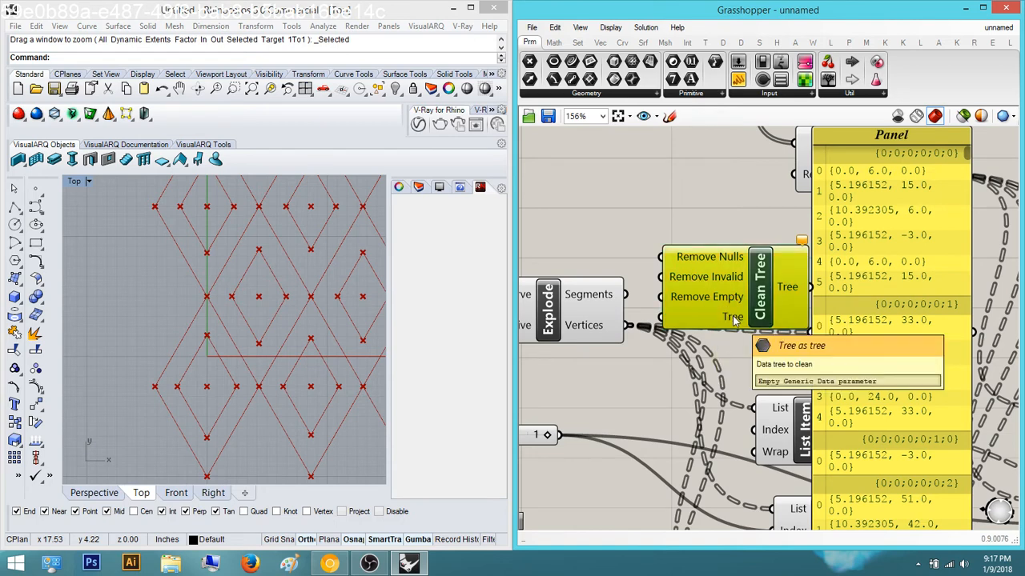
{"action": "key", "text": "Delete"}
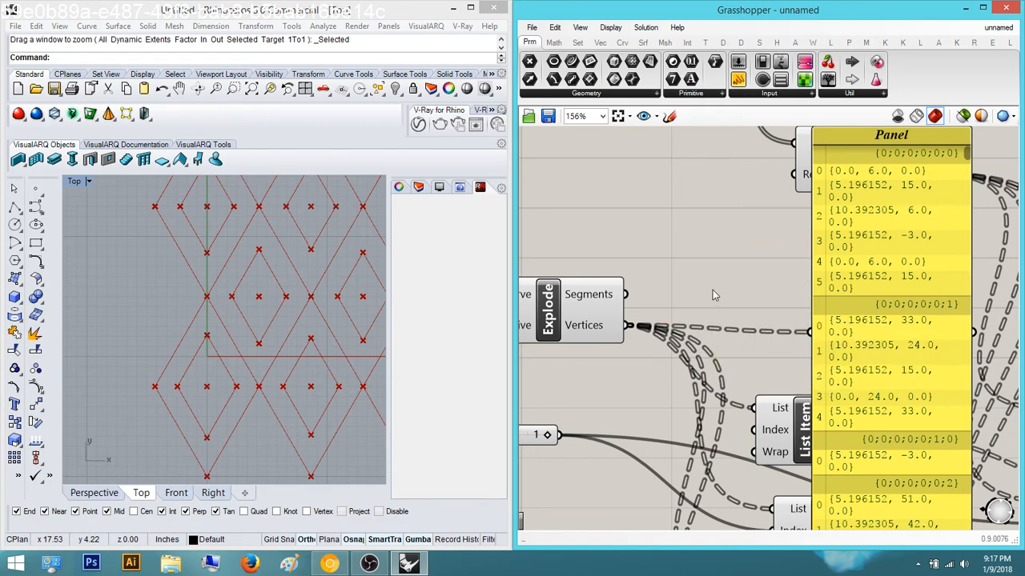
{"action": "right_click_drag", "start_coordinate": [718, 278], "coordinate": [692, 278]}
{"action": "double_click", "coordinate": [692, 278]}
{"action": "left_click", "coordinate": [706, 181]}
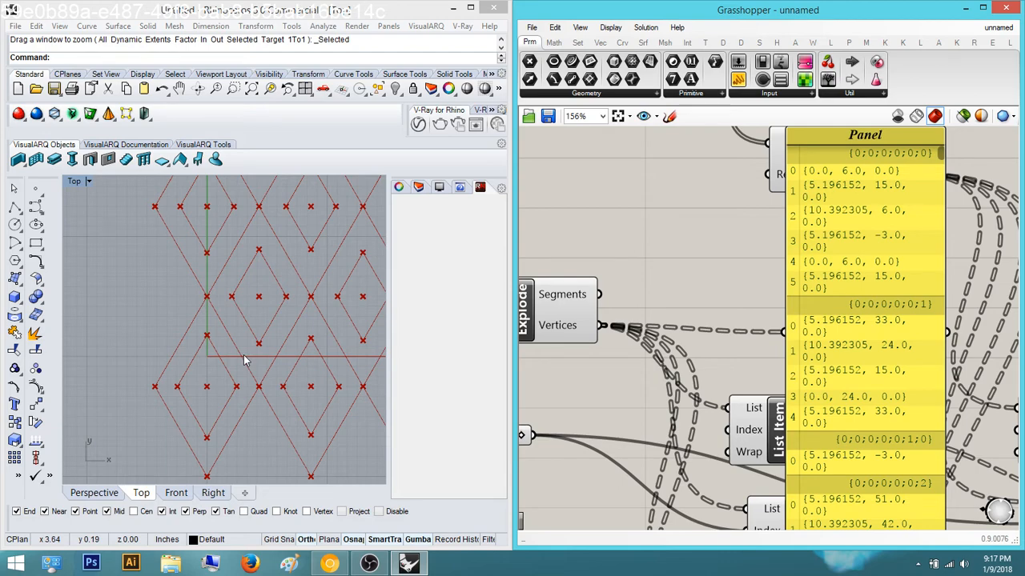
Trace the lower Explode's Curve input back through the definition to the Move component that supplies it
{"action": "right_click_drag", "start_coordinate": [579, 326], "coordinate": [756, 340]}
{"action": "scroll", "coordinate": [715, 334], "scroll_direction": "down", "scroll_amount": 3}
{"action": "left_click", "coordinate": [715, 335]}
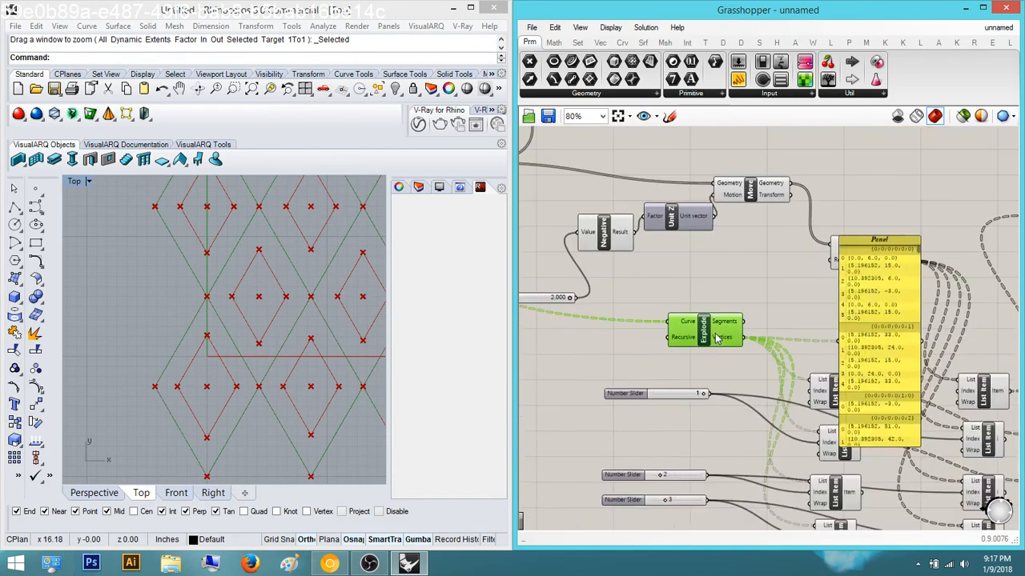
{"action": "right_click_drag", "start_coordinate": [686, 320], "coordinate": [815, 345]}
{"action": "scroll", "coordinate": [789, 328], "scroll_direction": "down", "scroll_amount": 3}
{"action": "scroll", "coordinate": [604, 307], "scroll_direction": "up", "scroll_amount": 3}
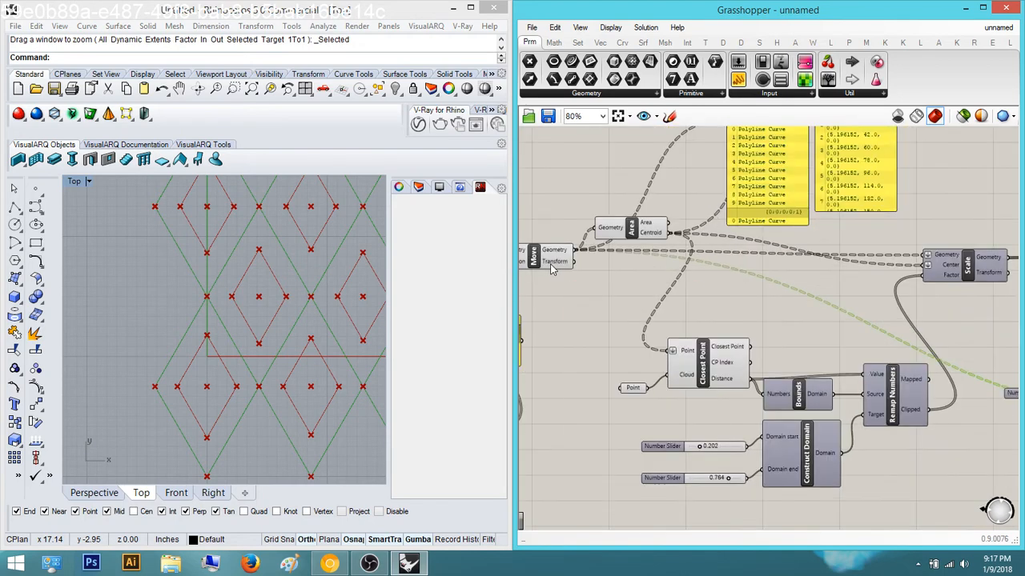
{"action": "right_click_drag", "start_coordinate": [701, 311], "coordinate": [605, 297]}
{"action": "right_click_drag", "start_coordinate": [721, 320], "coordinate": [624, 308]}
Flatten the lower Explode's Curve input and check the regrouped vertices in the Panel
{"action": "right_click_drag", "start_coordinate": [896, 353], "coordinate": [763, 337]}
{"action": "scroll", "coordinate": [887, 364], "scroll_direction": "up", "scroll_amount": 2}
{"action": "right_click_drag", "start_coordinate": [887, 364], "coordinate": [870, 364]}
{"action": "scroll", "coordinate": [870, 364], "scroll_direction": "up", "scroll_amount": 1}
{"action": "right_click", "coordinate": [880, 388]}
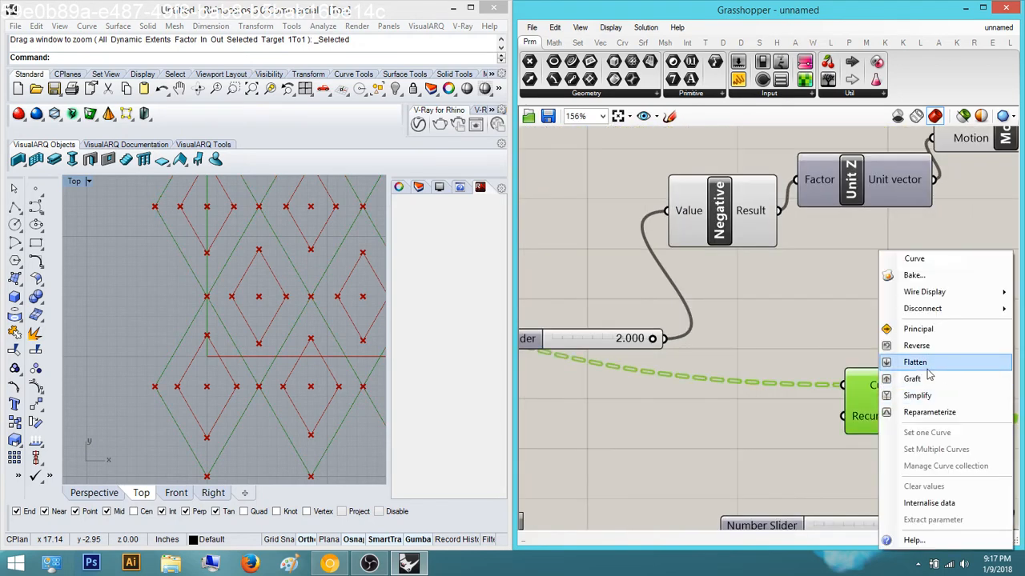
{"action": "left_click", "coordinate": [928, 361]}
{"action": "left_click", "coordinate": [954, 319]}
{"action": "right_click_drag", "start_coordinate": [953, 319], "coordinate": [904, 328]}
{"action": "scroll", "coordinate": [905, 330], "scroll_direction": "down", "scroll_amount": 1}
{"action": "right_click_drag", "start_coordinate": [978, 373], "coordinate": [873, 362]}
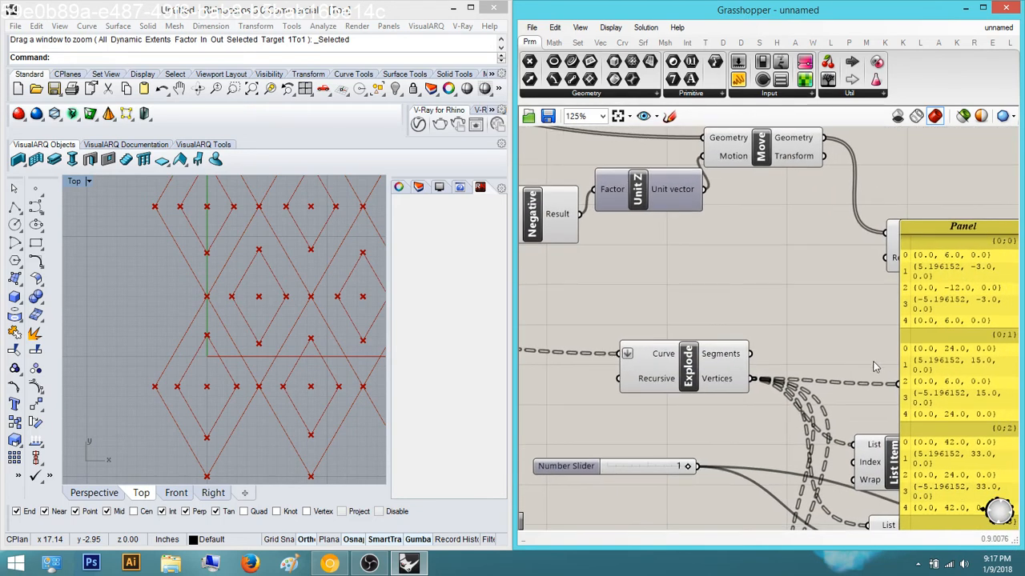
{"action": "mouse_move", "coordinate": [663, 362]}
{"action": "right_click_drag", "start_coordinate": [820, 334], "coordinate": [719, 282]}
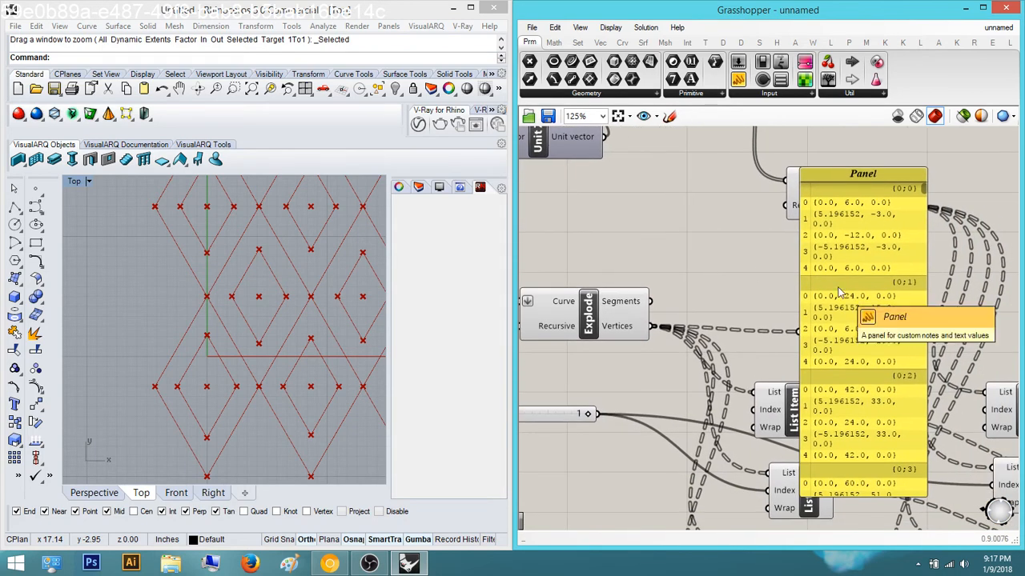
Highlight the Panel, List Items and Point parameters one by one and compare their corner points in the Top viewport
{"action": "right_click_drag", "start_coordinate": [855, 269], "coordinate": [783, 337]}
{"action": "left_click", "coordinate": [782, 338]}
{"action": "scroll", "coordinate": [776, 344], "scroll_direction": "down", "scroll_amount": 3}
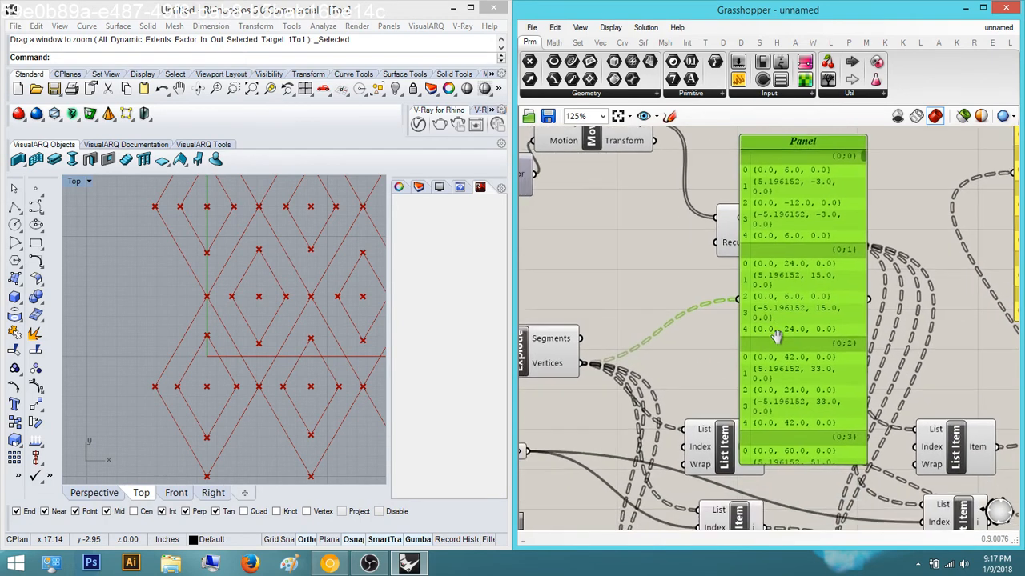
{"action": "left_click", "coordinate": [743, 410]}
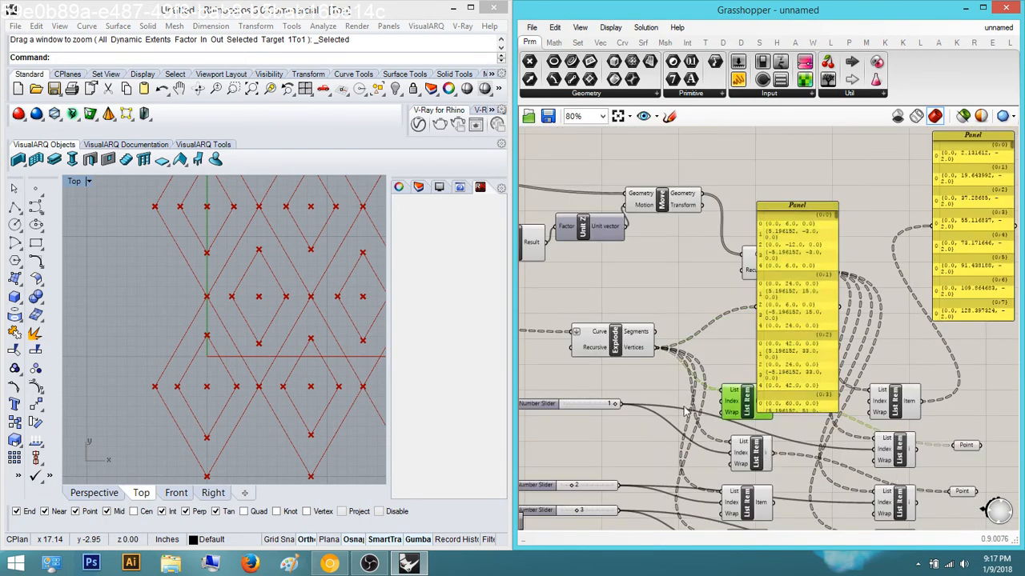
{"action": "right_click_drag", "start_coordinate": [735, 432], "coordinate": [685, 372]}
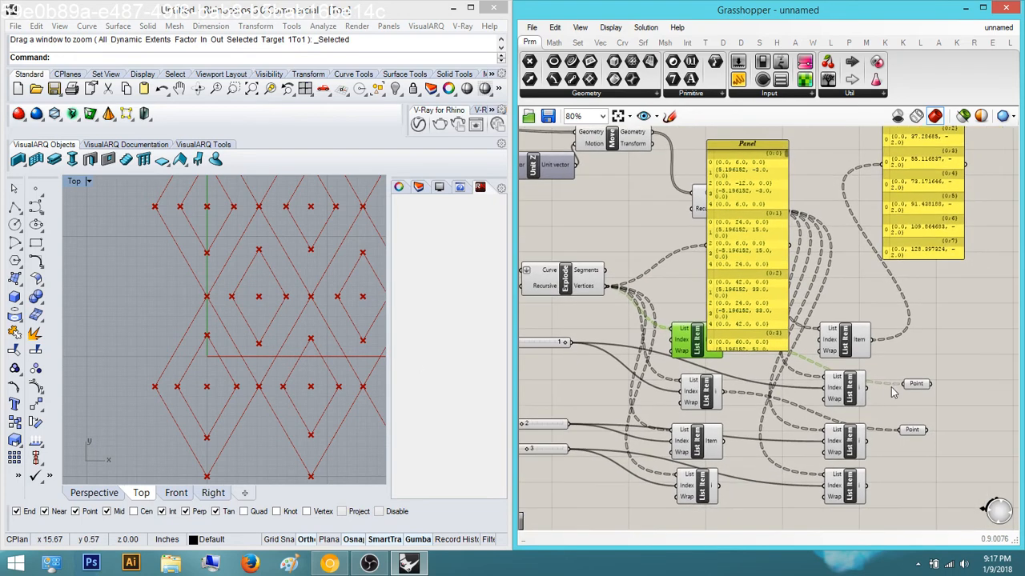
{"action": "left_click", "coordinate": [918, 387]}
{"action": "left_click", "coordinate": [912, 430]}
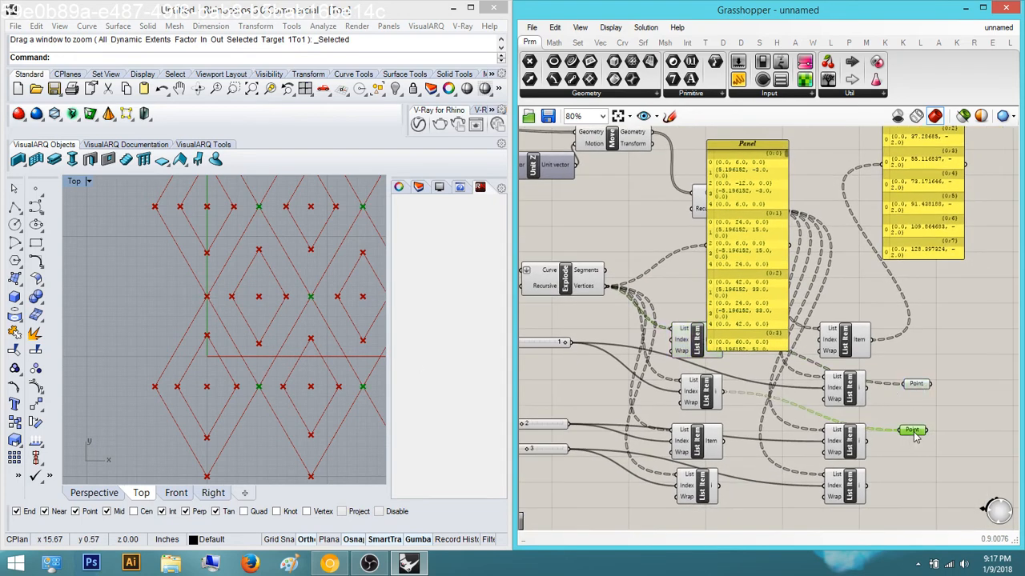
{"action": "left_click", "coordinate": [696, 449]}
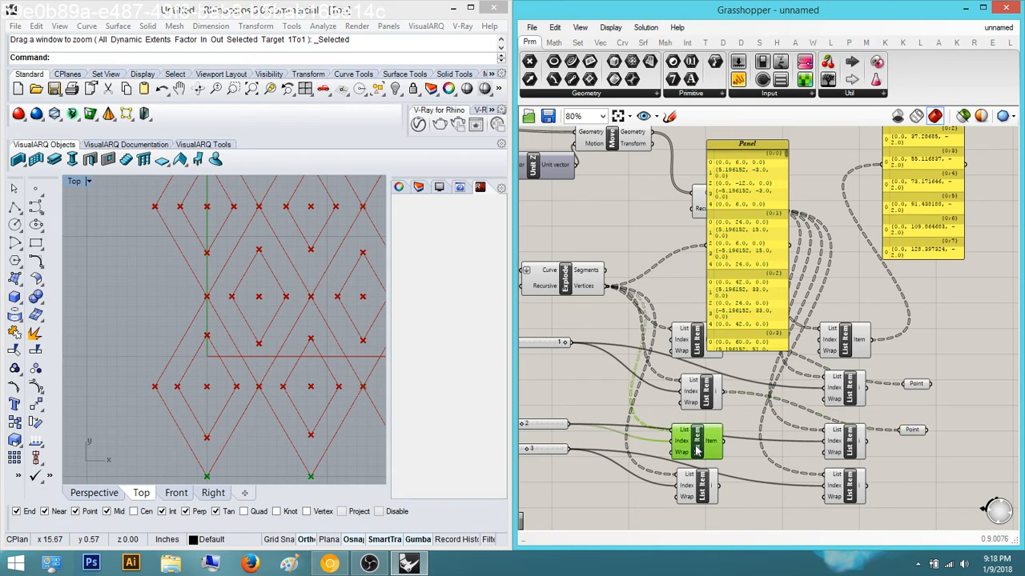
{"action": "left_click", "coordinate": [696, 489]}
Move the vertices Panel above the Explode components so it clears the List Items
{"action": "right_click_drag", "start_coordinate": [769, 341], "coordinate": [679, 306]}
{"action": "right_click_drag", "start_coordinate": [761, 289], "coordinate": [700, 359]}
{"action": "scroll", "coordinate": [647, 317], "scroll_direction": "down", "scroll_amount": 1}
{"action": "scroll", "coordinate": [648, 318], "scroll_direction": "down", "scroll_amount": 1}
{"action": "left_click_drag", "start_coordinate": [626, 309], "coordinate": [676, 212]}
{"action": "right_click_drag", "start_coordinate": [611, 272], "coordinate": [652, 304]}
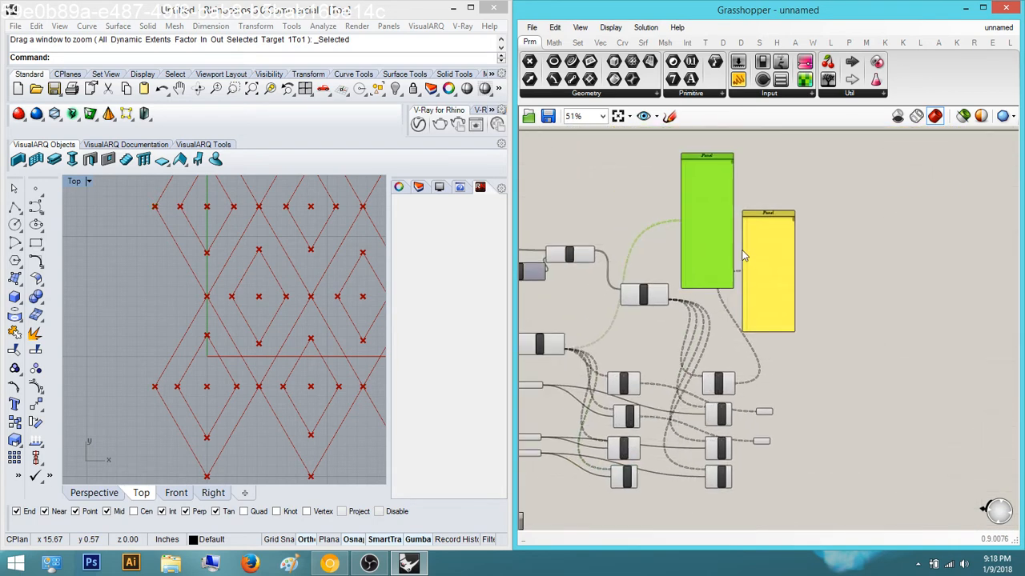
Add a 4Point Surface component beyond the last column of List Items
{"action": "scroll", "coordinate": [741, 251], "scroll_direction": "up", "scroll_amount": 3}
{"action": "right_click_drag", "start_coordinate": [691, 213], "coordinate": [587, 125]}
{"action": "double_click", "coordinate": [873, 351]}
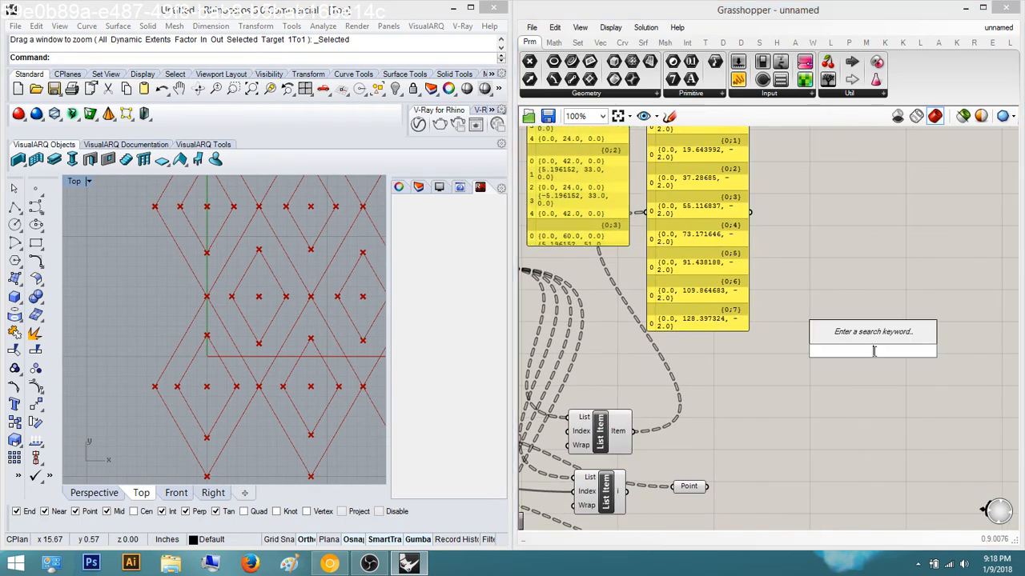
{"action": "type", "text": "4p"}
{"action": "key", "text": "Return"}
{"action": "left_click_drag", "start_coordinate": [855, 381], "coordinate": [824, 468]}
Connect the topmost List Item beside the Point parameters to Corner A and the upper Point to Corner B of the 4Point Surface
{"action": "right_click_drag", "start_coordinate": [749, 449], "coordinate": [805, 340]}
{"action": "left_click", "coordinate": [666, 323]}
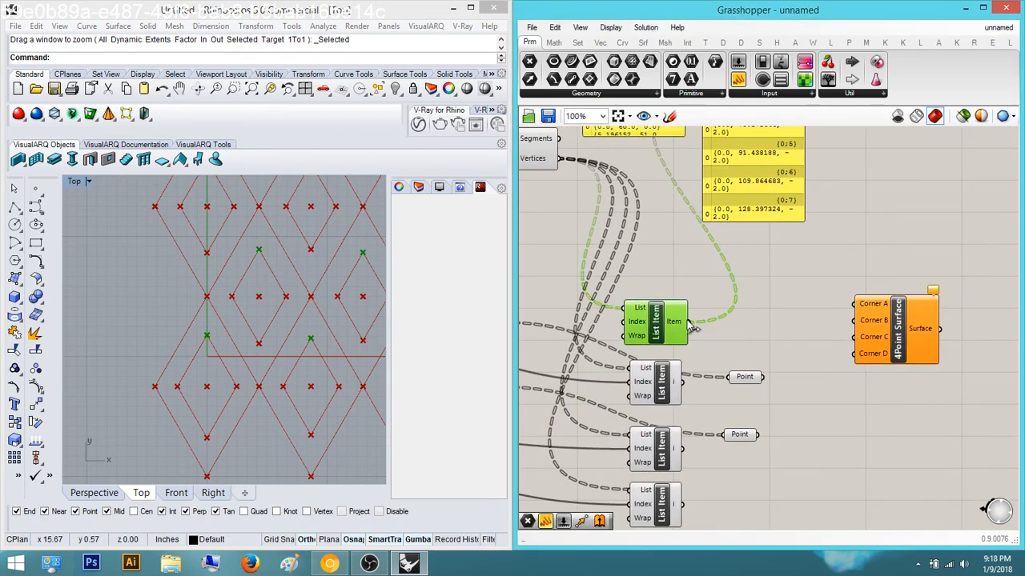
{"action": "left_click_drag", "start_coordinate": [689, 322], "coordinate": [852, 305]}
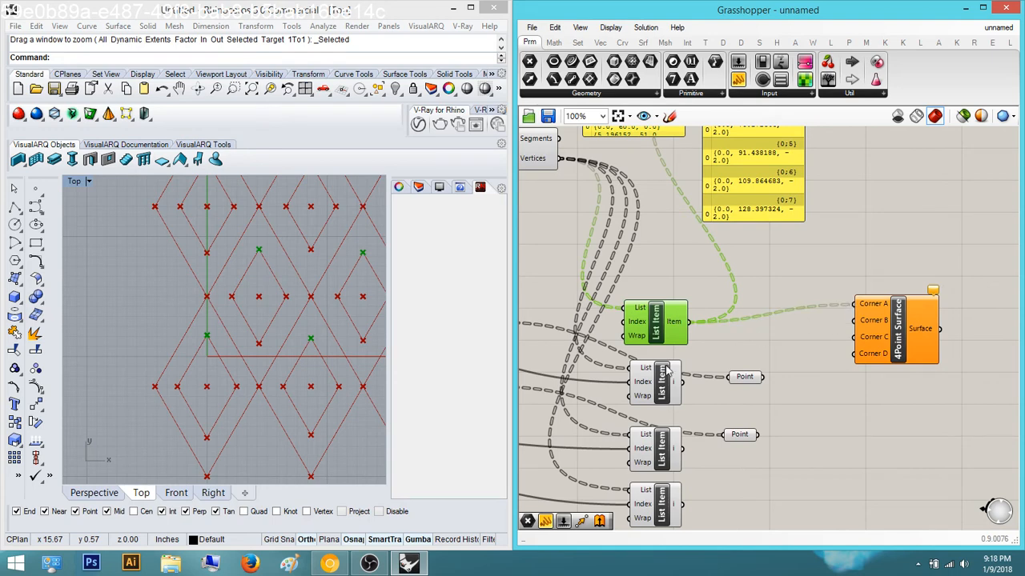
{"action": "left_click", "coordinate": [744, 377]}
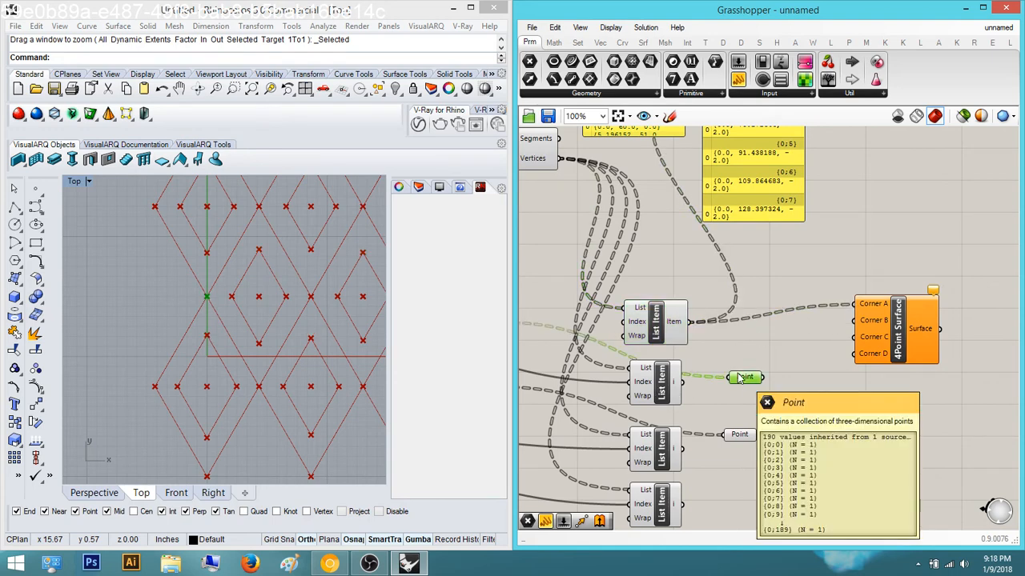
{"action": "left_click_drag", "start_coordinate": [763, 377], "coordinate": [821, 349]}
{"action": "right_click_drag", "start_coordinate": [760, 353], "coordinate": [819, 347]}
{"action": "left_click", "coordinate": [712, 332]}
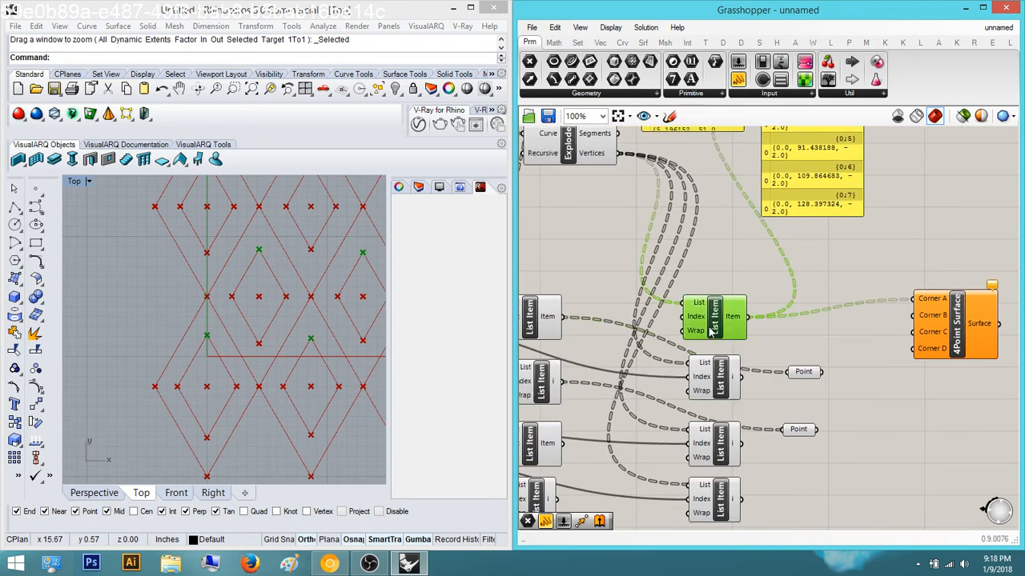
{"action": "left_click", "coordinate": [799, 376]}
{"action": "left_click_drag", "start_coordinate": [822, 373], "coordinate": [912, 332]}
Connect the second List Item in that column to Corner C and the lower Point to Corner D of the 4Point Surface
{"action": "left_click", "coordinate": [721, 382]}
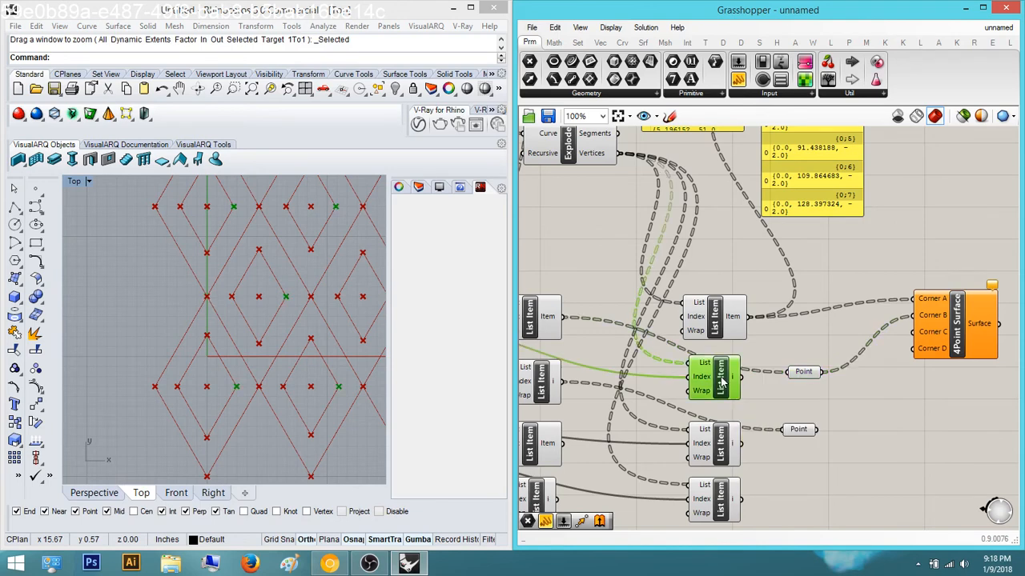
{"action": "left_click_drag", "start_coordinate": [742, 377], "coordinate": [912, 332]}
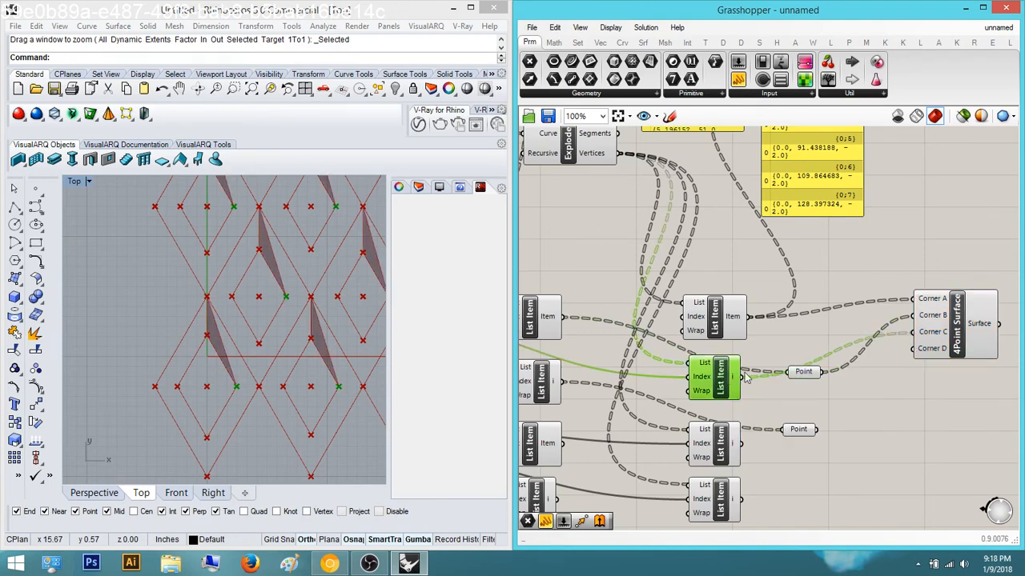
{"action": "right_click_drag", "start_coordinate": [313, 313], "coordinate": [207, 280]}
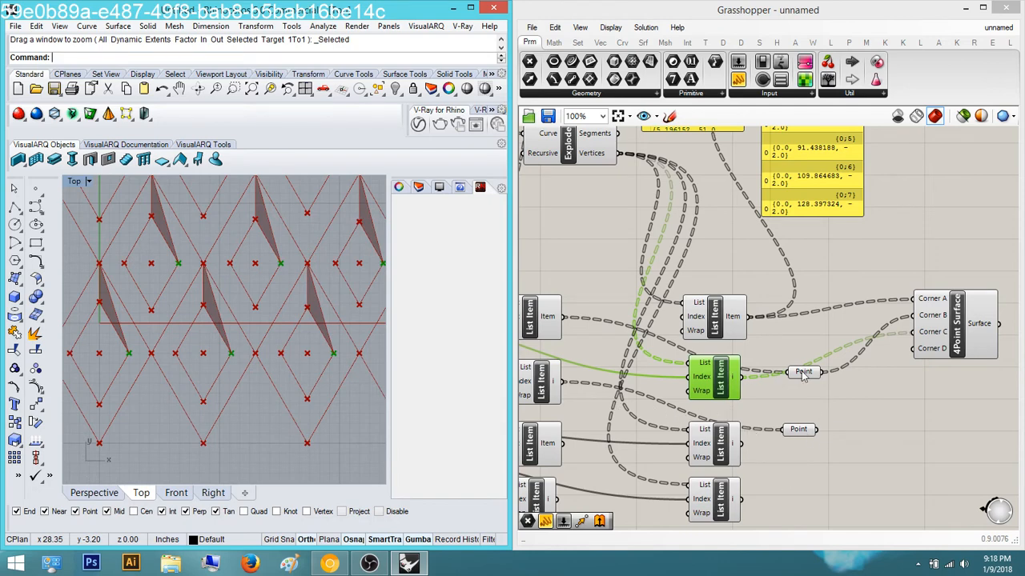
{"action": "left_click", "coordinate": [798, 431]}
{"action": "left_click_drag", "start_coordinate": [819, 431], "coordinate": [919, 356]}
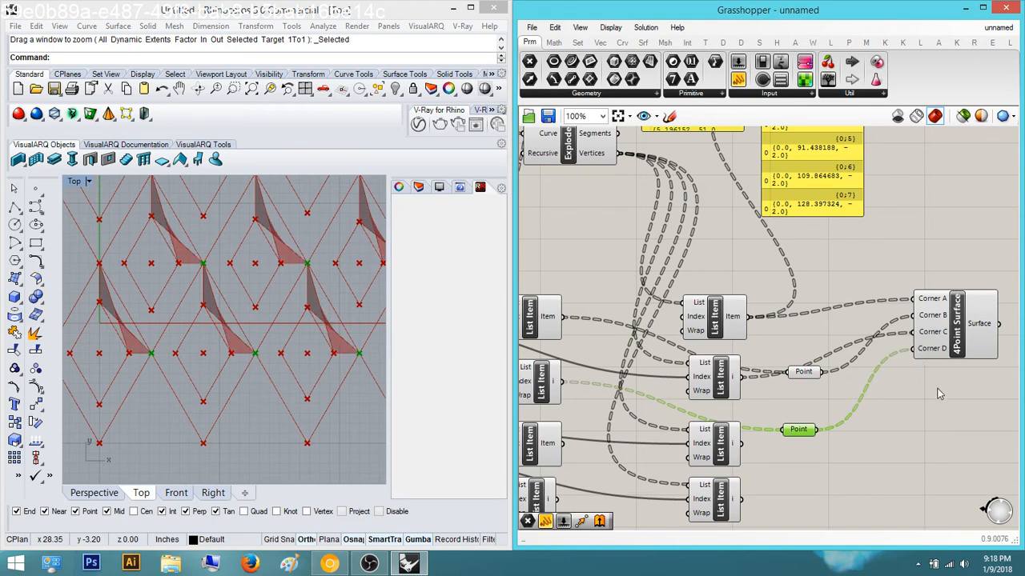
Examine the shape of the generated four-point surfaces up close in the Perspective viewport
{"action": "right_click_drag", "start_coordinate": [939, 394], "coordinate": [907, 402]}
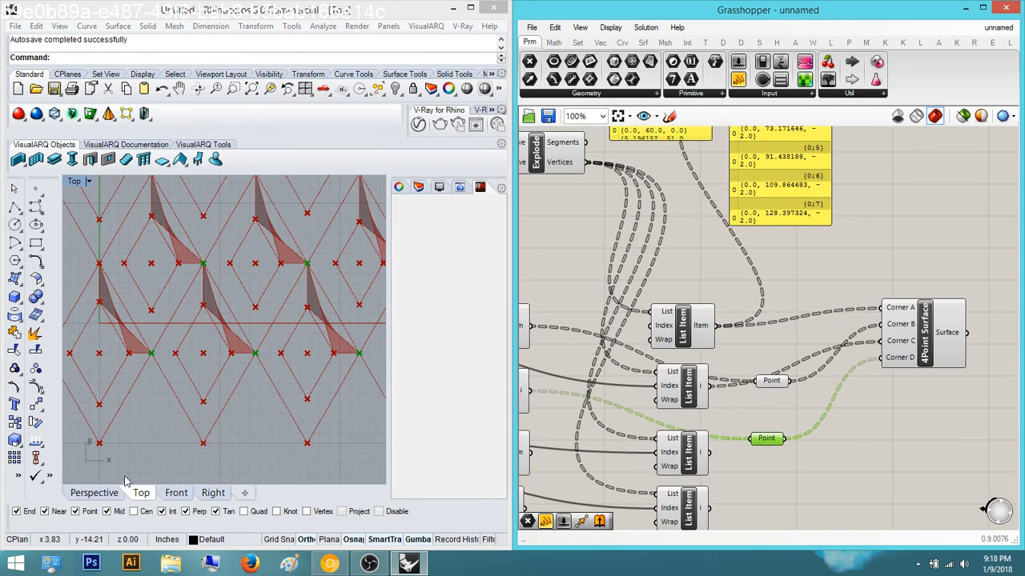
{"action": "left_click", "coordinate": [93, 492]}
{"action": "scroll", "coordinate": [172, 404], "scroll_direction": "down", "scroll_amount": 5}
{"action": "scroll", "coordinate": [256, 277], "scroll_direction": "down", "scroll_amount": 4}
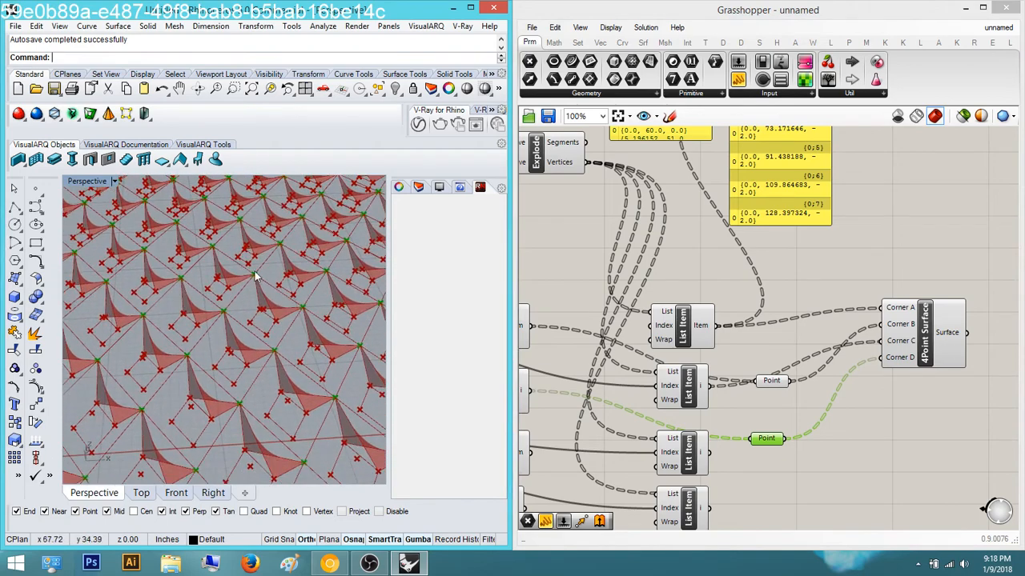
{"action": "scroll", "coordinate": [256, 349], "scroll_direction": "down", "scroll_amount": 5}
{"action": "right_click_drag", "start_coordinate": [259, 345], "coordinate": [321, 312], "text": "shift"}
{"action": "scroll", "coordinate": [174, 279], "scroll_direction": "down", "scroll_amount": 1}
{"action": "left_click", "coordinate": [218, 328]}
{"action": "left_click", "coordinate": [270, 89]}
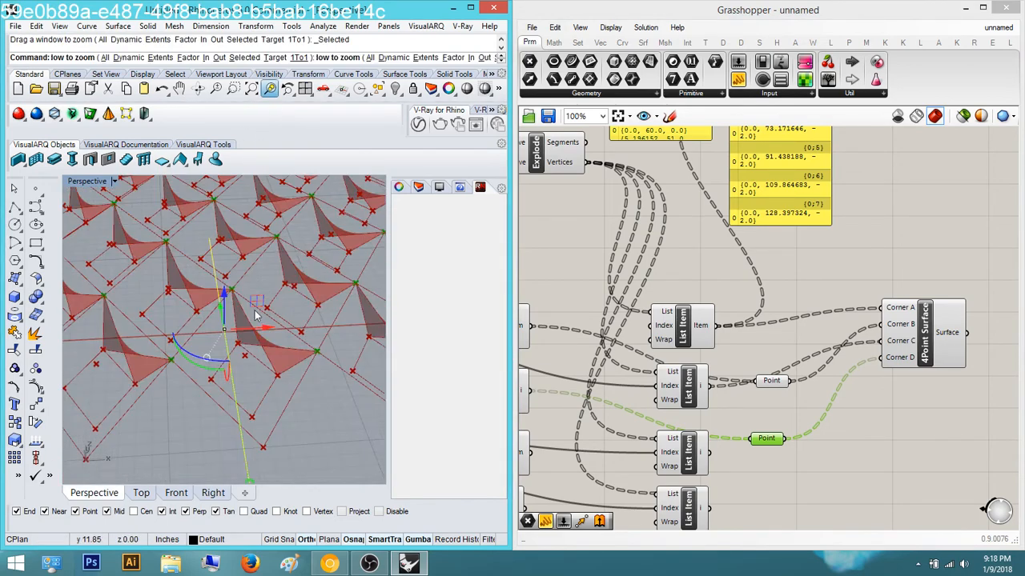
{"action": "right_click_drag", "start_coordinate": [271, 357], "coordinate": [345, 352]}
Try swapping the two Point parameters, with the lower Point in Corner B and the upper Point in Corner D
{"action": "left_click", "coordinate": [877, 427]}
{"action": "right_click_drag", "start_coordinate": [878, 428], "coordinate": [725, 407]}
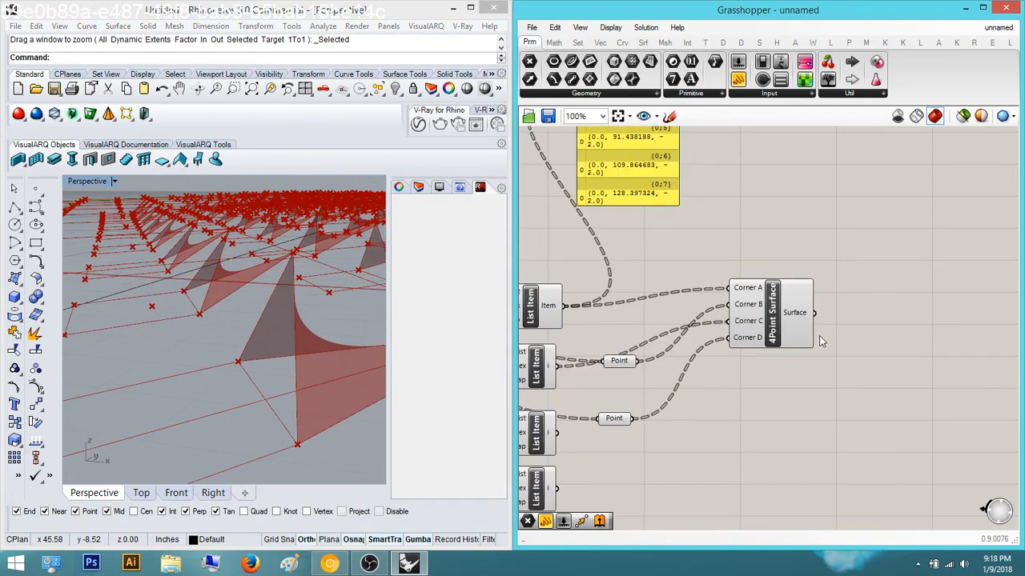
{"action": "left_click_drag", "start_coordinate": [807, 313], "coordinate": [833, 317]}
{"action": "left_click", "coordinate": [748, 407]}
{"action": "right_click_drag", "start_coordinate": [641, 418], "coordinate": [689, 422]}
{"action": "scroll", "coordinate": [690, 421], "scroll_direction": "up", "scroll_amount": 1}
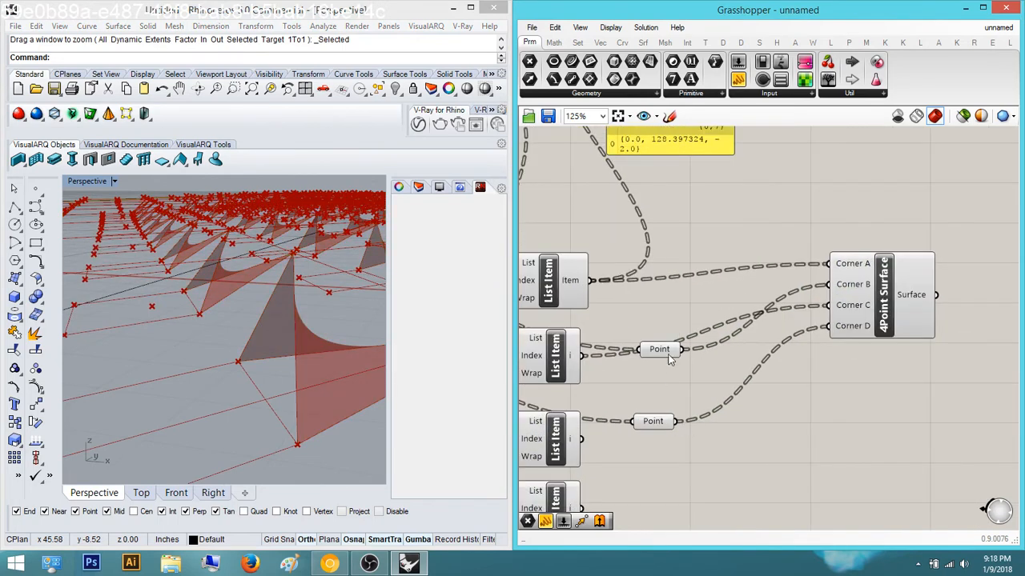
{"action": "left_click", "coordinate": [659, 349]}
{"action": "left_click", "coordinate": [653, 421]}
{"action": "left_click_drag", "start_coordinate": [678, 422], "coordinate": [827, 284]}
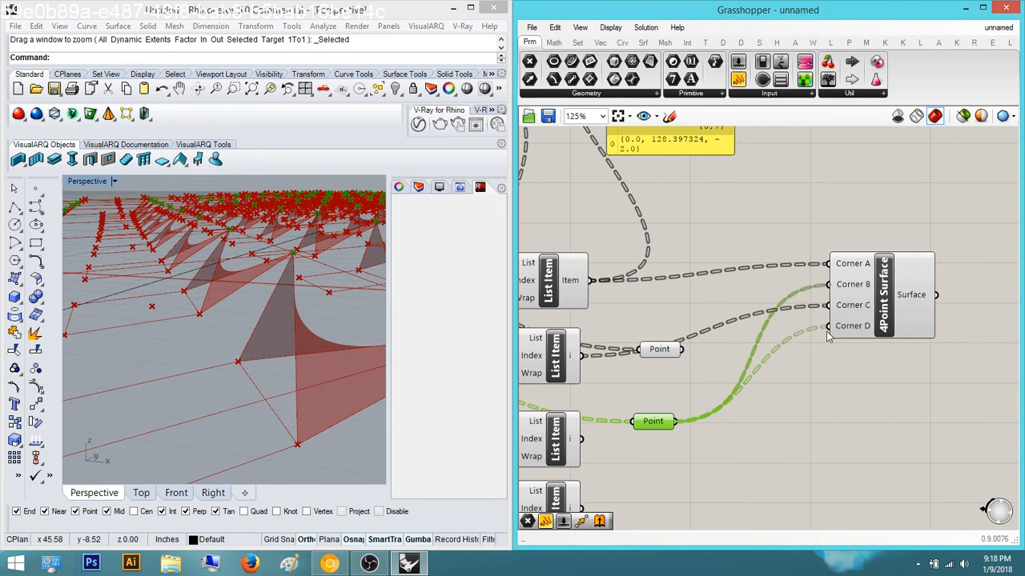
{"action": "key", "text": "ctrl+z"}
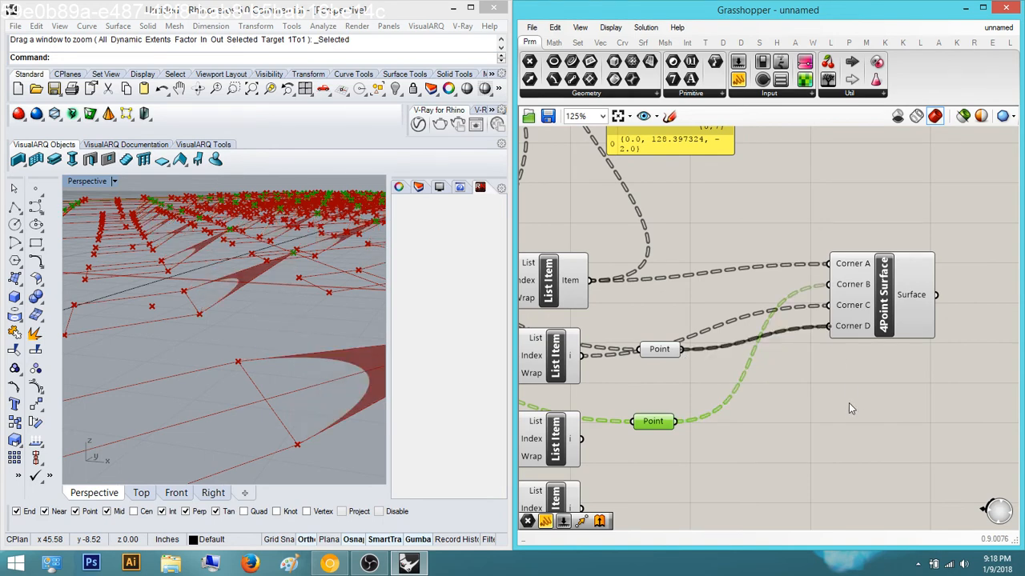
{"action": "key", "text": "ctrl+z"}
{"action": "left_click", "coordinate": [818, 398]}
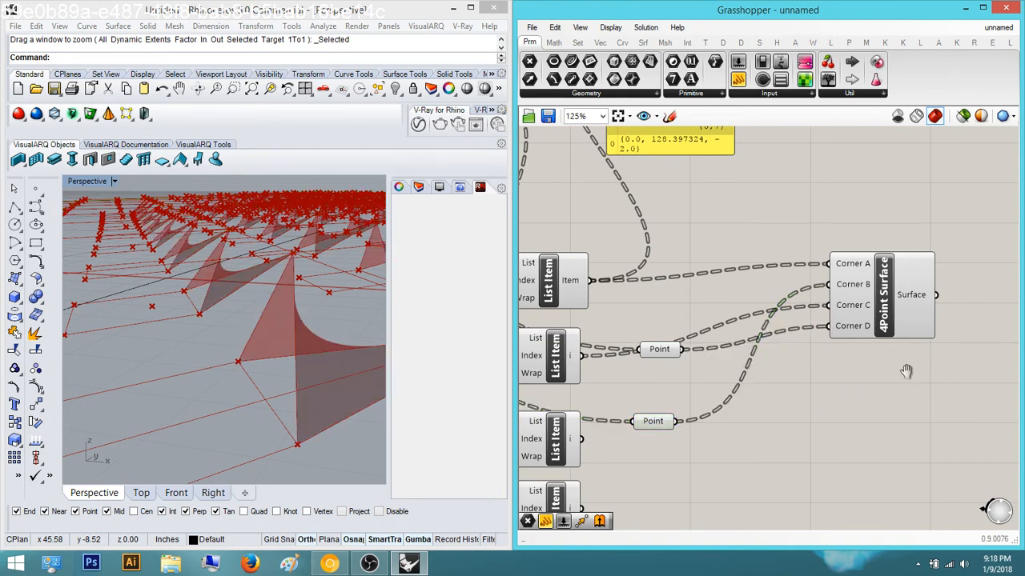
Inspect the swapped surfaces, and reconnect the upper Point to Corner B and the lower Point to Corner D
{"action": "right_click_drag", "start_coordinate": [907, 371], "coordinate": [997, 369]}
{"action": "right_click_drag", "start_coordinate": [362, 312], "coordinate": [324, 328]}
{"action": "scroll", "coordinate": [308, 332], "scroll_direction": "up", "scroll_amount": 4}
{"action": "right_click_drag", "start_coordinate": [808, 409], "coordinate": [752, 409]}
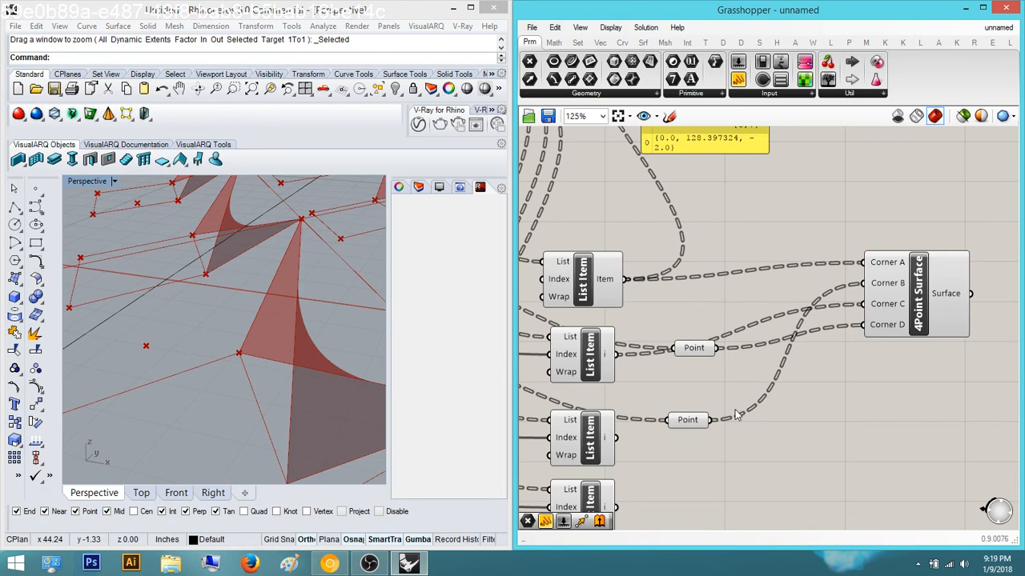
{"action": "left_click_drag", "start_coordinate": [736, 414], "coordinate": [733, 414]}
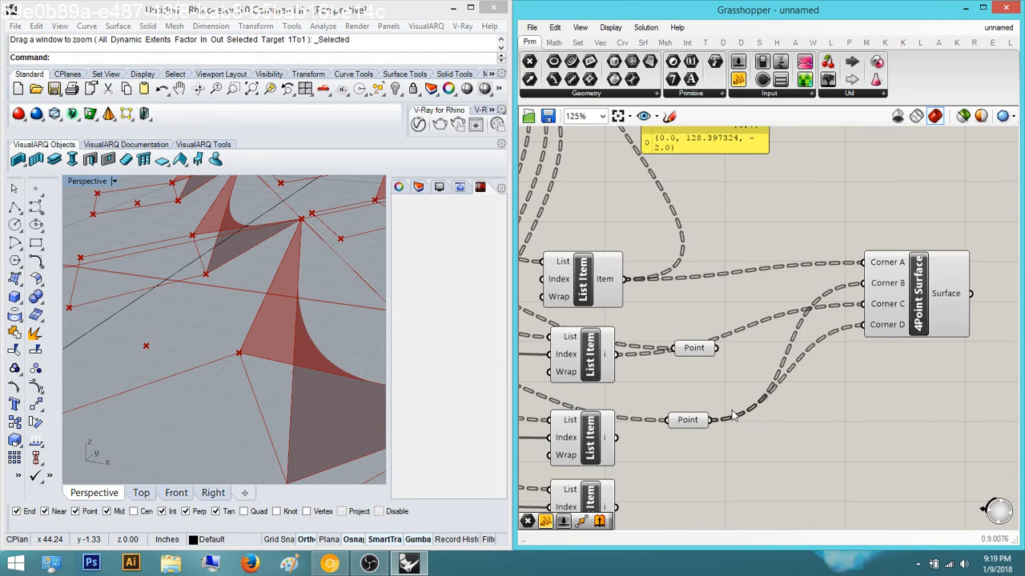
{"action": "key", "text": "ctrl+z"}
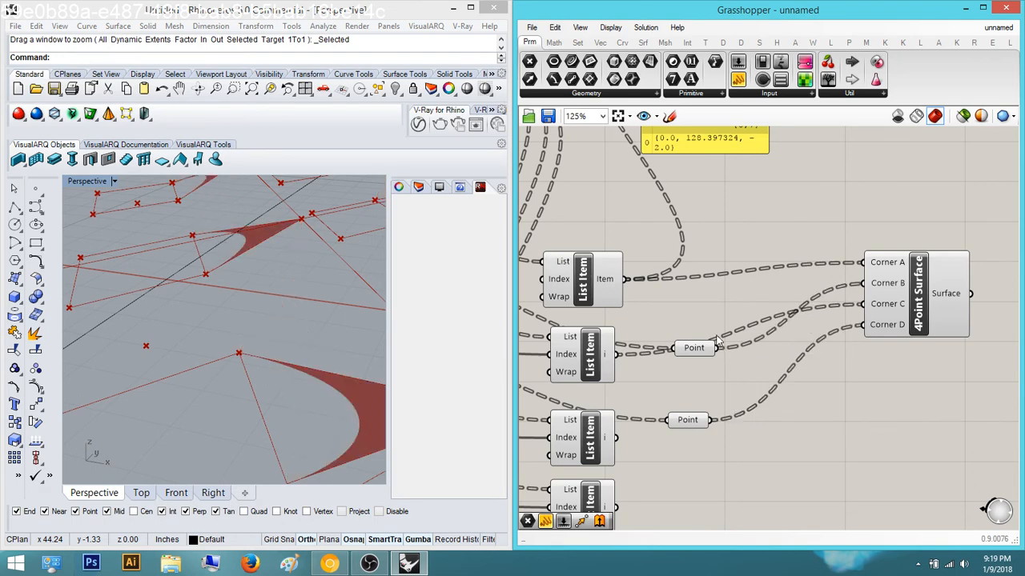
Reconnect the topmost List Item to Corner B and the upper Point to Corner A, and check the surfaces in the Perspective viewport
{"action": "right_click_drag", "start_coordinate": [561, 273], "coordinate": [605, 274]}
{"action": "left_click", "coordinate": [605, 274]}
{"action": "right_click_drag", "start_coordinate": [855, 295], "coordinate": [833, 303]}
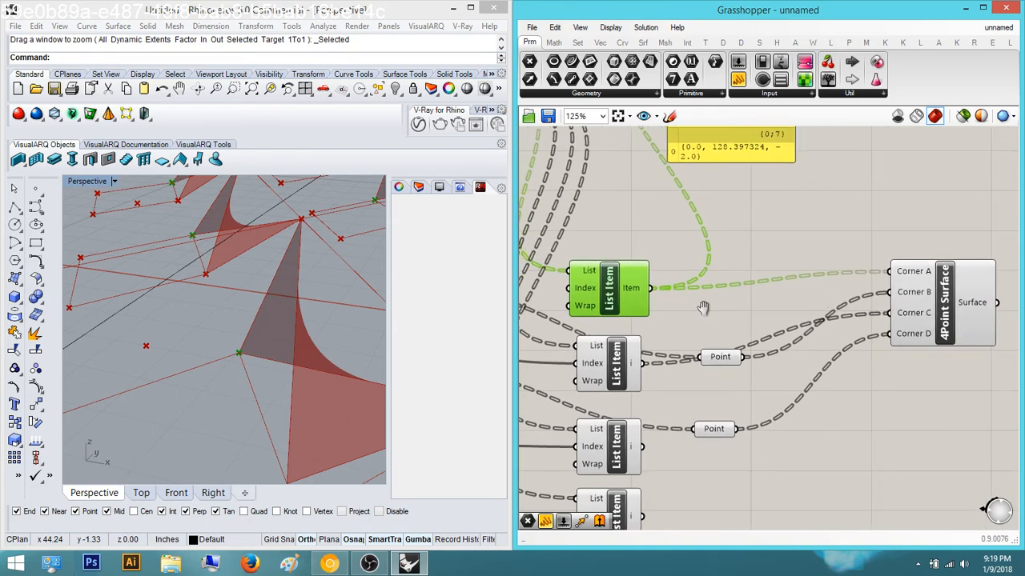
{"action": "right_click_drag", "start_coordinate": [659, 299], "coordinate": [679, 300]}
{"action": "left_click_drag", "start_coordinate": [666, 289], "coordinate": [777, 302]}
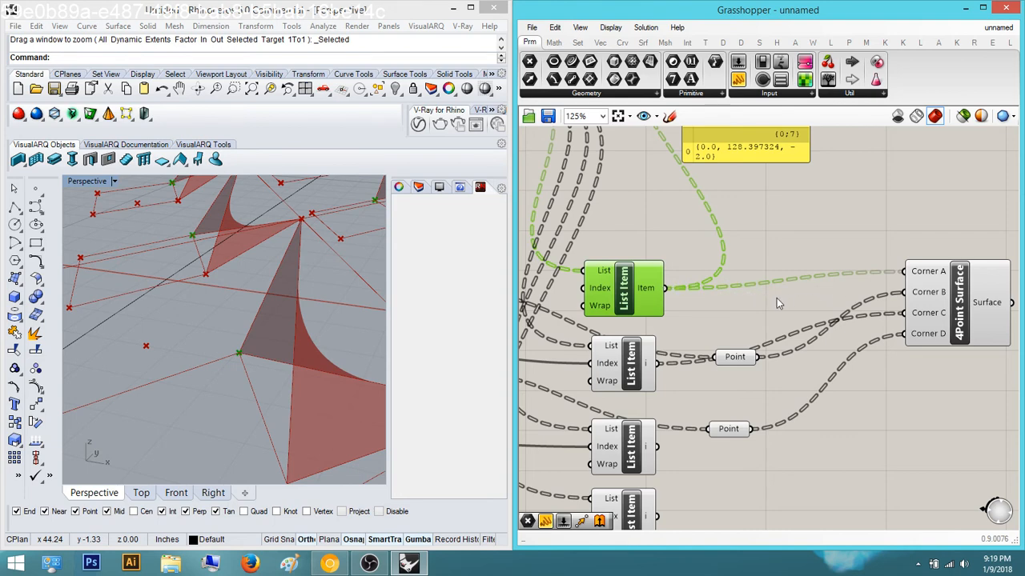
{"action": "left_click_drag", "start_coordinate": [671, 289], "coordinate": [903, 292]}
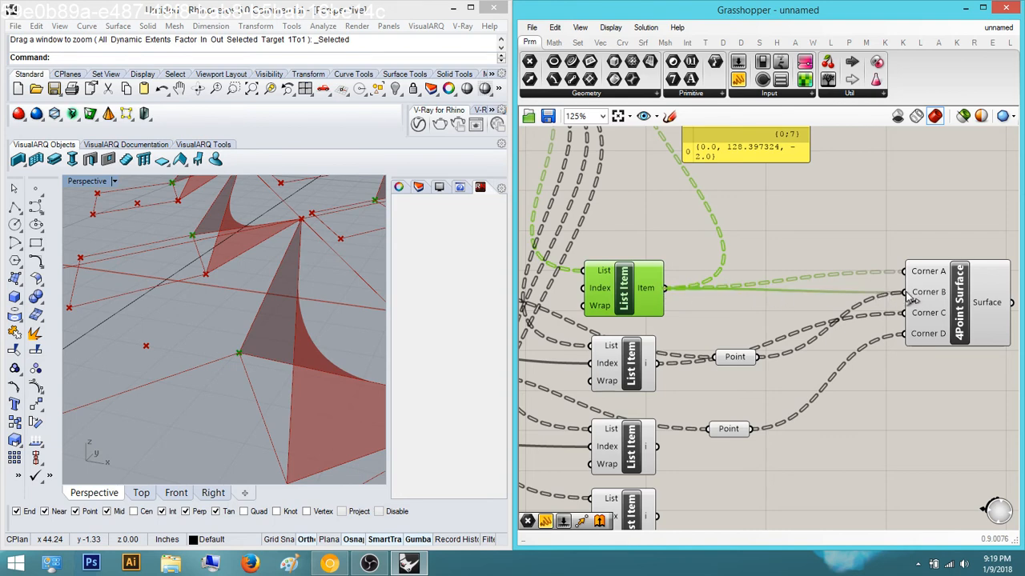
{"action": "left_click_drag", "start_coordinate": [757, 357], "coordinate": [903, 272]}
{"action": "right_click_drag", "start_coordinate": [832, 295], "coordinate": [762, 299]}
{"action": "left_click", "coordinate": [906, 303]}
{"action": "scroll", "coordinate": [293, 313], "scroll_direction": "down", "scroll_amount": 5}
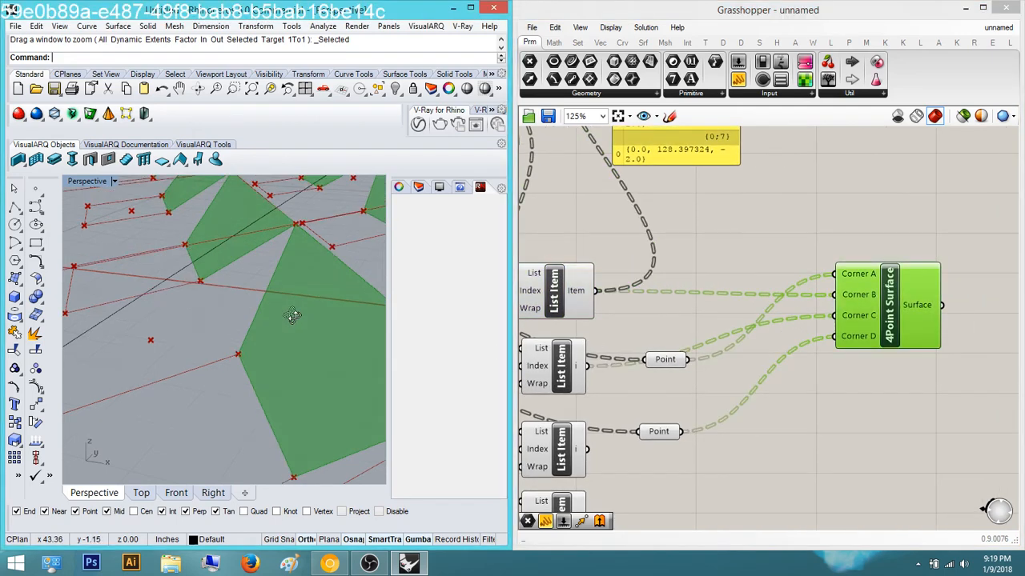
Move the upper Point parameter slightly up, away from the second List Item's output wire
{"action": "right_click_drag", "start_coordinate": [680, 361], "coordinate": [736, 368]}
{"action": "left_click_drag", "start_coordinate": [737, 367], "coordinate": [729, 343]}
{"action": "right_click_drag", "start_coordinate": [642, 339], "coordinate": [742, 338]}
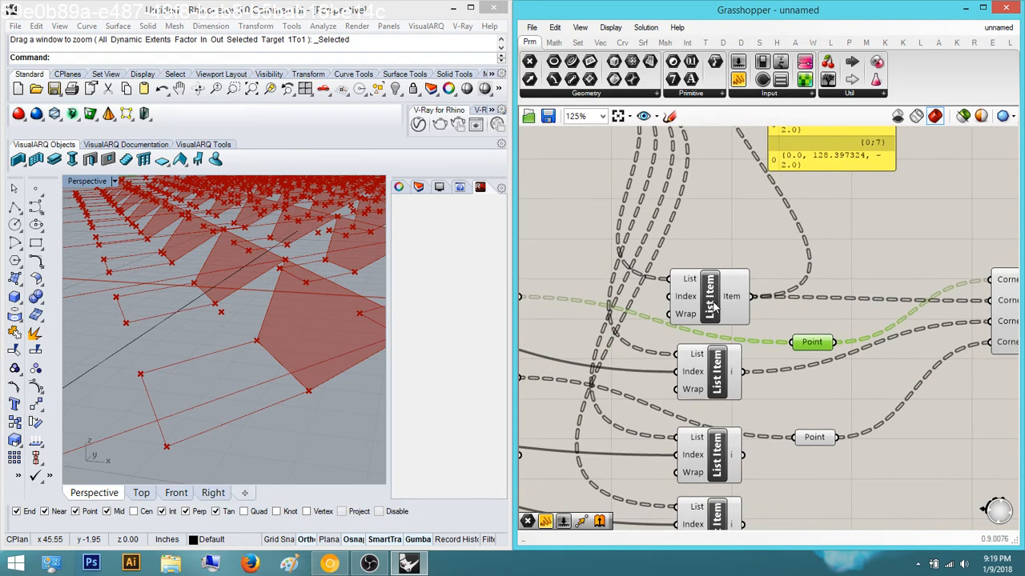
Highlight the topmost List Item and the upper Point in turn to compare their corner positions on the surfaces in Perspective
{"action": "left_click", "coordinate": [713, 306]}
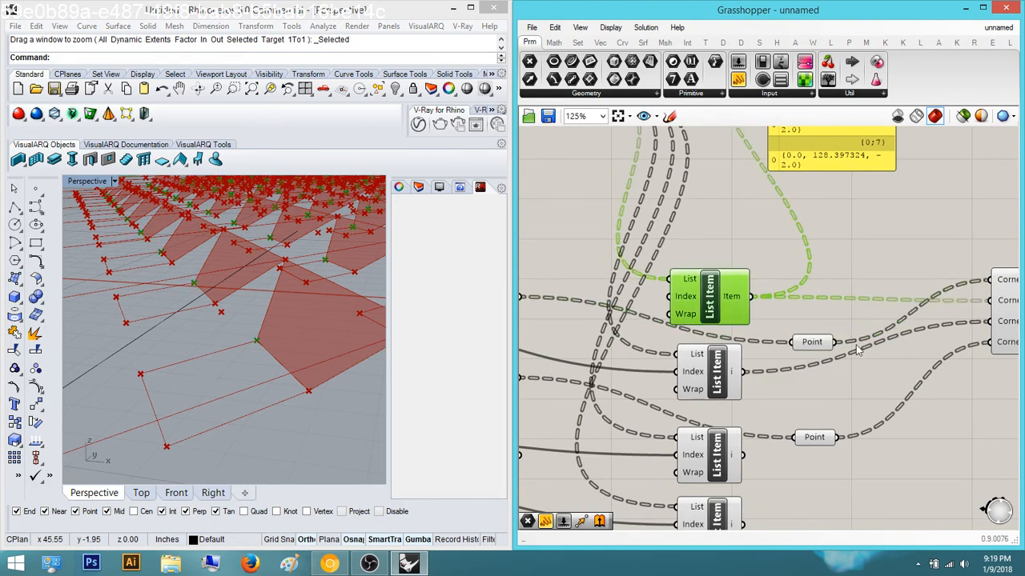
{"action": "left_click", "coordinate": [811, 344]}
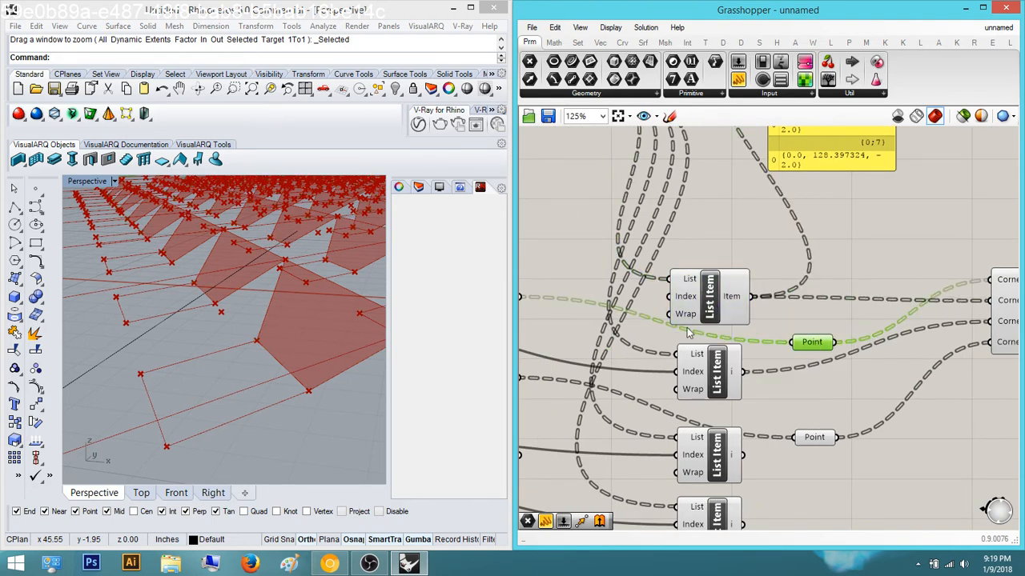
{"action": "scroll", "coordinate": [311, 329], "scroll_direction": "up", "scroll_amount": 2}
{"action": "scroll", "coordinate": [311, 328], "scroll_direction": "down", "scroll_amount": 5}
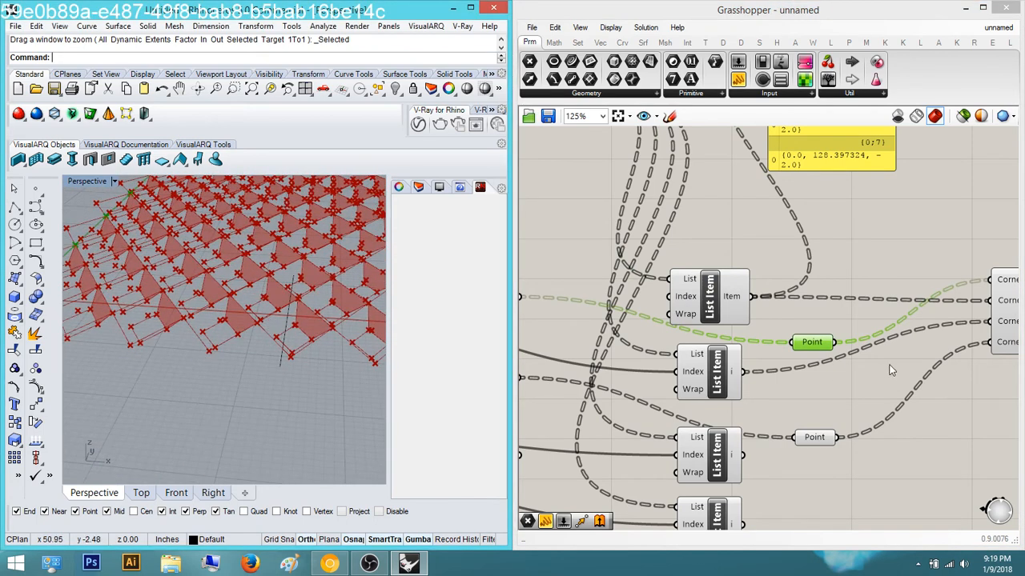
{"action": "right_click_drag", "start_coordinate": [848, 360], "coordinate": [810, 378]}
{"action": "left_click", "coordinate": [648, 317]}
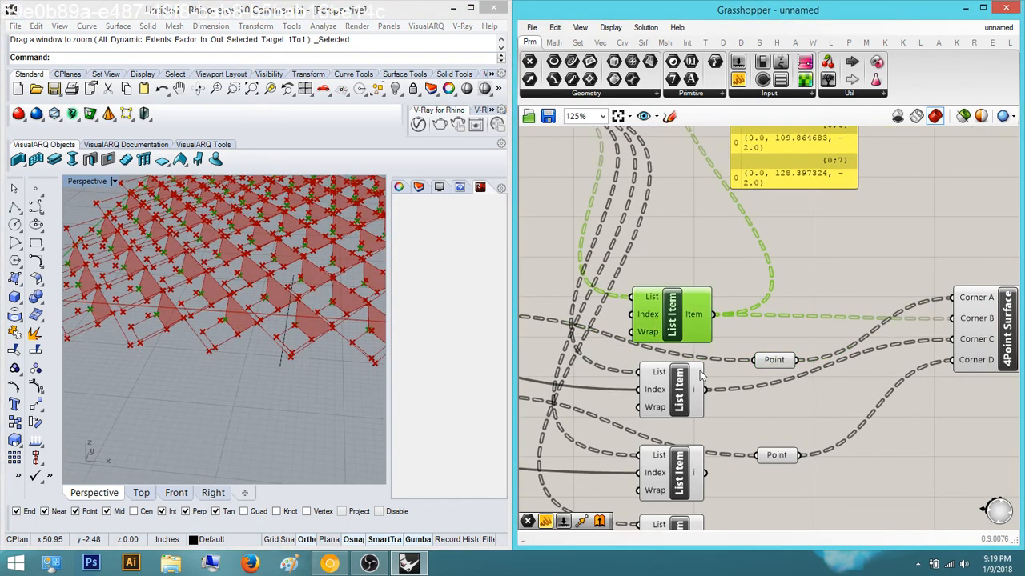
Connect the original curve's first List Item directly to Corner A of the 4Point Surface and delete the upper Point parameter
{"action": "right_click_drag", "start_coordinate": [734, 396], "coordinate": [816, 395]}
{"action": "left_click", "coordinate": [816, 395]}
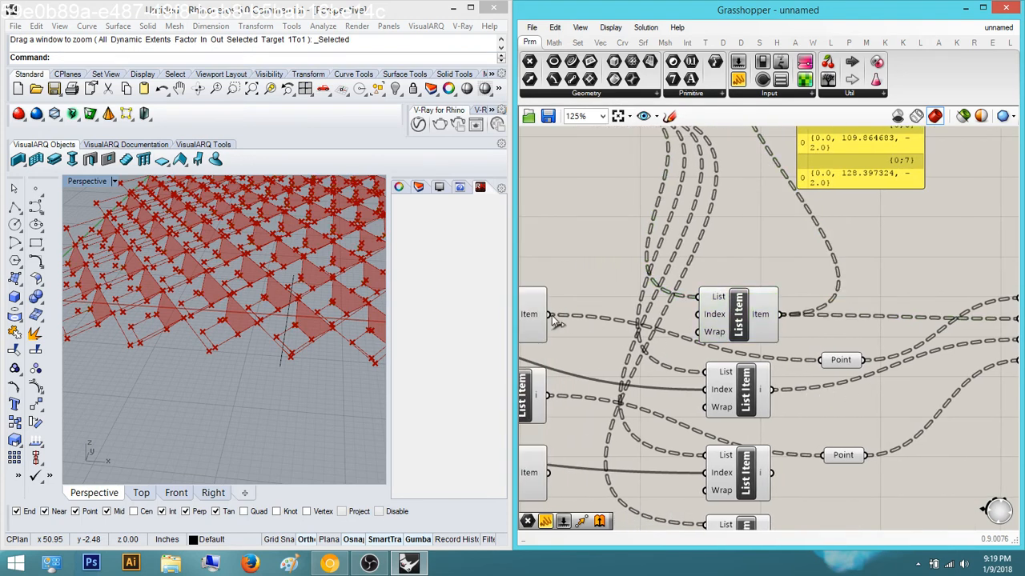
{"action": "scroll", "coordinate": [557, 321], "scroll_direction": "down", "scroll_amount": 2}
{"action": "left_click_drag", "start_coordinate": [562, 319], "coordinate": [944, 312]}
{"action": "right_click_drag", "start_coordinate": [806, 373], "coordinate": [774, 374]}
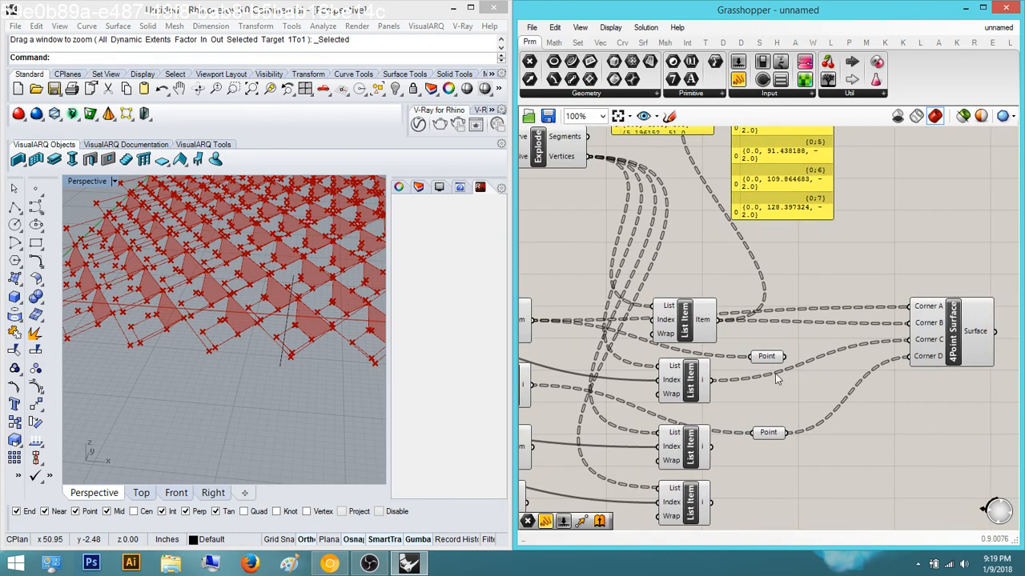
{"action": "scroll", "coordinate": [777, 380], "scroll_direction": "up", "scroll_amount": 2}
{"action": "left_click", "coordinate": [764, 354]}
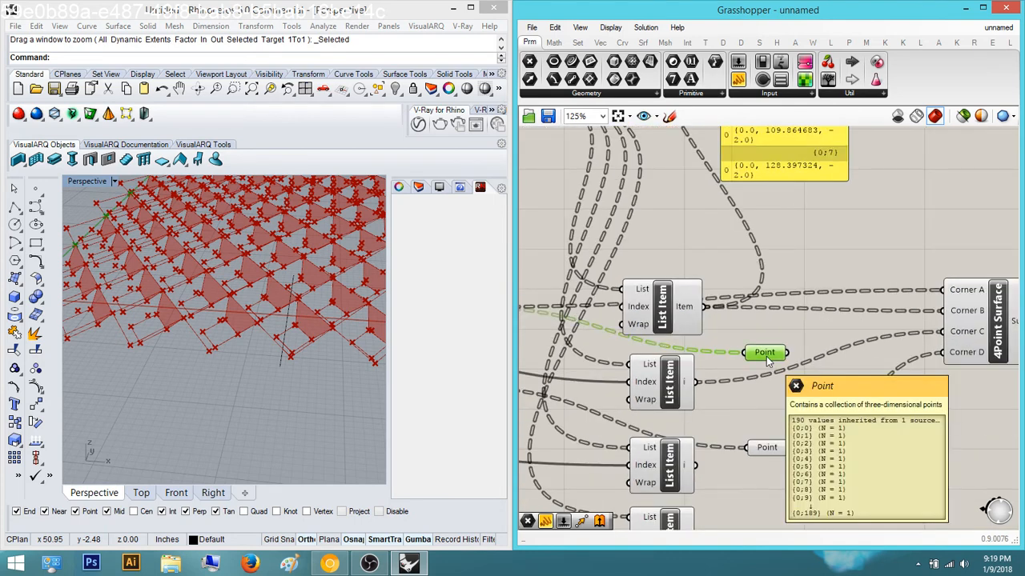
{"action": "key", "text": "Delete"}
Highlight the first List Items of the original and moved curves in turn and compare their vertices in the Top viewport
{"action": "right_click_drag", "start_coordinate": [591, 347], "coordinate": [683, 342]}
{"action": "left_click", "coordinate": [534, 306]}
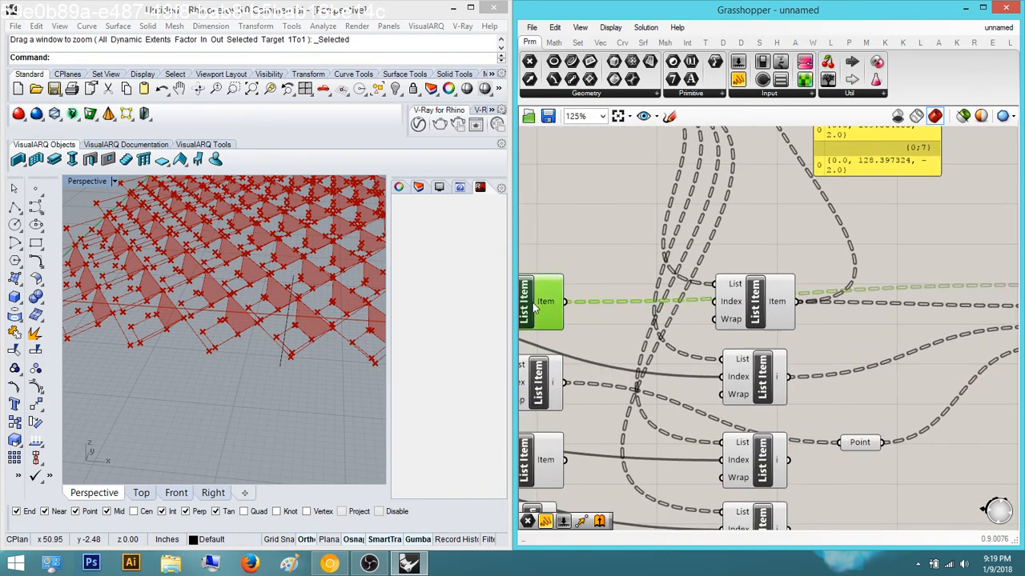
{"action": "scroll", "coordinate": [271, 318], "scroll_direction": "up", "scroll_amount": 2}
{"action": "left_click", "coordinate": [140, 492]}
{"action": "scroll", "coordinate": [205, 362], "scroll_direction": "down", "scroll_amount": 2}
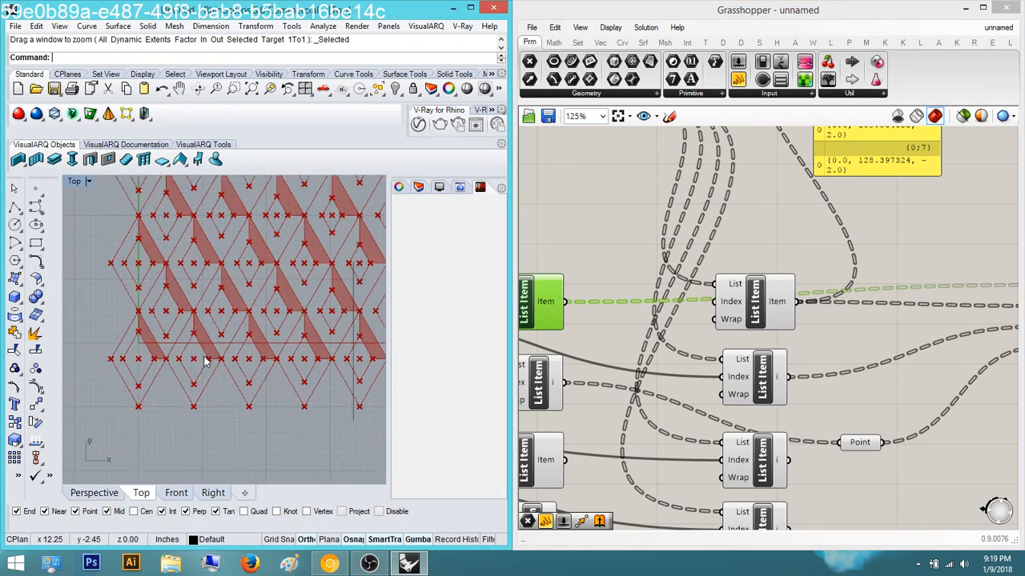
{"action": "scroll", "coordinate": [206, 361], "scroll_direction": "down", "scroll_amount": 2}
{"action": "right_click_drag", "start_coordinate": [206, 362], "coordinate": [231, 345]}
{"action": "right_click_drag", "start_coordinate": [768, 305], "coordinate": [734, 291]}
{"action": "left_click", "coordinate": [734, 291]}
{"action": "scroll", "coordinate": [782, 358], "scroll_direction": "down", "scroll_amount": 2}
{"action": "right_click_drag", "start_coordinate": [827, 360], "coordinate": [847, 324]}
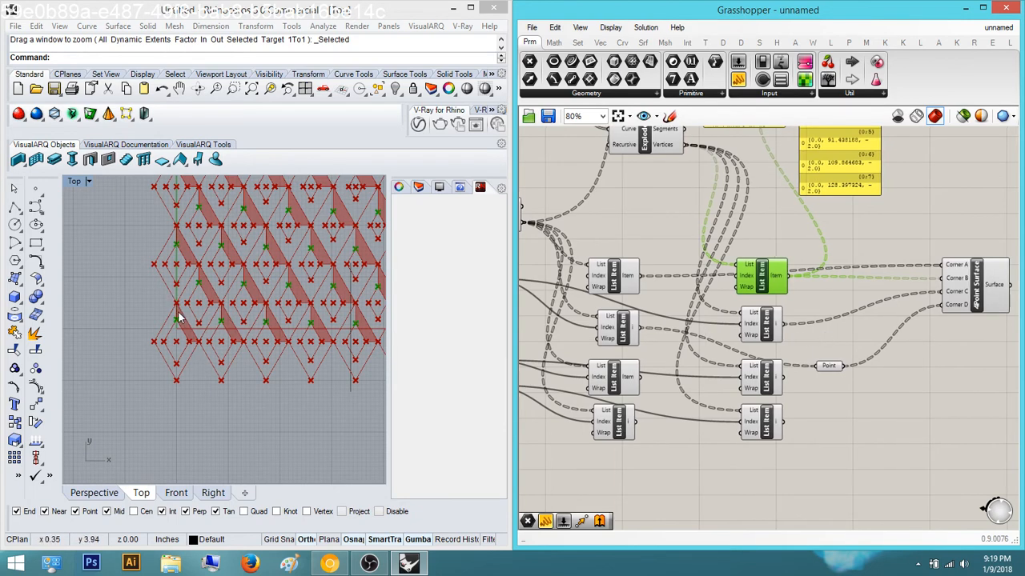
{"action": "right_click_drag", "start_coordinate": [236, 337], "coordinate": [197, 332]}
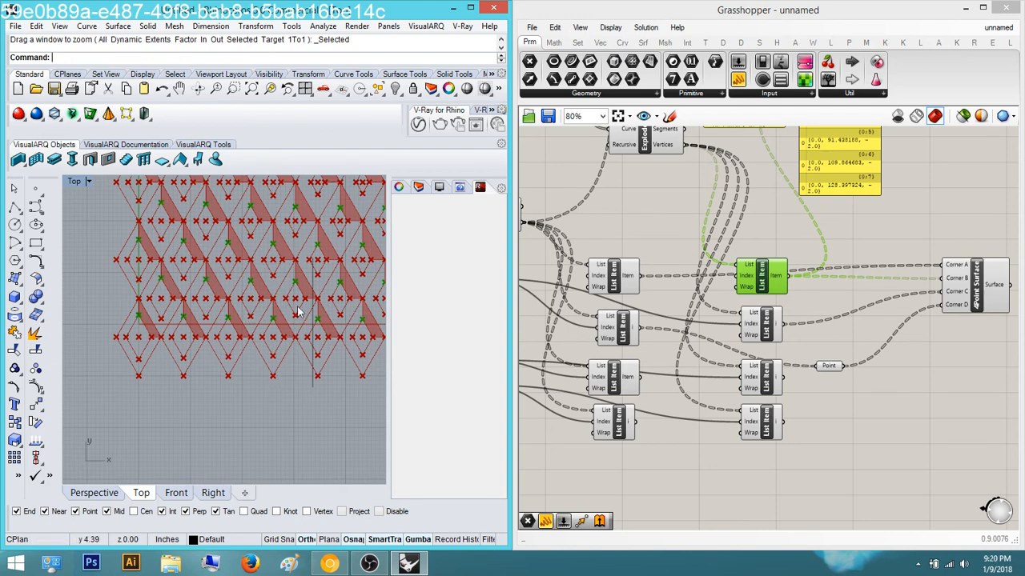
{"action": "right_click_drag", "start_coordinate": [851, 330], "coordinate": [795, 327]}
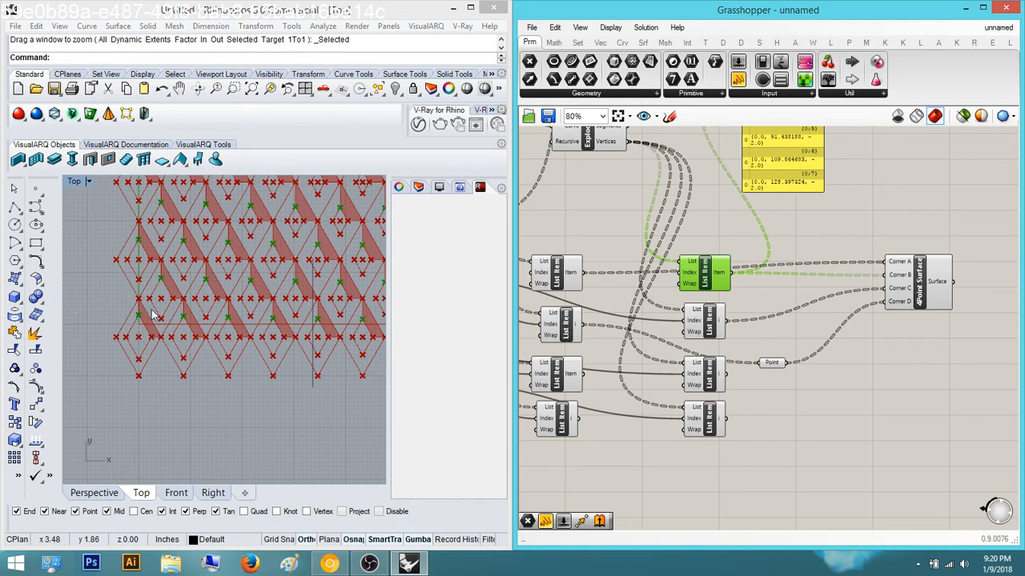
Delete the remaining Point parameter, wire the original curve's second List Item to Corner D, and check the surfaces
{"action": "left_click", "coordinate": [848, 372]}
{"action": "right_click_drag", "start_coordinate": [812, 365], "coordinate": [717, 368]}
{"action": "scroll", "coordinate": [717, 368], "scroll_direction": "up", "scroll_amount": 1}
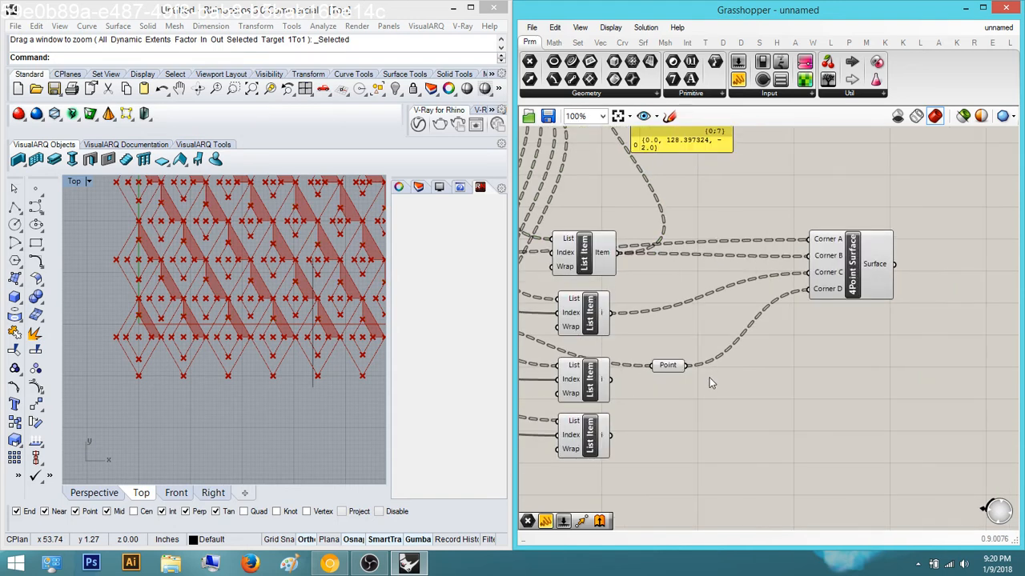
{"action": "left_click_drag", "start_coordinate": [709, 378], "coordinate": [663, 345]}
{"action": "scroll", "coordinate": [664, 345], "scroll_direction": "down", "scroll_amount": 2}
{"action": "right_click_drag", "start_coordinate": [663, 345], "coordinate": [810, 358]}
{"action": "key", "text": "Delete"}
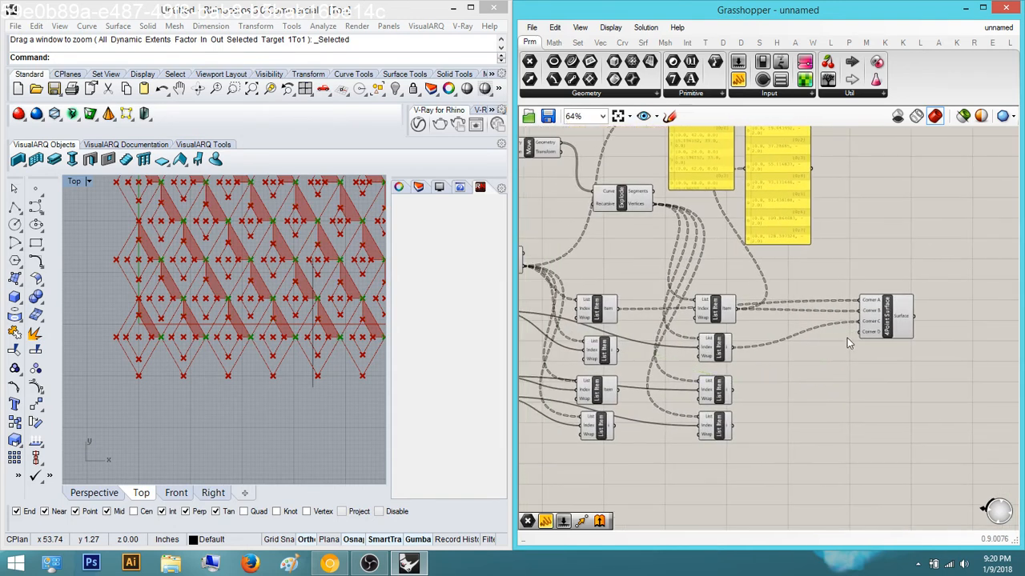
{"action": "left_click_drag", "start_coordinate": [858, 332], "coordinate": [615, 350]}
{"action": "right_click_drag", "start_coordinate": [790, 374], "coordinate": [743, 371]}
{"action": "left_click", "coordinate": [815, 328]}
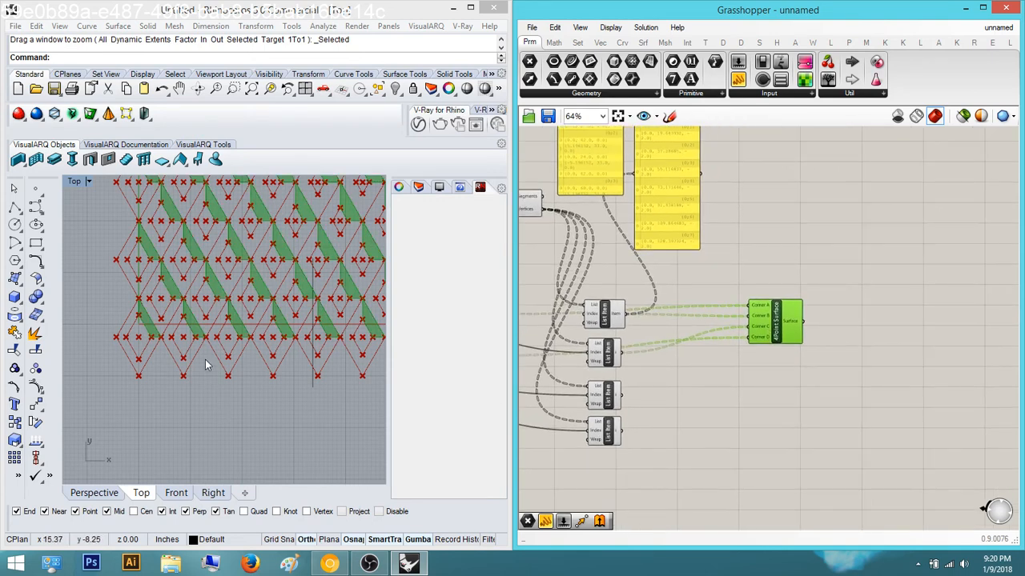
Add a second 4Point Surface component and place it below the existing one
{"action": "double_click", "coordinate": [667, 433]}
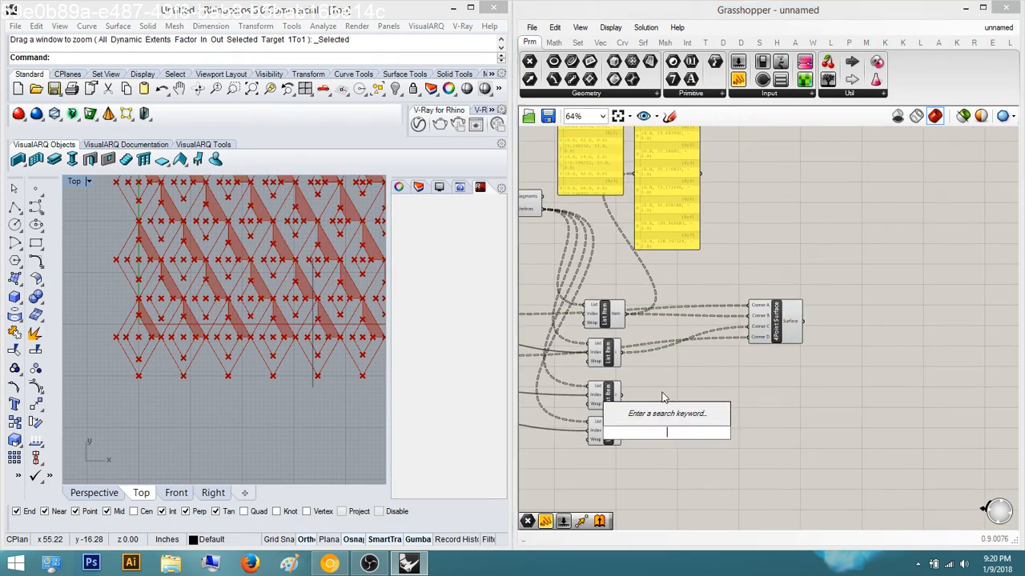
{"action": "type", "text": "4p"}
{"action": "key", "text": "Down"}
{"action": "key", "text": "Down"}
{"action": "key", "text": "Down"}
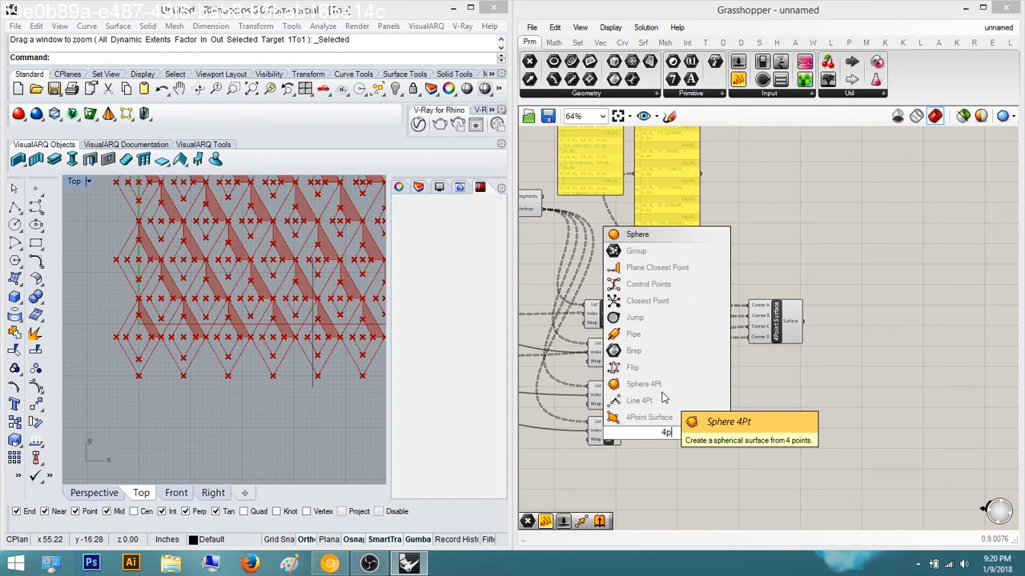
{"action": "key", "text": "Up"}
{"action": "key", "text": "Return"}
{"action": "left_click_drag", "start_coordinate": [678, 450], "coordinate": [780, 404]}
Duplicate the new 4Point Surface twice and arrange all four surface components in an aligned vertical column
{"action": "key", "text": "ctrl+c"}
{"action": "key", "text": "ctrl+v"}
{"action": "key", "text": "ctrl+v"}
{"action": "right_click_drag", "start_coordinate": [799, 432], "coordinate": [778, 373]}
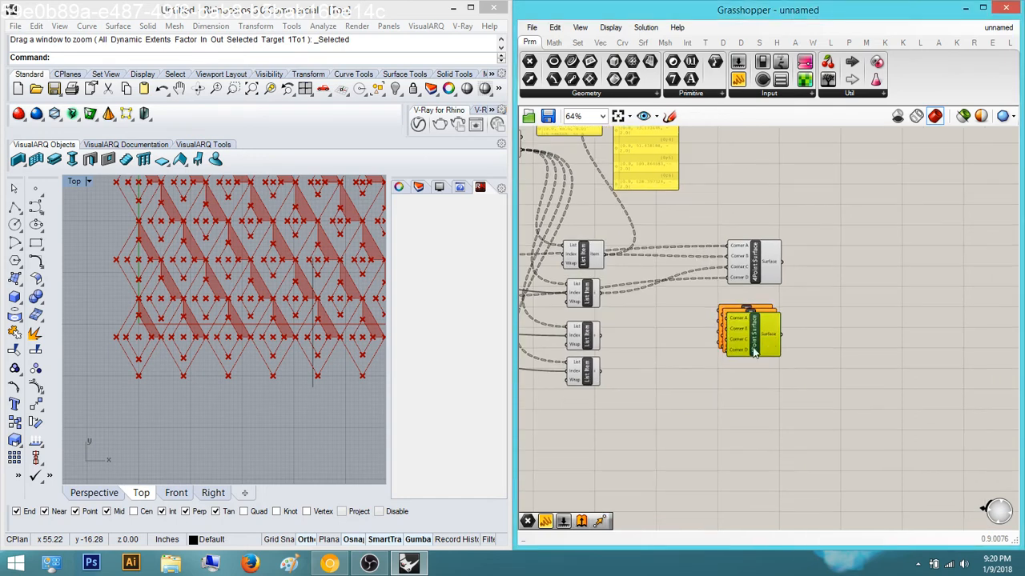
{"action": "left_click_drag", "start_coordinate": [756, 346], "coordinate": [762, 500]}
{"action": "left_click", "coordinate": [770, 365]}
{"action": "left_click_drag", "start_coordinate": [770, 370], "coordinate": [775, 265]}
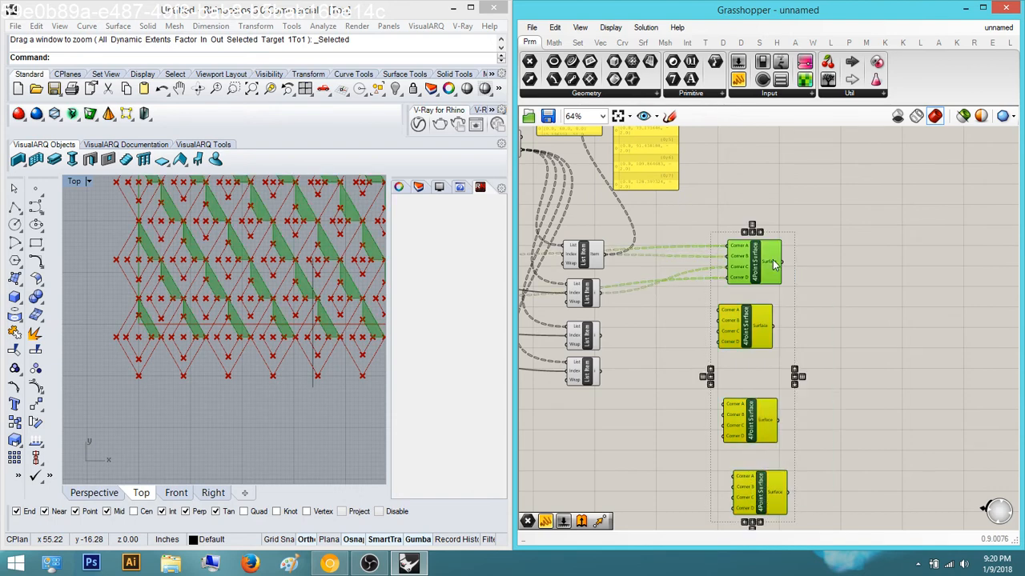
{"action": "left_click", "coordinate": [751, 233]}
{"action": "left_click", "coordinate": [906, 288]}
{"action": "right_click_drag", "start_coordinate": [760, 337], "coordinate": [809, 364]}
{"action": "scroll", "coordinate": [807, 365], "scroll_direction": "up", "scroll_amount": 2}
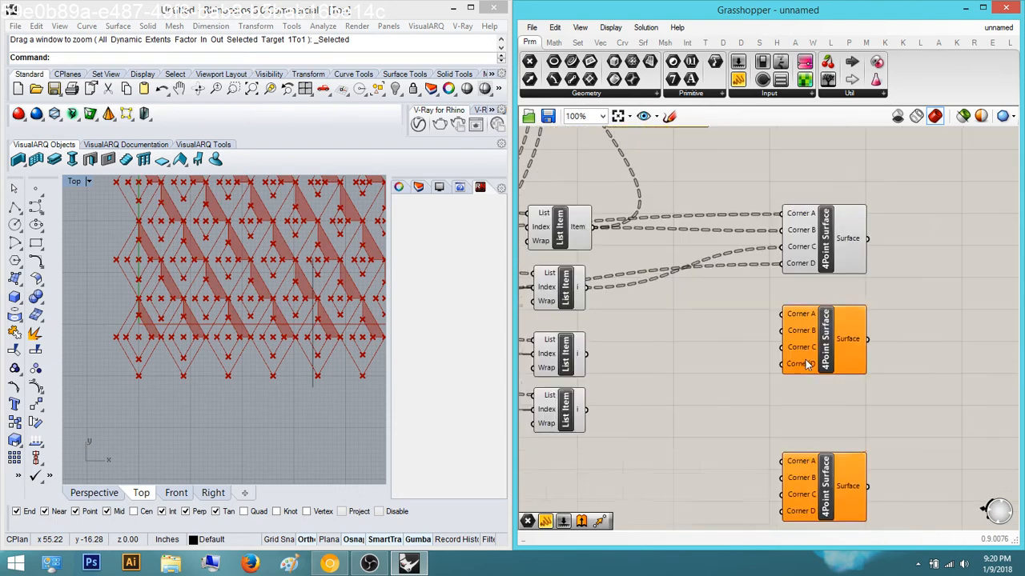
Connect the moved curve's second List Item to Corner A and its third List Item to Corner B of the second 4Point Surface
{"action": "right_click_drag", "start_coordinate": [729, 362], "coordinate": [831, 382]}
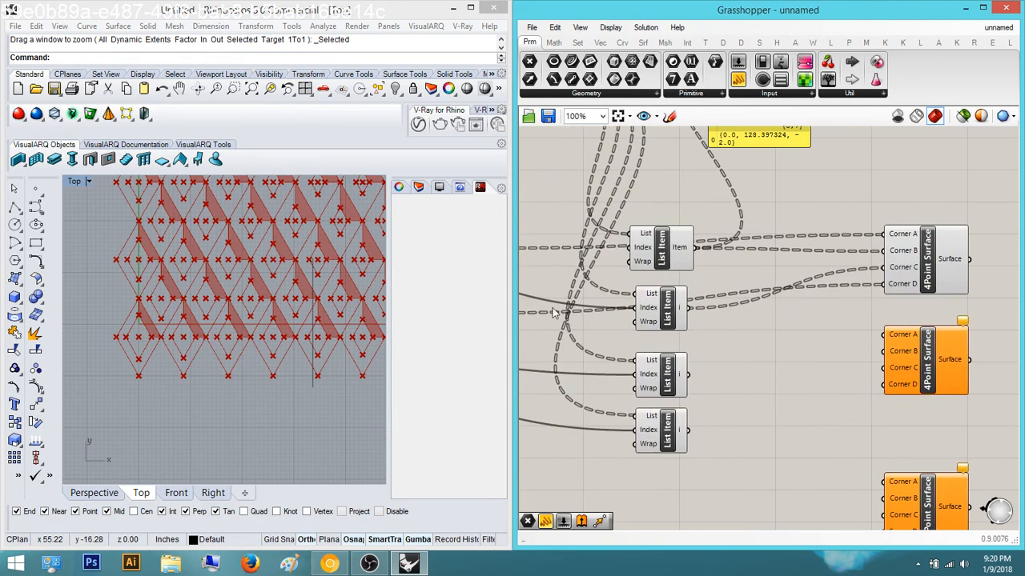
{"action": "left_click", "coordinate": [663, 317]}
{"action": "left_click_drag", "start_coordinate": [685, 308], "coordinate": [883, 335]}
{"action": "left_click", "coordinate": [659, 379]}
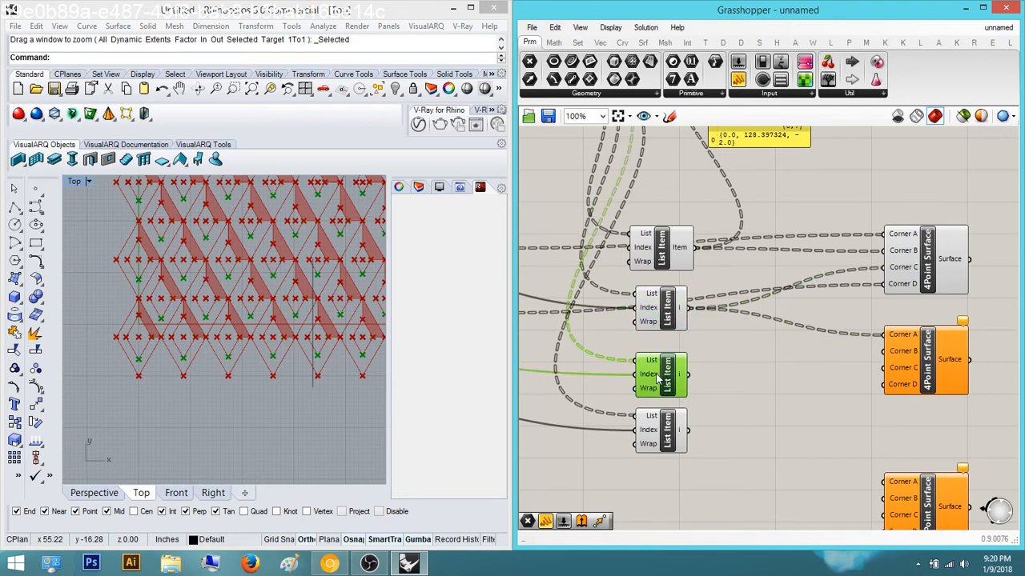
{"action": "left_click_drag", "start_coordinate": [686, 374], "coordinate": [881, 353]}
{"action": "right_click_drag", "start_coordinate": [705, 373], "coordinate": [845, 386]}
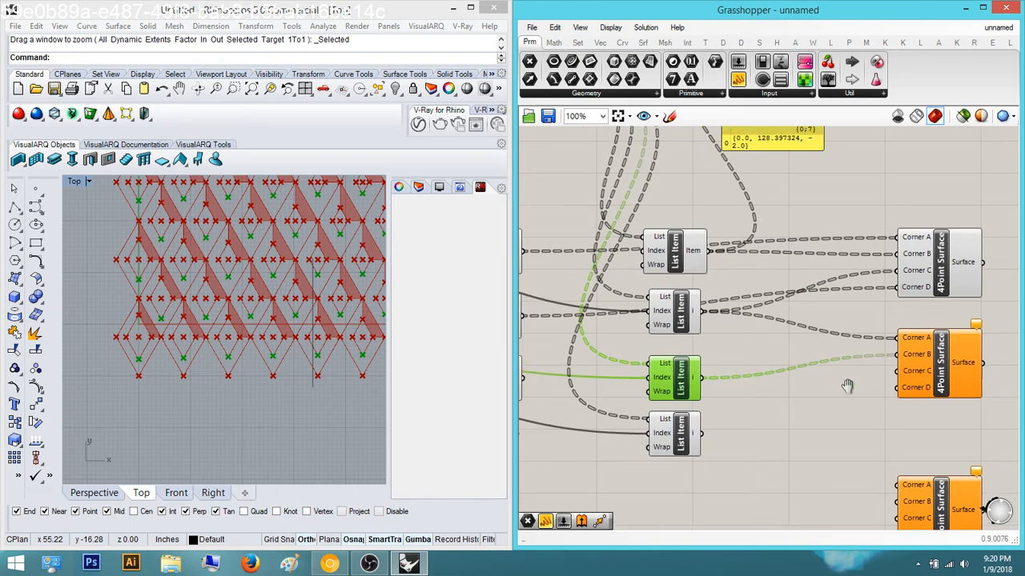
Connect the original curve's second List Item to Corner C and its third List Item to Corner D of the second 4Point Surface
{"action": "right_click_drag", "start_coordinate": [729, 404], "coordinate": [686, 421]}
{"action": "left_click", "coordinate": [587, 345]}
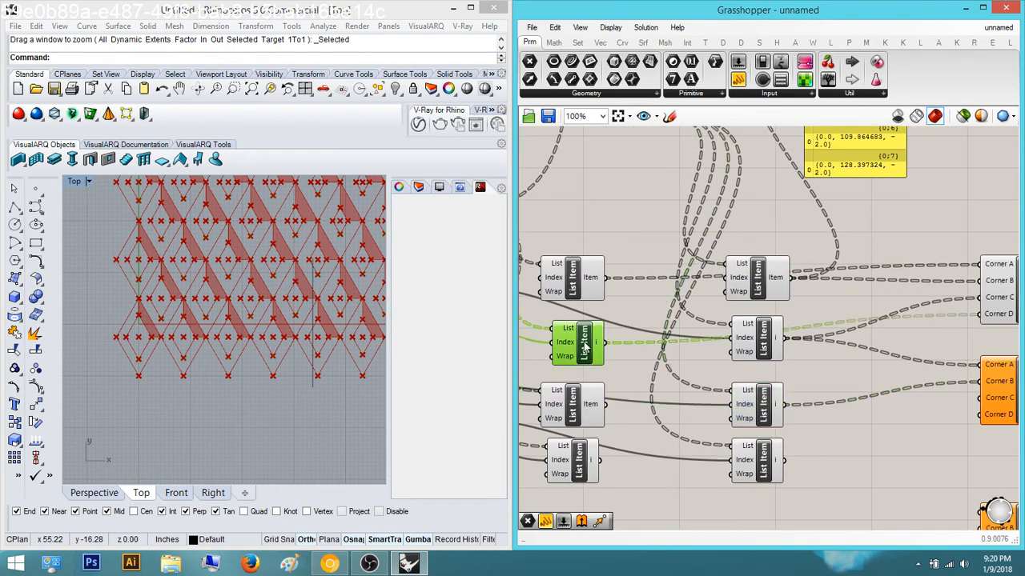
{"action": "left_click_drag", "start_coordinate": [615, 349], "coordinate": [606, 405]}
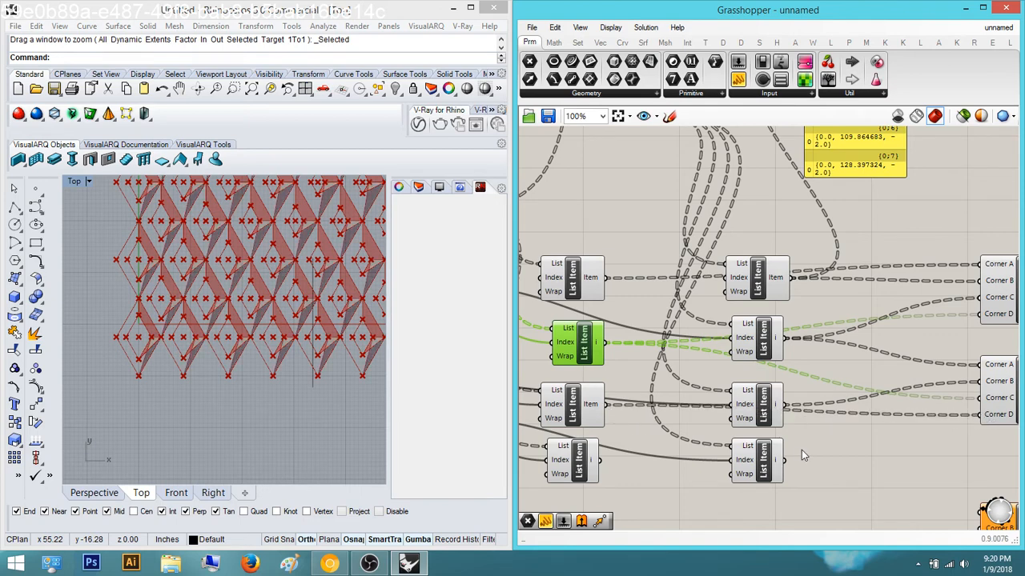
Swap the second 4Point Surface's last two inputs, wiring the original curve's third List Item to Corner C and its second to Corner D
{"action": "right_click_drag", "start_coordinate": [829, 430], "coordinate": [678, 409]}
{"action": "right_click_drag", "start_coordinate": [852, 399], "coordinate": [980, 414]}
{"action": "left_click_drag", "start_coordinate": [582, 398], "coordinate": [954, 393]}
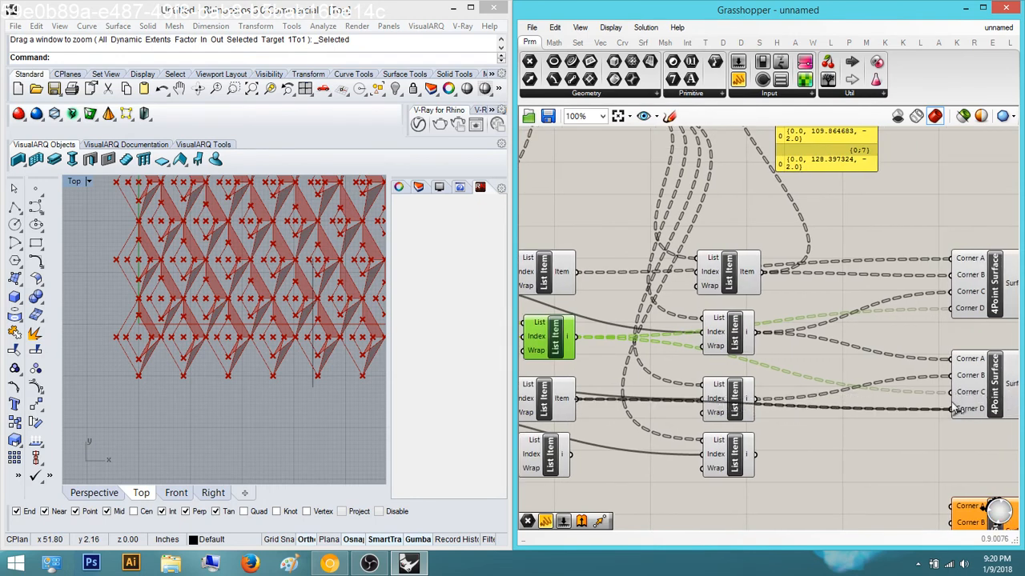
{"action": "left_click_drag", "start_coordinate": [575, 336], "coordinate": [952, 409]}
{"action": "left_click", "coordinate": [878, 446]}
{"action": "right_click_drag", "start_coordinate": [825, 442], "coordinate": [775, 444]}
{"action": "right_click_drag", "start_coordinate": [978, 390], "coordinate": [932, 387]}
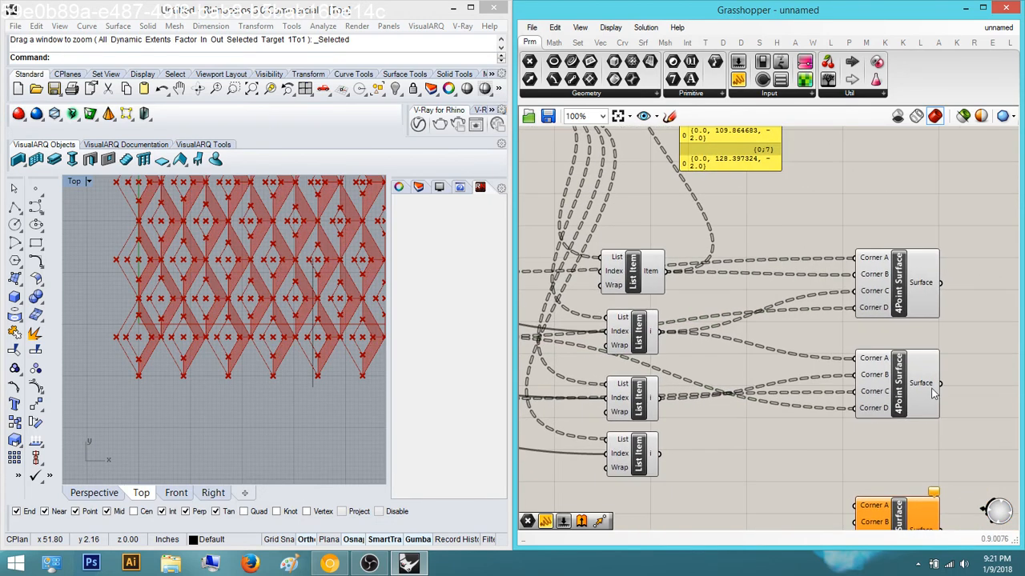
Highlight the second 4Point Surface to check its panels in the Top viewport
{"action": "left_click", "coordinate": [906, 391]}
{"action": "right_click_drag", "start_coordinate": [194, 354], "coordinate": [211, 337]}
{"action": "left_click", "coordinate": [908, 442]}
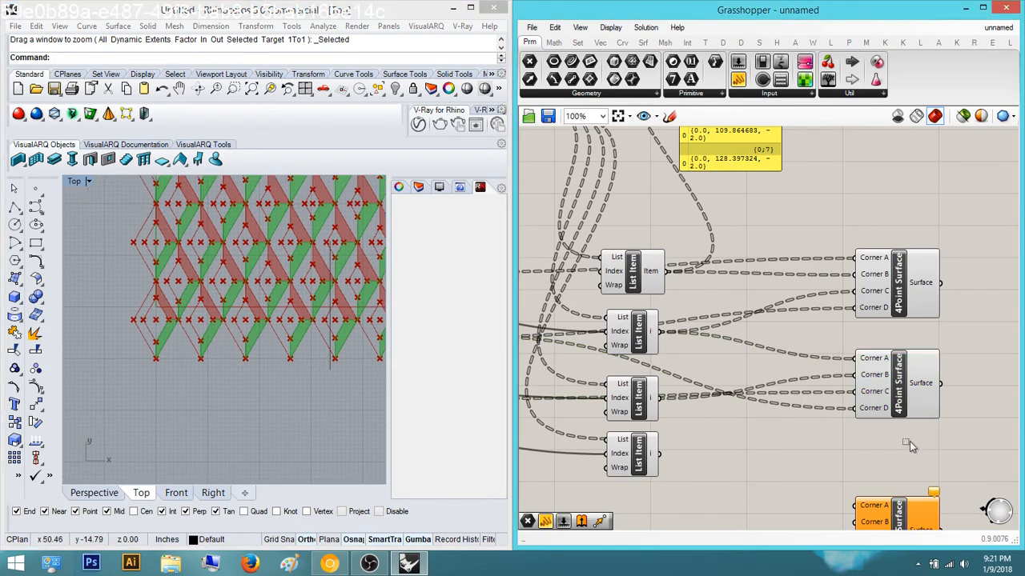
Move the third 4Point Surface slightly up and connect the moved curve's third and fourth List Items to its Corners A and B
{"action": "right_click_drag", "start_coordinate": [909, 446], "coordinate": [887, 385]}
{"action": "left_click", "coordinate": [871, 453]}
{"action": "left_click", "coordinate": [774, 493]}
{"action": "right_click_drag", "start_coordinate": [774, 493], "coordinate": [834, 492]}
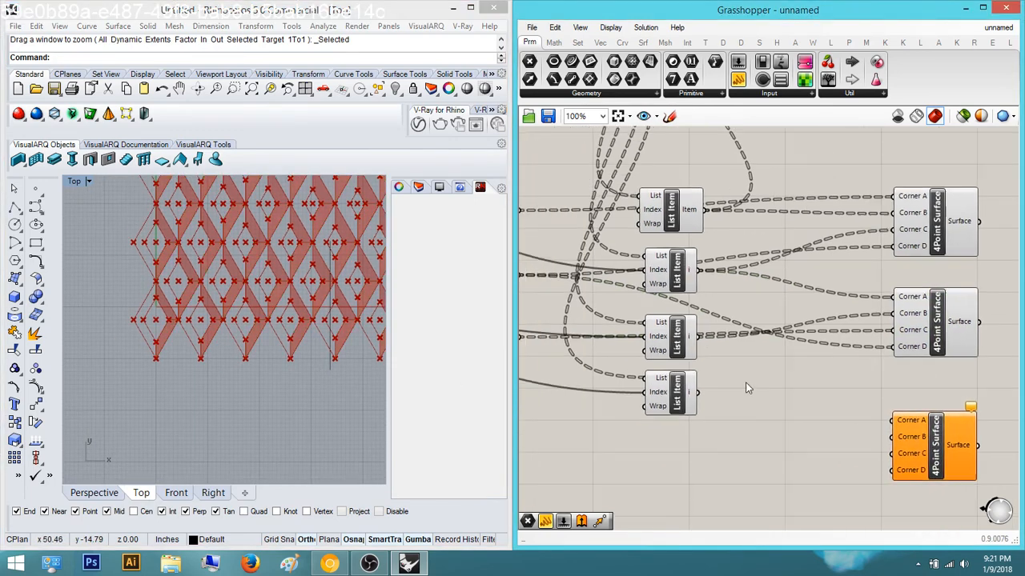
{"action": "left_click_drag", "start_coordinate": [698, 337], "coordinate": [893, 420]}
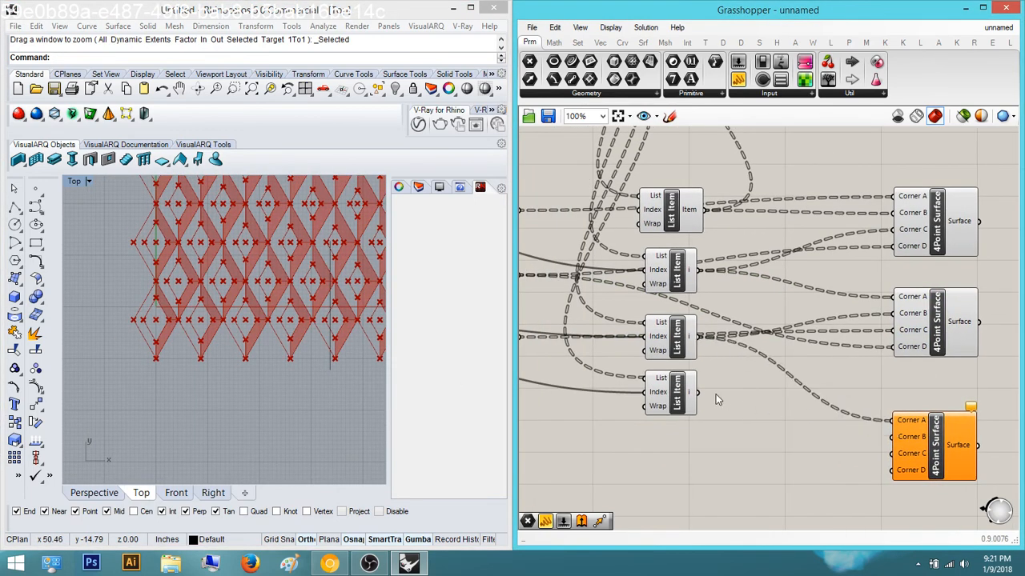
{"action": "left_click_drag", "start_coordinate": [698, 392], "coordinate": [893, 437]}
Wire the original curve's third and fourth List Items to Corners C and D of the third 4Point Surface, and inspect the surfaces closely
{"action": "scroll", "coordinate": [885, 446], "scroll_direction": "down", "scroll_amount": 3}
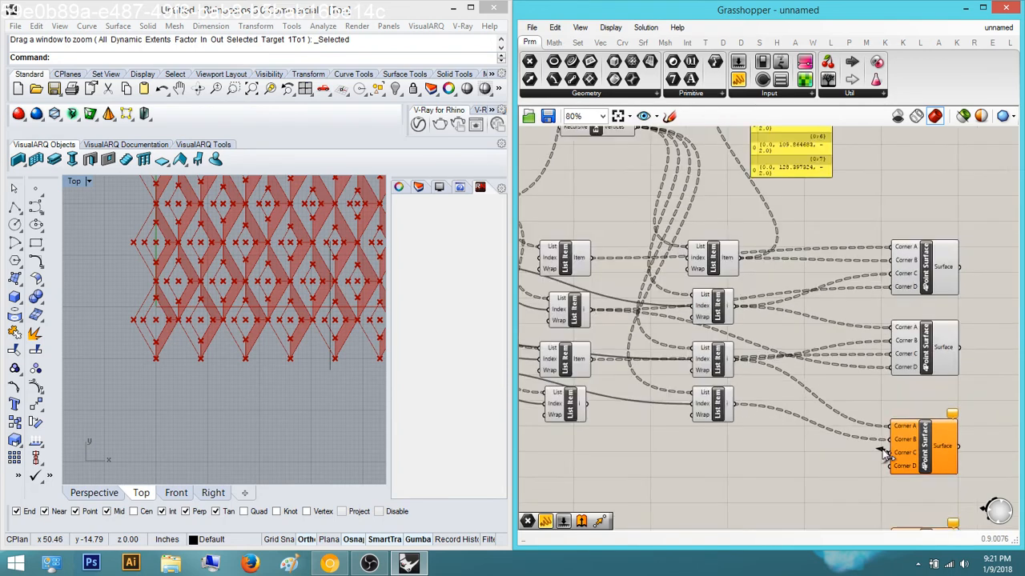
{"action": "left_click_drag", "start_coordinate": [643, 381], "coordinate": [893, 458]}
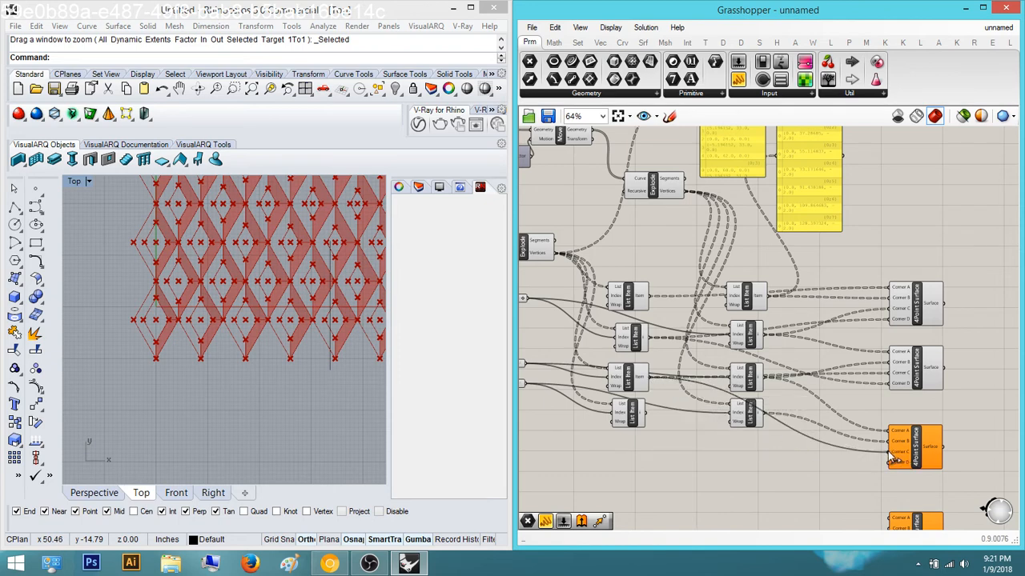
{"action": "left_click_drag", "start_coordinate": [646, 412], "coordinate": [890, 464]}
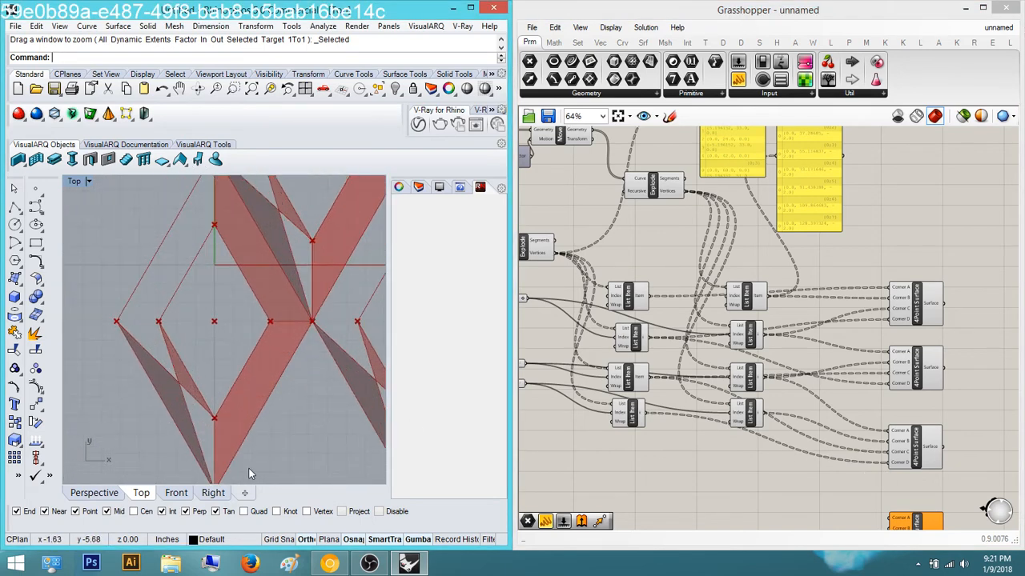
Swap the third 4Point Surface's last two inputs, wiring the original curve's fourth List Item to Corner C and its third to Corner D
{"action": "right_click_drag", "start_coordinate": [938, 442], "coordinate": [908, 424]}
{"action": "left_click_drag", "start_coordinate": [616, 390], "coordinate": [863, 435]}
{"action": "left_click_drag", "start_coordinate": [620, 357], "coordinate": [861, 443]}
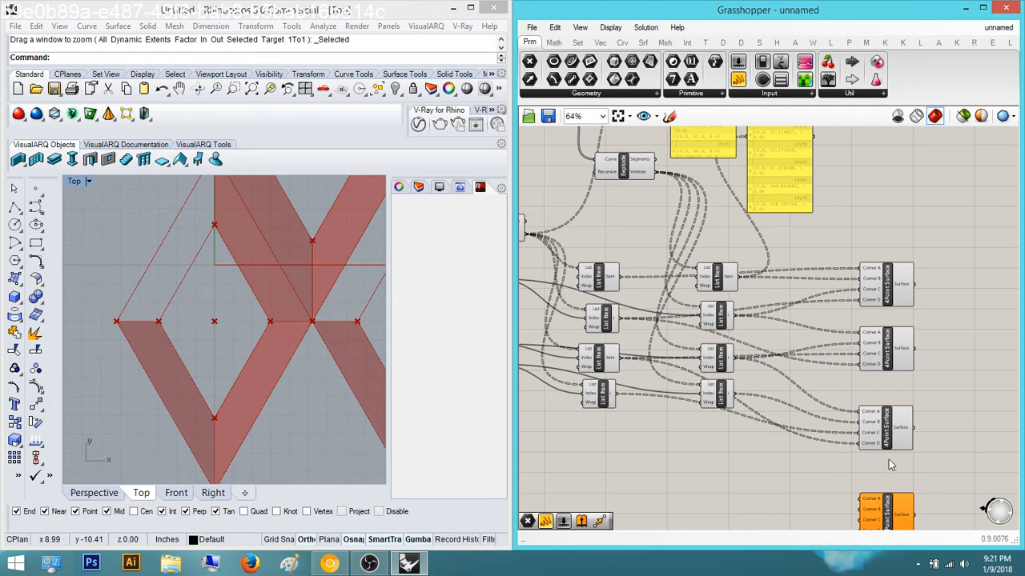
Move the fourth 4Point Surface up, closer beneath the third one
{"action": "right_click_drag", "start_coordinate": [884, 456], "coordinate": [841, 428]}
{"action": "left_click", "coordinate": [858, 405]}
{"action": "left_click_drag", "start_coordinate": [845, 485], "coordinate": [840, 458]}
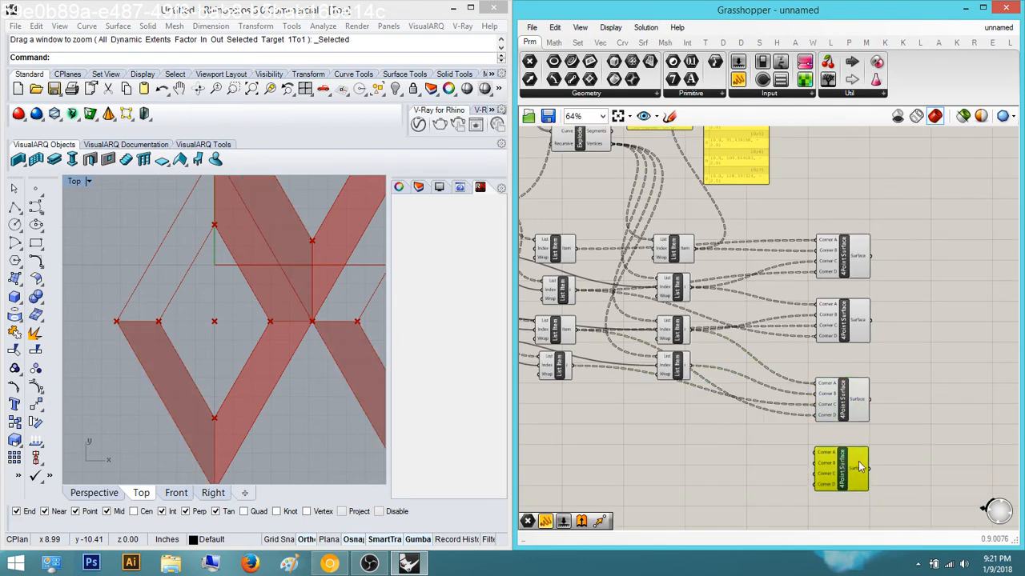
{"action": "left_click", "coordinate": [694, 436]}
{"action": "right_click_drag", "start_coordinate": [694, 437], "coordinate": [742, 455]}
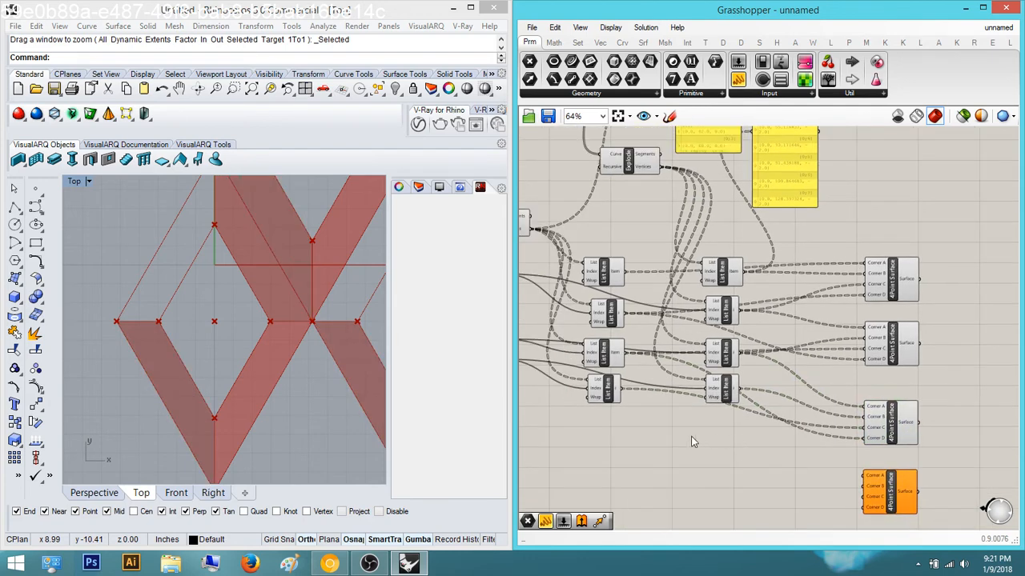
Wire the fourth 4Point Surface: moved curve's fourth List Item to Corner A, original's fourth to B, original's first to C, and moved's first to D
{"action": "left_click", "coordinate": [715, 394]}
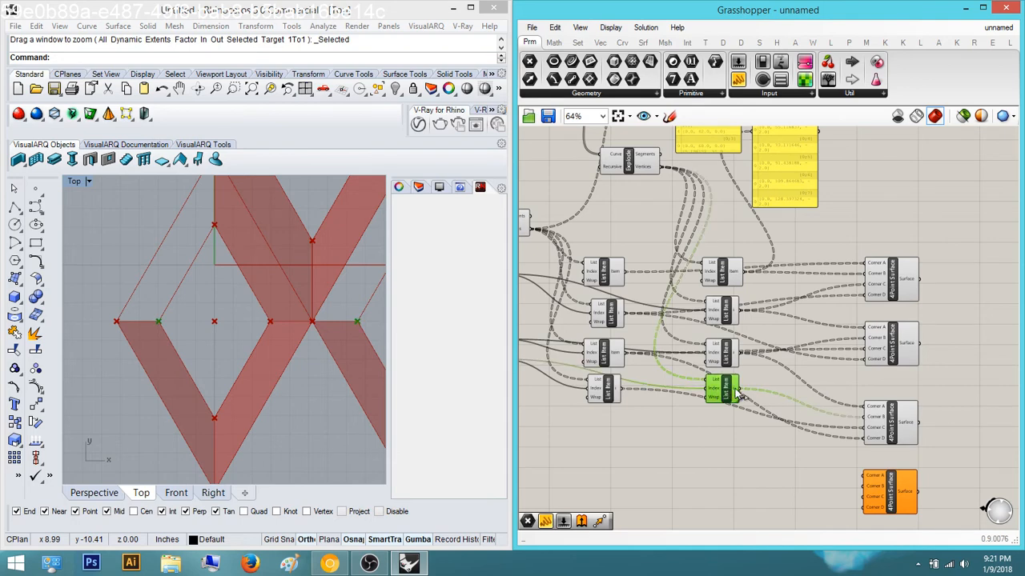
{"action": "left_click_drag", "start_coordinate": [737, 390], "coordinate": [866, 480]}
{"action": "left_click", "coordinate": [601, 390]}
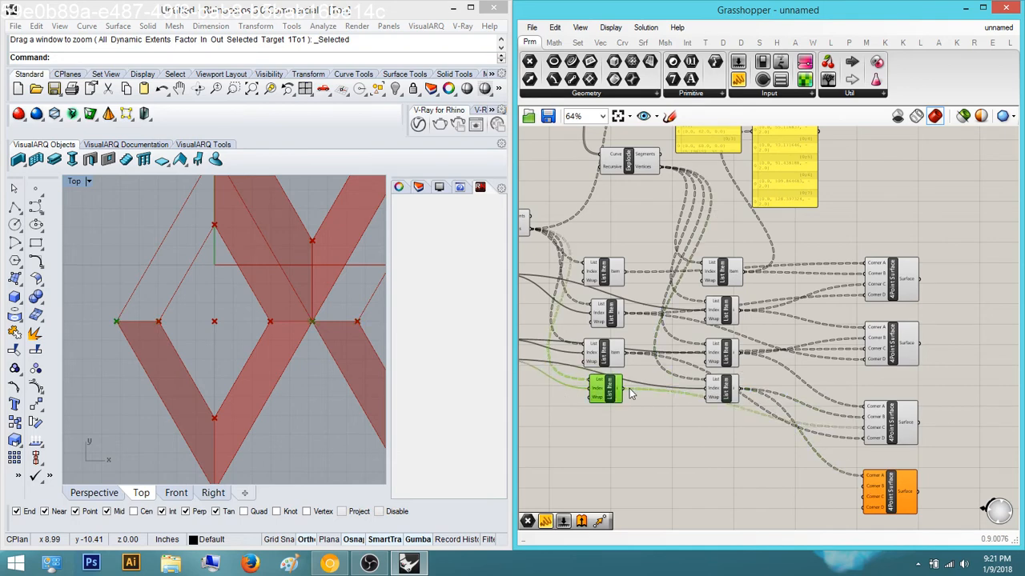
{"action": "left_click_drag", "start_coordinate": [624, 390], "coordinate": [632, 276]}
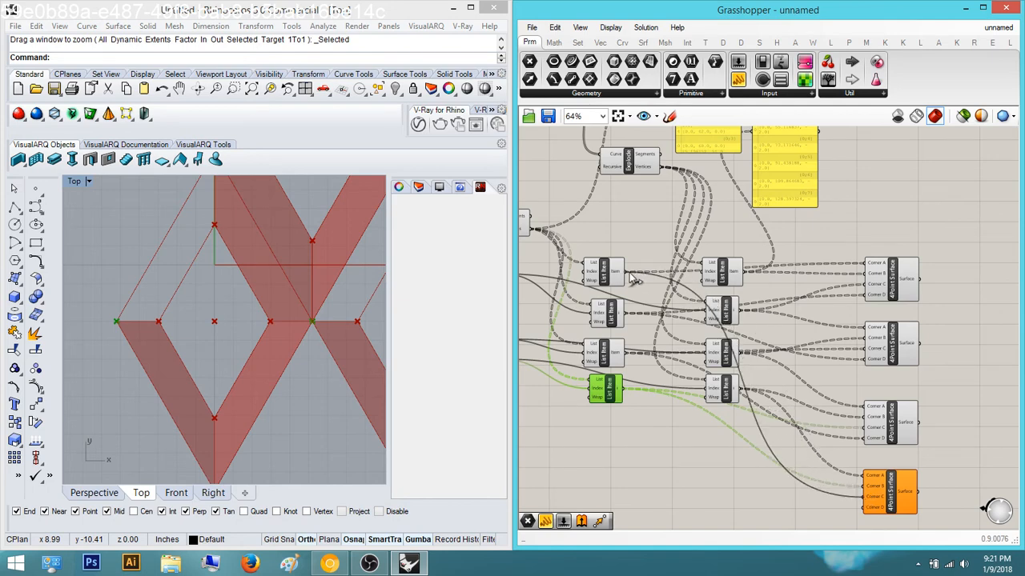
{"action": "mouse_move", "coordinate": [629, 274]}
{"action": "left_mouse_down"}
{"action": "mouse_move", "coordinate": [839, 510]}
{"action": "mouse_move", "coordinate": [722, 300]}
{"action": "mouse_move", "coordinate": [626, 272]}
{"action": "left_mouse_up"}
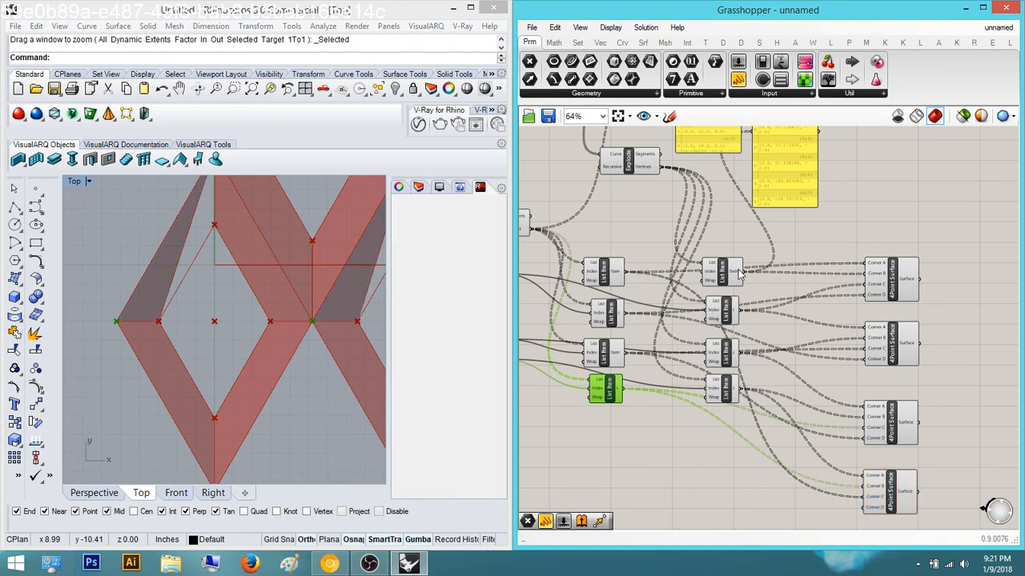
{"action": "left_click_drag", "start_coordinate": [751, 277], "coordinate": [865, 514]}
{"action": "scroll", "coordinate": [270, 348], "scroll_direction": "down", "scroll_amount": 4}
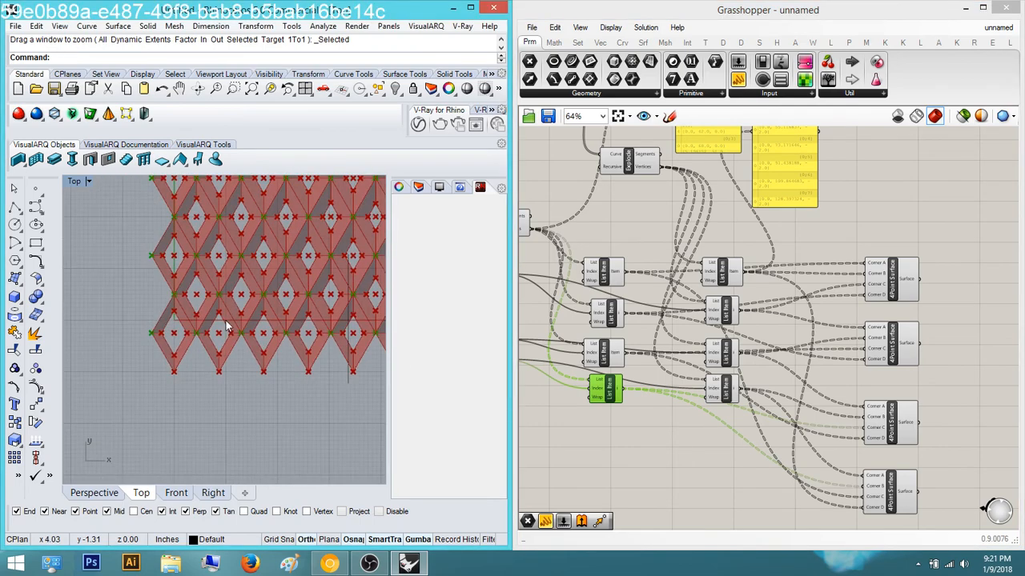
{"action": "scroll", "coordinate": [338, 252], "scroll_direction": "down", "scroll_amount": 6}
{"action": "right_click_drag", "start_coordinate": [353, 204], "coordinate": [270, 263]}
{"action": "right_click_drag", "start_coordinate": [320, 192], "coordinate": [261, 256]}
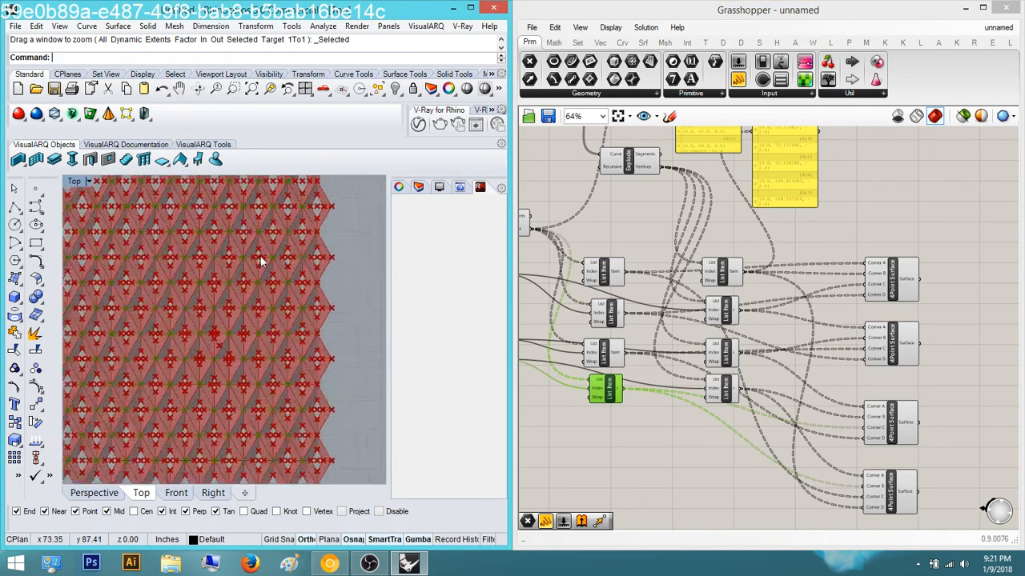
{"action": "scroll", "coordinate": [260, 258], "scroll_direction": "up", "scroll_amount": 8}
Review the definition from the four 4Point Surfaces back through the Explode and Move components to the Negative, Unit Z and Scale components
{"action": "right_click_drag", "start_coordinate": [939, 389], "coordinate": [851, 292]}
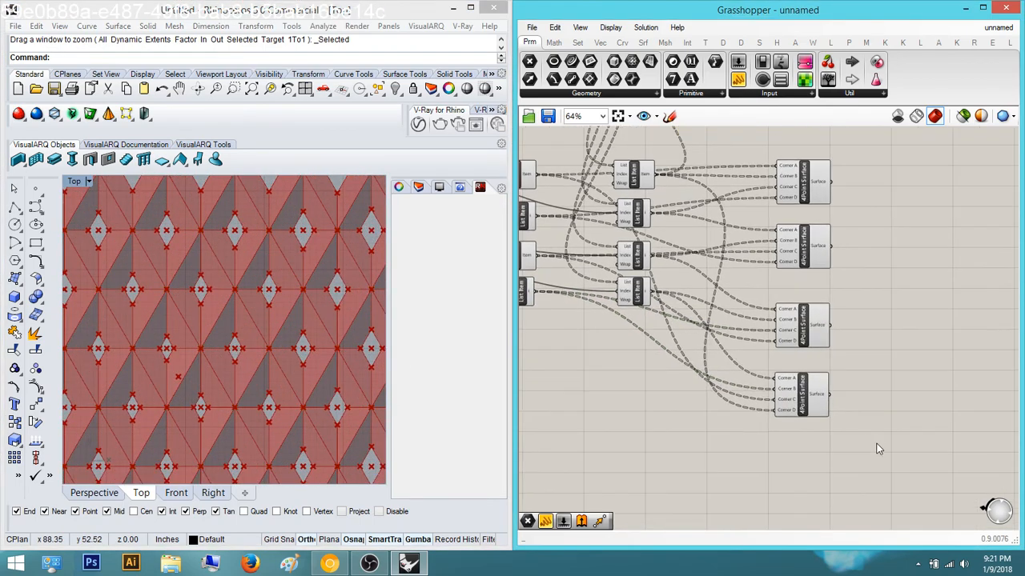
{"action": "left_click_drag", "start_coordinate": [889, 452], "coordinate": [814, 160]}
{"action": "left_click", "coordinate": [808, 268]}
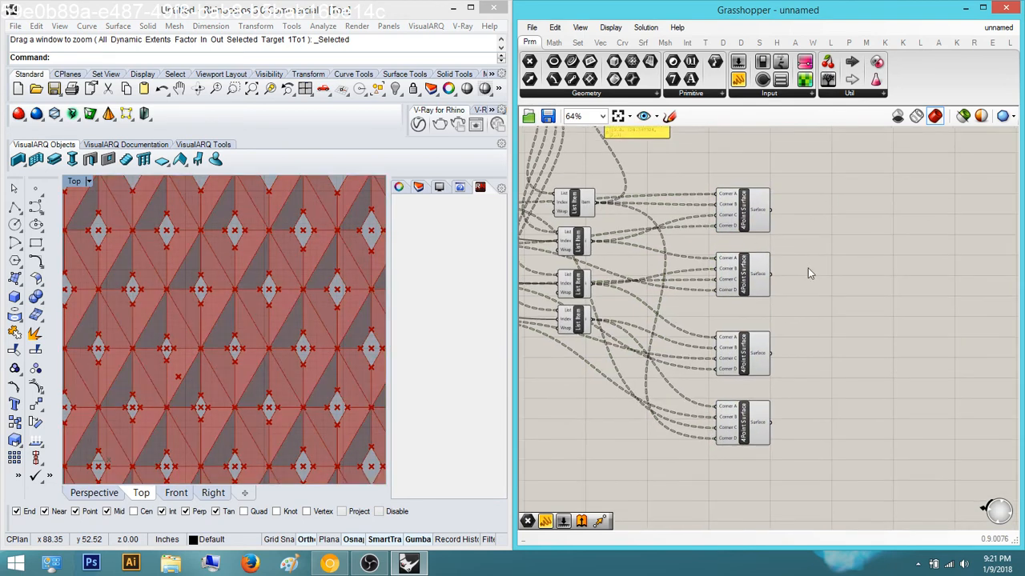
{"action": "right_click_drag", "start_coordinate": [809, 274], "coordinate": [885, 300]}
{"action": "scroll", "coordinate": [889, 300], "scroll_direction": "down", "scroll_amount": 3}
{"action": "right_click_drag", "start_coordinate": [748, 314], "coordinate": [772, 345]}
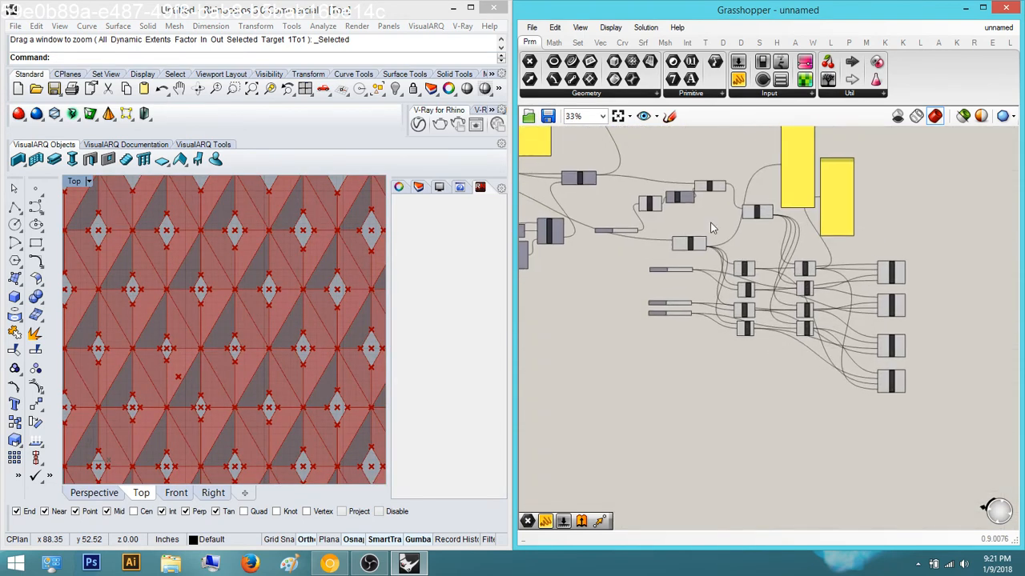
{"action": "right_click_drag", "start_coordinate": [713, 223], "coordinate": [831, 235]}
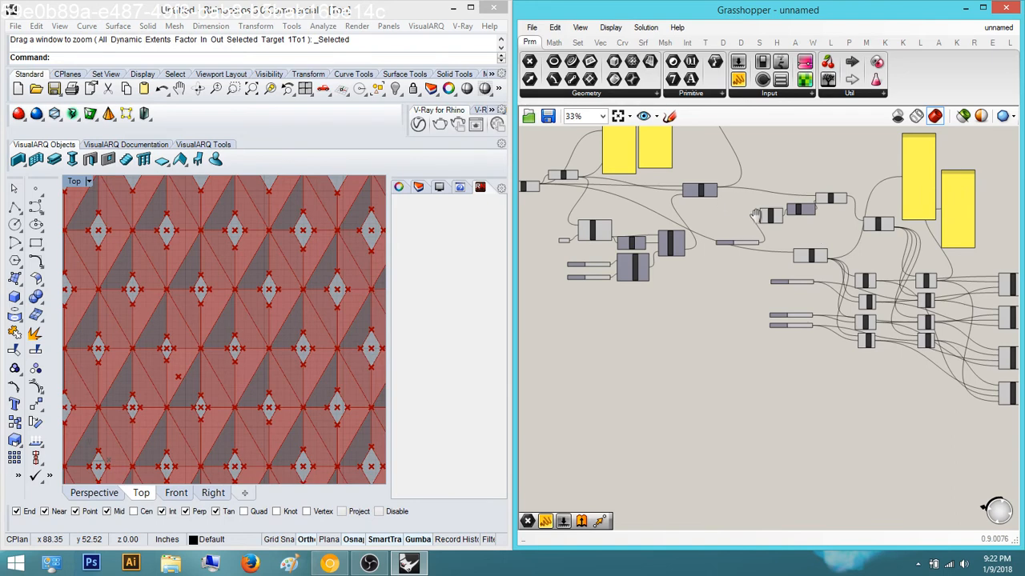
{"action": "right_click_drag", "start_coordinate": [753, 211], "coordinate": [808, 294]}
{"action": "scroll", "coordinate": [809, 295], "scroll_direction": "up", "scroll_amount": 1}
{"action": "left_click", "coordinate": [736, 273]}
{"action": "scroll", "coordinate": [735, 273], "scroll_direction": "up", "scroll_amount": 3}
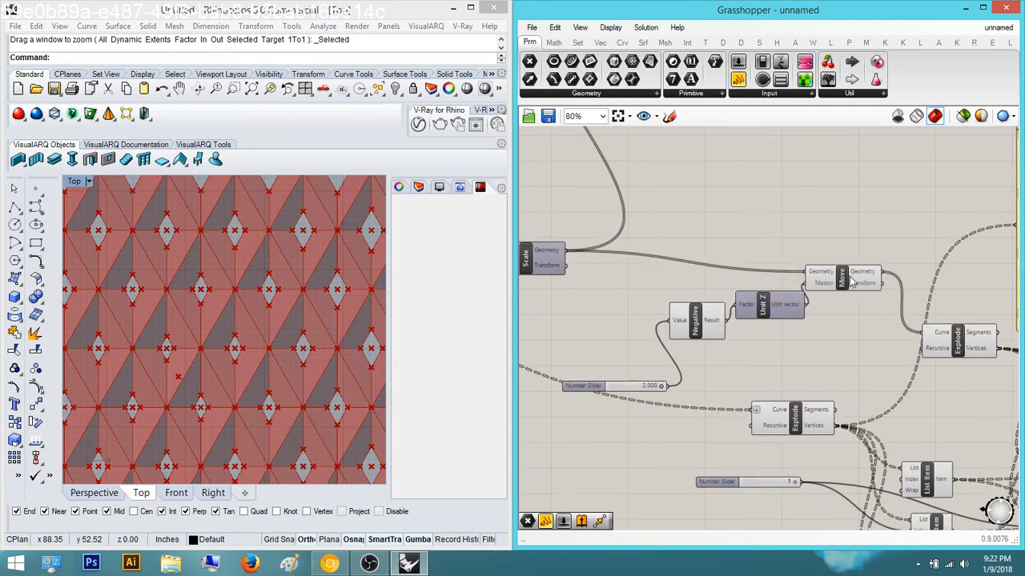
{"action": "right_click_drag", "start_coordinate": [850, 277], "coordinate": [797, 277]}
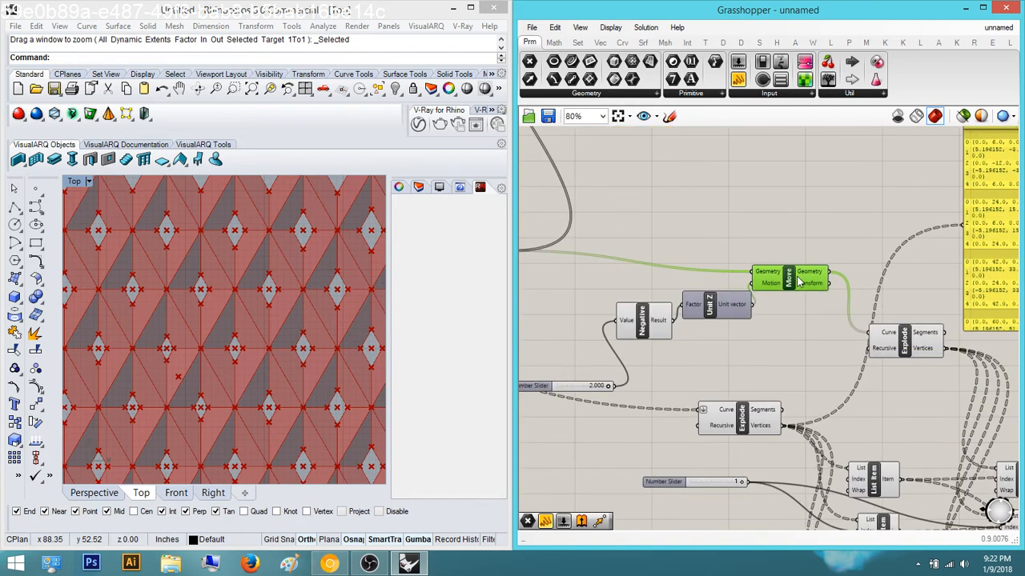
{"action": "left_click", "coordinate": [782, 221]}
{"action": "right_click_drag", "start_coordinate": [782, 222], "coordinate": [755, 218]}
{"action": "left_click", "coordinate": [877, 336]}
{"action": "left_click", "coordinate": [887, 309]}
{"action": "right_click_drag", "start_coordinate": [887, 309], "coordinate": [807, 312]}
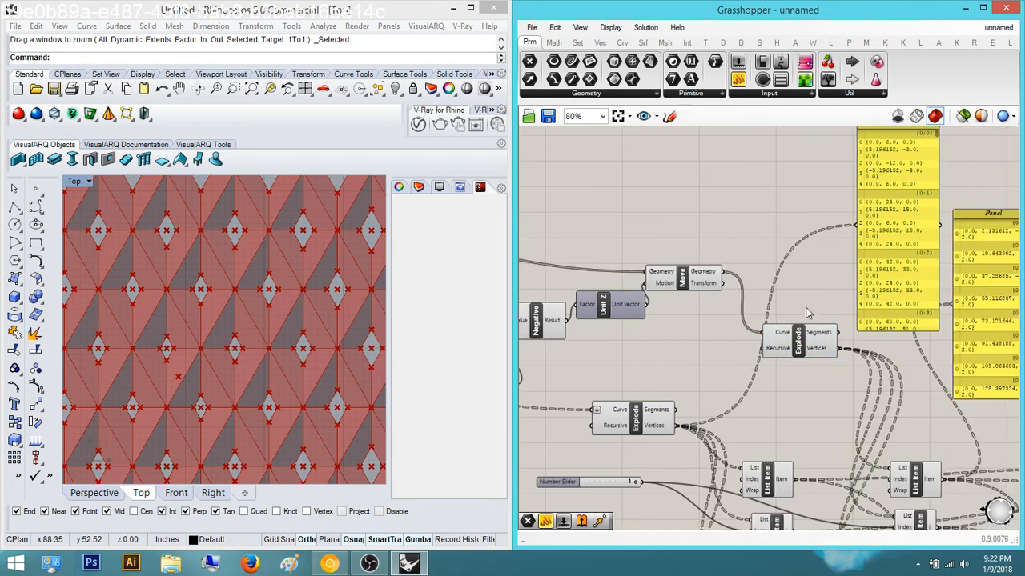
{"action": "left_click", "coordinate": [687, 282]}
{"action": "left_click", "coordinate": [693, 243]}
{"action": "right_click_drag", "start_coordinate": [655, 302], "coordinate": [754, 300]}
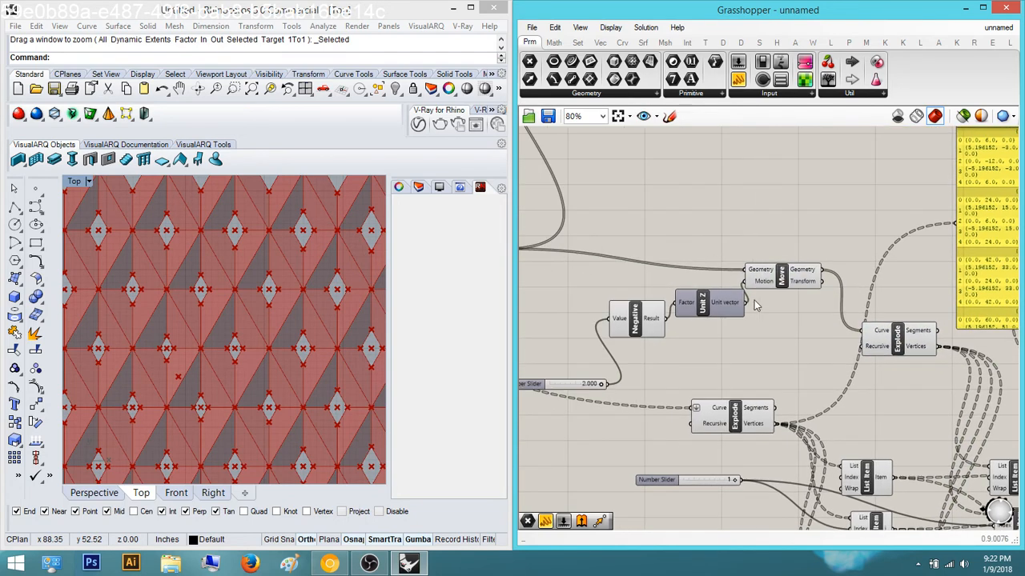
{"action": "right_click_drag", "start_coordinate": [604, 350], "coordinate": [692, 340]}
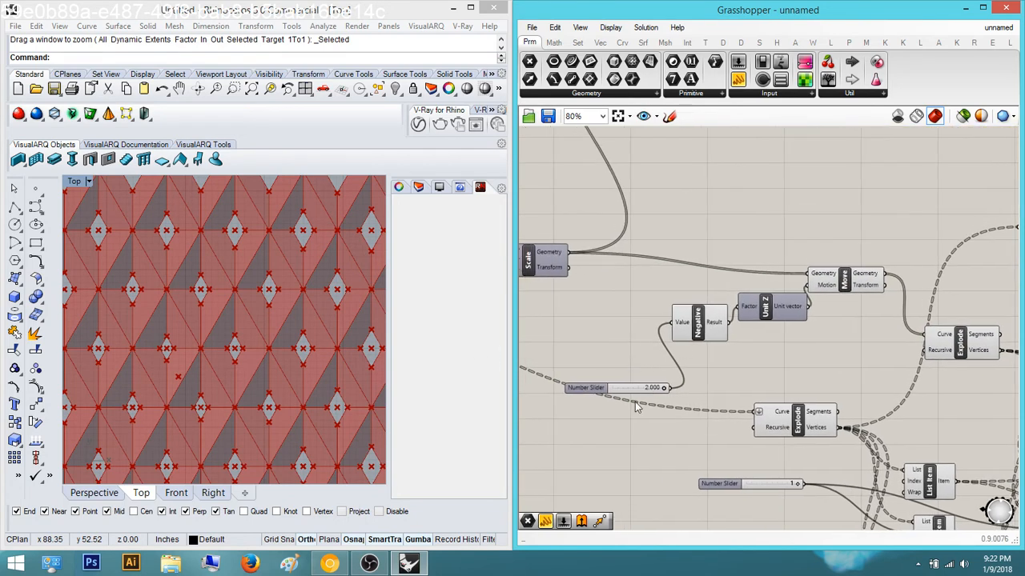
{"action": "left_click", "coordinate": [848, 284]}
{"action": "right_click_drag", "start_coordinate": [854, 294], "coordinate": [794, 322]}
{"action": "left_click_drag", "start_coordinate": [796, 319], "coordinate": [820, 313]}
{"action": "left_click", "coordinate": [840, 267]}
{"action": "right_click_drag", "start_coordinate": [840, 267], "coordinate": [633, 338]}
Move the two vertex data panels aside together, clearing the canvas space beside the moved curve's Explode component
{"action": "scroll", "coordinate": [675, 343], "scroll_direction": "down", "scroll_amount": 2}
{"action": "right_click_drag", "start_coordinate": [874, 412], "coordinate": [841, 375]}
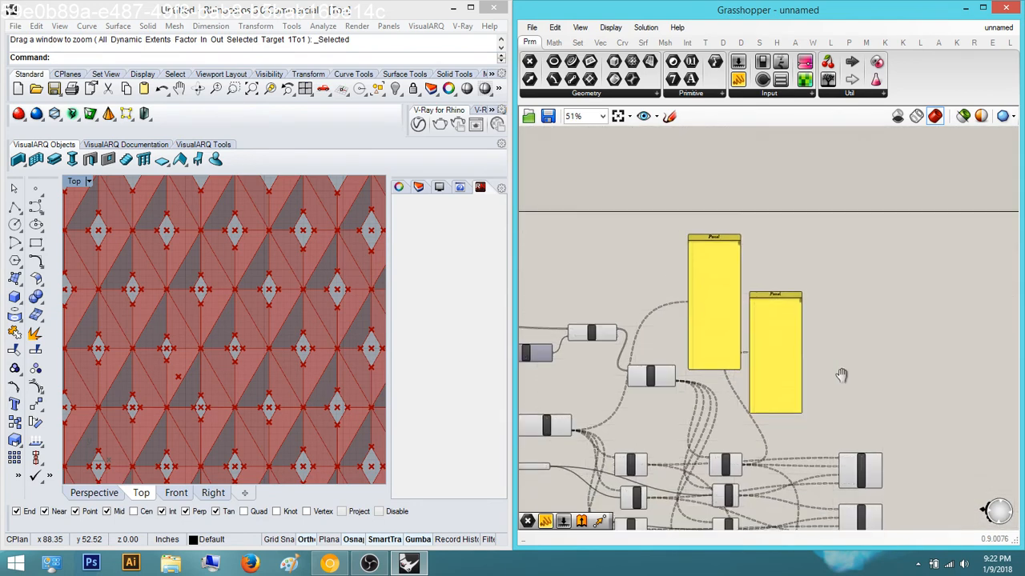
{"action": "left_click_drag", "start_coordinate": [841, 375], "coordinate": [679, 274]}
{"action": "left_click_drag", "start_coordinate": [708, 280], "coordinate": [880, 271]}
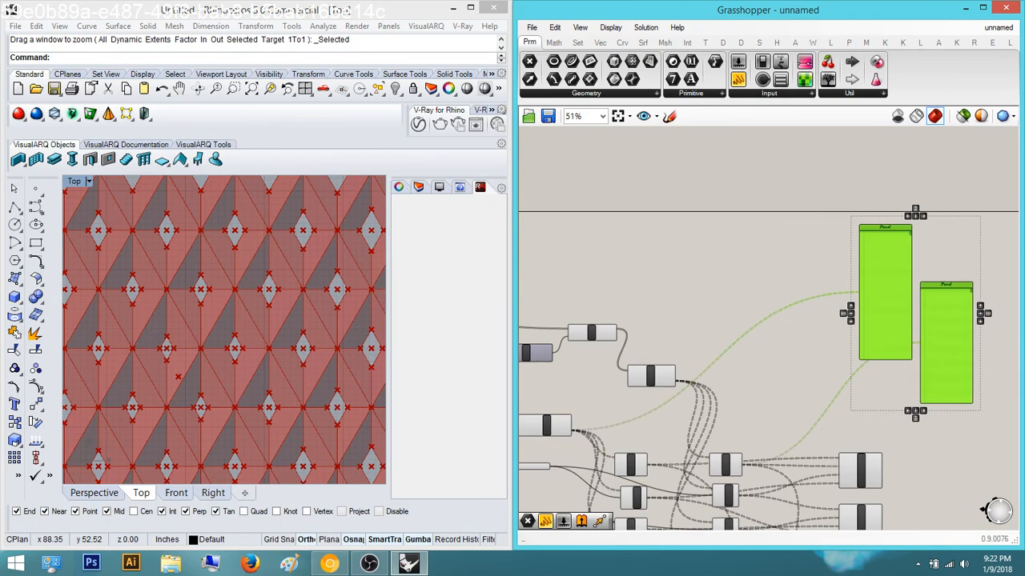
Bring the browser's facade reference photo into view to study the window openings, and return to the Grasshopper definition
{"action": "left_click_drag", "start_coordinate": [1024, 107], "coordinate": [630, 43]}
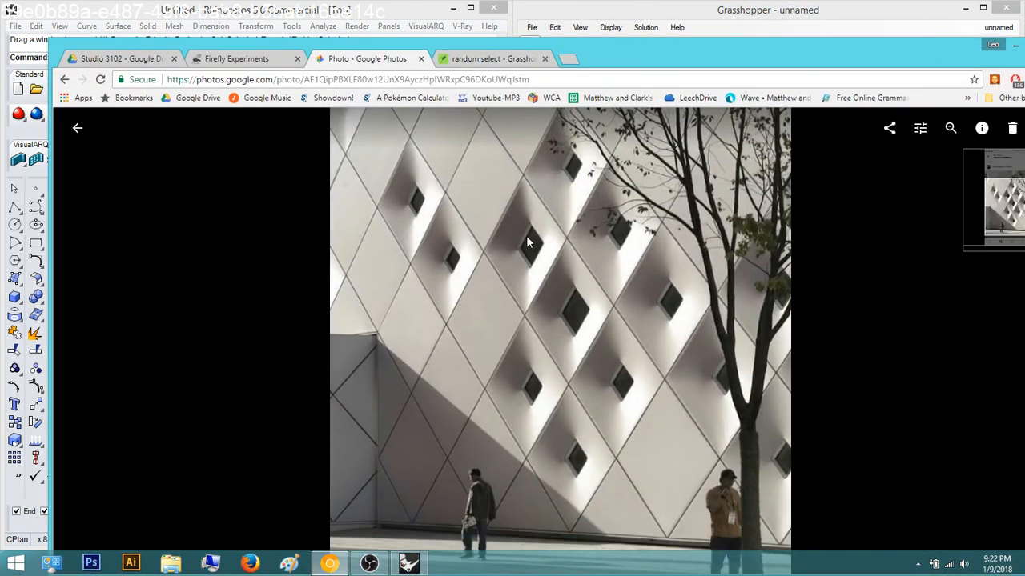
{"action": "left_click_drag", "start_coordinate": [703, 52], "coordinate": [1024, 68]}
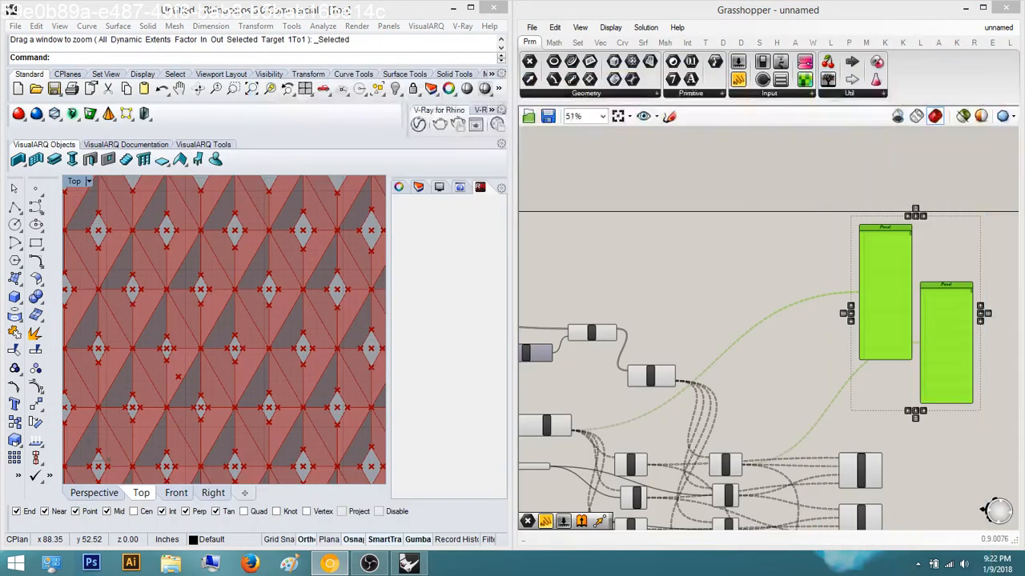
{"action": "left_click", "coordinate": [802, 240]}
Add an Extrude component, connect the Move component's Geometry output to its Base, and place it well above and beyond Move
{"action": "right_click_drag", "start_coordinate": [589, 316], "coordinate": [692, 297]}
{"action": "scroll", "coordinate": [689, 292], "scroll_direction": "up", "scroll_amount": 7}
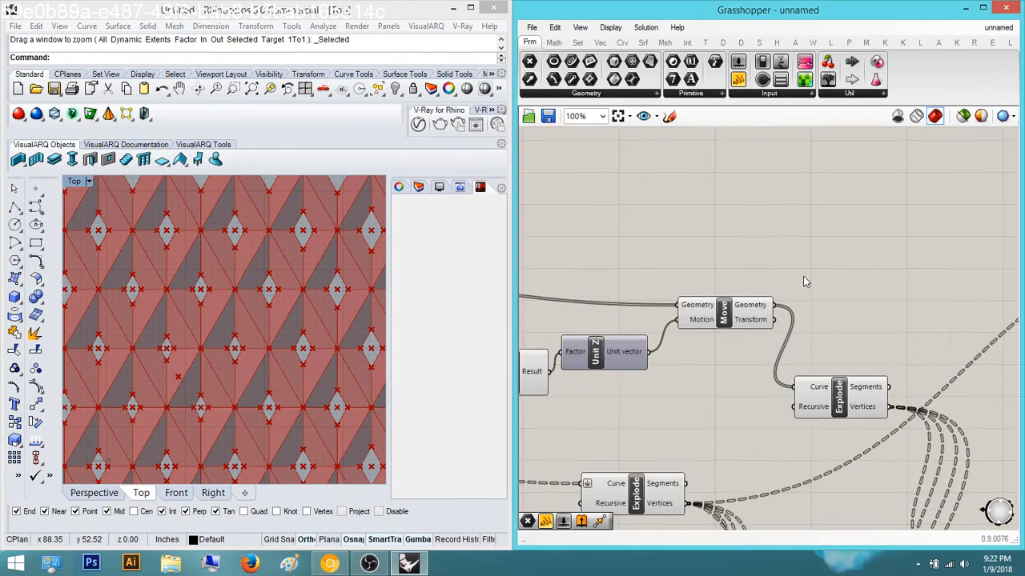
{"action": "double_click", "coordinate": [838, 295]}
{"action": "type", "text": "extrude"}
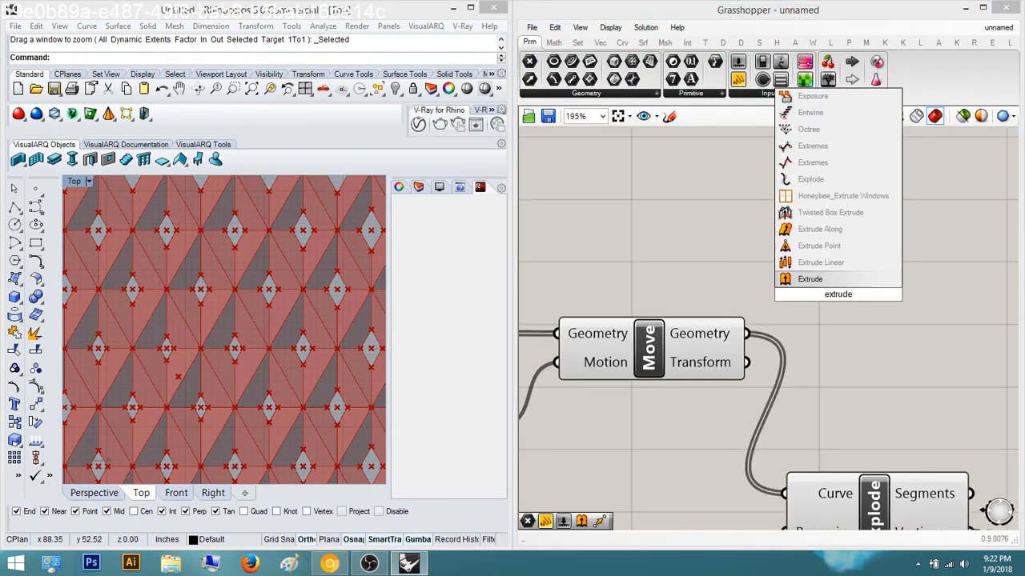
{"action": "key", "text": "Return"}
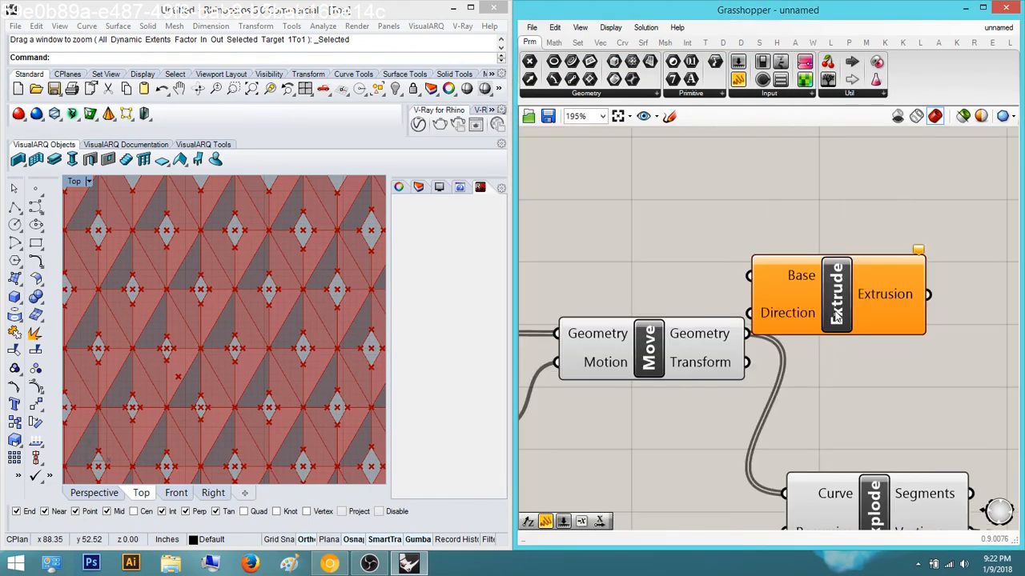
{"action": "left_click_drag", "start_coordinate": [832, 311], "coordinate": [947, 298]}
{"action": "left_click_drag", "start_coordinate": [862, 262], "coordinate": [731, 339]}
{"action": "scroll", "coordinate": [735, 341], "scroll_direction": "down", "scroll_amount": 5}
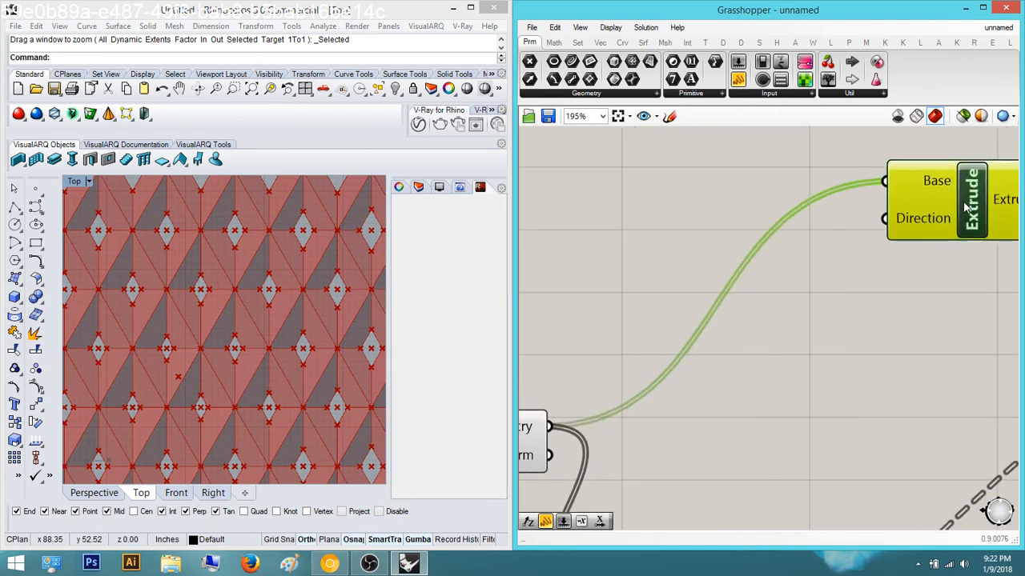
{"action": "left_click_drag", "start_coordinate": [793, 302], "coordinate": [991, 216]}
Add a Negative component beneath Extrude and connect its Result to Extrude's Direction input
{"action": "double_click", "coordinate": [853, 352]}
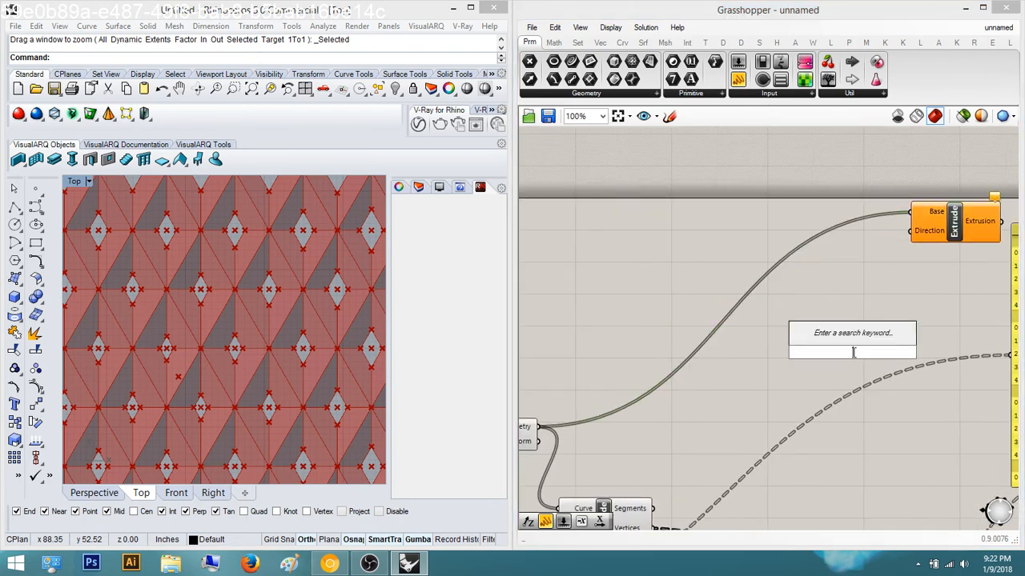
{"action": "type", "text": "negati"}
{"action": "key", "text": "Return"}
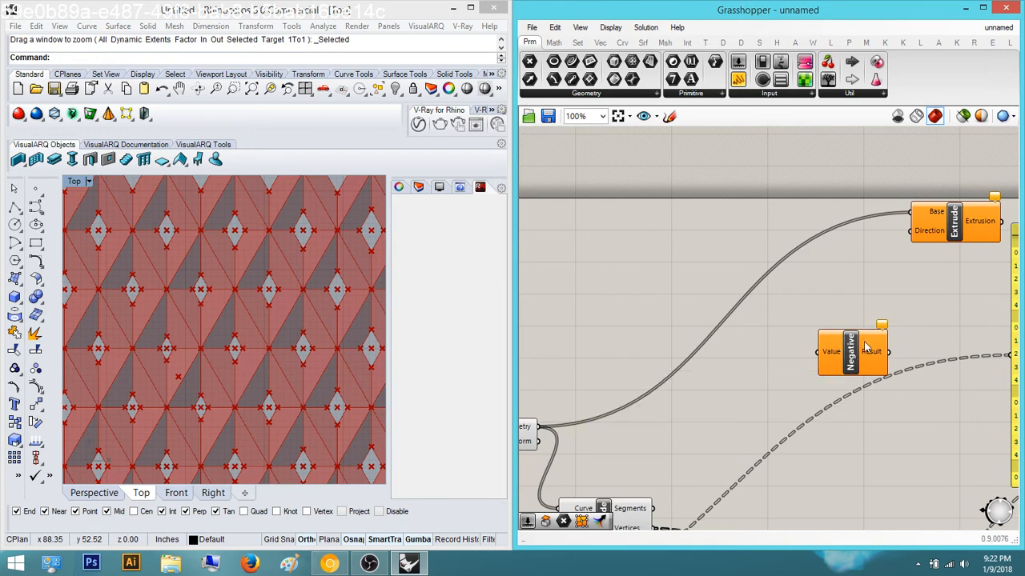
{"action": "left_click_drag", "start_coordinate": [911, 231], "coordinate": [887, 352]}
Add a Unit Z component before the Negative component and connect its Unit vector output to Negative's Value
{"action": "double_click", "coordinate": [783, 352]}
{"action": "type", "text": "z"}
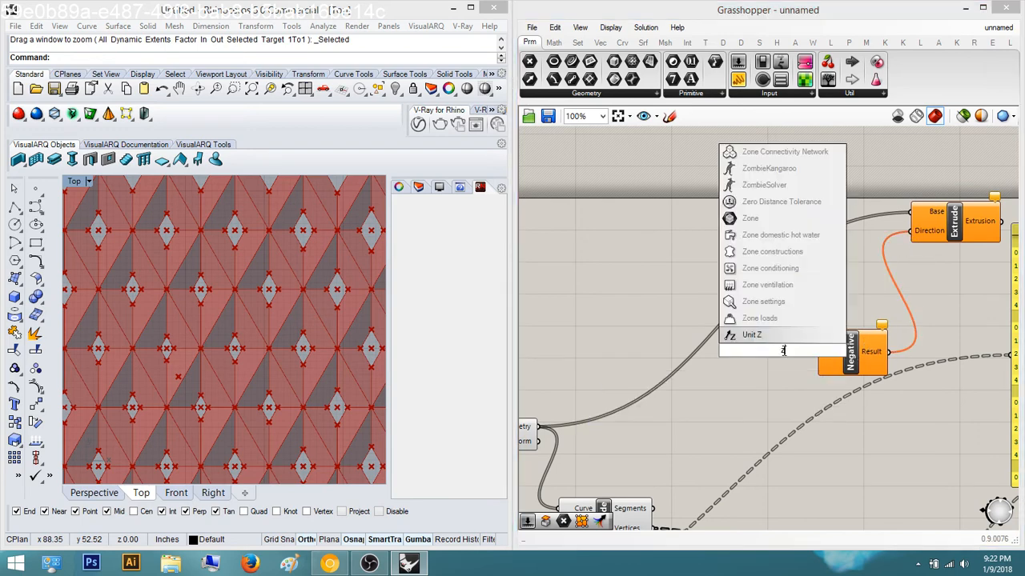
{"action": "key", "text": "Return"}
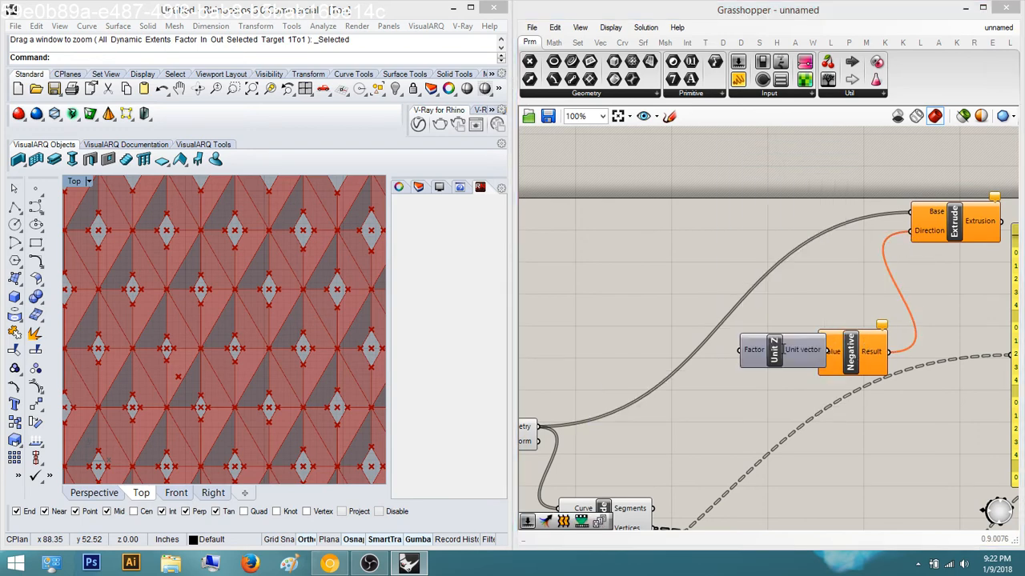
{"action": "left_click_drag", "start_coordinate": [787, 366], "coordinate": [818, 352]}
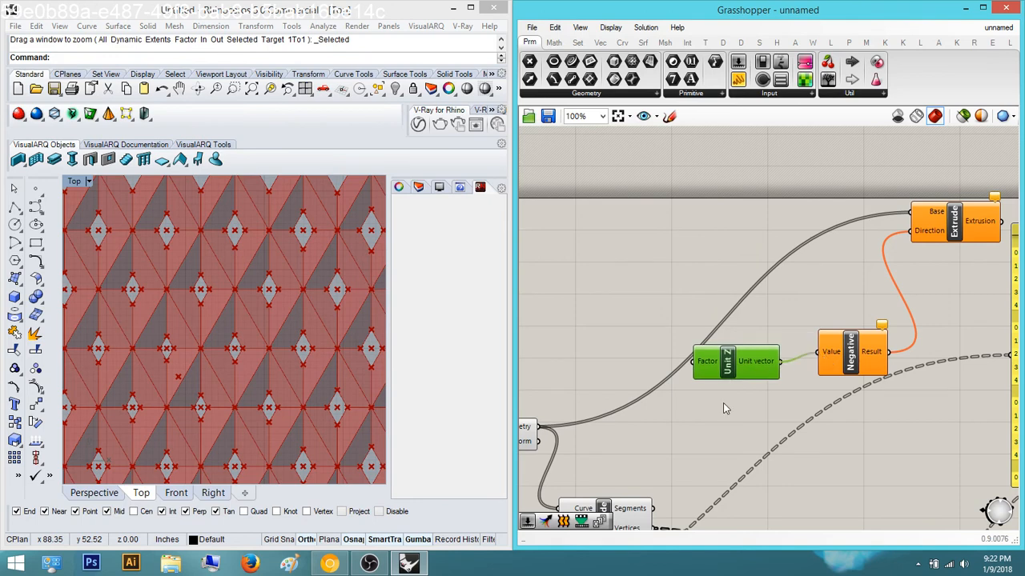
{"action": "left_click", "coordinate": [709, 424]}
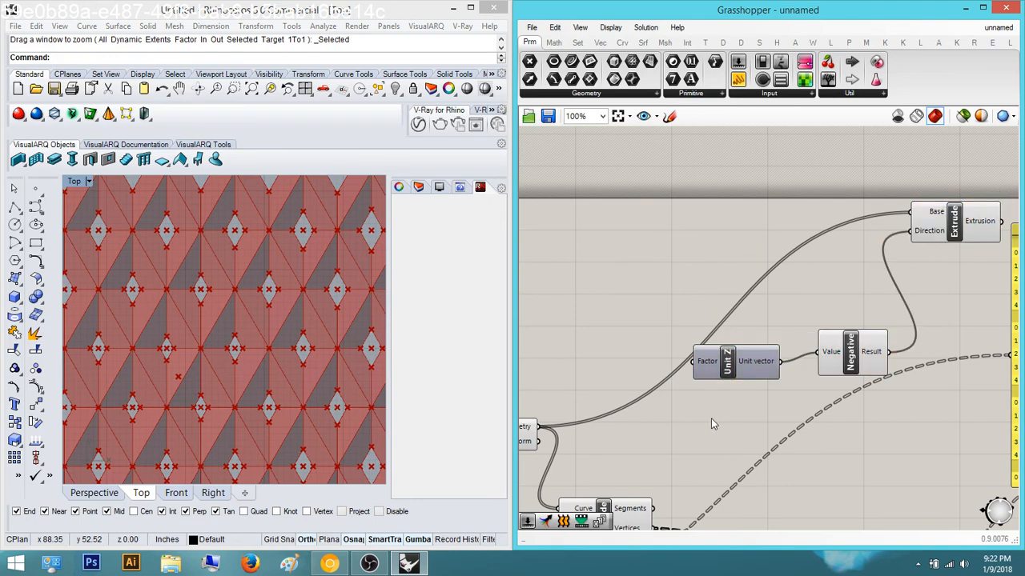
Create a number slider at 1.000 with three-decimal real-number rounding, connect it to Unit Z's Factor, and place it above Unit Z
{"action": "double_click", "coordinate": [710, 418]}
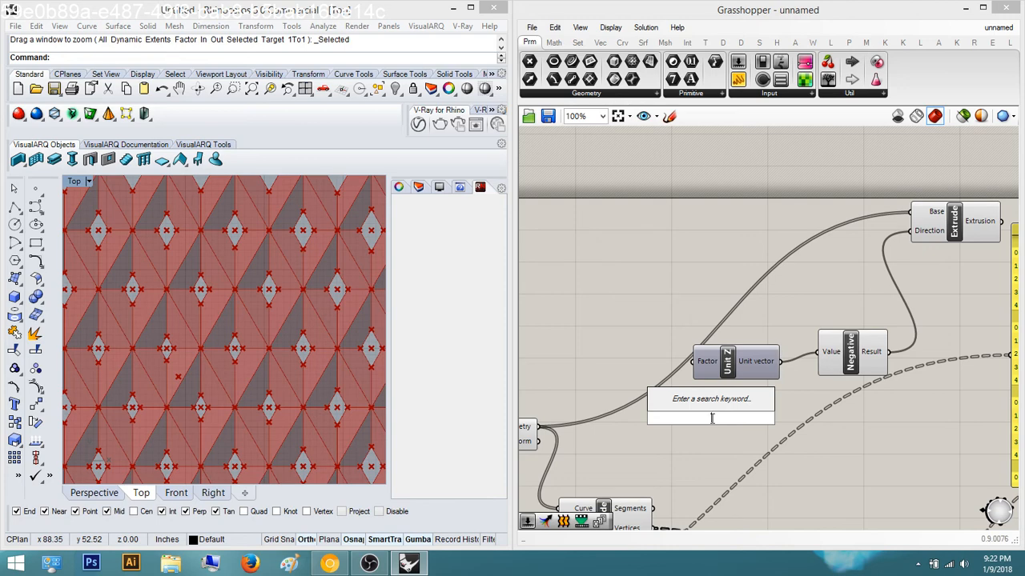
{"action": "type", "text": "1"}
{"action": "key", "text": "Return"}
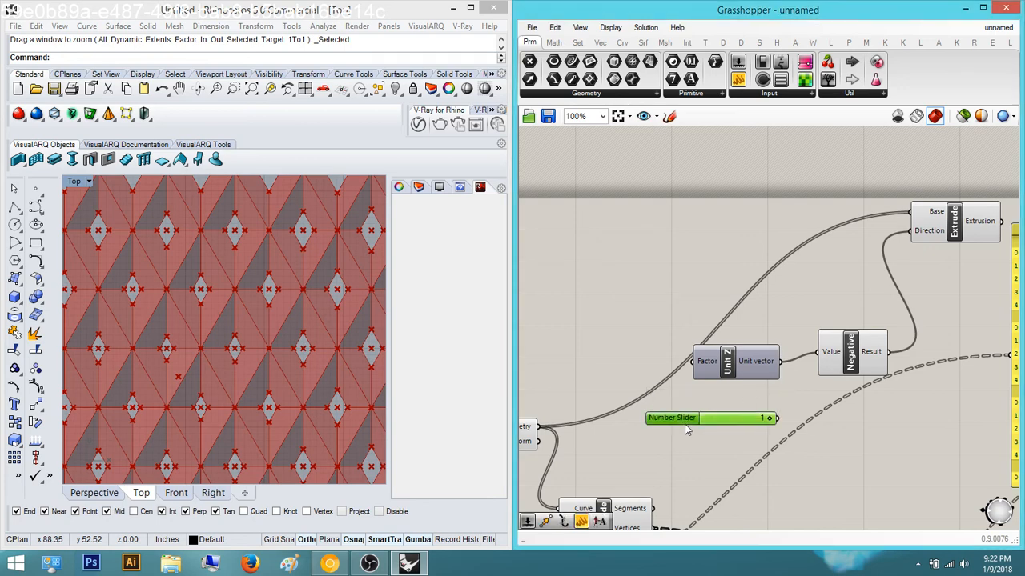
{"action": "double_click", "coordinate": [693, 421]}
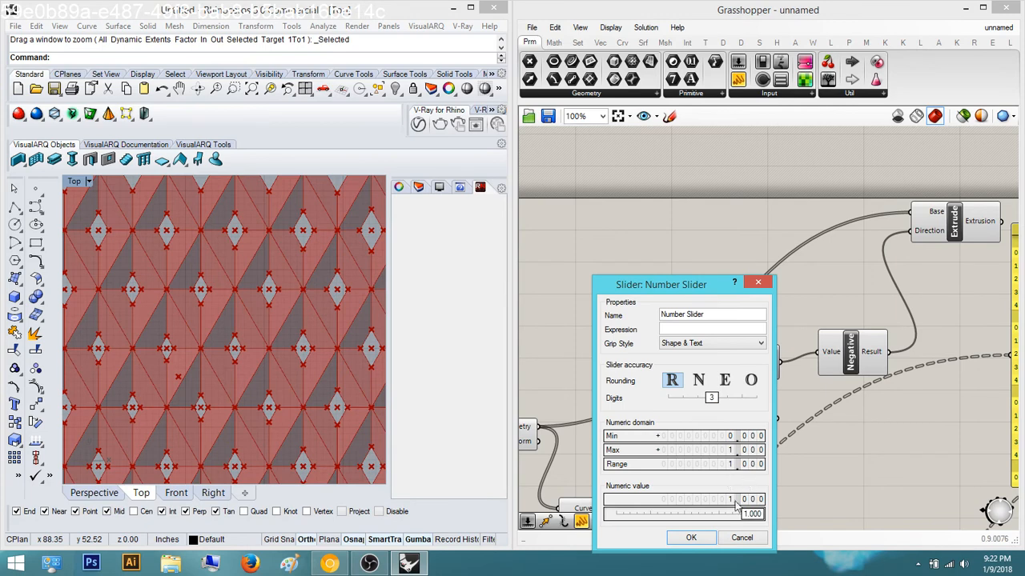
{"action": "left_click", "coordinate": [691, 537]}
{"action": "left_click_drag", "start_coordinate": [775, 421], "coordinate": [693, 361]}
{"action": "left_click_drag", "start_coordinate": [679, 420], "coordinate": [589, 320]}
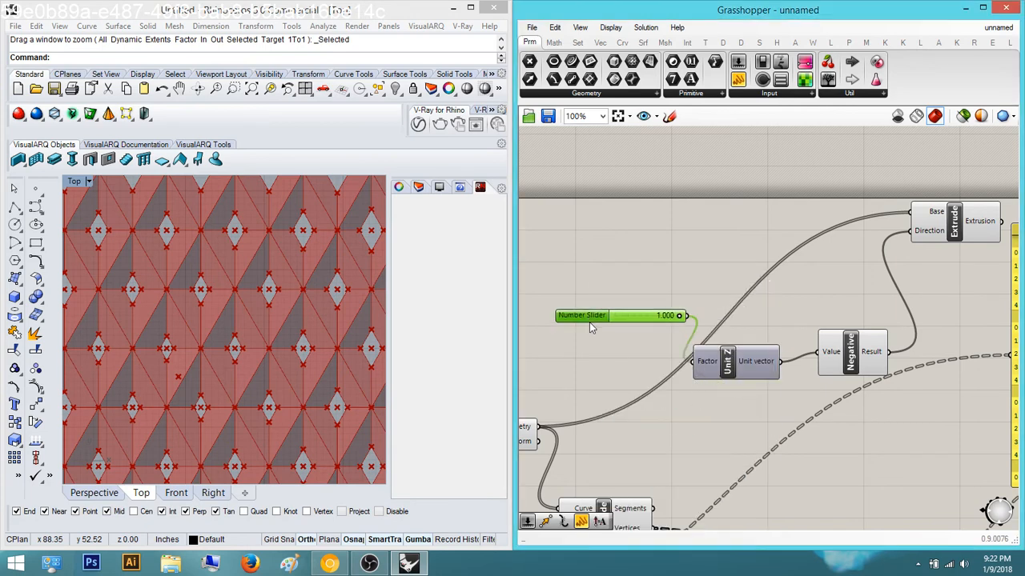
Inspect the extruded window frames in the Perspective view and set the extrusion's number slider to 0.683
{"action": "left_click", "coordinate": [93, 493]}
{"action": "right_click_drag", "start_coordinate": [144, 424], "coordinate": [240, 364]}
{"action": "scroll", "coordinate": [223, 352], "scroll_direction": "up", "scroll_amount": 4}
{"action": "right_click_drag", "start_coordinate": [711, 314], "coordinate": [730, 349]}
{"action": "scroll", "coordinate": [690, 349], "scroll_direction": "up", "scroll_amount": 3}
{"action": "left_click_drag", "start_coordinate": [711, 355], "coordinate": [671, 357]}
{"action": "left_click", "coordinate": [727, 316]}
{"action": "scroll", "coordinate": [727, 316], "scroll_direction": "down", "scroll_amount": 3}
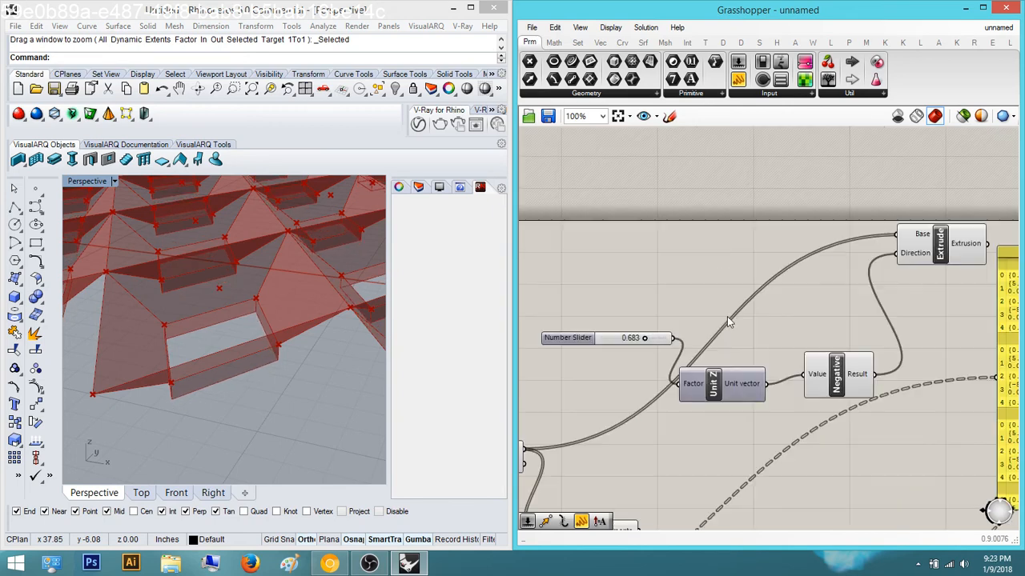
{"action": "scroll", "coordinate": [745, 324], "scroll_direction": "down", "scroll_amount": 4}
{"action": "right_click_drag", "start_coordinate": [738, 385], "coordinate": [741, 352]}
{"action": "scroll", "coordinate": [645, 353], "scroll_direction": "up", "scroll_amount": 4}
{"action": "scroll", "coordinate": [825, 357], "scroll_direction": "up", "scroll_amount": 1}
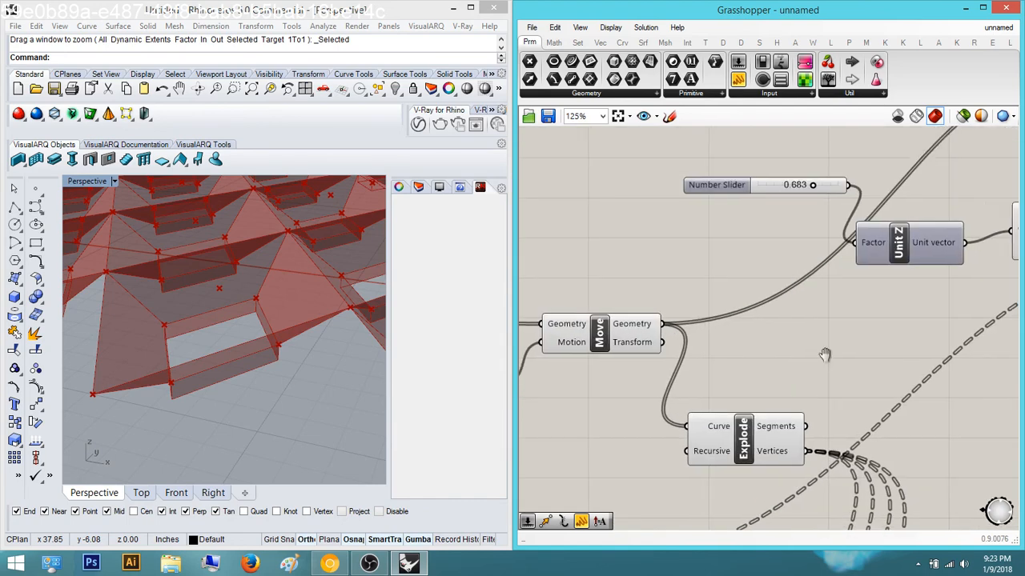
Highlight the Extrude component's output and examine the window frames from several angles in the Perspective view
{"action": "scroll", "coordinate": [826, 357], "scroll_direction": "down", "scroll_amount": 1}
{"action": "right_click_drag", "start_coordinate": [825, 357], "coordinate": [641, 356]}
{"action": "scroll", "coordinate": [906, 166], "scroll_direction": "up", "scroll_amount": 1}
{"action": "left_click", "coordinate": [932, 145]}
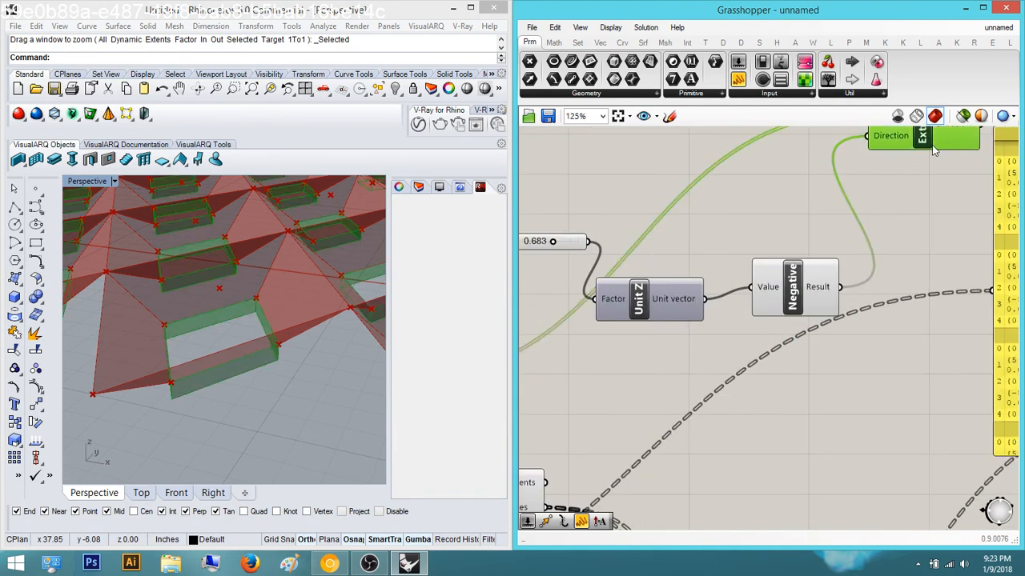
{"action": "left_click", "coordinate": [907, 268]}
{"action": "right_click_drag", "start_coordinate": [751, 240], "coordinate": [566, 210]}
{"action": "scroll", "coordinate": [735, 317], "scroll_direction": "down", "scroll_amount": 1}
{"action": "right_click_drag", "start_coordinate": [229, 285], "coordinate": [216, 305]}
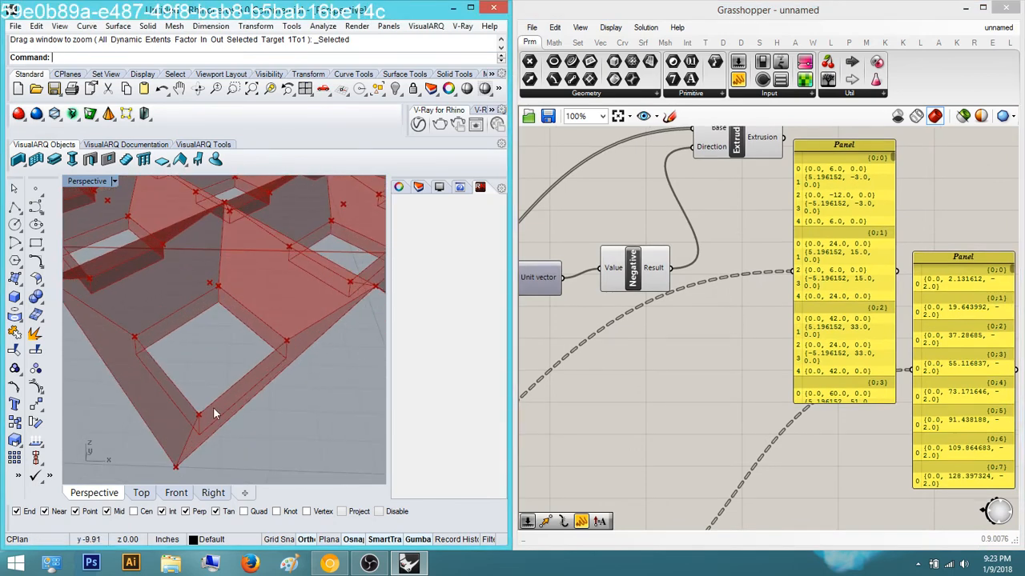
{"action": "right_click_drag", "start_coordinate": [207, 346], "coordinate": [152, 328]}
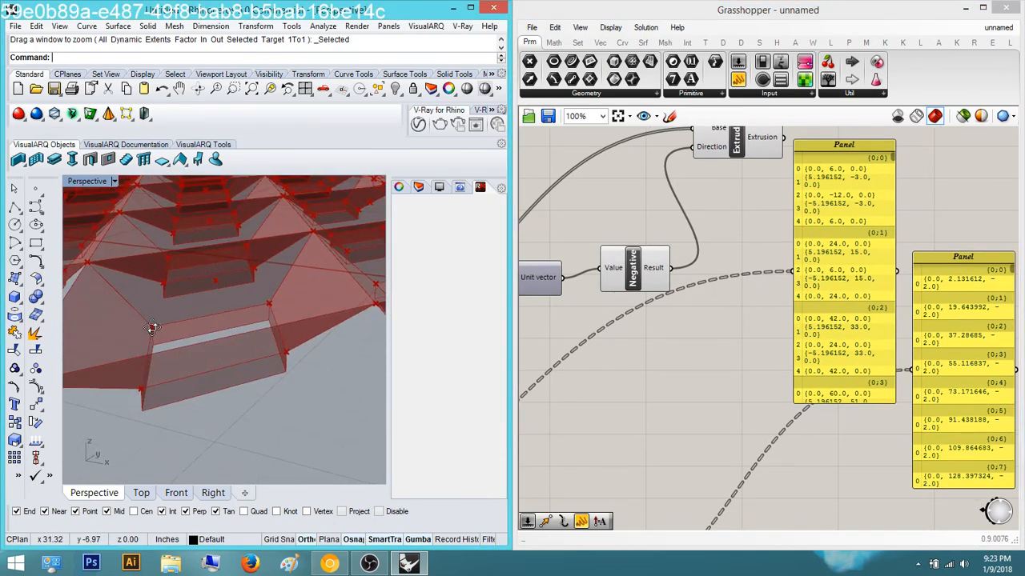
{"action": "scroll", "coordinate": [213, 371], "scroll_direction": "up", "scroll_amount": 5}
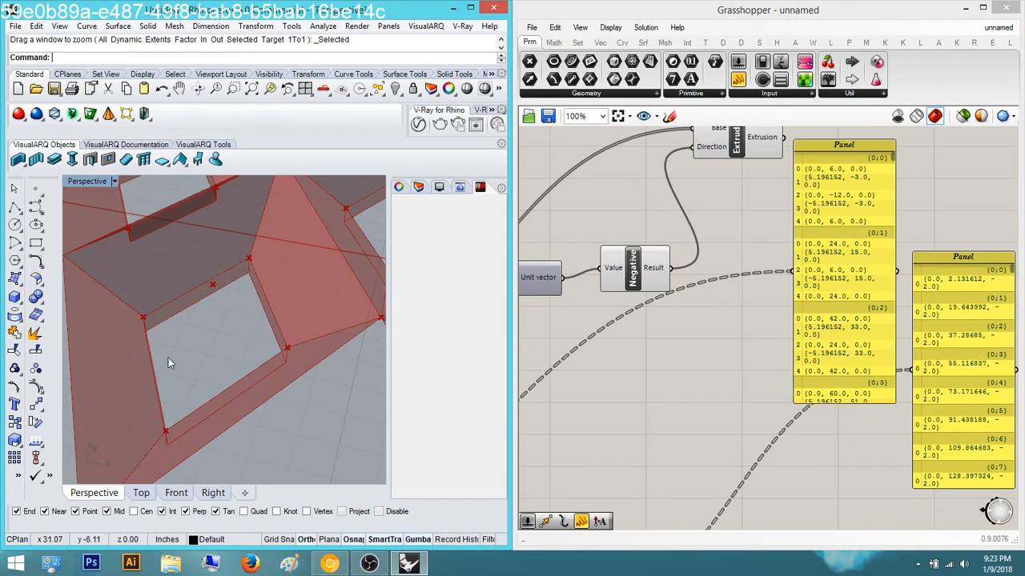
Examine the four 4Point Surface components and highlight the panel surfaces they generate
{"action": "scroll", "coordinate": [622, 284], "scroll_direction": "down", "scroll_amount": 4}
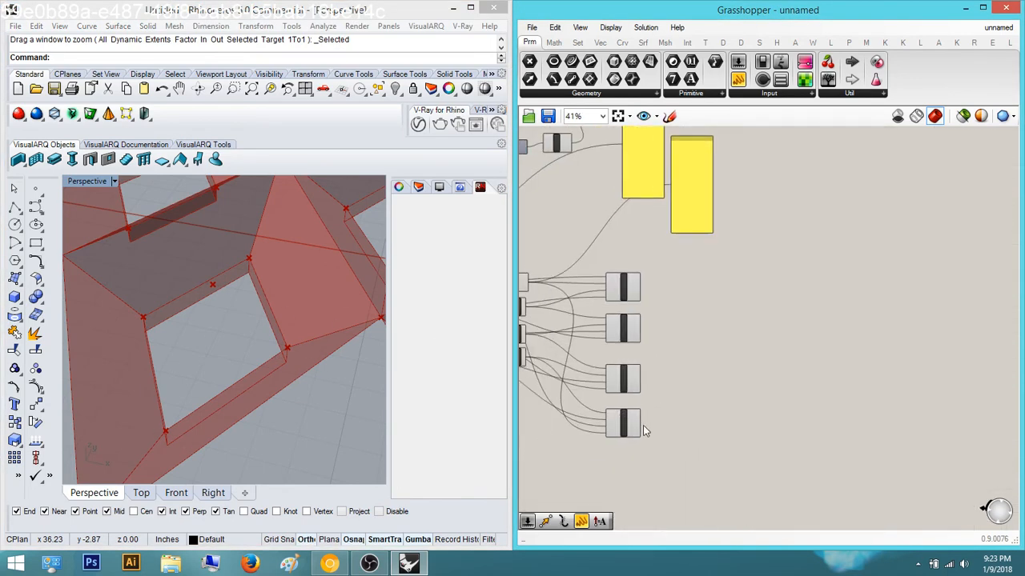
{"action": "left_click_drag", "start_coordinate": [686, 468], "coordinate": [600, 270]}
{"action": "left_click", "coordinate": [713, 295]}
{"action": "right_click_drag", "start_coordinate": [725, 298], "coordinate": [825, 309]}
{"action": "scroll", "coordinate": [786, 369], "scroll_direction": "up", "scroll_amount": 1}
{"action": "double_click", "coordinate": [785, 370]}
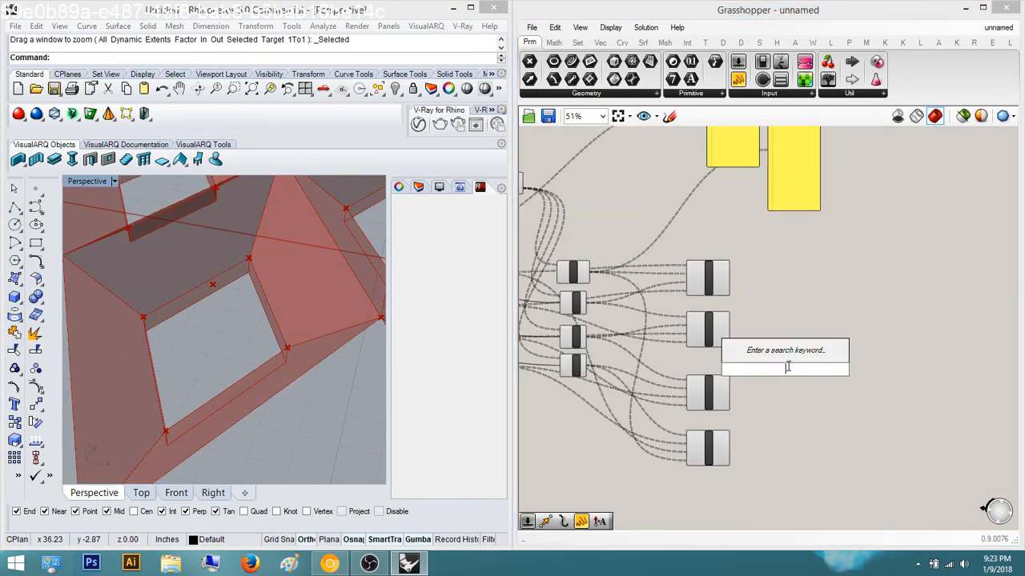
{"action": "left_click", "coordinate": [827, 320]}
{"action": "scroll", "coordinate": [828, 320], "scroll_direction": "up", "scroll_amount": 2}
{"action": "scroll", "coordinate": [720, 274], "scroll_direction": "up", "scroll_amount": 1}
{"action": "right_click_drag", "start_coordinate": [702, 299], "coordinate": [744, 260]}
{"action": "scroll", "coordinate": [743, 260], "scroll_direction": "down", "scroll_amount": 2}
{"action": "left_click_drag", "start_coordinate": [759, 447], "coordinate": [702, 194]}
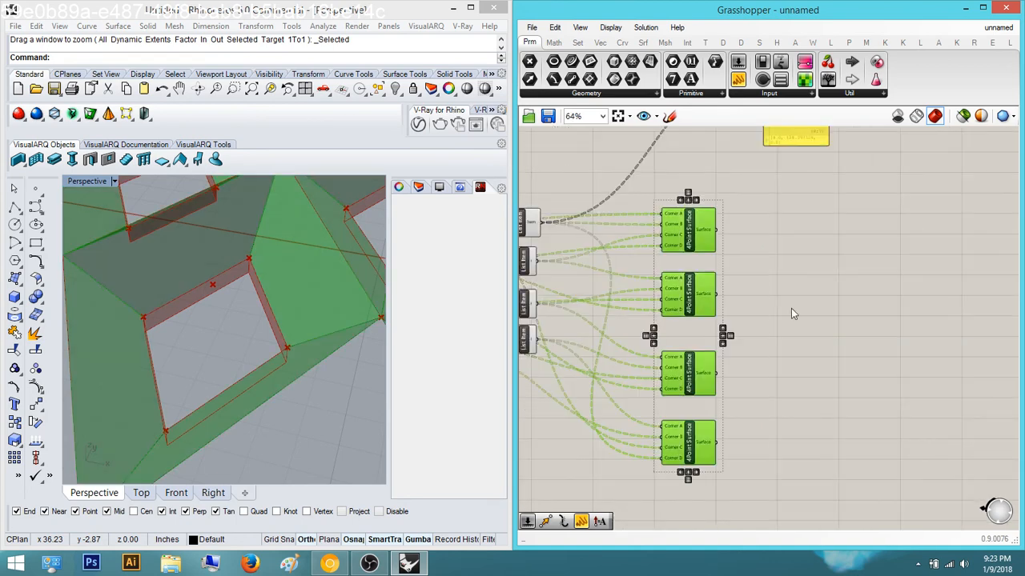
Add a Brep Join component beside the 4Point Surfaces and connect all four Surface outputs to its Breps input
{"action": "double_click", "coordinate": [805, 295]}
{"action": "type", "text": "join"}
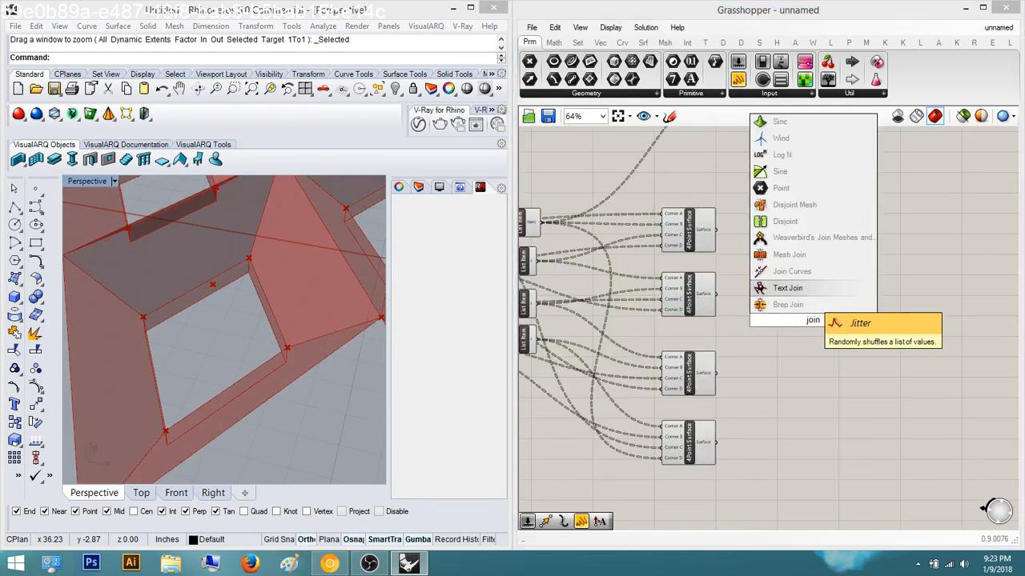
{"action": "key", "text": "Down"}
{"action": "key", "text": "Return"}
{"action": "scroll", "coordinate": [761, 273], "scroll_direction": "up", "scroll_amount": 1}
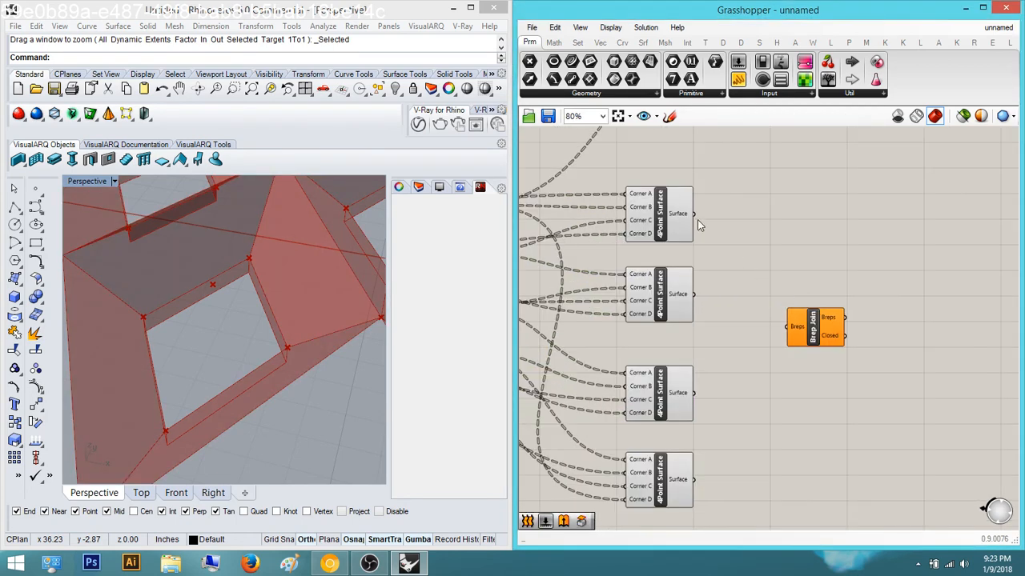
{"action": "left_click_drag", "start_coordinate": [694, 214], "coordinate": [787, 336]}
{"action": "left_click_drag", "start_coordinate": [764, 371], "coordinate": [694, 480], "text": "shift"}
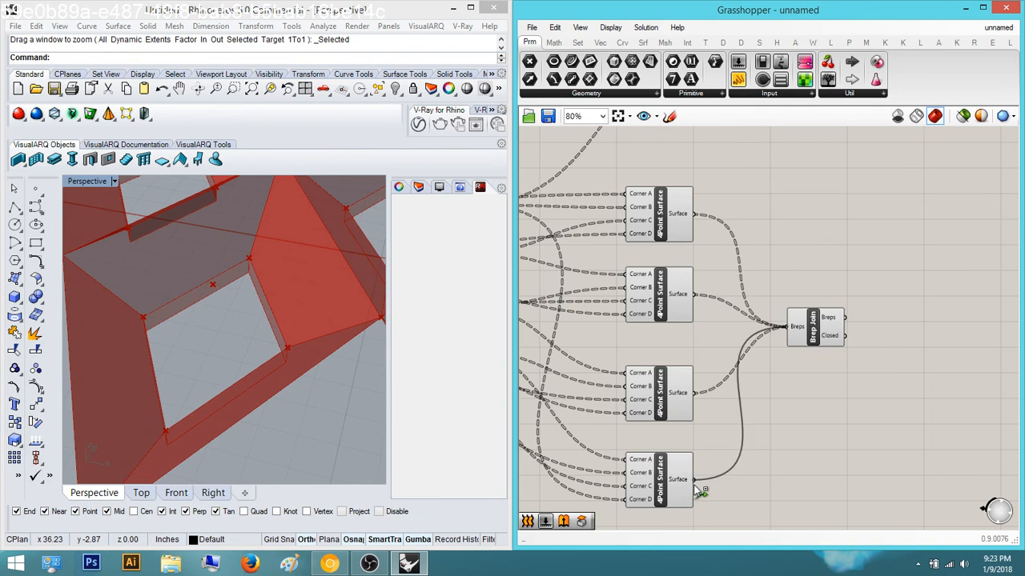
Turn off the preview of the four 4Point Surface components
{"action": "scroll", "coordinate": [847, 341], "scroll_direction": "down", "scroll_amount": 5}
{"action": "left_click_drag", "start_coordinate": [818, 416], "coordinate": [776, 238]}
{"action": "middle_click", "coordinate": [823, 251]}
{"action": "left_click", "coordinate": [861, 213]}
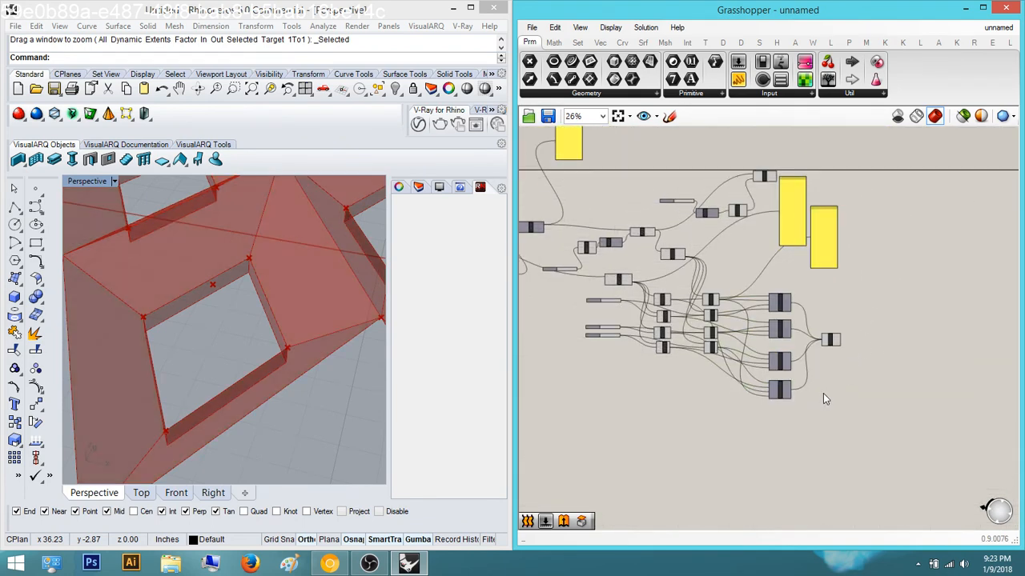
Highlight the Brep Join result in the Perspective view and move all the Rhino reference geometry with the gumball
{"action": "left_click", "coordinate": [830, 340]}
{"action": "scroll", "coordinate": [256, 263], "scroll_direction": "down", "scroll_amount": 10}
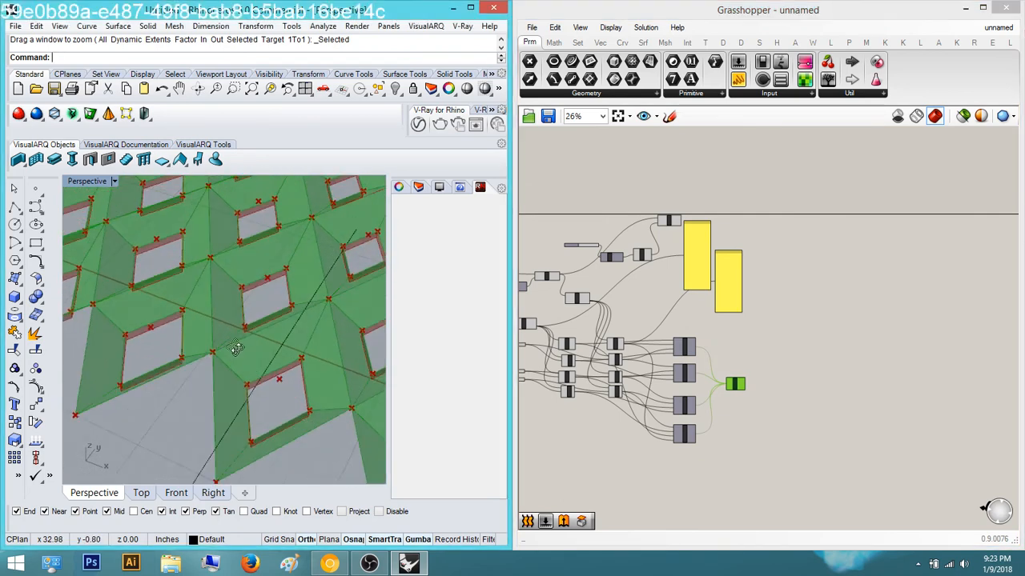
{"action": "right_click_drag", "start_coordinate": [192, 369], "coordinate": [158, 403], "text": "shift"}
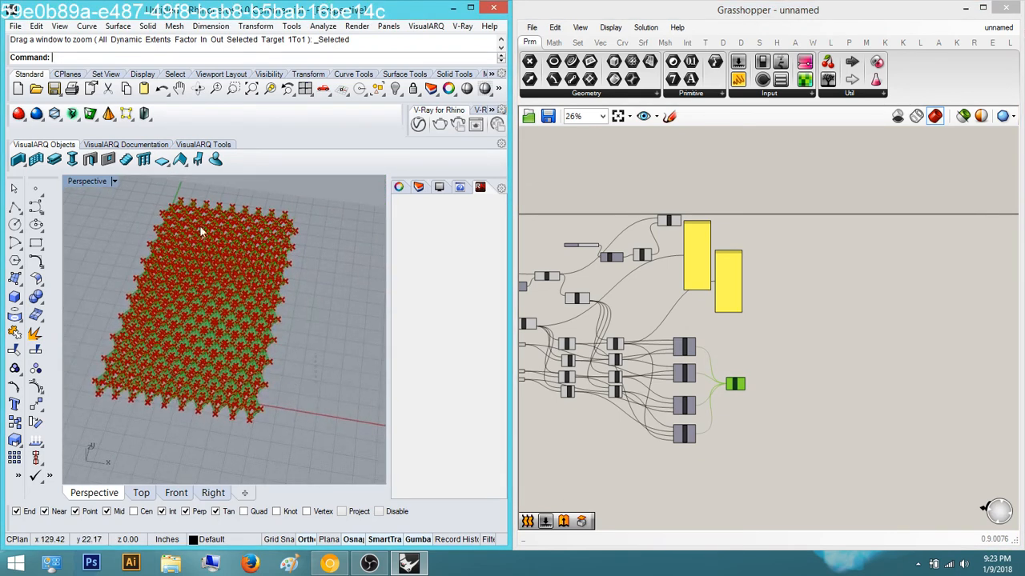
{"action": "key", "text": "ctrl+a"}
{"action": "left_click_drag", "start_coordinate": [202, 326], "coordinate": [215, 293]}
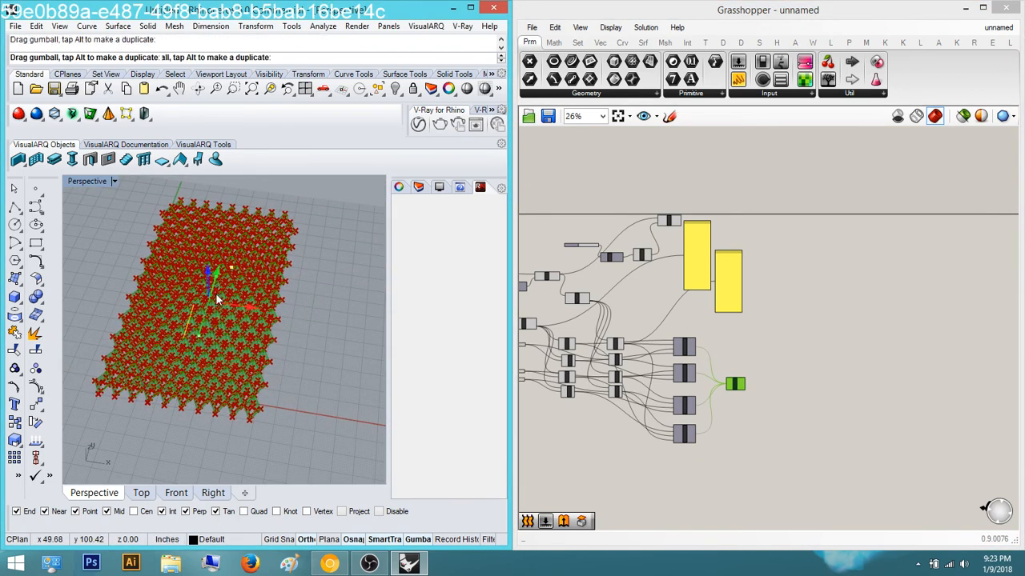
{"action": "left_click", "coordinate": [342, 280]}
Move the attractor point in the negative X direction across the panel grid in the Top view and check the window openings
{"action": "right_click_drag", "start_coordinate": [341, 281], "coordinate": [241, 417]}
{"action": "scroll", "coordinate": [240, 420], "scroll_direction": "up", "scroll_amount": 6}
{"action": "left_click", "coordinate": [141, 496]}
{"action": "scroll", "coordinate": [199, 359], "scroll_direction": "down", "scroll_amount": 7}
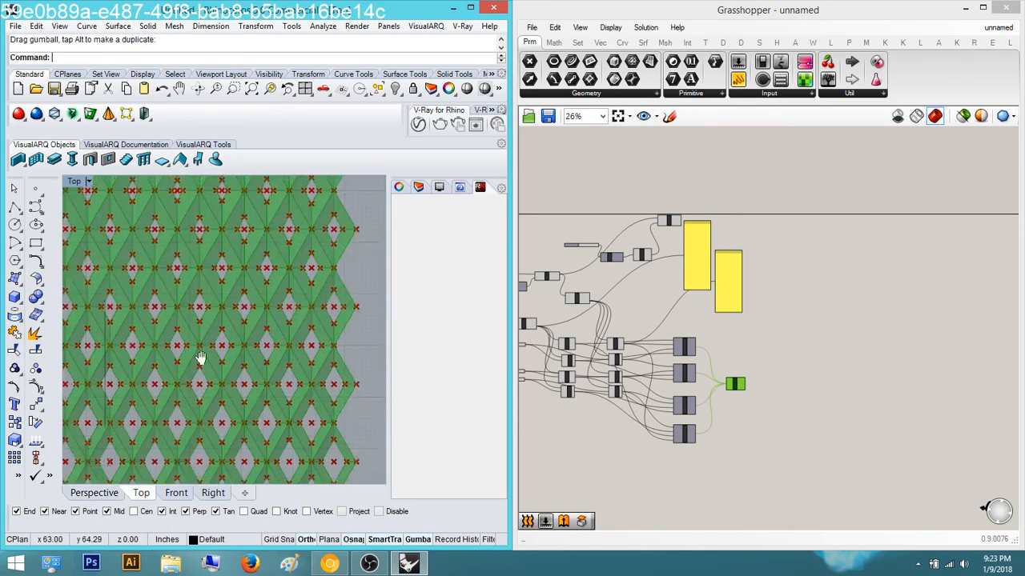
{"action": "scroll", "coordinate": [204, 276], "scroll_direction": "up", "scroll_amount": 6}
{"action": "scroll", "coordinate": [213, 258], "scroll_direction": "up", "scroll_amount": 3}
{"action": "scroll", "coordinate": [240, 304], "scroll_direction": "down", "scroll_amount": 10}
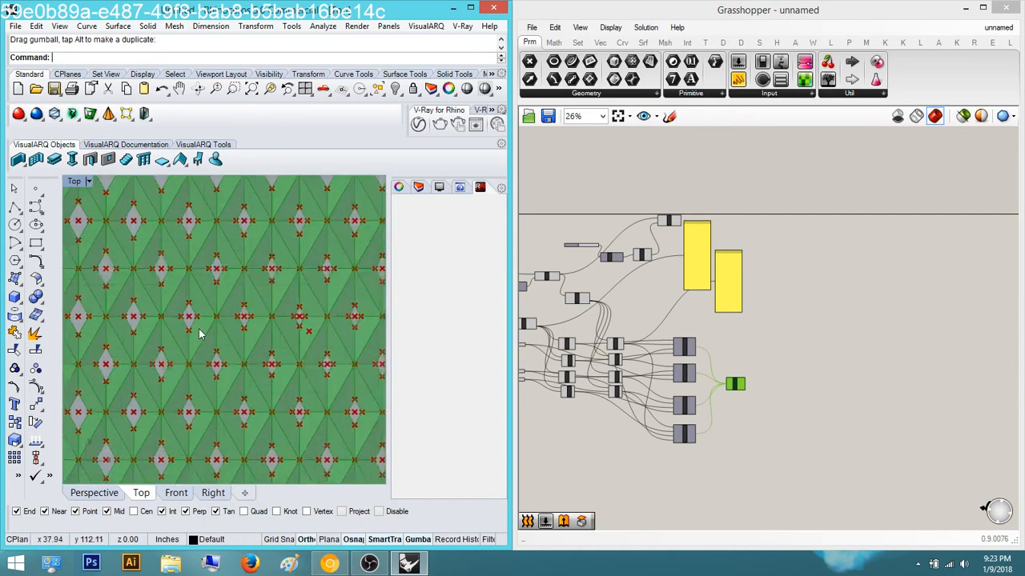
{"action": "left_click", "coordinate": [234, 295]}
{"action": "scroll", "coordinate": [234, 295], "scroll_direction": "up", "scroll_amount": 4}
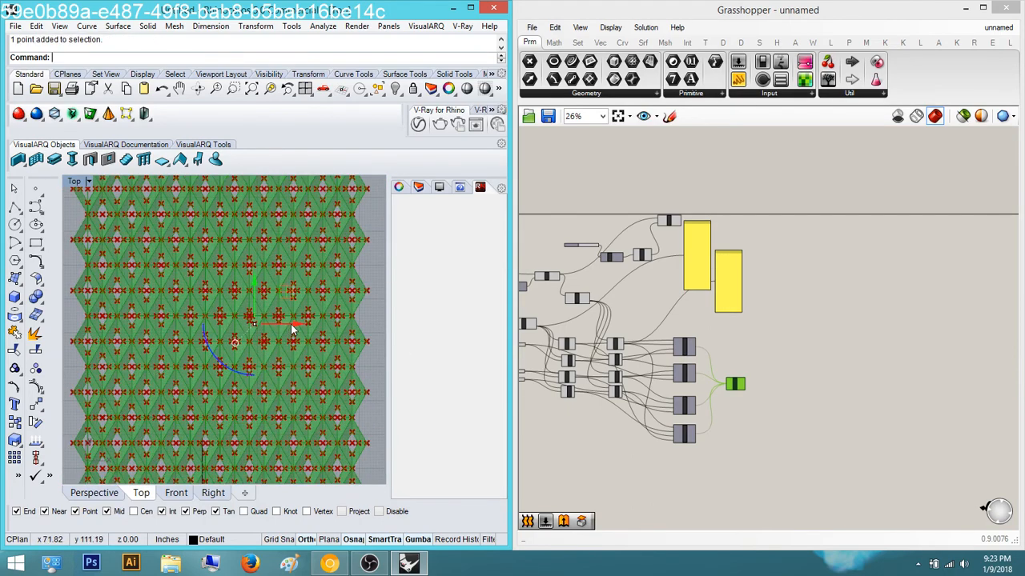
{"action": "left_click_drag", "start_coordinate": [291, 323], "coordinate": [180, 321]}
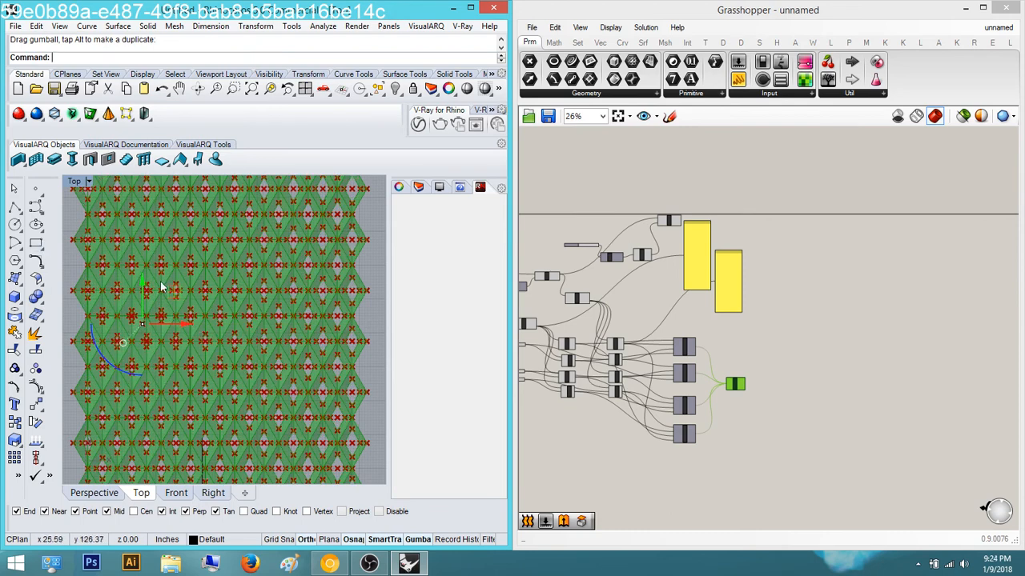
{"action": "left_click", "coordinate": [206, 297]}
{"action": "right_click_drag", "start_coordinate": [205, 299], "coordinate": [224, 289]}
{"action": "scroll", "coordinate": [138, 291], "scroll_direction": "up", "scroll_amount": 10}
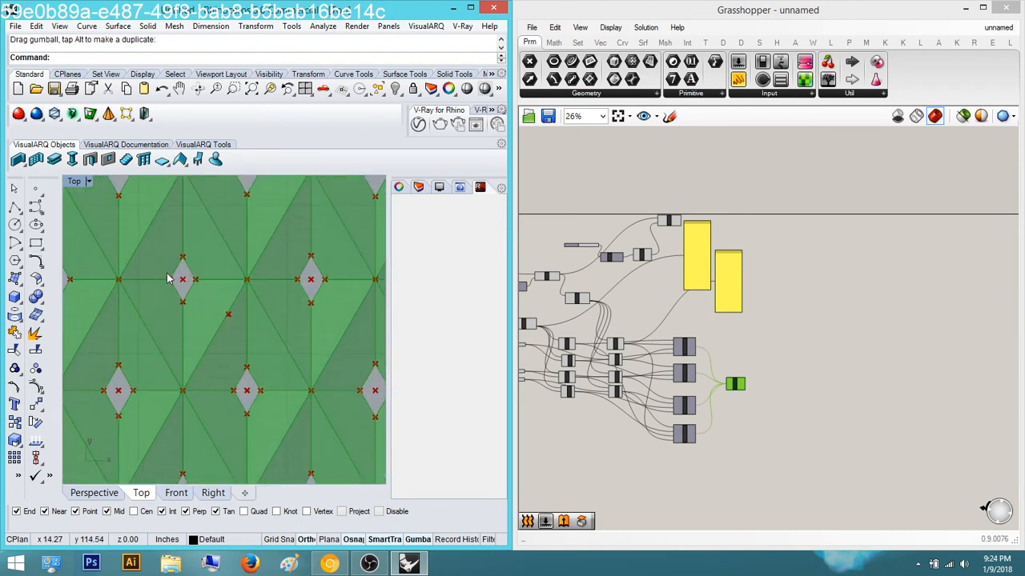
Highlight the Extrude output and examine the window frames together with the joined panels in the Perspective view
{"action": "left_click", "coordinate": [830, 455]}
{"action": "scroll", "coordinate": [830, 455], "scroll_direction": "up", "scroll_amount": 5}
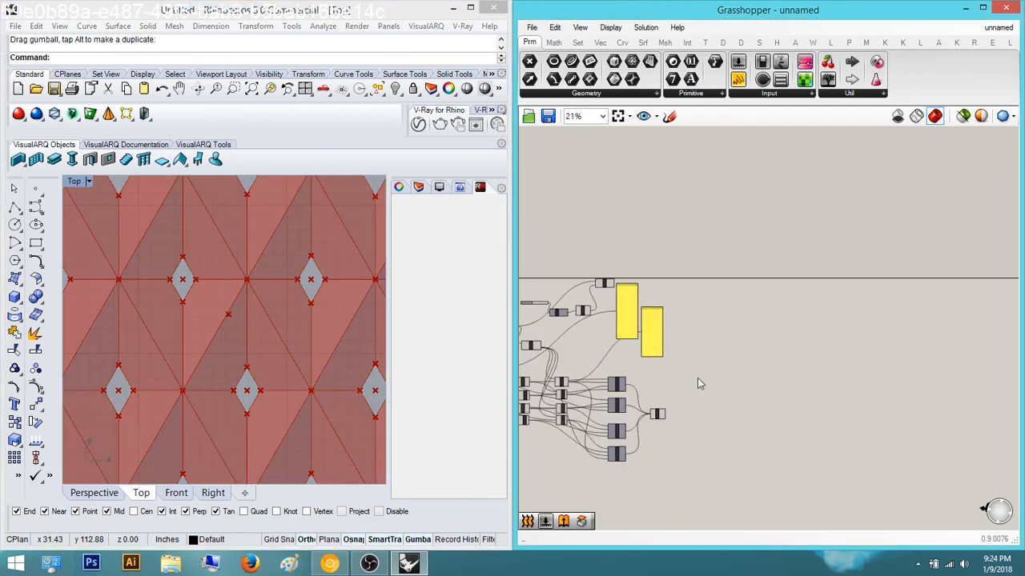
{"action": "right_click_drag", "start_coordinate": [671, 376], "coordinate": [834, 405]}
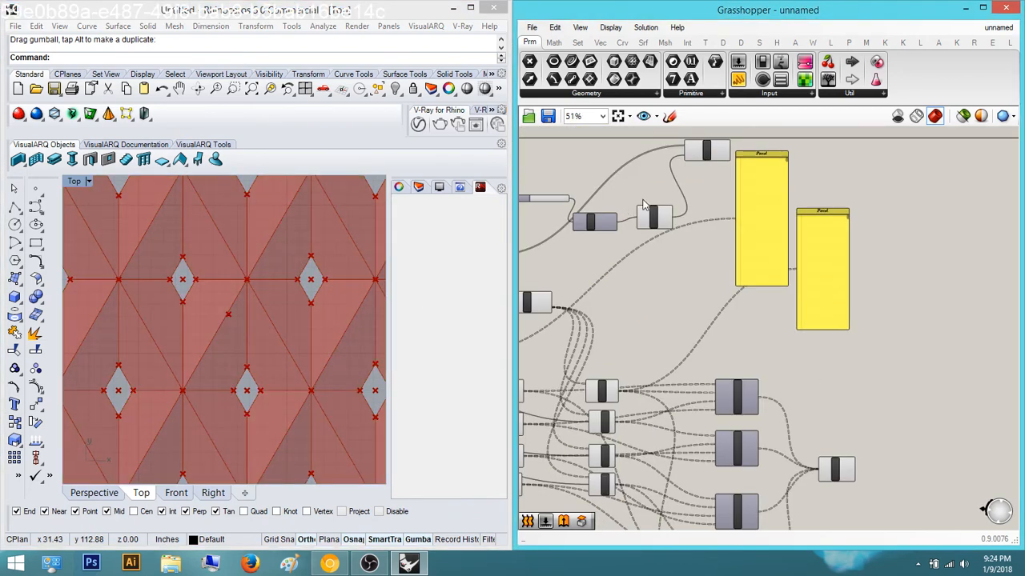
{"action": "left_click", "coordinate": [714, 152]}
{"action": "left_click", "coordinate": [112, 496]}
{"action": "right_click_drag", "start_coordinate": [180, 352], "coordinate": [199, 315]}
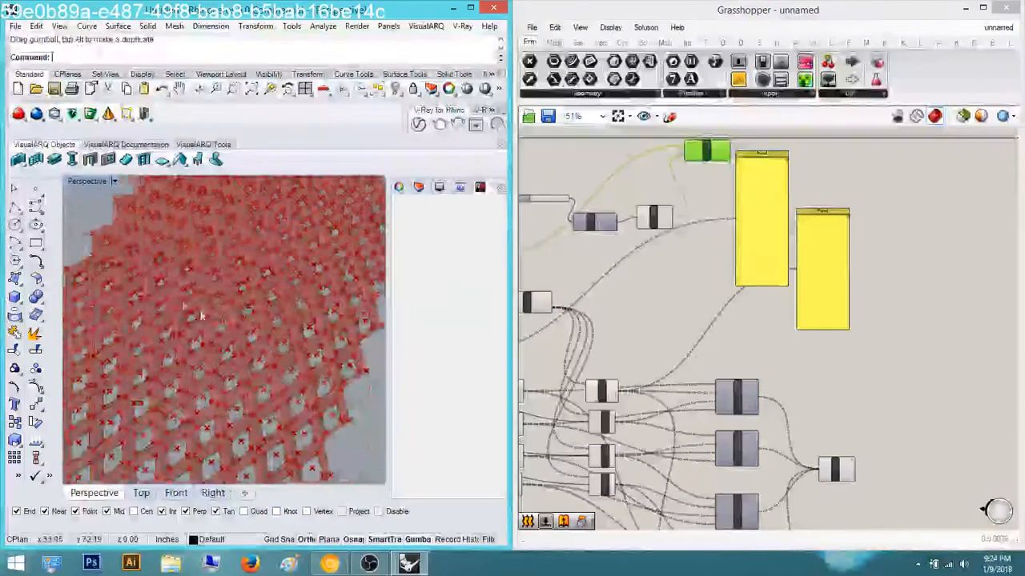
{"action": "scroll", "coordinate": [201, 382], "scroll_direction": "up", "scroll_amount": 6}
{"action": "right_click_drag", "start_coordinate": [200, 384], "coordinate": [221, 378]}
{"action": "left_click", "coordinate": [696, 294]}
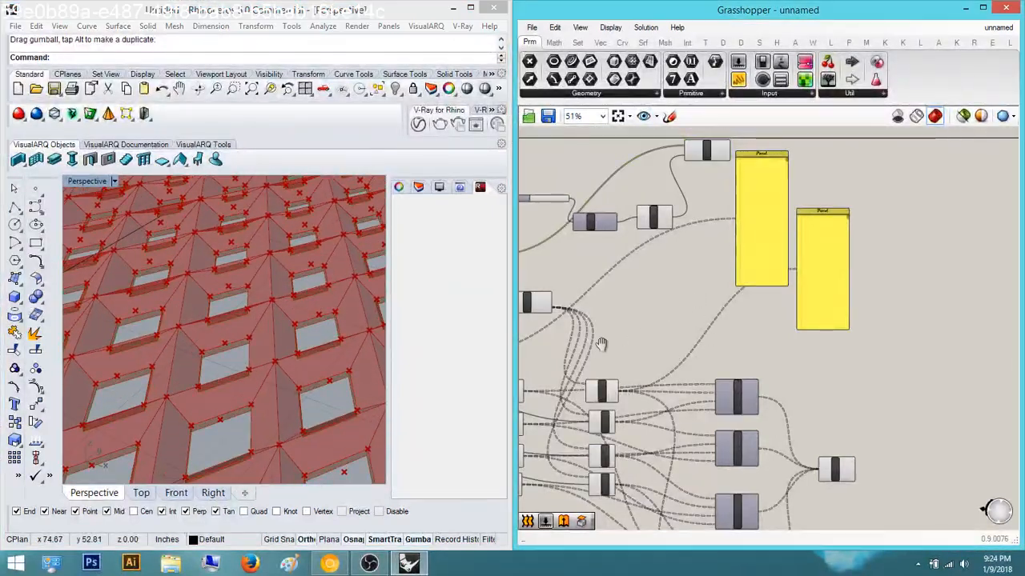
{"action": "right_click_drag", "start_coordinate": [601, 344], "coordinate": [517, 406]}
{"action": "right_click_drag", "start_coordinate": [202, 274], "coordinate": [213, 314]}
{"action": "left_click_drag", "start_coordinate": [800, 342], "coordinate": [796, 308]}
{"action": "left_click", "coordinate": [745, 215]}
{"action": "scroll", "coordinate": [633, 264], "scroll_direction": "up", "scroll_amount": 3}
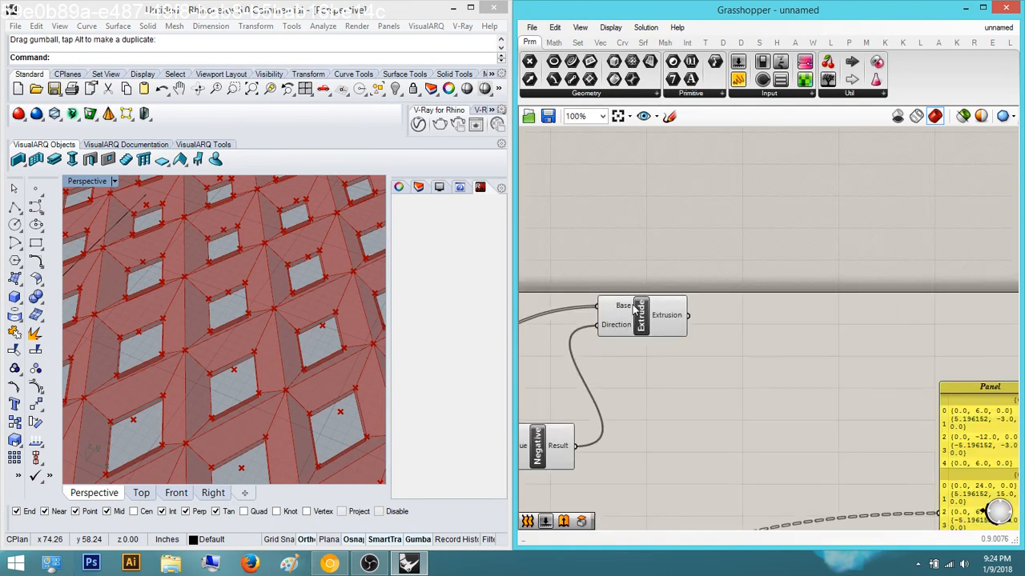
Add an Explode component above and beyond Extrude and try to wire its Curve input to the Extrusion output
{"action": "double_click", "coordinate": [831, 255]}
{"action": "type", "text": "explode"}
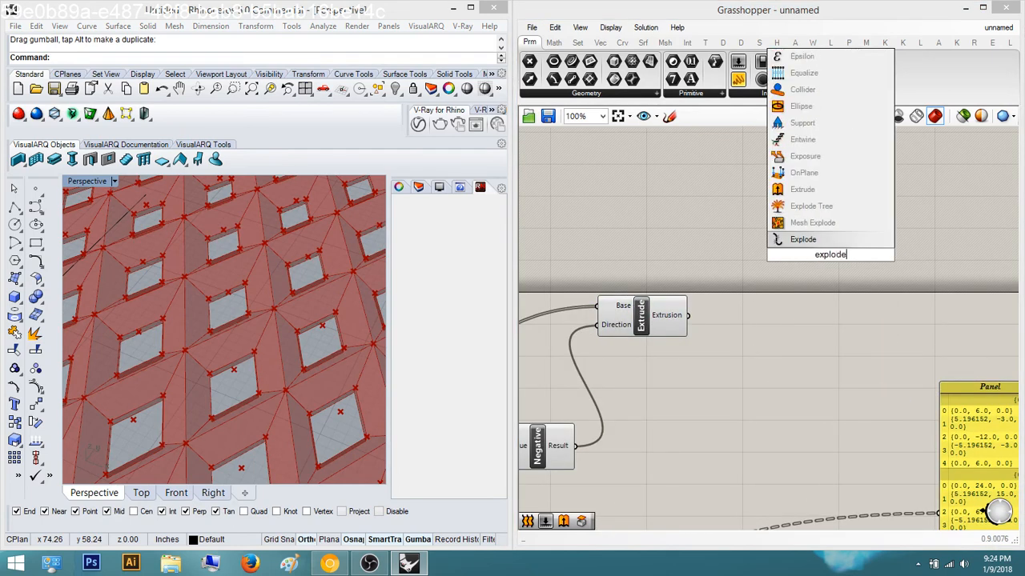
{"action": "key", "text": "Return"}
{"action": "scroll", "coordinate": [771, 252], "scroll_direction": "up", "scroll_amount": 2}
{"action": "left_click_drag", "start_coordinate": [756, 236], "coordinate": [681, 324]}
Add a Cap Holes component beside Extrude
{"action": "double_click", "coordinate": [891, 356]}
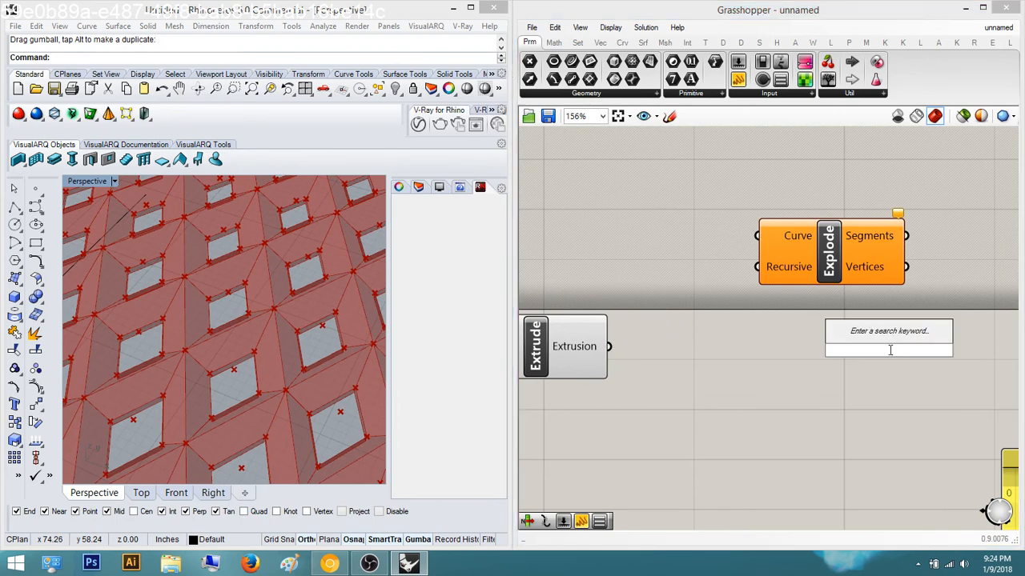
{"action": "type", "text": "cap"}
{"action": "key", "text": "Return"}
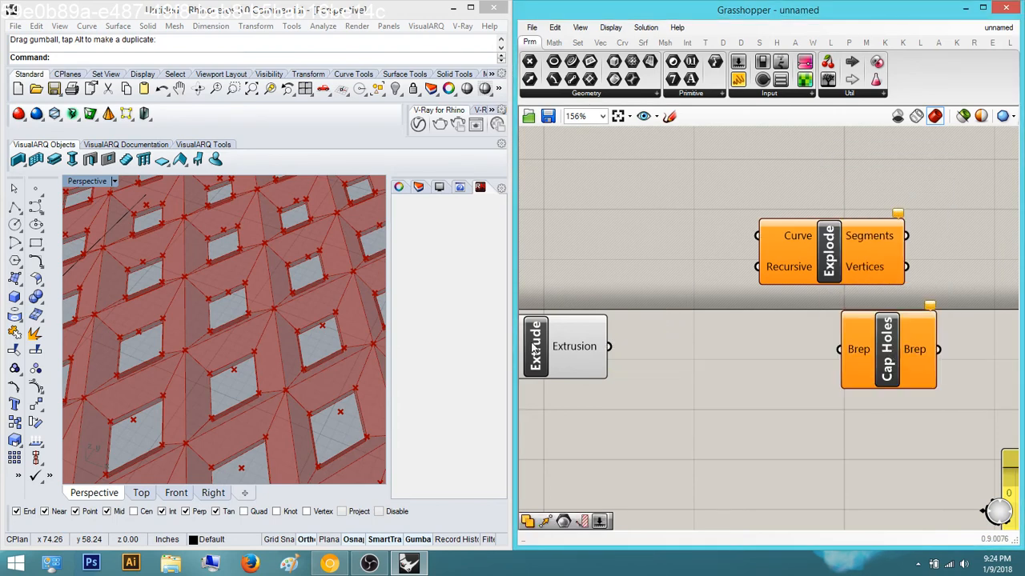
Add a Deconstruct Brep component between Extrude and Cap Holes
{"action": "right_click_drag", "start_coordinate": [667, 283], "coordinate": [659, 290]}
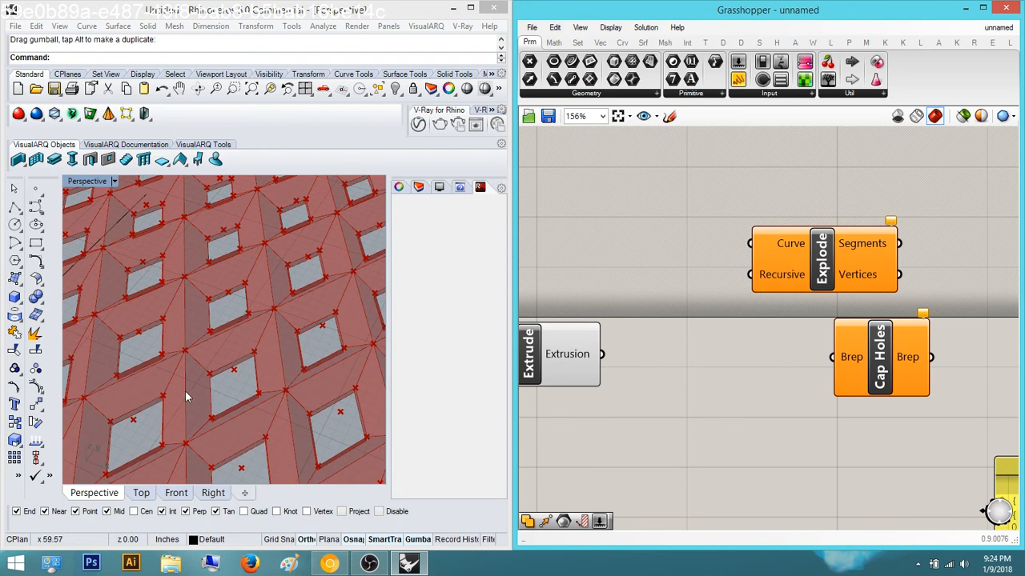
{"action": "double_click", "coordinate": [795, 358]}
{"action": "type", "text": "decons"}
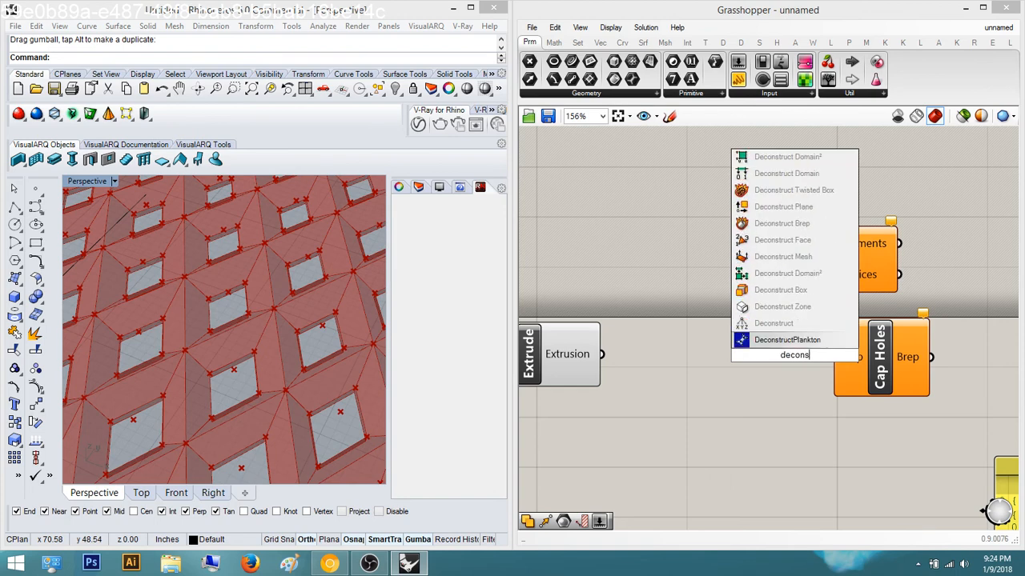
{"action": "type", "text": "truct bre"}
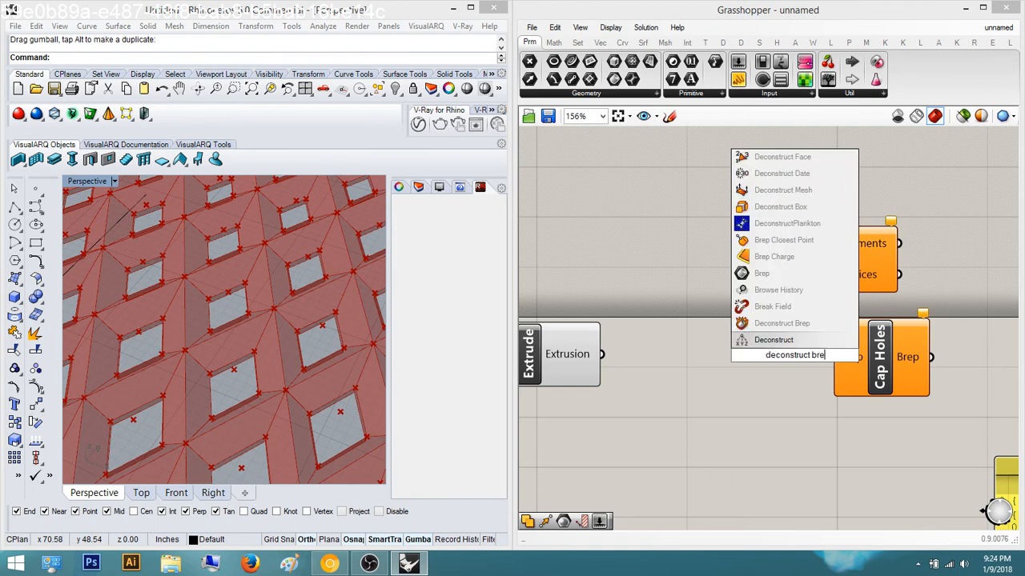
{"action": "key", "text": "Return"}
{"action": "double_click", "coordinate": [795, 360]}
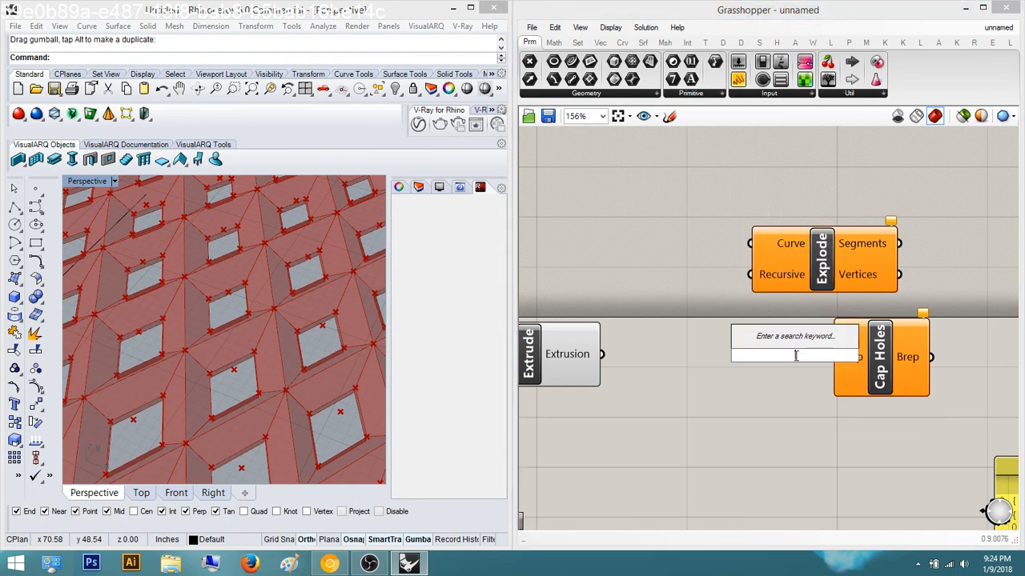
{"action": "type", "text": "deconstruct"}
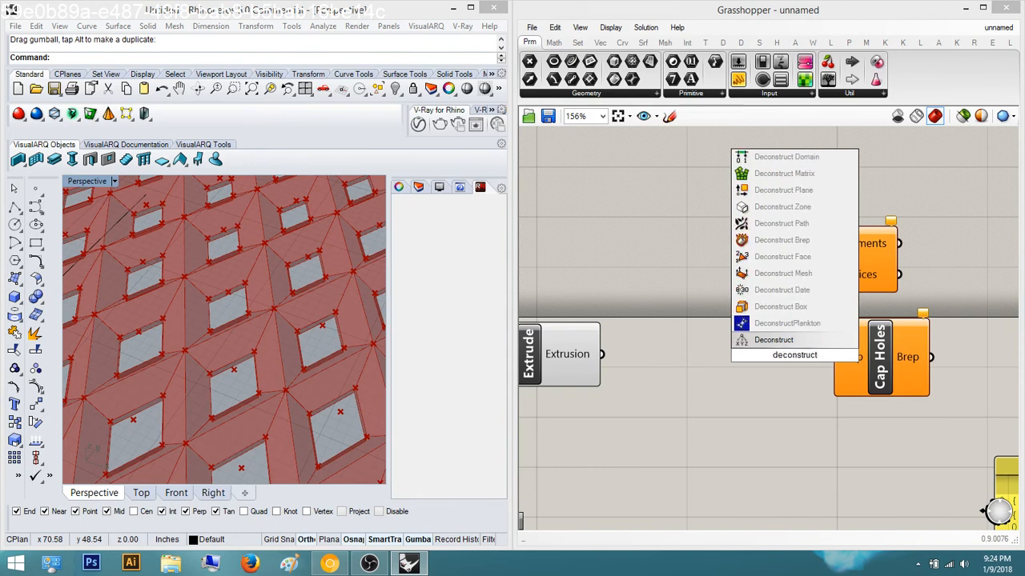
{"action": "key", "text": "Up"}
{"action": "key", "text": "Up"}
{"action": "key", "text": "Up"}
{"action": "key", "text": "Up"}
{"action": "key", "text": "Up"}
{"action": "key", "text": "Up"}
{"action": "key", "text": "Return"}
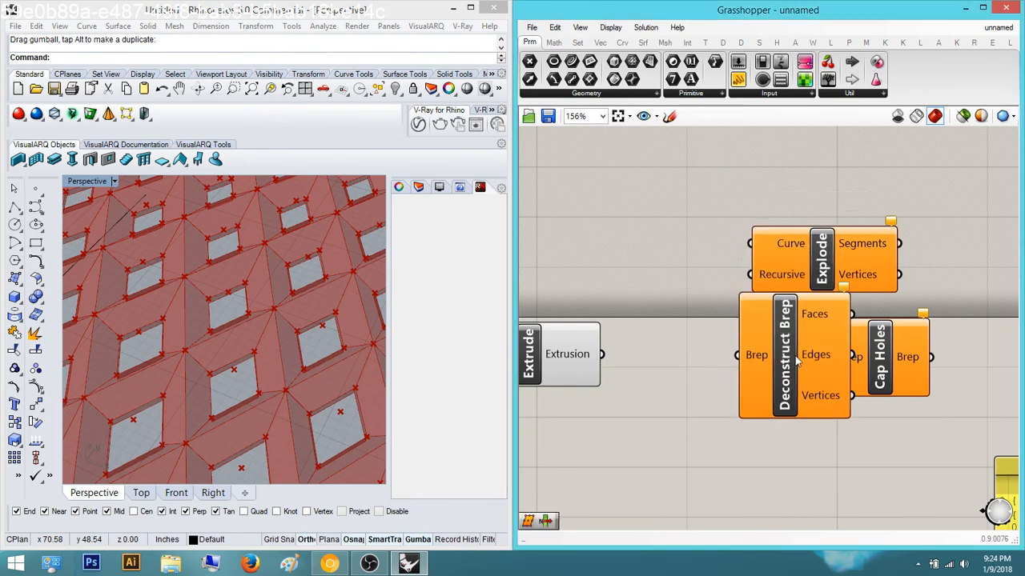
Move Explode and Deconstruct Brep clear of Cap Holes and connect Extrude's Extrusion output to Cap Holes' Brep input
{"action": "left_click_drag", "start_coordinate": [734, 353], "coordinate": [615, 330]}
{"action": "left_click_drag", "start_coordinate": [783, 351], "coordinate": [833, 396]}
{"action": "left_click_drag", "start_coordinate": [815, 267], "coordinate": [747, 261]}
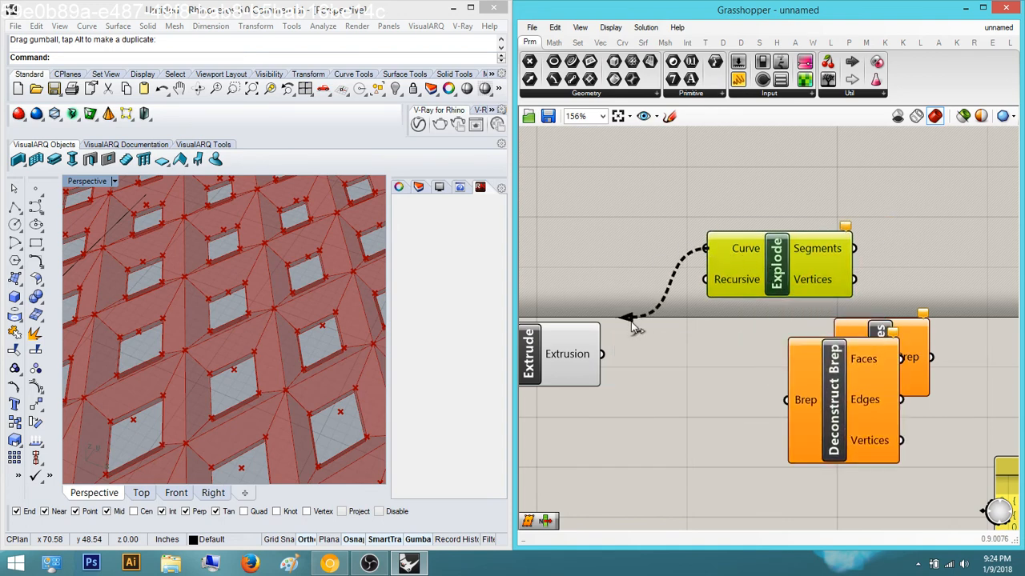
{"action": "left_click_drag", "start_coordinate": [631, 322], "coordinate": [633, 324]}
{"action": "left_click_drag", "start_coordinate": [850, 396], "coordinate": [888, 444]}
{"action": "left_click_drag", "start_coordinate": [832, 364], "coordinate": [603, 355]}
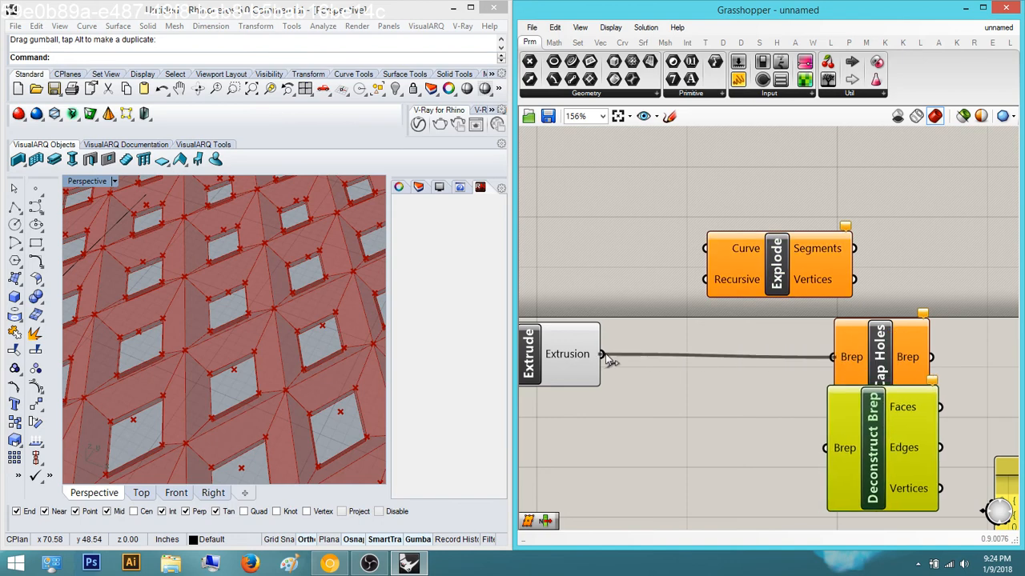
Space out Cap Holes and Deconstruct Brep, and connect the capped Brep output to Deconstruct Brep's Brep input
{"action": "left_click_drag", "start_coordinate": [850, 362], "coordinate": [766, 355]}
{"action": "right_click_drag", "start_coordinate": [766, 356], "coordinate": [595, 386]}
{"action": "left_click_drag", "start_coordinate": [727, 471], "coordinate": [807, 380]}
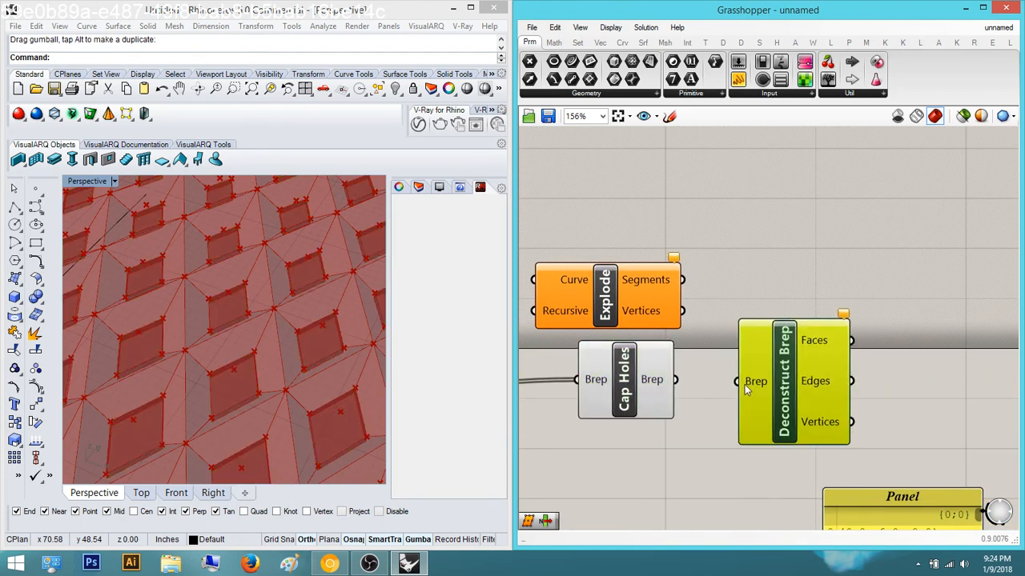
{"action": "left_click_drag", "start_coordinate": [737, 382], "coordinate": [675, 379]}
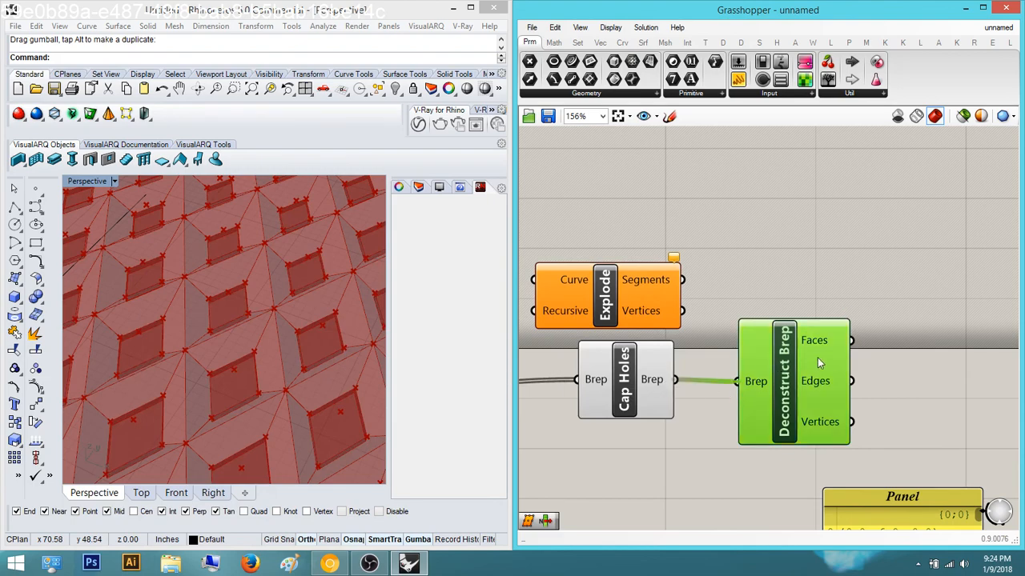
Add a Panel fed by Deconstruct Brep's Faces output and place it above and beyond that component
{"action": "right_click_drag", "start_coordinate": [983, 370], "coordinate": [754, 354]}
{"action": "double_click", "coordinate": [829, 354]}
{"action": "left_click", "coordinate": [756, 386]}
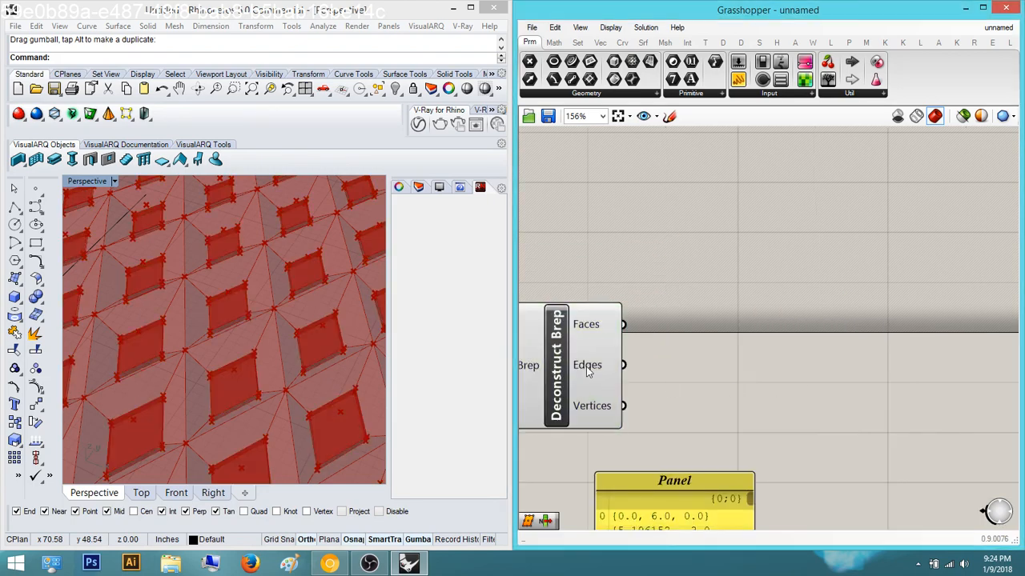
{"action": "double_click", "coordinate": [726, 297]}
{"action": "type", "text": "panel"}
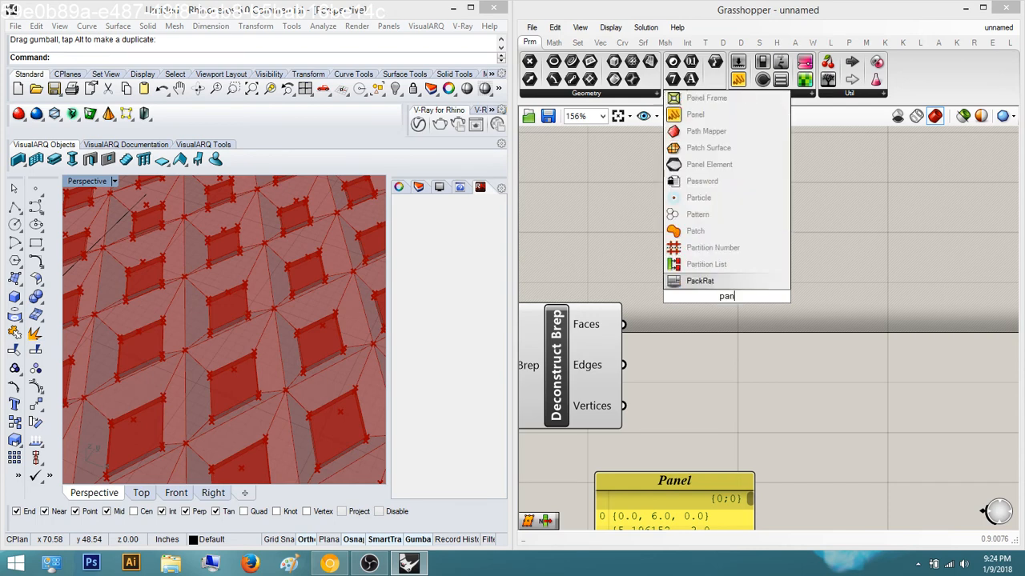
{"action": "key", "text": "Up"}
{"action": "key", "text": "Return"}
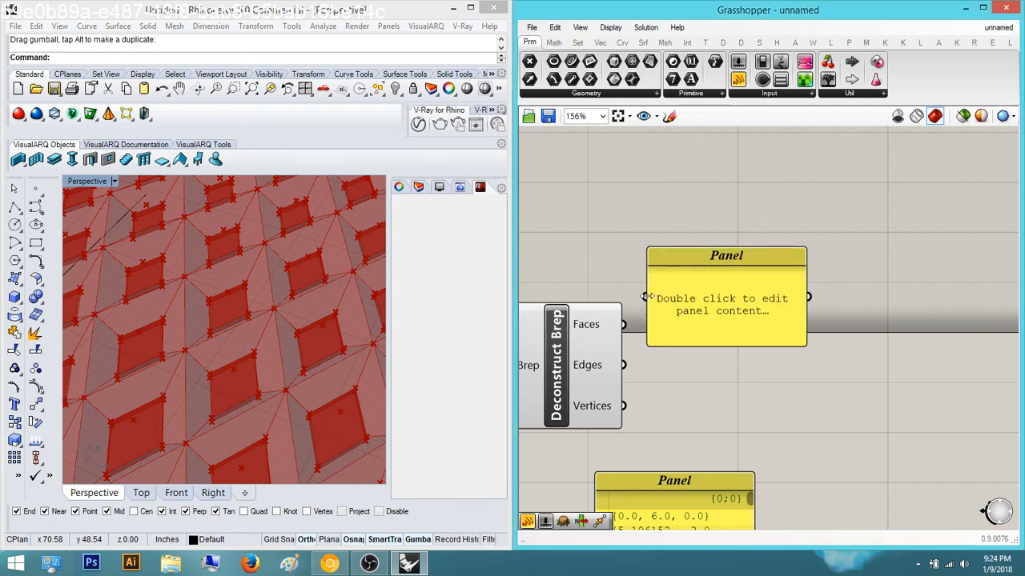
{"action": "left_click_drag", "start_coordinate": [646, 297], "coordinate": [624, 324]}
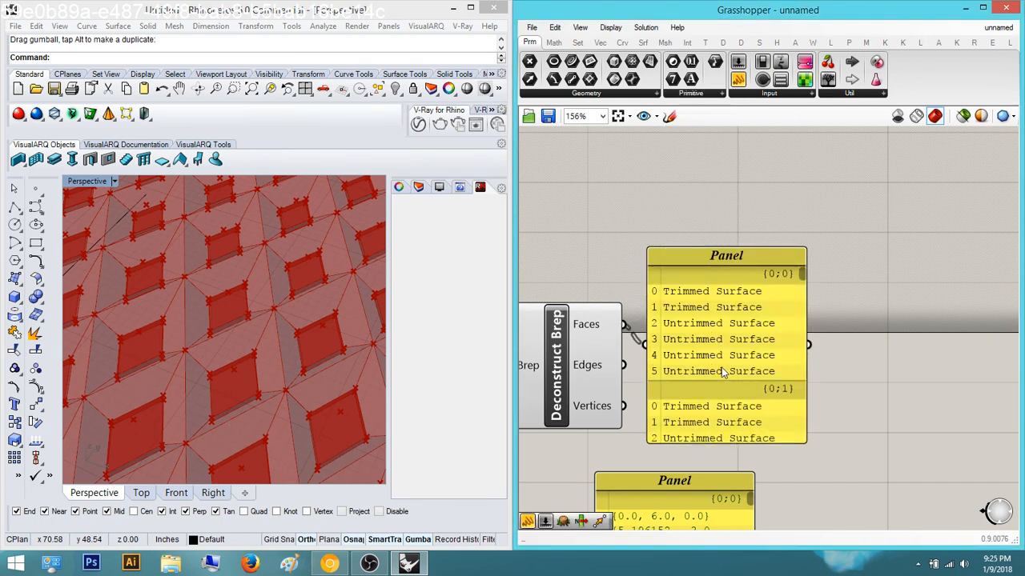
{"action": "left_click_drag", "start_coordinate": [759, 317], "coordinate": [820, 251]}
{"action": "right_click_drag", "start_coordinate": [755, 282], "coordinate": [750, 381]}
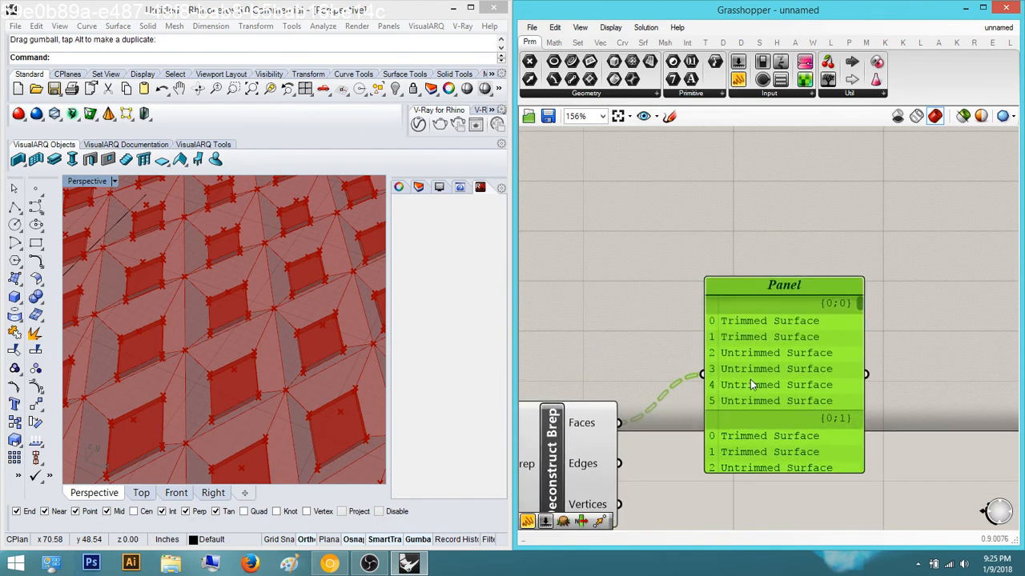
{"action": "left_click_drag", "start_coordinate": [752, 392], "coordinate": [747, 254]}
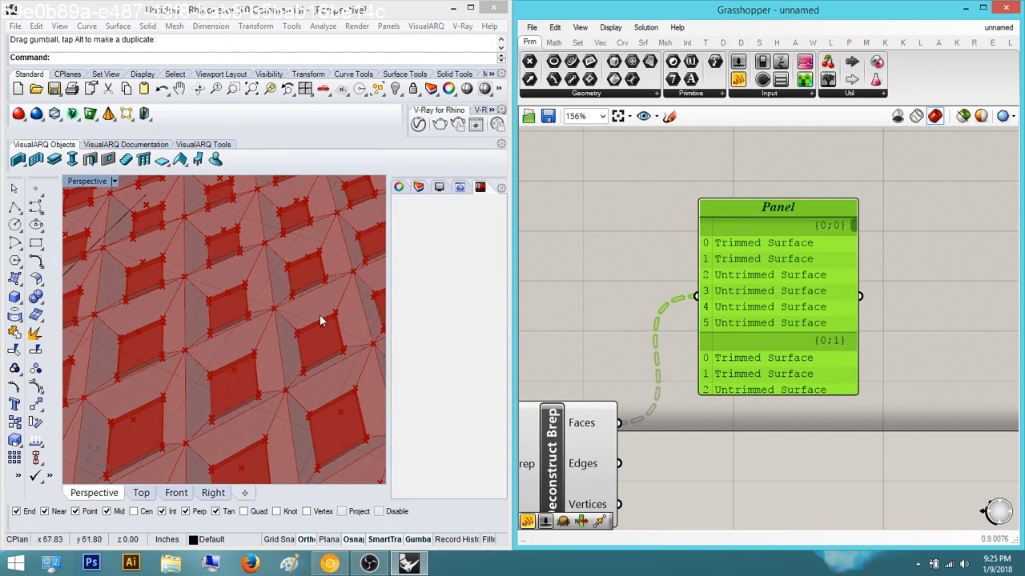
Add a List Item component below the new Panel and connect Deconstruct Brep's Faces output to its List input
{"action": "left_click", "coordinate": [701, 408]}
{"action": "right_click_drag", "start_coordinate": [702, 407], "coordinate": [679, 335]}
{"action": "double_click", "coordinate": [717, 395]}
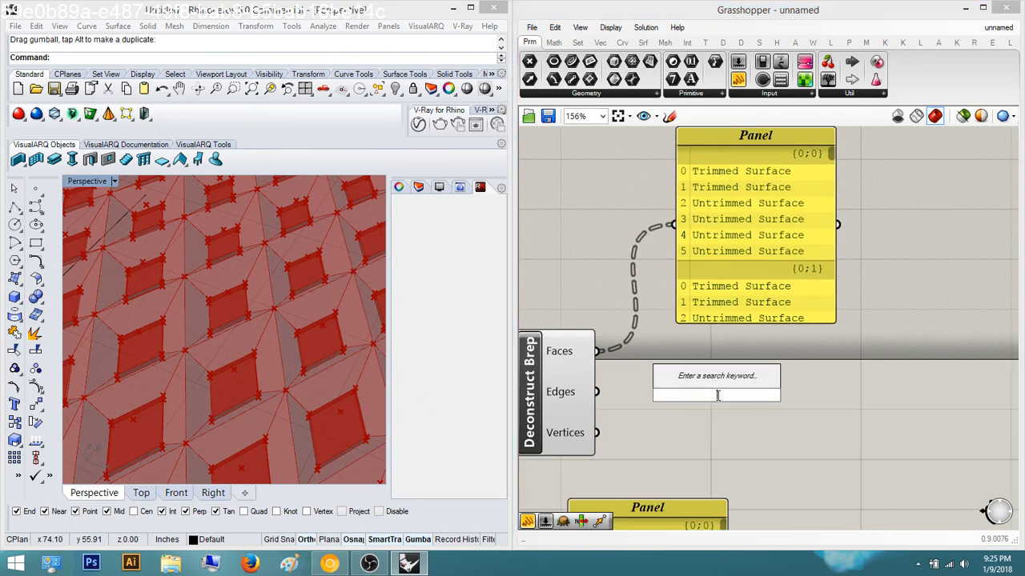
{"action": "type", "text": "list"}
{"action": "key", "text": "BackSpace"}
{"action": "key", "text": "BackSpace"}
{"action": "key", "text": "BackSpace"}
{"action": "key", "text": "BackSpace"}
{"action": "type", "text": "list"}
{"action": "left_click", "coordinate": [671, 386]}
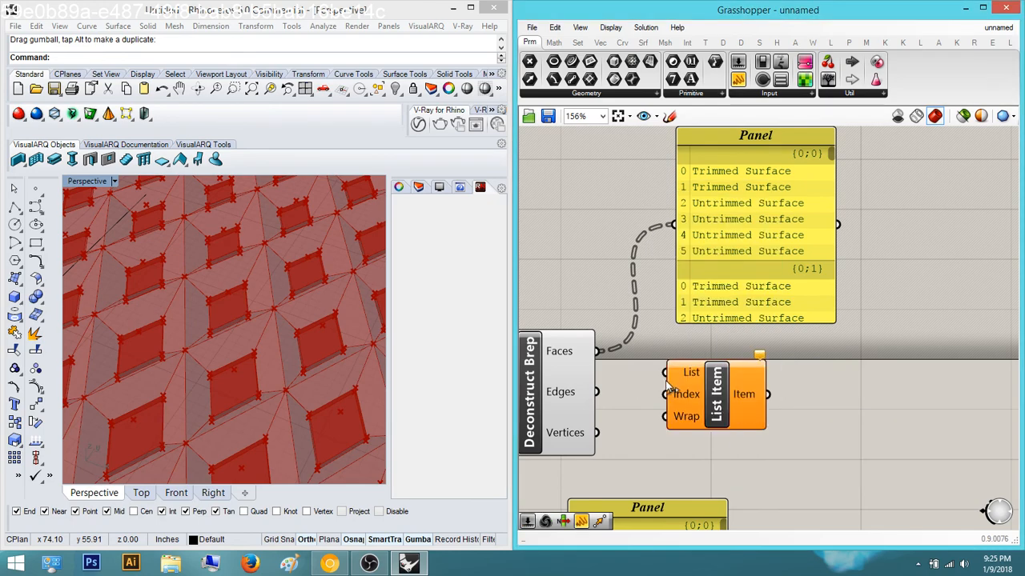
{"action": "left_click_drag", "start_coordinate": [665, 373], "coordinate": [596, 350]}
{"action": "left_click", "coordinate": [730, 406]}
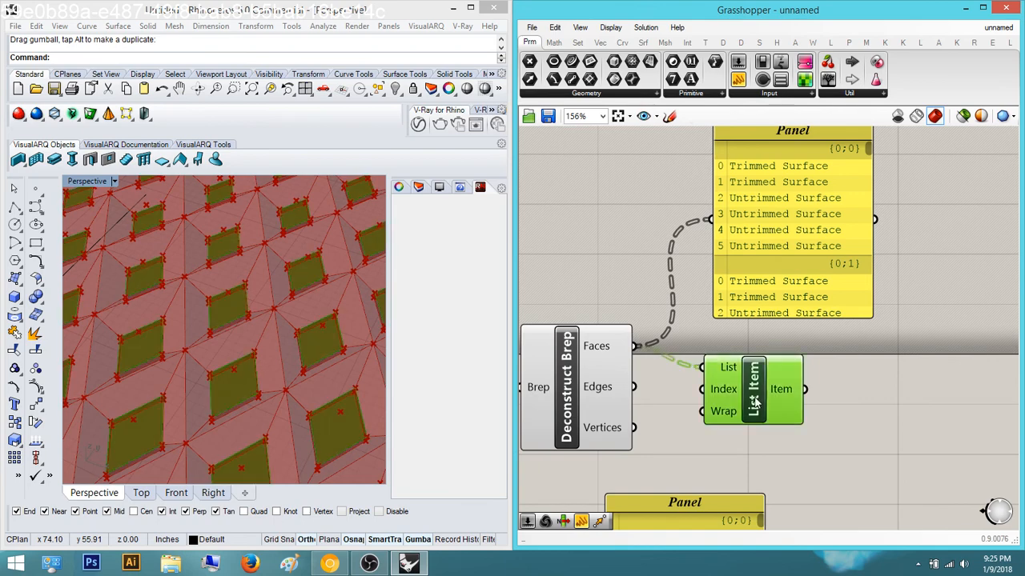
Create a Number Slider with value 2, connect it to List Item's Index input, and move List Item clear of it
{"action": "right_click_drag", "start_coordinate": [769, 400], "coordinate": [689, 398]}
{"action": "left_click", "coordinate": [792, 414]}
{"action": "double_click", "coordinate": [791, 415]}
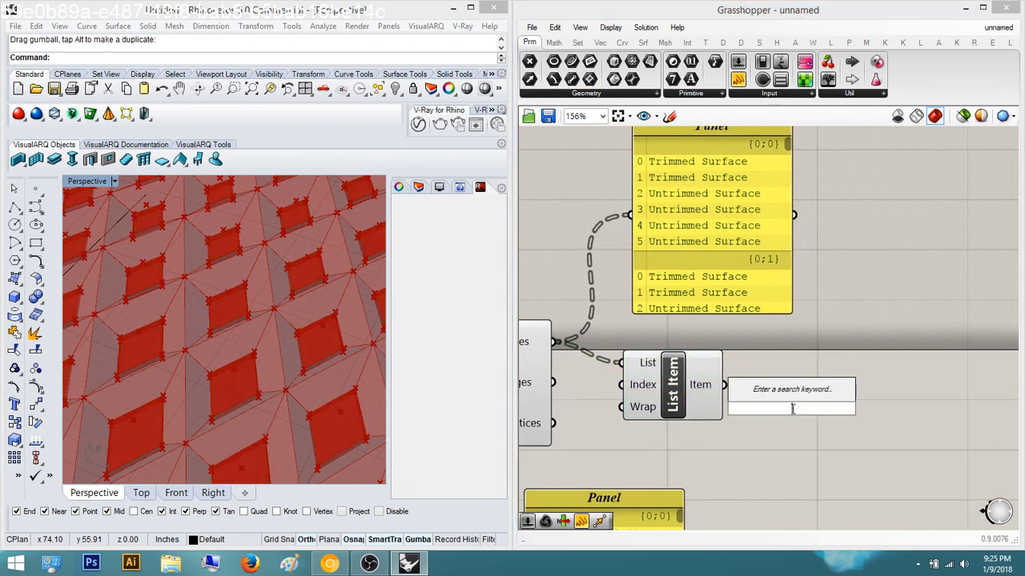
{"action": "type", "text": "2"}
{"action": "key", "text": "Return"}
{"action": "scroll", "coordinate": [744, 424], "scroll_direction": "up", "scroll_amount": 3}
{"action": "left_click_drag", "start_coordinate": [769, 426], "coordinate": [538, 365]}
{"action": "scroll", "coordinate": [633, 383], "scroll_direction": "down", "scroll_amount": 3}
{"action": "left_click_drag", "start_coordinate": [638, 366], "coordinate": [867, 366]}
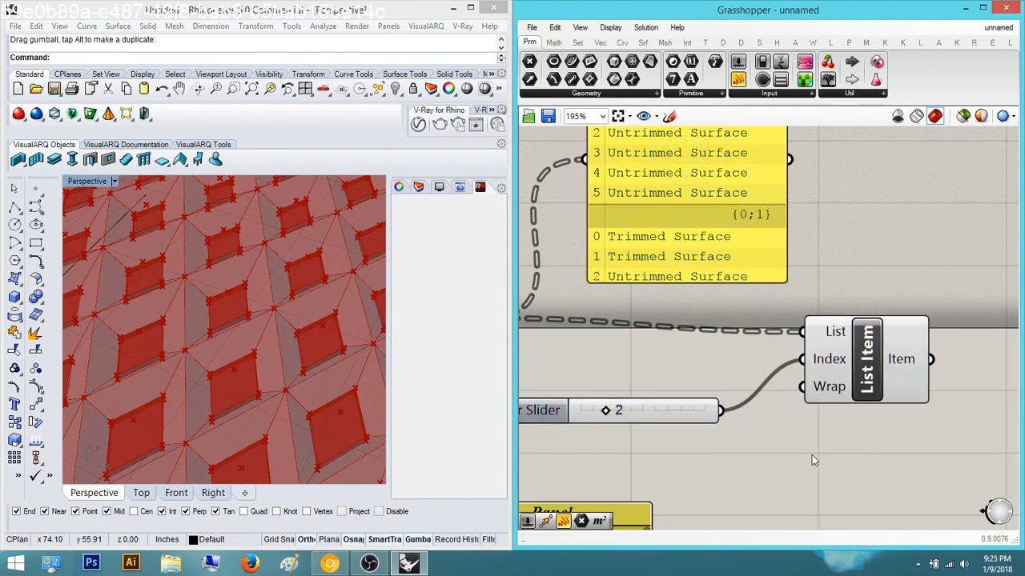
Set the List Item index slider to 1 and compare the selected face with the listed faces
{"action": "right_click_drag", "start_coordinate": [811, 455], "coordinate": [907, 419]}
{"action": "right_click_drag", "start_coordinate": [263, 372], "coordinate": [384, 343]}
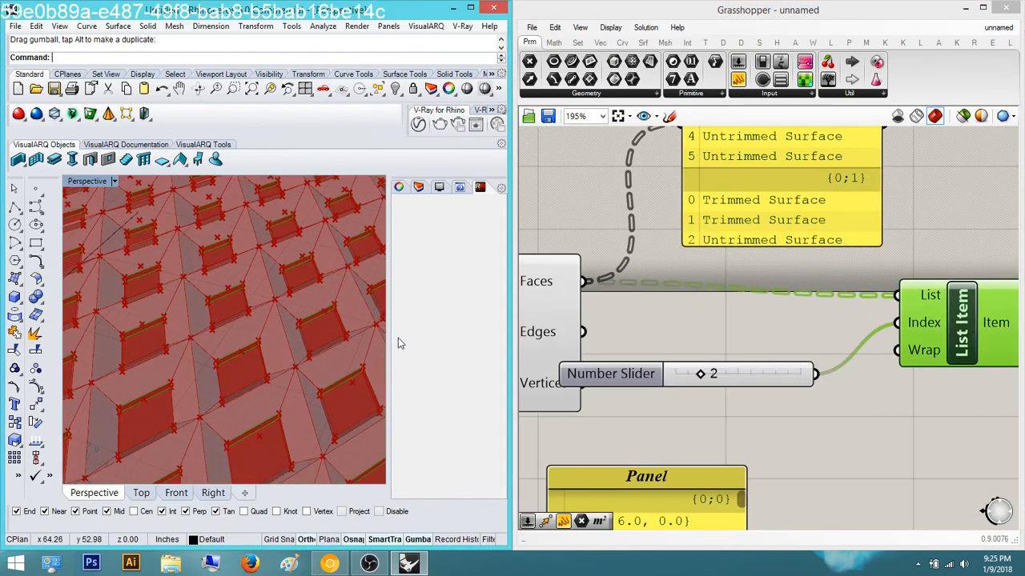
{"action": "scroll", "coordinate": [664, 383], "scroll_direction": "up", "scroll_amount": 2}
{"action": "left_click_drag", "start_coordinate": [662, 384], "coordinate": [641, 390]}
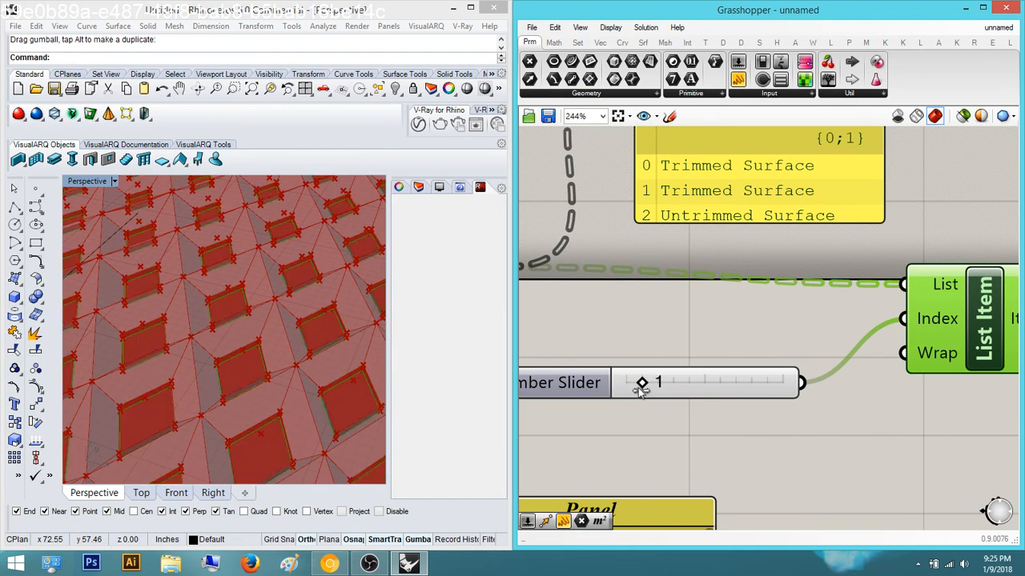
{"action": "scroll", "coordinate": [660, 376], "scroll_direction": "down", "scroll_amount": 3}
{"action": "scroll", "coordinate": [677, 262], "scroll_direction": "up", "scroll_amount": 3}
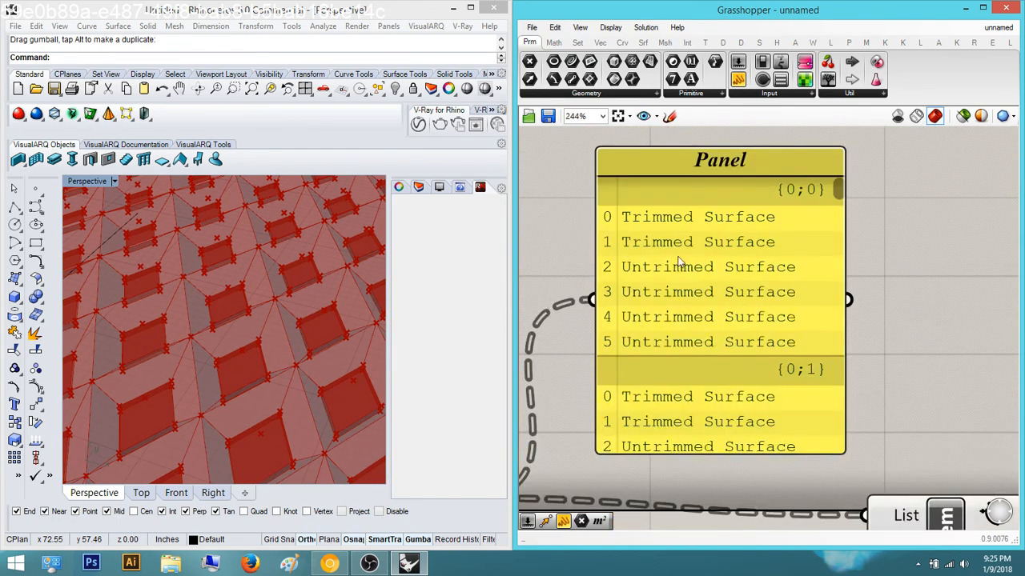
{"action": "scroll", "coordinate": [777, 298], "scroll_direction": "down", "scroll_amount": 1}
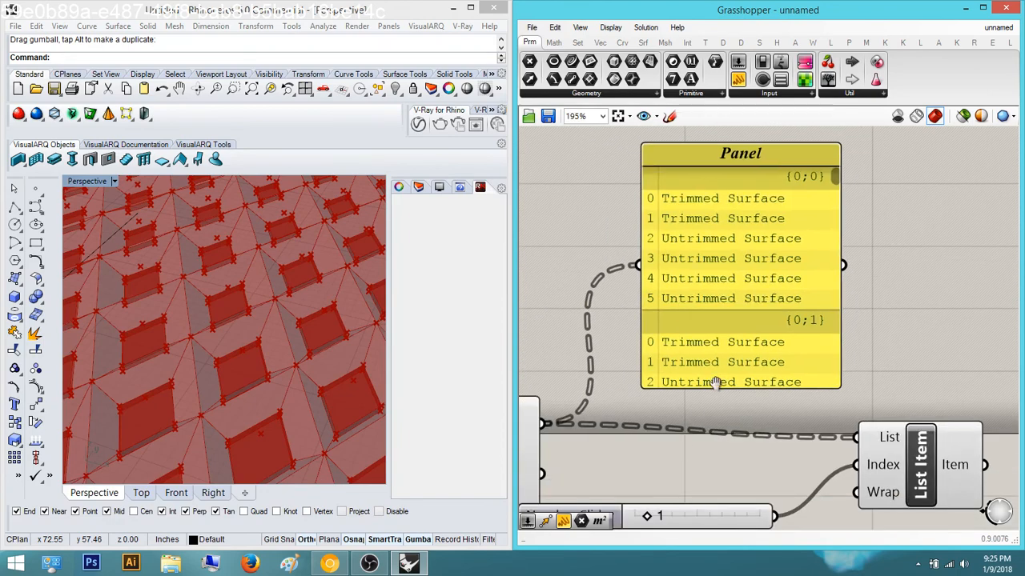
Set the List Item index slider's numeric range to 5
{"action": "right_click_drag", "start_coordinate": [715, 383], "coordinate": [718, 414]}
{"action": "scroll", "coordinate": [711, 373], "scroll_direction": "down", "scroll_amount": 2}
{"action": "left_click", "coordinate": [650, 376]}
{"action": "left_click", "coordinate": [632, 324]}
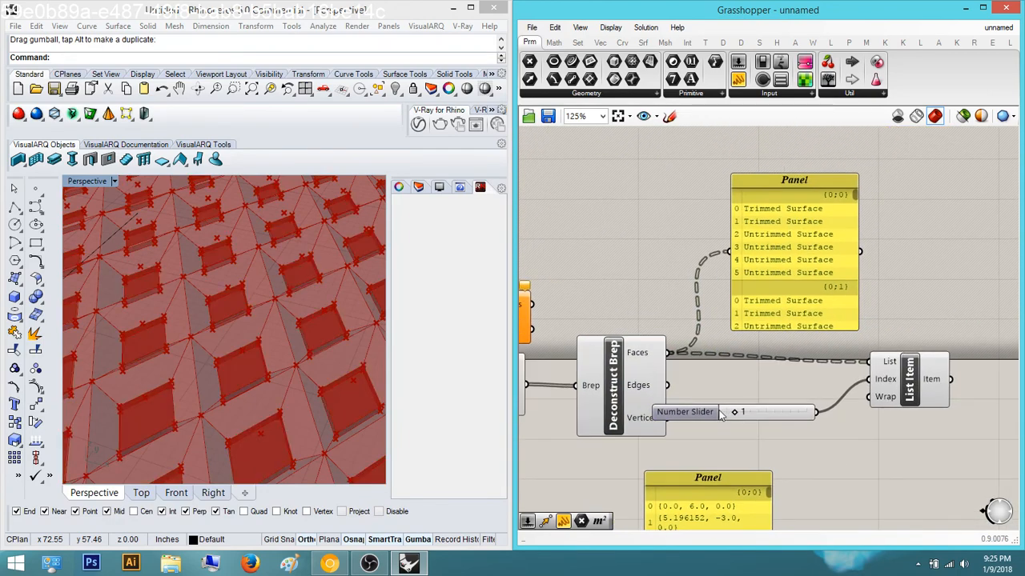
{"action": "double_click", "coordinate": [692, 410]}
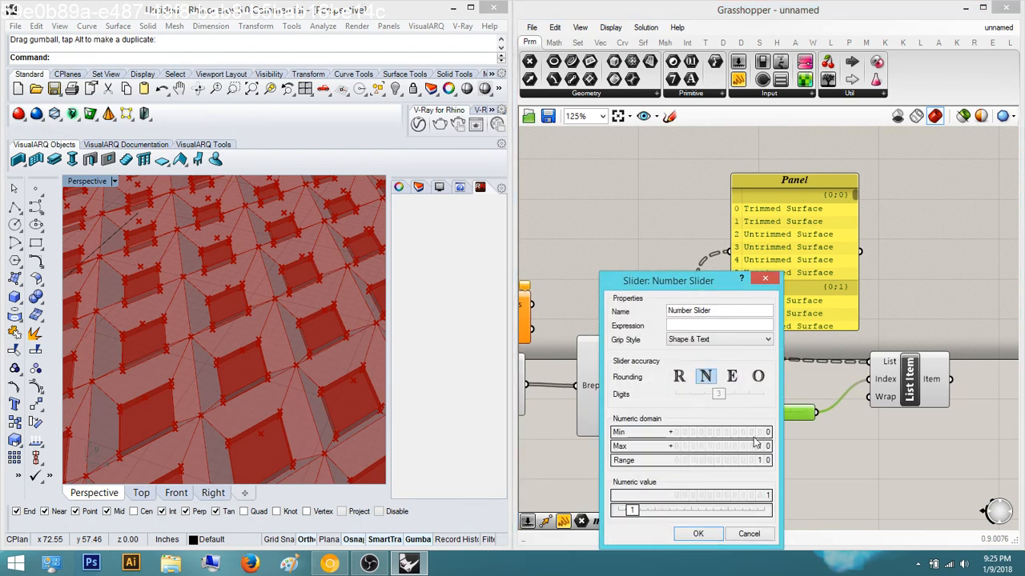
{"action": "left_click", "coordinate": [743, 461]}
{"action": "type", "text": "5"}
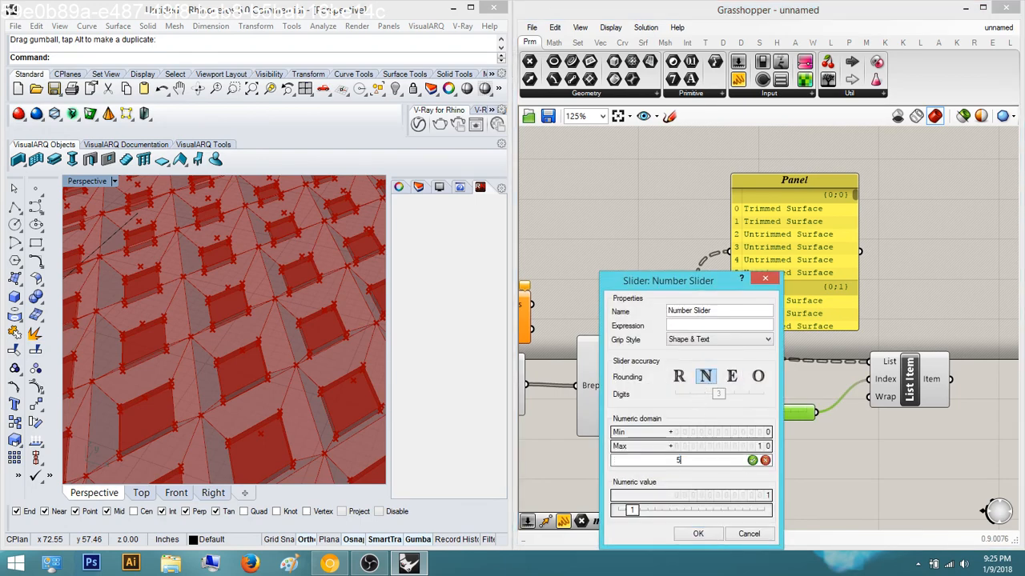
{"action": "key", "text": "Return"}
{"action": "left_click", "coordinate": [698, 533]}
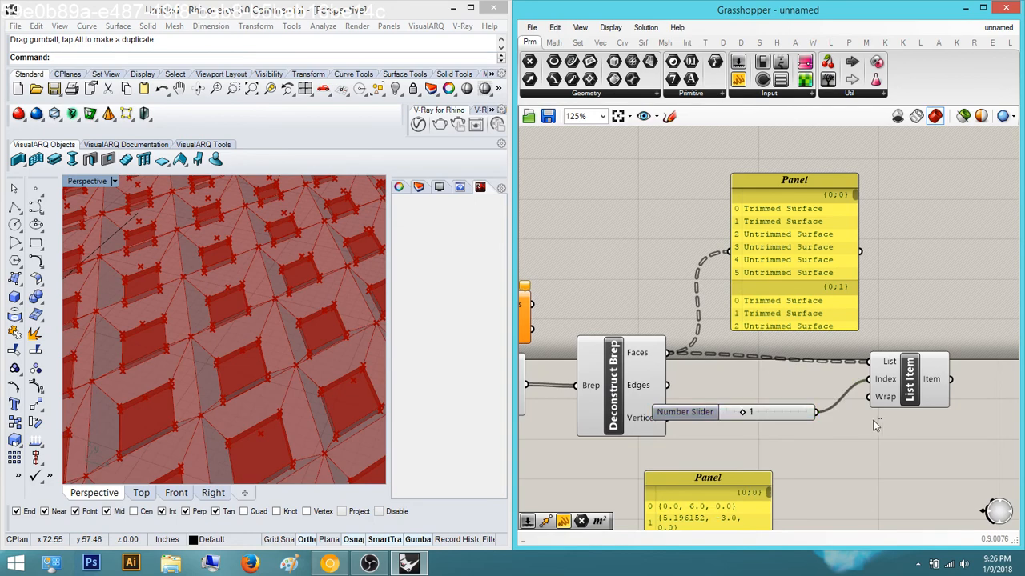
Turn off the preview of Cap Holes and Deconstruct Brep and inspect the window frames up close in Rhino
{"action": "left_click", "coordinate": [904, 396]}
{"action": "scroll", "coordinate": [907, 401], "scroll_direction": "down", "scroll_amount": 3}
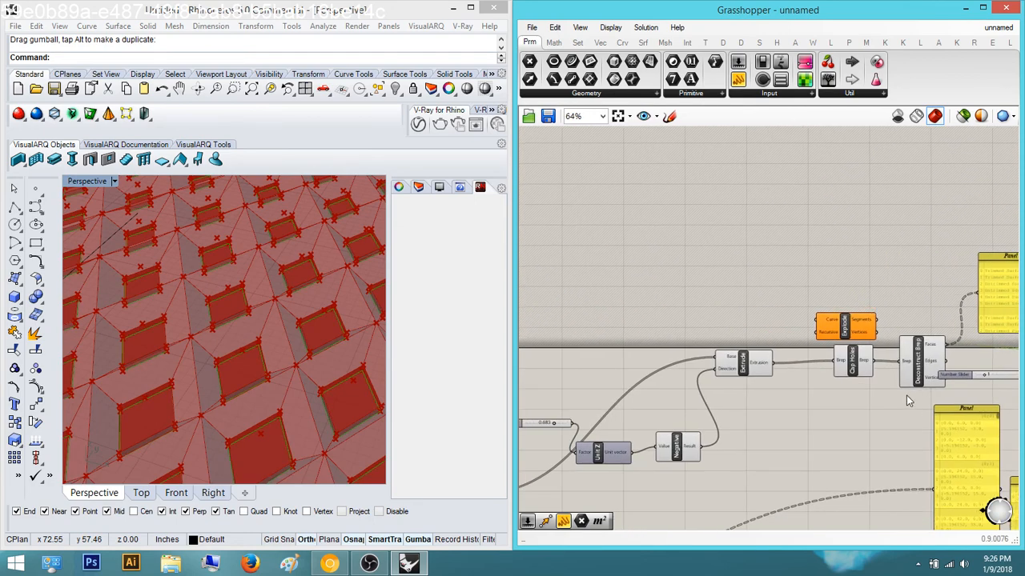
{"action": "left_click_drag", "start_coordinate": [922, 397], "coordinate": [853, 337]}
{"action": "middle_click", "coordinate": [871, 352]}
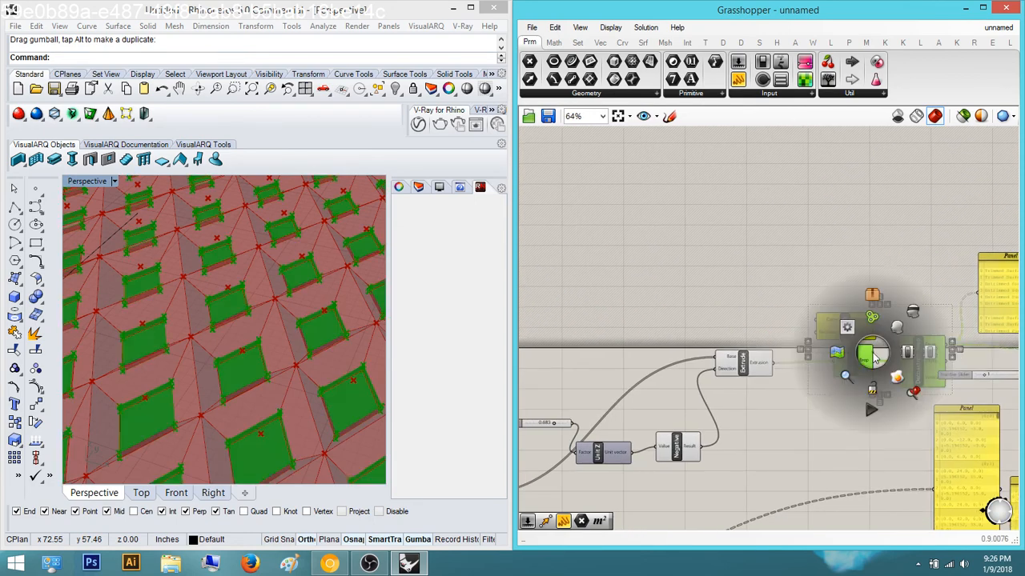
{"action": "left_click", "coordinate": [912, 310]}
{"action": "scroll", "coordinate": [218, 357], "scroll_direction": "up", "scroll_amount": 5}
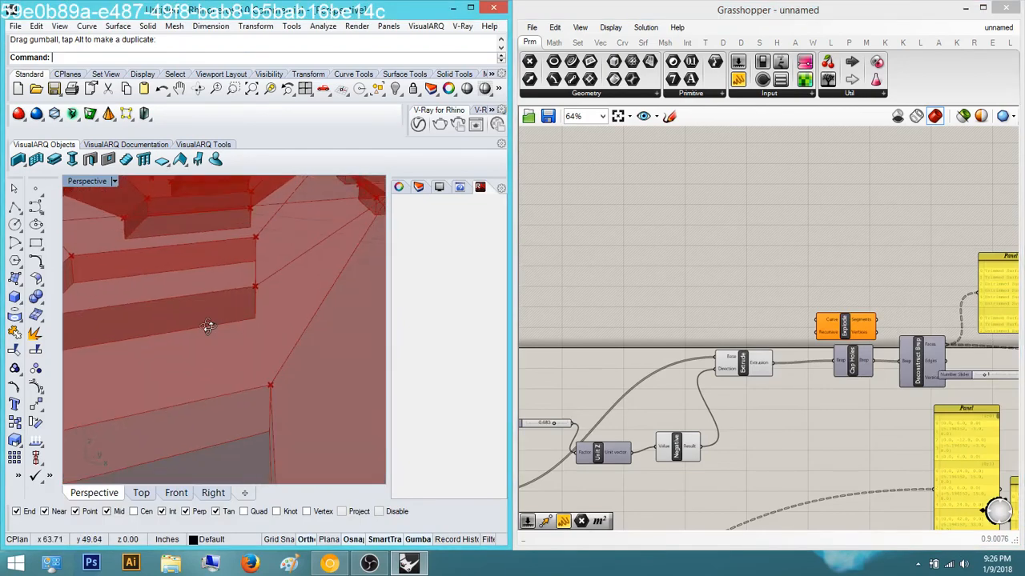
{"action": "right_click_drag", "start_coordinate": [208, 327], "coordinate": [213, 345]}
Delete the unused Explode component above Cap Holes
{"action": "left_click", "coordinate": [846, 331]}
{"action": "scroll", "coordinate": [846, 332], "scroll_direction": "down", "scroll_amount": 1}
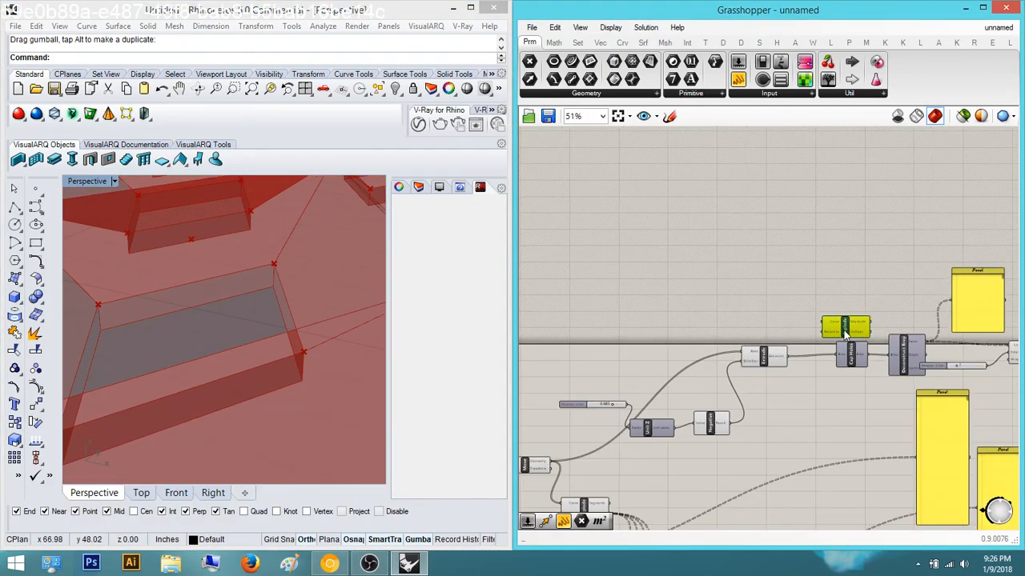
{"action": "right_click_drag", "start_coordinate": [847, 335], "coordinate": [701, 336]}
{"action": "key", "text": "Delete"}
{"action": "left_click", "coordinate": [744, 368]}
{"action": "scroll", "coordinate": [890, 369], "scroll_direction": "up", "scroll_amount": 2}
{"action": "double_click", "coordinate": [925, 359]}
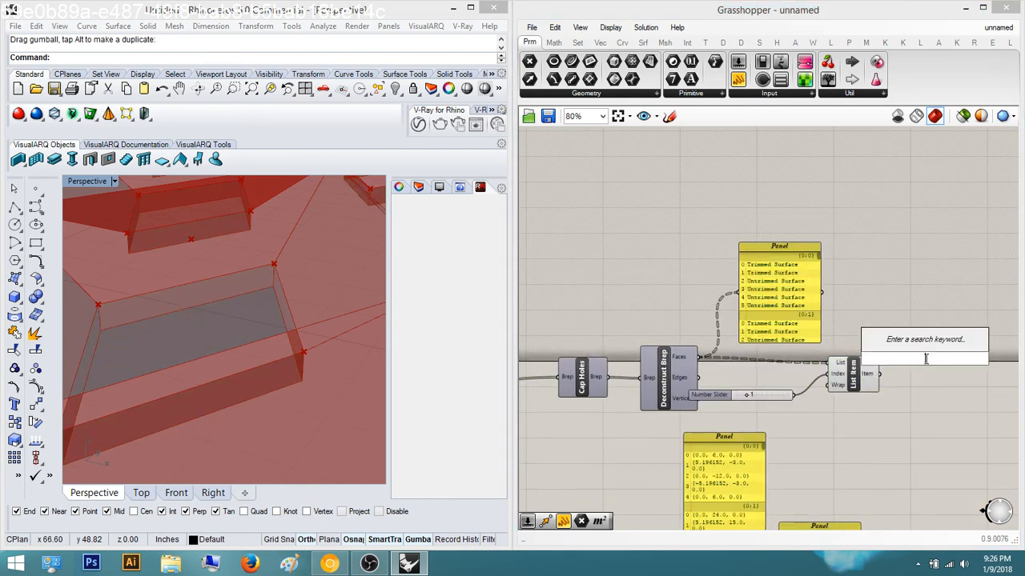
{"action": "type", "text": "join"}
{"action": "key", "text": "Return"}
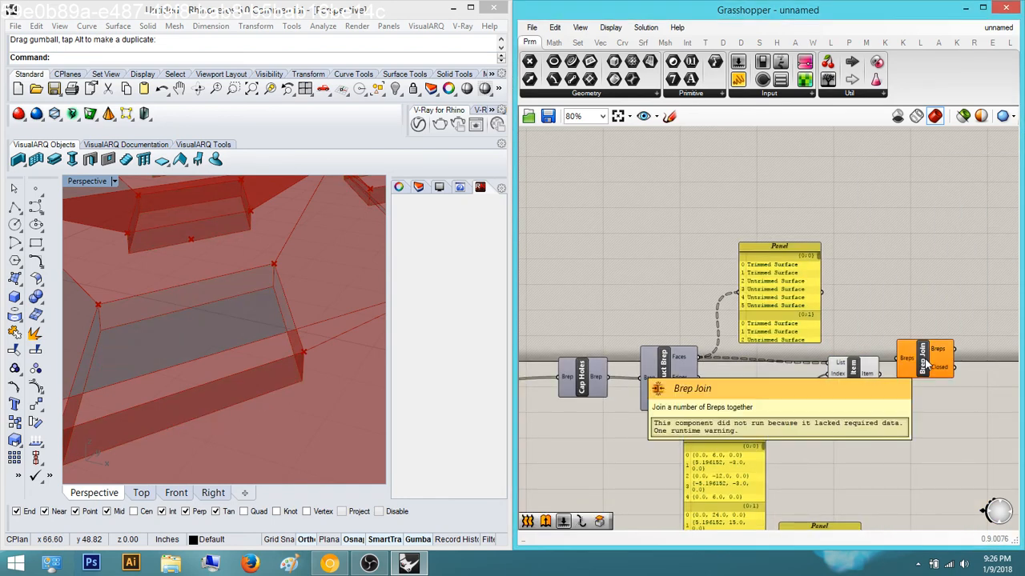
{"action": "right_click_drag", "start_coordinate": [938, 369], "coordinate": [849, 416]}
{"action": "key", "text": "Delete"}
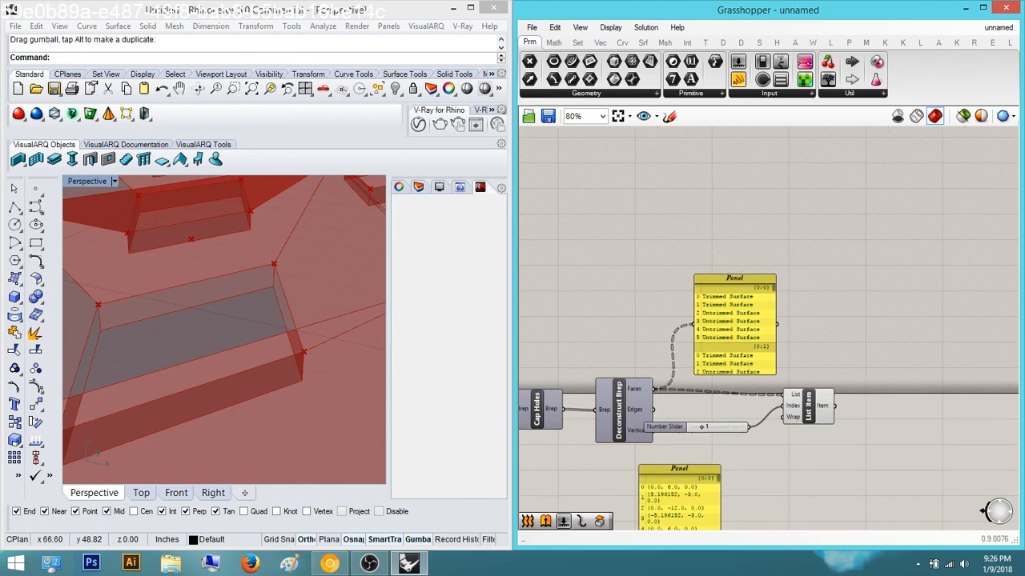
Examine the window recesses in the reference facade photo and compare them with the geometry from the Extrude component
{"action": "left_click_drag", "start_coordinate": [1024, 124], "coordinate": [537, 120]}
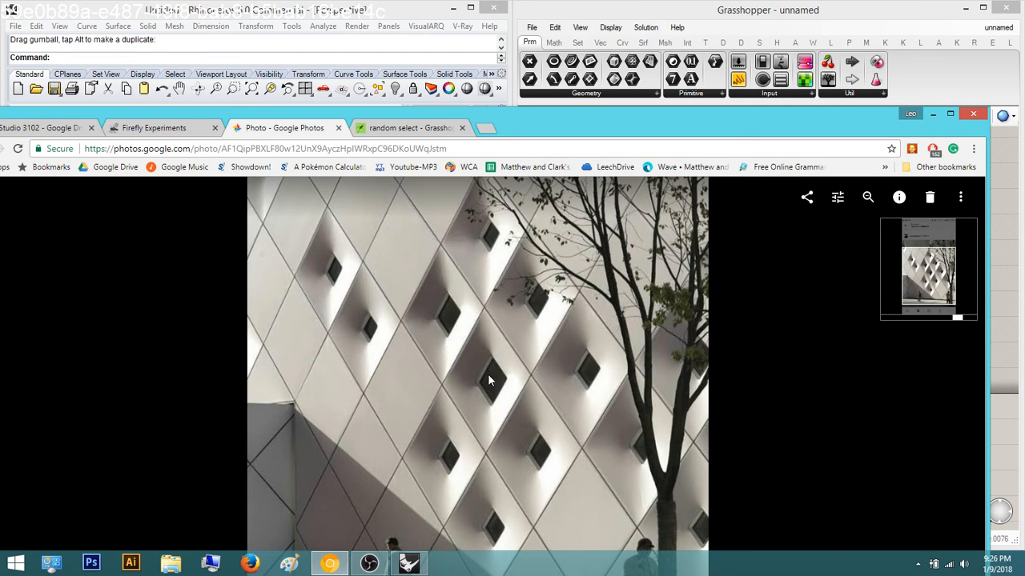
{"action": "left_click_drag", "start_coordinate": [565, 128], "coordinate": [1023, 56]}
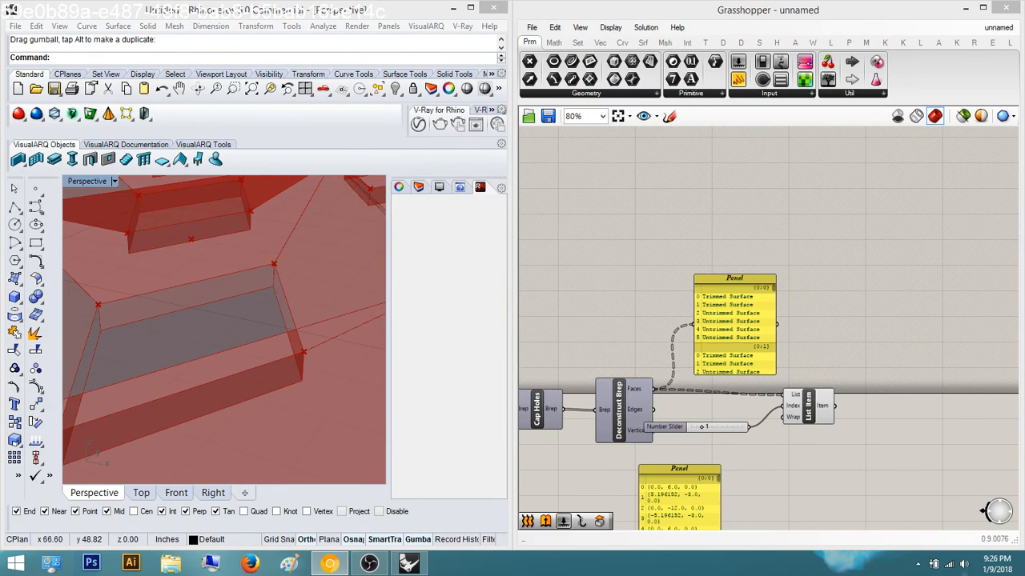
{"action": "right_click_drag", "start_coordinate": [652, 311], "coordinate": [757, 357]}
{"action": "scroll", "coordinate": [594, 397], "scroll_direction": "up", "scroll_amount": 2}
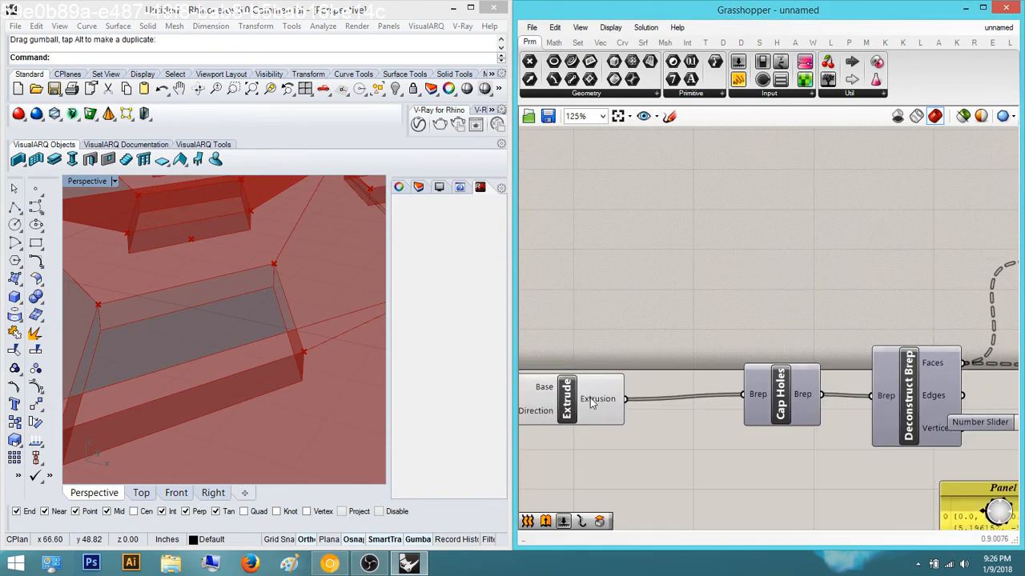
{"action": "left_click", "coordinate": [609, 387]}
{"action": "right_click_drag", "start_coordinate": [278, 308], "coordinate": [240, 359]}
{"action": "right_click_drag", "start_coordinate": [700, 359], "coordinate": [676, 318]}
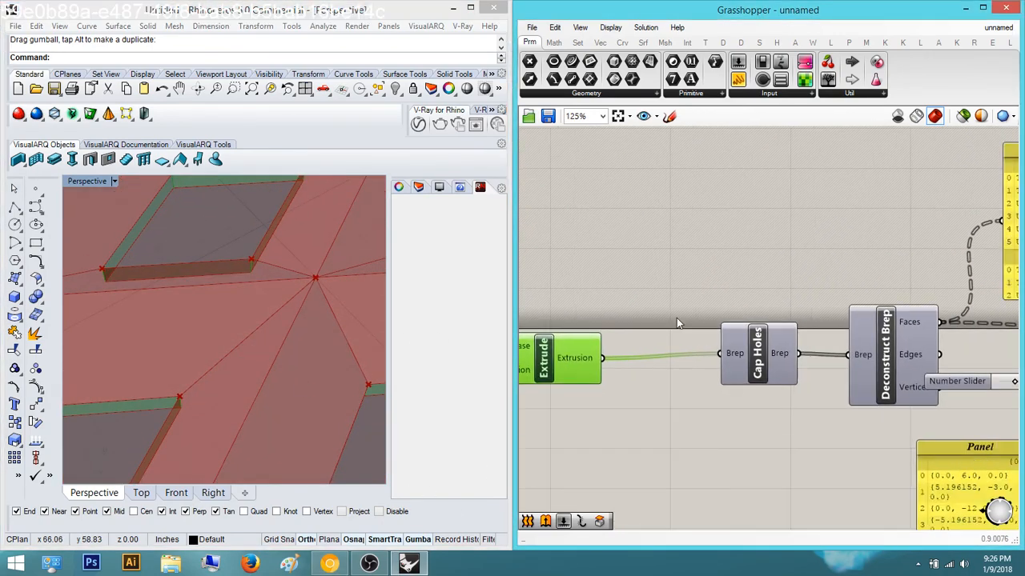
Bake the Brep Join panel surfaces into Rhino on the Default layer as grouped geometry
{"action": "scroll", "coordinate": [676, 318], "scroll_direction": "down", "scroll_amount": 2}
{"action": "left_click", "coordinate": [986, 341]}
{"action": "left_click", "coordinate": [961, 404]}
{"action": "scroll", "coordinate": [962, 405], "scroll_direction": "down", "scroll_amount": 5}
{"action": "right_click_drag", "start_coordinate": [962, 406], "coordinate": [778, 333]}
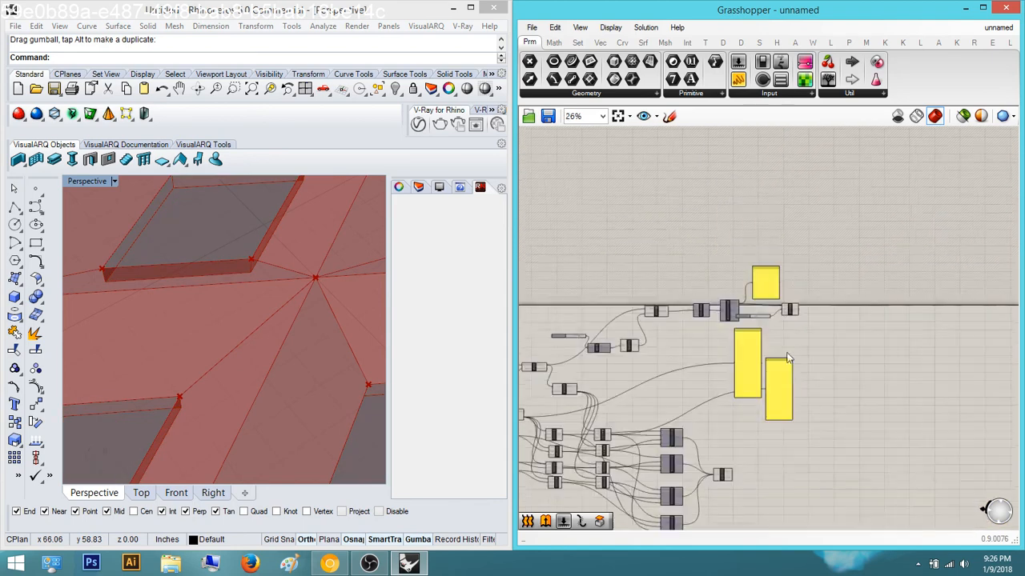
{"action": "scroll", "coordinate": [705, 467], "scroll_direction": "up", "scroll_amount": 2}
{"action": "scroll", "coordinate": [705, 468], "scroll_direction": "up", "scroll_amount": 1}
{"action": "left_click", "coordinate": [730, 484]}
{"action": "right_click", "coordinate": [735, 480]}
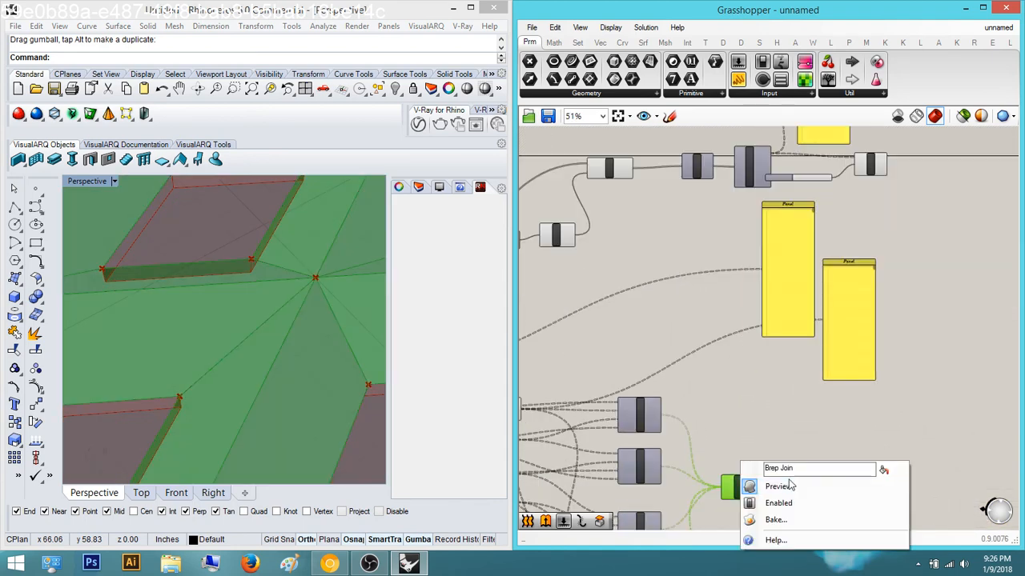
{"action": "left_click", "coordinate": [790, 522]}
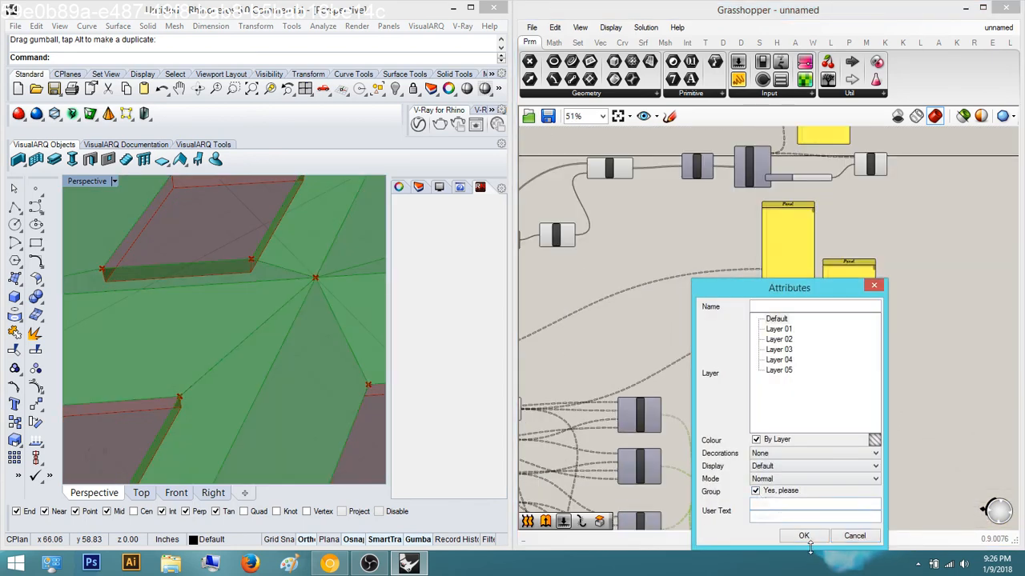
{"action": "left_click", "coordinate": [838, 532]}
{"action": "left_click", "coordinate": [819, 464]}
Bake the Extrude window frames and the List Item window faces into Rhino
{"action": "right_click_drag", "start_coordinate": [635, 211], "coordinate": [559, 279]}
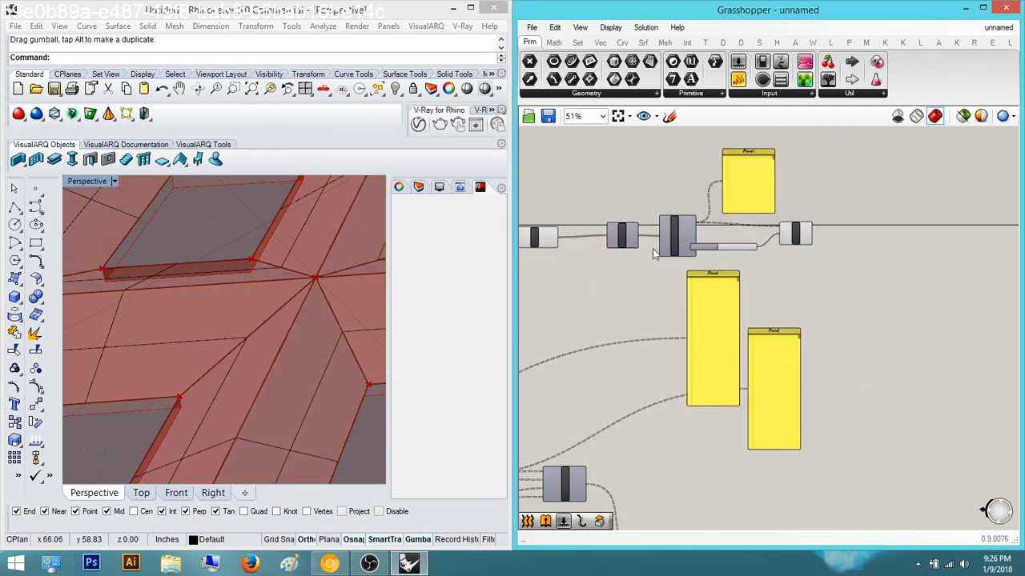
{"action": "right_click", "coordinate": [541, 243]}
{"action": "left_click", "coordinate": [578, 298]}
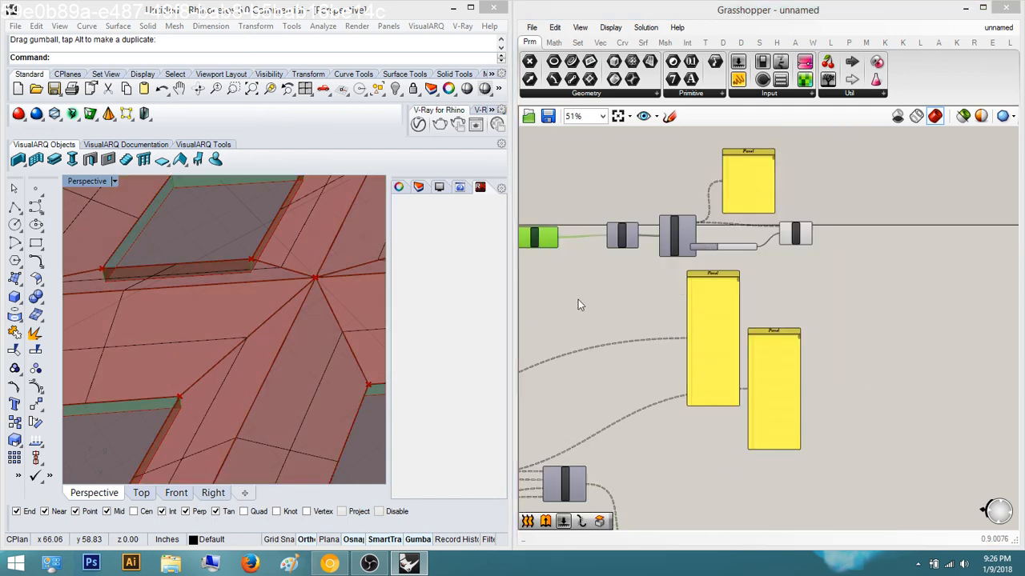
{"action": "left_click", "coordinate": [582, 412]}
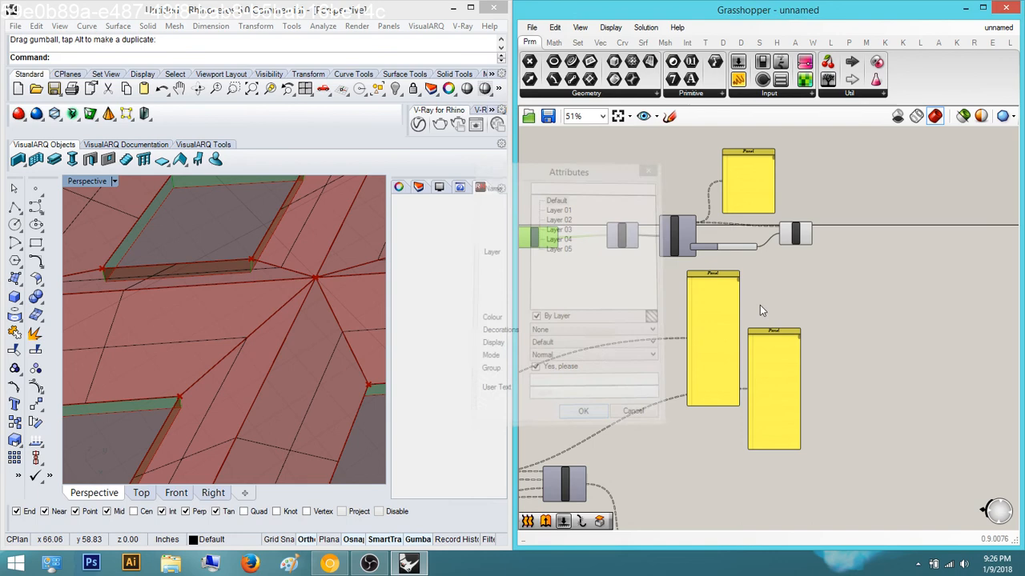
{"action": "right_click", "coordinate": [795, 233]}
{"action": "left_click", "coordinate": [825, 292]}
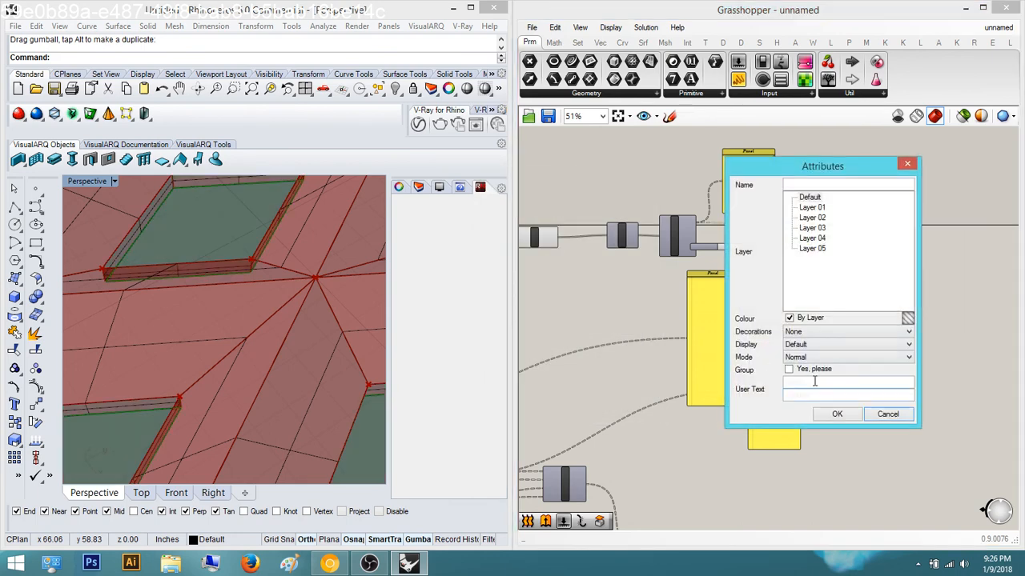
{"action": "left_click", "coordinate": [830, 413]}
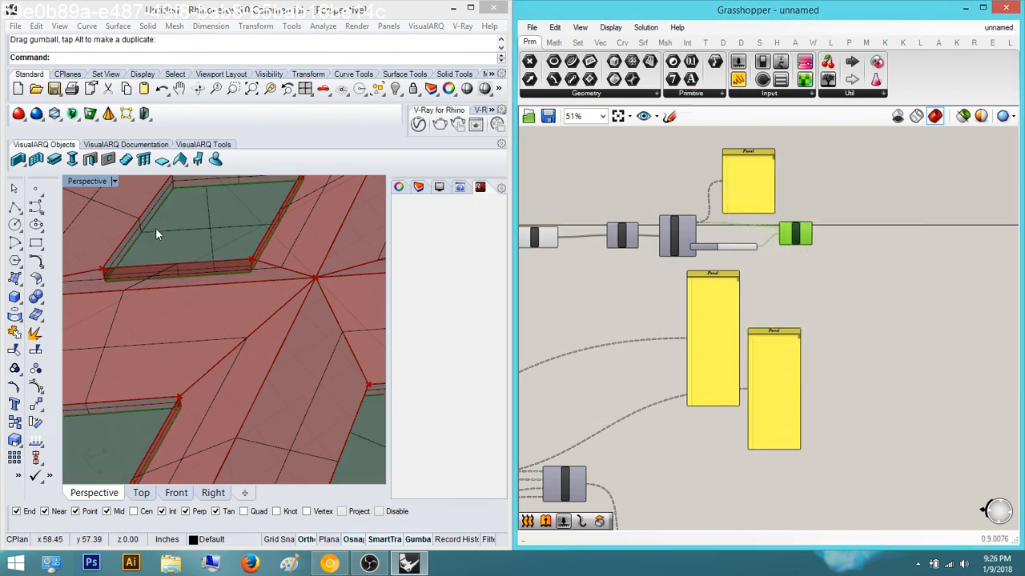
Set the Perspective viewport's display mode to Shaded
{"action": "left_click", "coordinate": [114, 181]}
{"action": "left_click", "coordinate": [160, 132]}
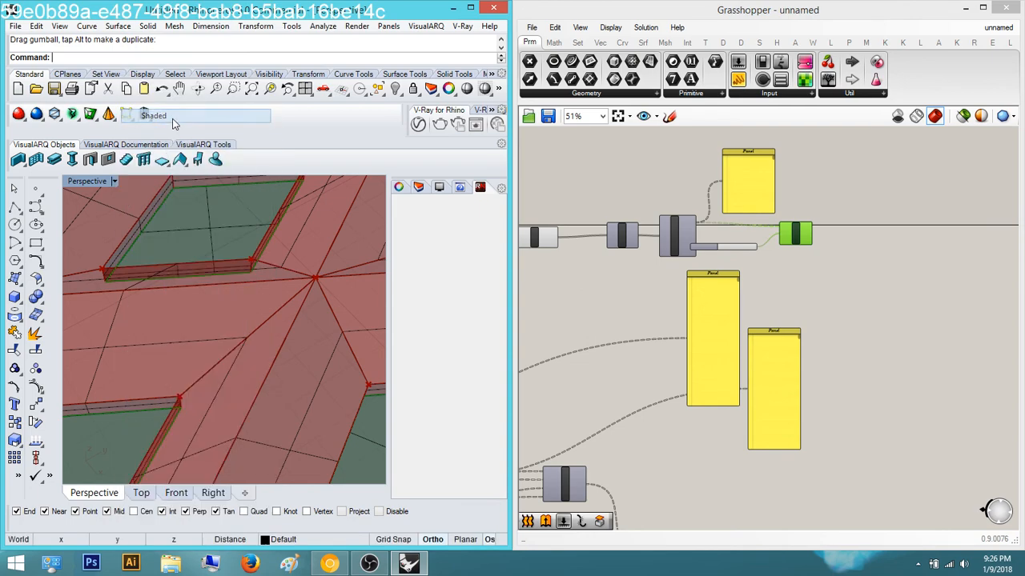
{"action": "scroll", "coordinate": [274, 291], "scroll_direction": "down", "scroll_amount": 10}
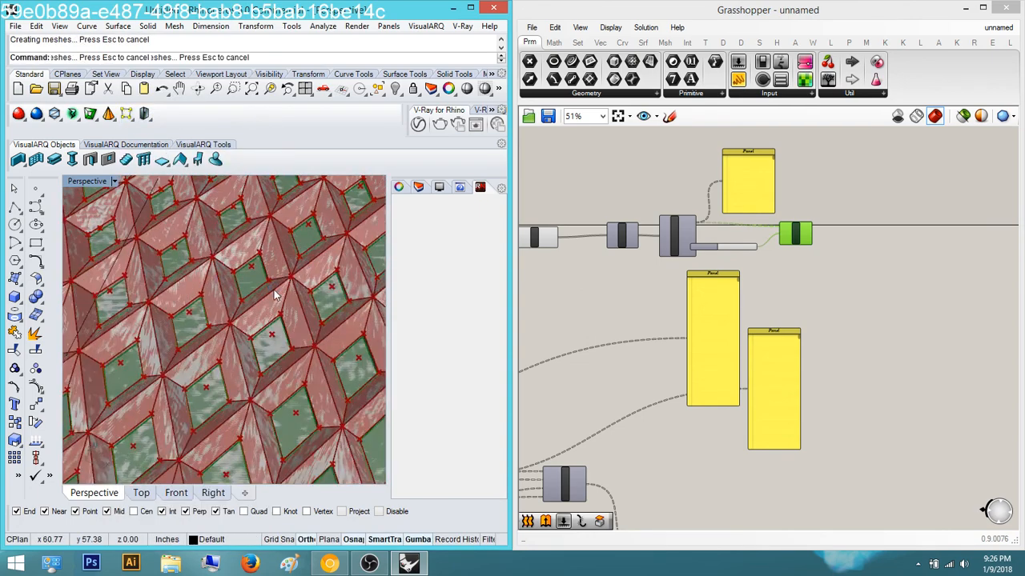
Try to move all the baked facade geometry along the X axis, clear of the red Grasshopper preview
{"action": "scroll", "coordinate": [274, 291], "scroll_direction": "down", "scroll_amount": 10}
{"action": "key", "text": "ctrl+a"}
{"action": "scroll", "coordinate": [184, 233], "scroll_direction": "down", "scroll_amount": 4}
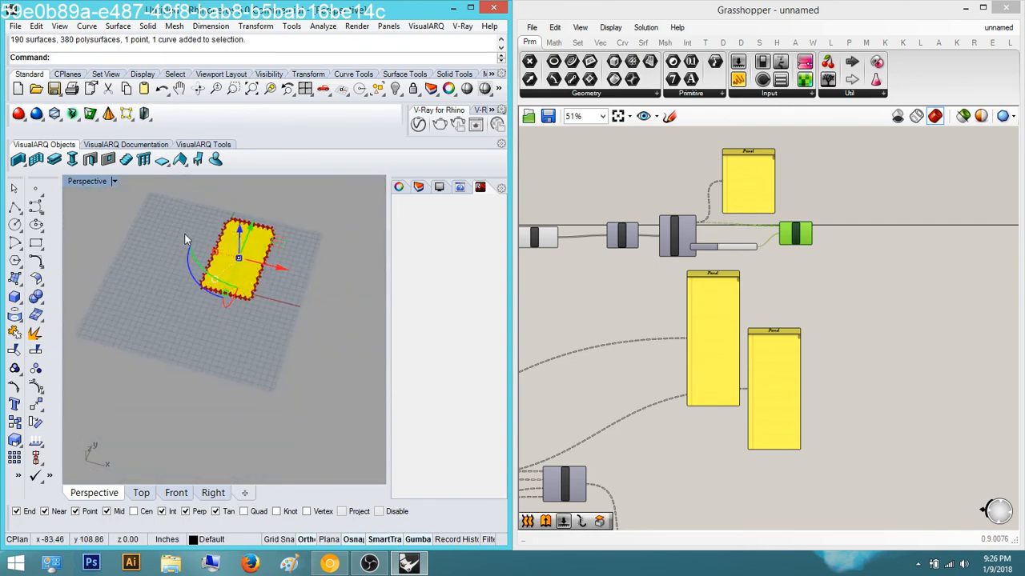
{"action": "right_click_drag", "start_coordinate": [259, 232], "coordinate": [285, 279], "text": "shift"}
{"action": "left_click_drag", "start_coordinate": [285, 279], "coordinate": [146, 279]}
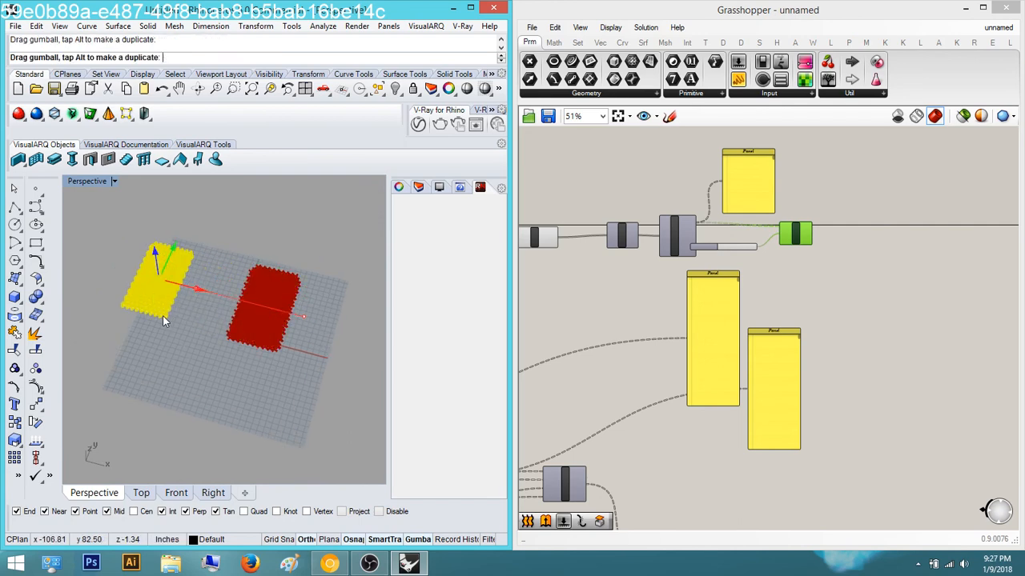
{"action": "left_click_drag", "start_coordinate": [162, 321], "coordinate": [161, 321]}
{"action": "left_click", "coordinate": [147, 318]}
{"action": "scroll", "coordinate": [144, 315], "scroll_direction": "up", "scroll_amount": 4}
{"action": "right_click_drag", "start_coordinate": [195, 303], "coordinate": [255, 307]}
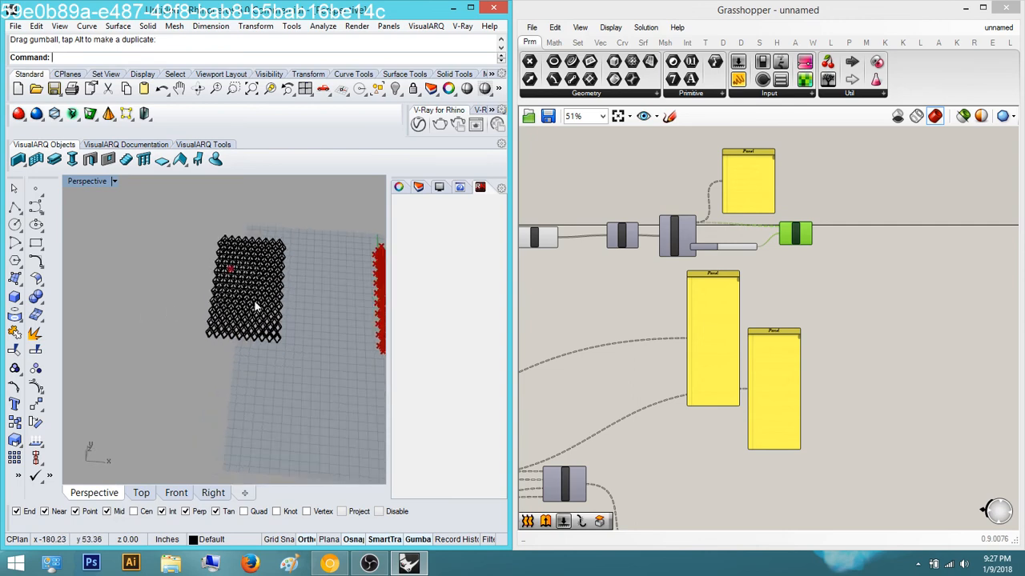
Undo the move of the baked facade geometry
{"action": "scroll", "coordinate": [253, 307], "scroll_direction": "up", "scroll_amount": 6}
{"action": "scroll", "coordinate": [219, 333], "scroll_direction": "up", "scroll_amount": 5}
{"action": "scroll", "coordinate": [221, 236], "scroll_direction": "down", "scroll_amount": 5}
{"action": "key", "text": "ctrl+z"}
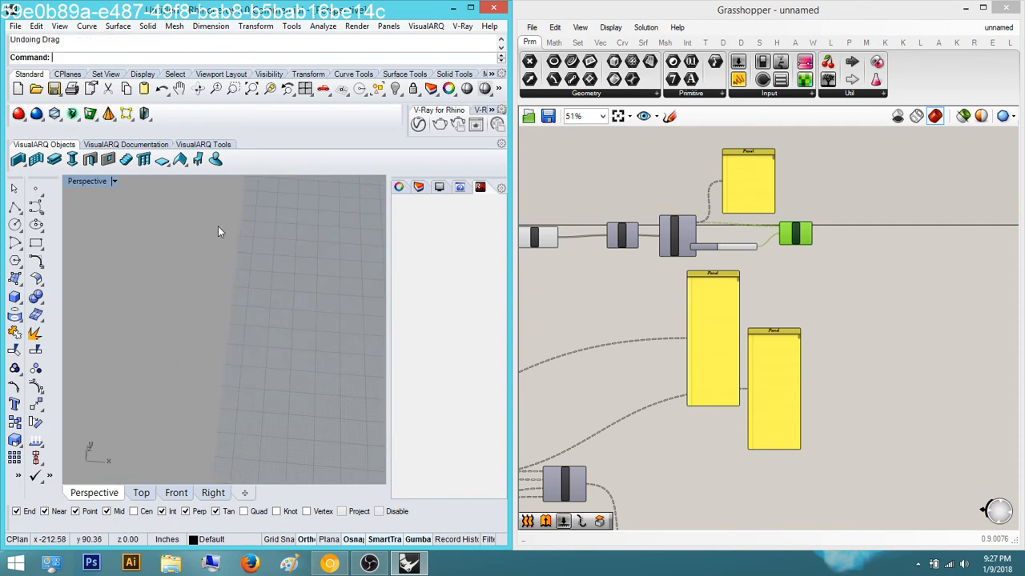
Move the selected baked facade geometry in the negative X direction, beside the Grasshopper preview
{"action": "left_click", "coordinate": [174, 252]}
{"action": "left_click", "coordinate": [272, 238]}
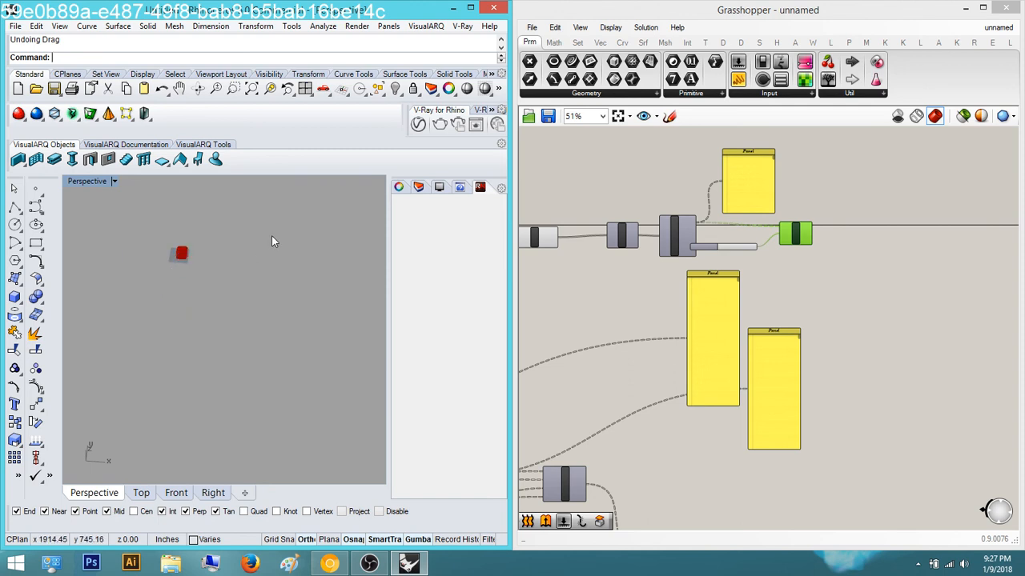
{"action": "scroll", "coordinate": [181, 257], "scroll_direction": "up", "scroll_amount": 4}
{"action": "left_click_drag", "start_coordinate": [251, 281], "coordinate": [206, 246]}
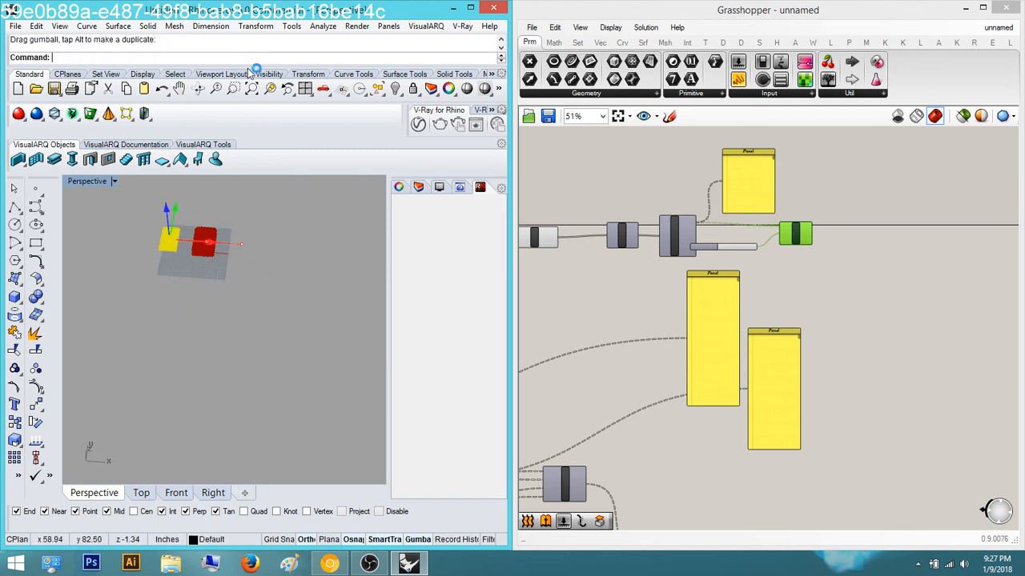
Zoom to the moved facade and inspect its window surfaces and panel polysurfaces by selecting each group
{"action": "left_click", "coordinate": [269, 88]}
{"action": "left_click", "coordinate": [326, 271]}
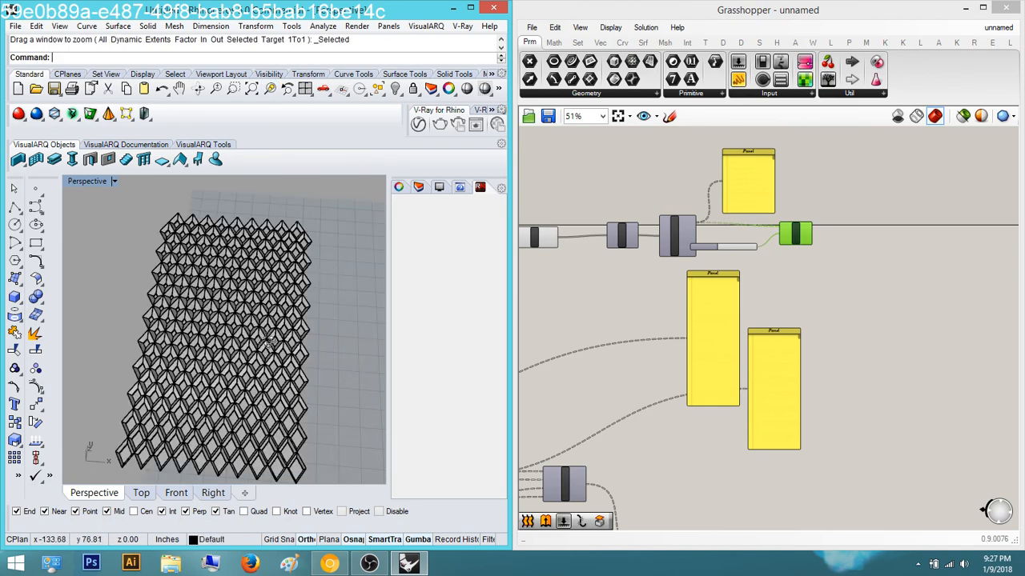
{"action": "scroll", "coordinate": [232, 362], "scroll_direction": "up", "scroll_amount": 10}
{"action": "right_click_drag", "start_coordinate": [232, 362], "coordinate": [204, 338]}
{"action": "left_click", "coordinate": [242, 356]}
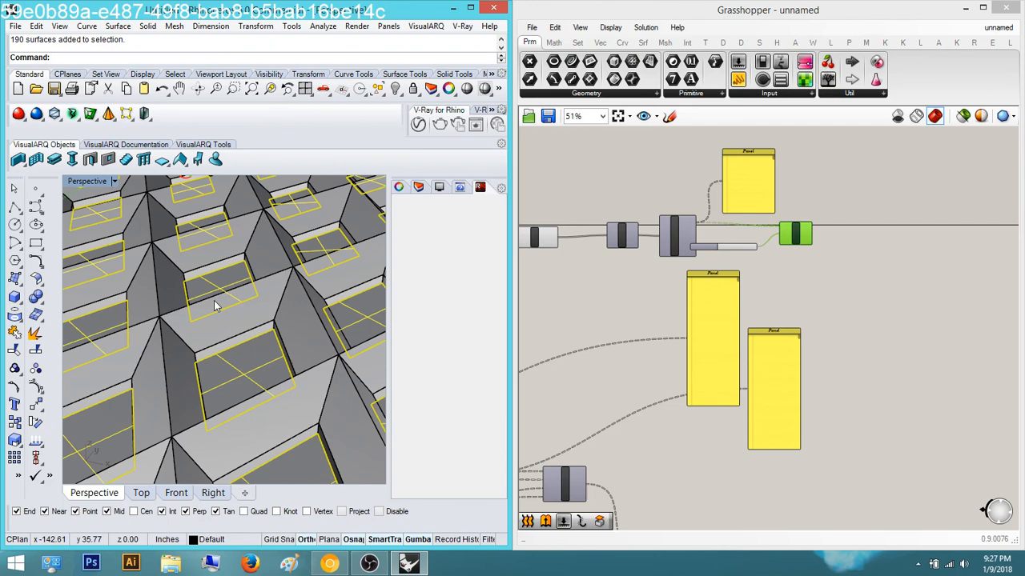
{"action": "left_click", "coordinate": [229, 345]}
{"action": "left_click", "coordinate": [239, 310]}
{"action": "scroll", "coordinate": [315, 305], "scroll_direction": "down", "scroll_amount": 5}
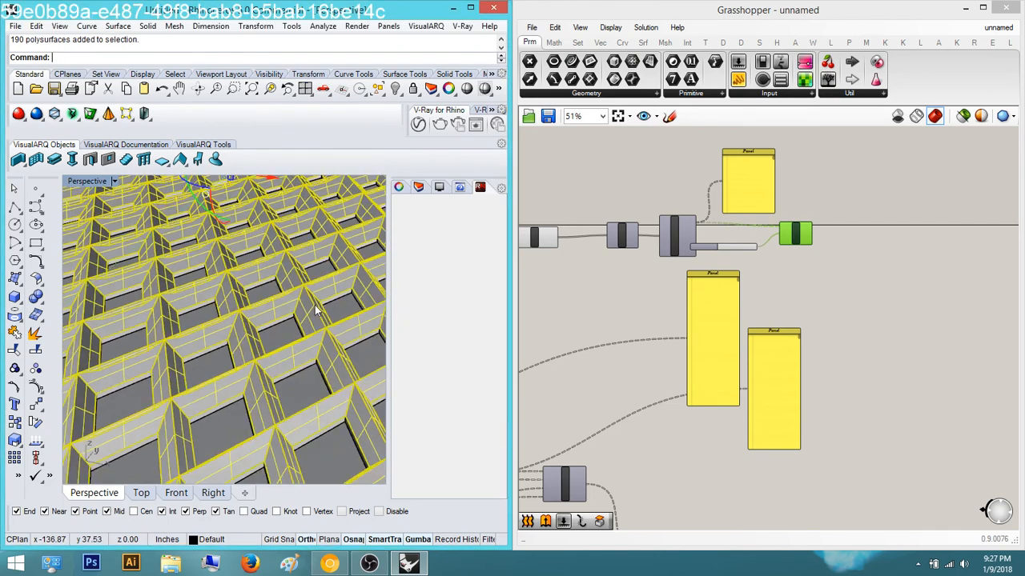
{"action": "key", "text": "Escape"}
{"action": "right_click_drag", "start_coordinate": [315, 304], "coordinate": [249, 325]}
{"action": "scroll", "coordinate": [256, 337], "scroll_direction": "down", "scroll_amount": 3}
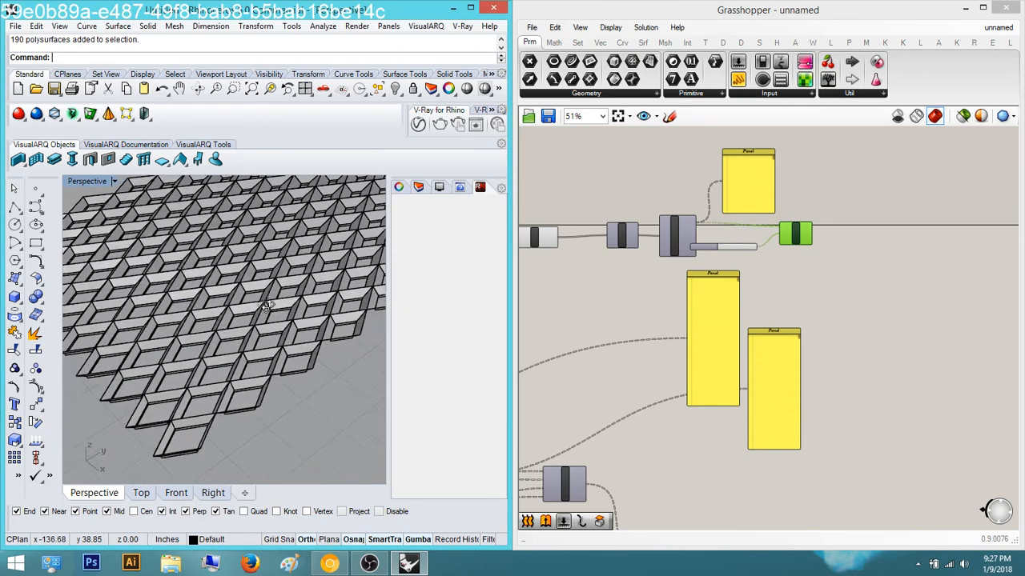
{"action": "right_click_drag", "start_coordinate": [232, 372], "coordinate": [226, 405]}
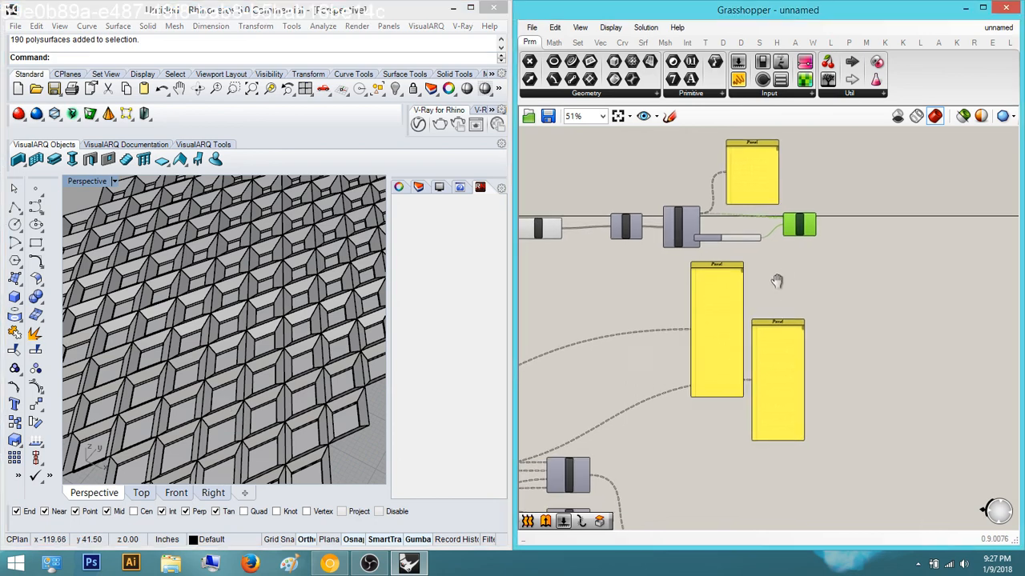
{"action": "scroll", "coordinate": [778, 281], "scroll_direction": "up", "scroll_amount": 4}
{"action": "scroll", "coordinate": [737, 292], "scroll_direction": "down", "scroll_amount": 3}
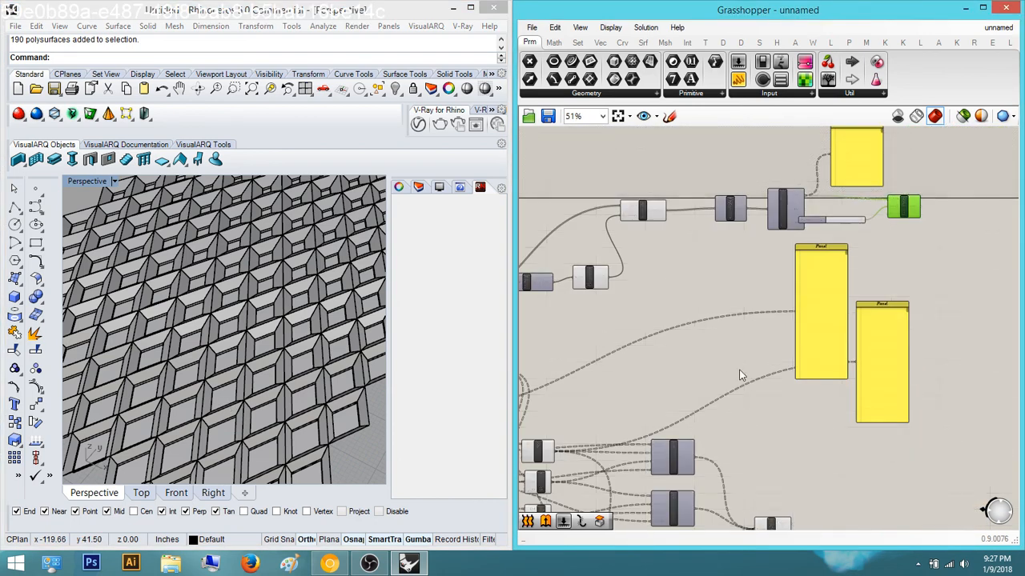
{"action": "scroll", "coordinate": [783, 341], "scroll_direction": "up", "scroll_amount": 4}
{"action": "left_click", "coordinate": [732, 346]}
{"action": "left_click", "coordinate": [863, 241]}
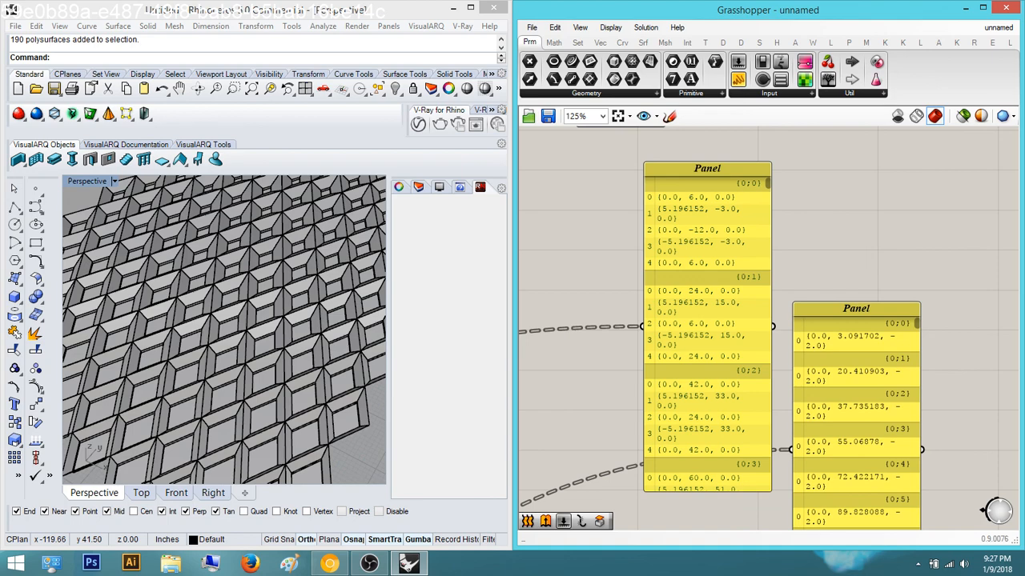
{"action": "right_click_drag", "start_coordinate": [197, 314], "coordinate": [183, 310]}
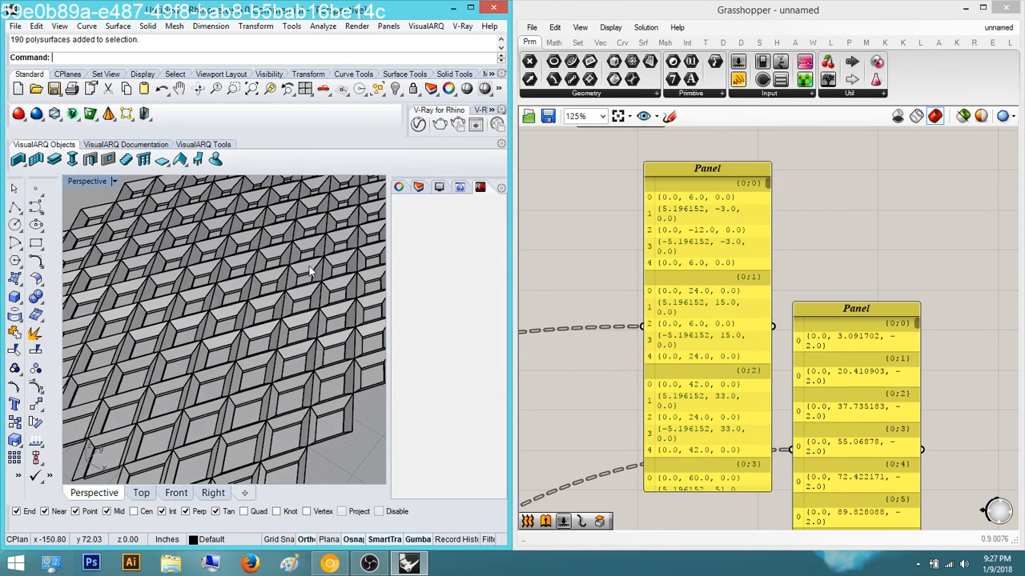